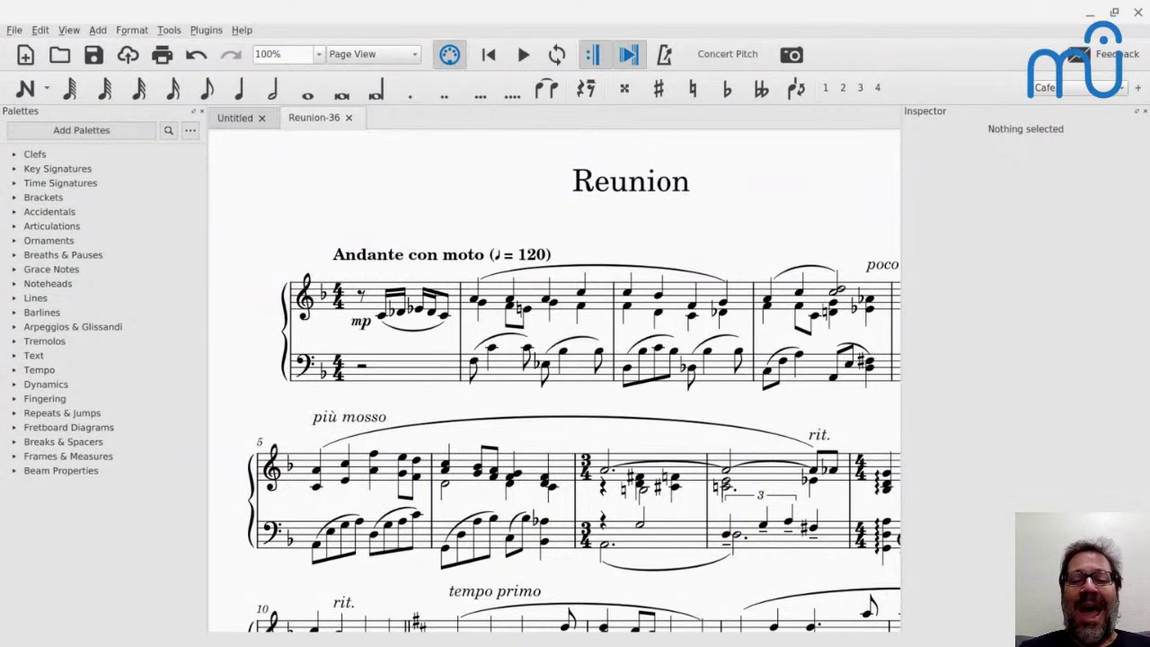
Switch to YouTube Studio, open the MuseScore Café stream, and pop out its live chat, minimizing the Studio window
mouse_move(724, 640)
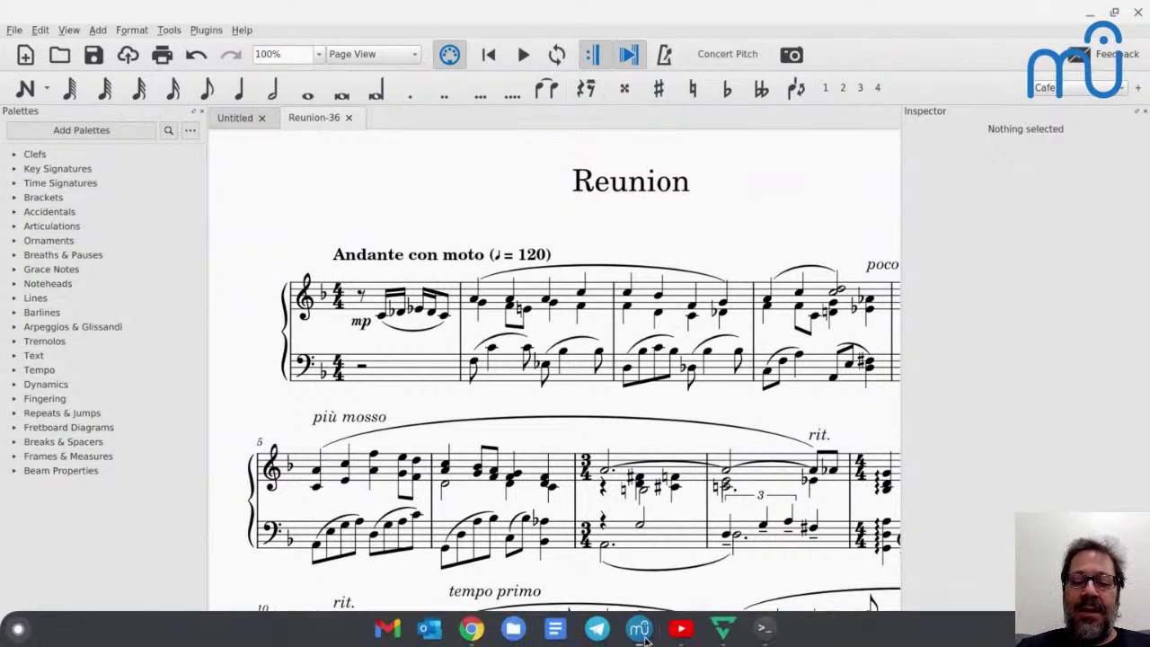
left_click(683, 631)
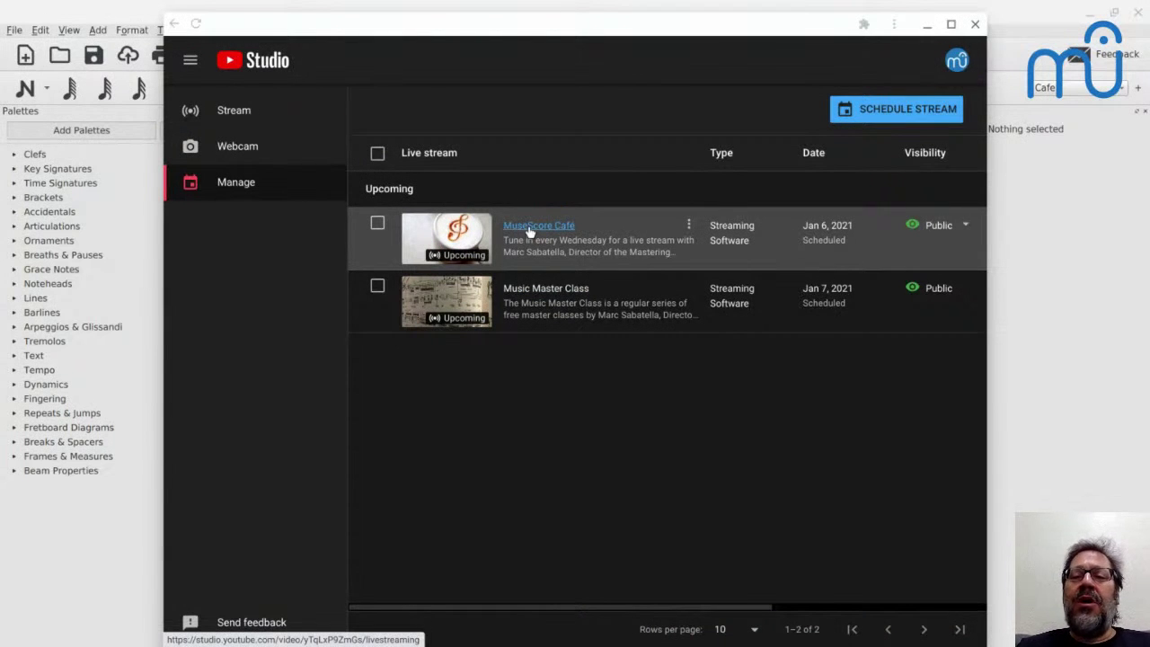
left_click(528, 227)
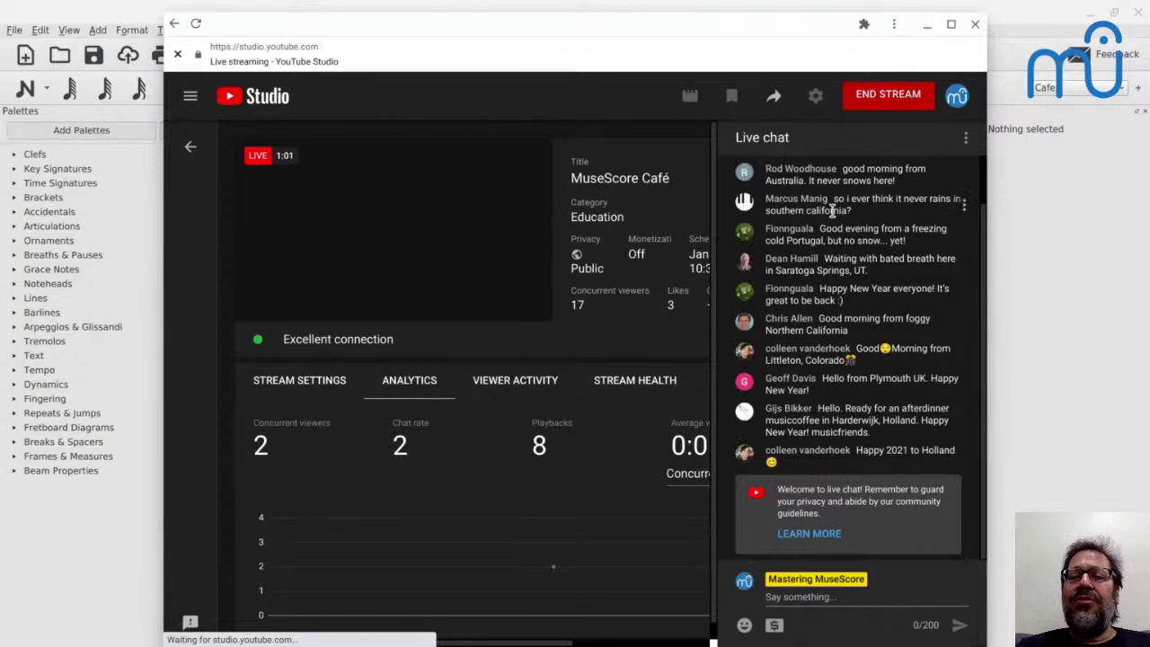
scroll(834, 211, "up", 1)
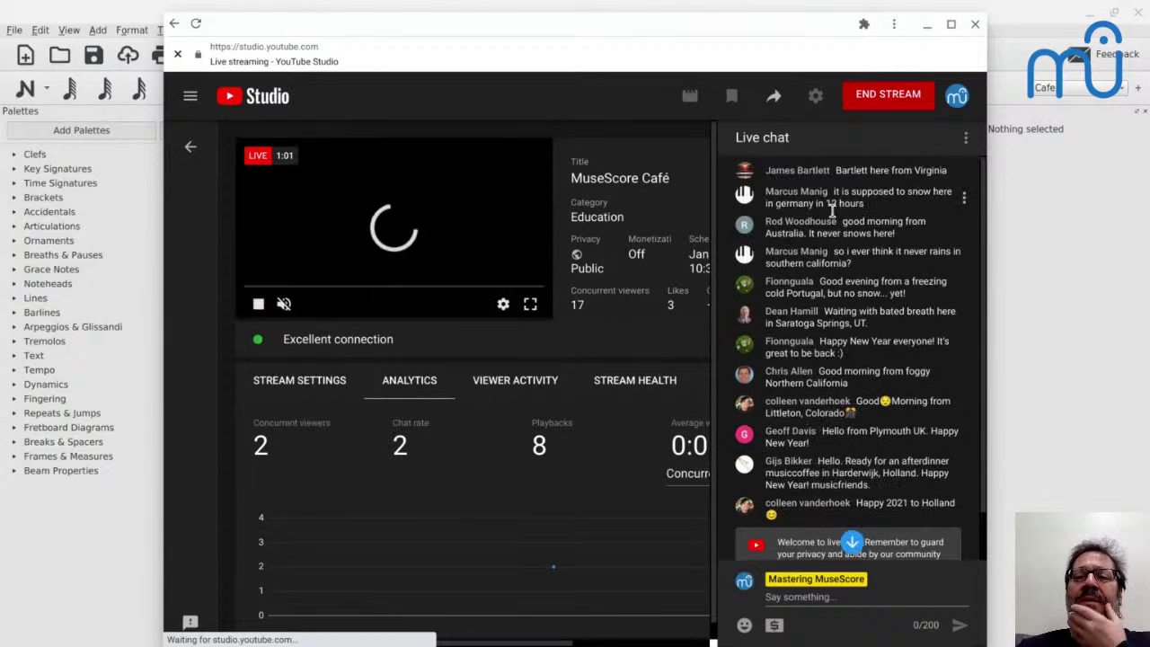
left_click(966, 142)
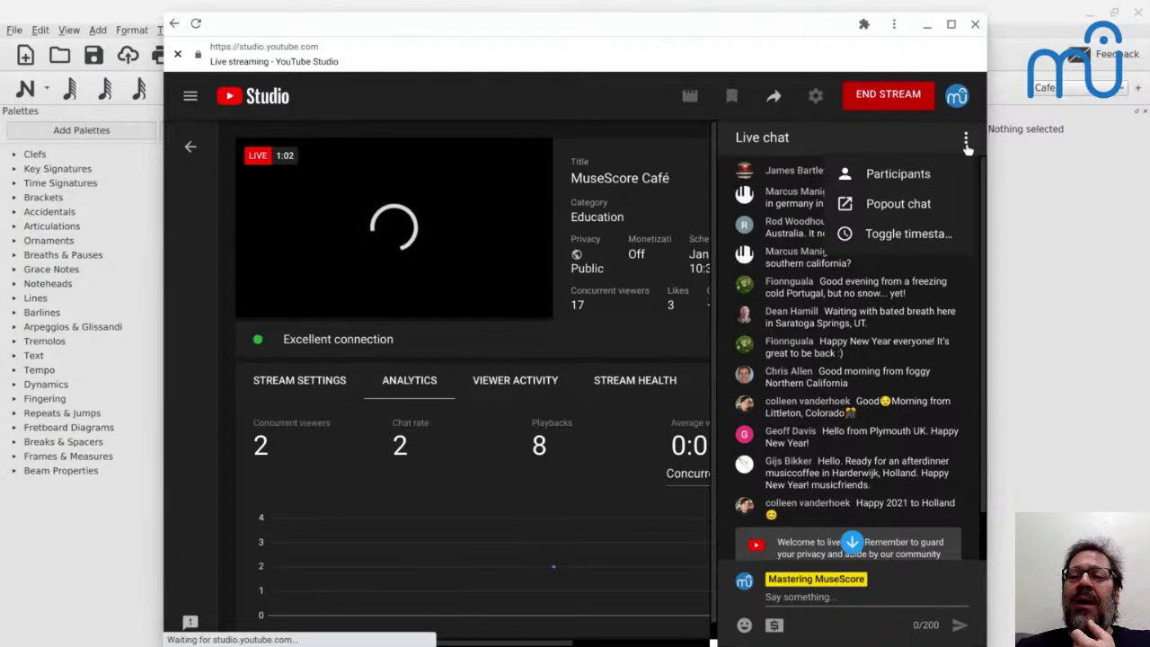
left_click(868, 211)
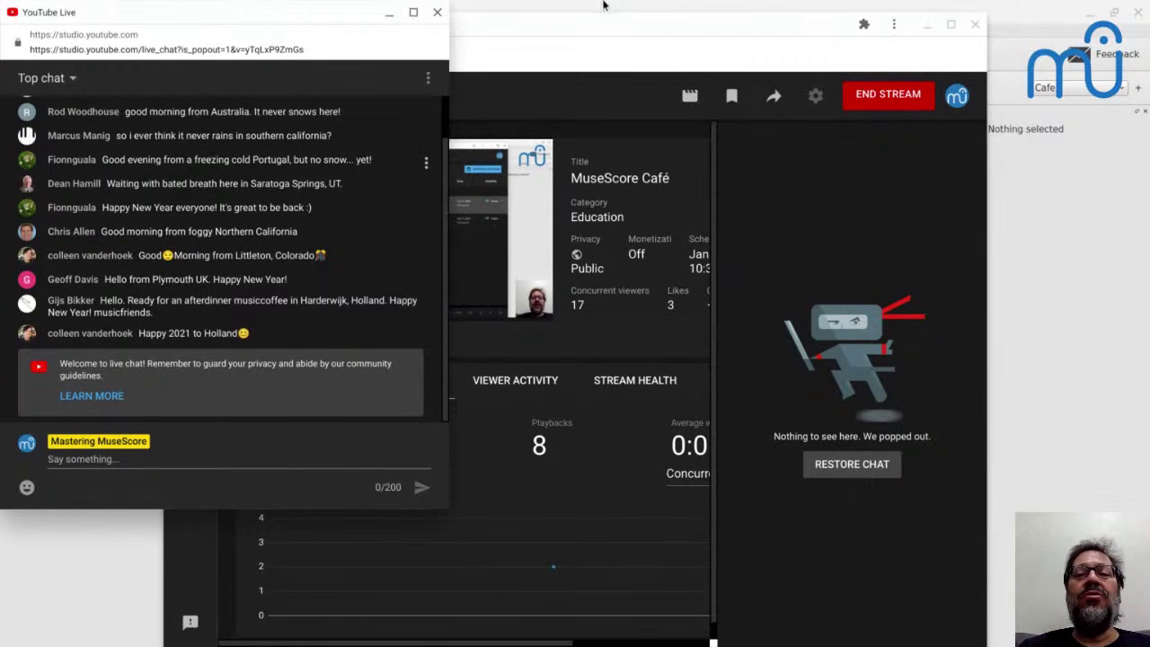
left_click(930, 36)
left_click(930, 36)
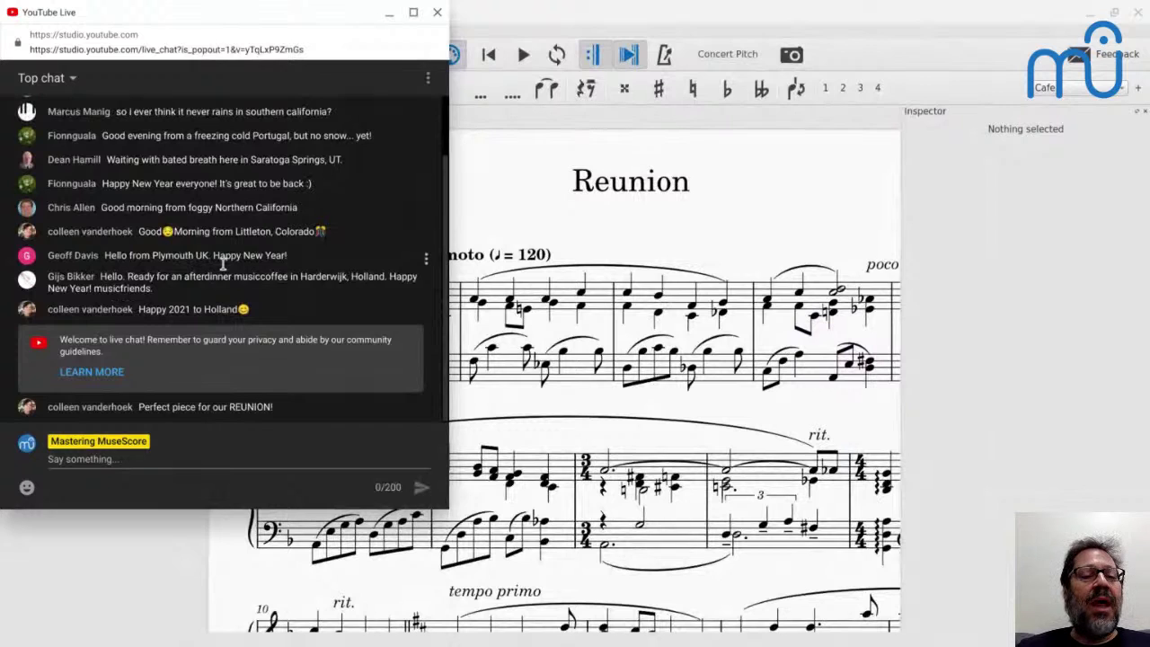
Read through the viewers' greetings in the popped-out live chat and minimize its window
scroll(223, 263, "up", 2)
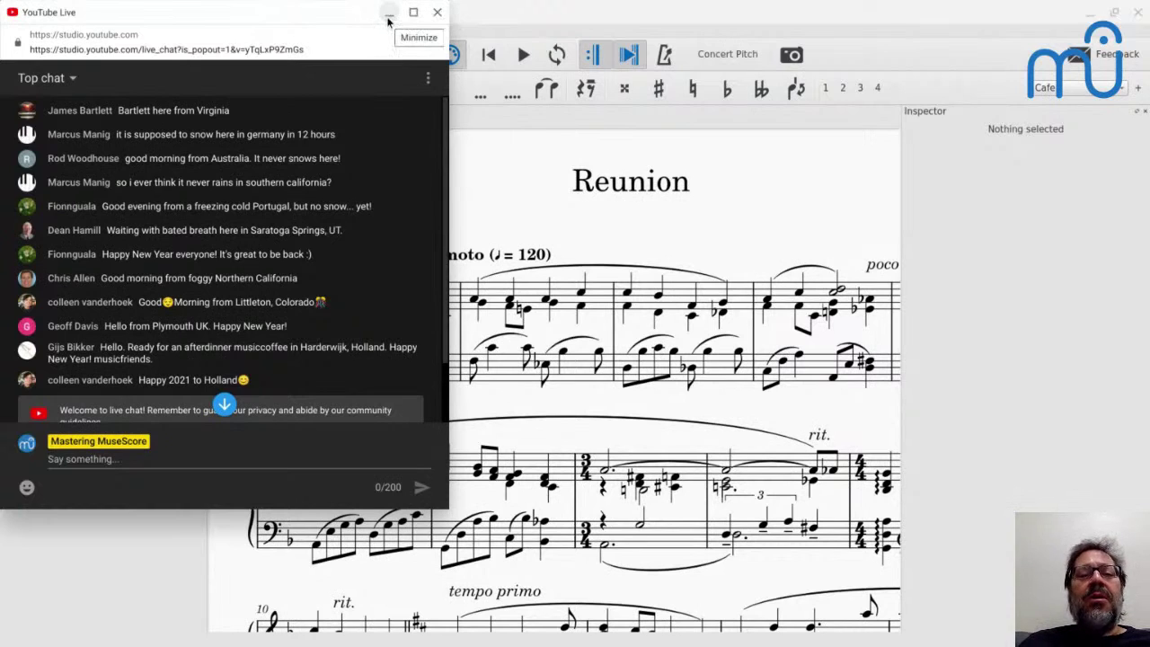
scroll(346, 180, "down", 2)
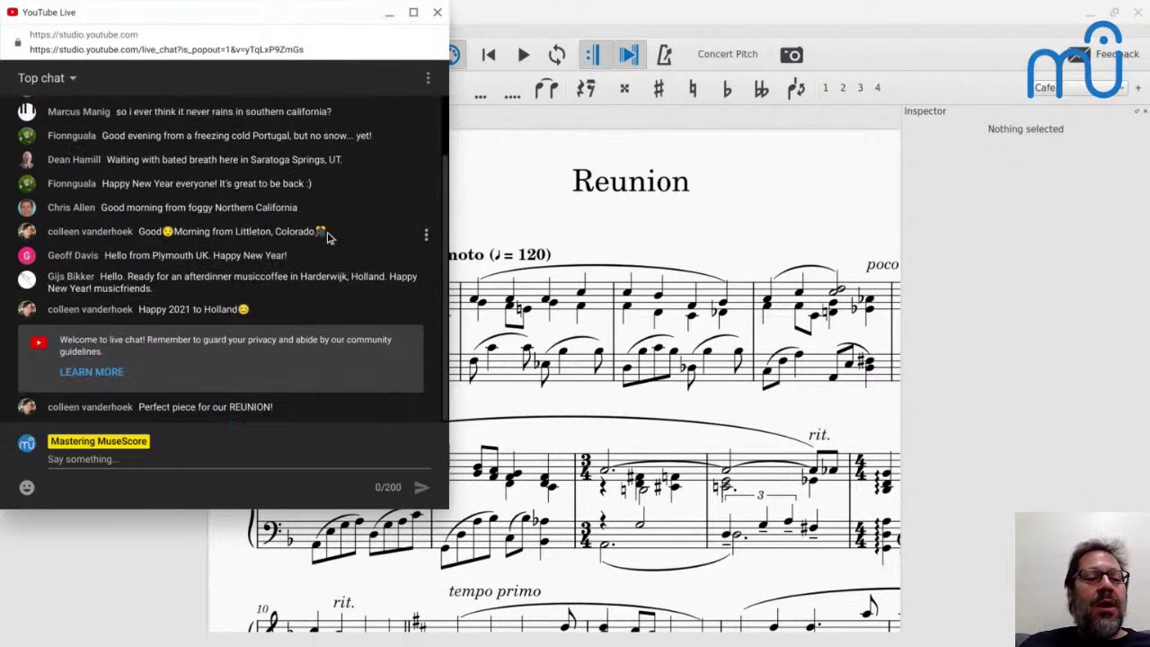
left_click(390, 15)
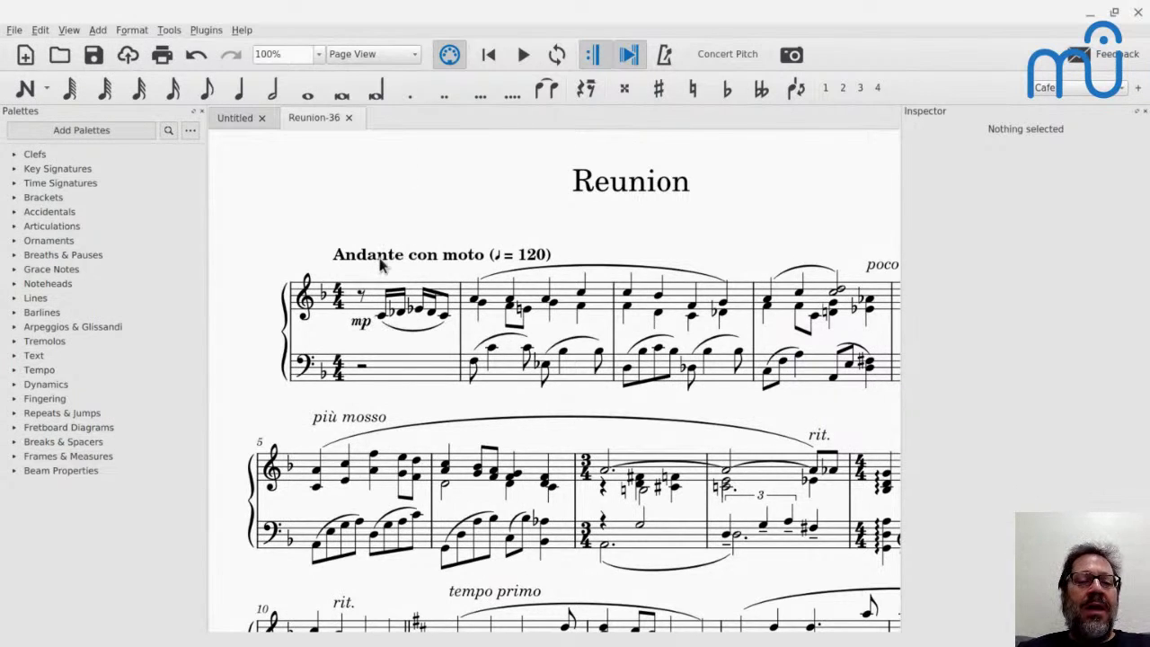
Inspect the properties of the slur in measure 1 and the vertical offset of the Andante con moto tempo marking
left_click(415, 334)
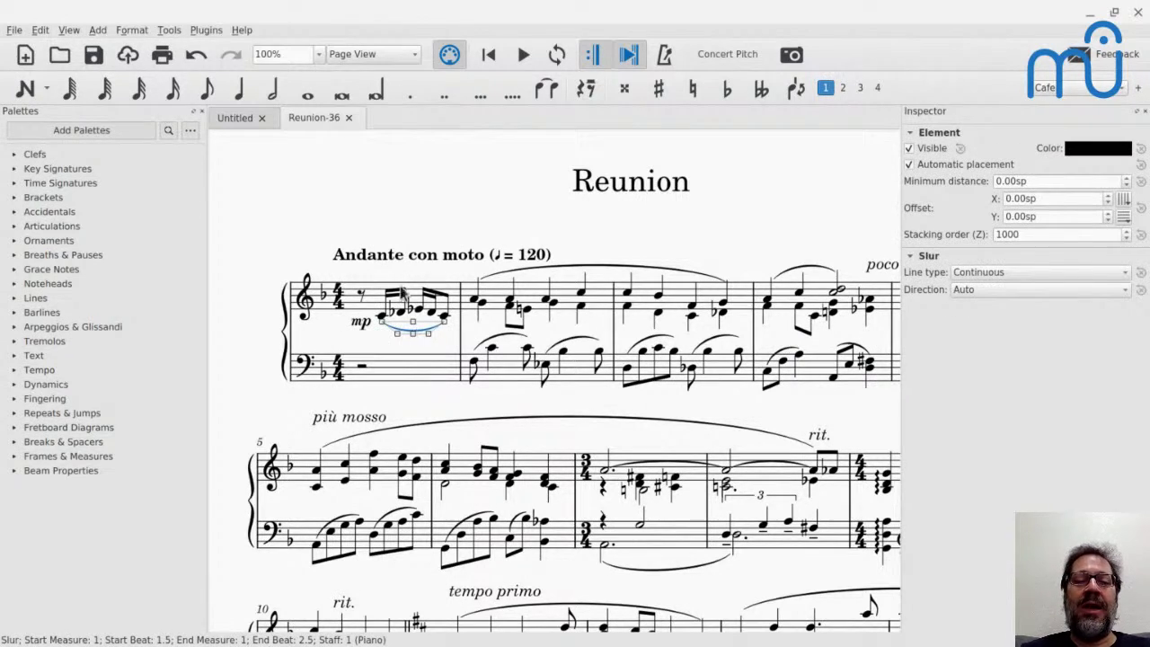
left_click(389, 257)
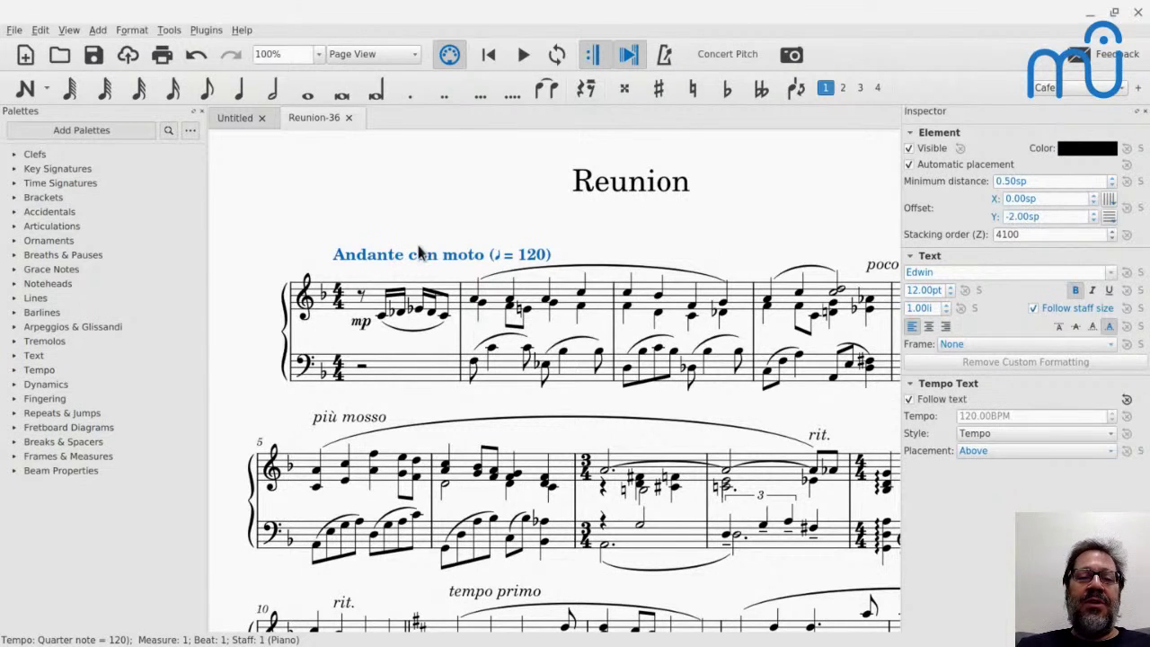
left_click(1056, 219)
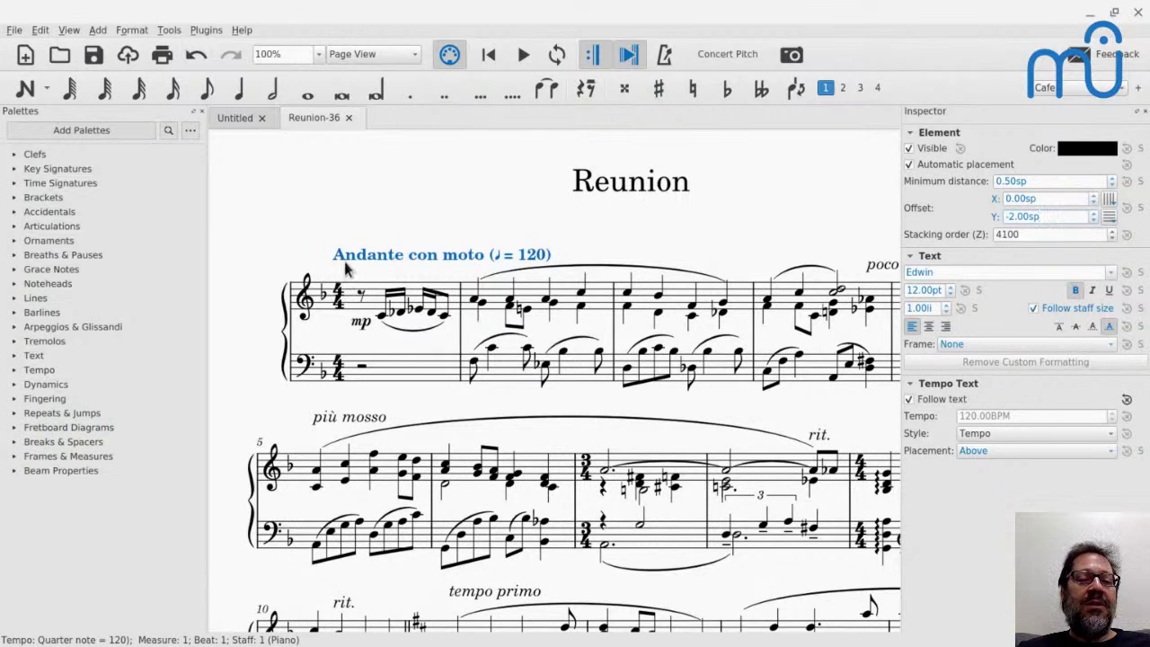
Delete the long slur above the upper staff starting in measure 2
left_click(615, 268)
key("Delete")
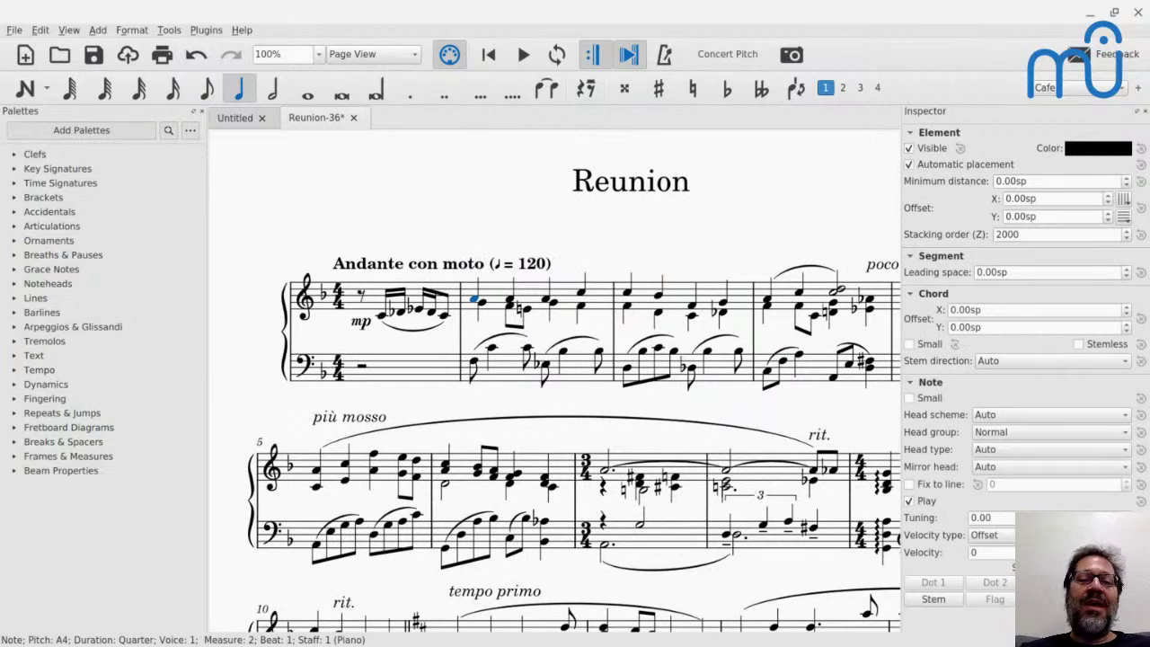
Set the Andante con moto tempo marking's vertical offset to -5.50sp in half-space increments
left_click(388, 270)
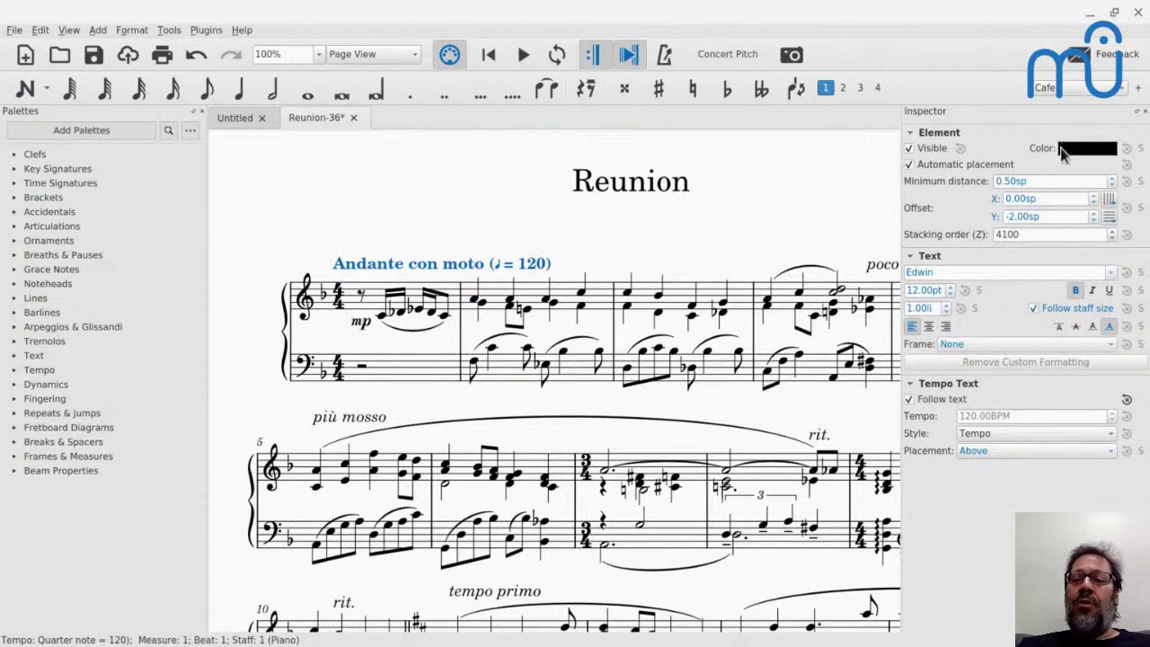
left_click(1054, 217)
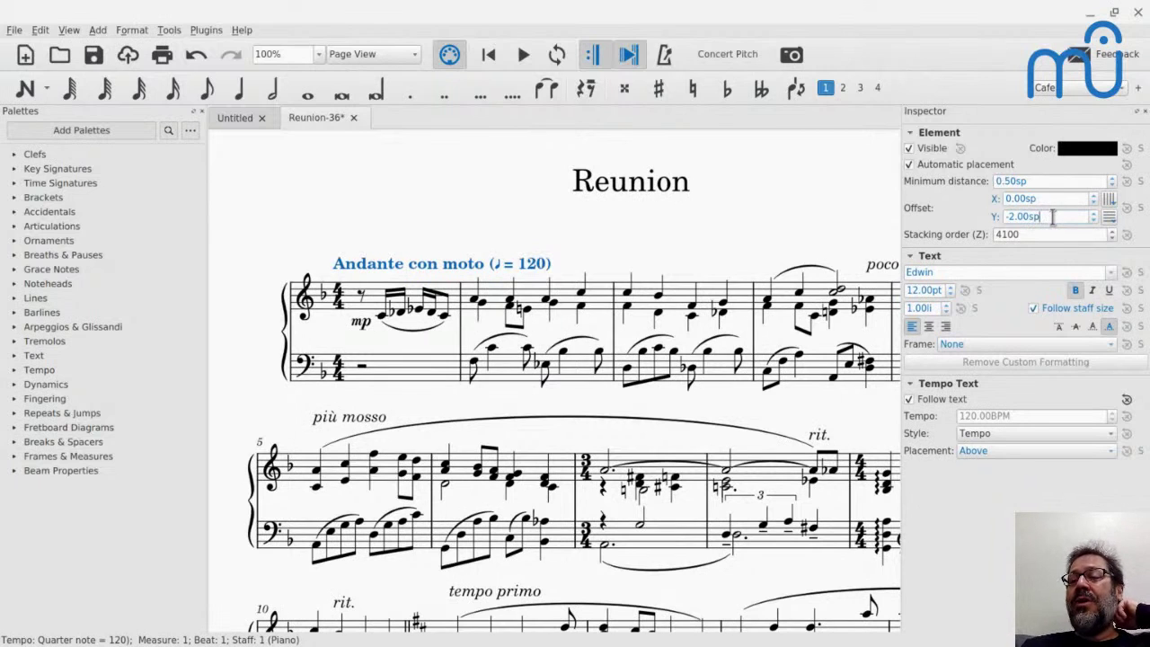
key("Down")
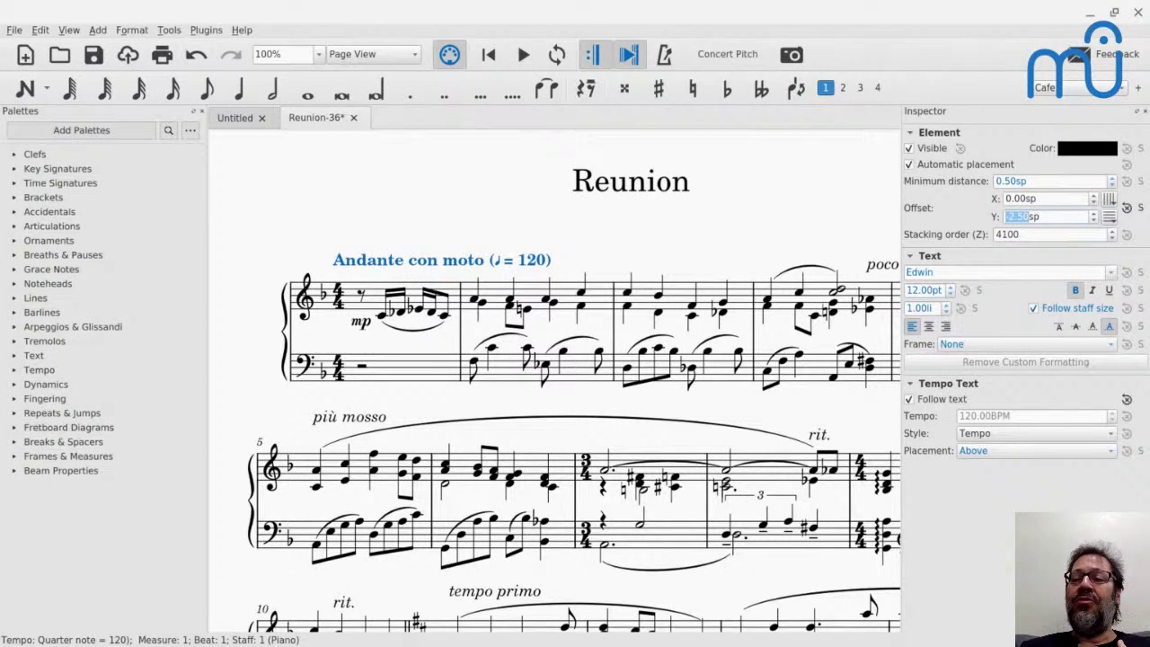
key("Down")
key("Down")
key("Down")
key("Down")
key("Down")
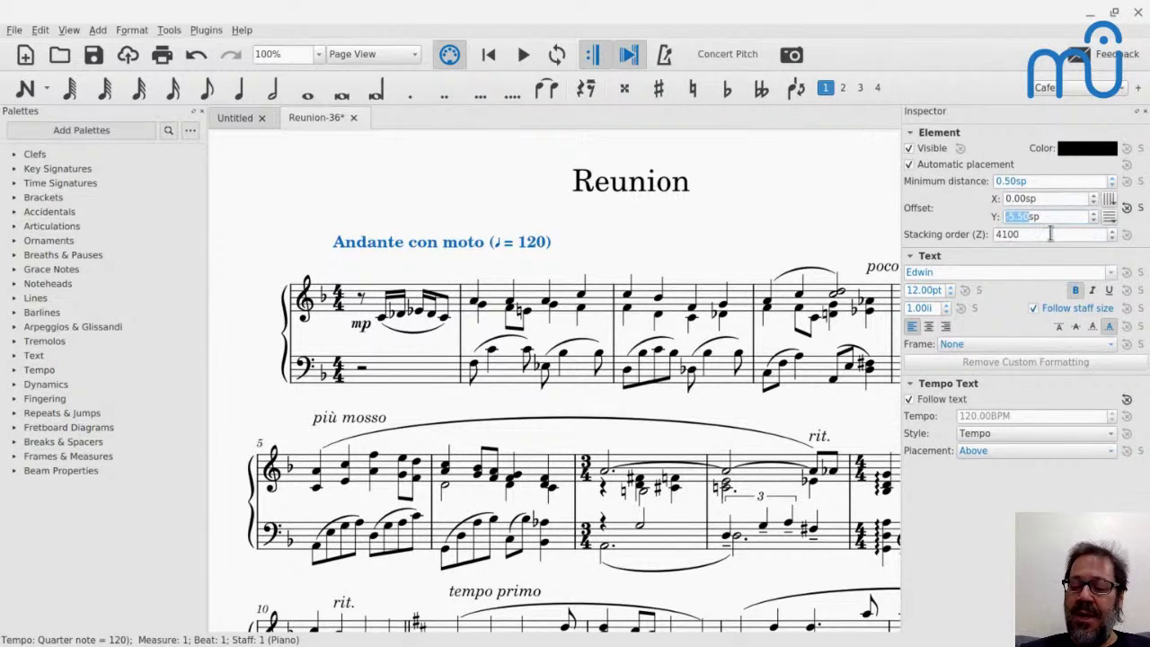
Set the tempo marking's vertical offset to -2.00sp in half-space increments
key("Up")
key("Up")
key("Up")
key("Up")
key("Up")
key("Up")
key("Up")
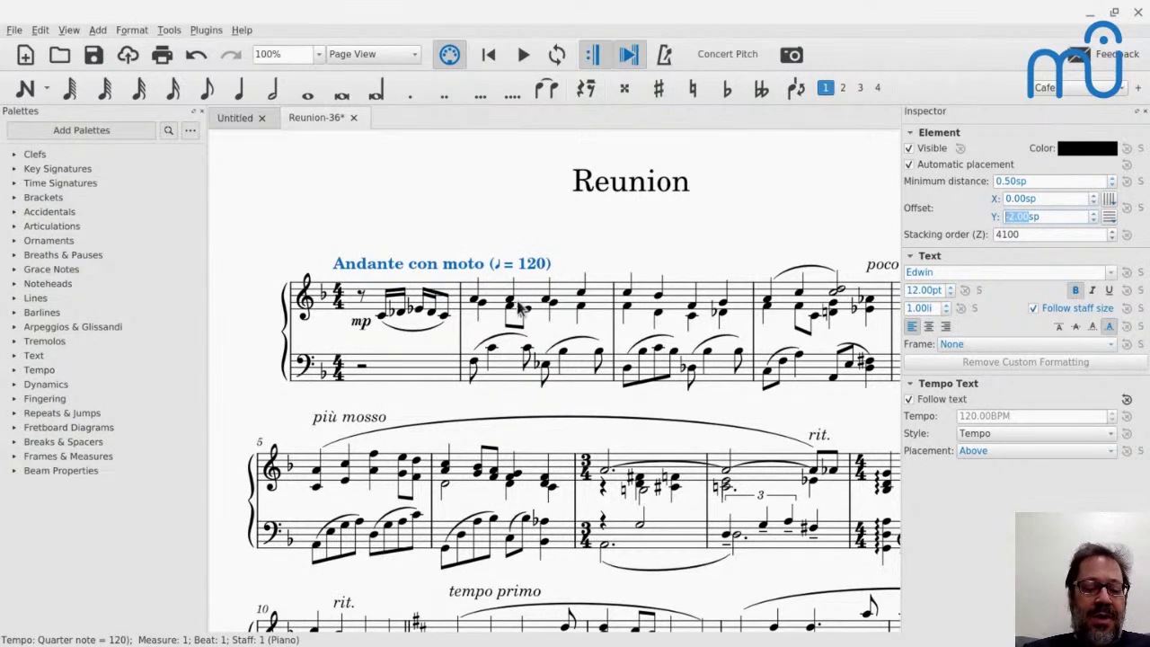
Undo the last series of vertical offset changes on the tempo marking
left_click(443, 227)
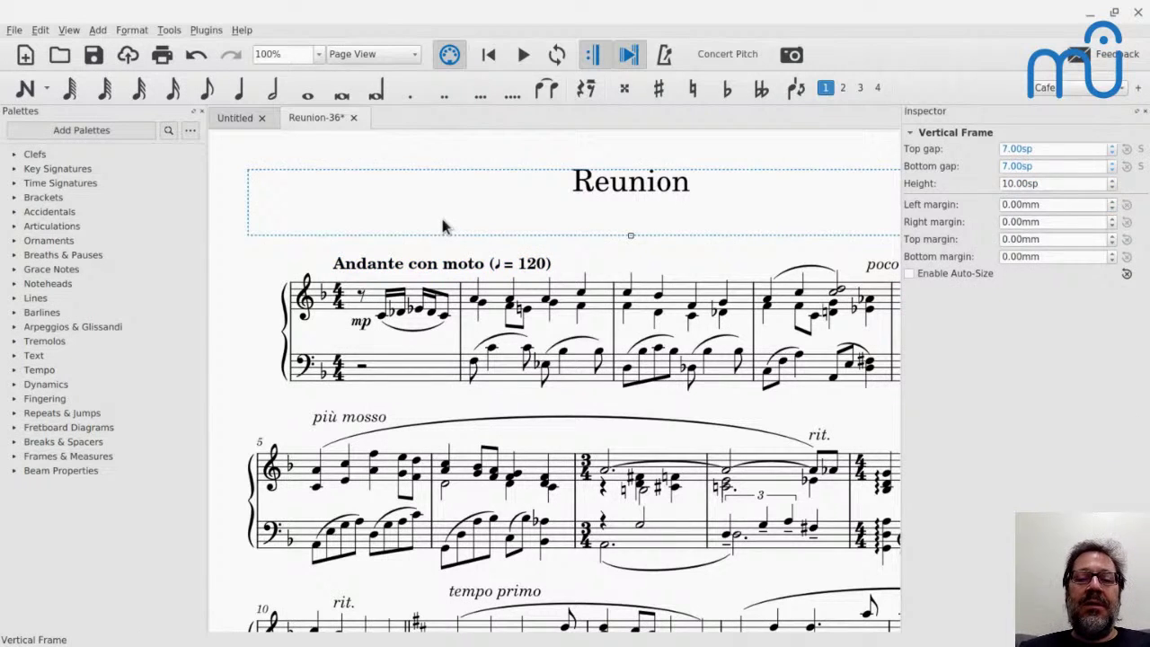
key("ctrl+z")
key("ctrl+z")
key("ctrl+z")
key("ctrl+z")
key("ctrl+z")
key("ctrl+z")
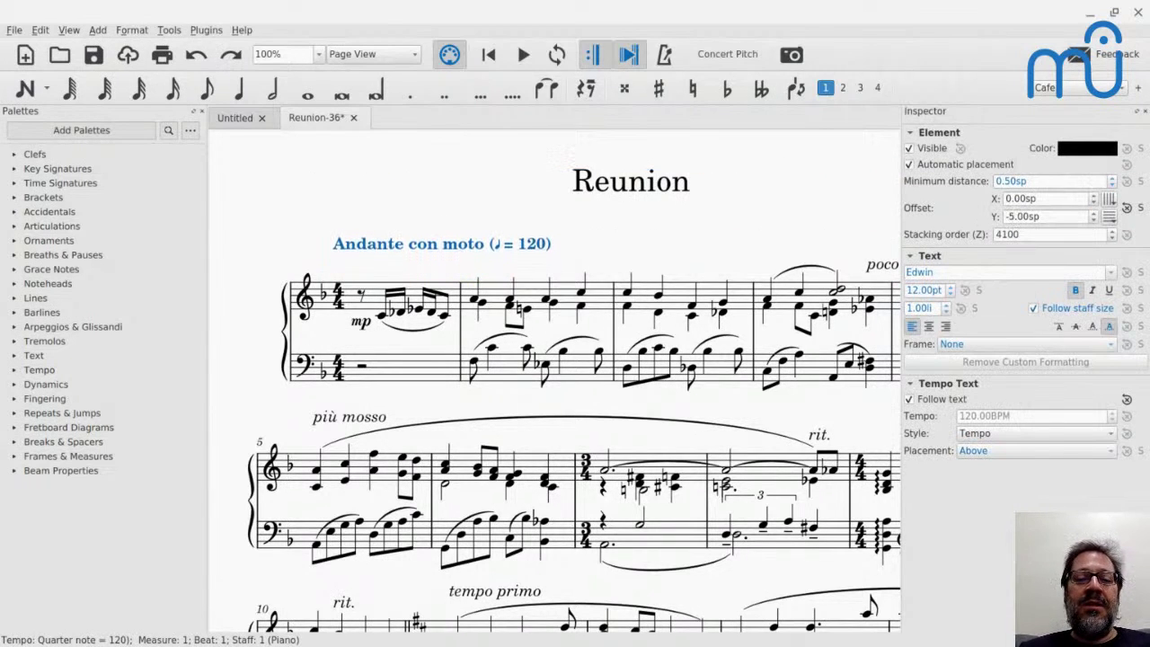
Redo the tempo marking's vertical offset changes up to -2.00sp
key("ctrl+shift+z")
key("ctrl+shift+z")
key("ctrl+shift+z")
key("ctrl+shift+z")
key("ctrl+shift+z")
key("ctrl+shift+z")
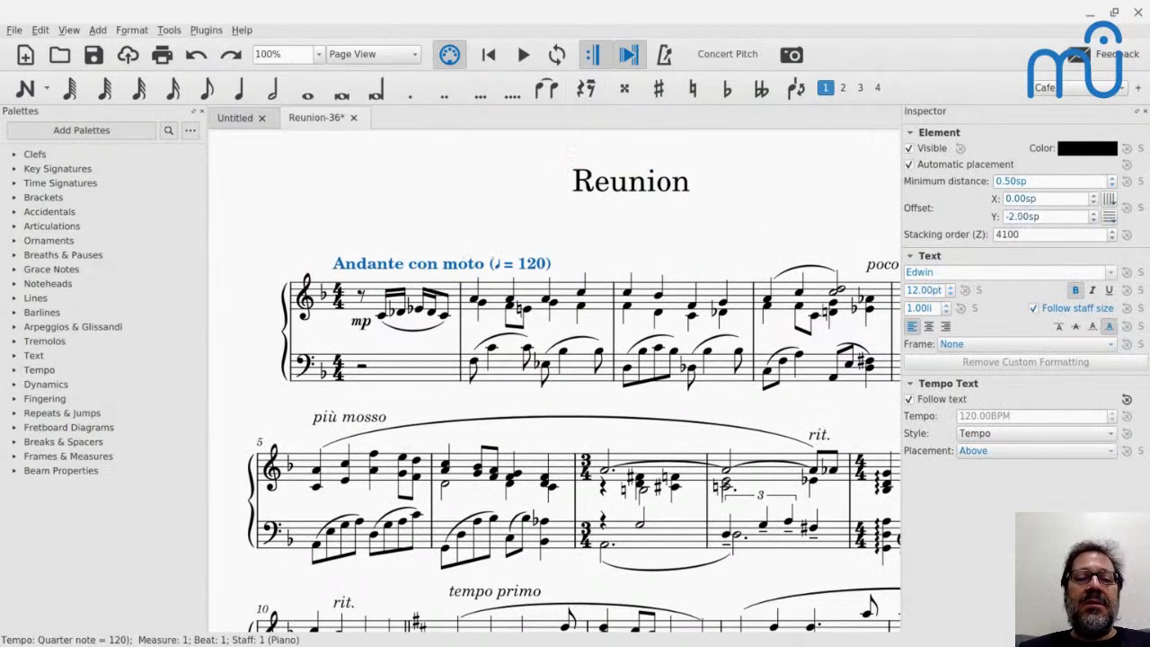
Undo all the tempo marking offset changes and the deletion of the slur from measure 2
key("ctrl+z")
key("ctrl+z")
key("ctrl+z")
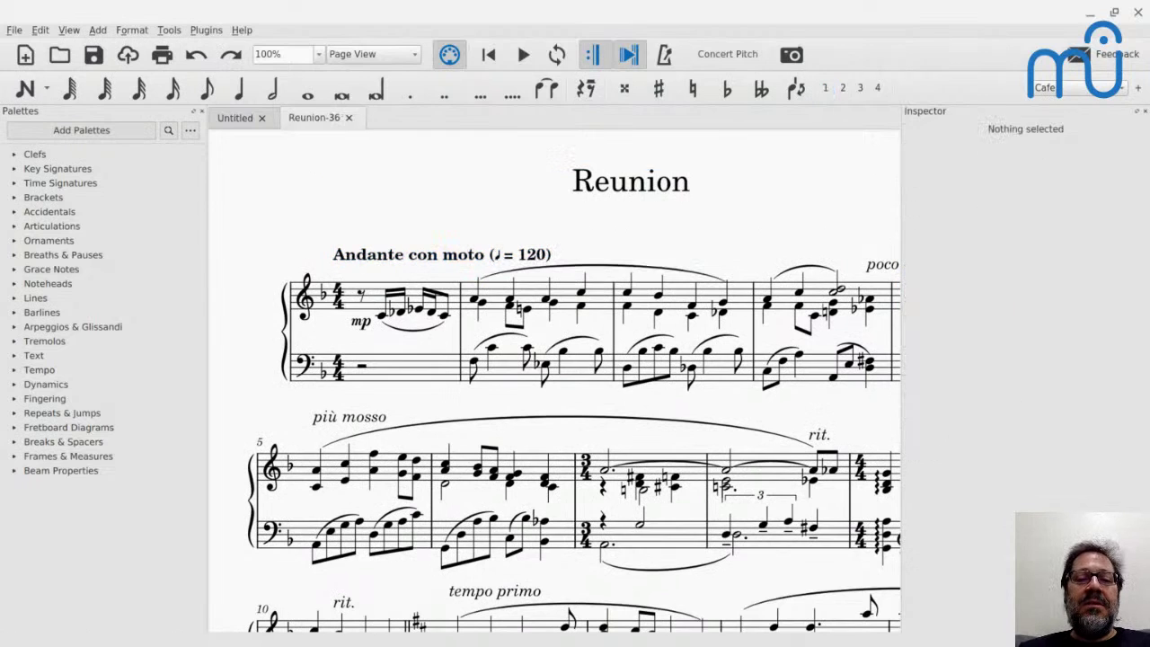
Close the Reunion-36 score and reopen Reunion-36.mscz from the Scores folder
left_click(348, 119)
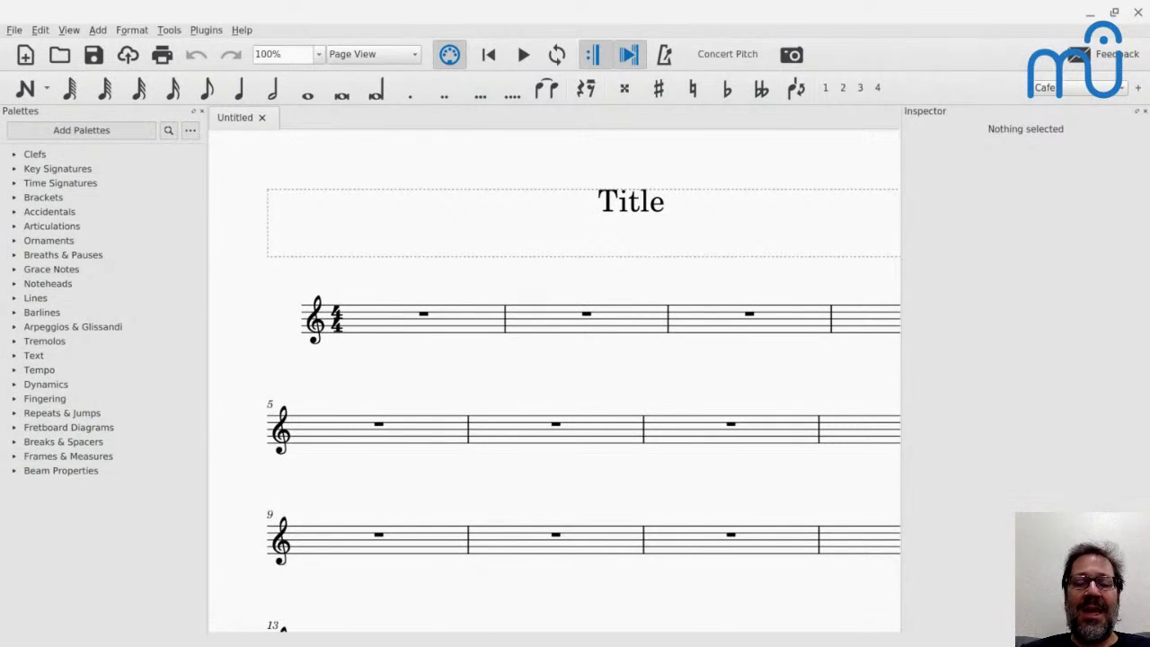
key("ctrl+o")
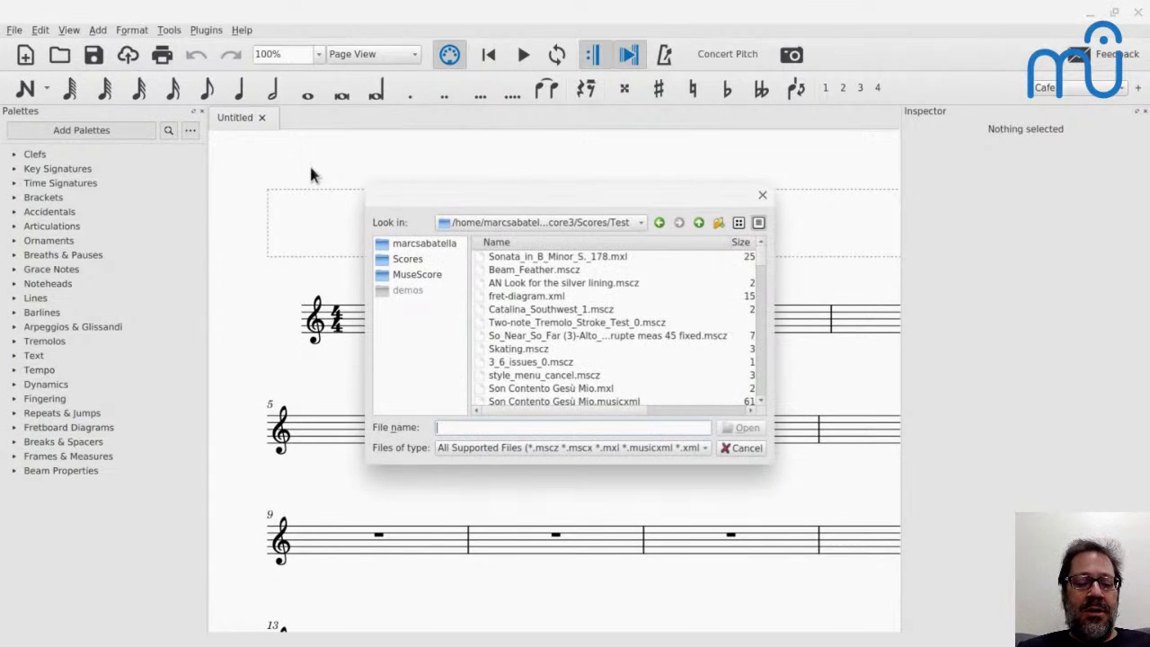
left_click(699, 223)
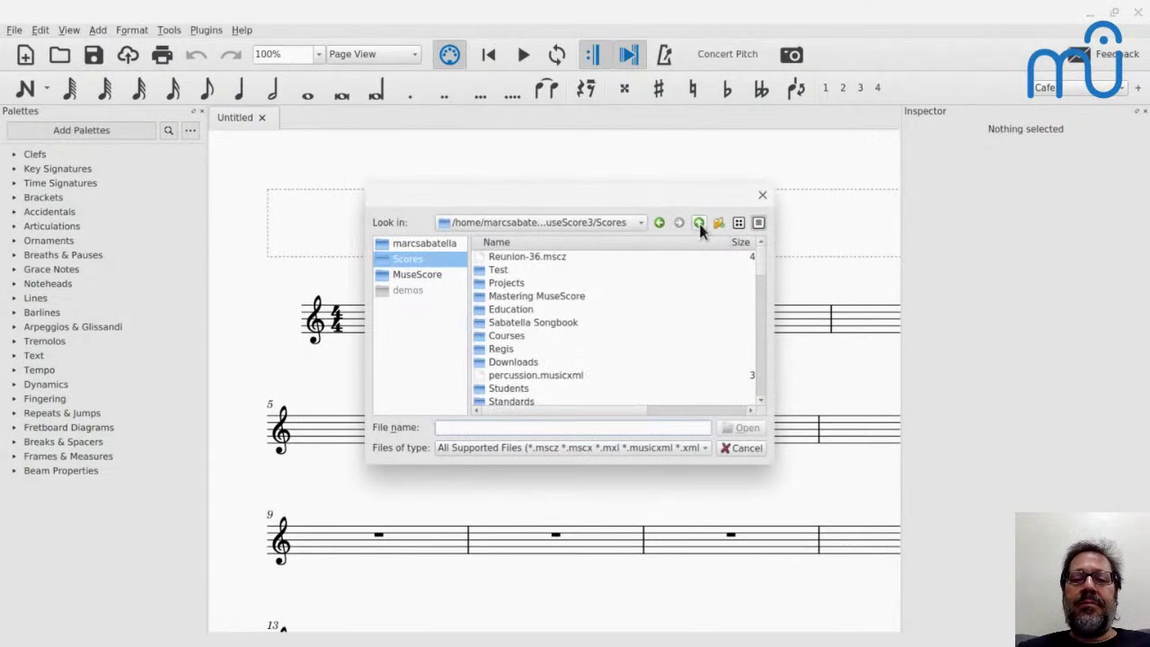
double_click(510, 256)
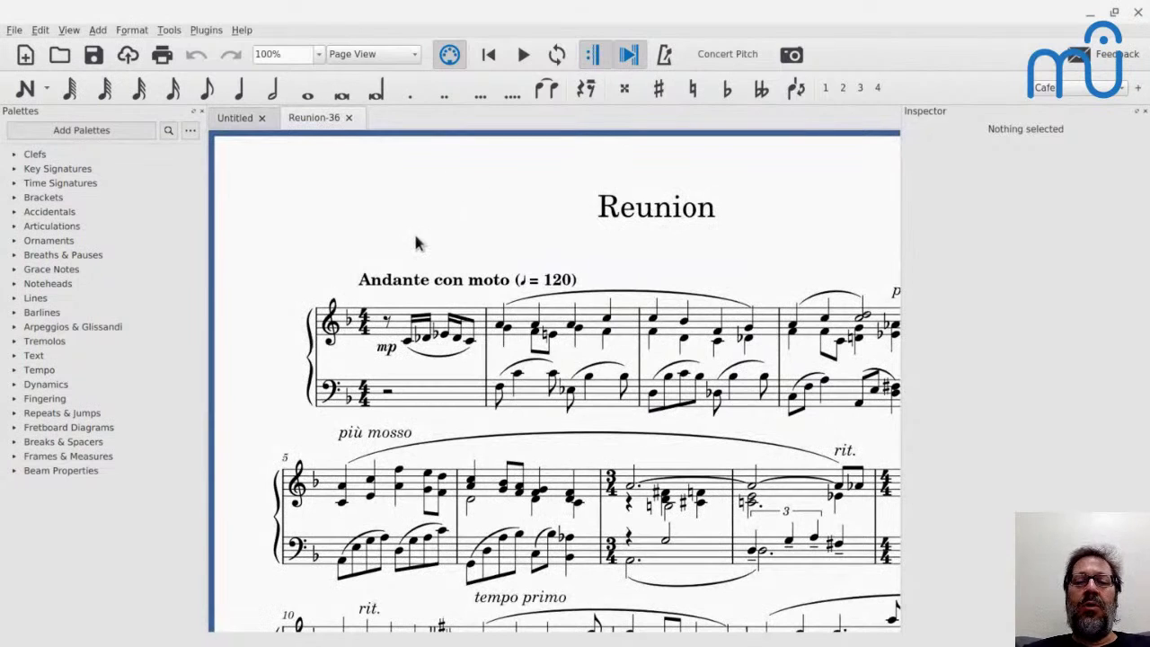
Inspect the properties of the opening eighth rest in measure 1 and the triplet in measure 8
left_click(386, 324)
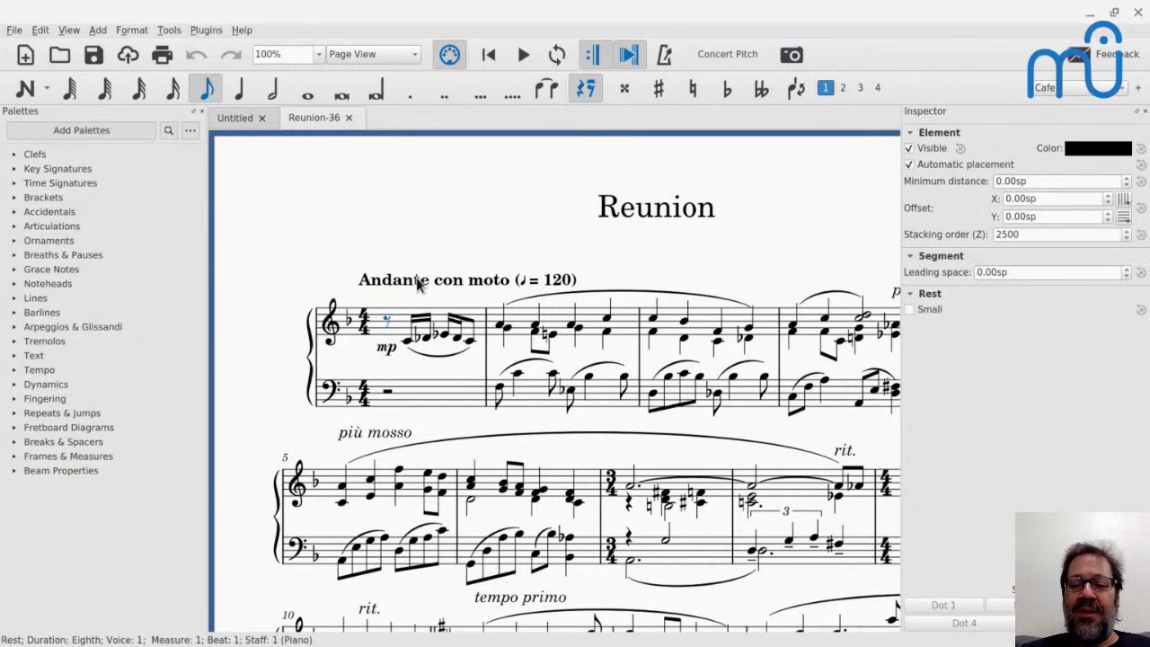
scroll(418, 282, "down", 1)
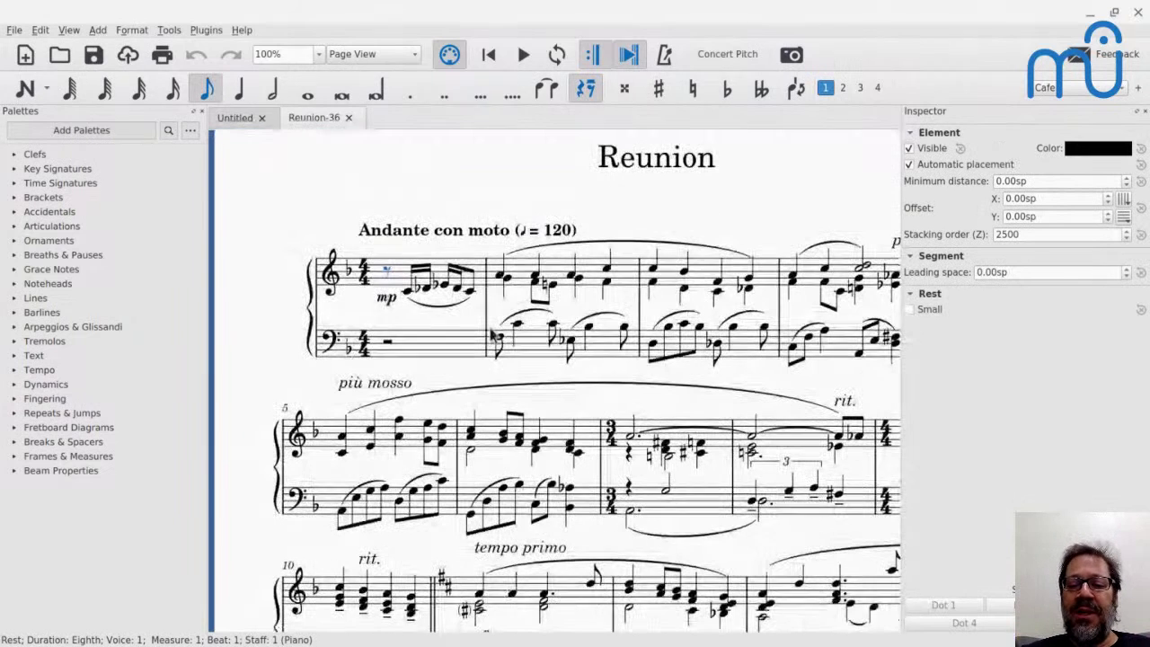
left_click(785, 463)
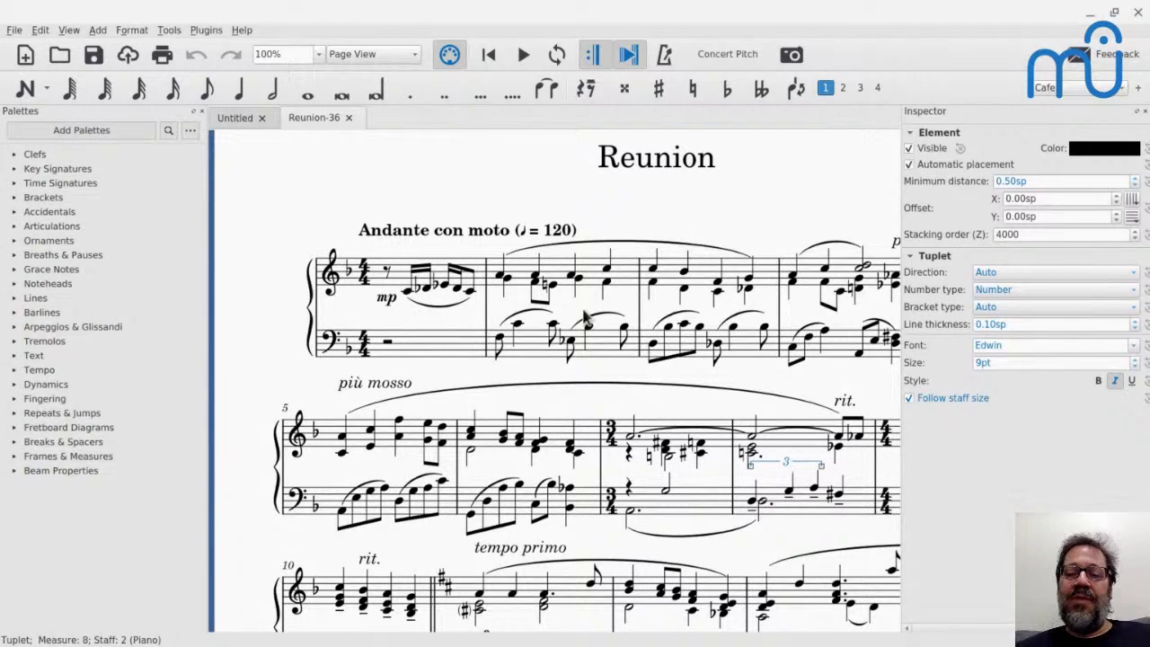
Play the score from the opening eighth rest, stop playback in measure 10, and return to the beginning
left_click(387, 272)
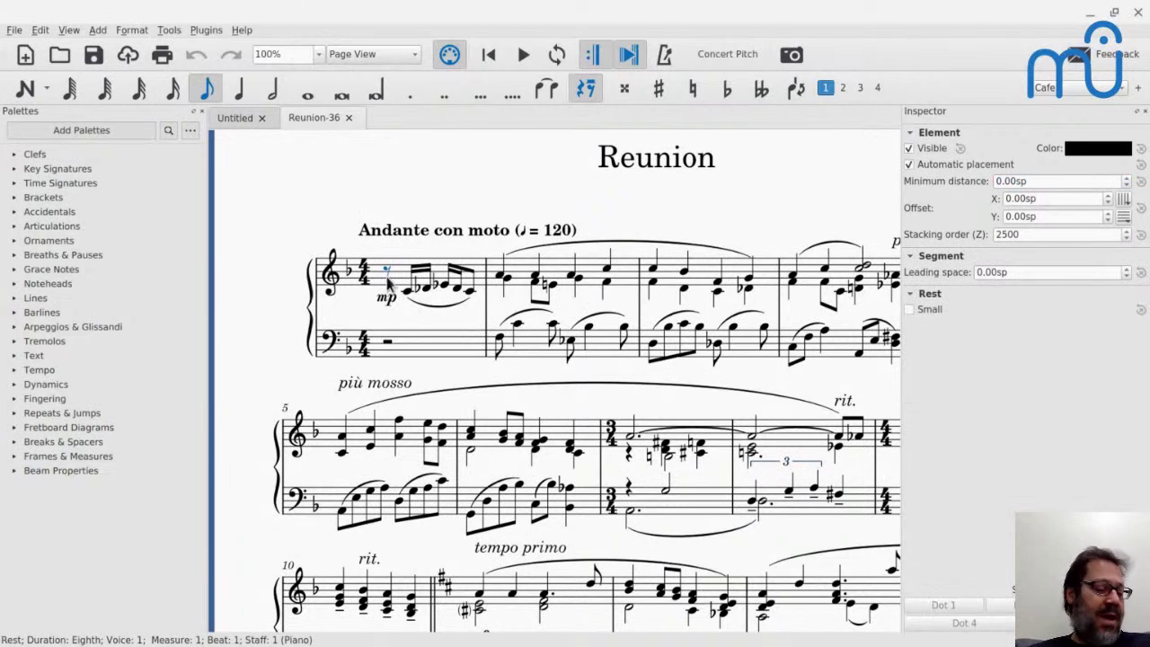
key("space")
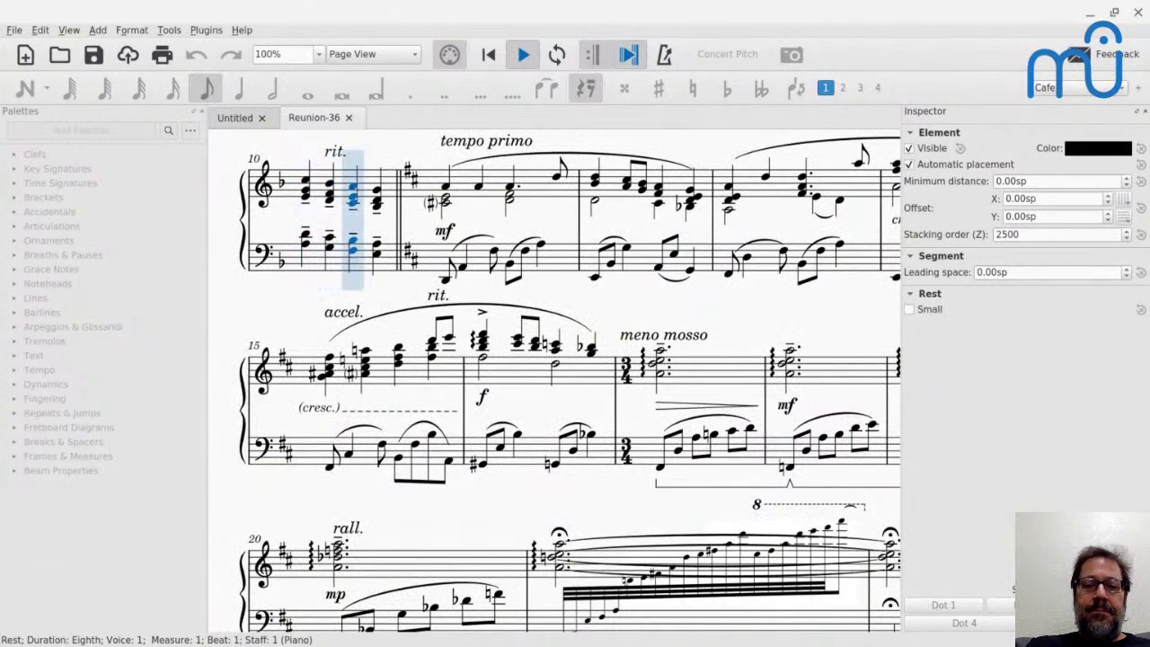
key("space")
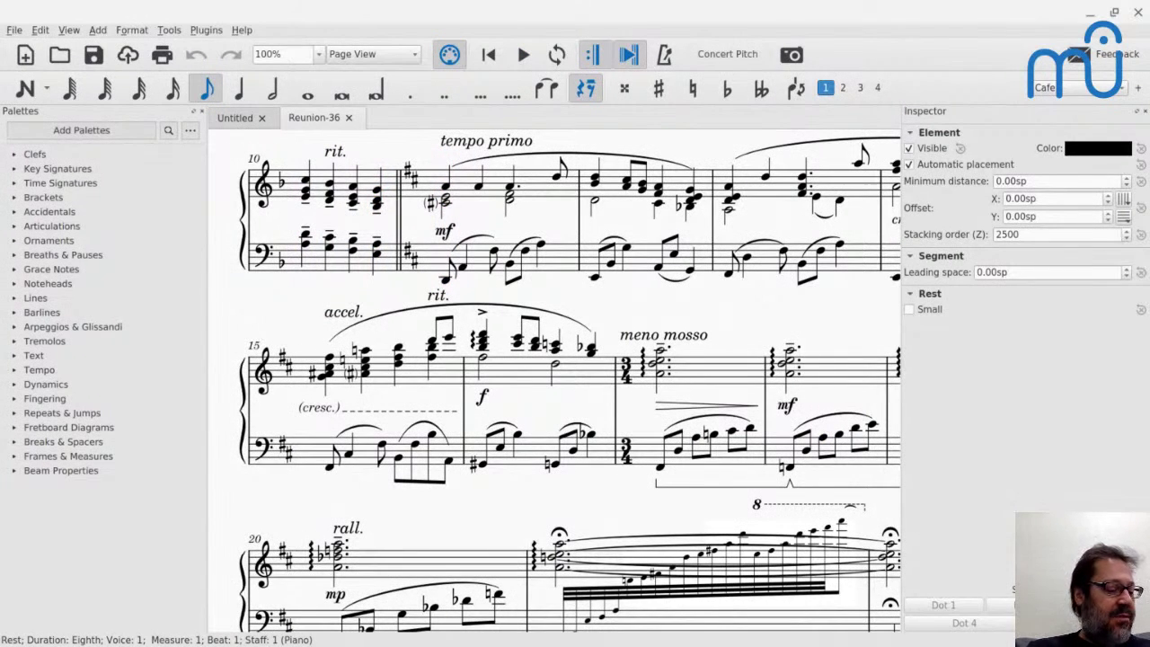
scroll(570, 381, "up", 5)
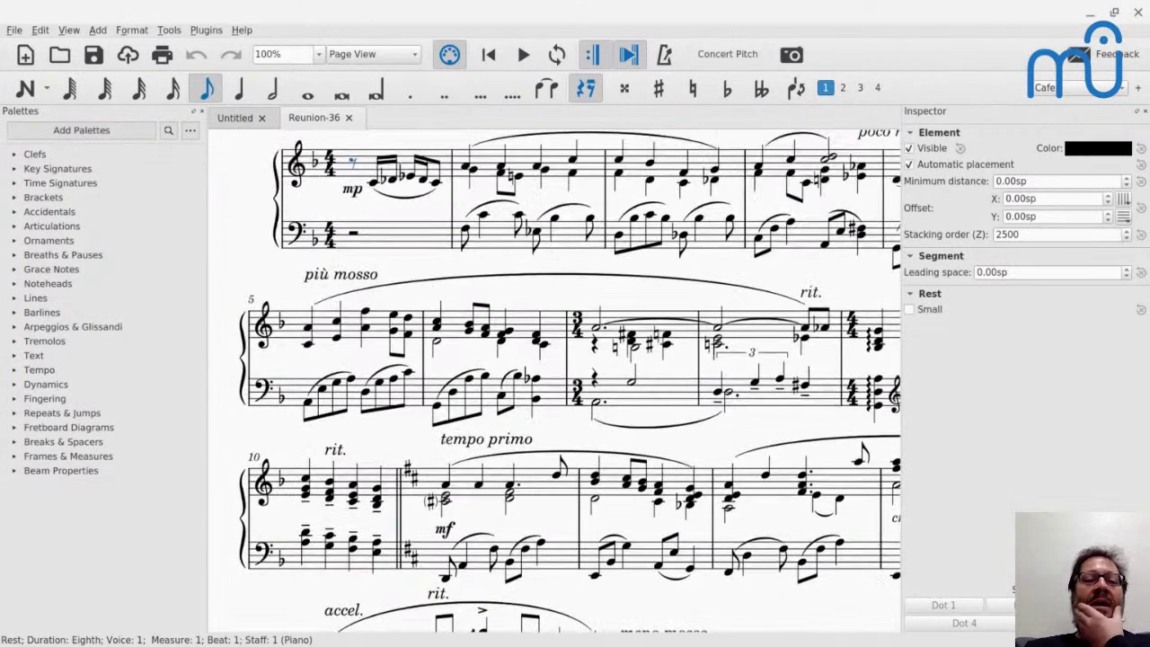
scroll(570, 405, "up", 2)
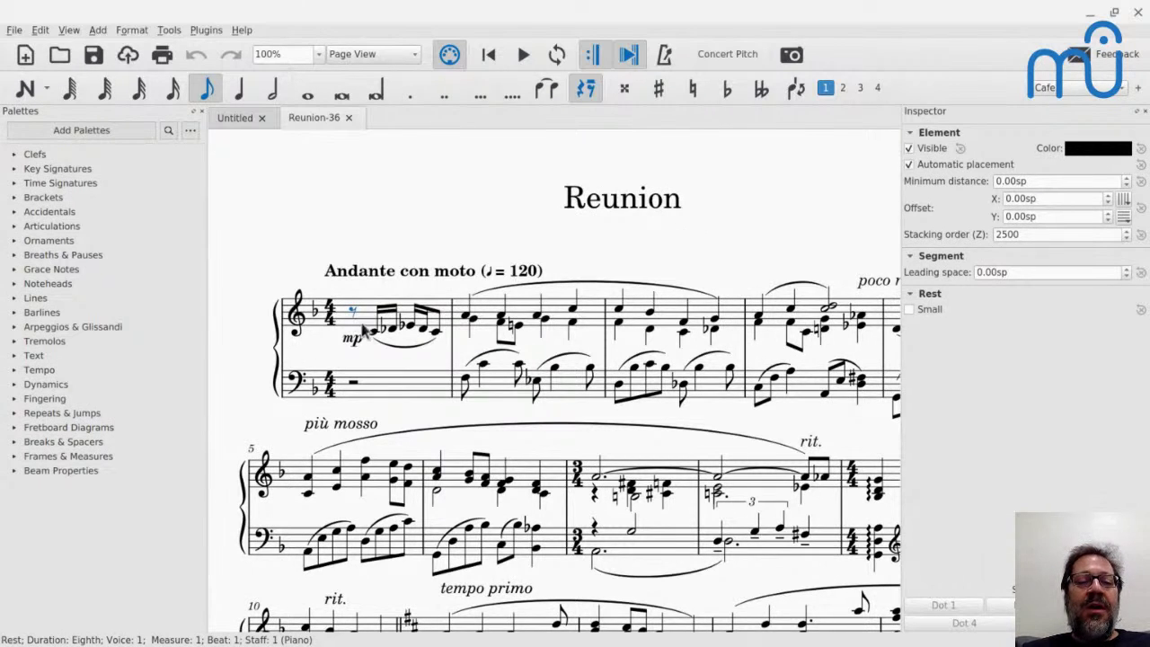
Increase the leading space of the second-to-last sixteenth note in measure 1 to 6.1 sp, and reset it to the default
left_click(424, 331)
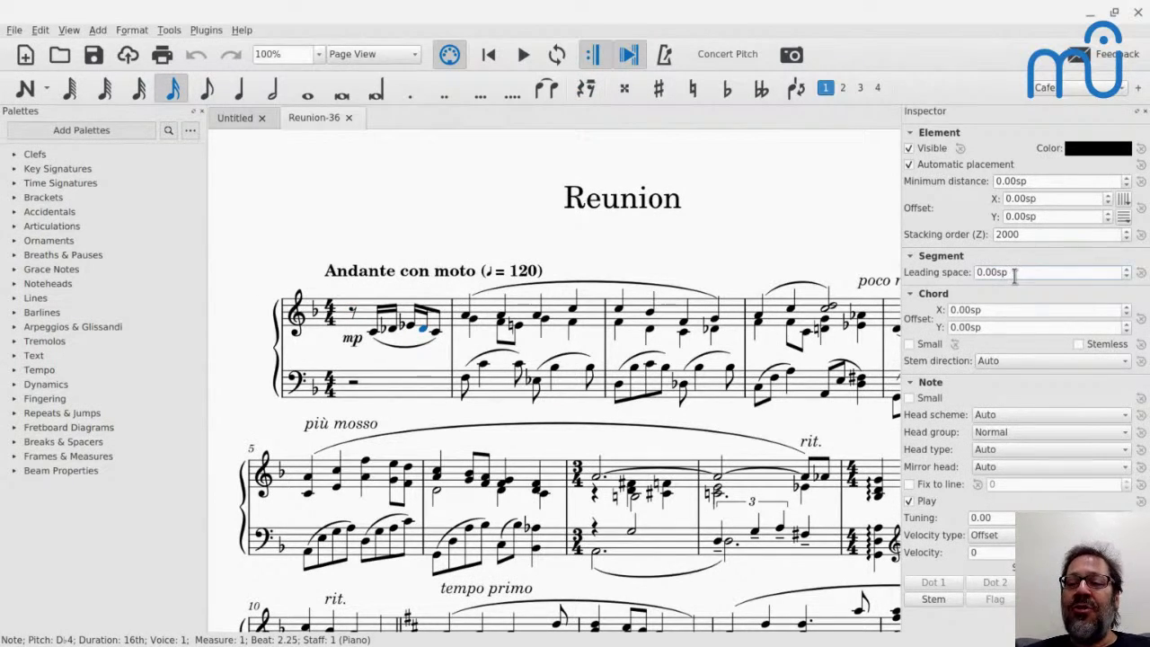
scroll(1015, 276, "up", 3)
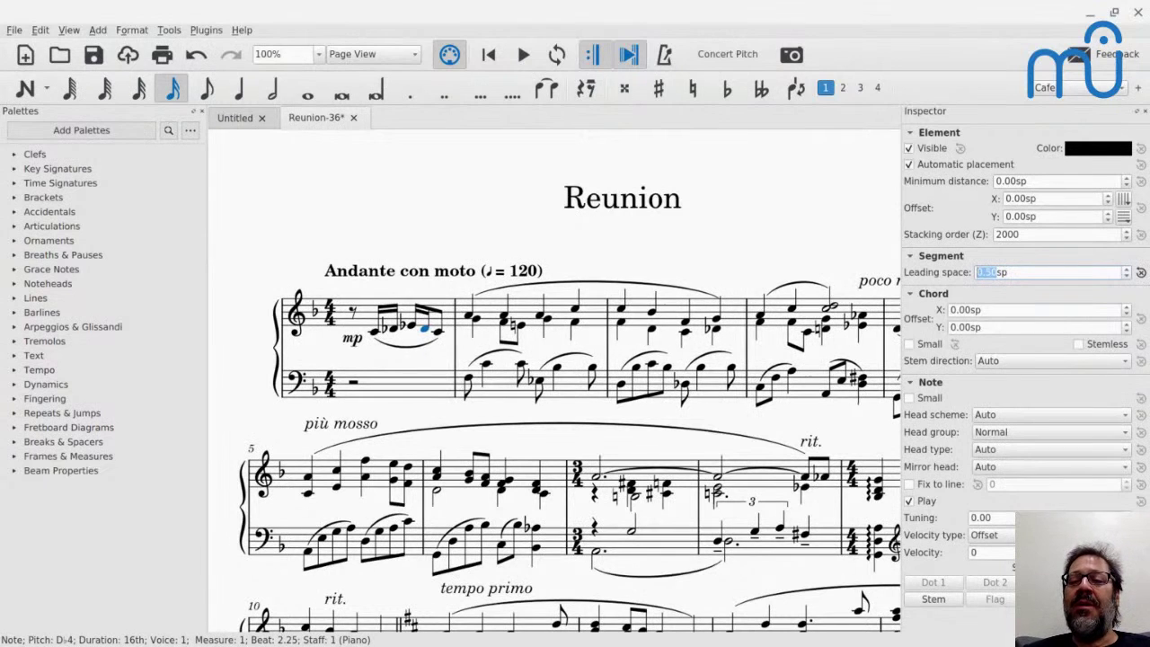
scroll(1015, 272, "up", 5)
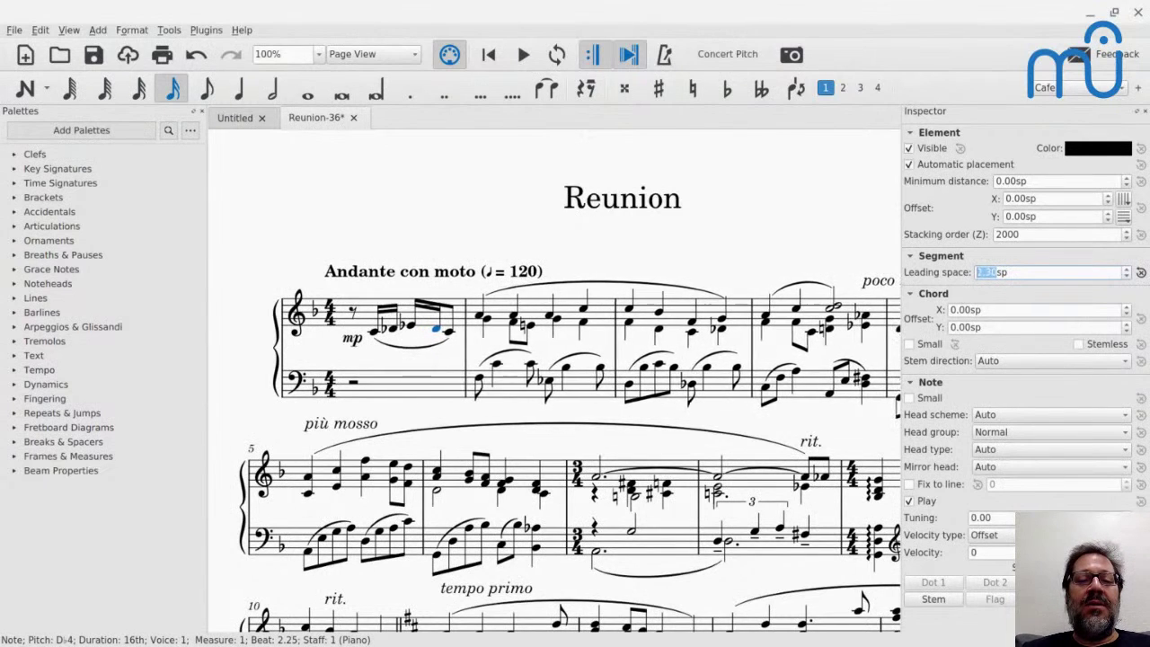
scroll(1014, 273, "up", 4)
type("6.1")
key("Return")
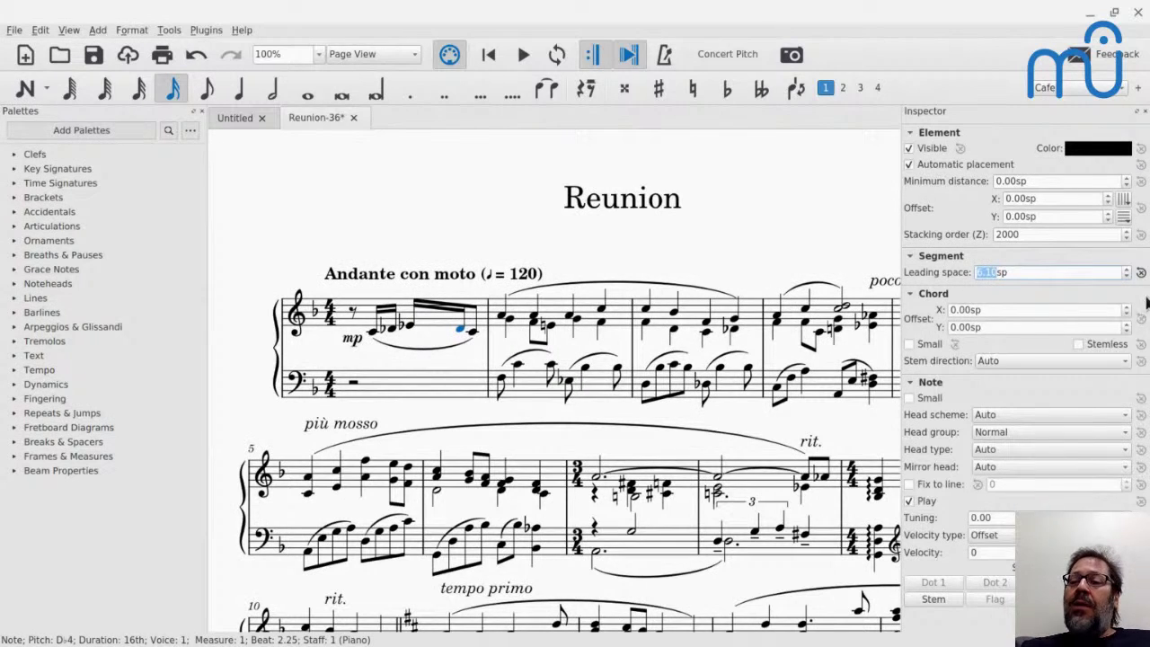
left_click(1141, 273)
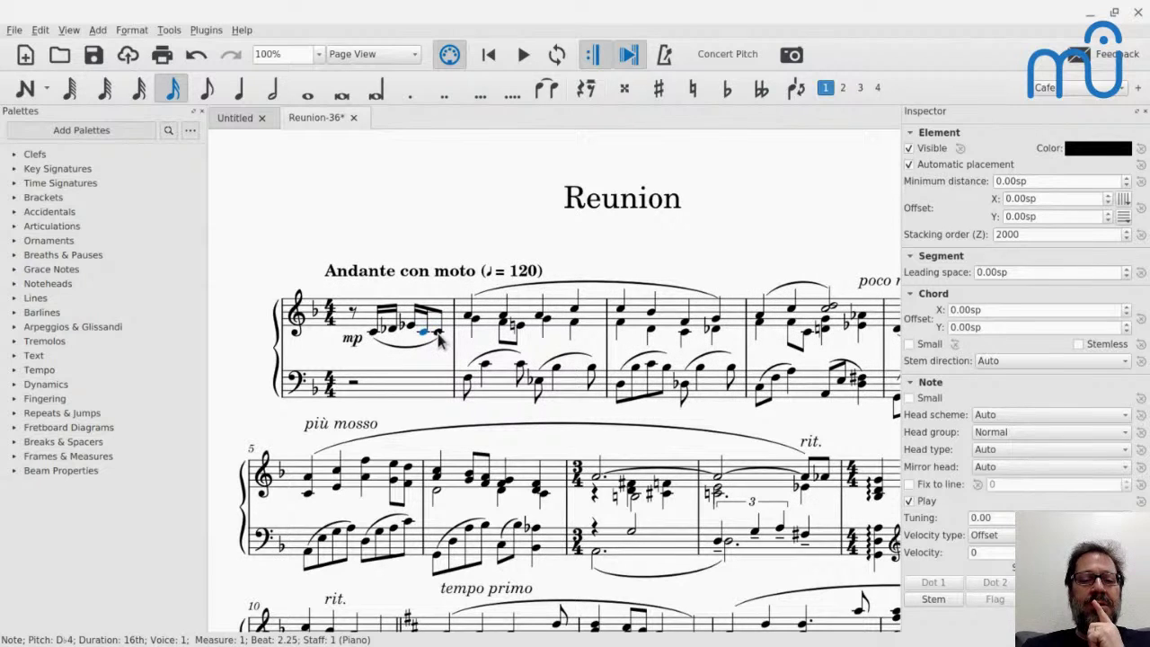
Try moving the second-to-last sixteenth note in measure 1 to a chord X offset of about 10.7 sp and back, and reset its position
key("j")
key("j")
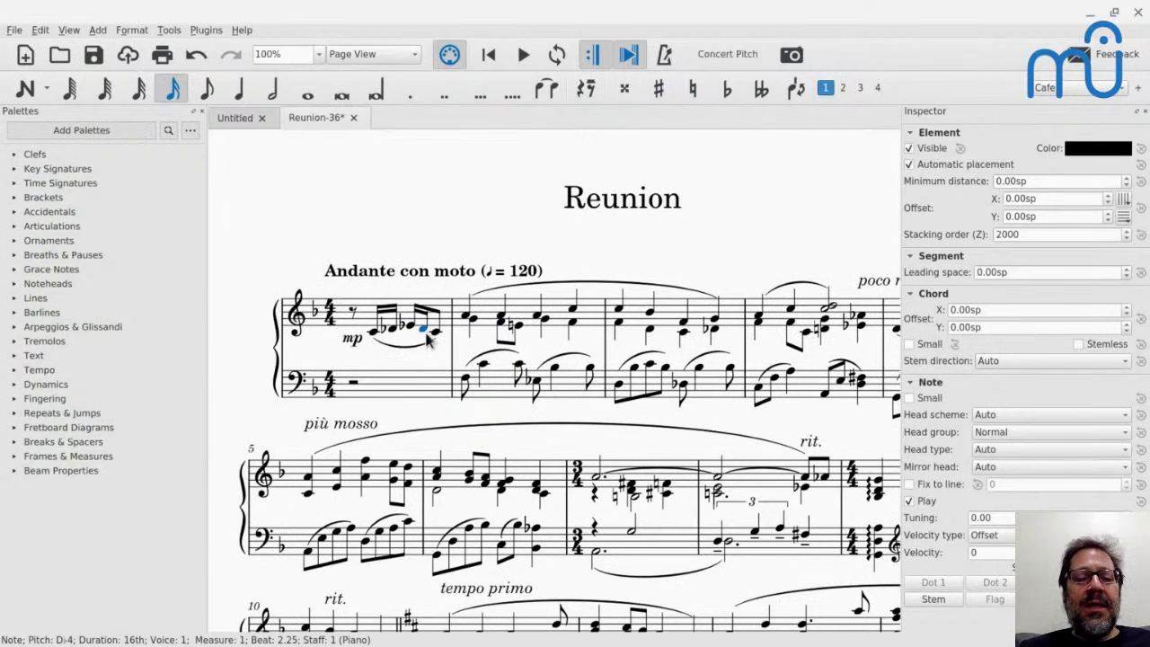
left_click_drag(426, 333, 497, 331)
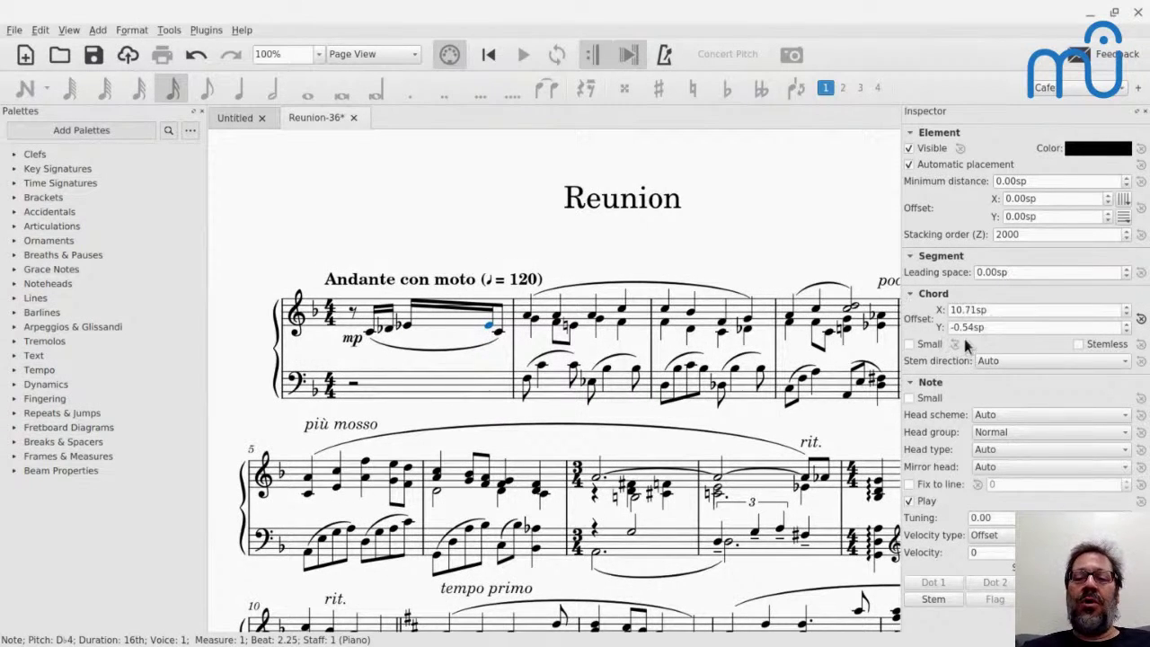
left_click_drag(497, 331, 421, 338)
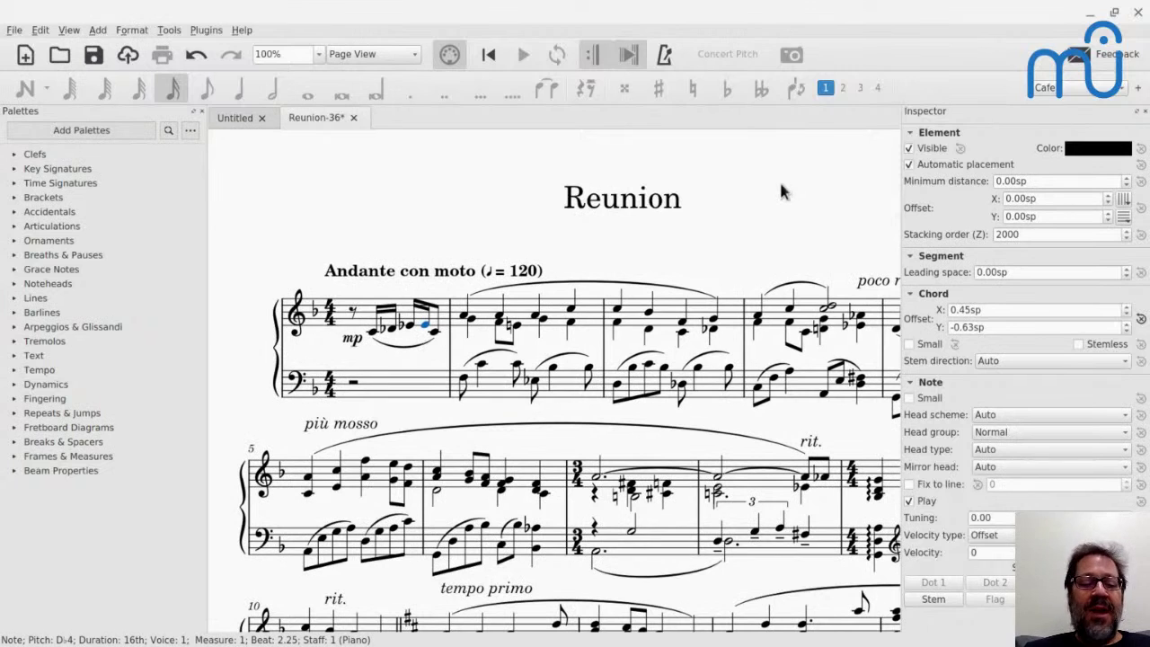
key("ctrl+r")
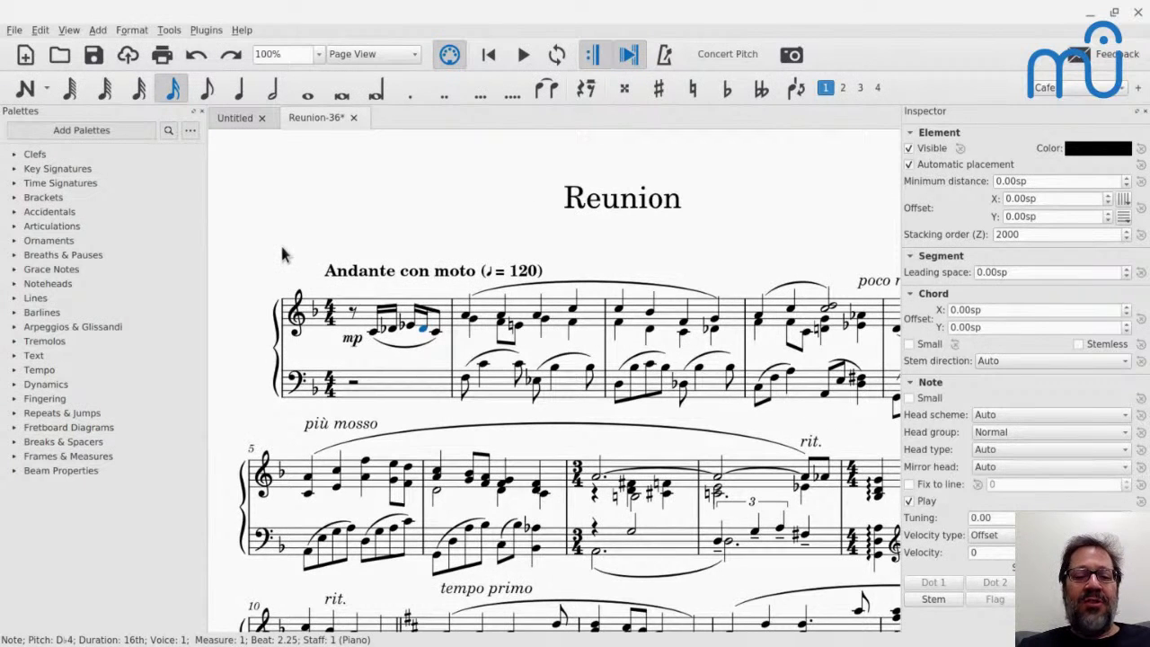
Widen the leading space before the selected measure 1 sixteenth note to about 5.9 sp, and narrow it back to about 2.1 sp
key("ctrl+shift+Right")
key("ctrl+shift+Right")
key("ctrl+shift+Right")
key("ctrl+shift+Right")
key("ctrl+shift+Right")
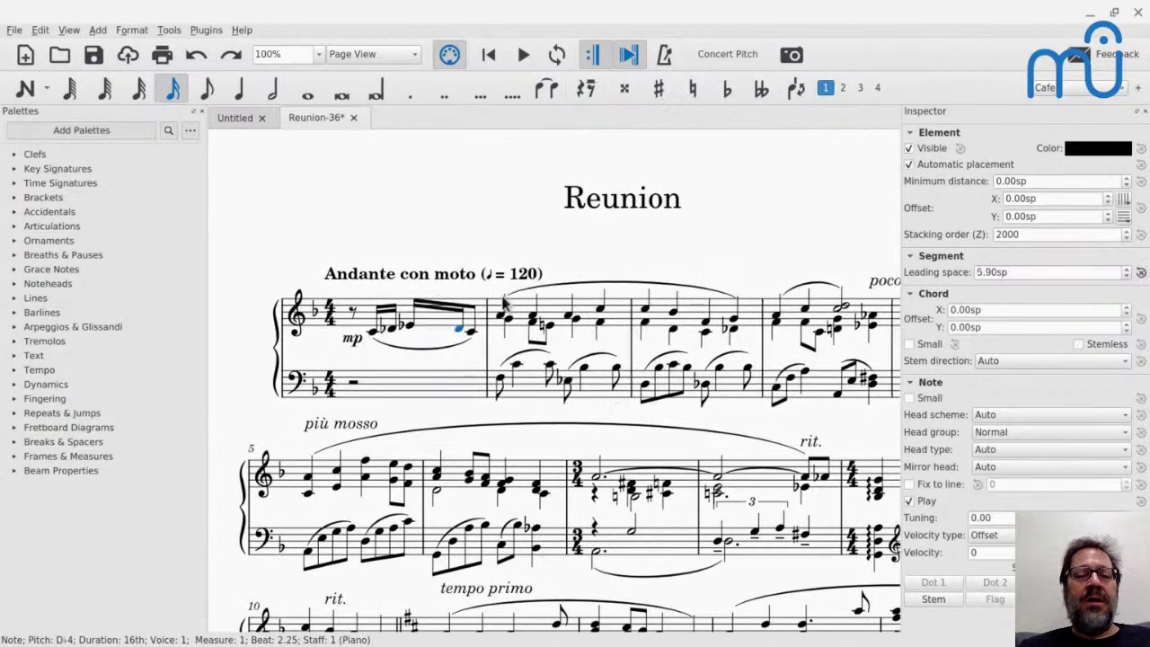
key("shift+Right")
key("shift+Right")
key("ctrl+shift+Left")
key("ctrl+shift+Left")
key("ctrl+shift+Left")
key("ctrl+shift+Left")
key("shift+Left")
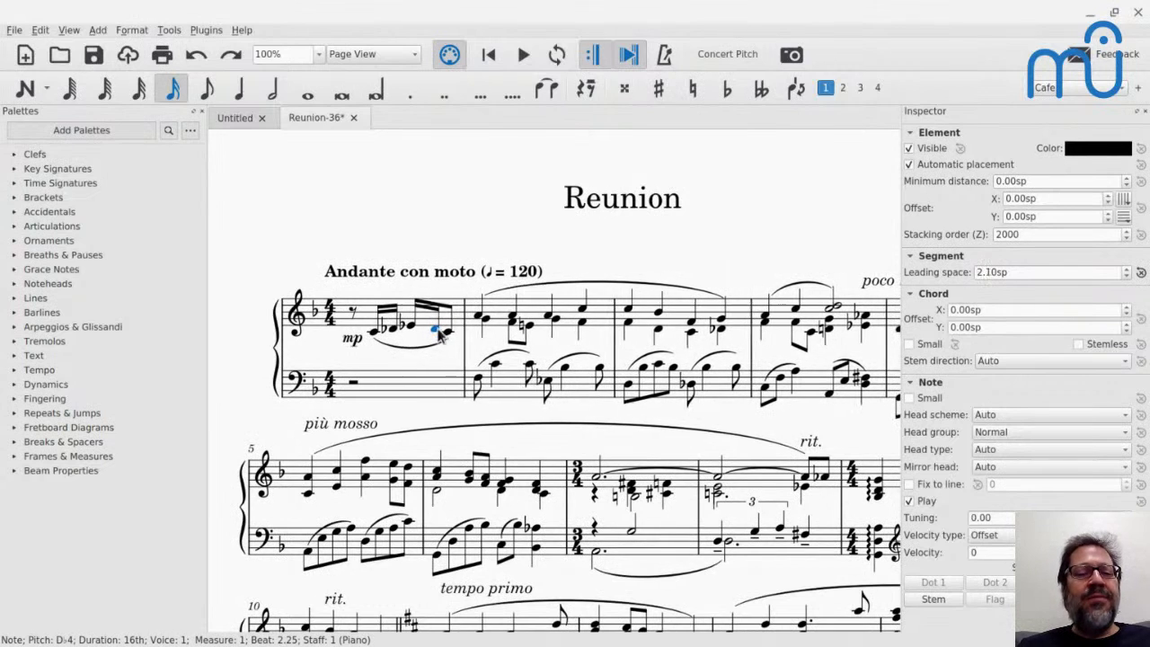
Undo all the spacing changes made to the sixteenth note in measure 1
key("ctrl+z")
key("ctrl+z")
key("ctrl+z")
key("ctrl+z")
key("ctrl+z")
key("ctrl+z")
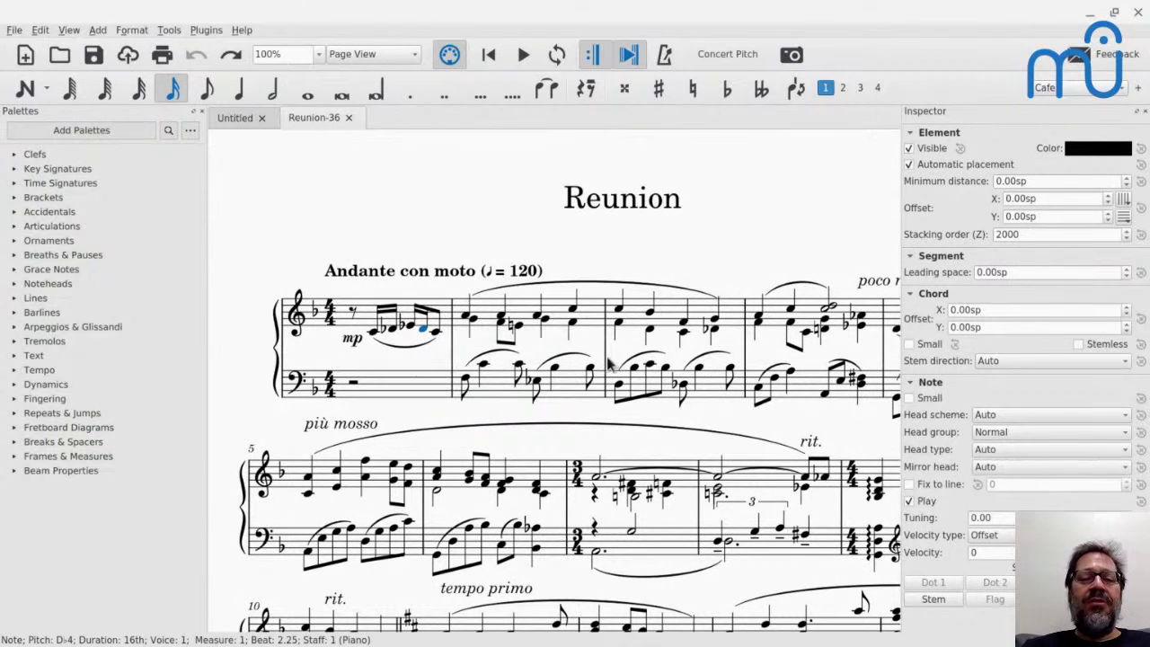
Try chord X offsets of 2.5 sp and -2 sp on the voice 2 quarter note at beat 2 of measure 3, and reset the offset
left_click(650, 333)
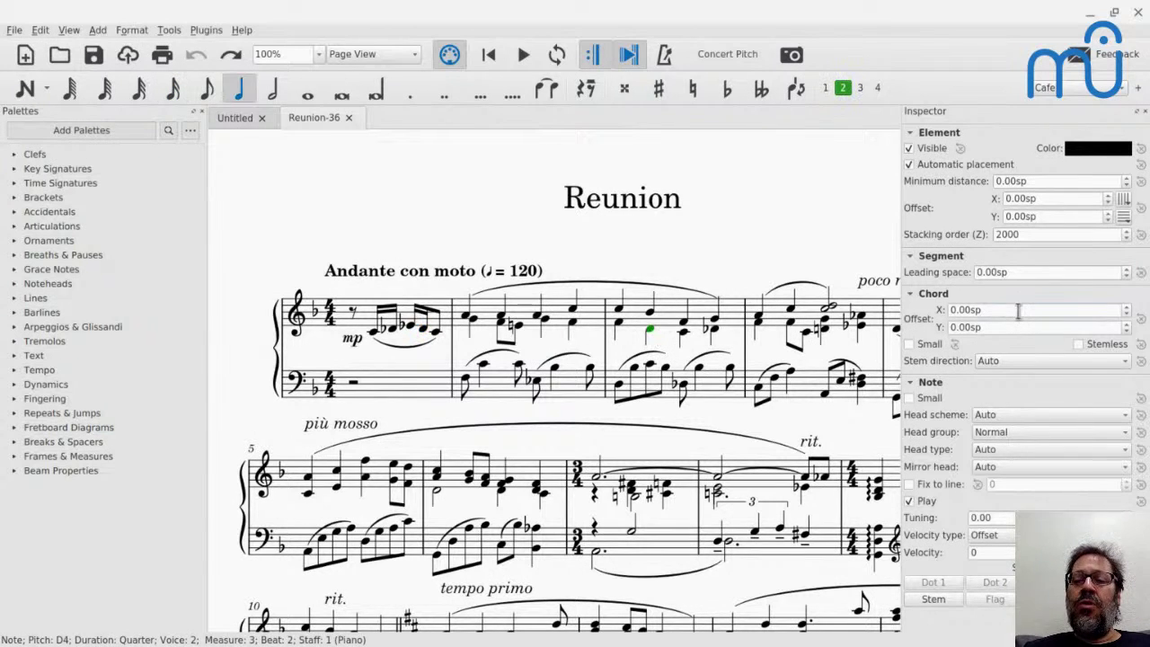
key("Up")
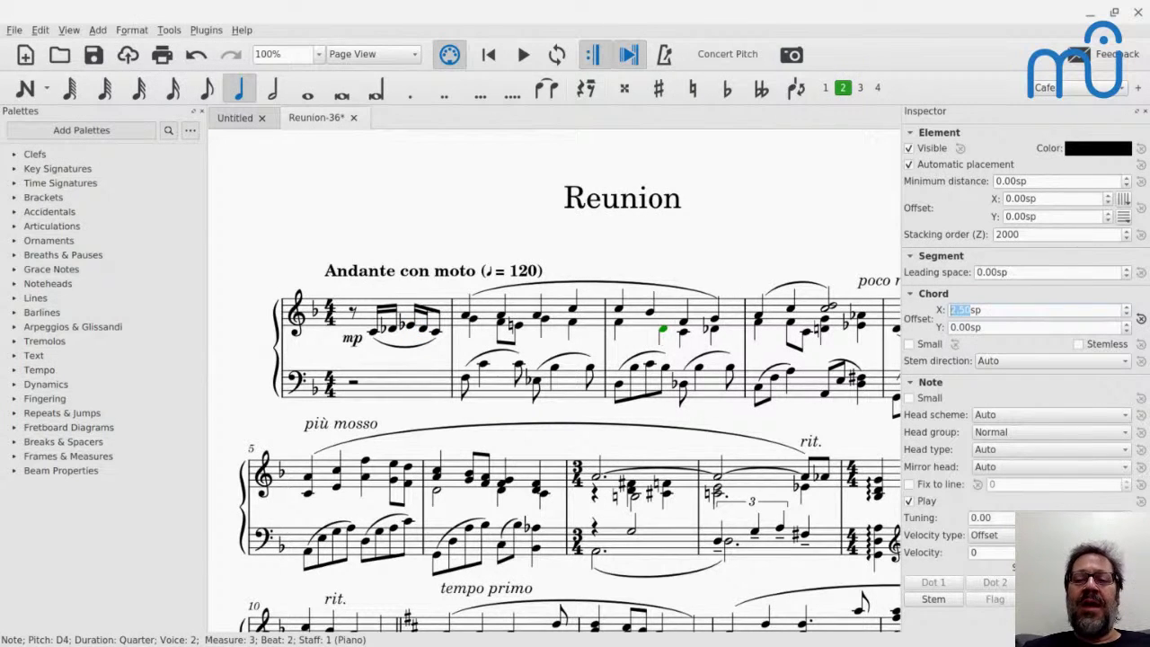
key("Down")
key("Down")
key("Down")
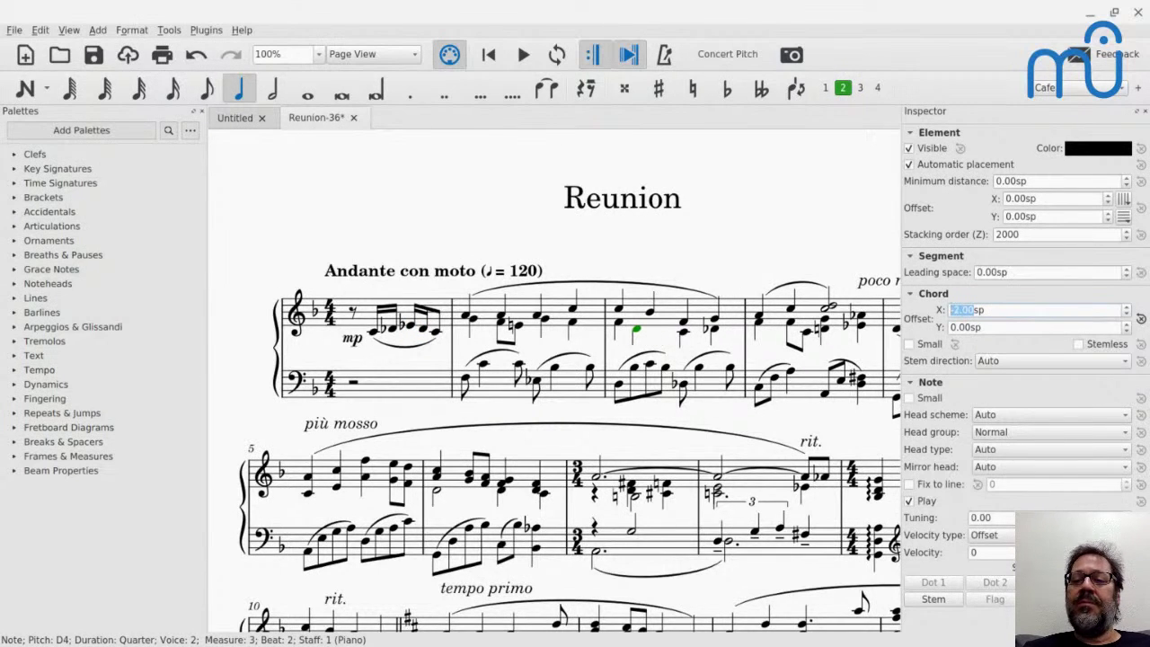
left_click(1141, 319)
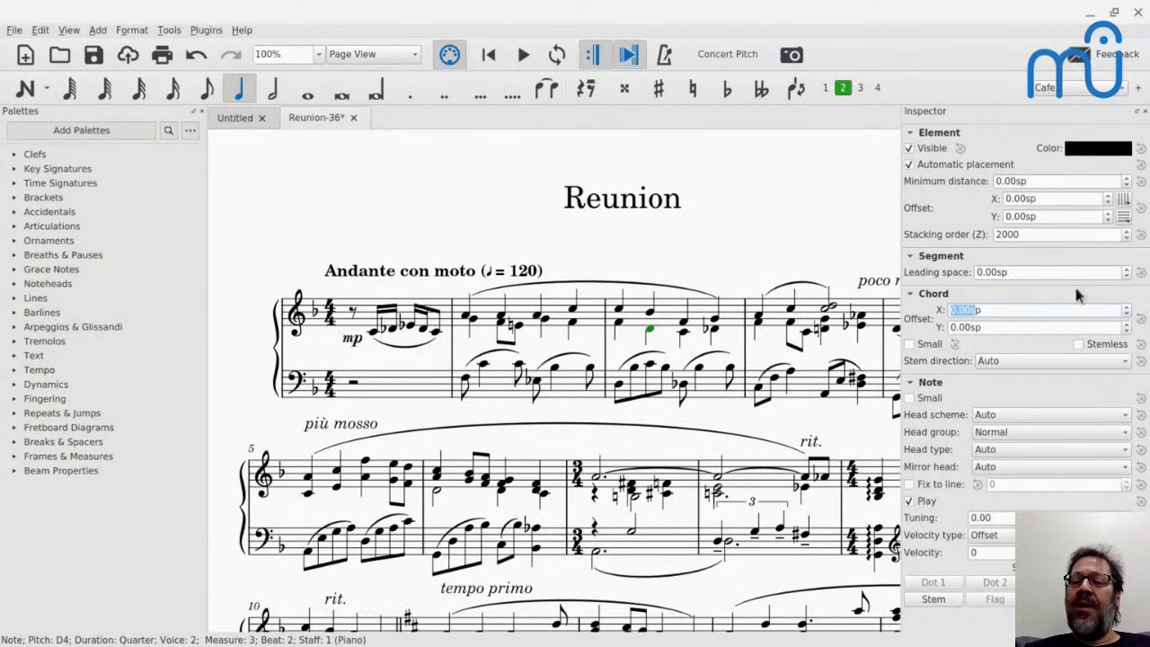
Increase the leading space of the voice 2 quarter note at beat 2 of measure 3 to 6.2 sp
left_click(1038, 272)
key("Up")
key("Up")
key("Up")
key("Up")
key("Up")
key("Up")
key("Up")
key("Up")
key("Up")
key("Up")
key("Up")
key("Up")
key("Up")
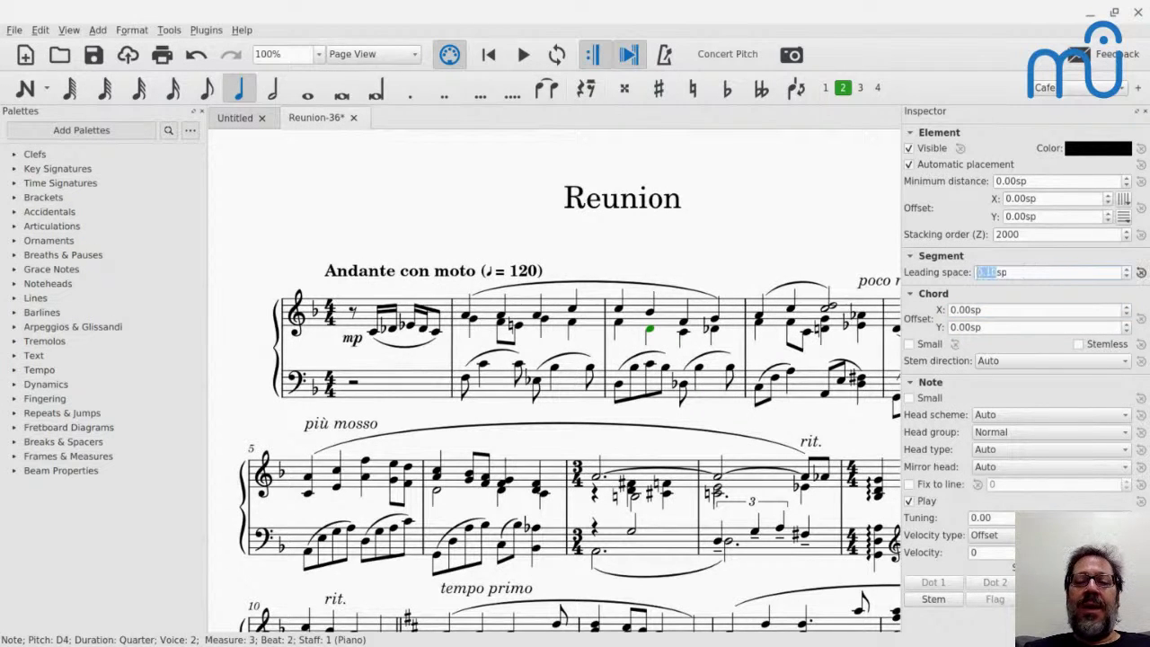
key("Up")
key("Up")
key("Up")
key("Up")
key("Up")
key("Up")
key("Up")
key("Up")
key("Up")
key("Up")
key("Up")
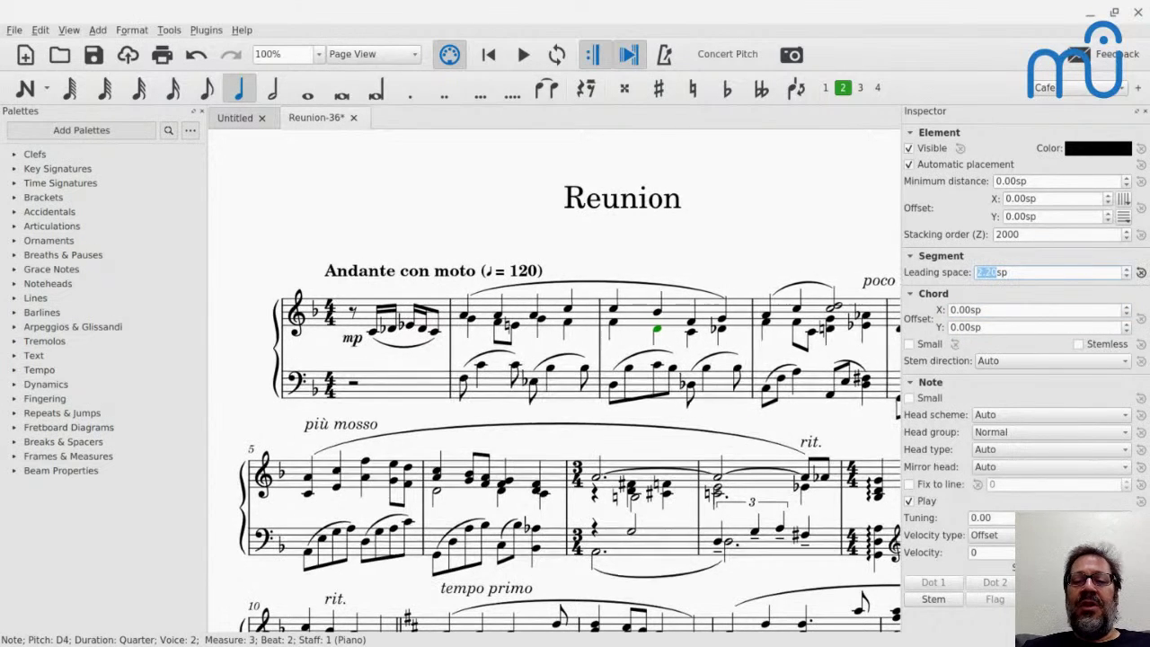
key("Up")
key("Up")
key("Up")
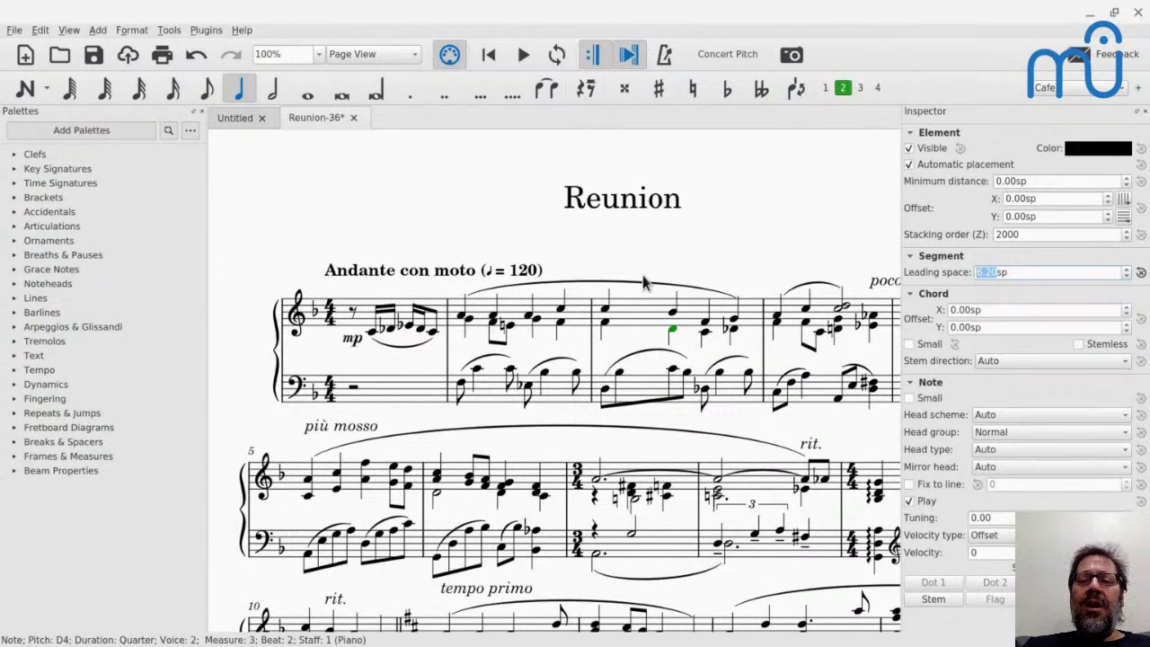
Compare the tempo text properties of the poco rit., the first più mosso and the opening Andante con moto marking
scroll(644, 283, "right", 3)
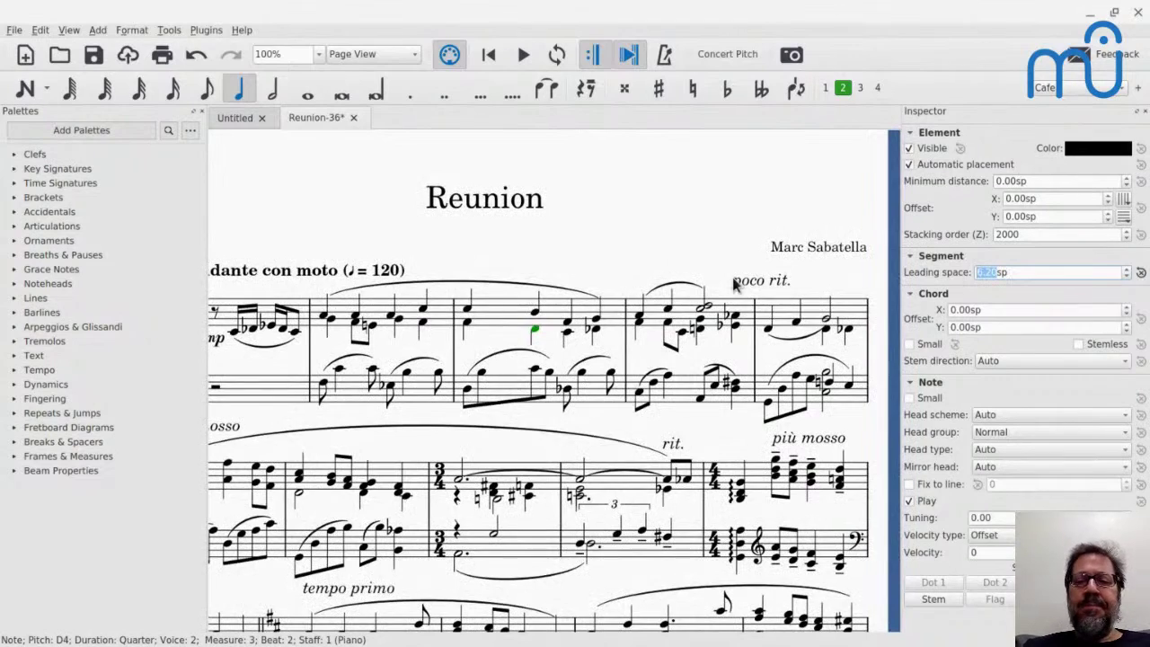
scroll(735, 284, "down", 3)
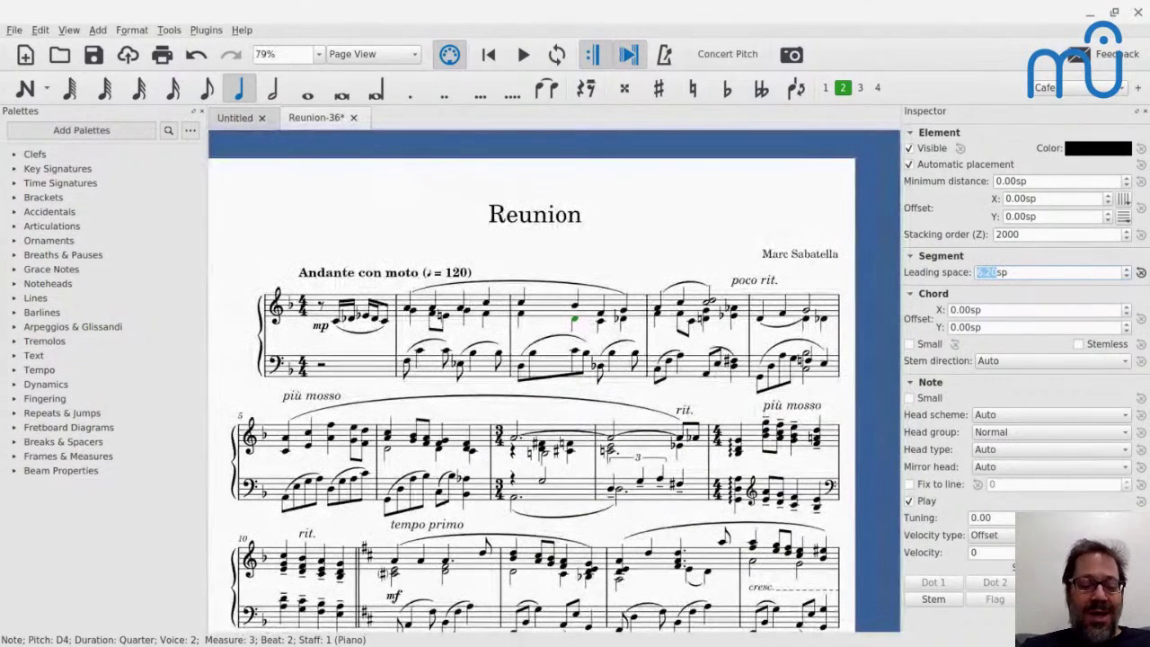
left_click(749, 282)
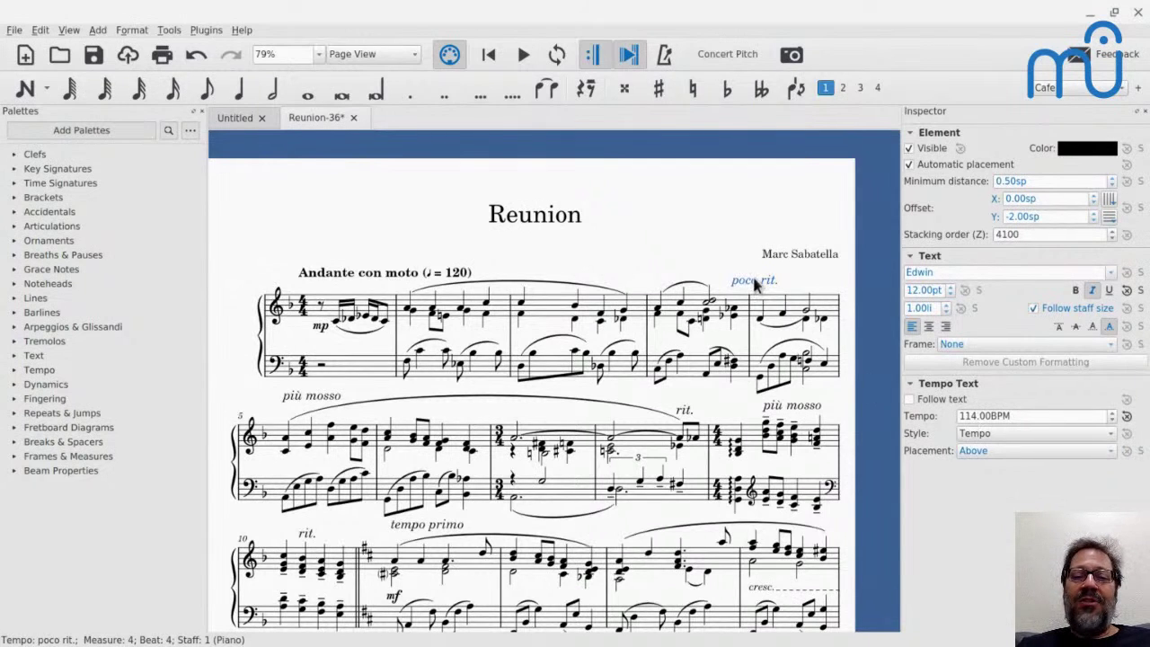
left_click(314, 400)
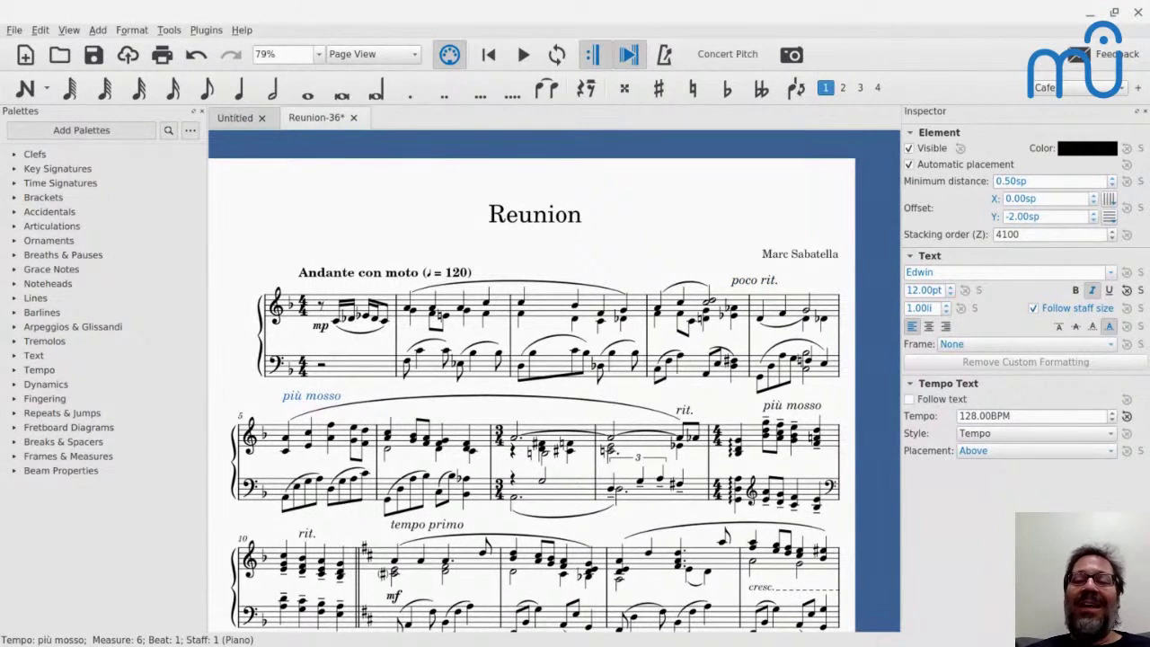
left_click(762, 284)
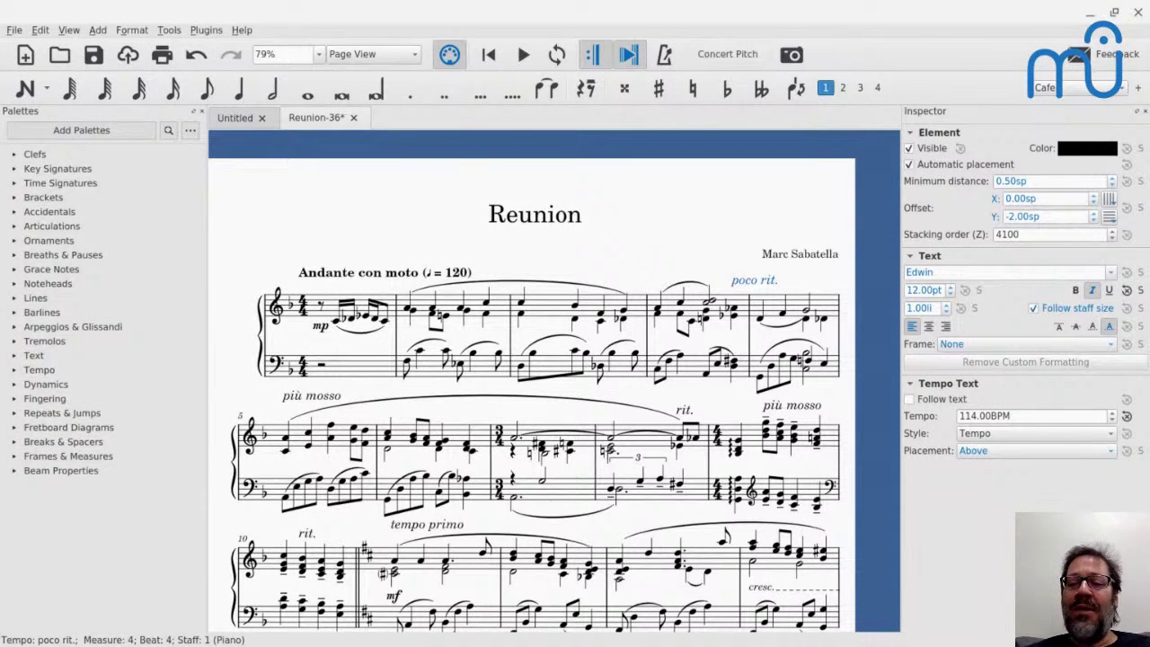
left_click(401, 275)
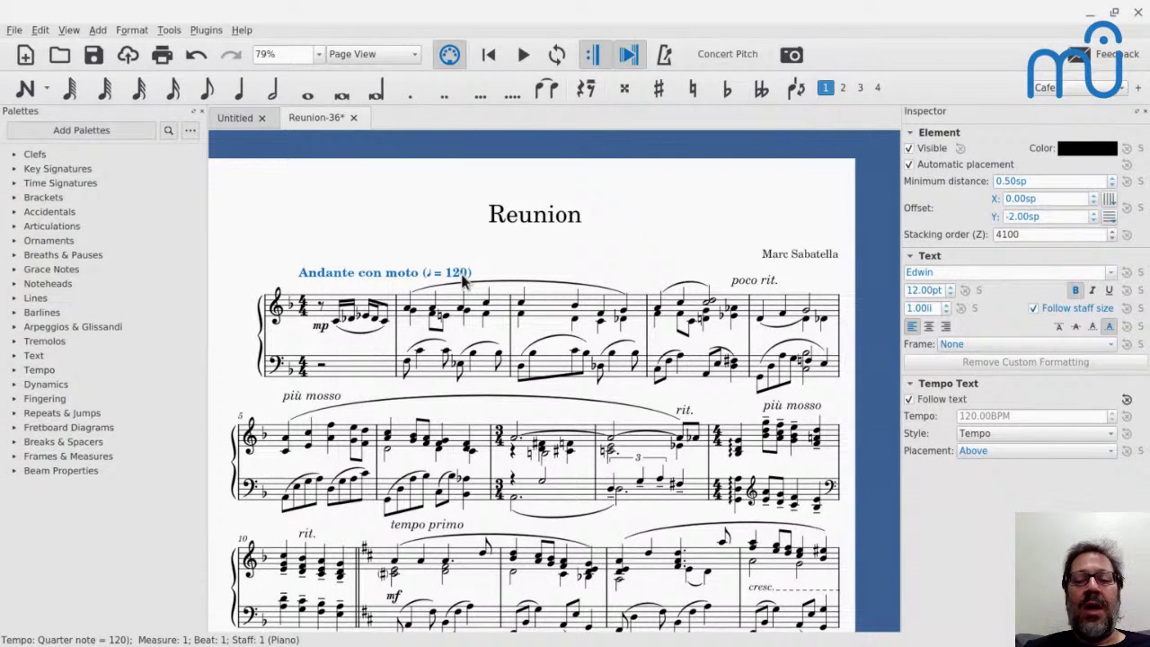
Delete the poco rit. tempo text at the end of measure 4 and open the TempoChanges plugin for upper-staff measure 5
left_click(755, 282)
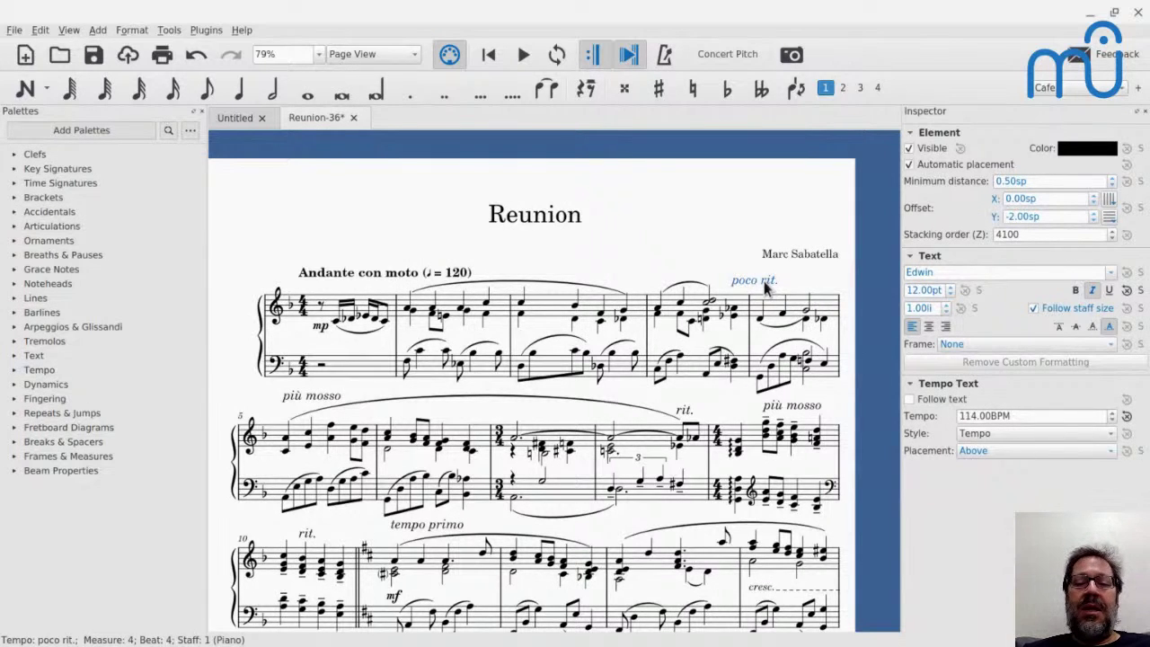
left_click(762, 313)
left_click(774, 310, "shift")
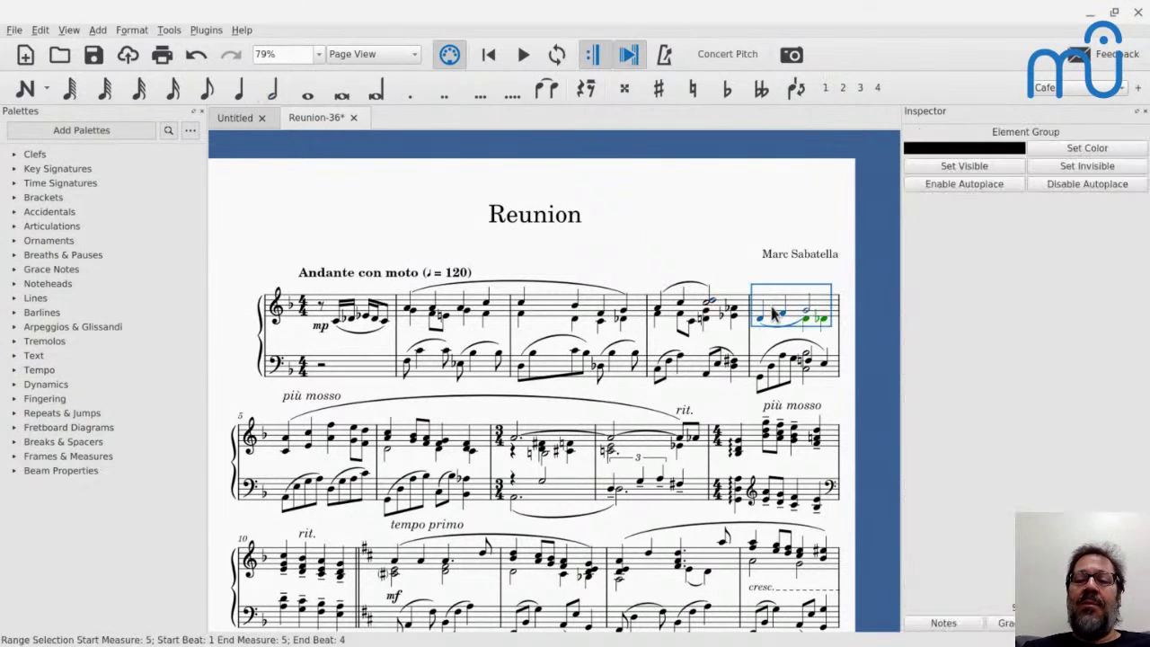
left_click(198, 32)
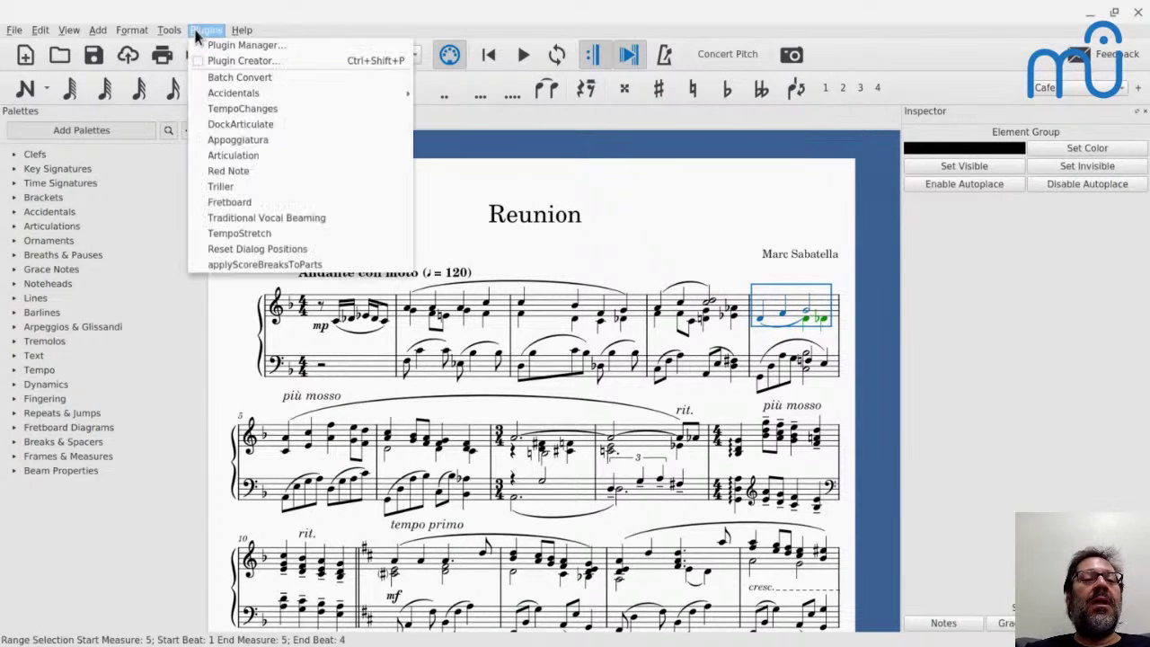
left_click(233, 108)
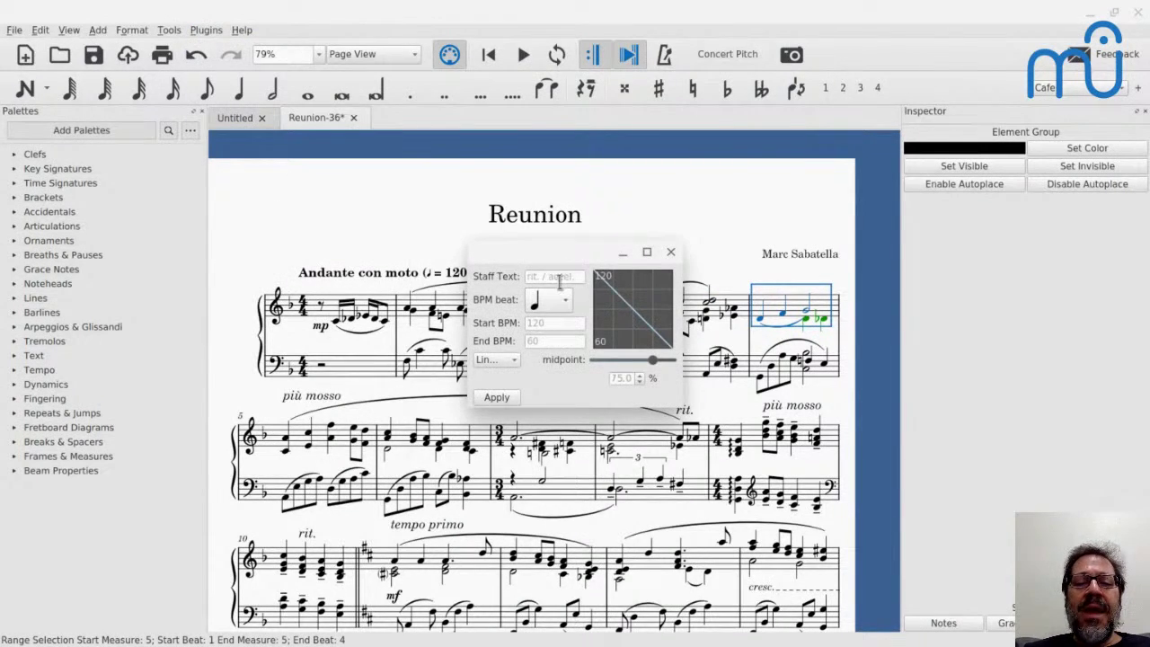
Apply a tempo change with staff text "poco rit.", start BPM 120 and end BPM 108, and select the new staff text
left_click(558, 279)
type("poco rit.")
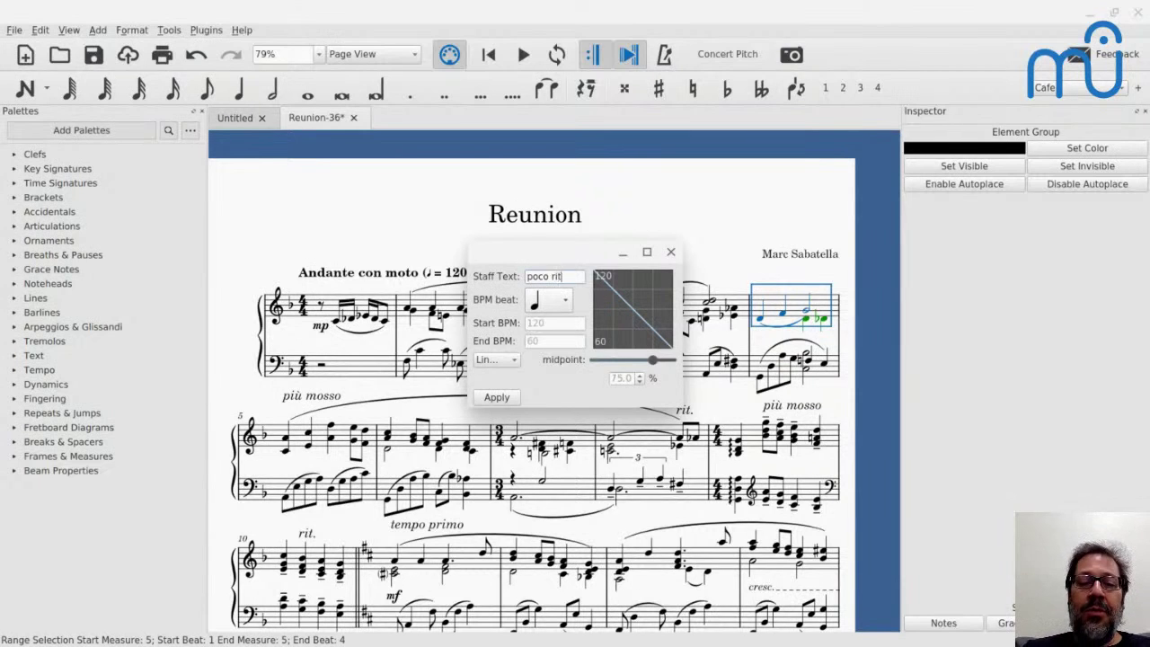
left_click(538, 325)
type("120")
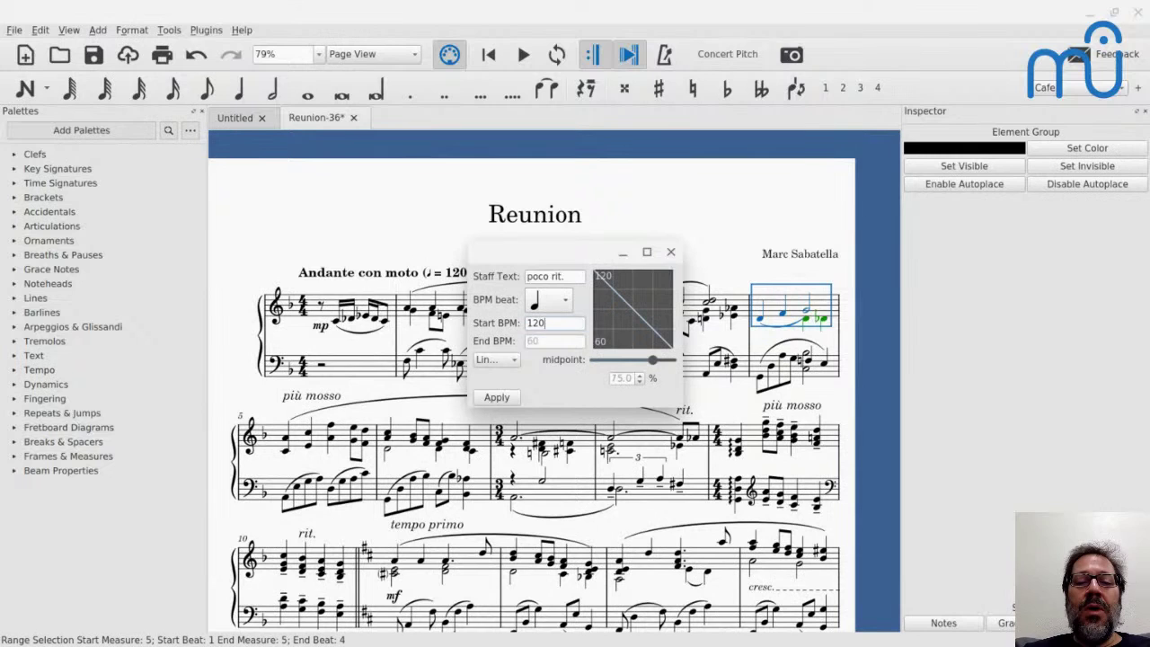
left_click(537, 342)
type("10")
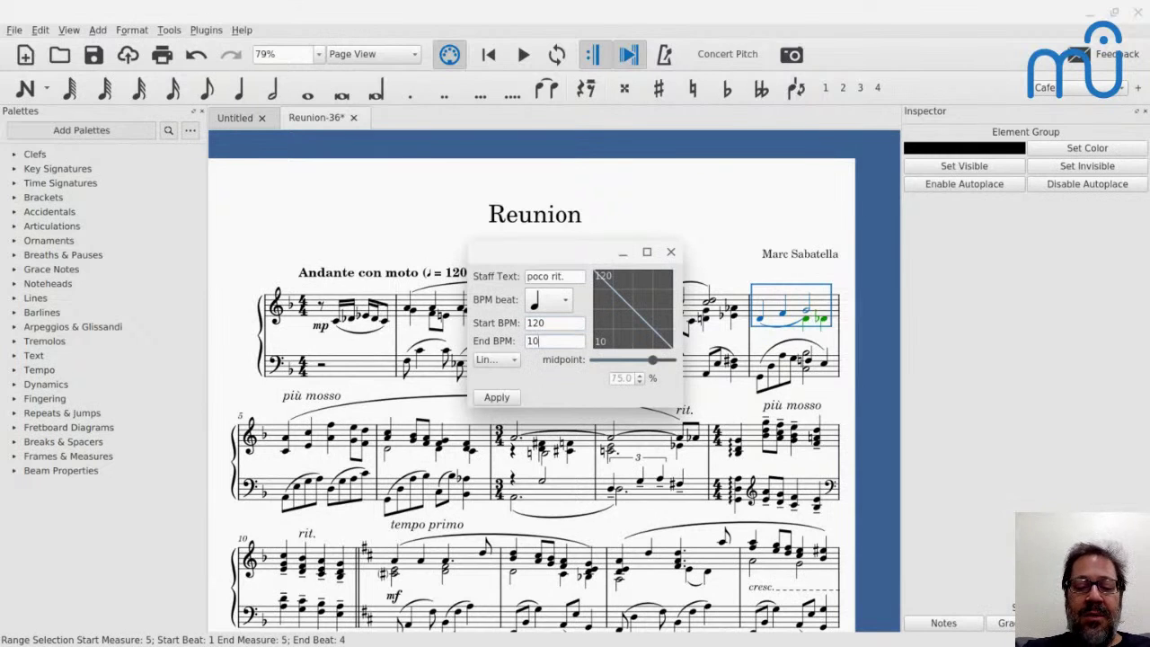
type("8")
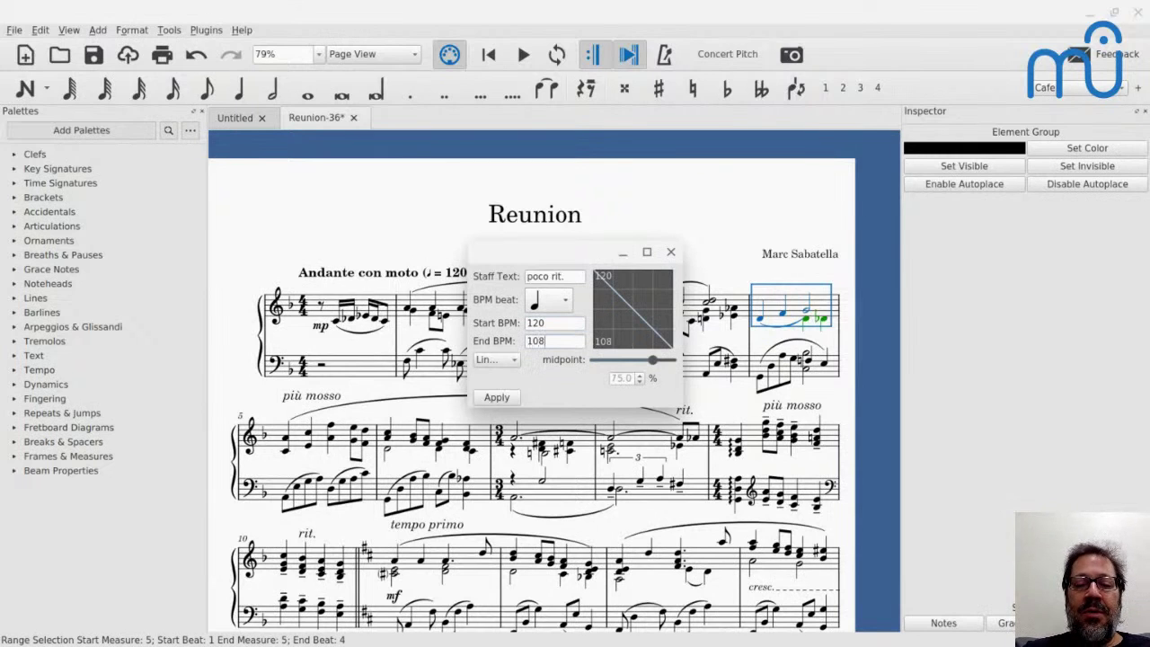
left_click(497, 398)
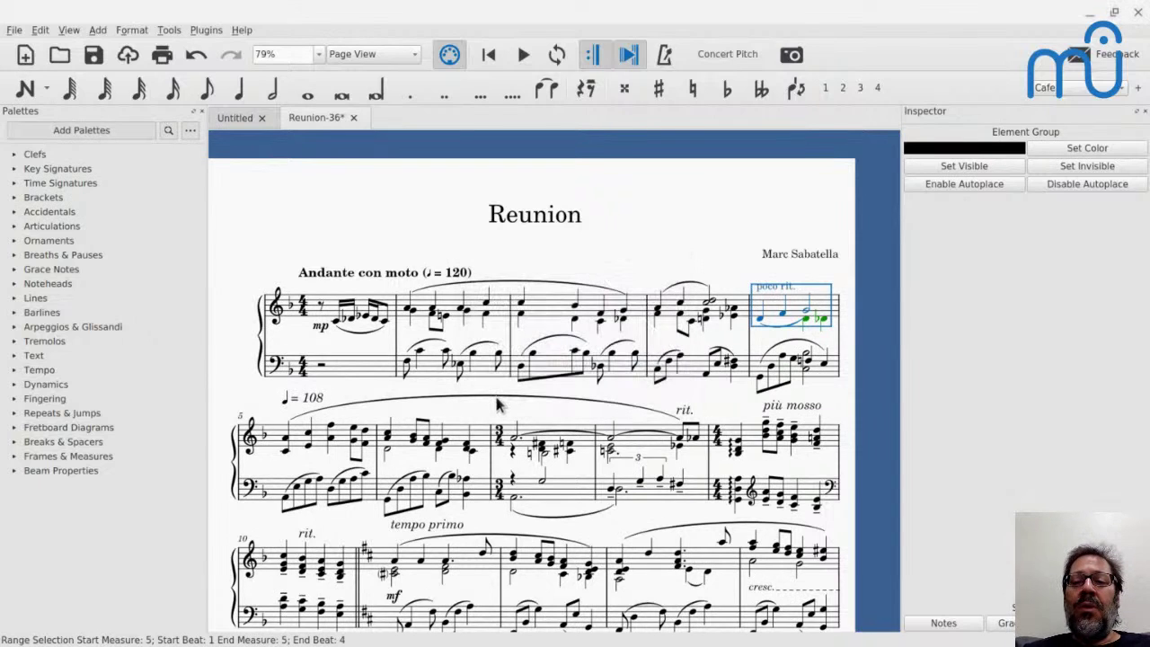
left_click(778, 294)
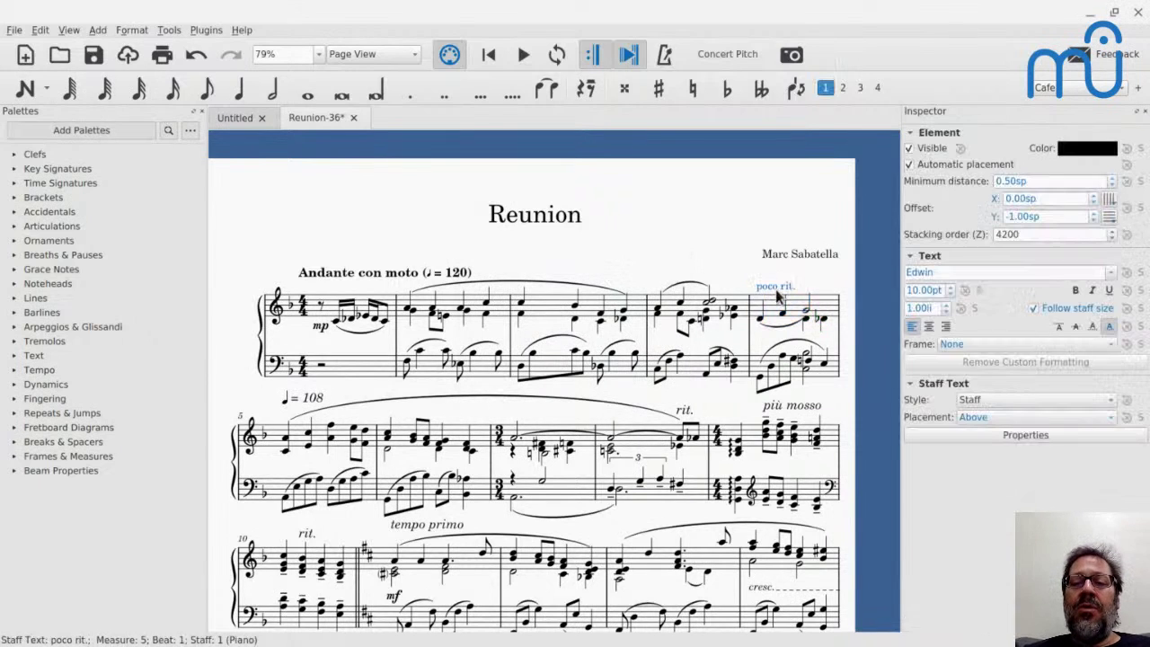
Show the invisible elements and play the score back from the first note of upper-staff measure 4 to check the gradual slowdown
left_click(71, 31)
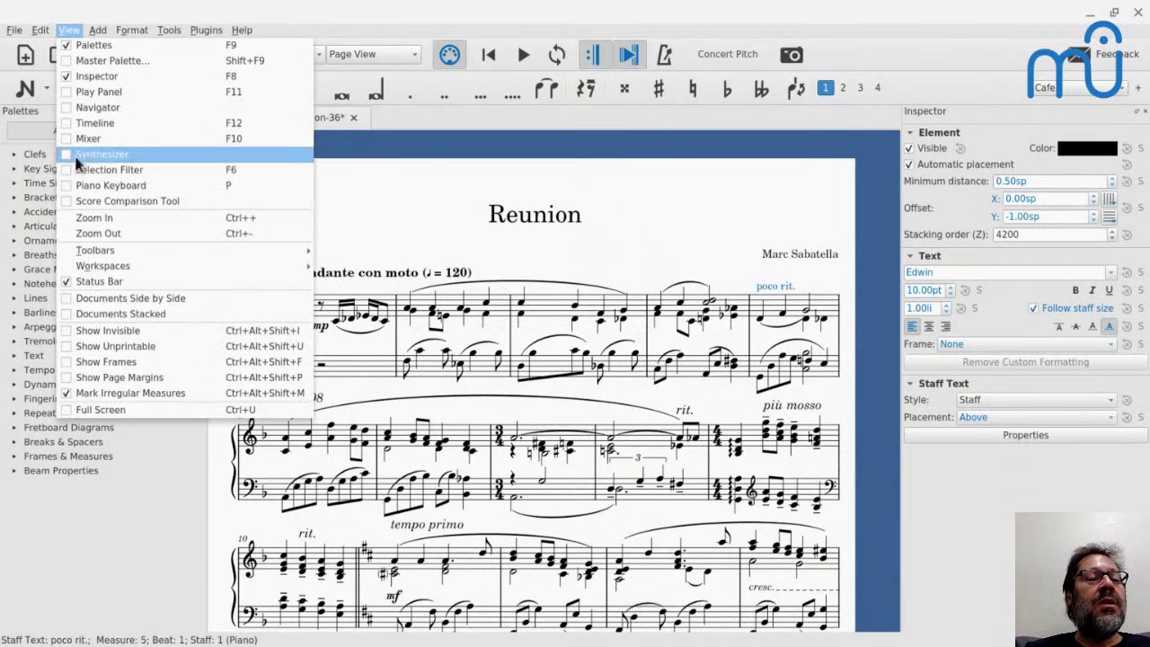
left_click(68, 331)
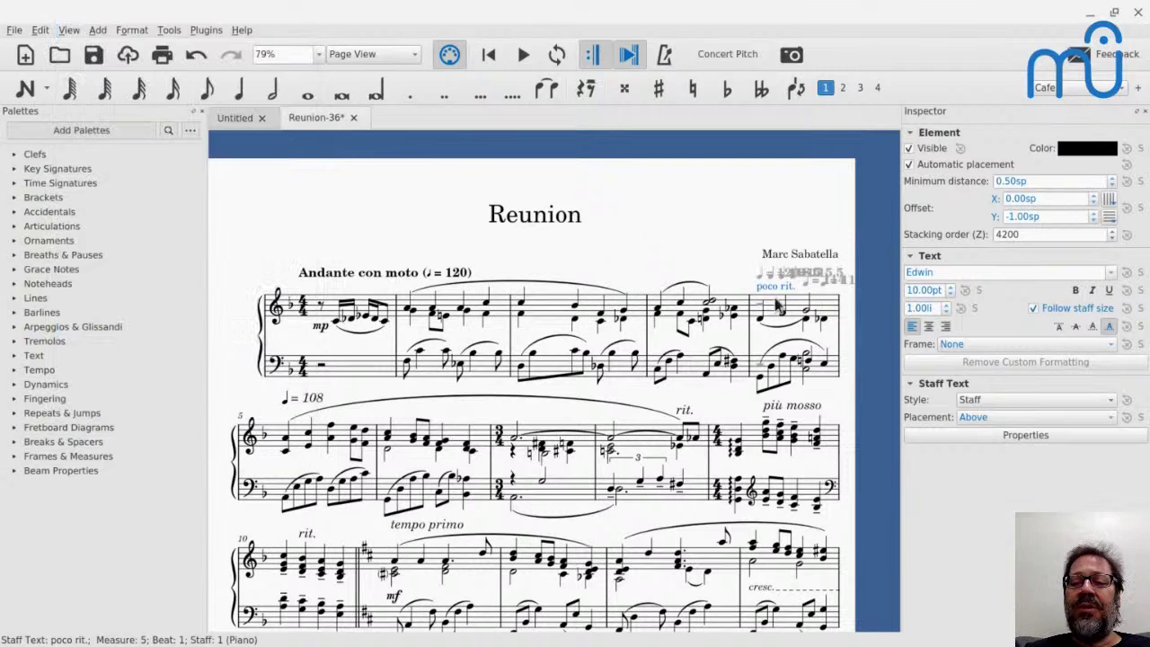
left_click(659, 310)
key("space")
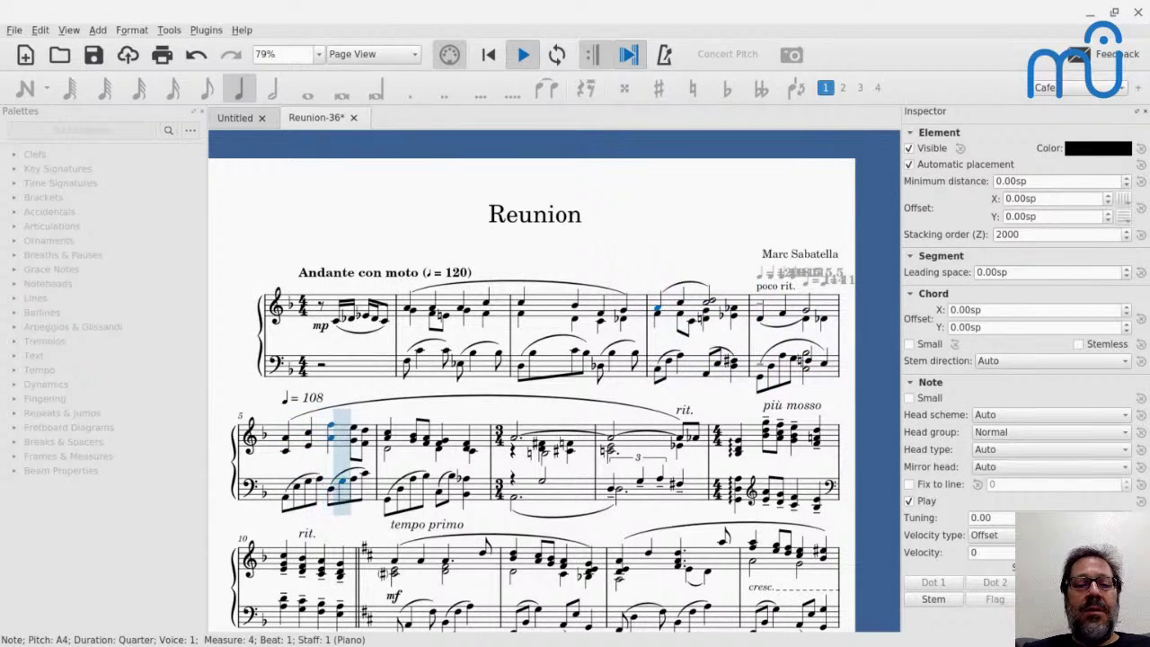
key("space")
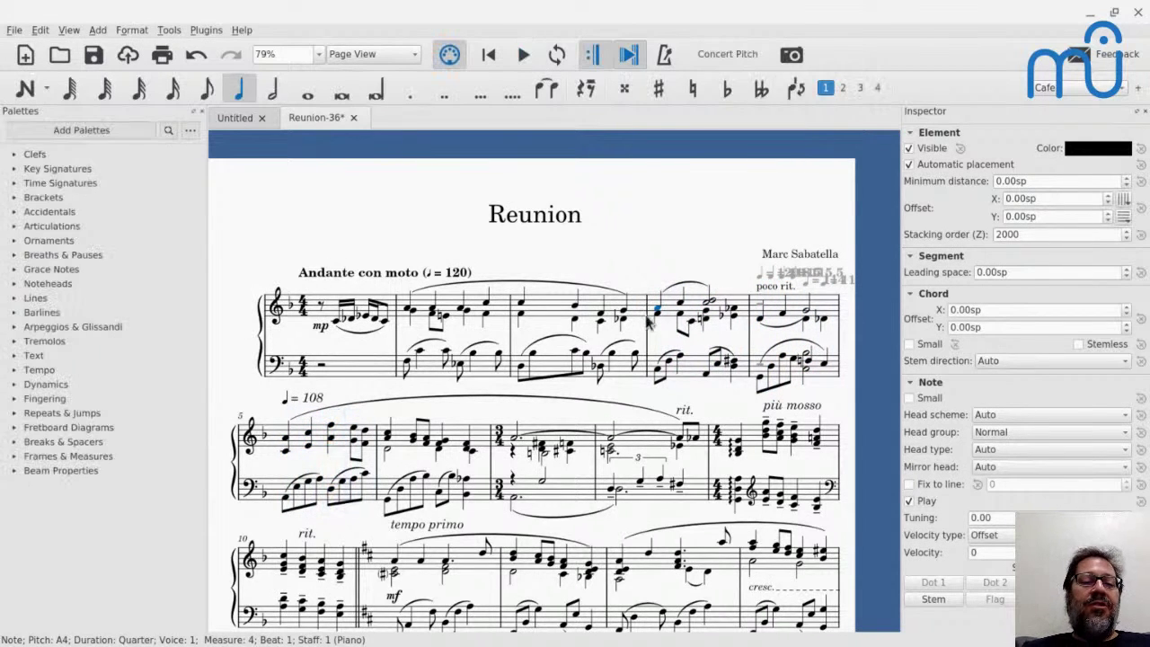
Undo the tempo change, the poco rit. deletion and the leading space edits, back to the originally opened Reunion score
left_click(294, 404)
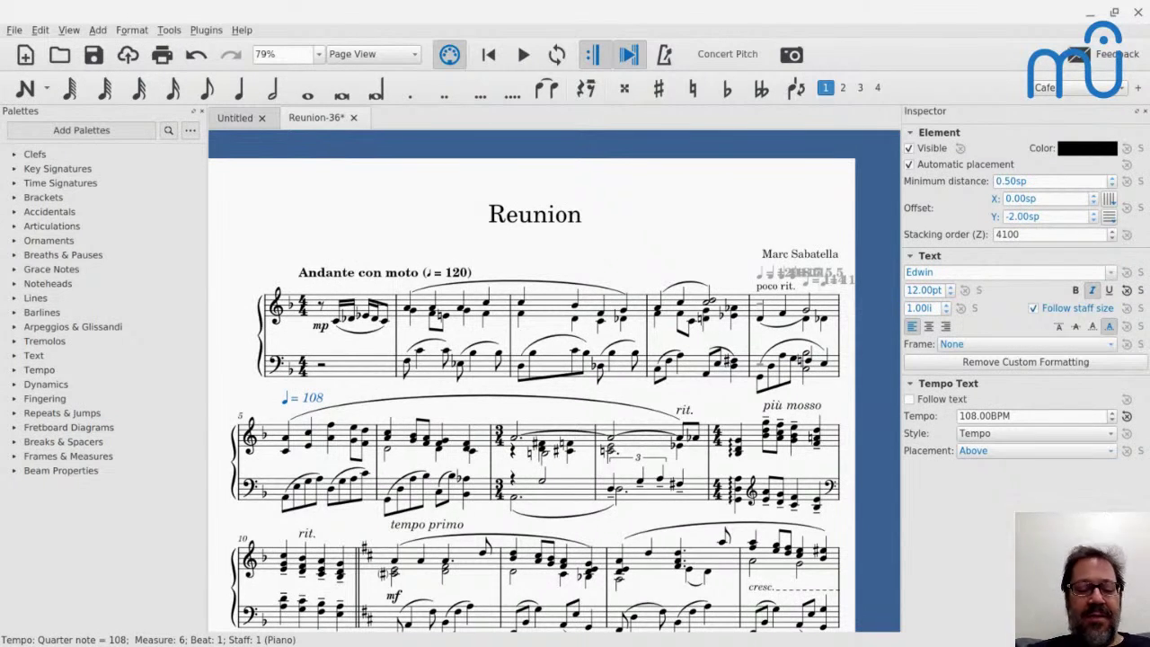
key("ctrl+z")
key("ctrl+z")
key("ctrl+z")
key("ctrl+z")
key("ctrl+z")
key("ctrl+z")
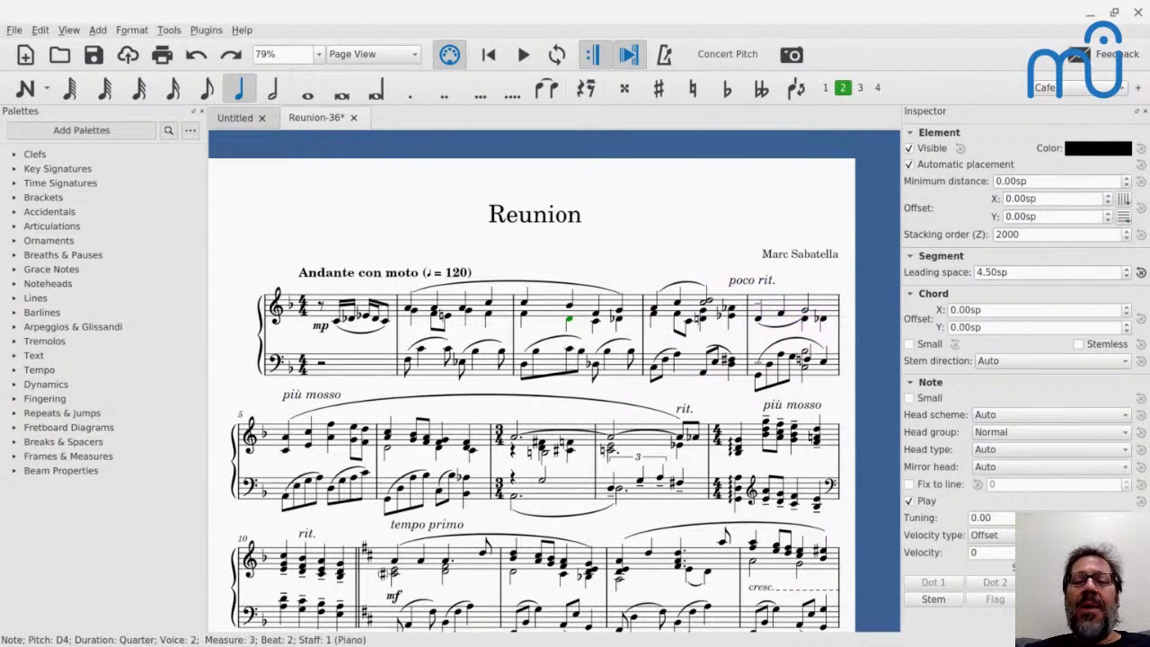
key("ctrl+z")
key("ctrl+z")
key("ctrl+z")
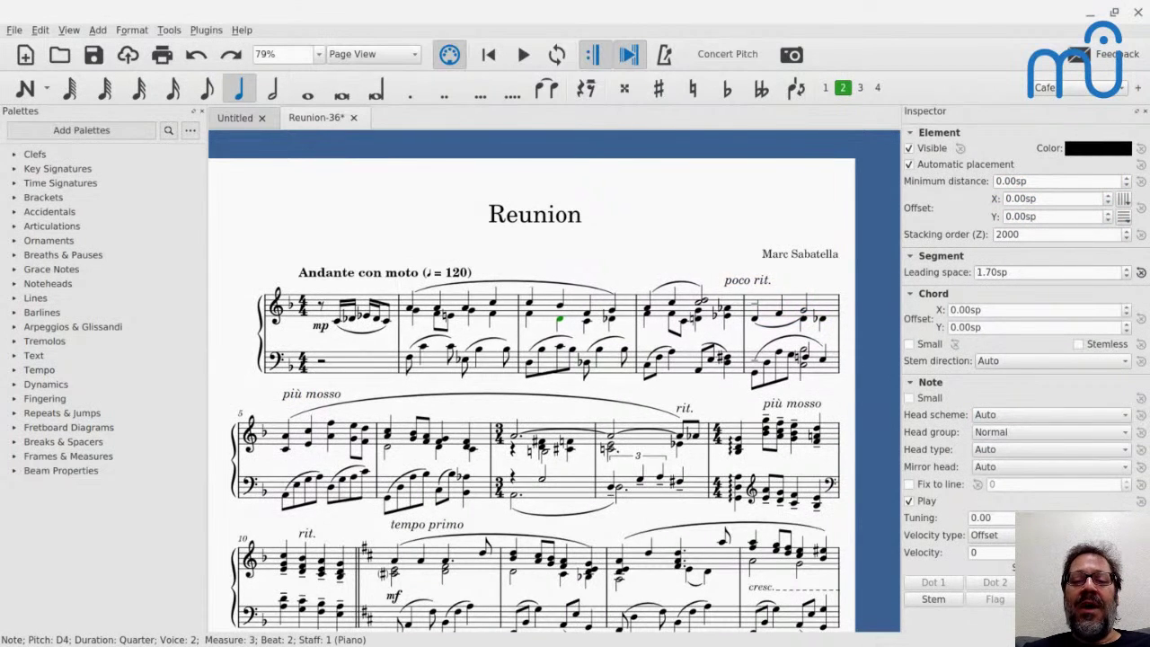
key("ctrl+z")
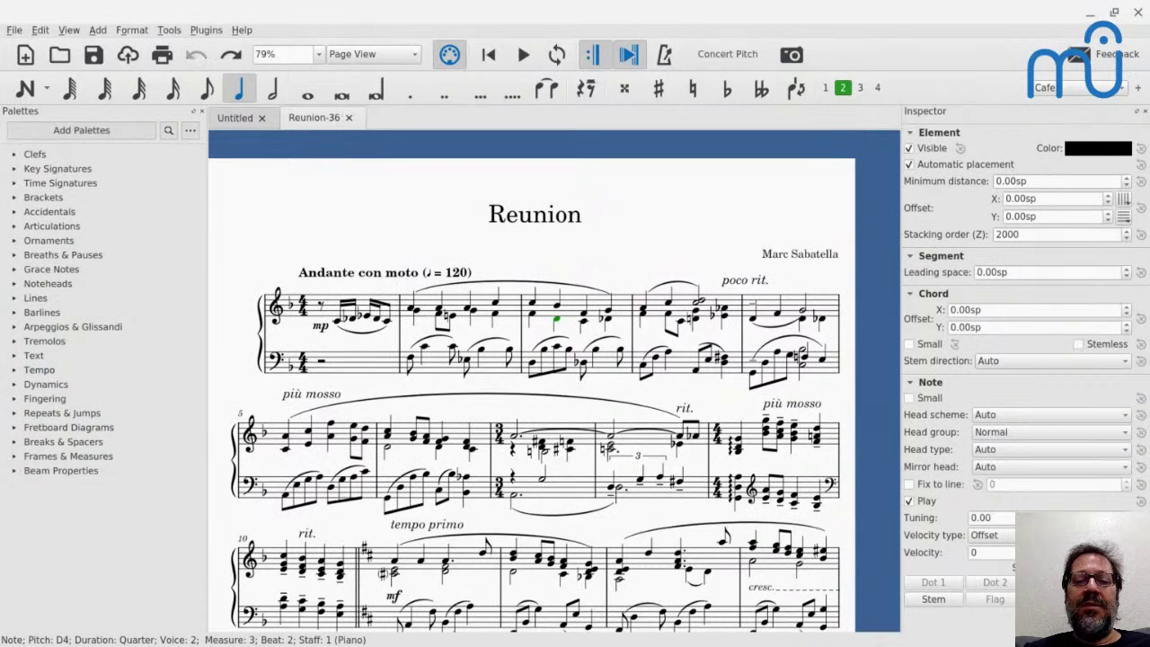
Examine the text and tempo properties of the poco rit. marking at the end of measure 4
double_click(745, 283)
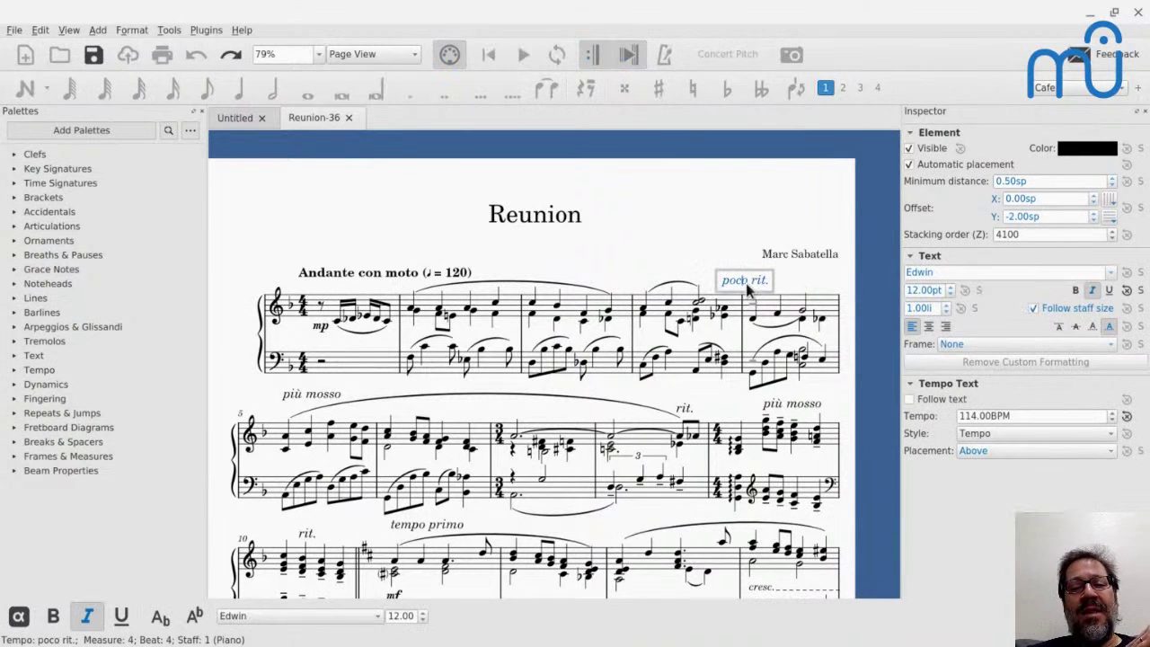
left_click(739, 236)
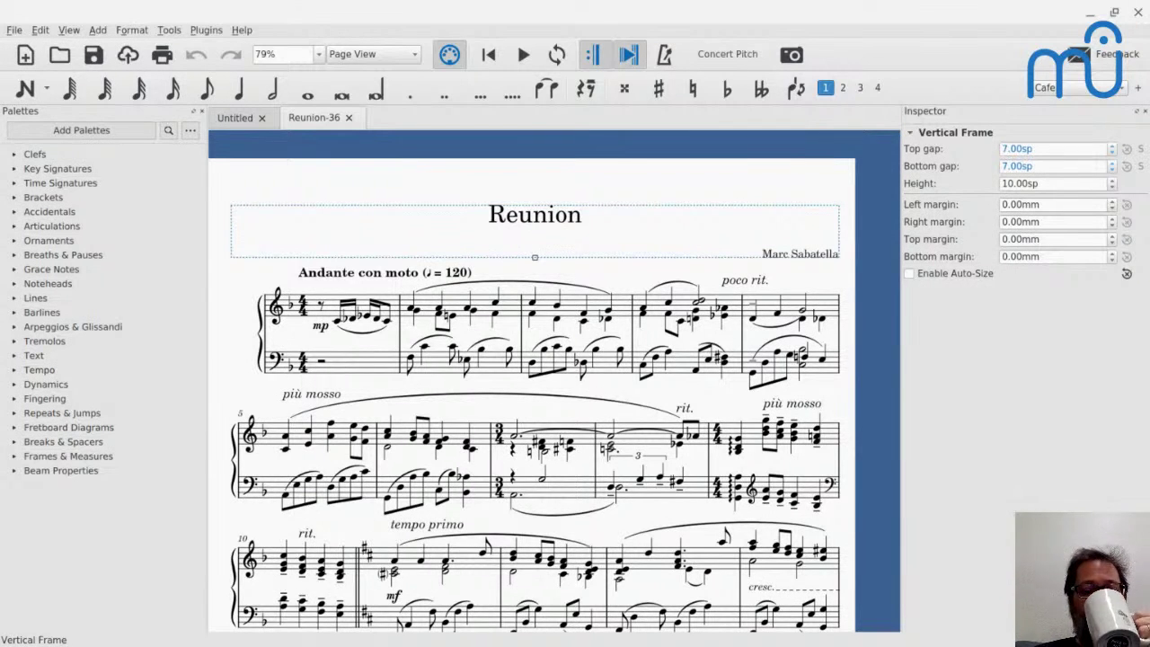
scroll(535, 382, "down", 3)
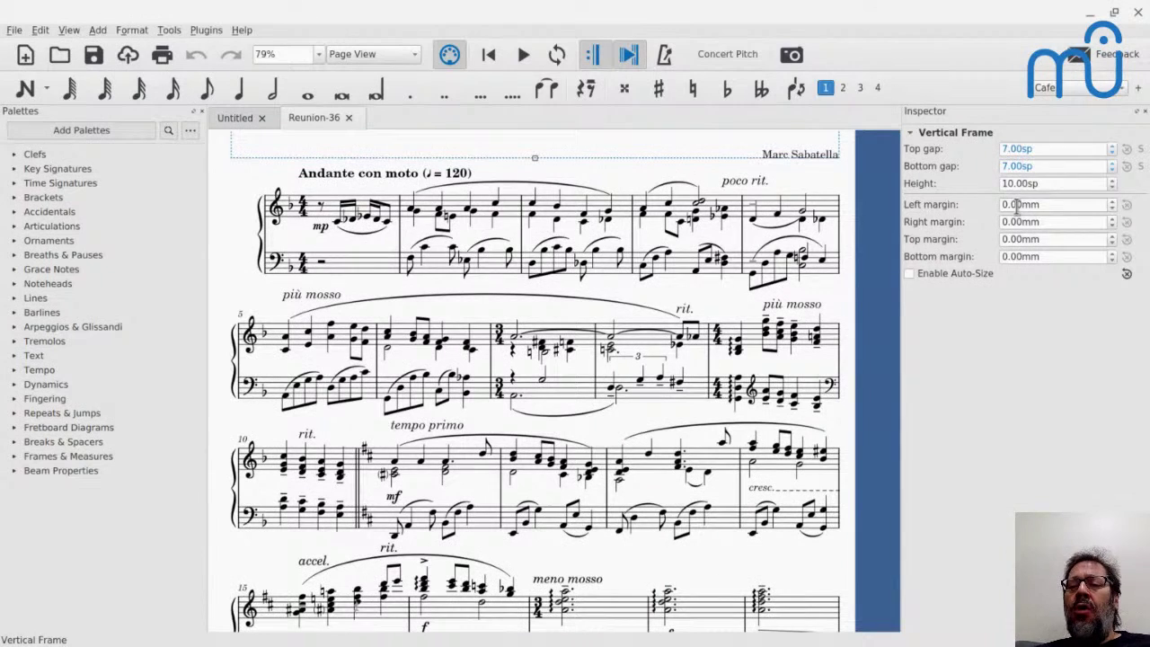
Switch to the Untitled score and replace its opening time signature with 6/8
left_click(238, 116)
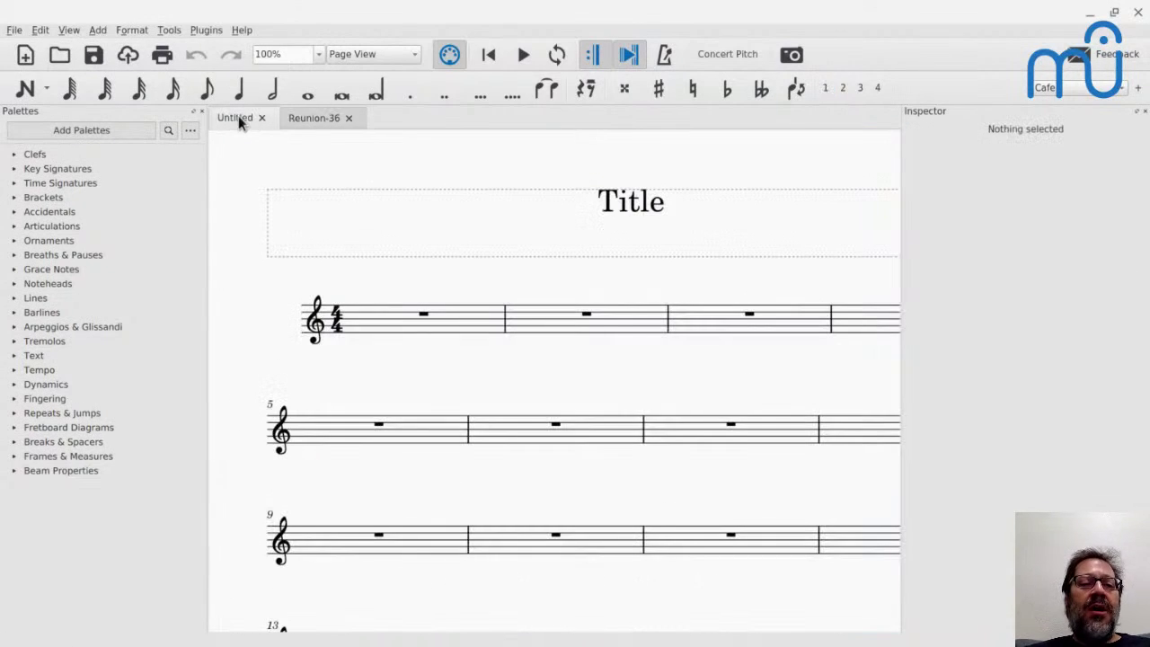
left_click(338, 331)
left_click(13, 185)
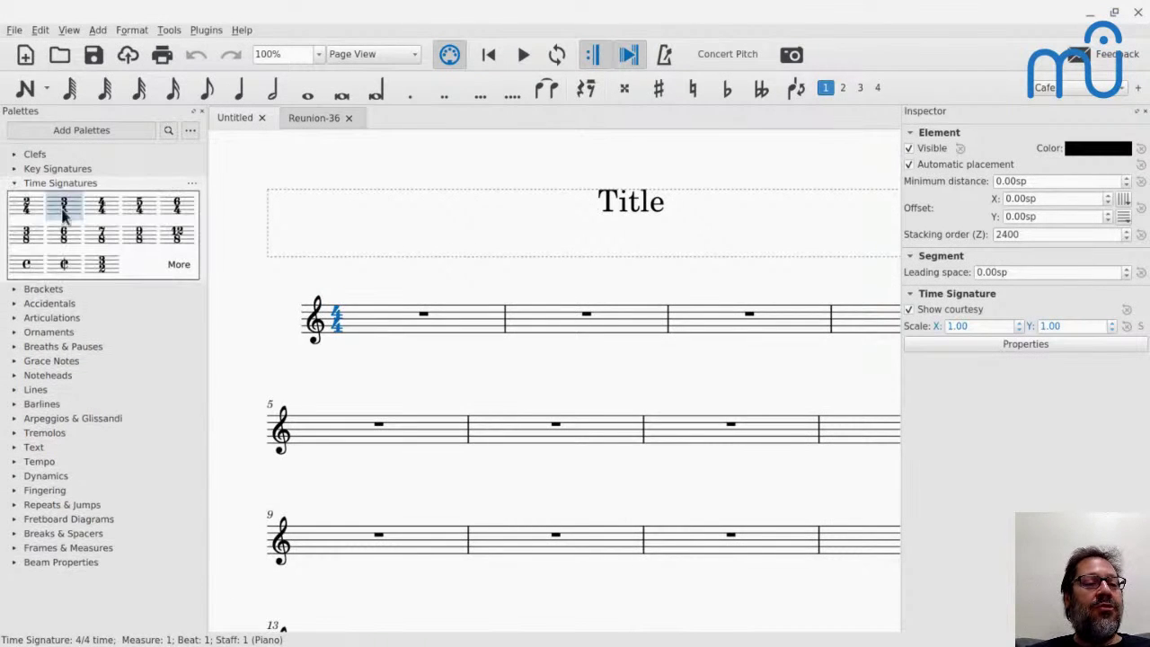
left_click(68, 237)
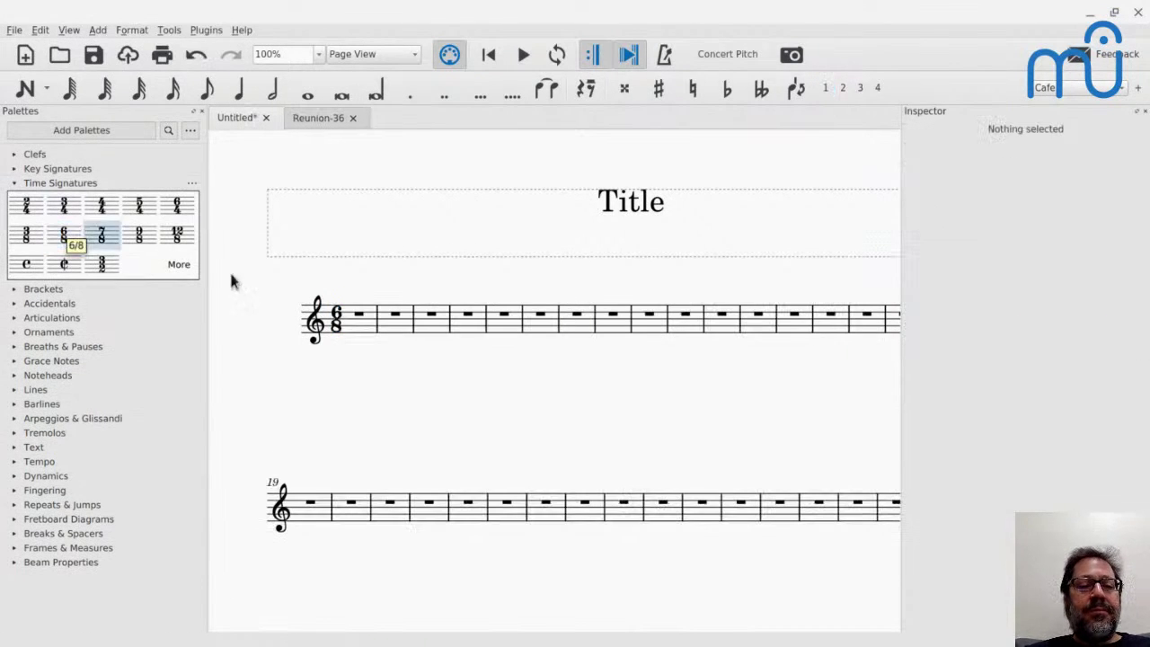
Insert a system break after measure 4 of the 6/8 score
left_click(360, 319)
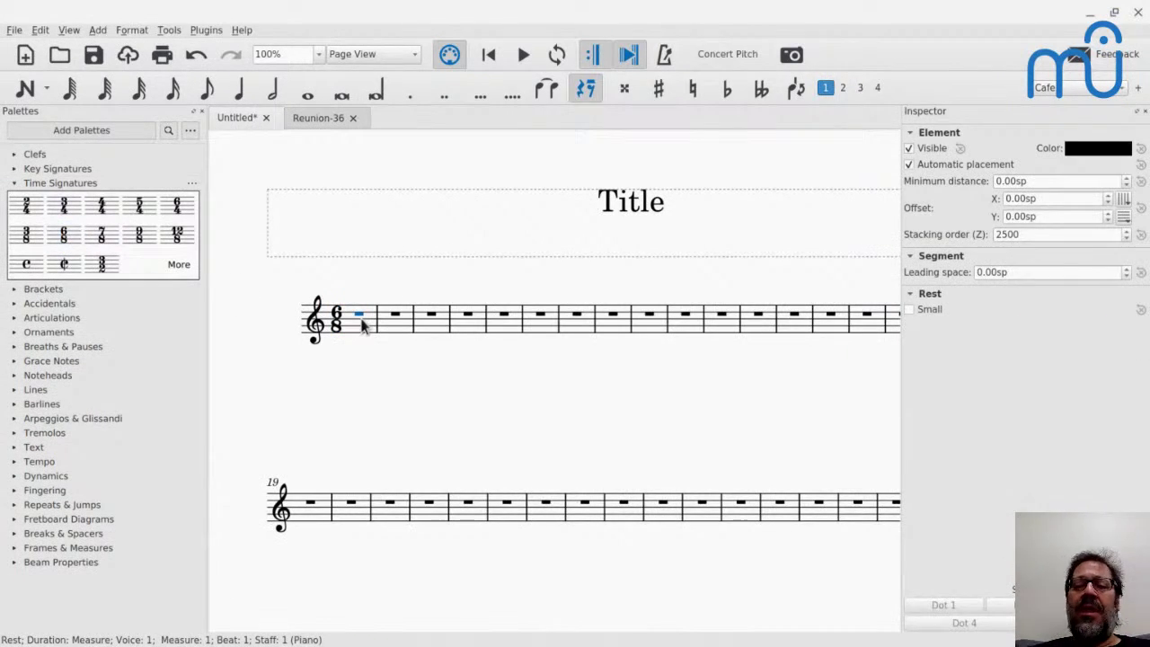
left_click(470, 316)
key("Return")
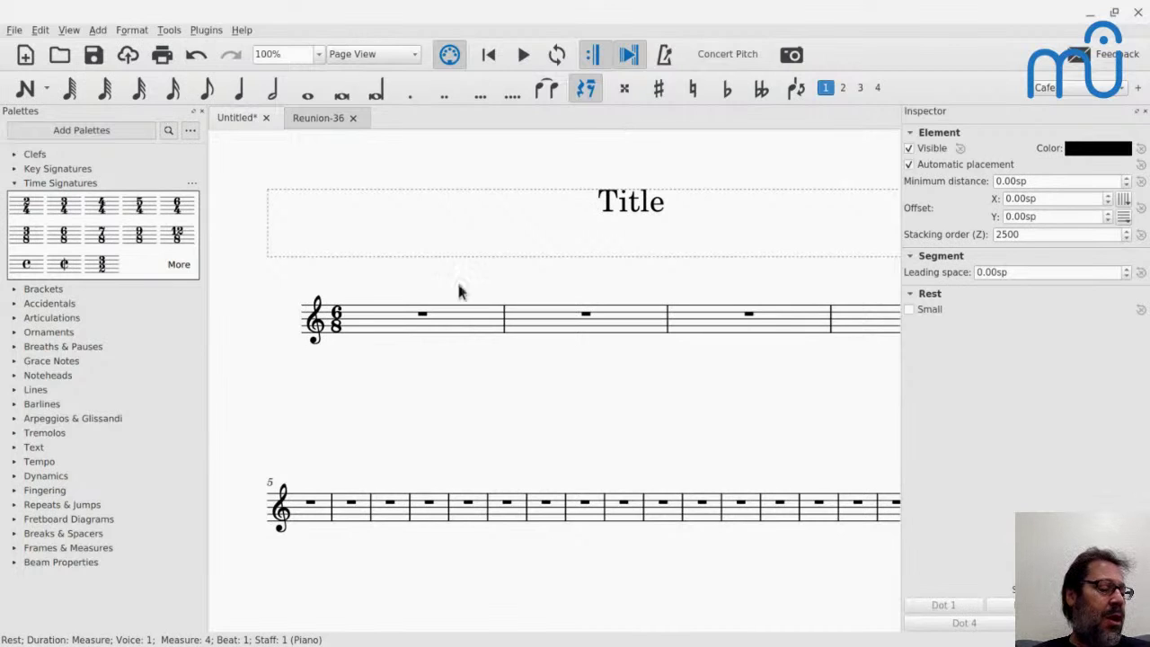
Check the list of installed plugins, and switch to the Chrome browser with a new window
left_click(214, 27)
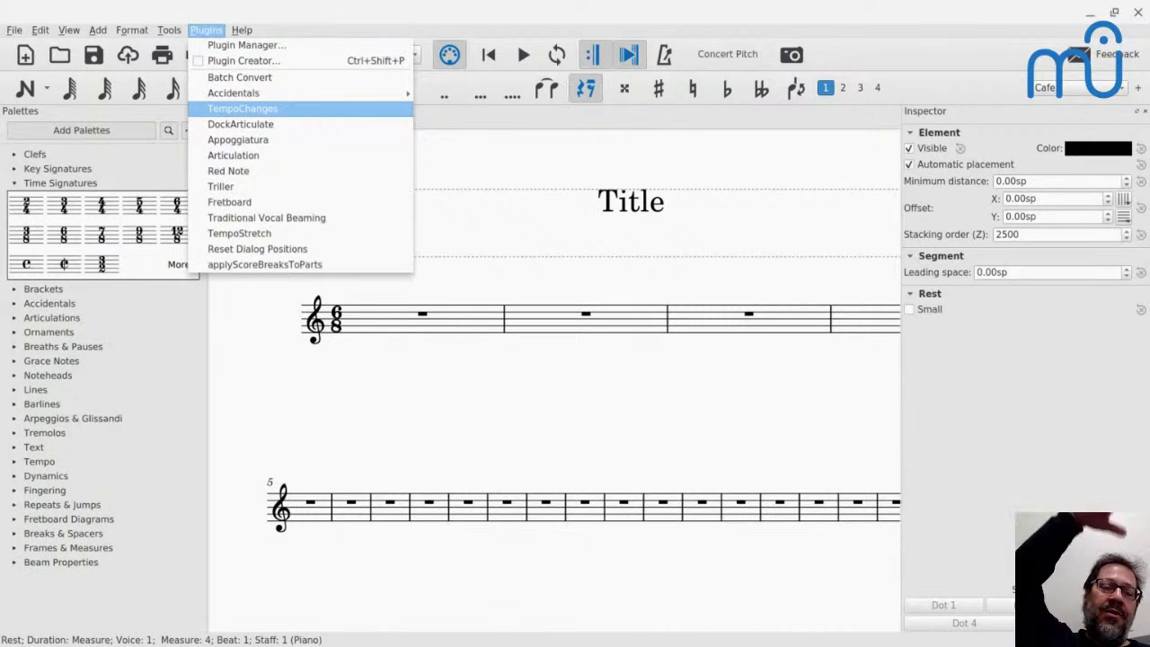
key("alt+Tab")
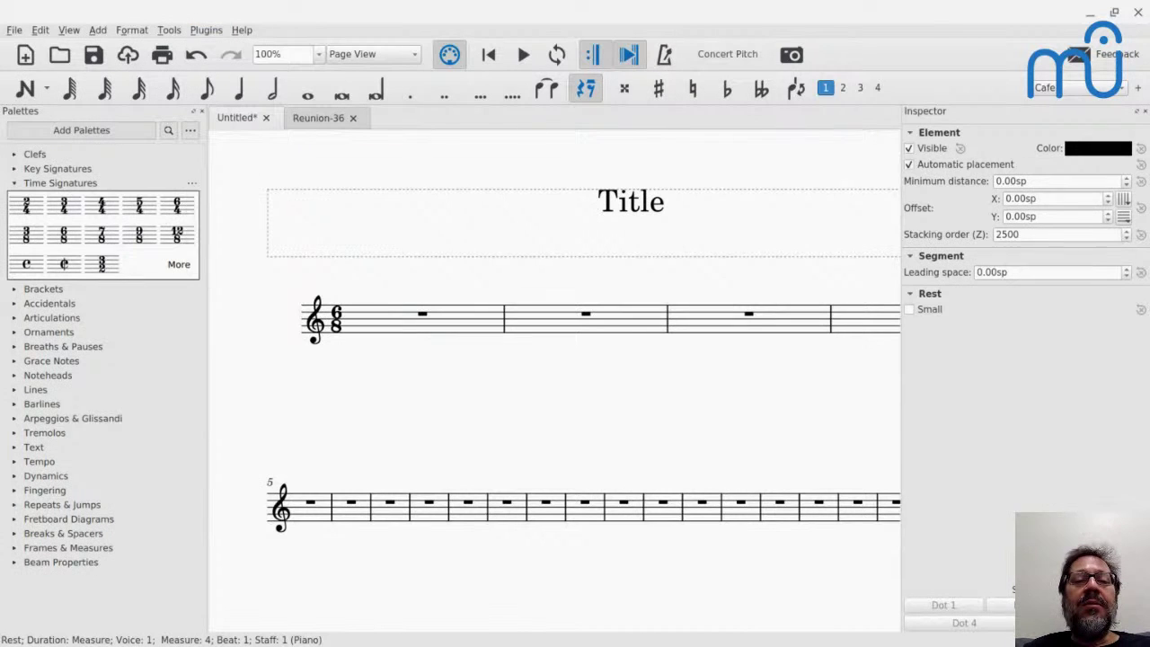
key("alt+Tab")
key("alt+Tab")
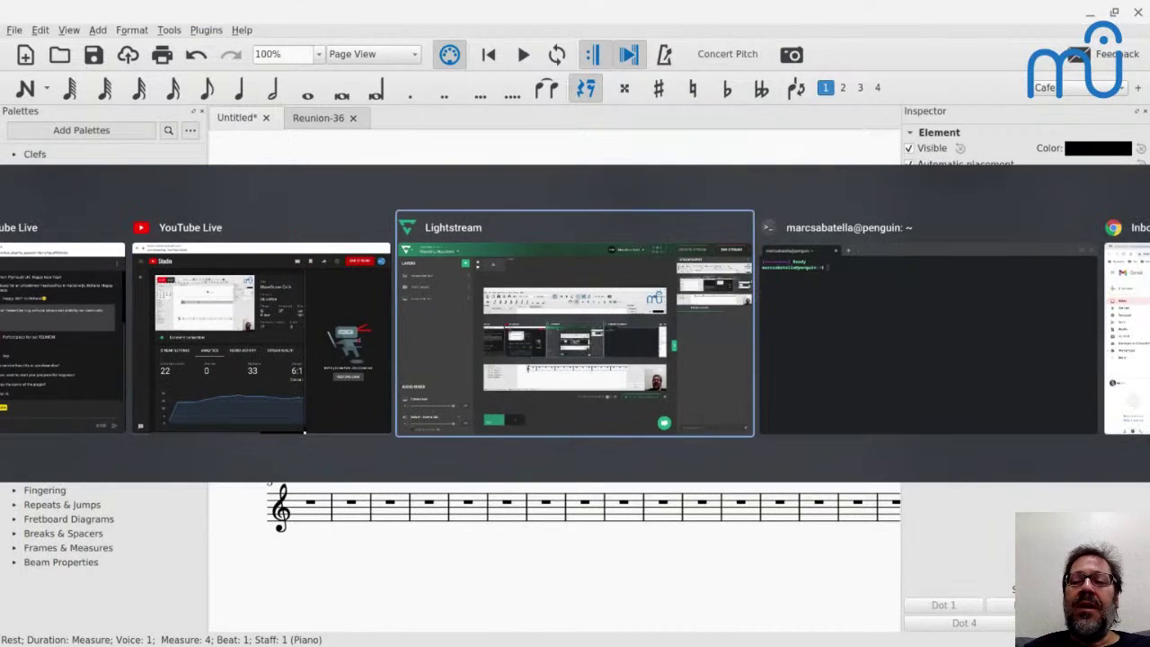
key("alt+Tab")
key("alt+Tab")
key("ctrl+n")
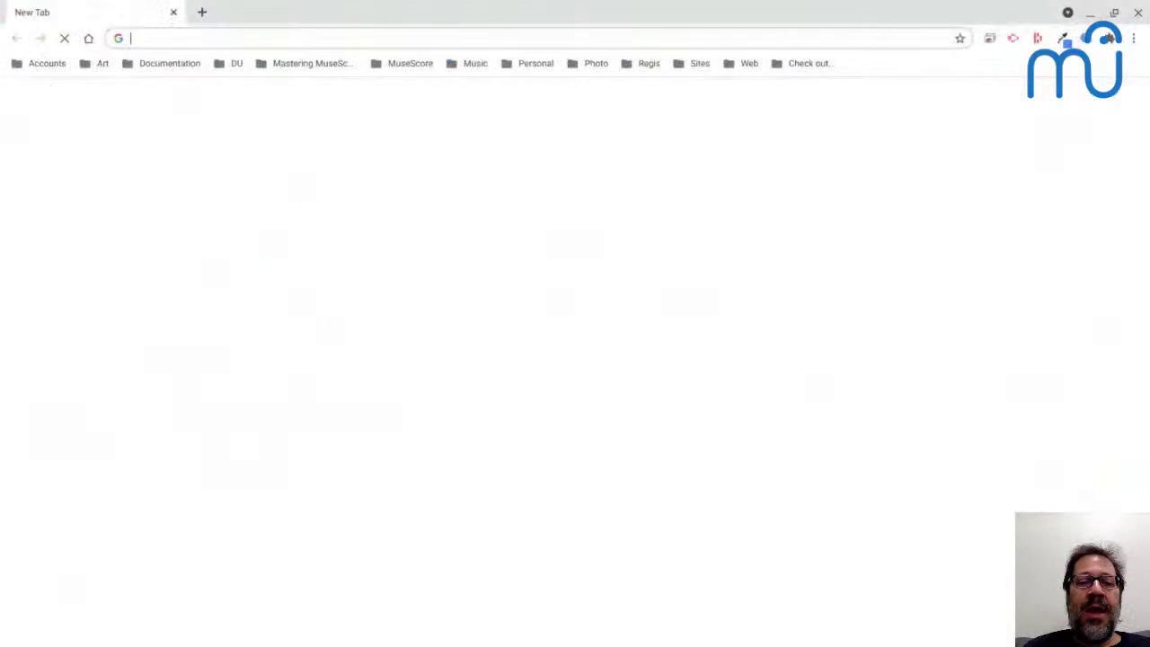
Open the musescore.org website from the MuseScore bookmarks and go to its plugin downloads page
left_click(305, 63)
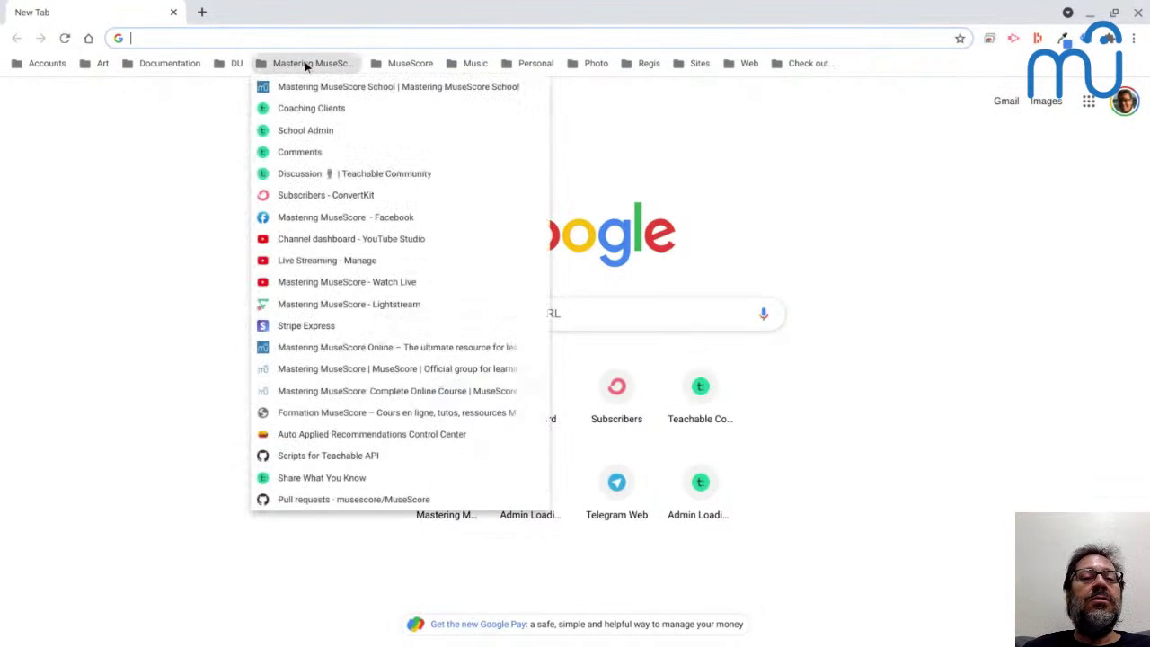
mouse_move(382, 63)
left_click(394, 90)
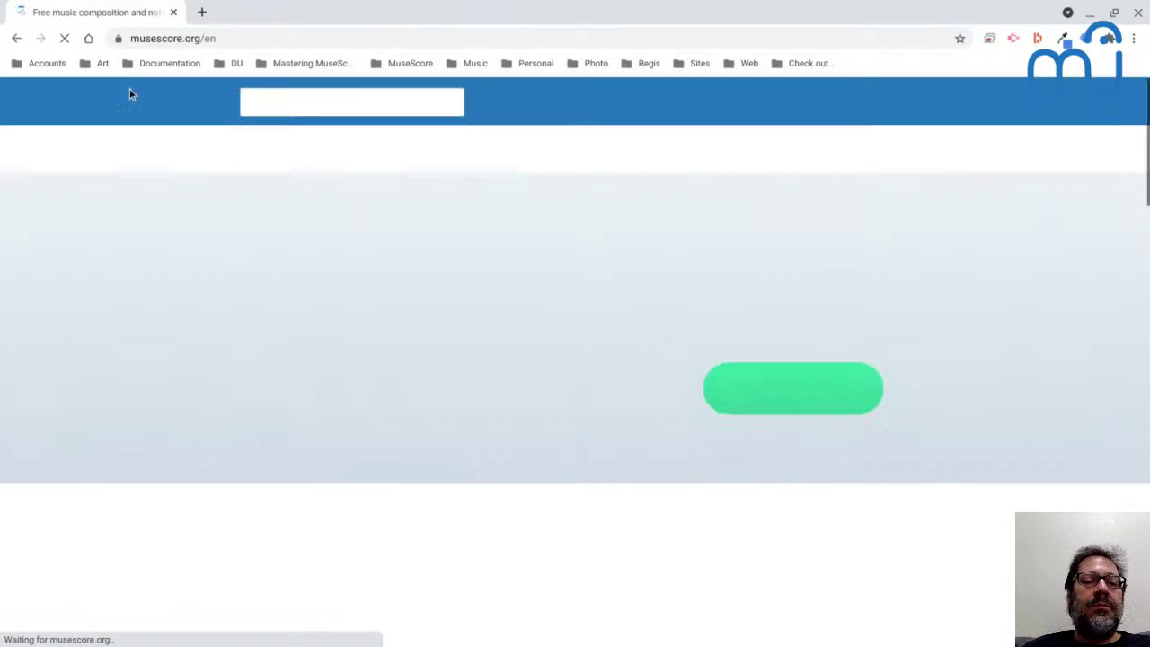
mouse_move(301, 150)
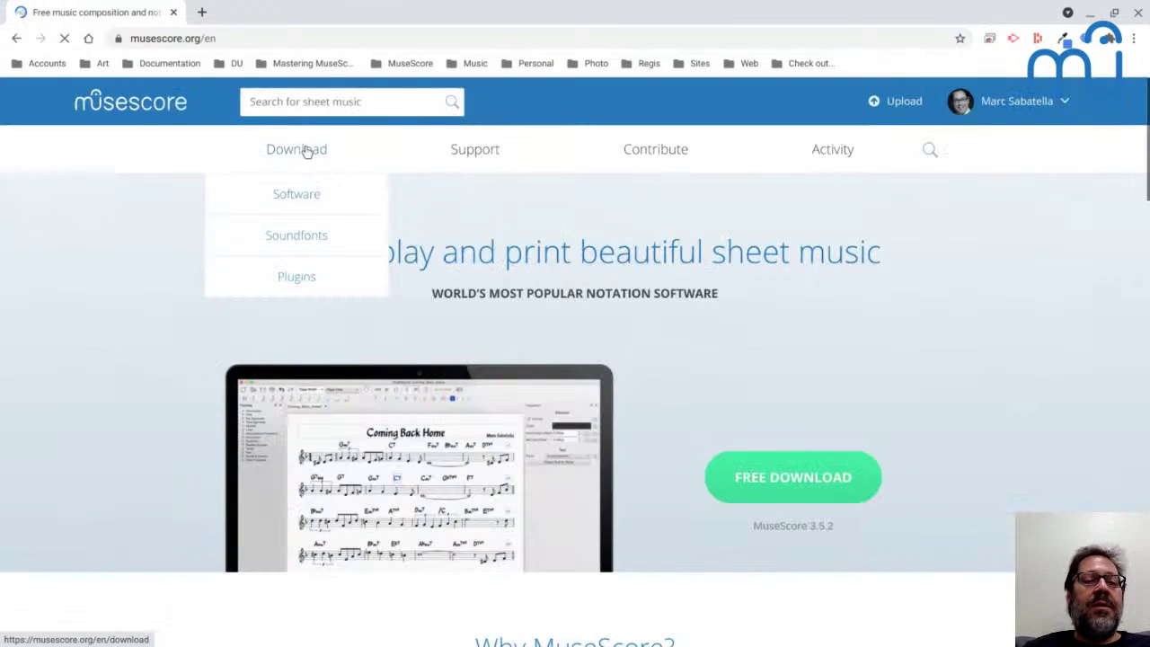
left_click(297, 278)
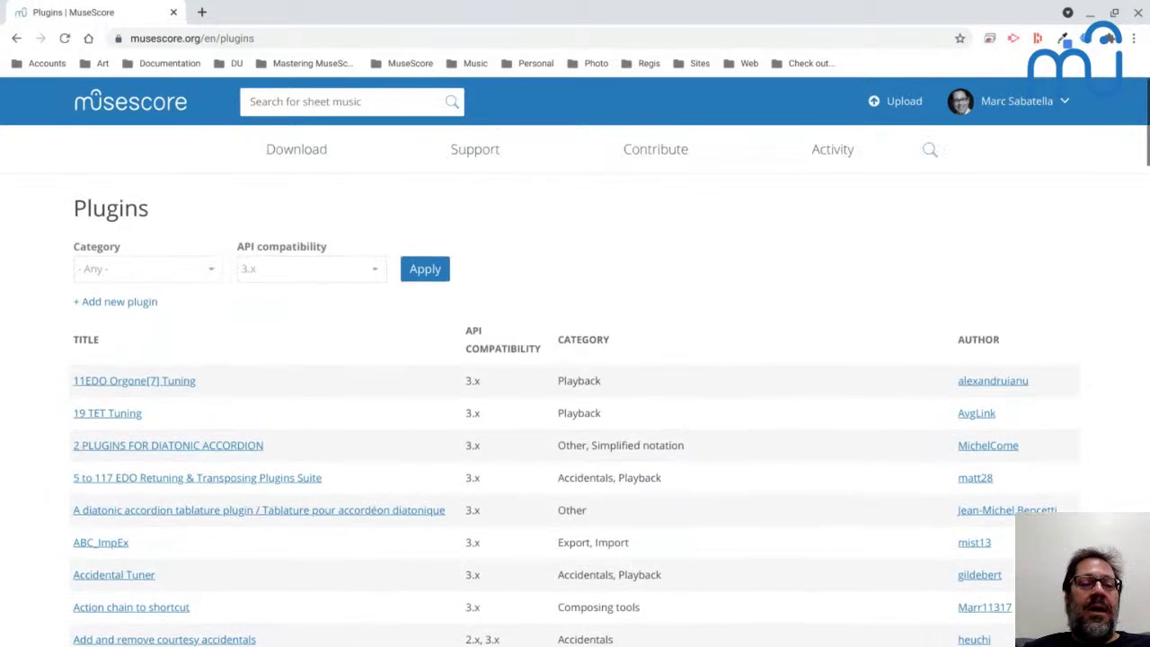
Browse the musescore.org plugin list for the TempoChanges plugin and look over the site's support options
scroll(575, 377, "down", 1)
scroll(575, 378, "down", 4)
scroll(575, 377, "down", 20)
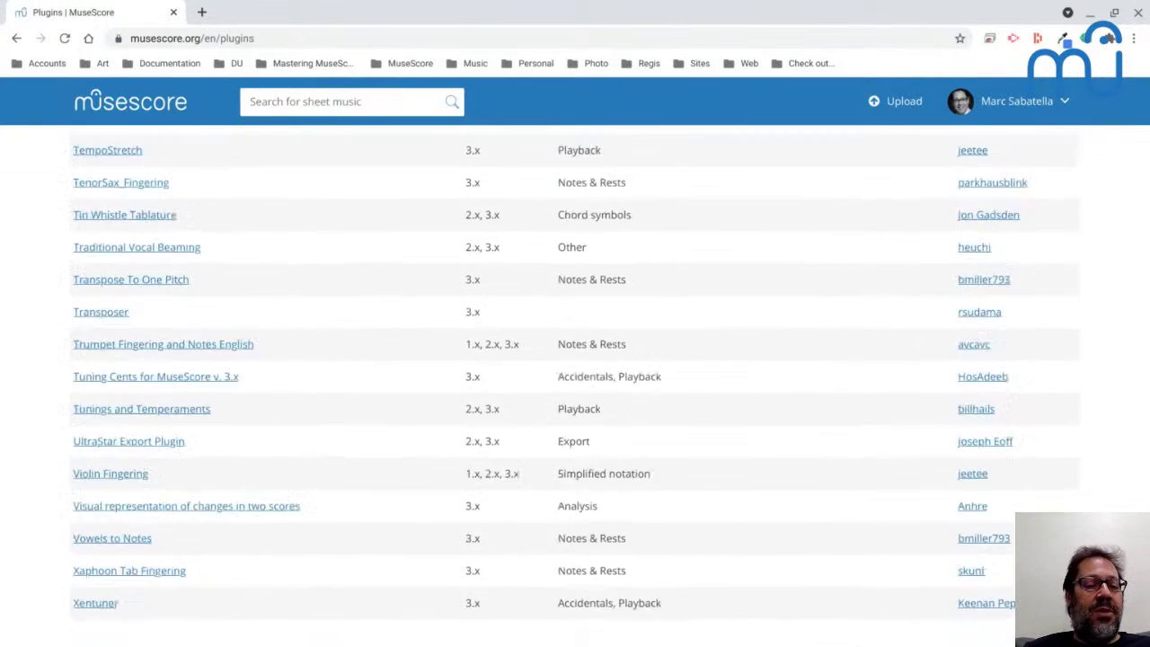
scroll(269, 312, "up", 2)
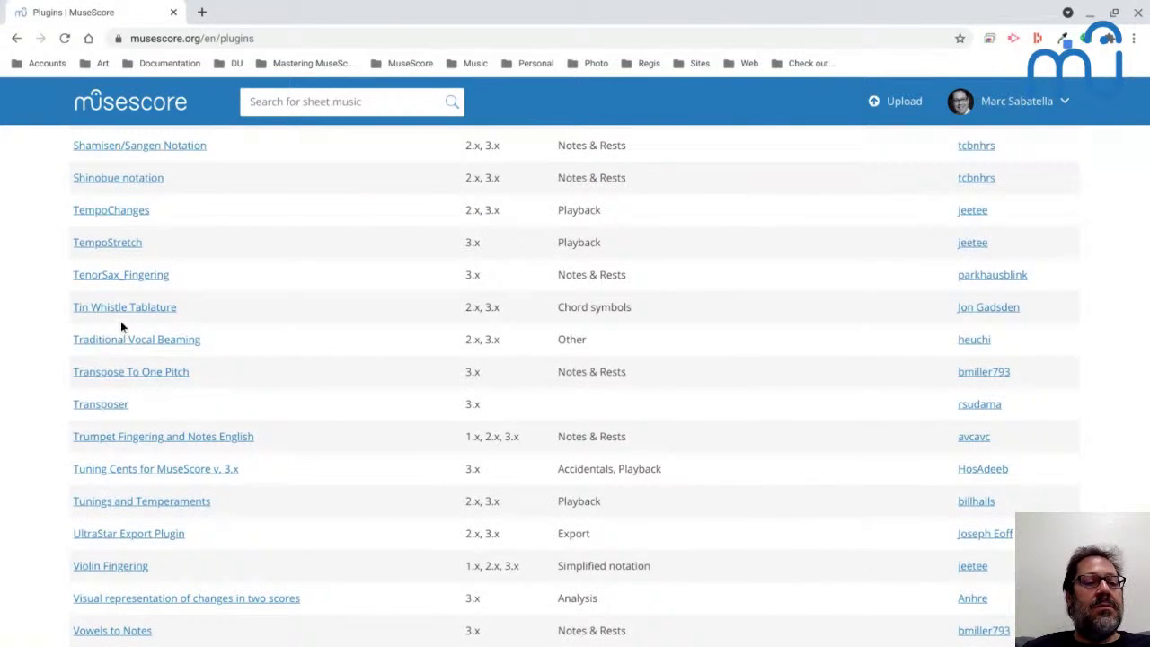
scroll(110, 215, "up", 10)
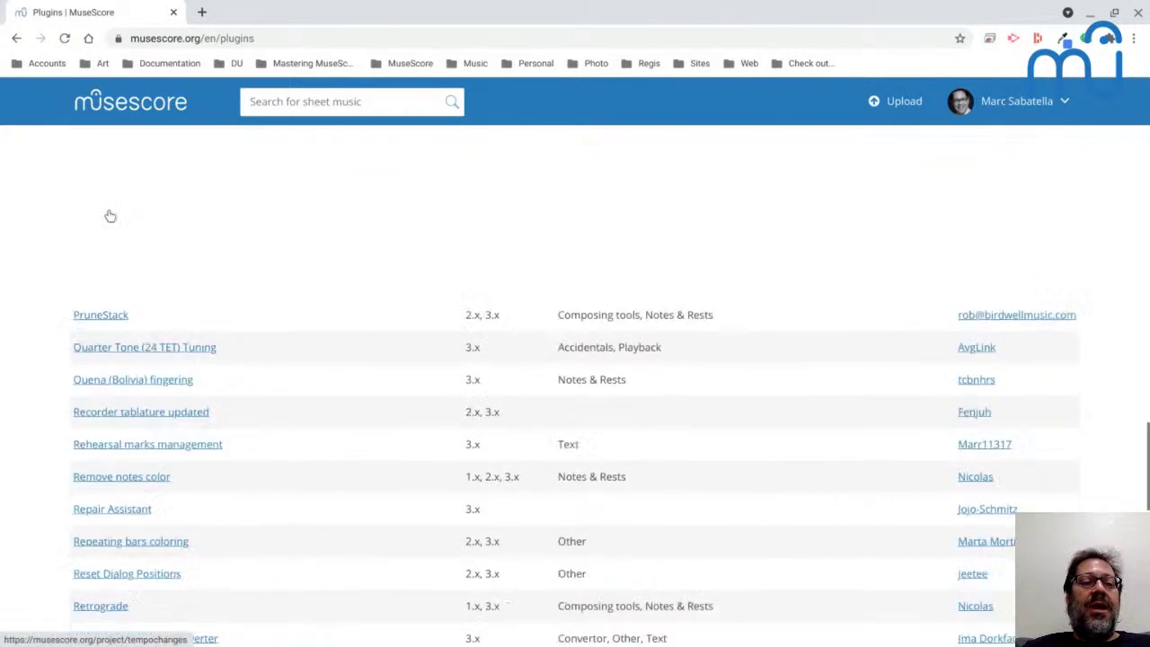
scroll(110, 216, "up", 15)
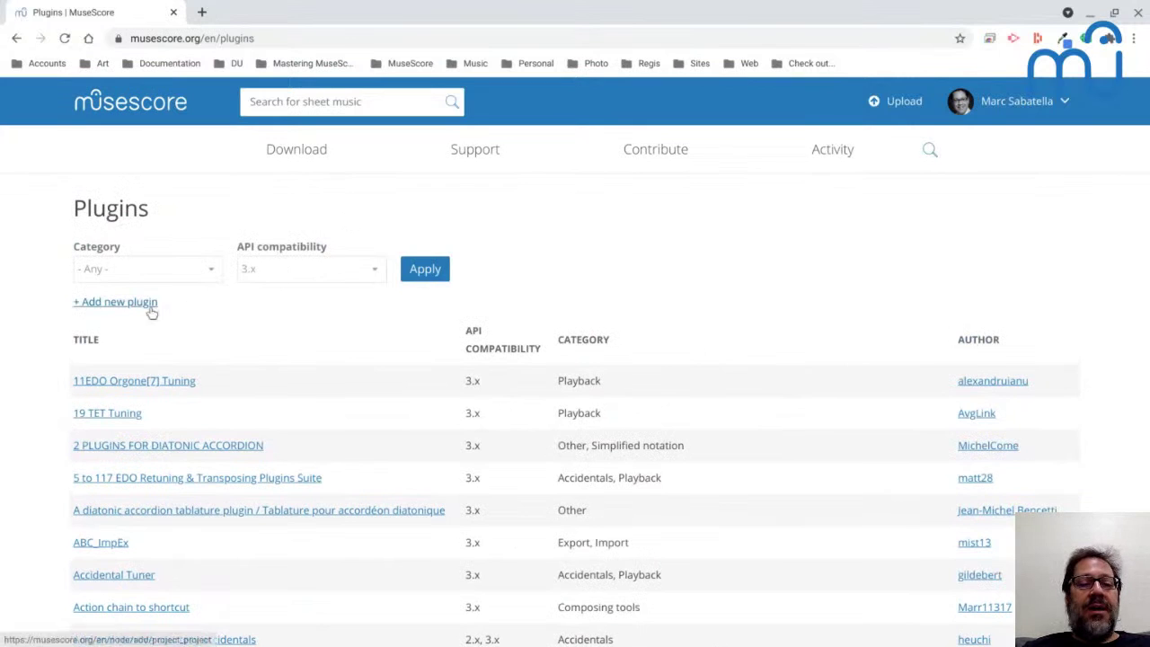
scroll(149, 310, "down", 20)
scroll(149, 310, "up", 15)
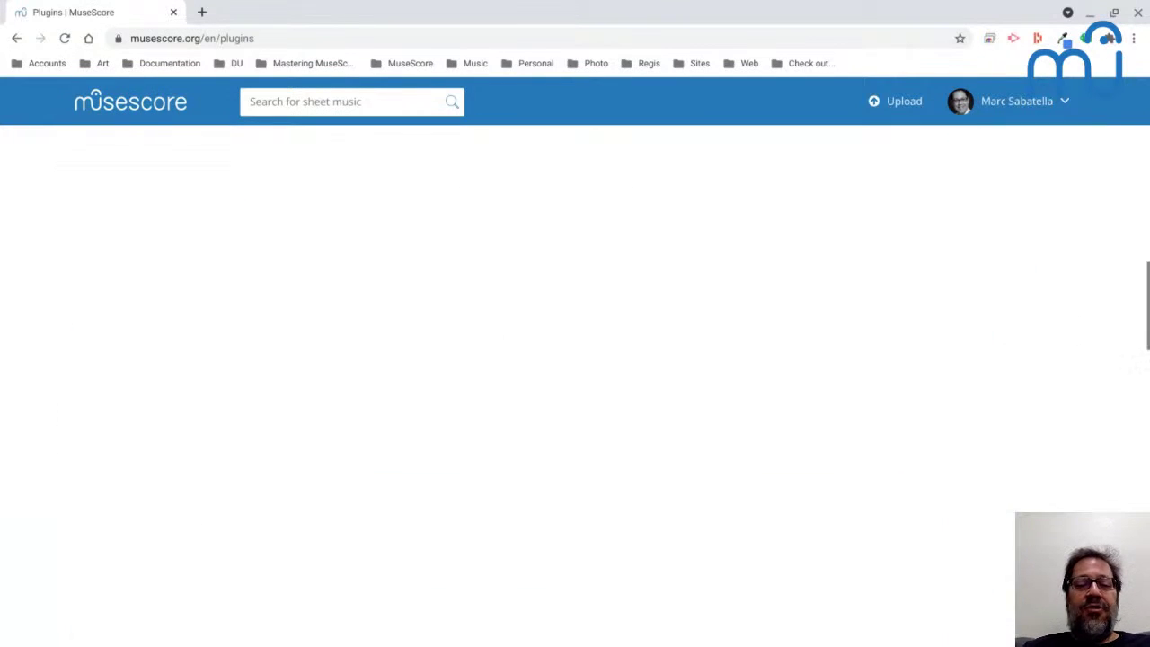
scroll(149, 310, "up", 5)
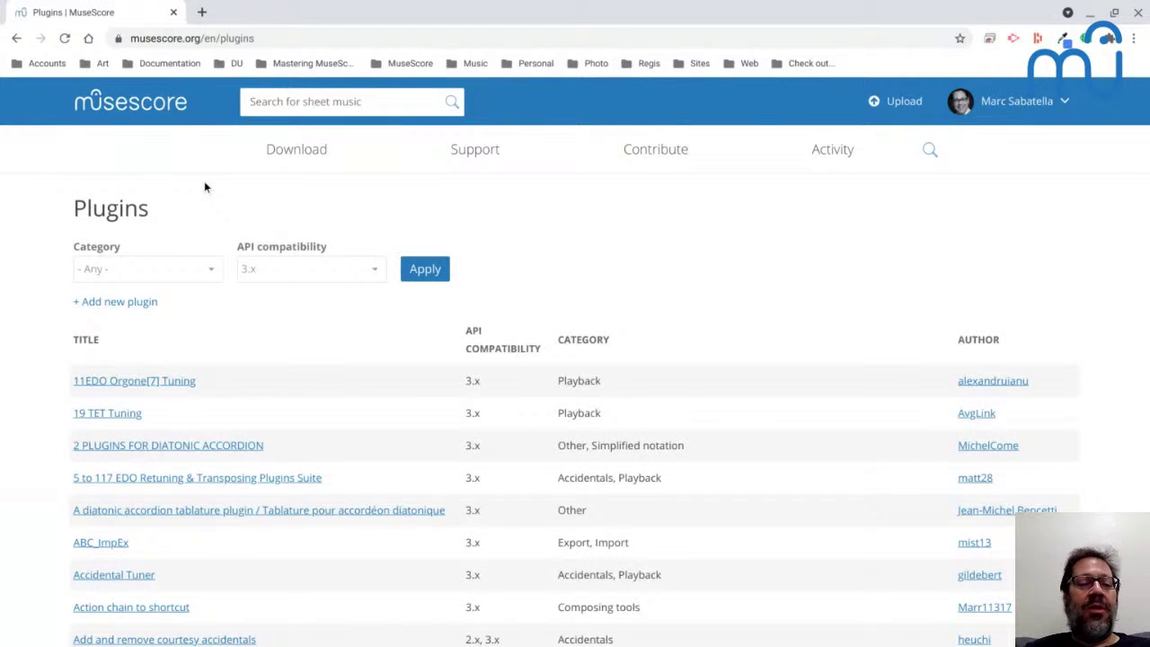
mouse_move(487, 148)
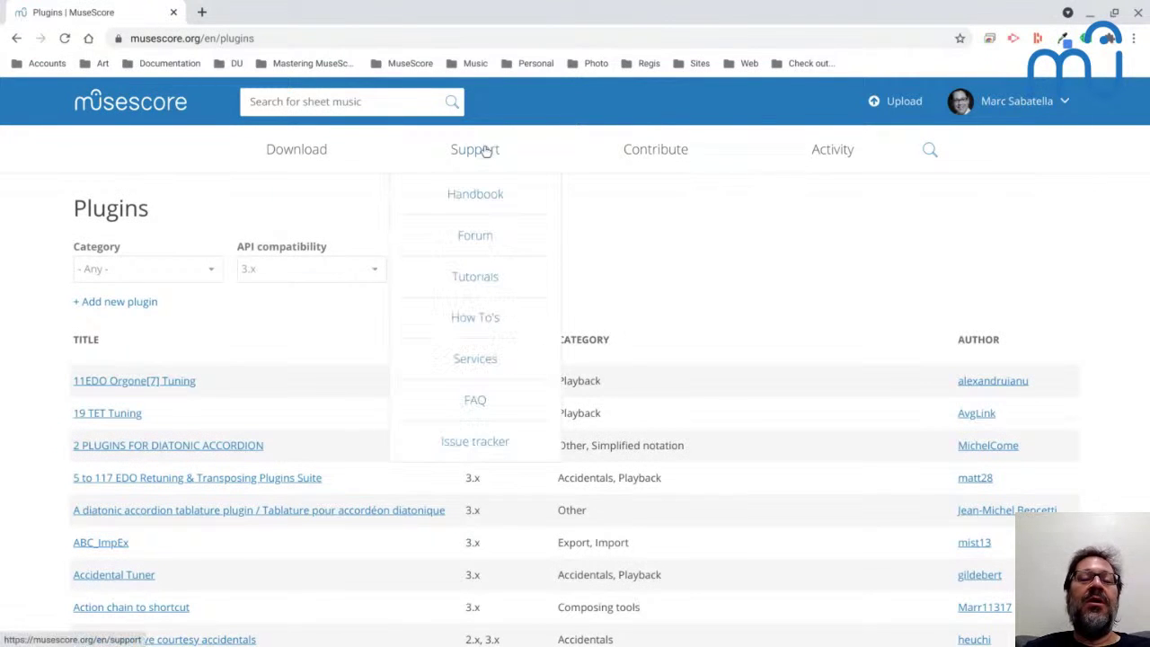
Switch back to MuseScore and add a dotted quarter note = 80 tempo marking at measure 1 of the 6/8 score
key("alt+Tab")
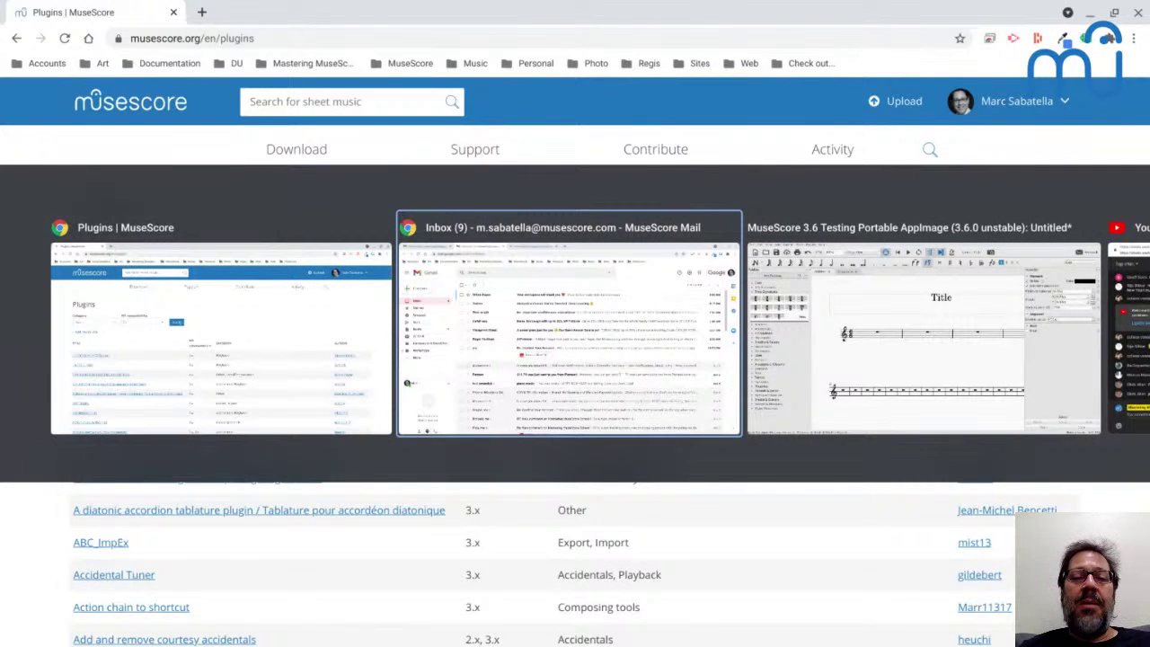
key("alt+Tab")
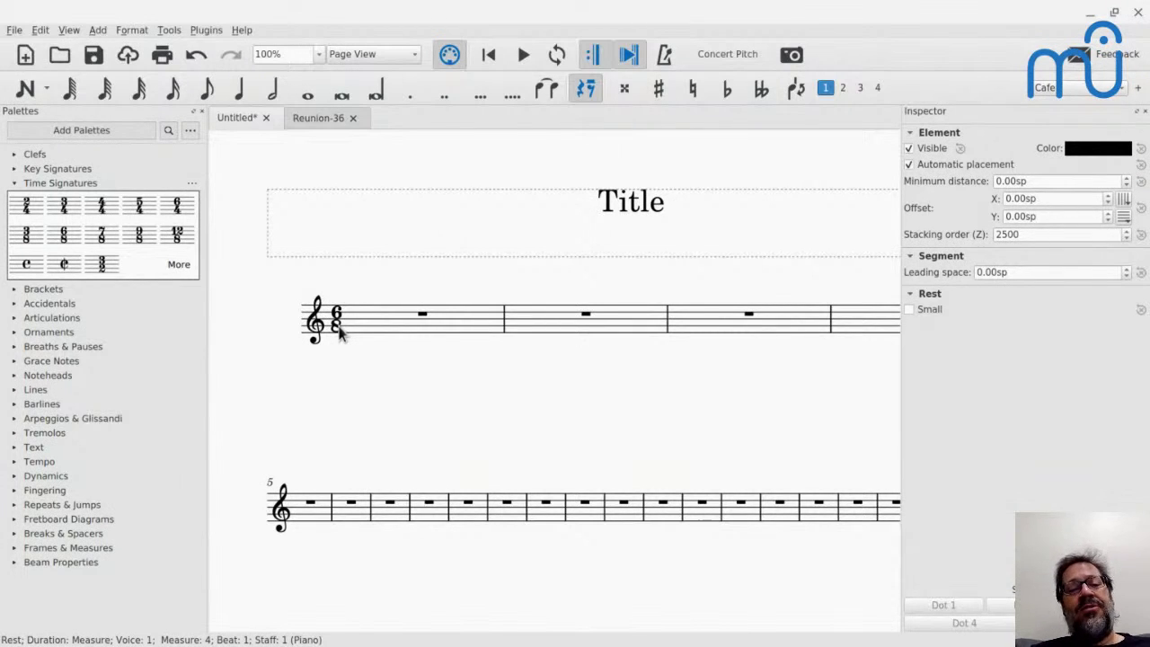
left_click(422, 319)
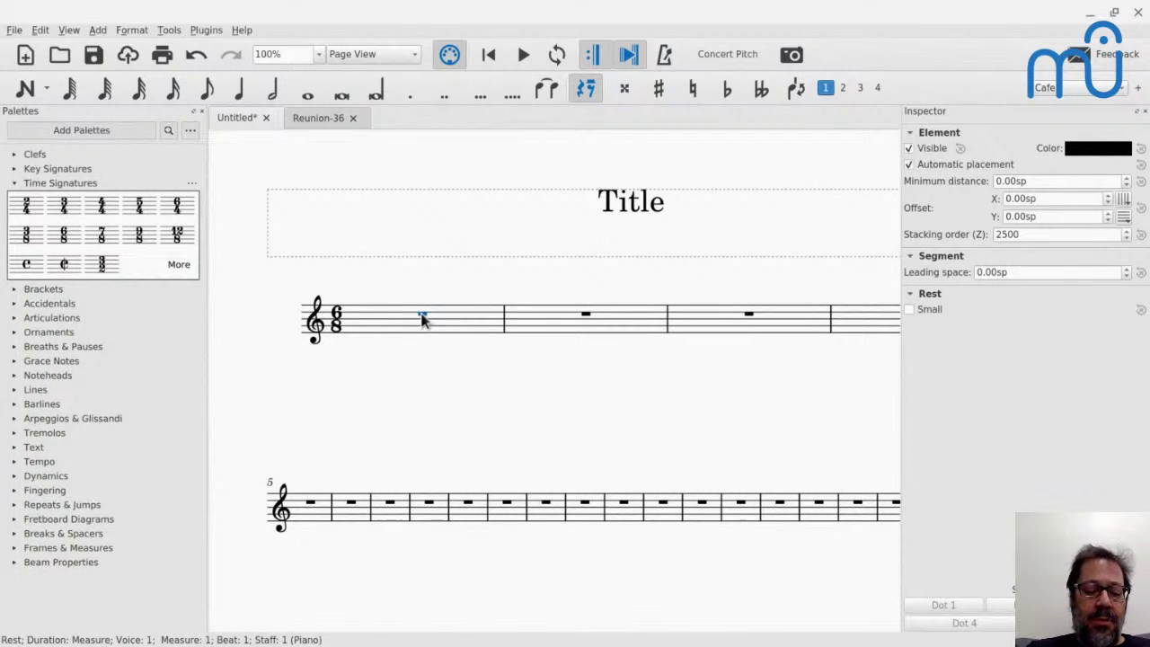
left_click(14, 462)
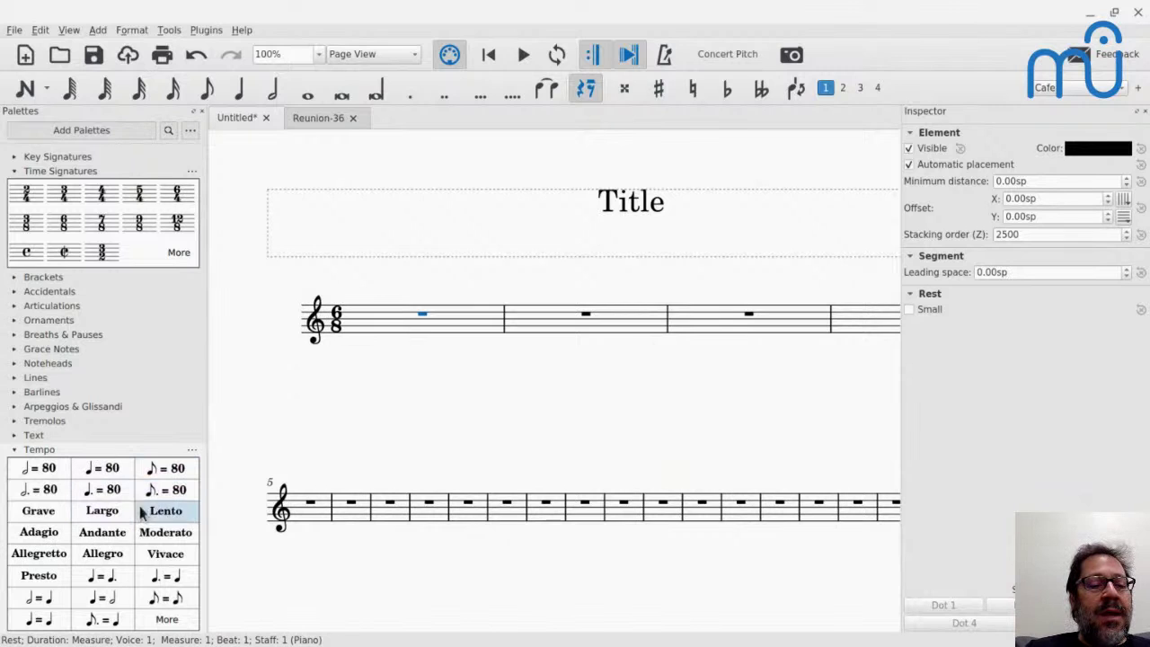
left_click(100, 495)
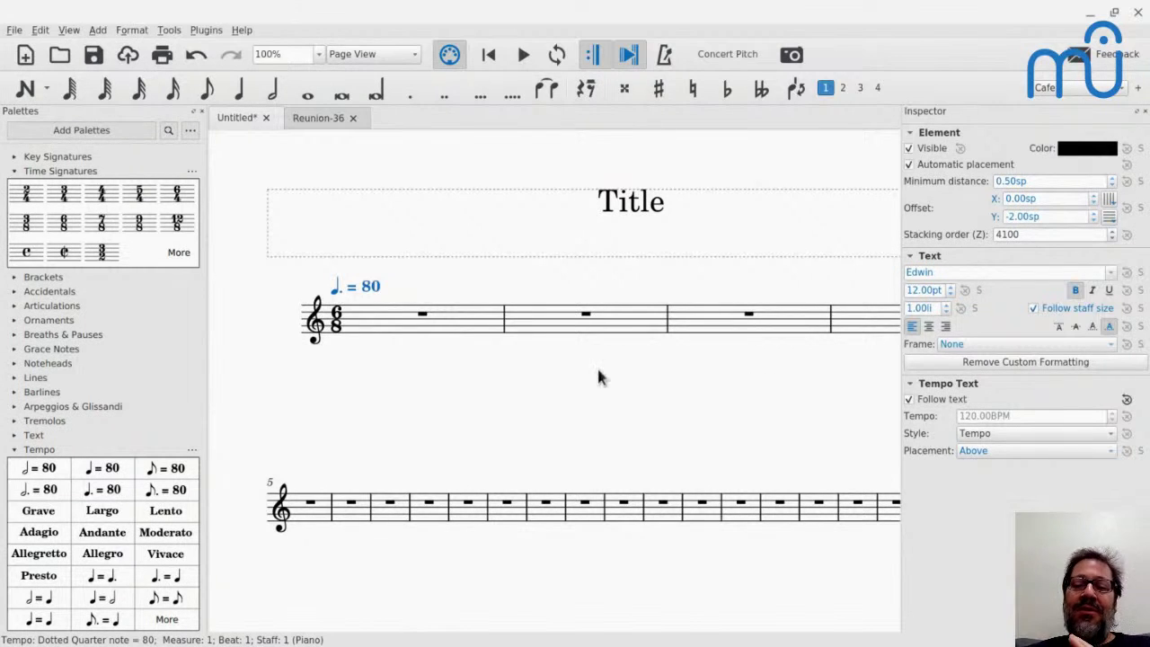
Change the tempo marking above measure 1 to dotted quarter note = 120
double_click(380, 295)
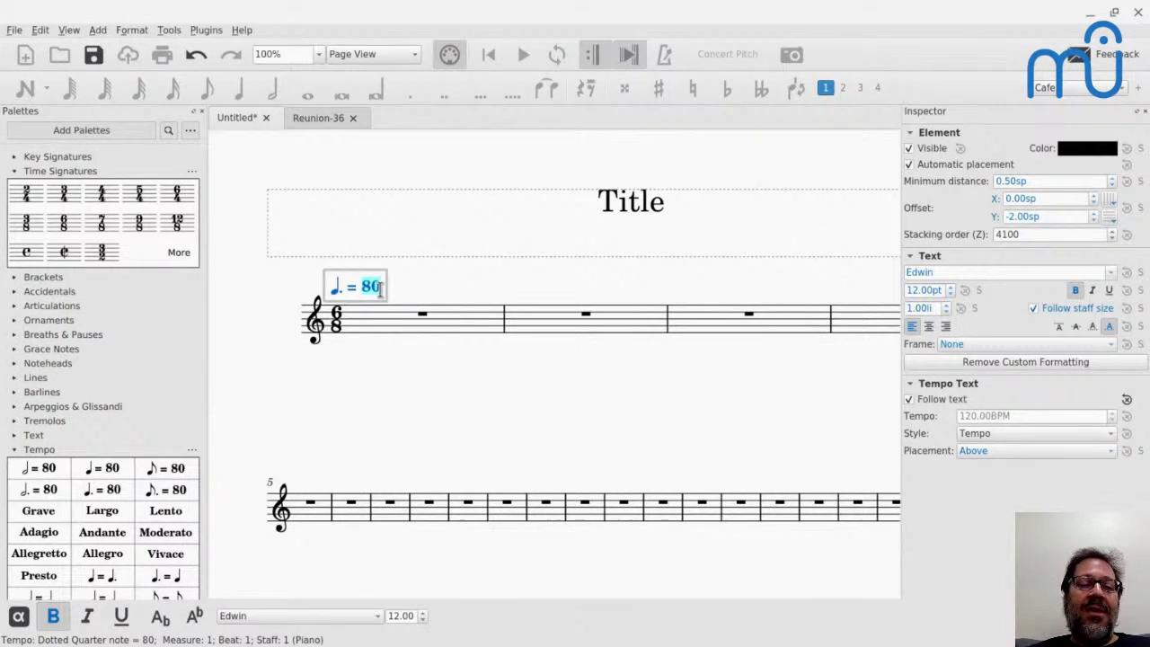
key("Left")
key("BackSpace")
type("12")
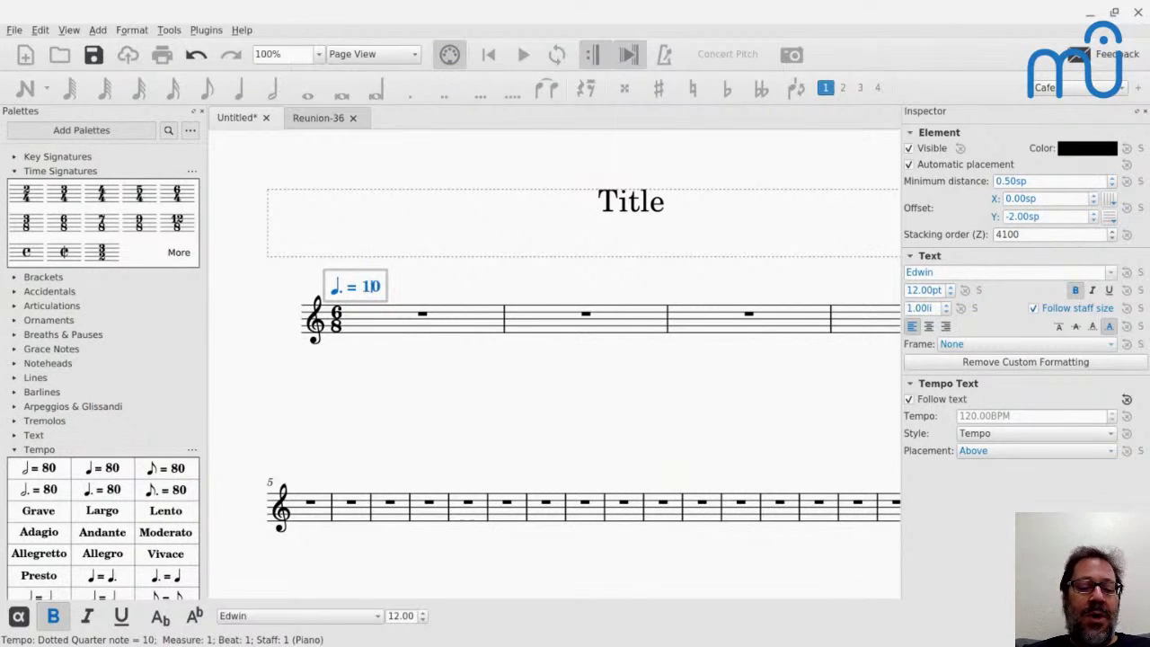
key("Escape")
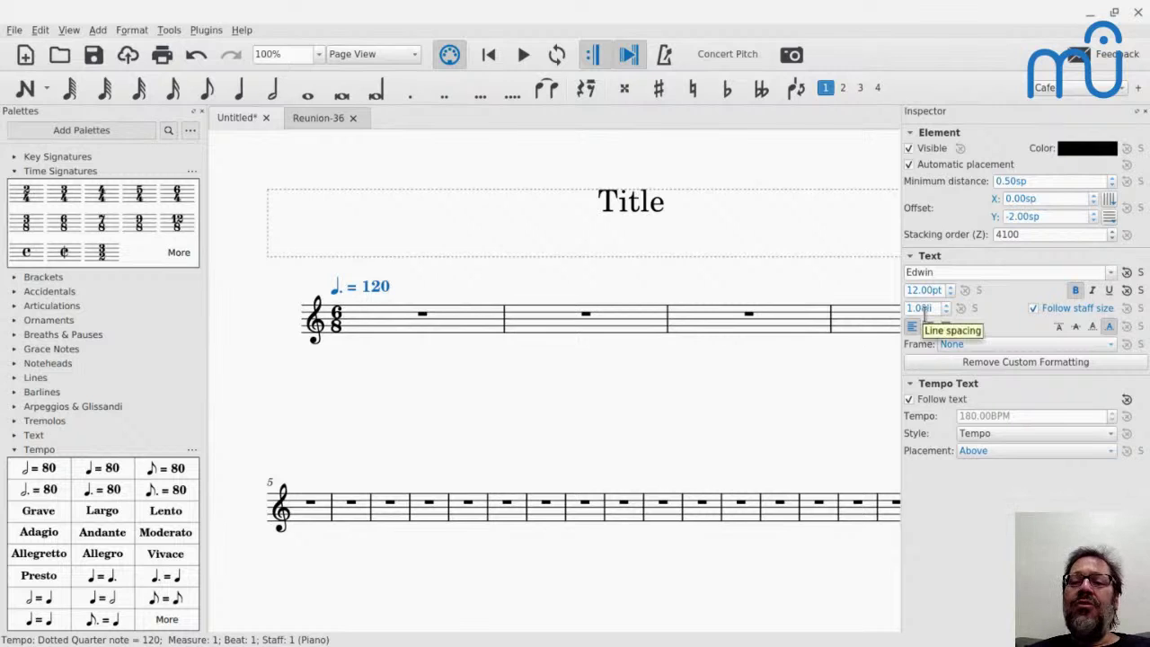
Add a staff text at measure 2 reading "line 1", "line 2", "line 3" and "line 4" on four separate lines
left_click(586, 319)
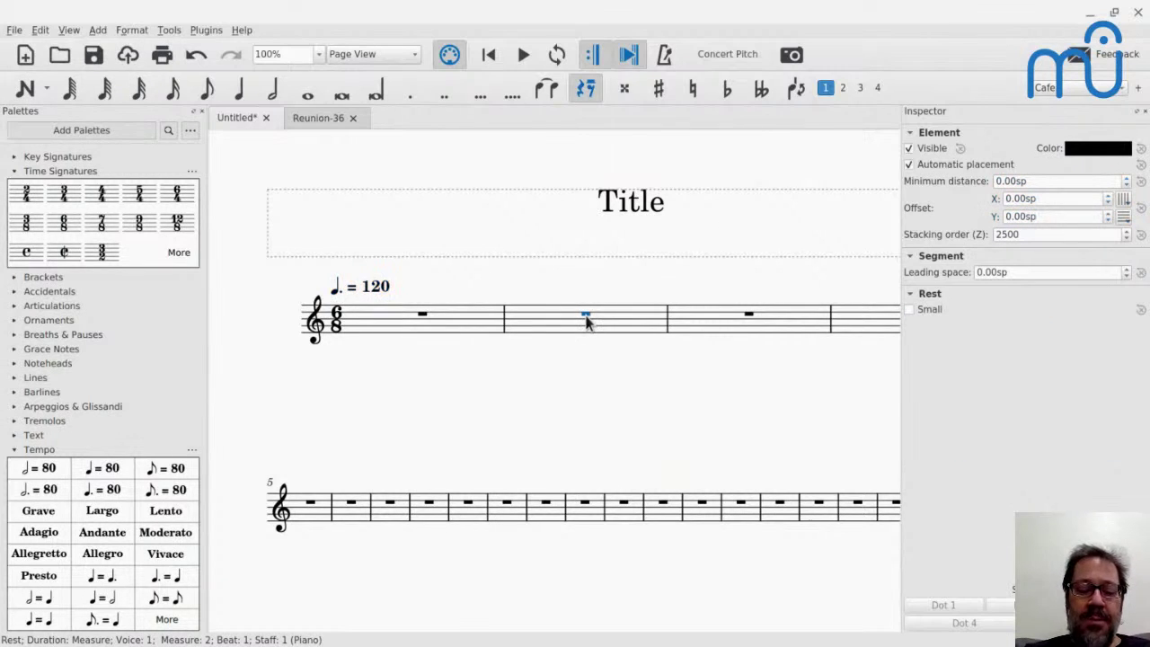
key("ctrl+t")
type("line 1")
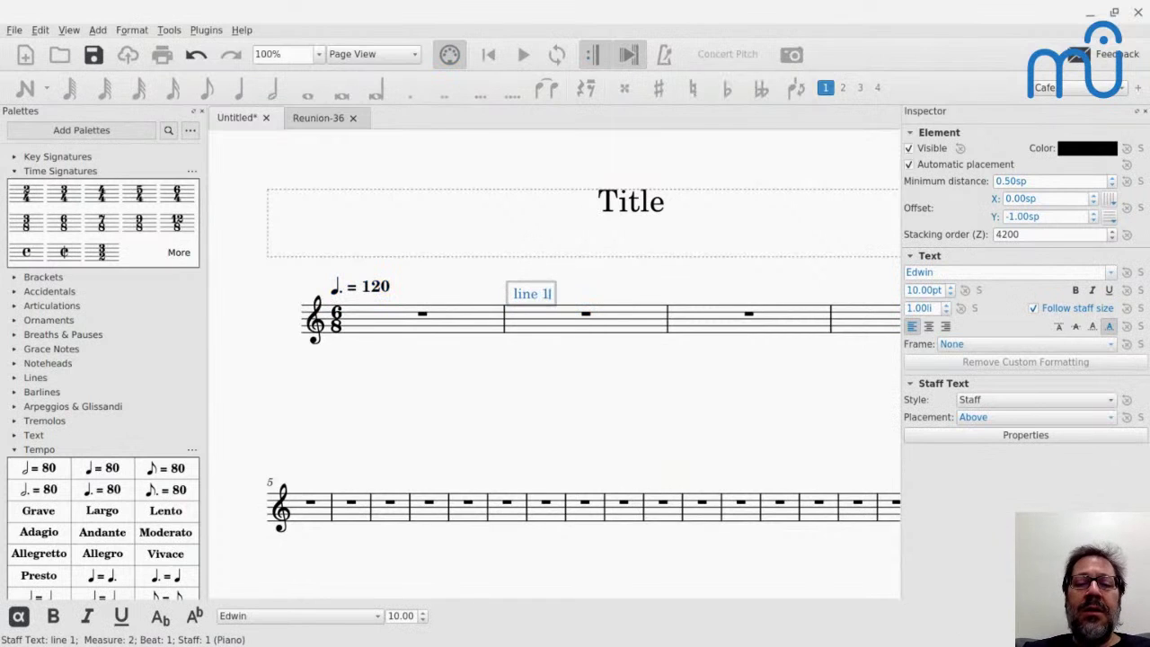
key("Return")
type("line ")
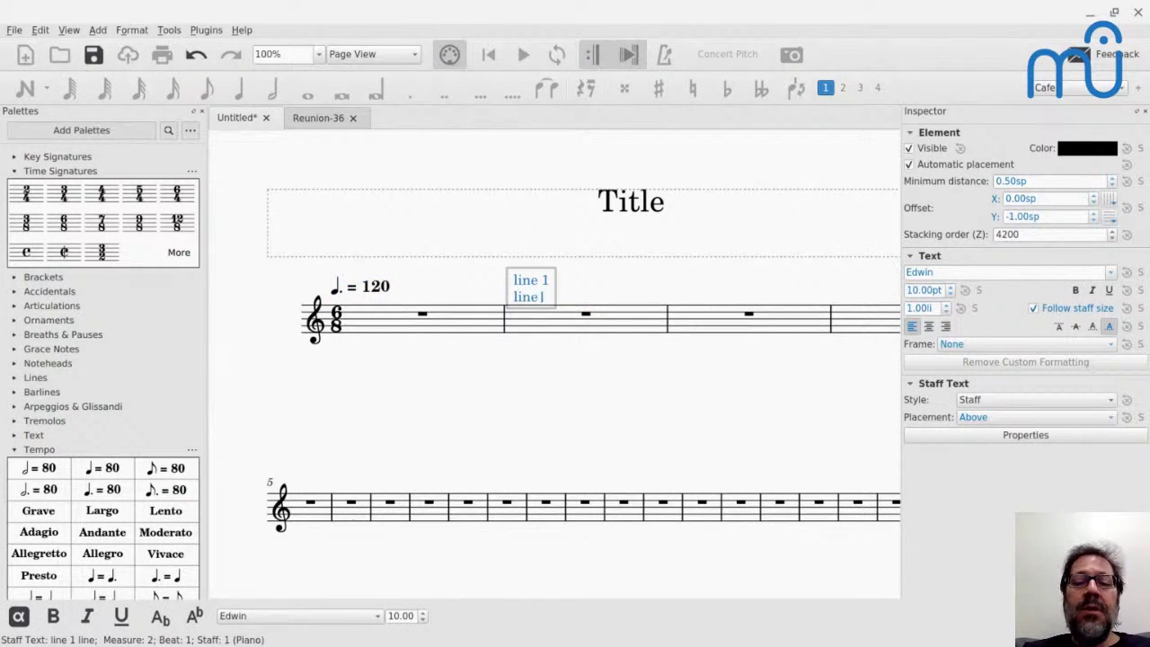
type("2 line 3")
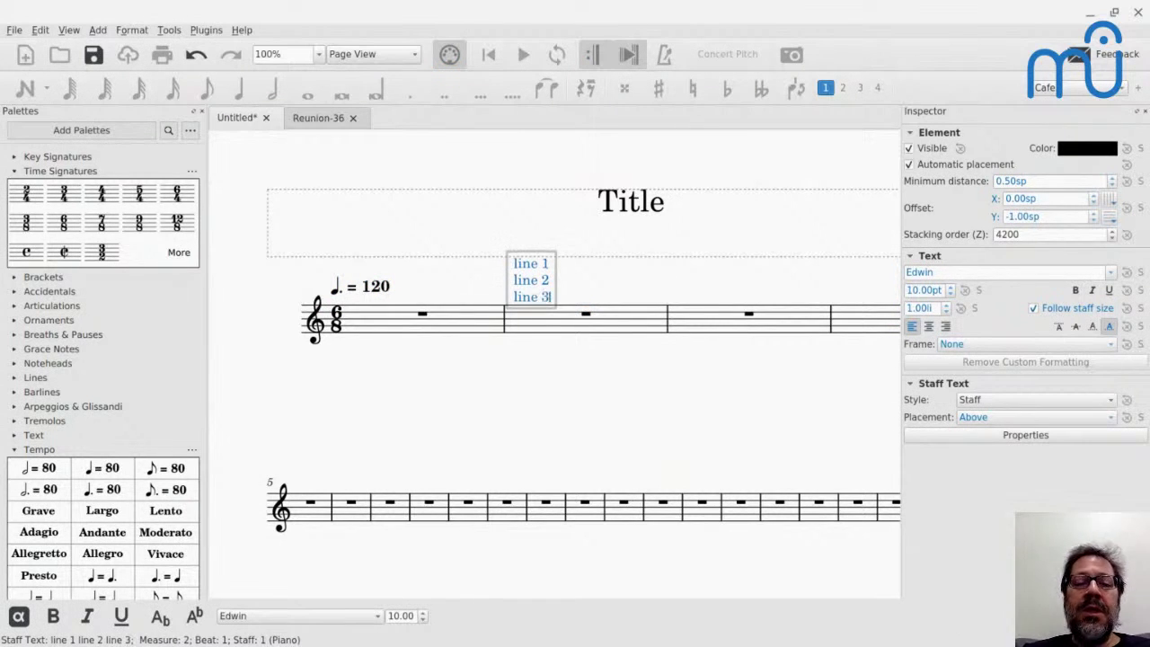
key("Return")
type("line 4")
key("Escape")
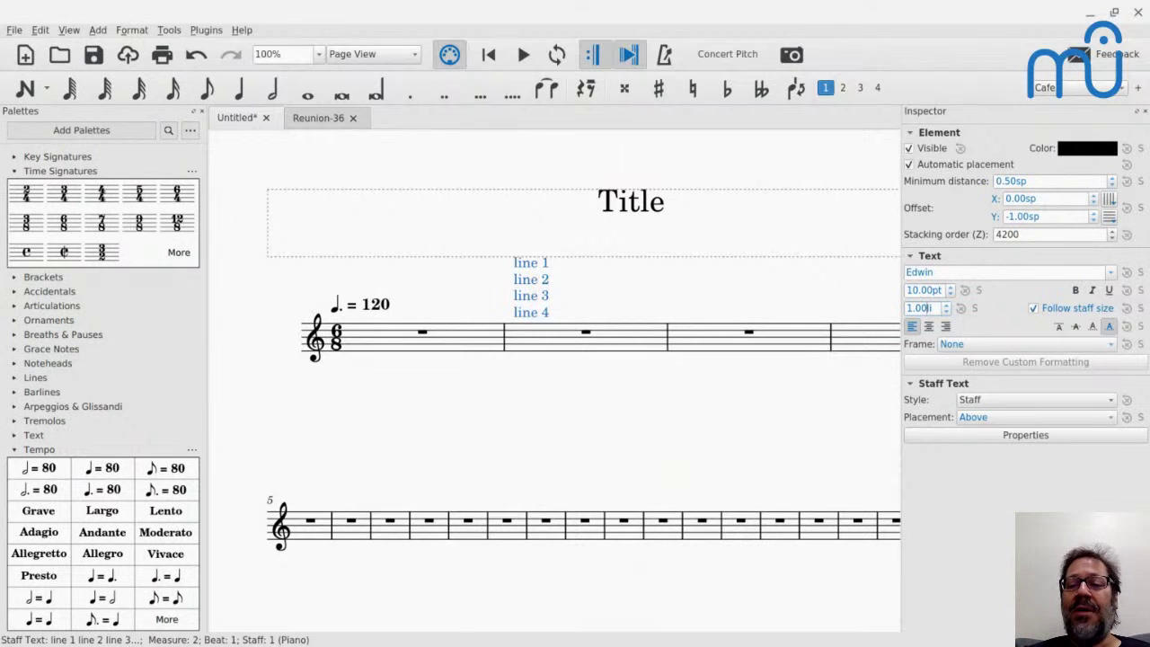
Try a wider line spacing on the four-line staff text at measure 2
key("Up")
key("Up")
key("Up")
key("Up")
key("Up")
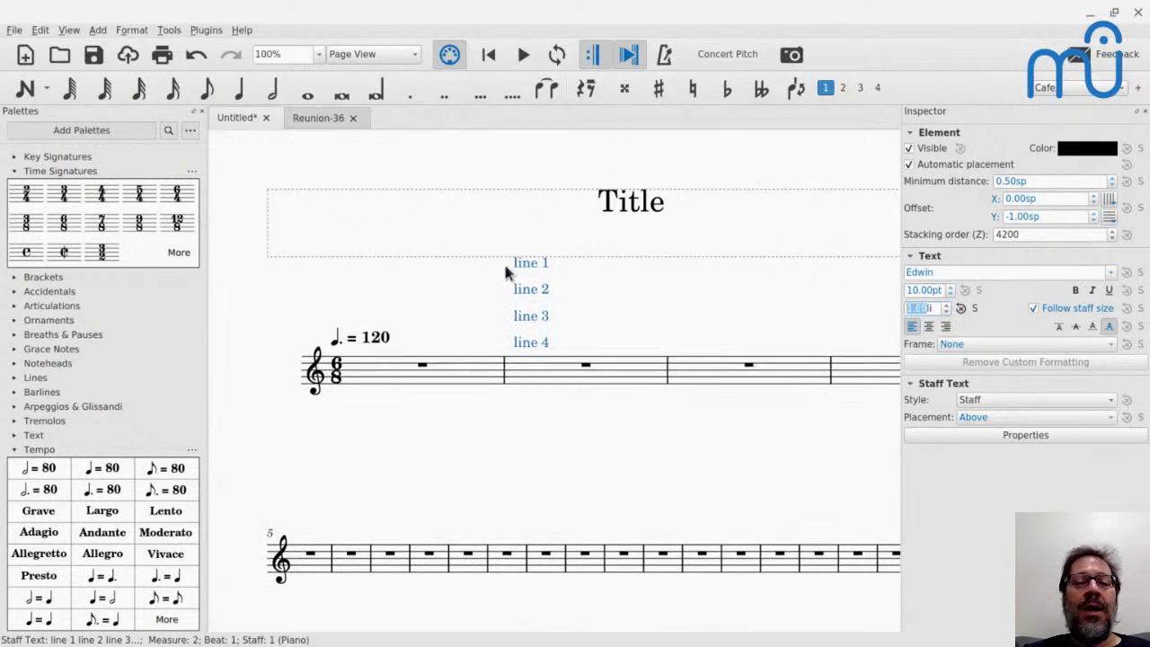
Tighten the line spacing of the four-line staff text to 0.70 li
key("Down")
key("Down")
key("Down")
key("Down")
key("Down")
key("Down")
key("Down")
key("Down")
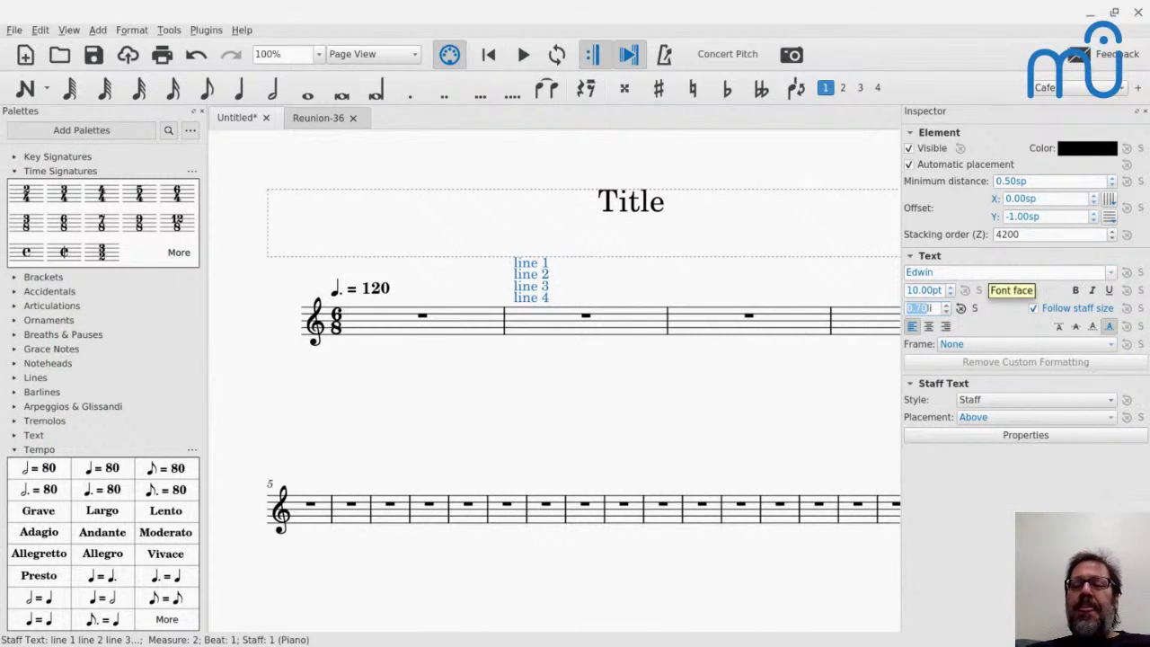
left_click(934, 290)
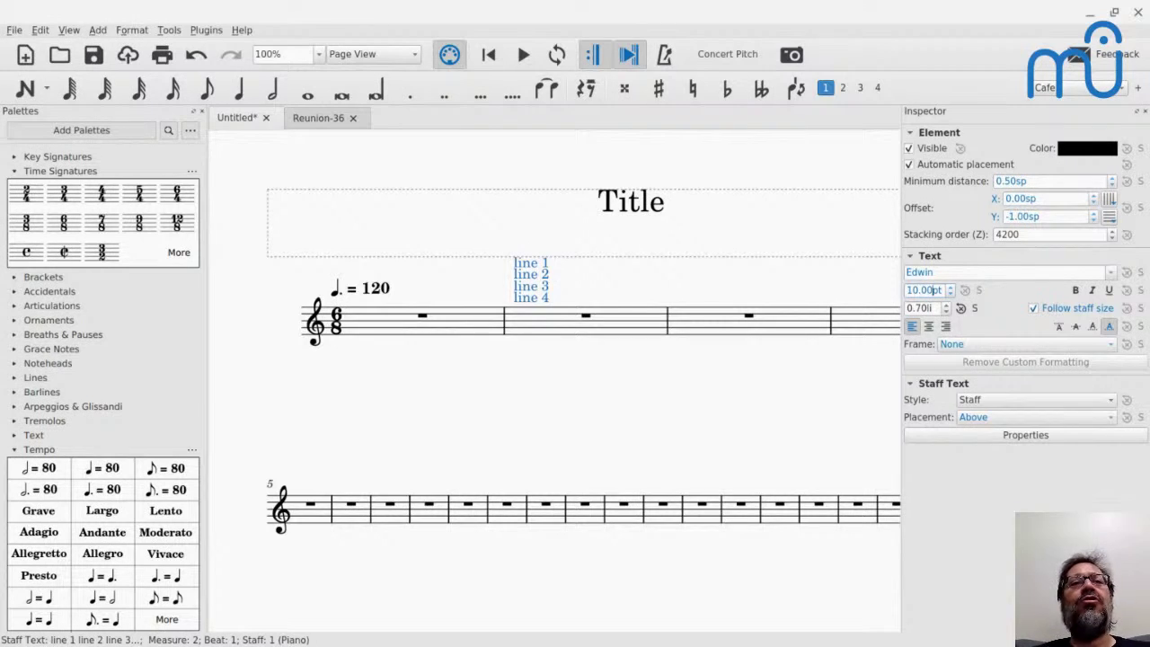
triple_click(937, 290)
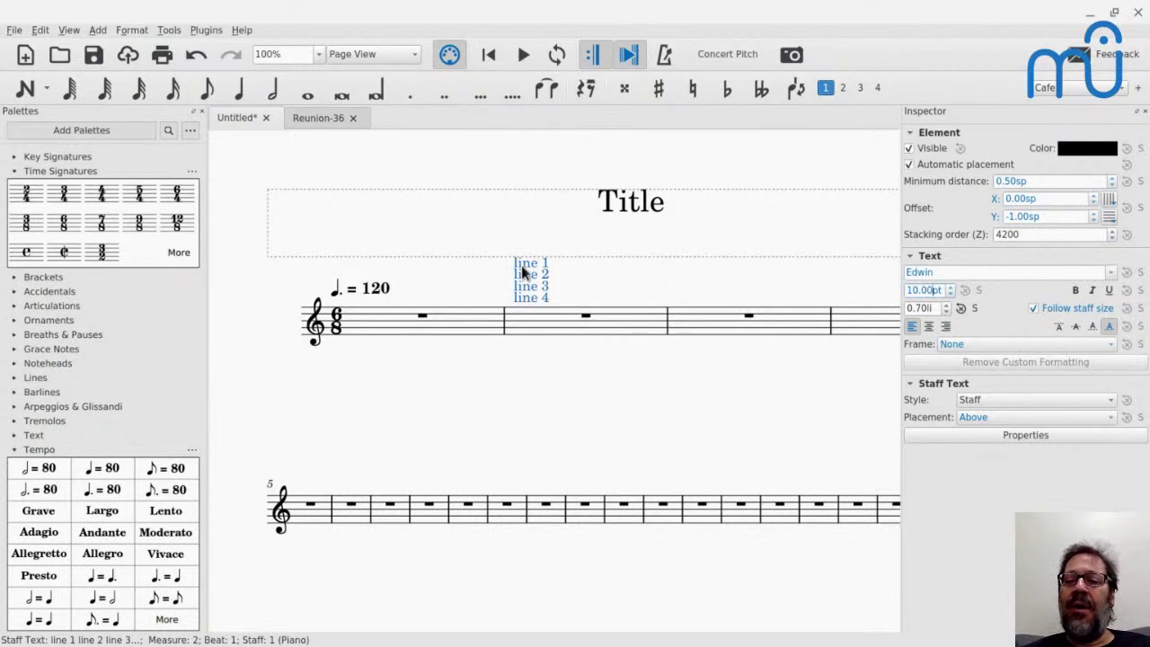
Enlarge the score by setting the staff space to 2.550 mm in the page settings
left_click(599, 333)
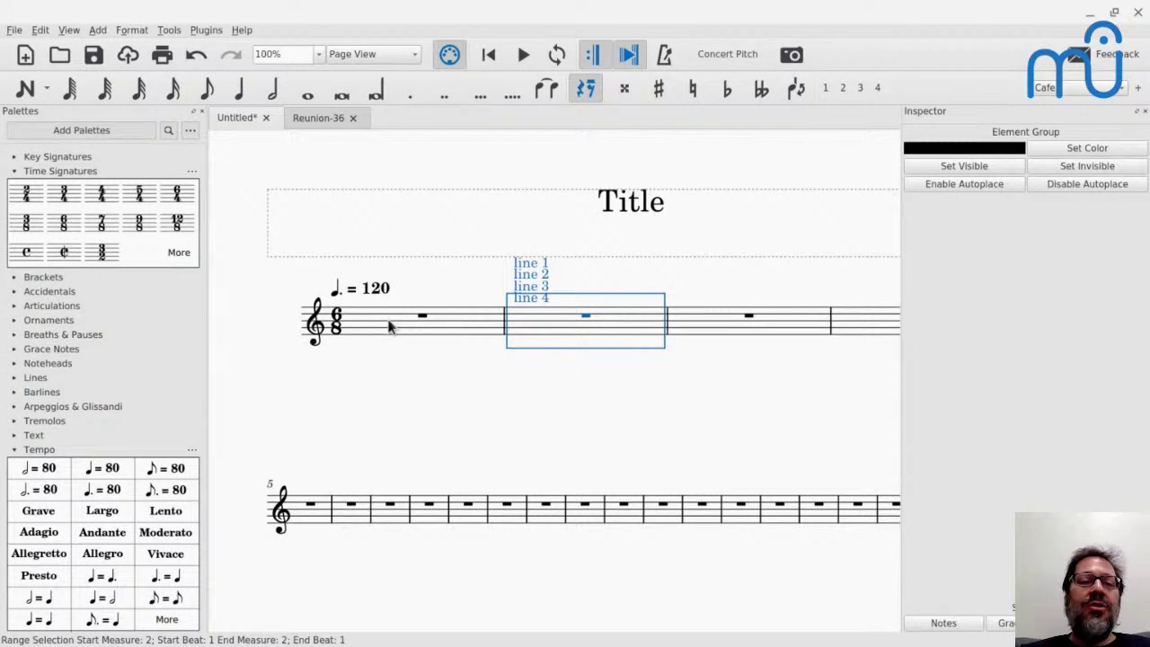
left_click(138, 31)
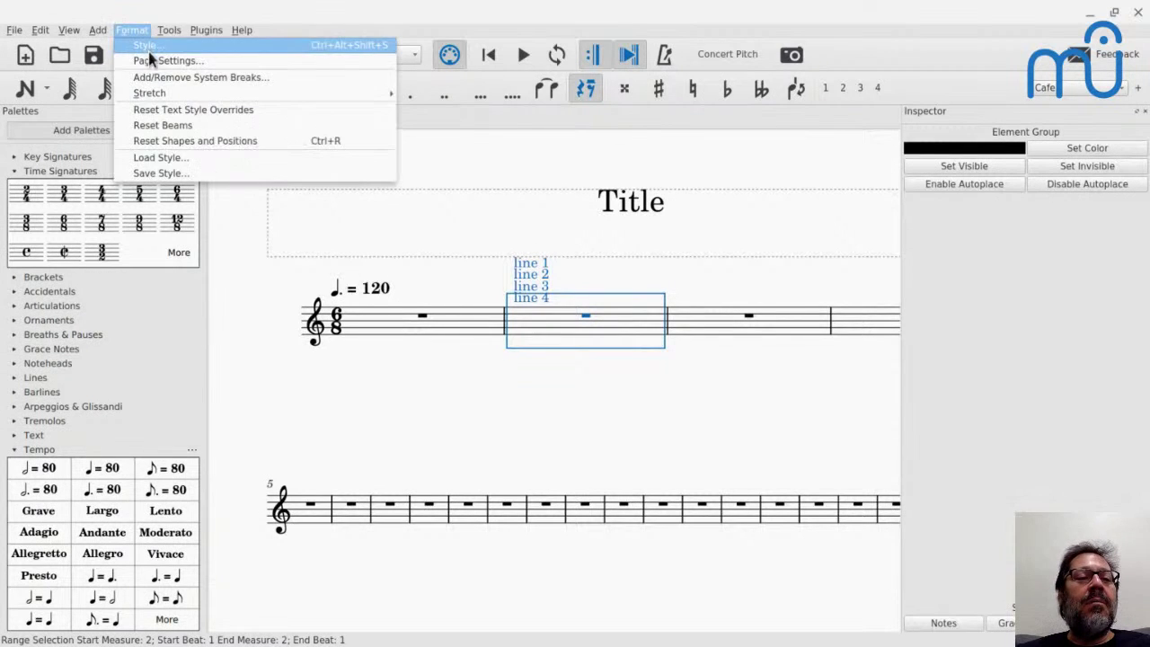
left_click(152, 60)
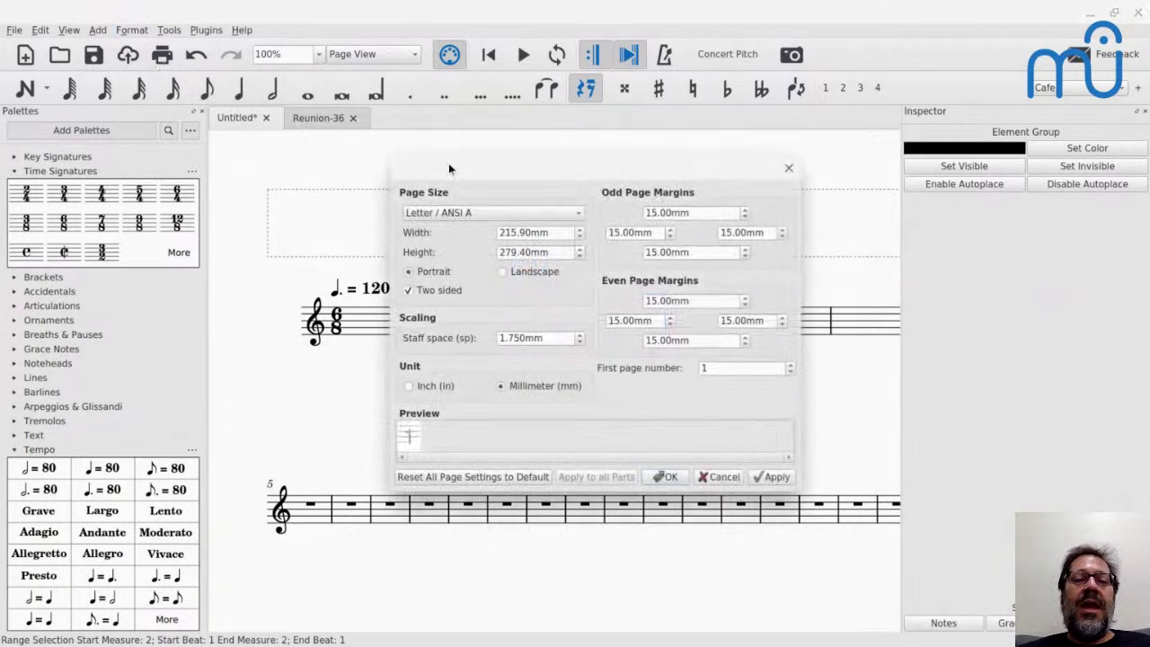
left_click_drag(448, 163, 691, 151)
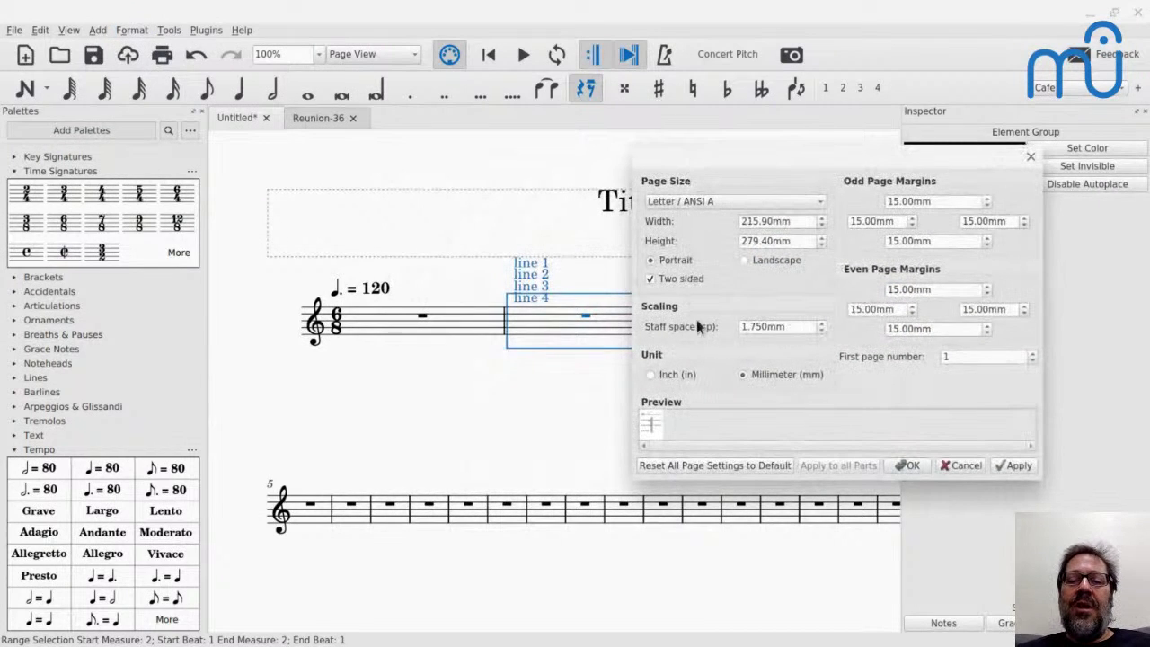
double_click(773, 326)
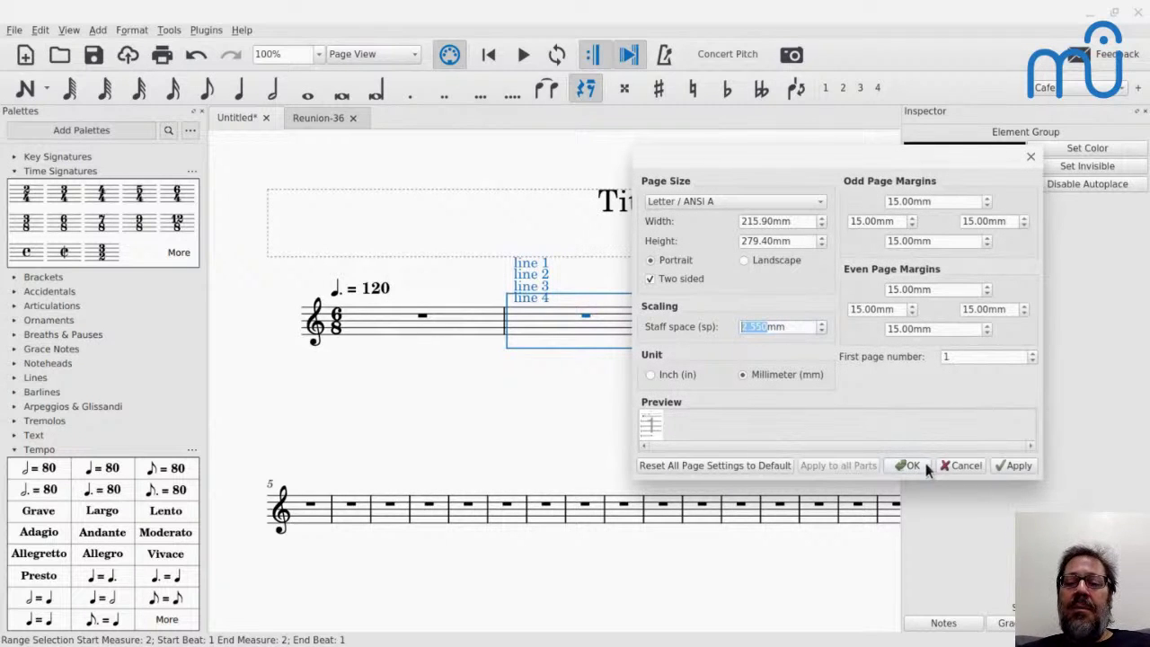
left_click(1014, 466)
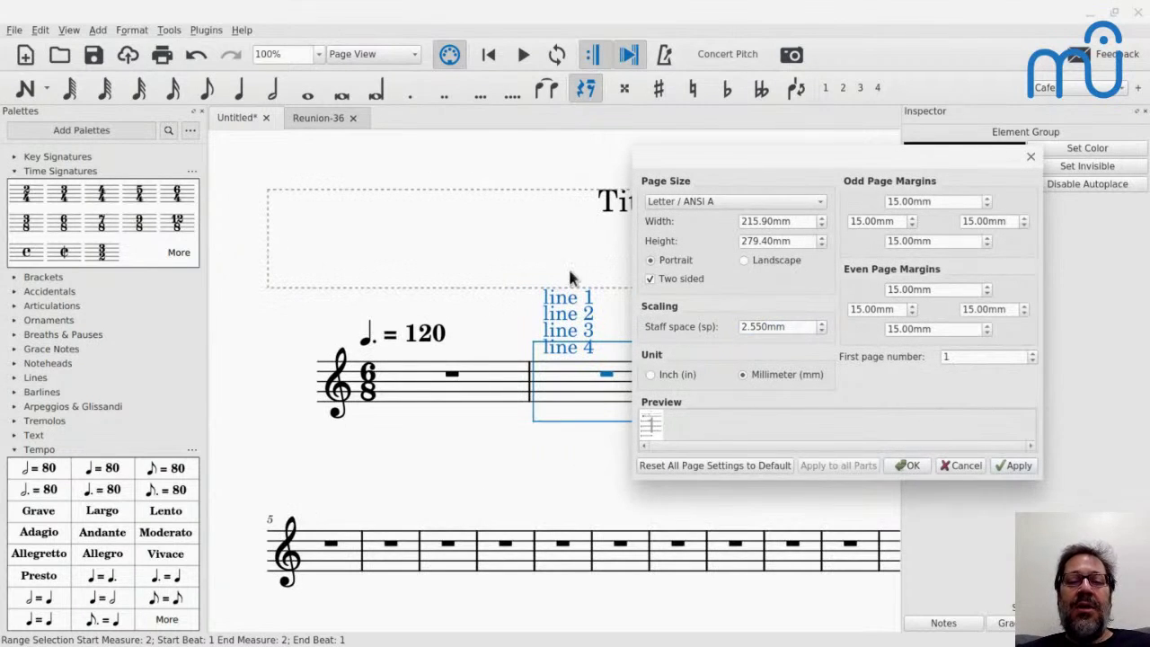
left_click(560, 300)
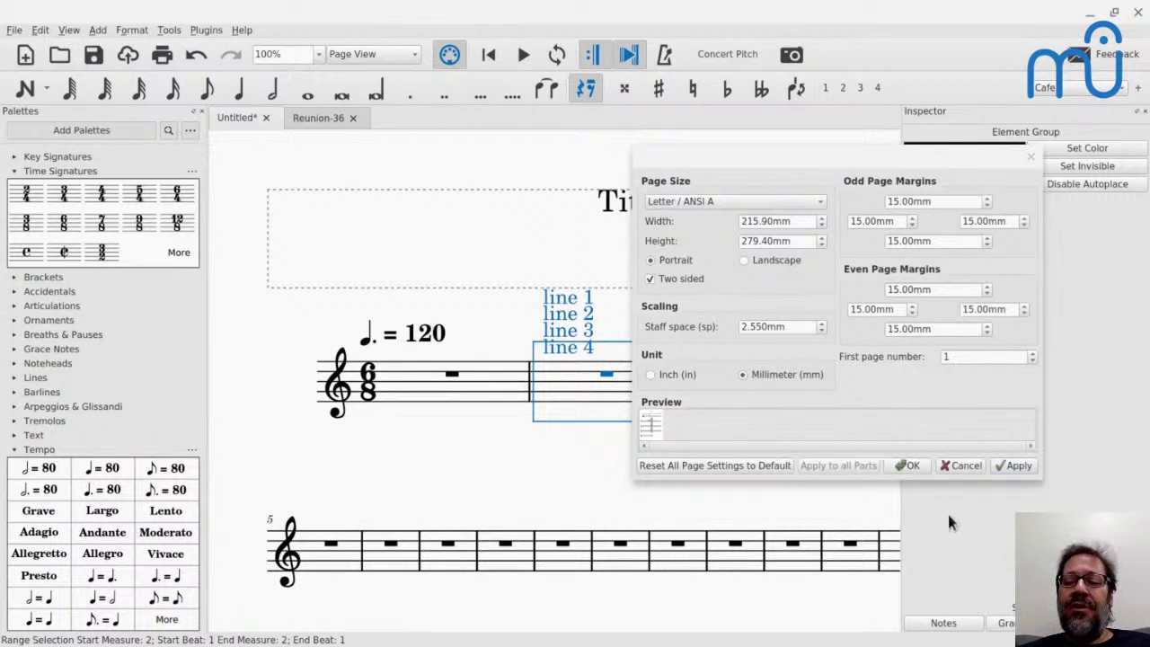
left_click(920, 456)
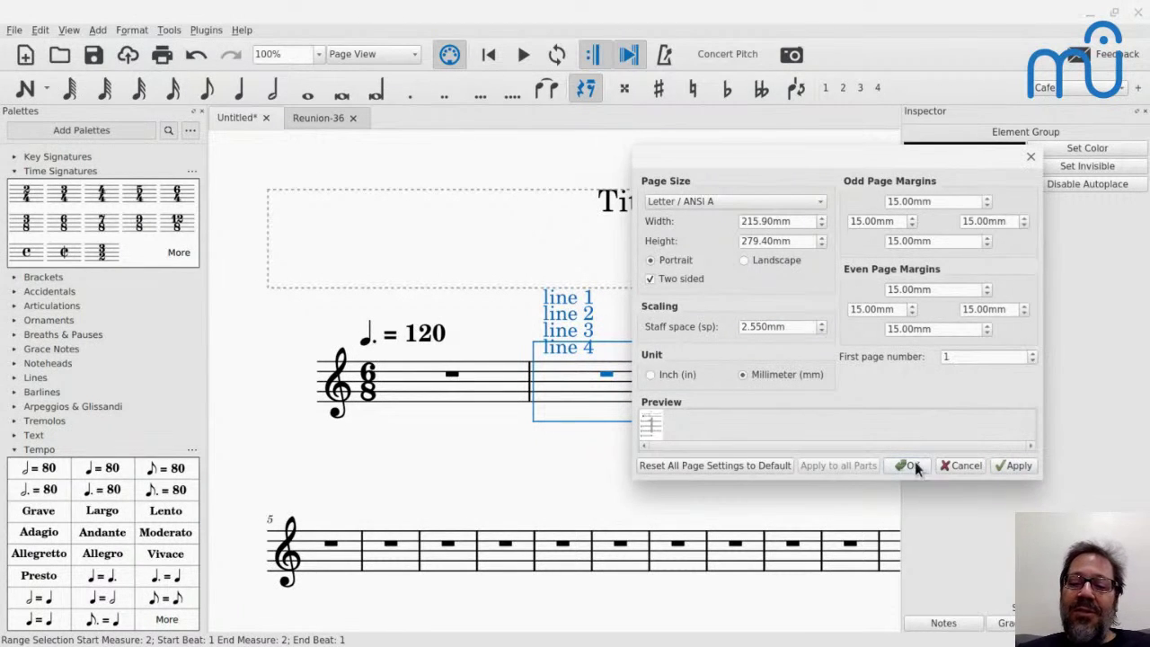
left_click(913, 464)
Compare the font size and Follow staff size settings of the four-line staff text, the title and the measure number 5
left_click(557, 305)
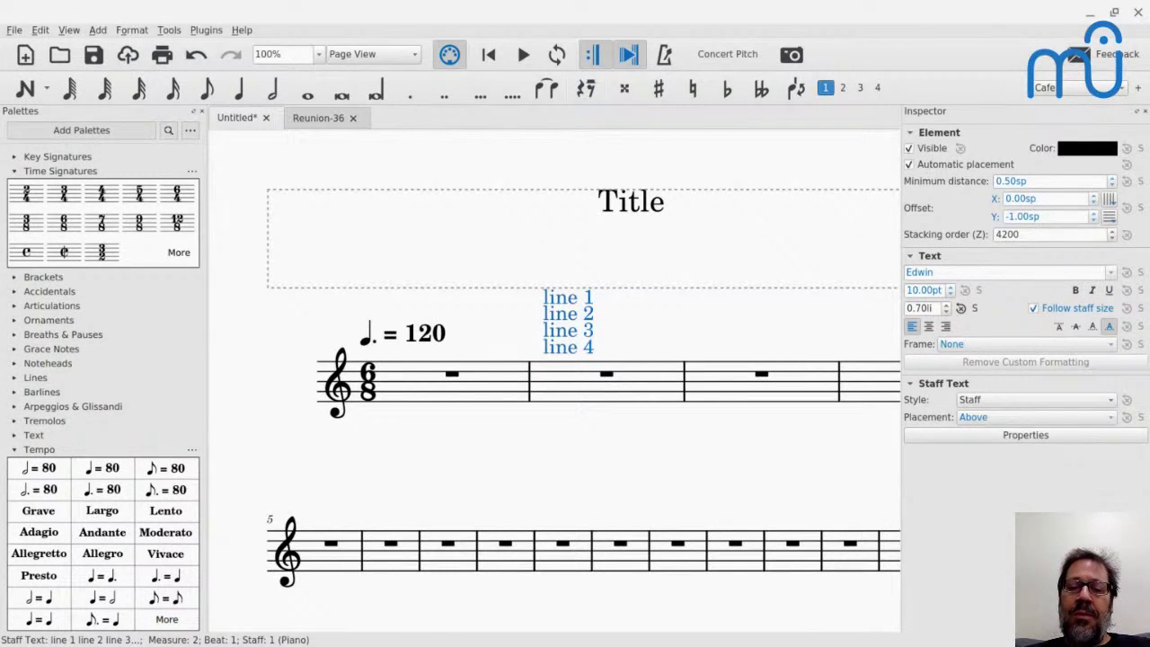
left_click(617, 210)
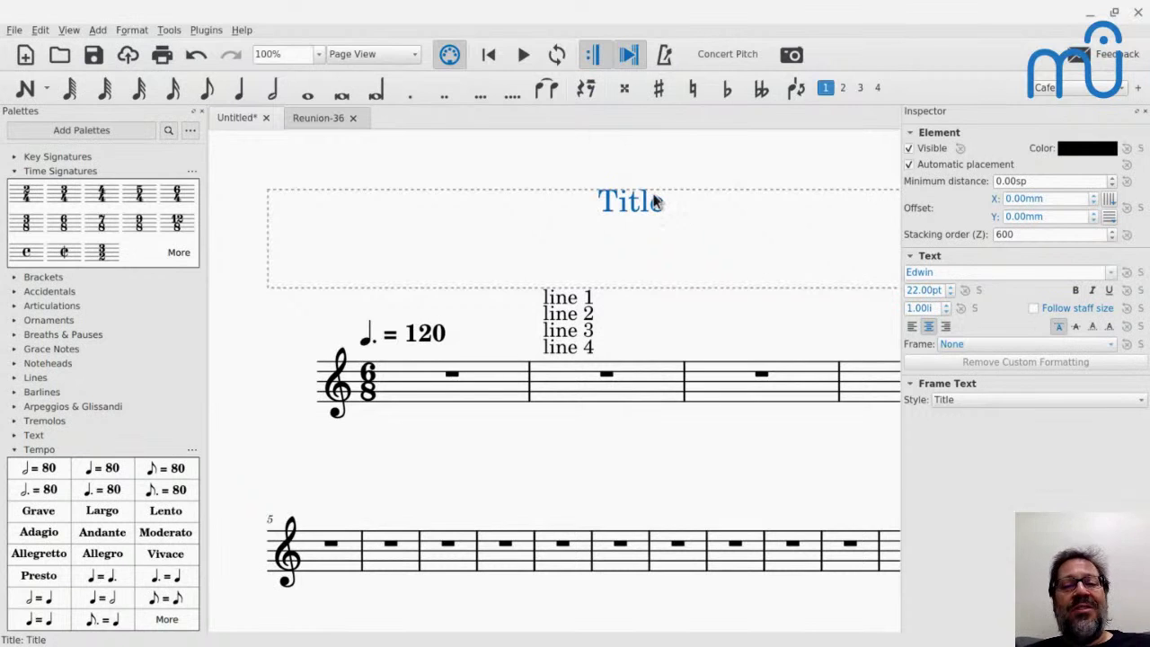
scroll(370, 439, "down", 3)
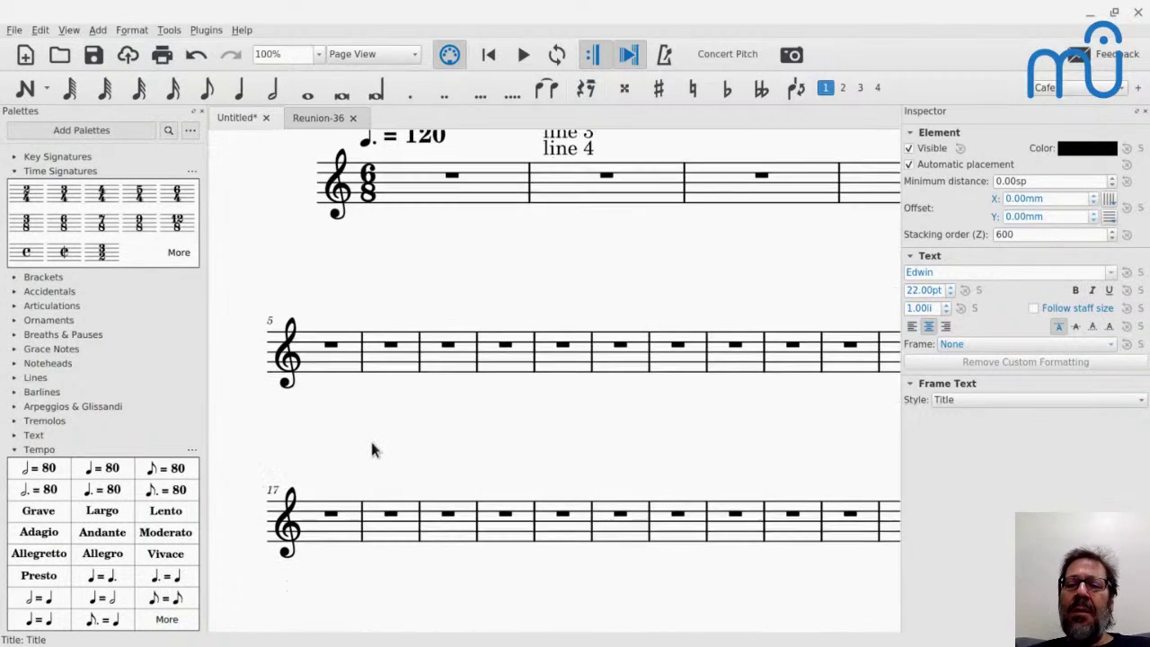
left_click(272, 325)
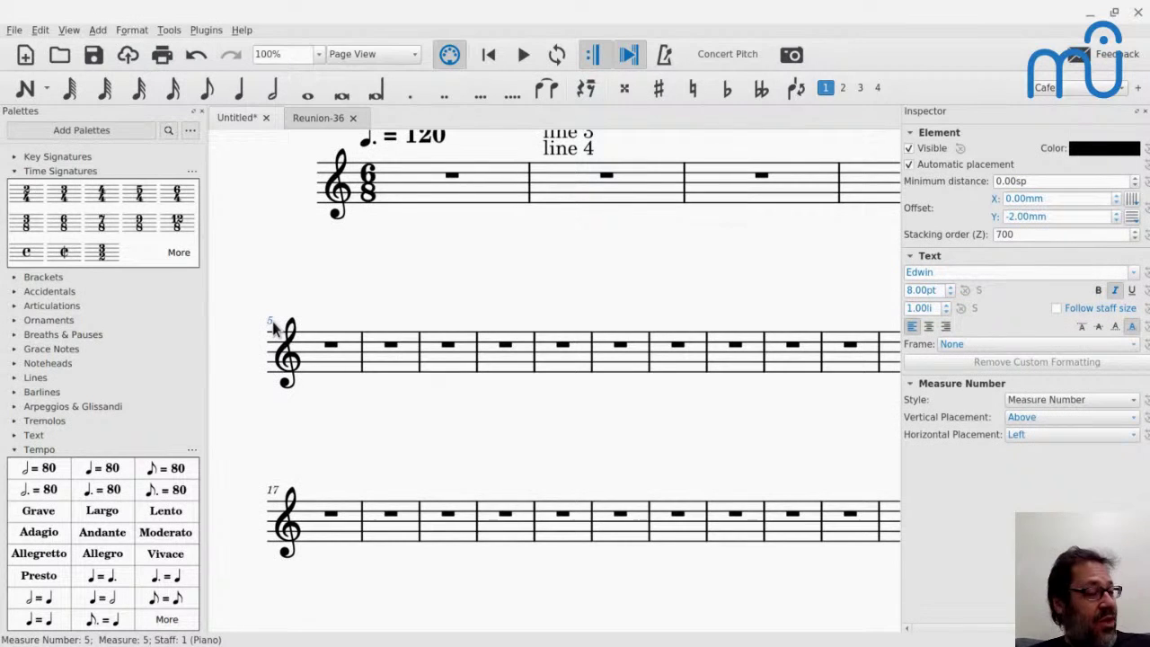
scroll(272, 325, "up", 1)
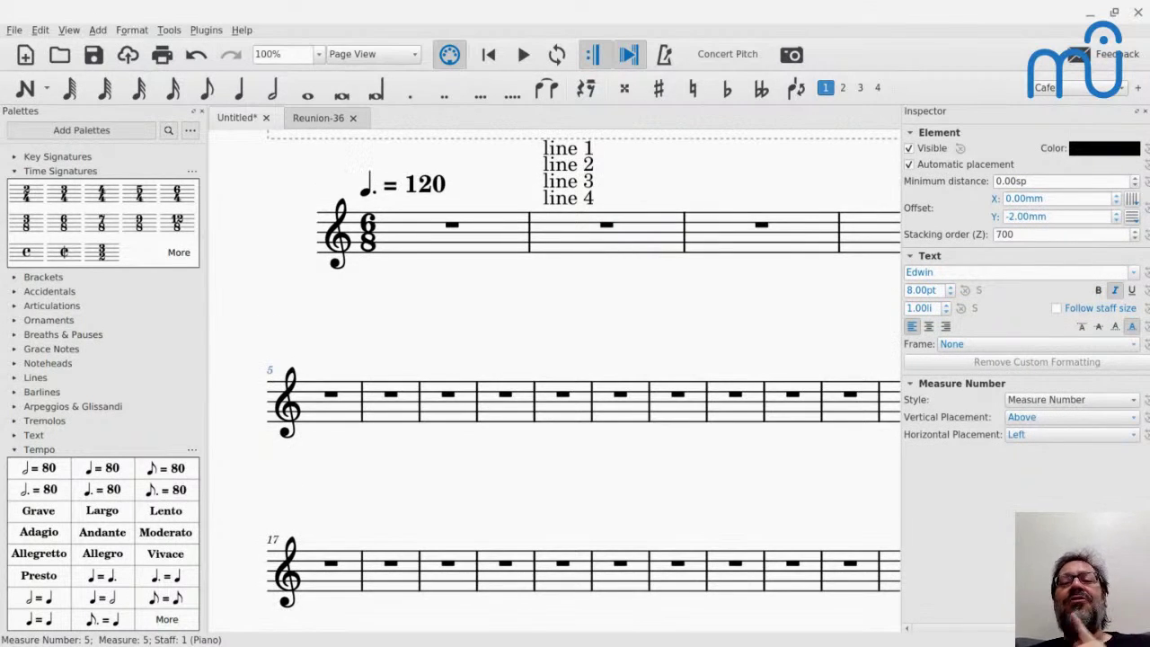
scroll(281, 342, "up", 2)
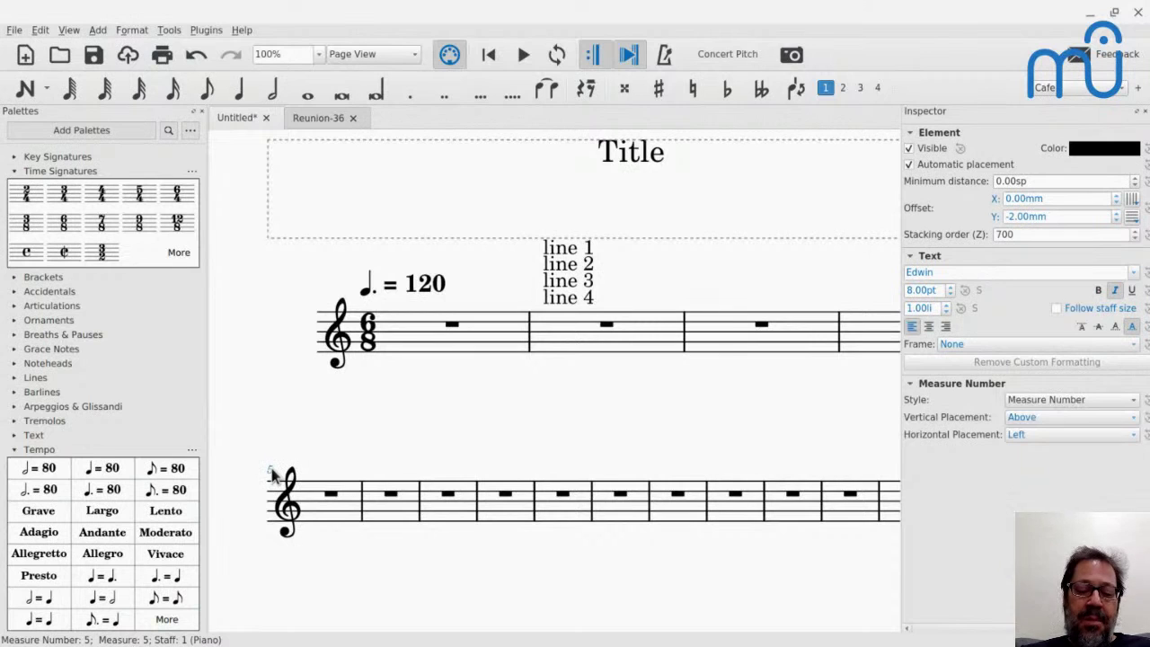
Shrink the score by setting the staff space to 1.150 mm in the page settings
key("alt+o")
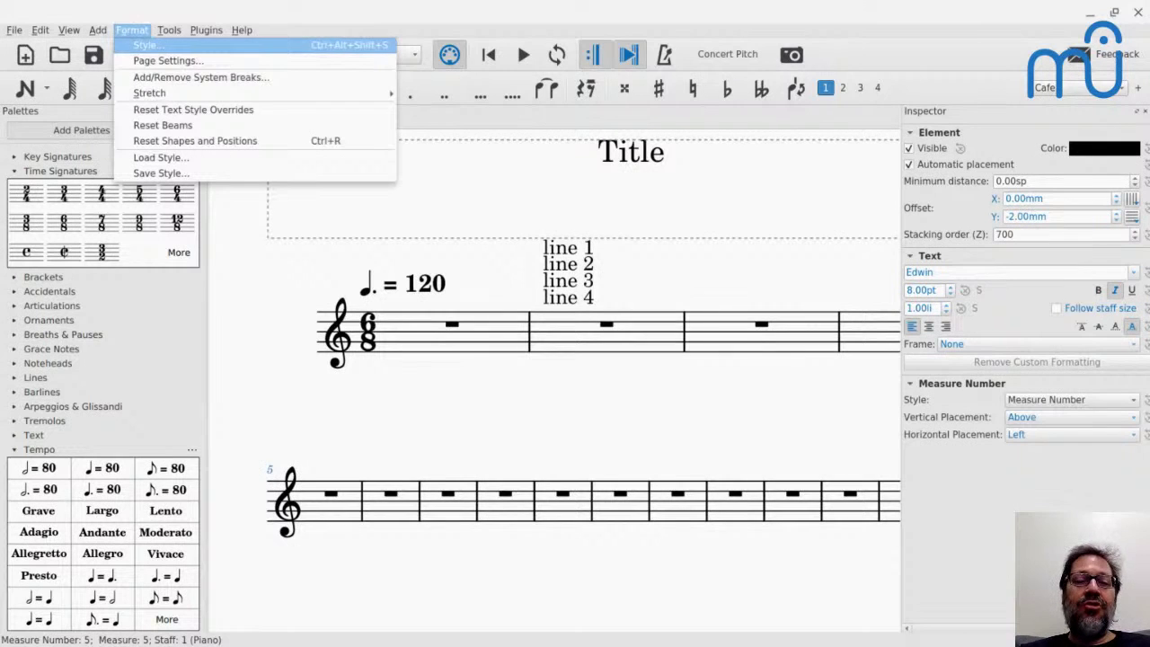
key("Down")
key("Return")
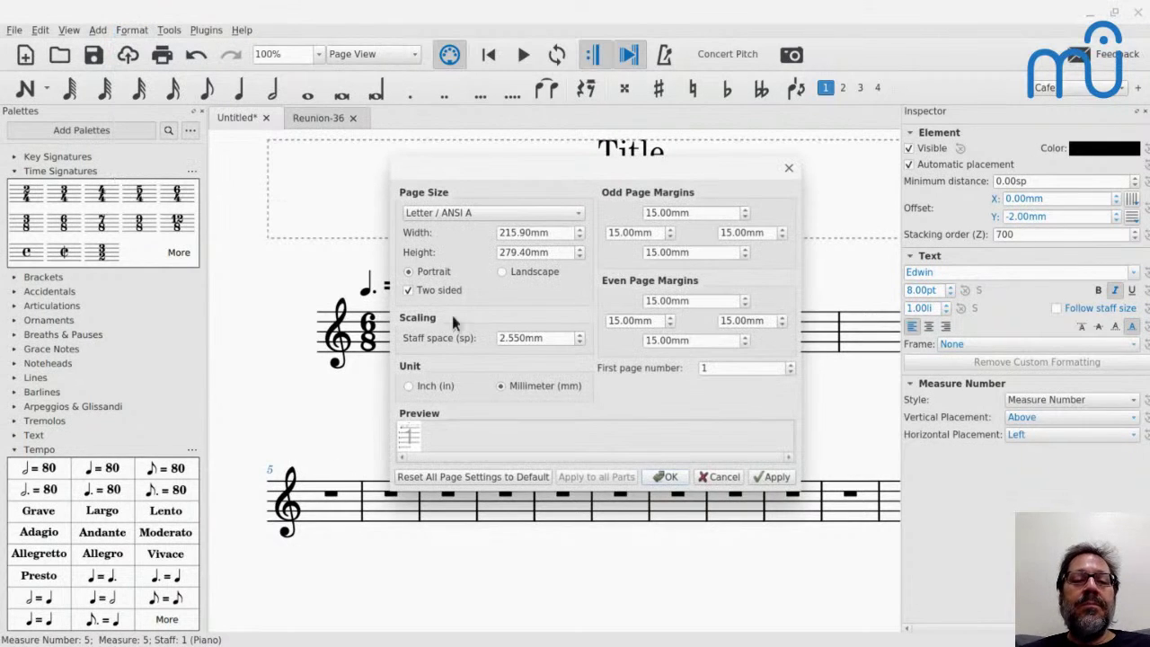
left_click(530, 337)
key("ctrl+a")
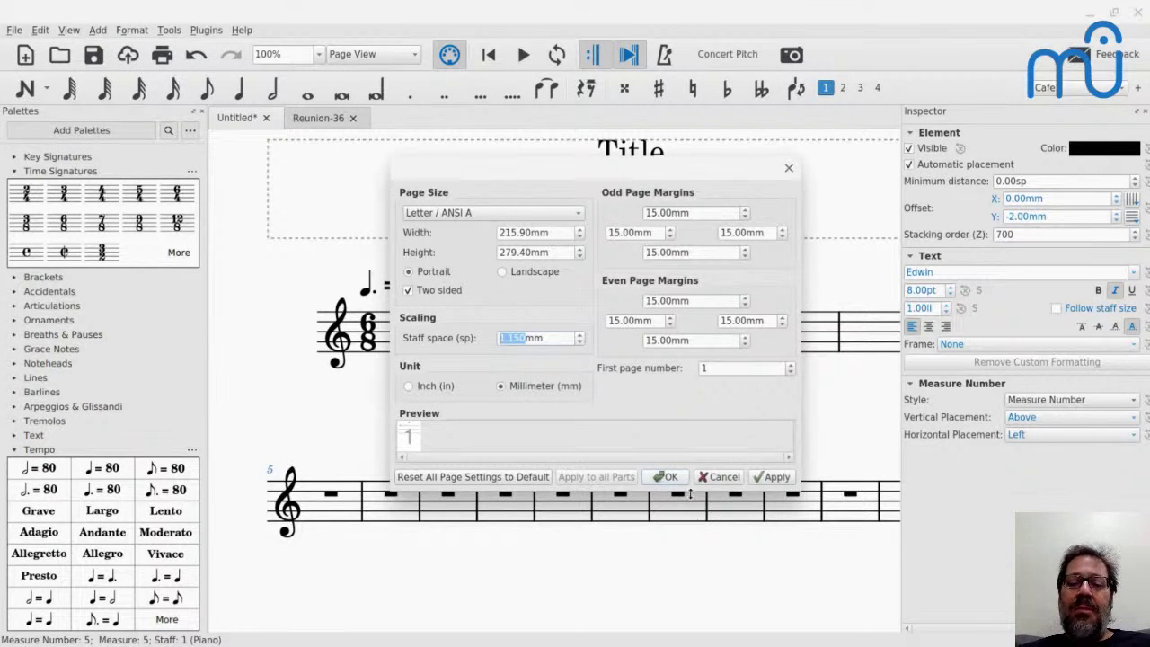
left_click(670, 476)
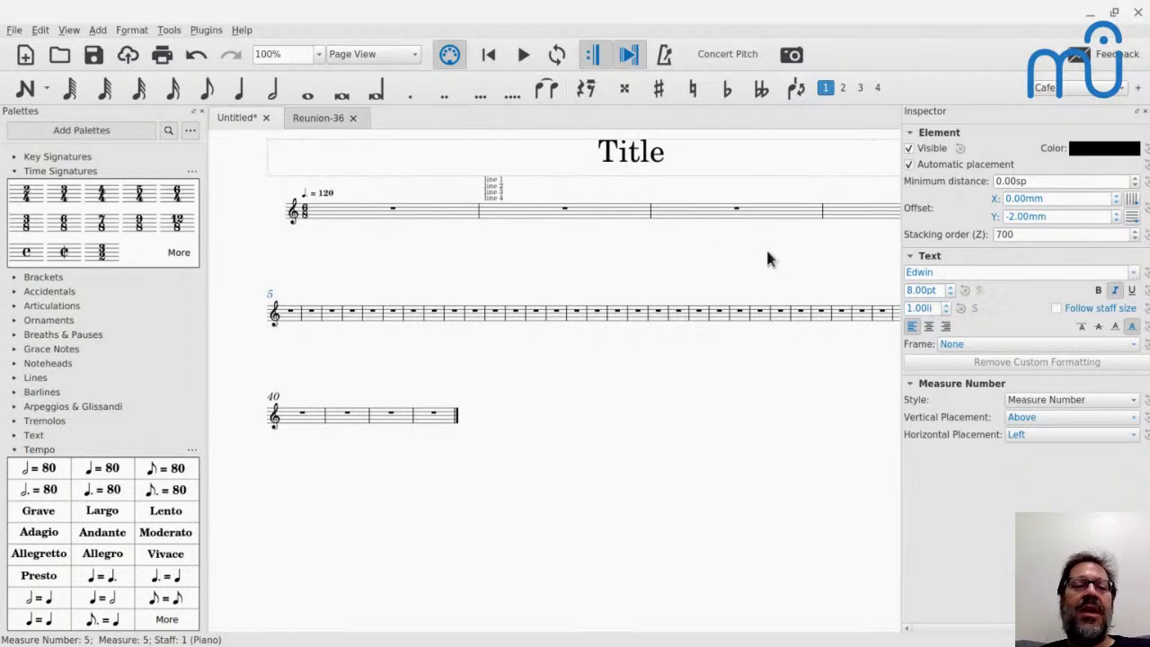
Hide the Inspector and the Palettes, leaving the whole score page centred in view
left_click(289, 54)
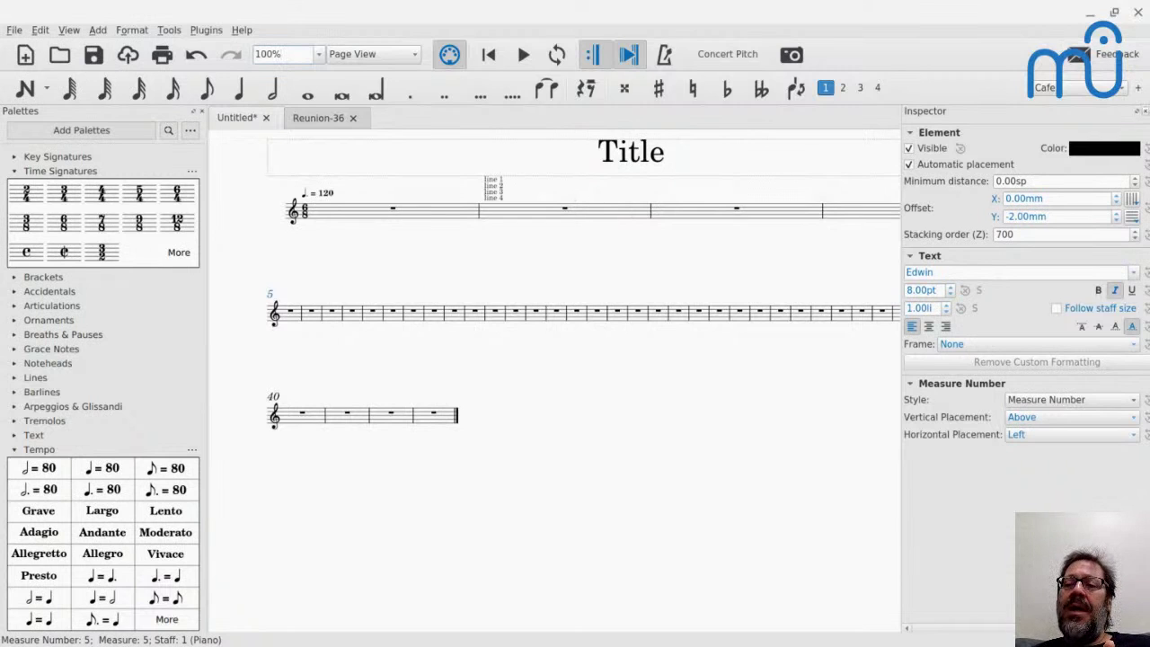
left_click(1143, 112)
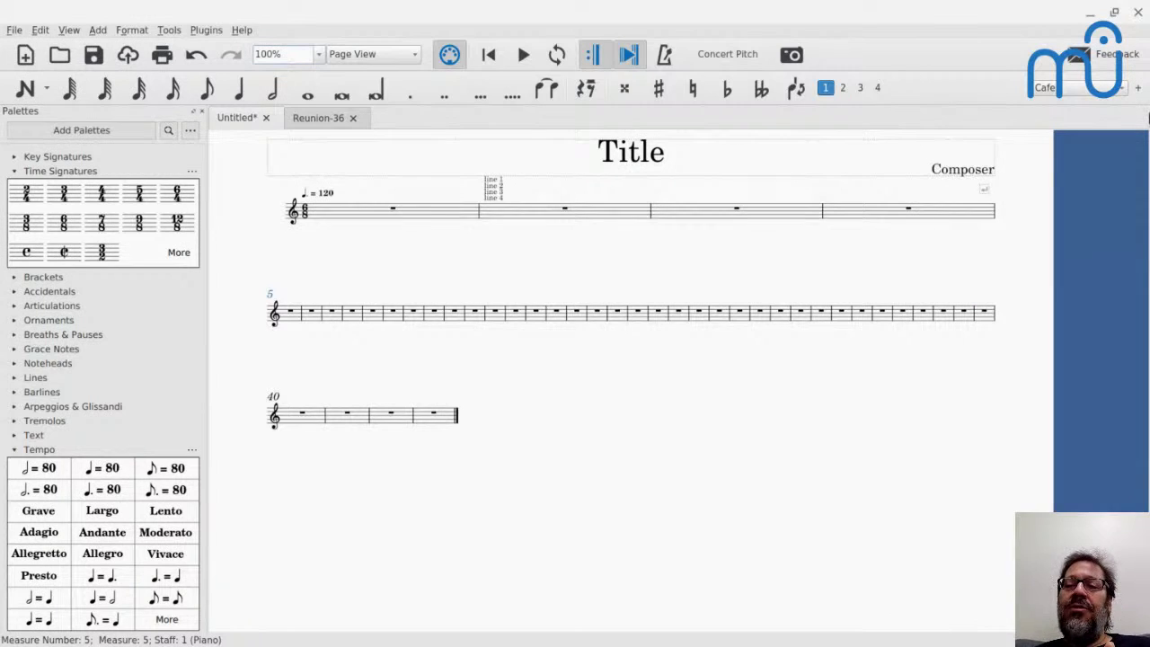
left_click(204, 110)
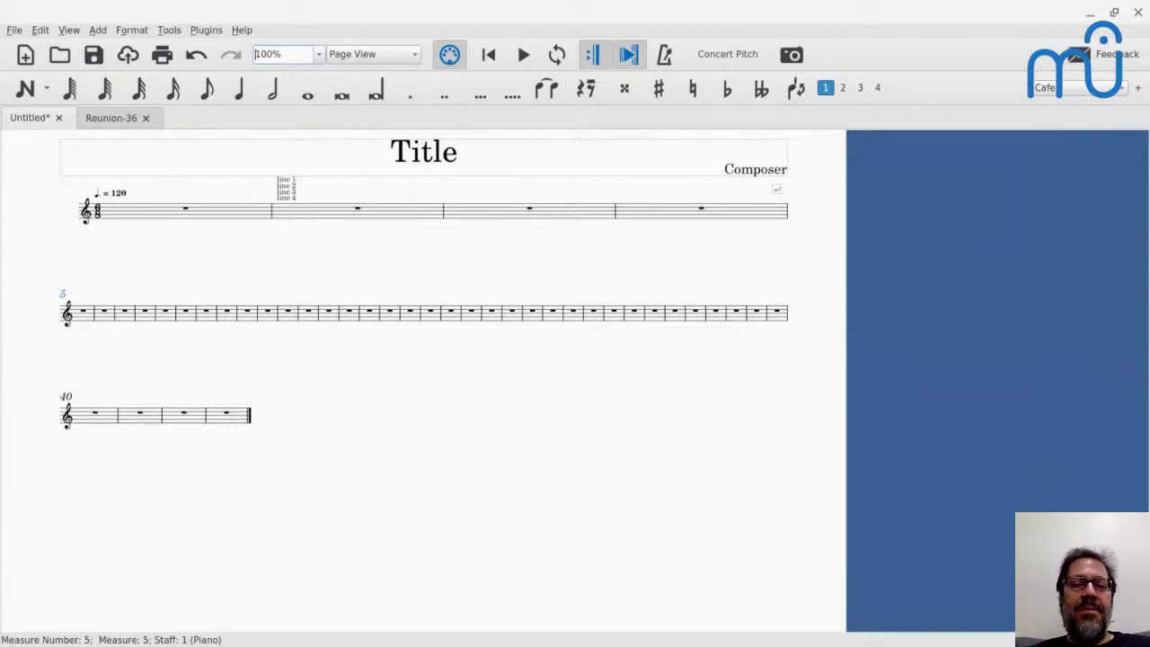
left_click_drag(423, 390, 479, 459)
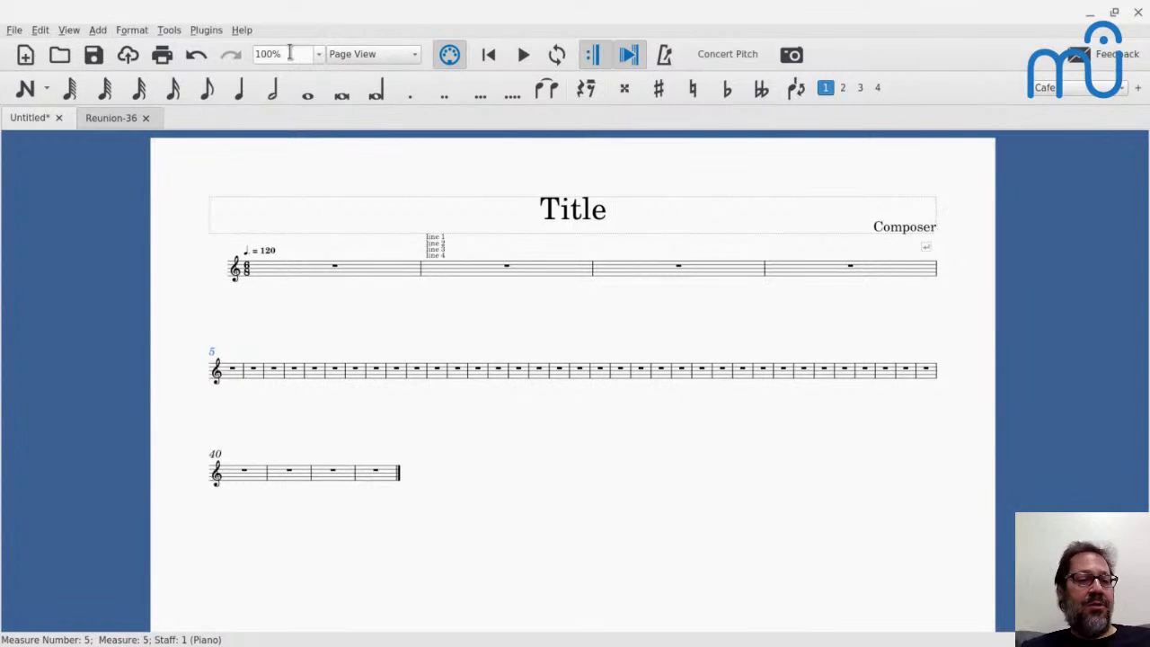
Turn on eighth-note swing in the score style settings of the 6/8 score
left_click(131, 32)
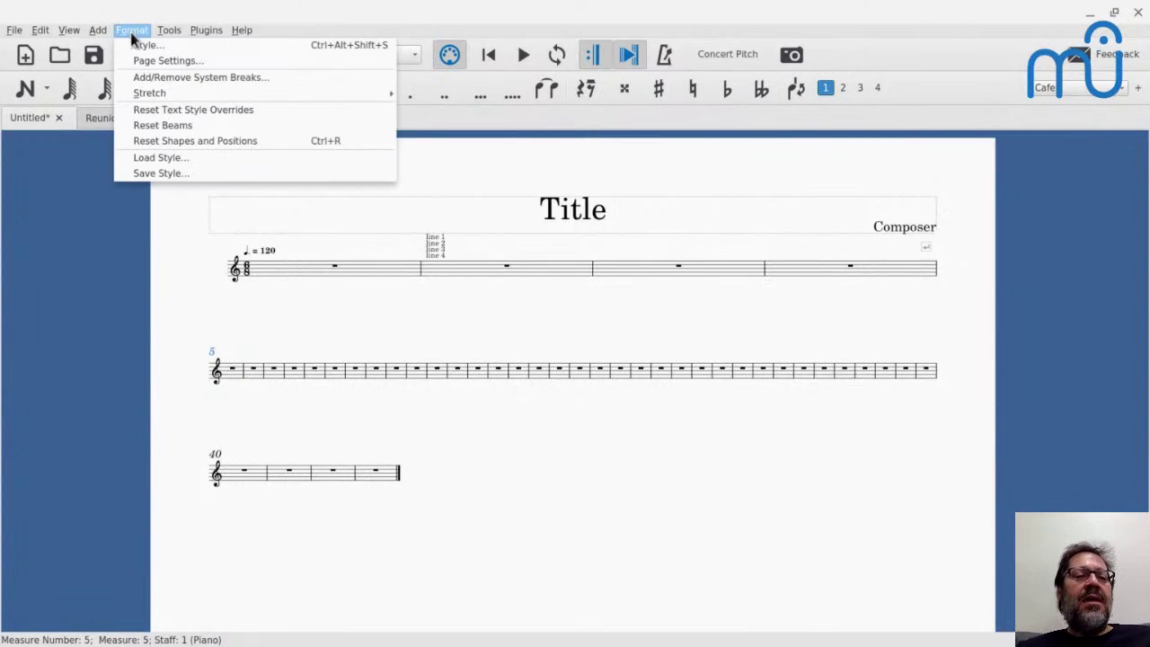
left_click(141, 45)
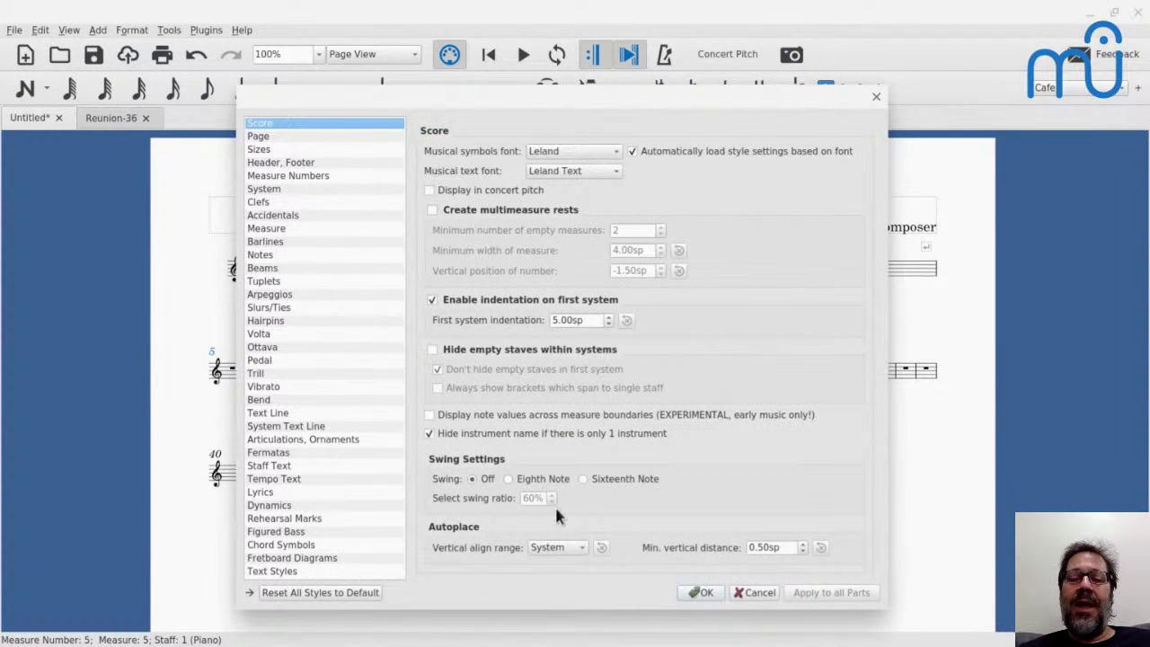
left_click(509, 481)
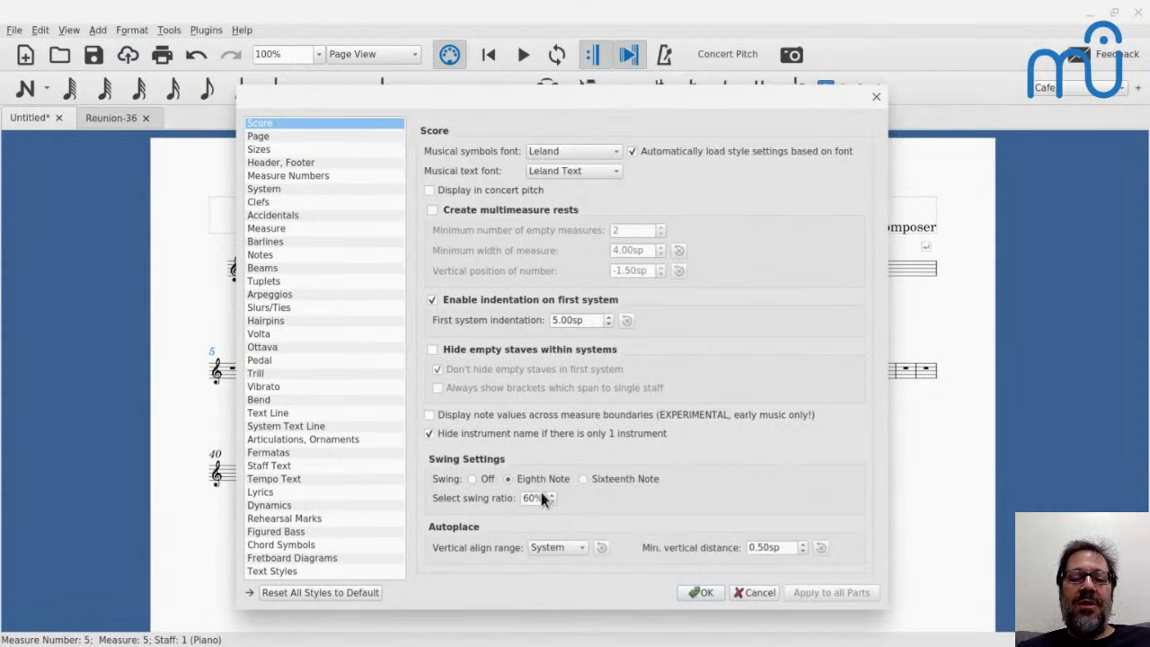
left_click(690, 593)
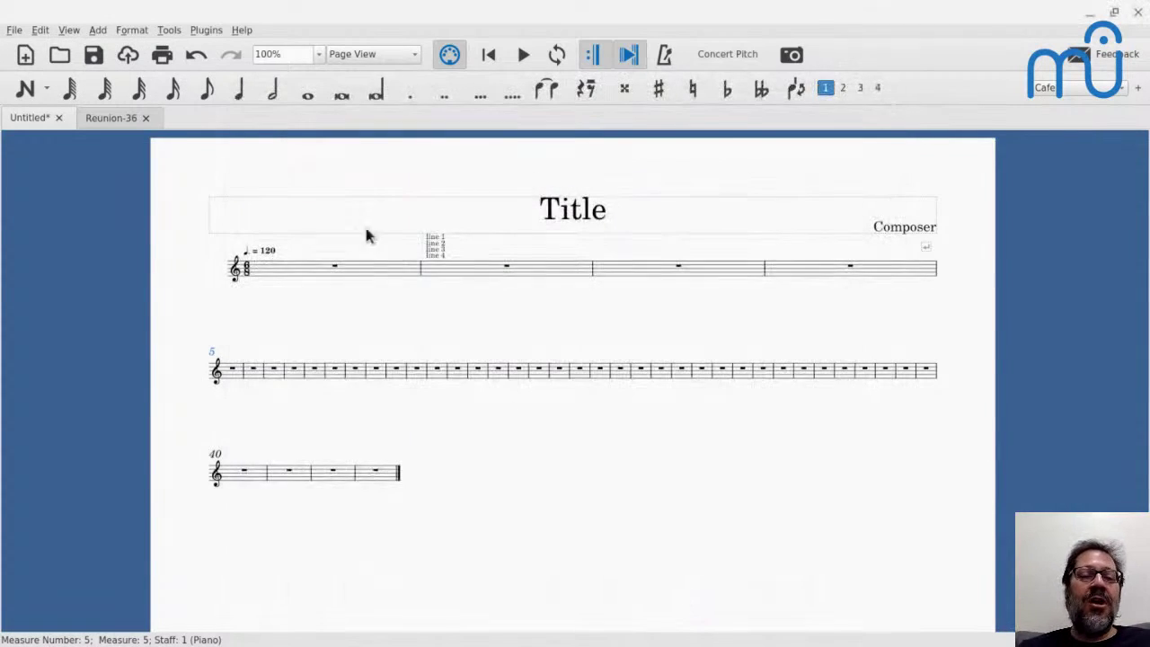
Enter the eighth notes C D E F G F E D C D E F G from measure 1 of the 6/8 score
left_click(321, 282)
key("n")
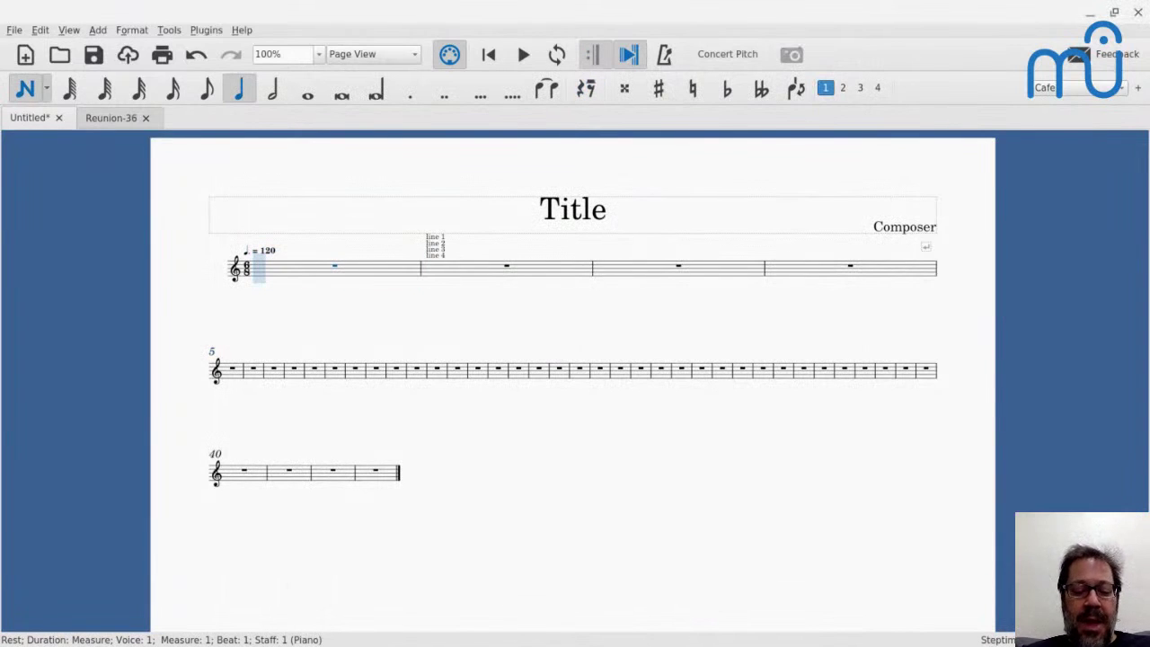
key("4")
key("c")
key("d")
key("e")
key("f")
key("g")
key("f")
key("e")
key("d")
key("c")
key("d")
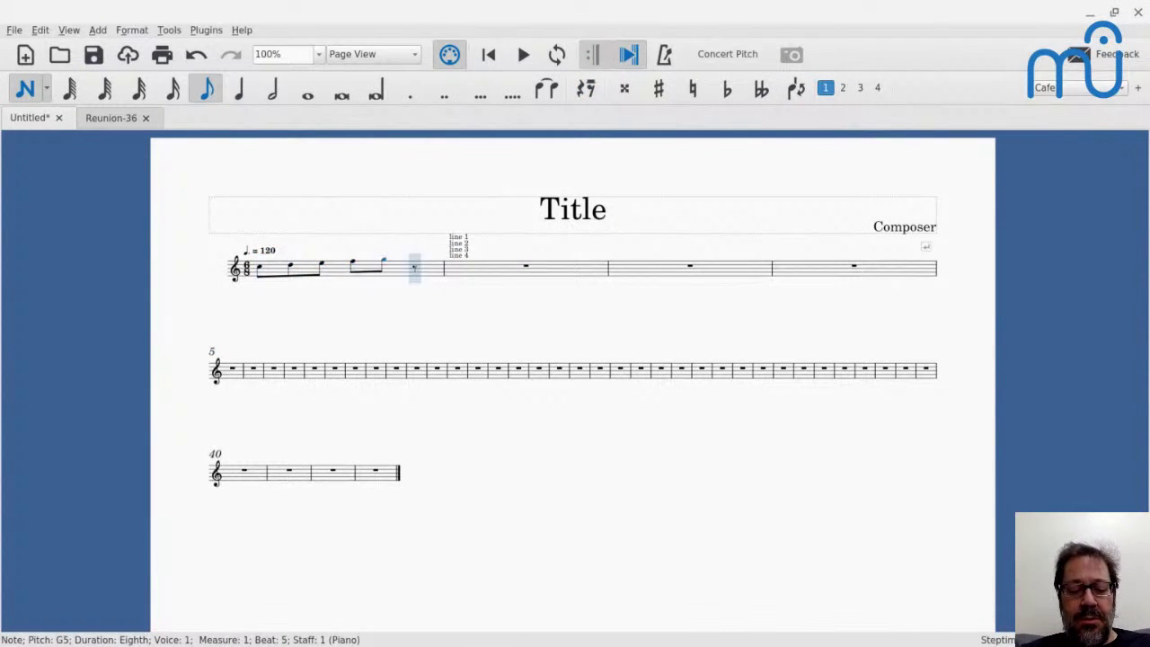
key("e")
key("f")
key("g")
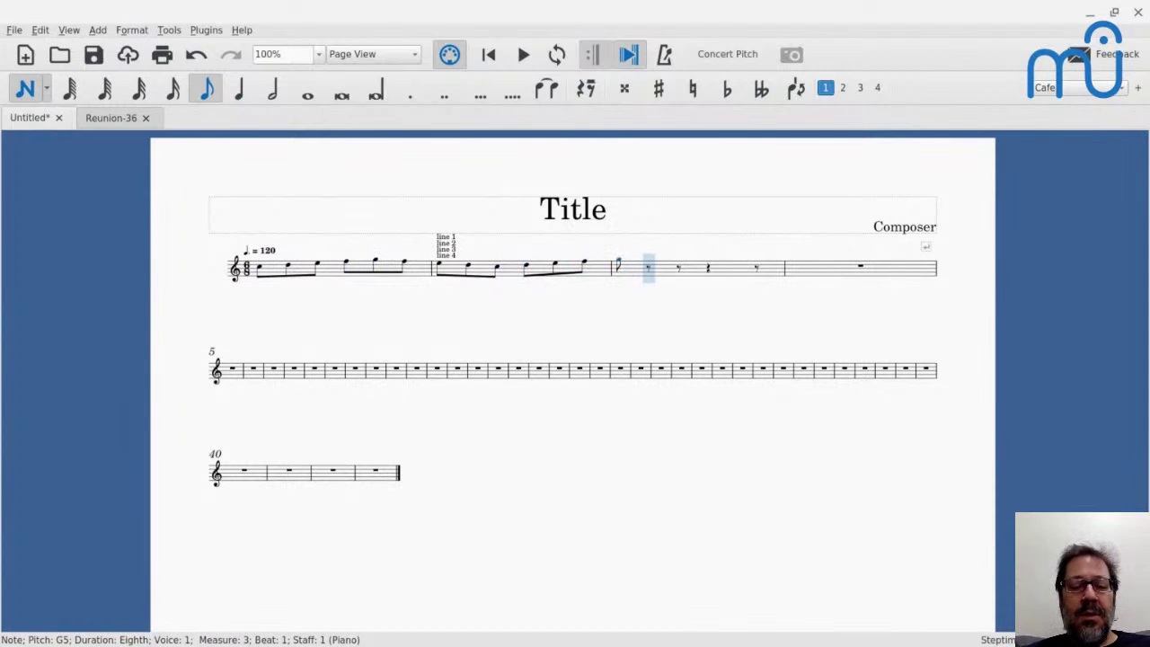
key("Escape")
Undo all edits to the score, back to the empty 4/4 measures with no tempo or staff text
key("ctrl+z")
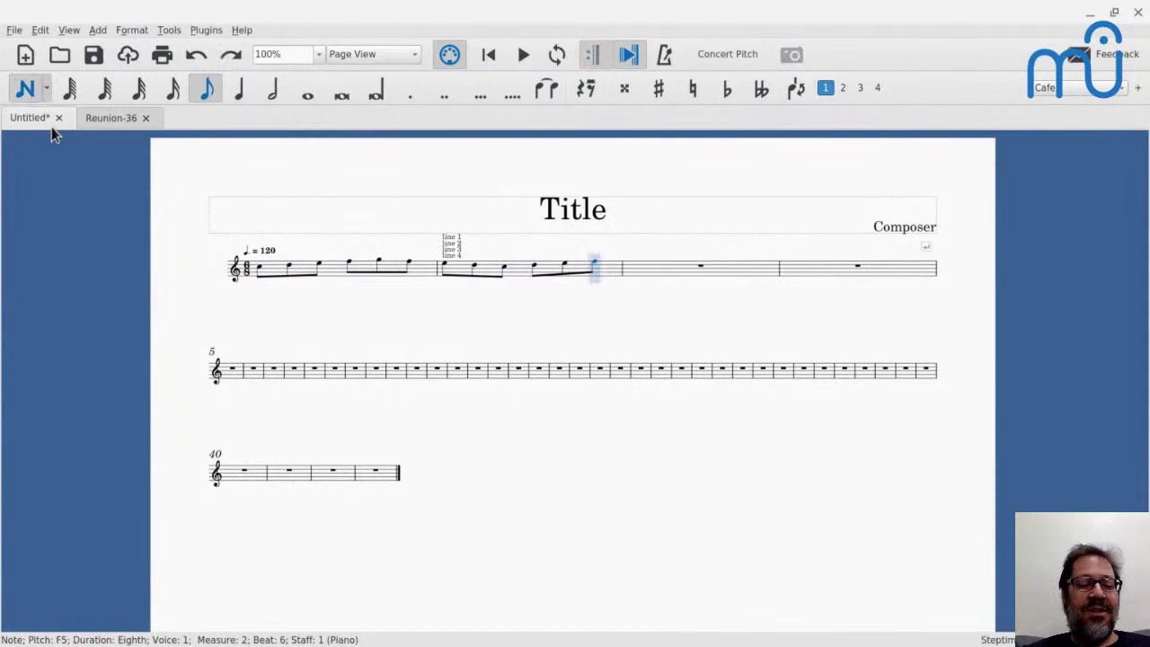
key("ctrl+z")
key("ctrl+z")
key("ctrl+z")
key("ctrl+z")
key("ctrl+z")
key("ctrl+z")
key("ctrl+z")
key("ctrl+z")
key("ctrl+z")
key("ctrl+z")
key("ctrl+z")
key("ctrl+z")
key("ctrl+z")
key("ctrl+z")
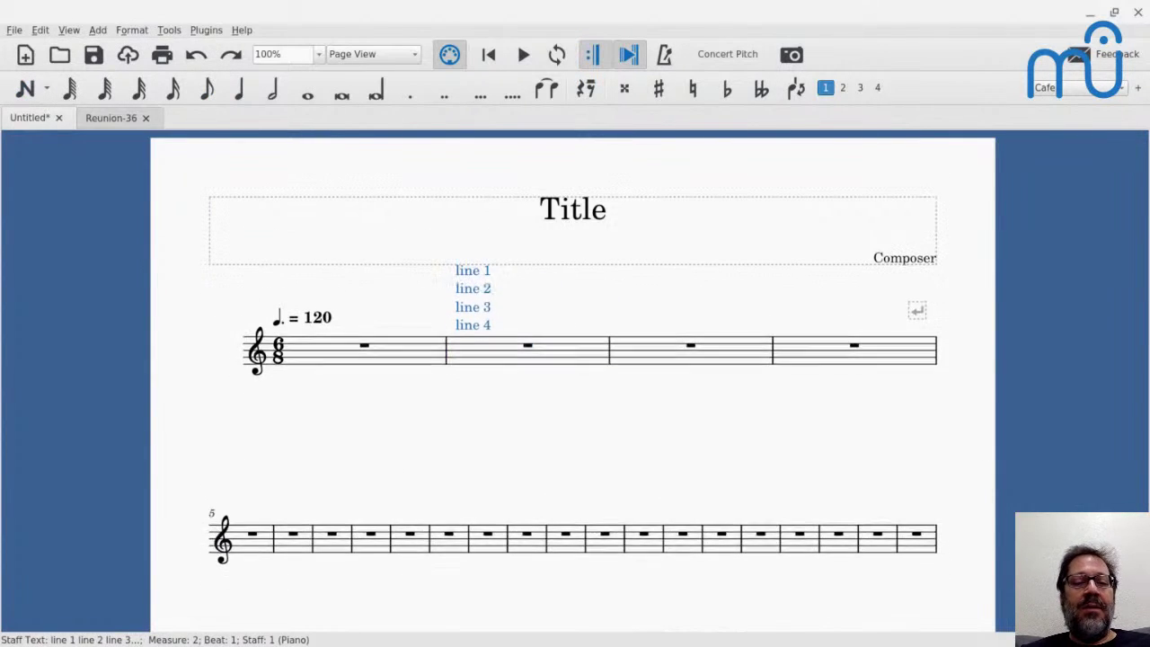
key("ctrl+z")
key("ctrl+z")
key("ctrl+z")
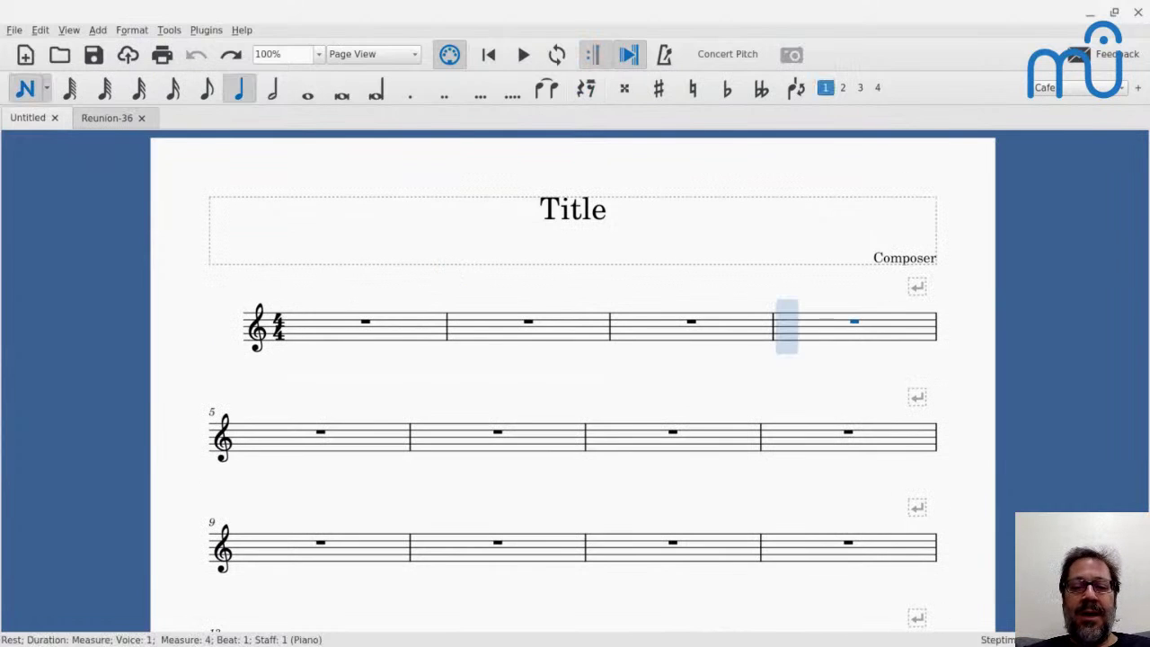
Enter eighth notes C D E F G F E D in measures 1 and 2, ending on an eighth-note C in measure 3
key("Left")
key("Left")
key("Left")
key("4")
key("c")
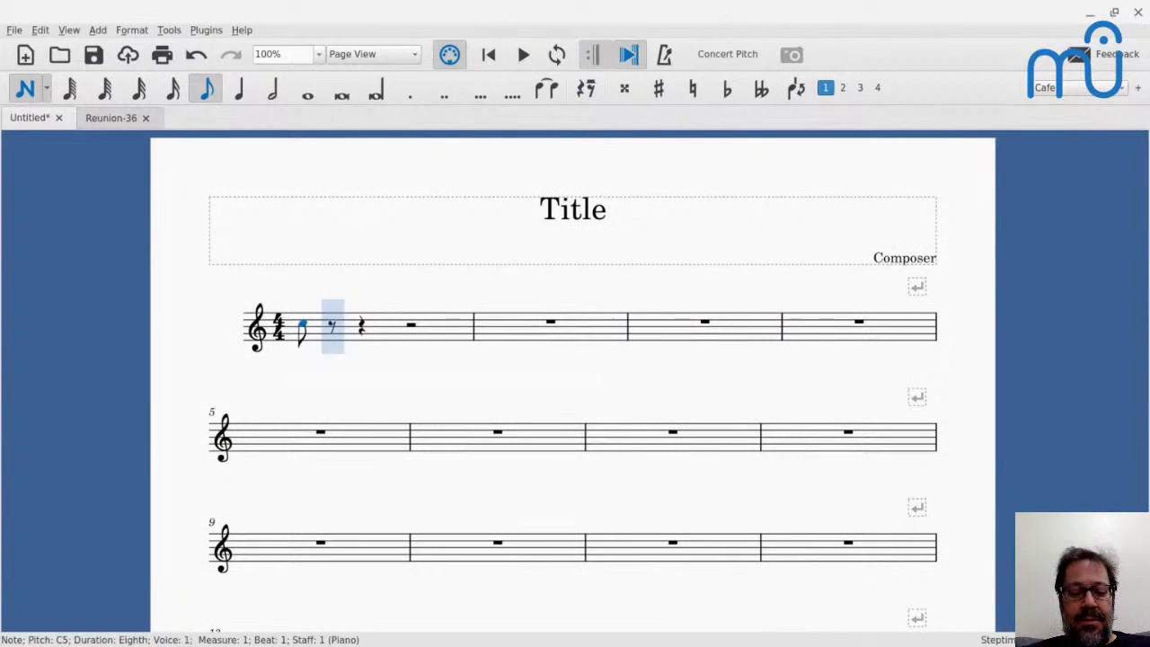
key("d")
key("e")
key("f")
key("g")
key("f")
key("e")
key("d")
key("c")
key("d")
key("e")
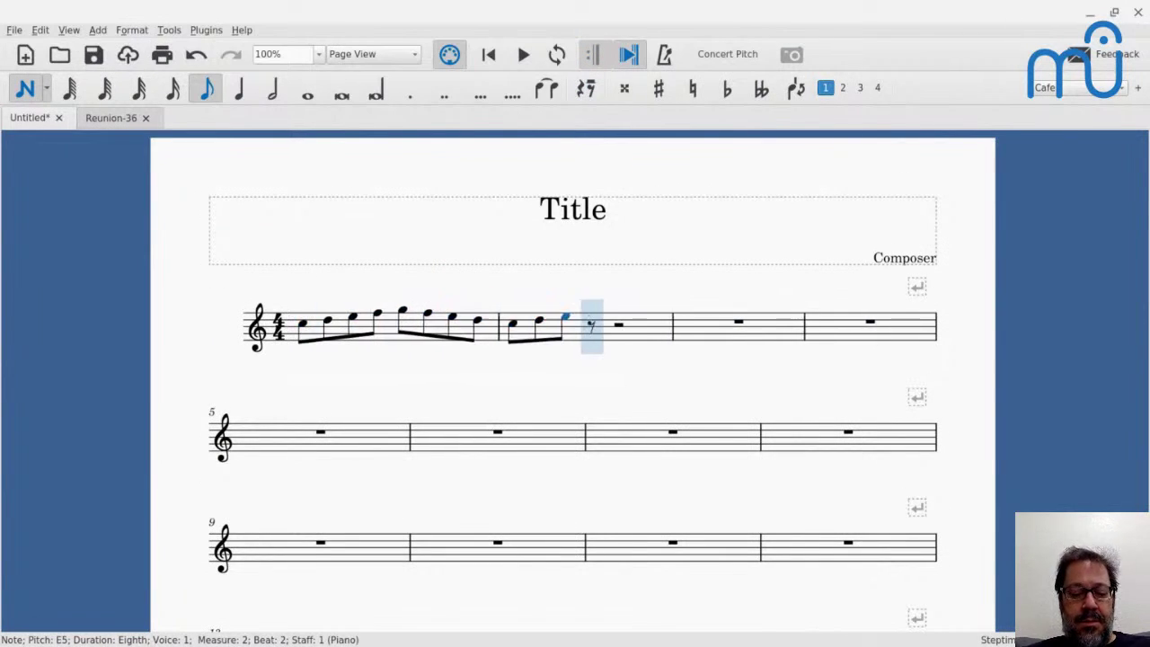
key("f")
key("g")
key("f")
key("e")
key("d")
key("c")
key("Escape")
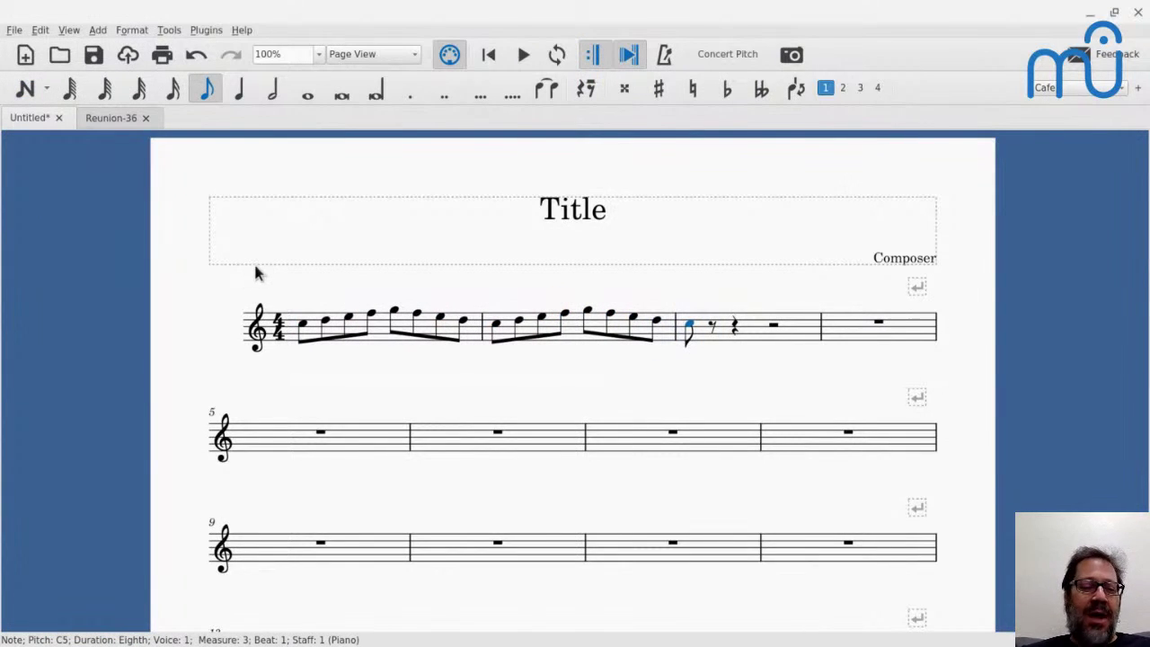
Play back the eighth notes from the first note of measure 1 without swing
left_click(303, 327)
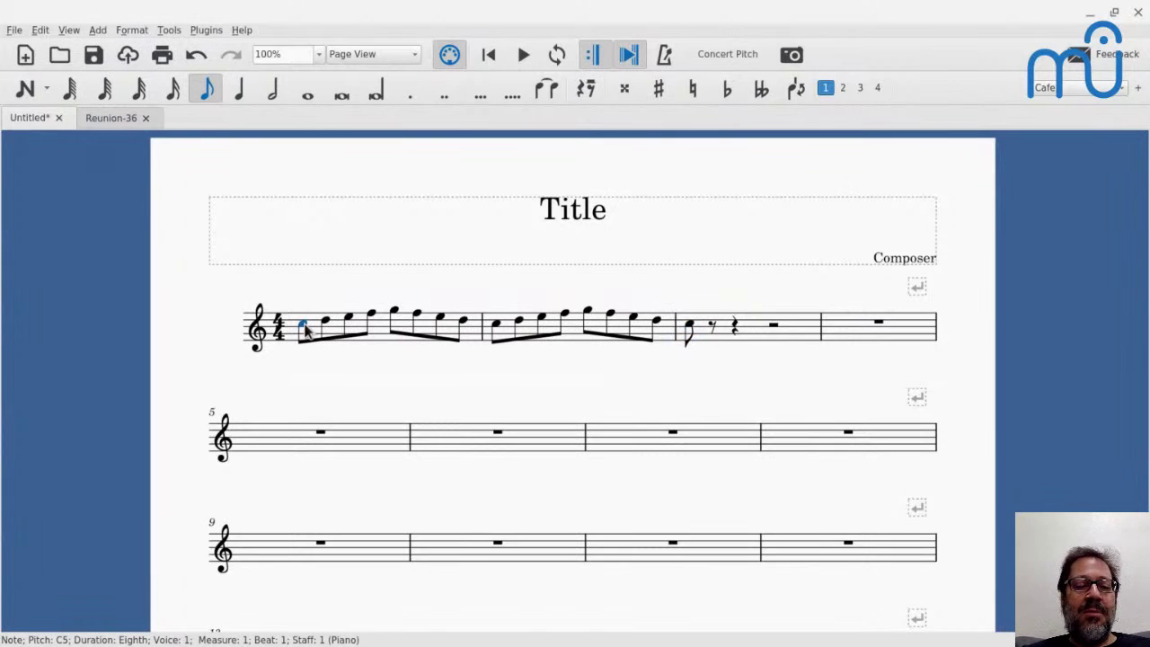
key("space")
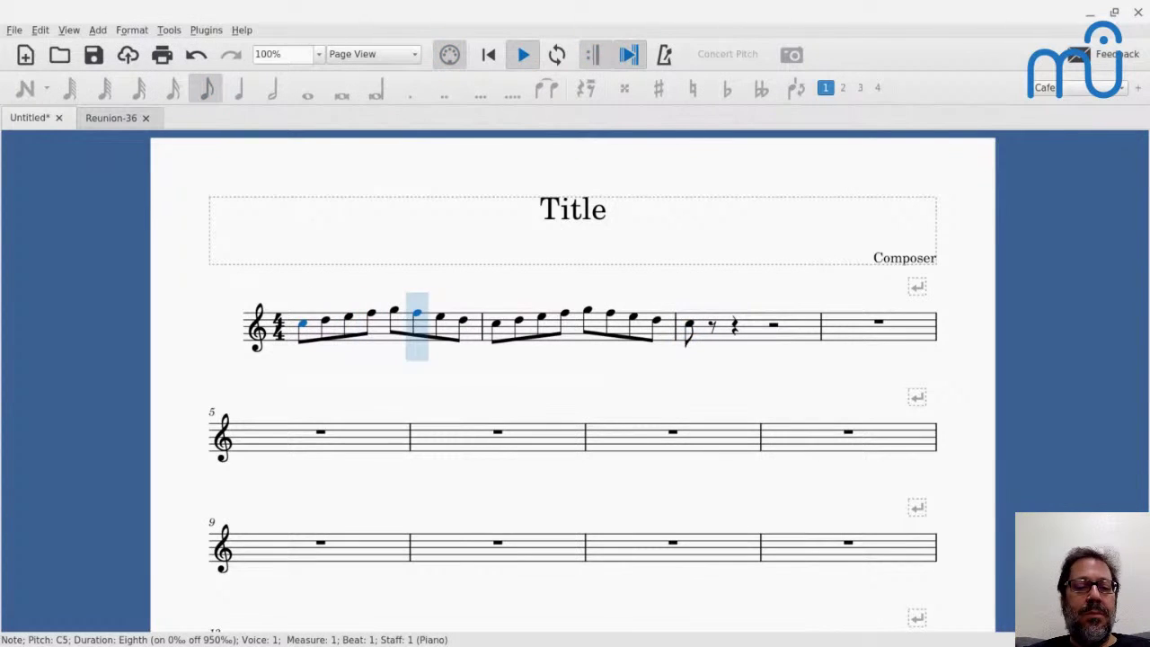
key("space")
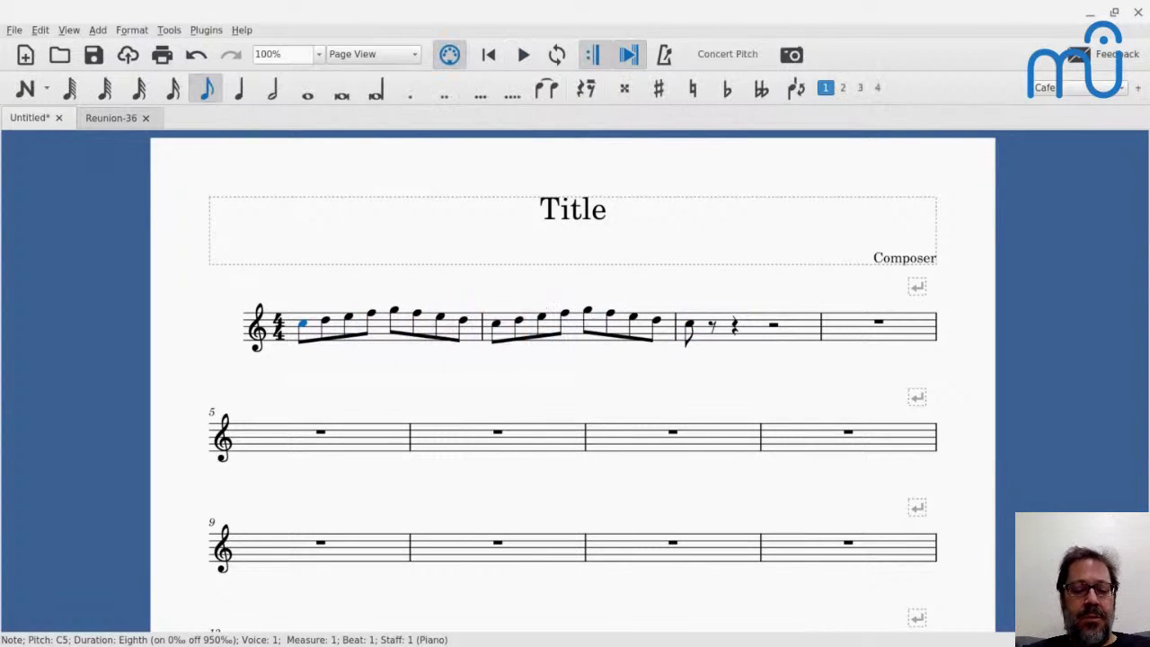
Turn on eighth-note swing in the score style settings and play back the start of measure 1
key("alt+o")
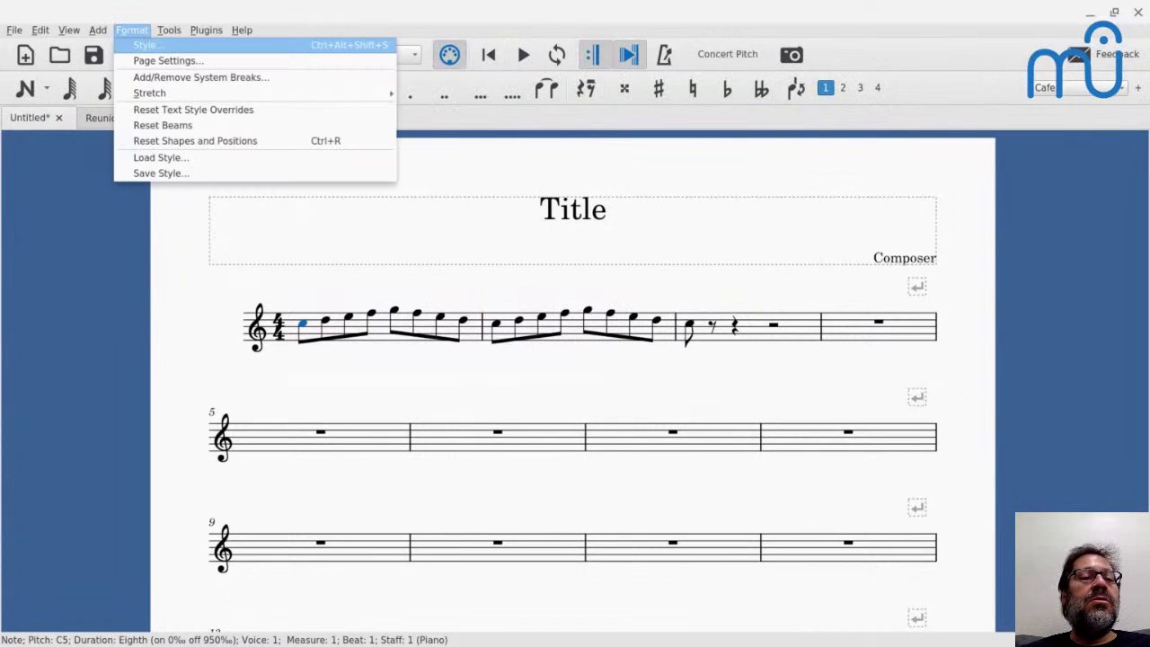
key("Return")
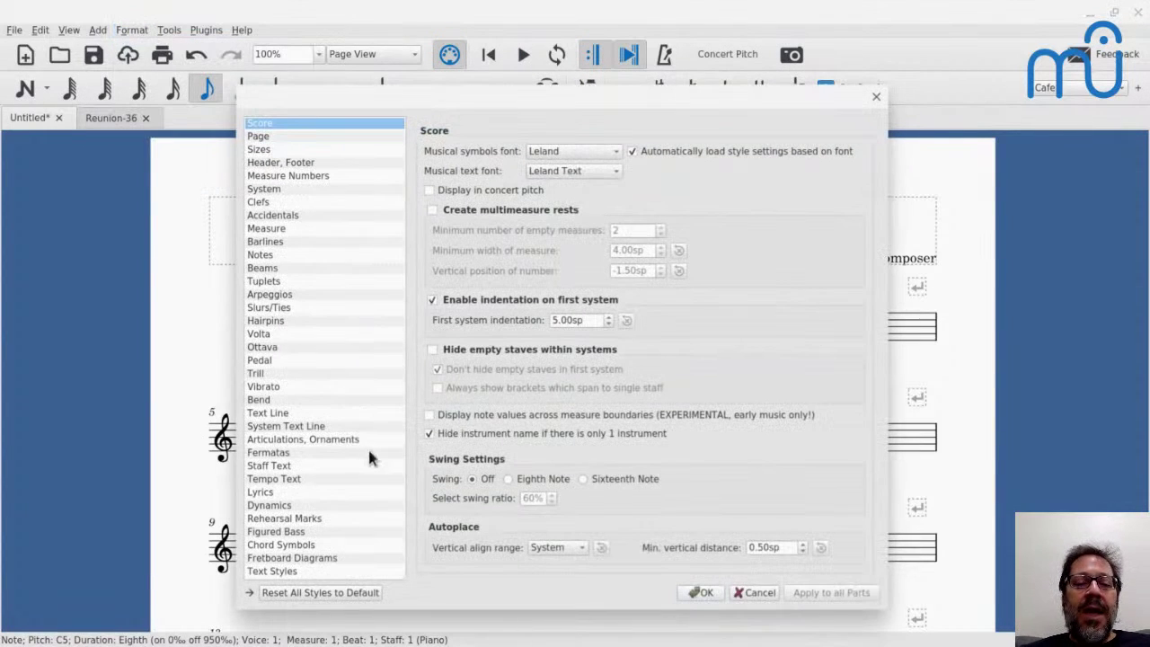
left_click(509, 479)
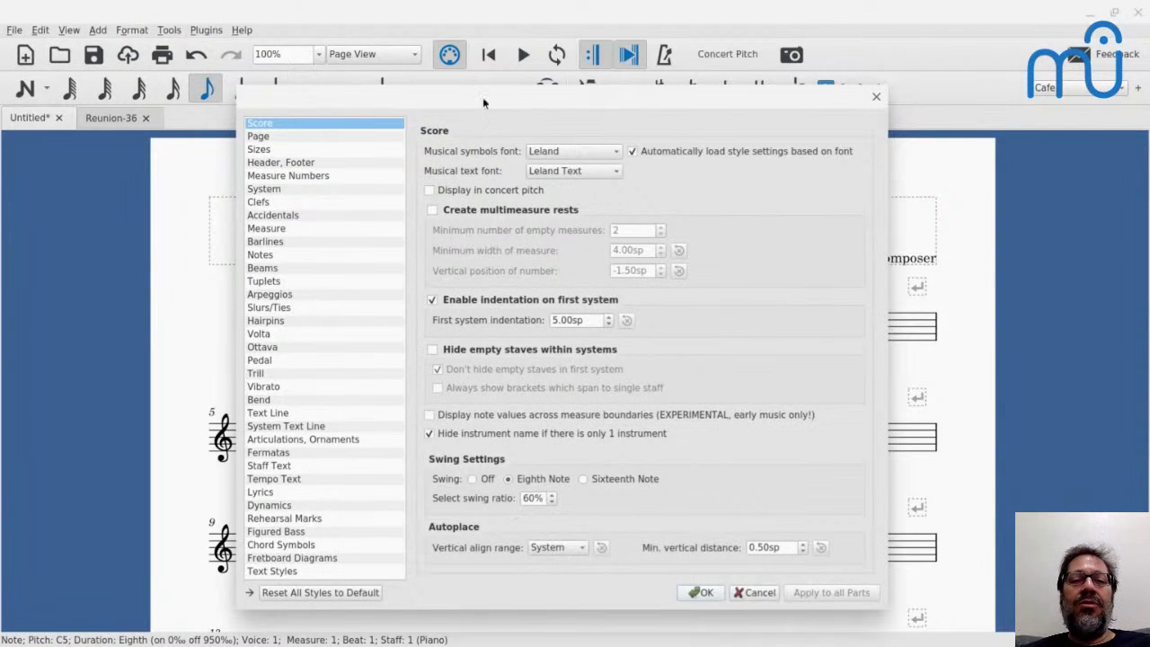
left_click_drag(483, 97, 651, 93)
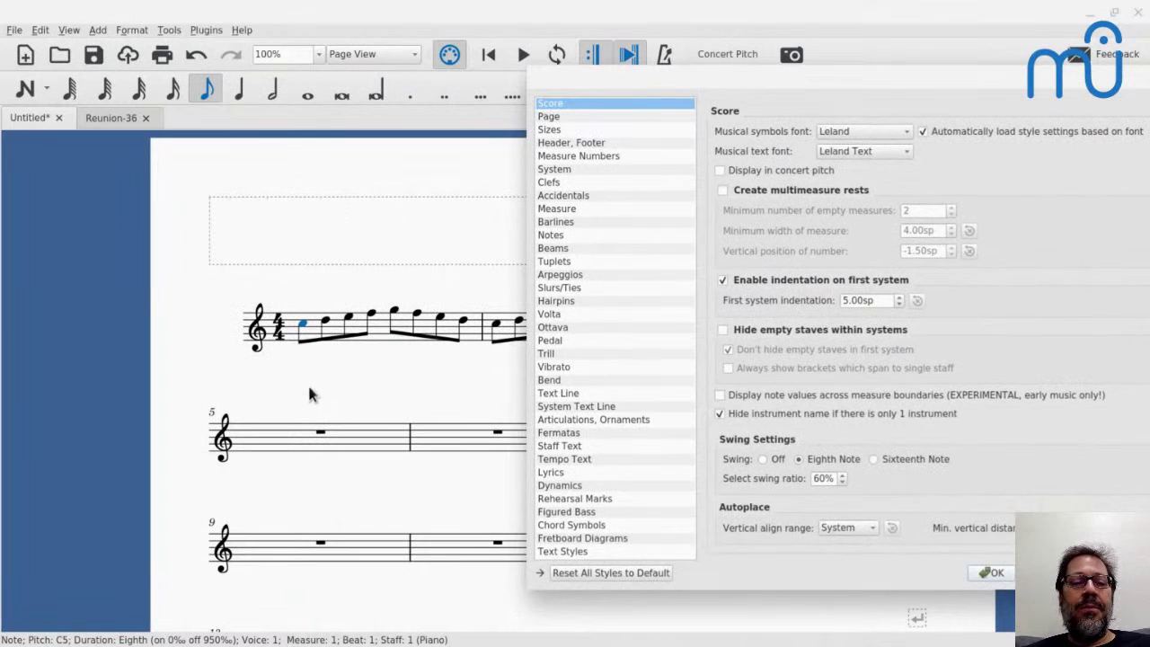
key("space")
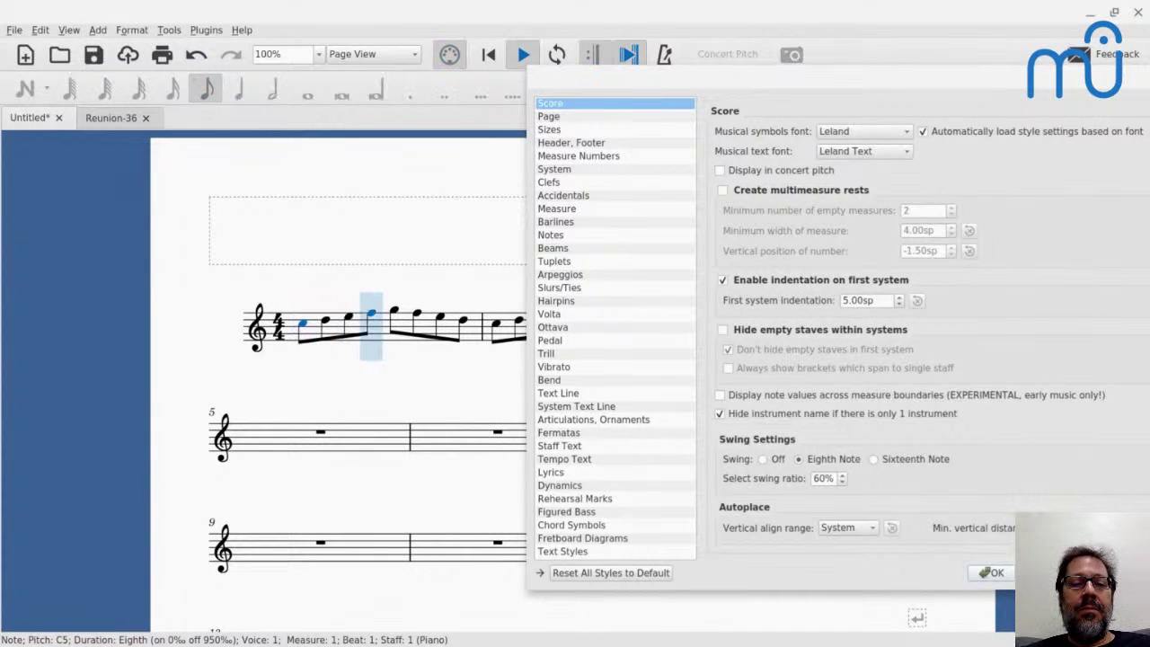
key("space")
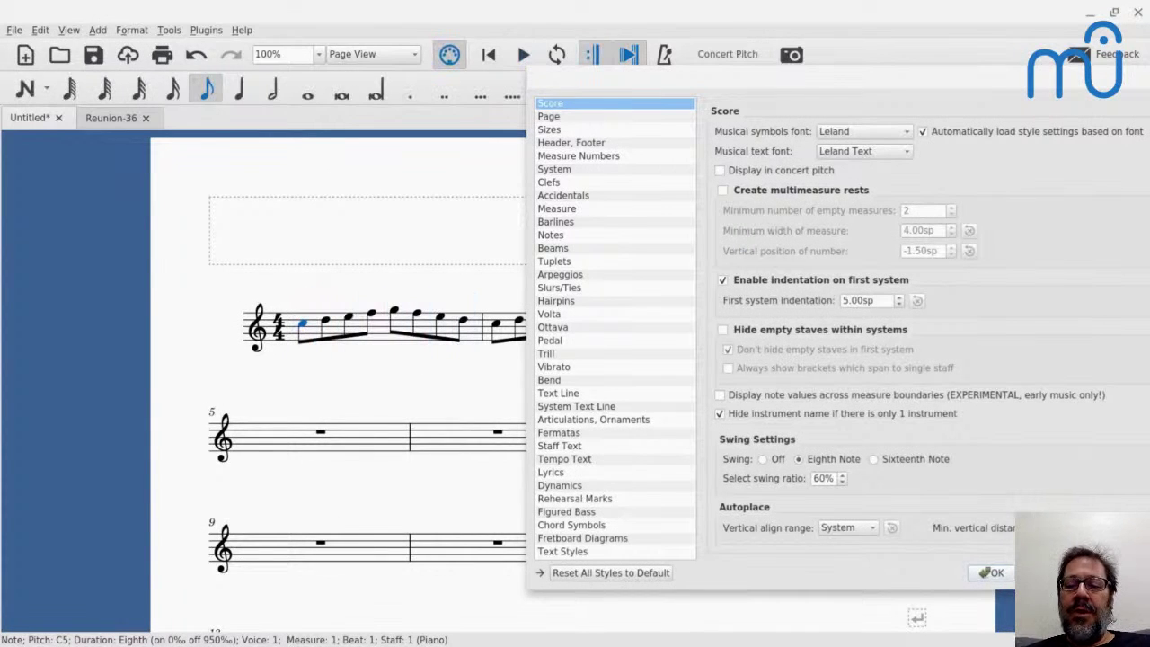
Set the swing ratio to 75%, play back the opening notes and apply the style
double_click(819, 478)
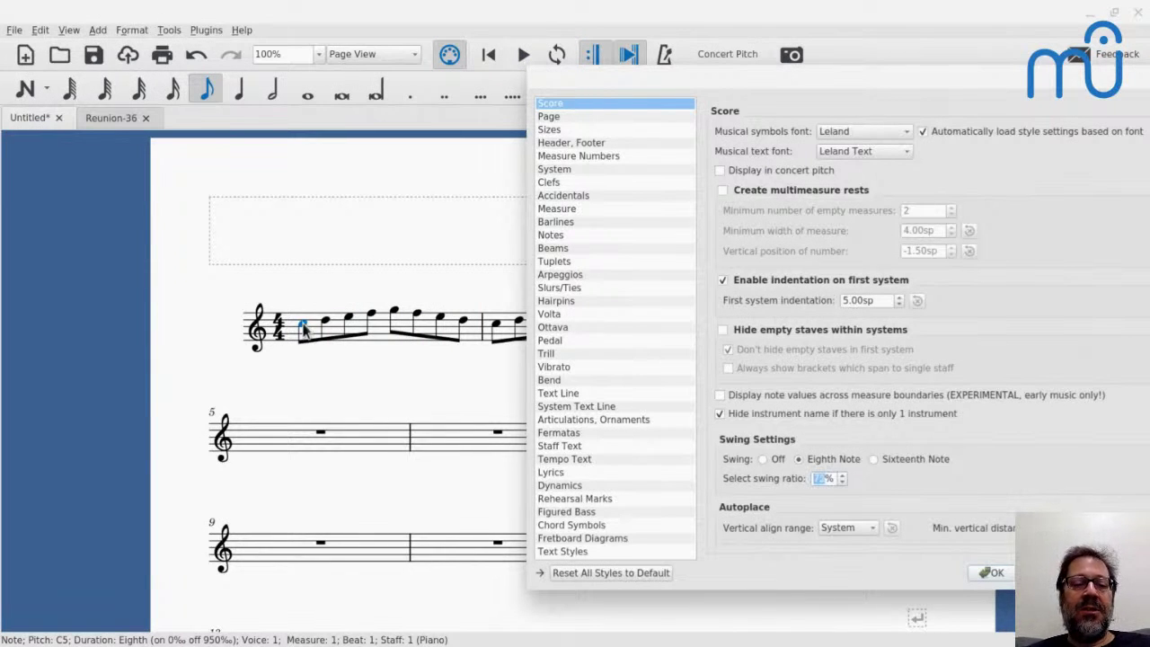
key("space")
key("space")
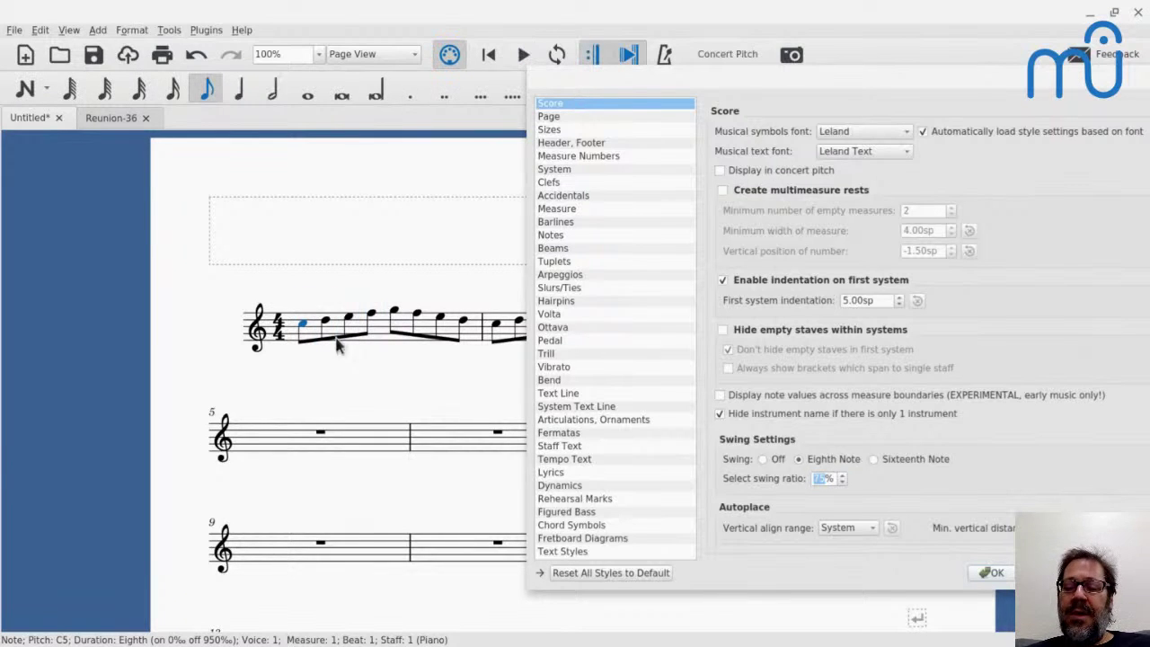
left_click(998, 574)
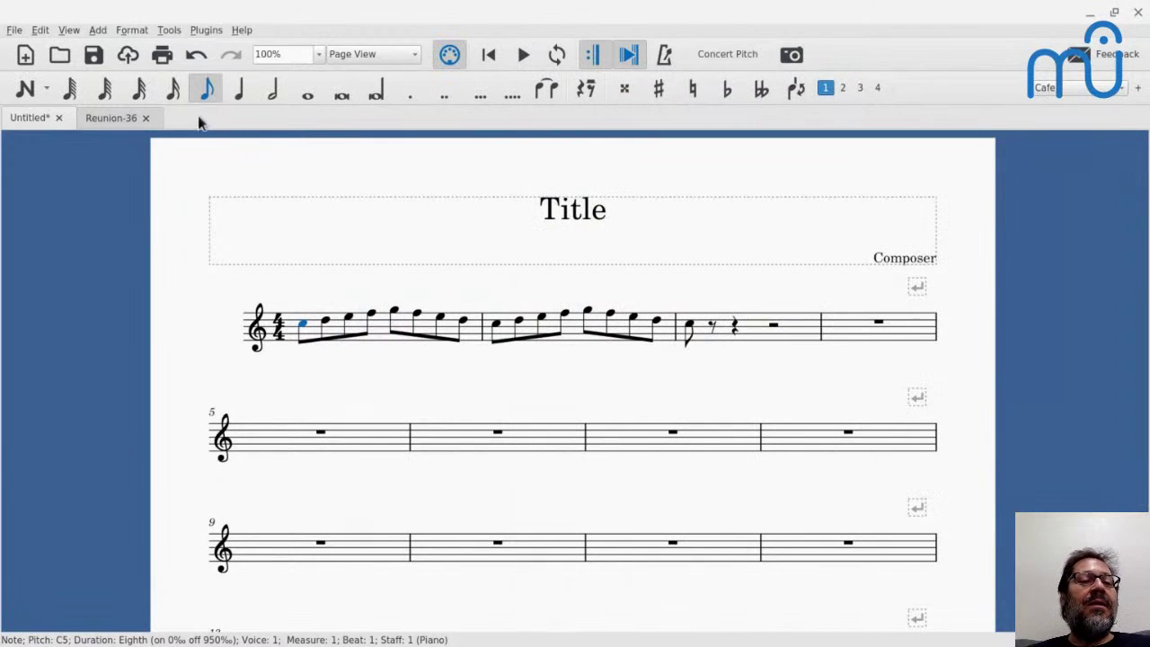
Close the Reunion-36 score and play back the swung eighth notes from measure 1
left_click(146, 117)
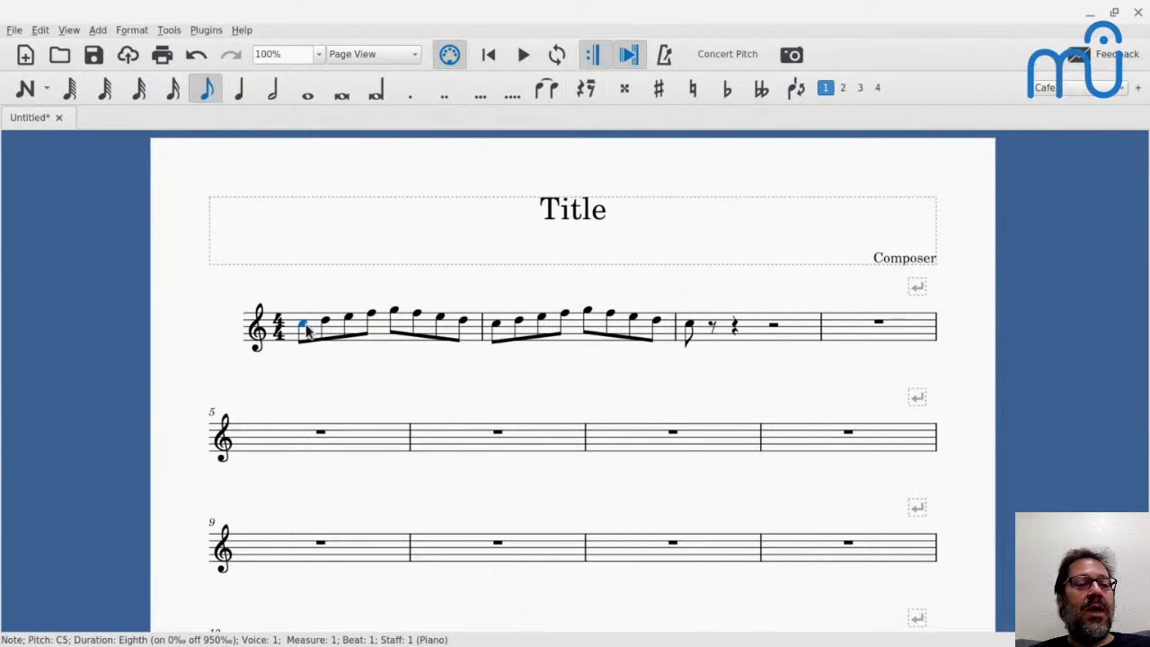
key("space")
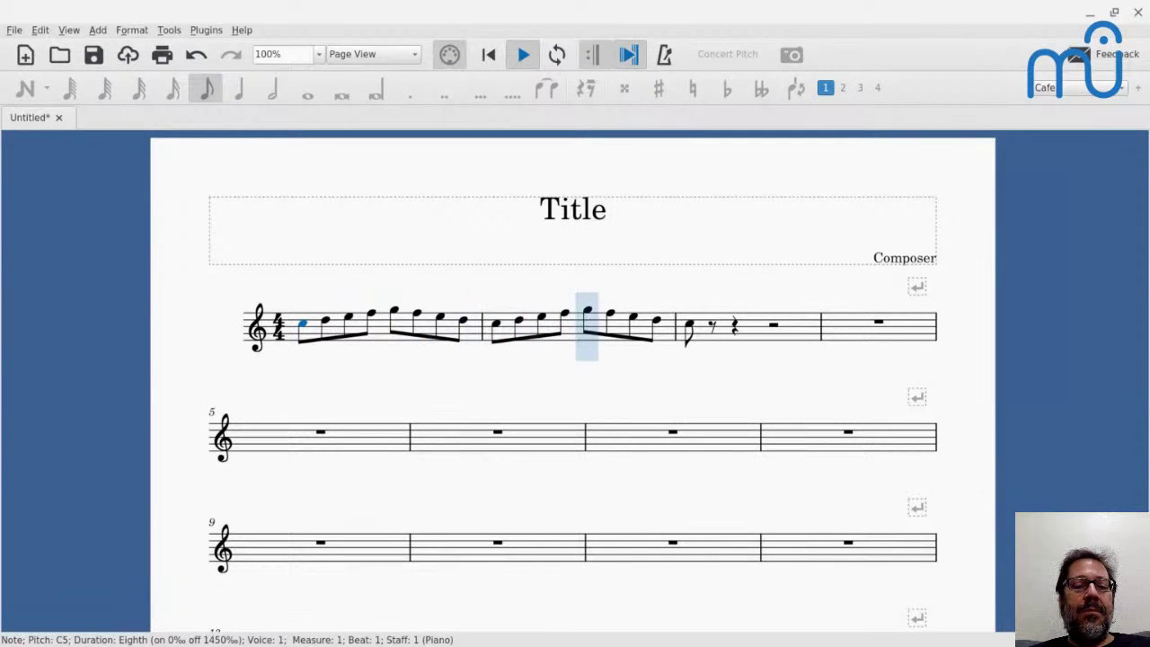
key("space")
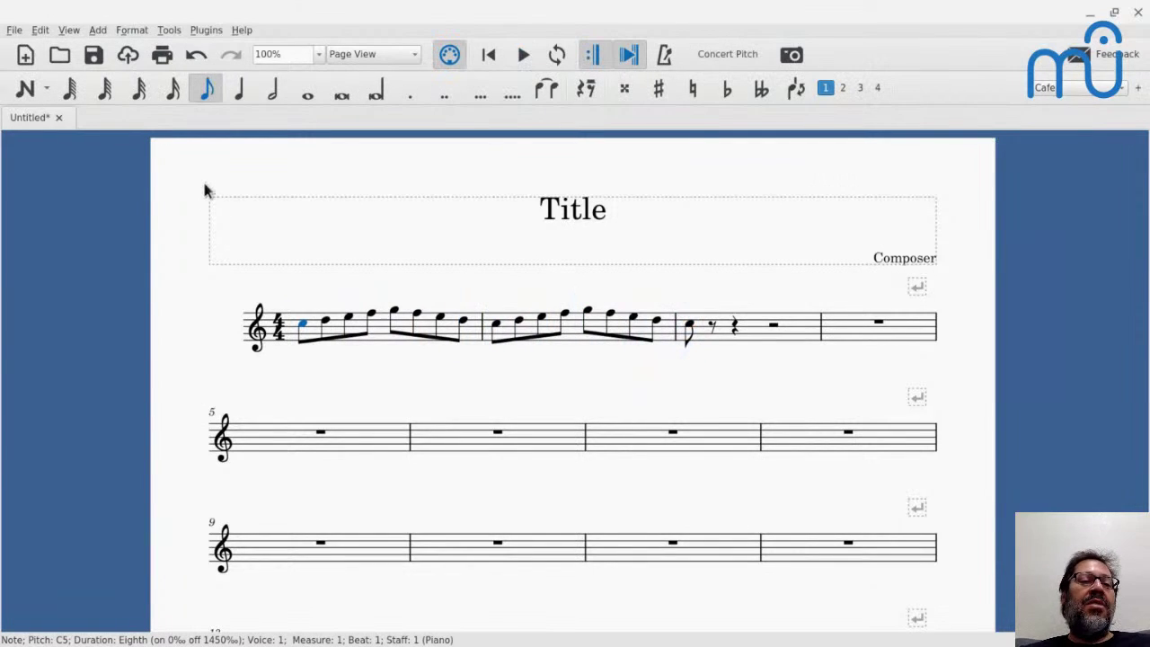
Set the eighth-note swing ratio to 60% in the score style settings and play back the passage from measure 1
left_click(133, 31)
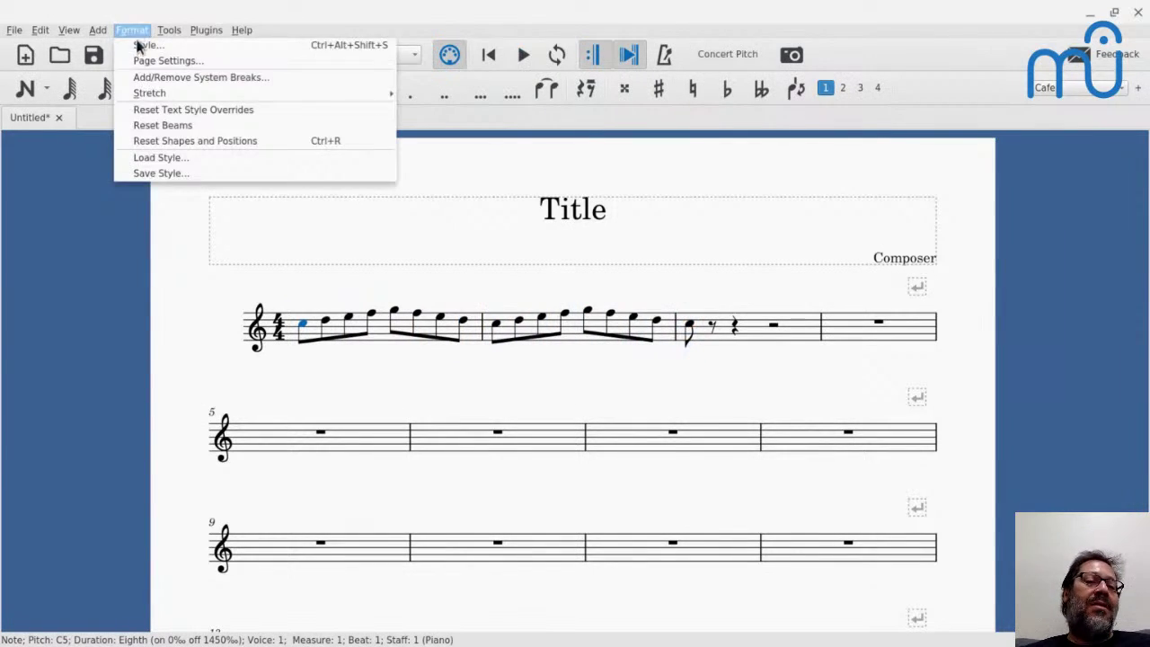
left_click(139, 54)
left_click(526, 477)
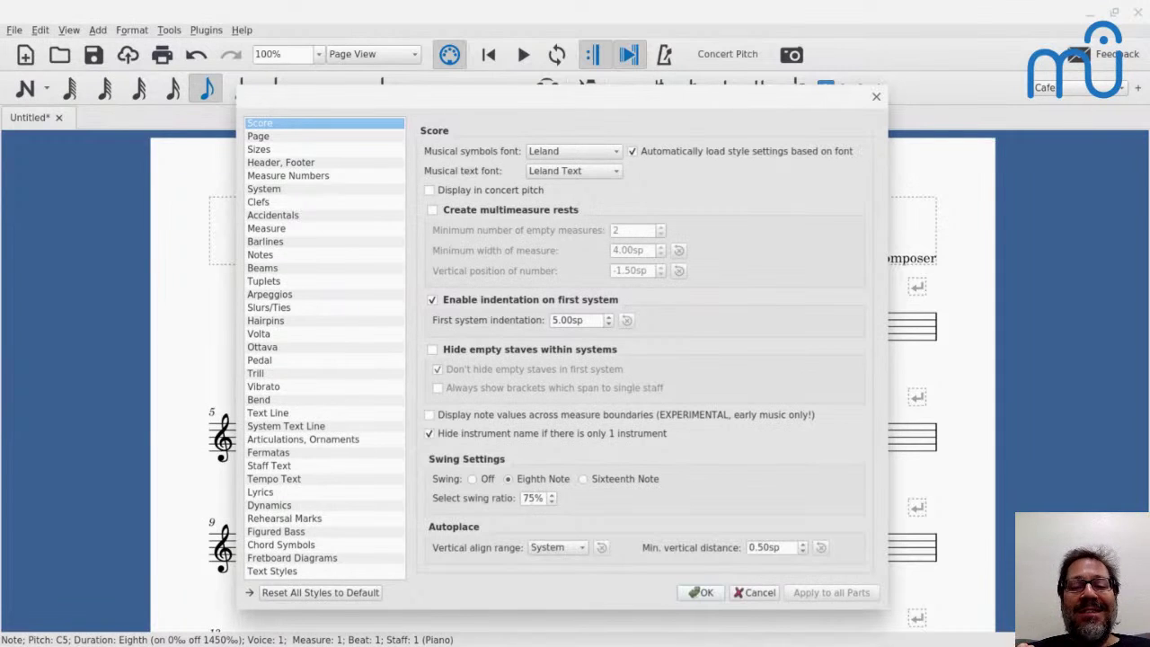
double_click(529, 503)
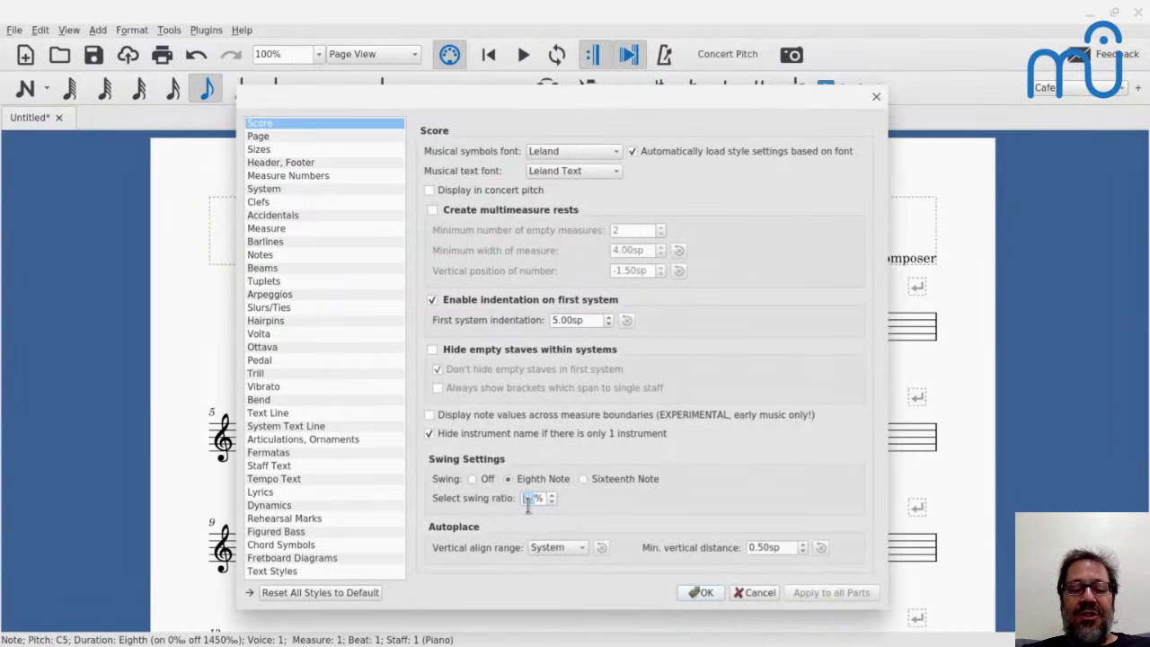
type("6")
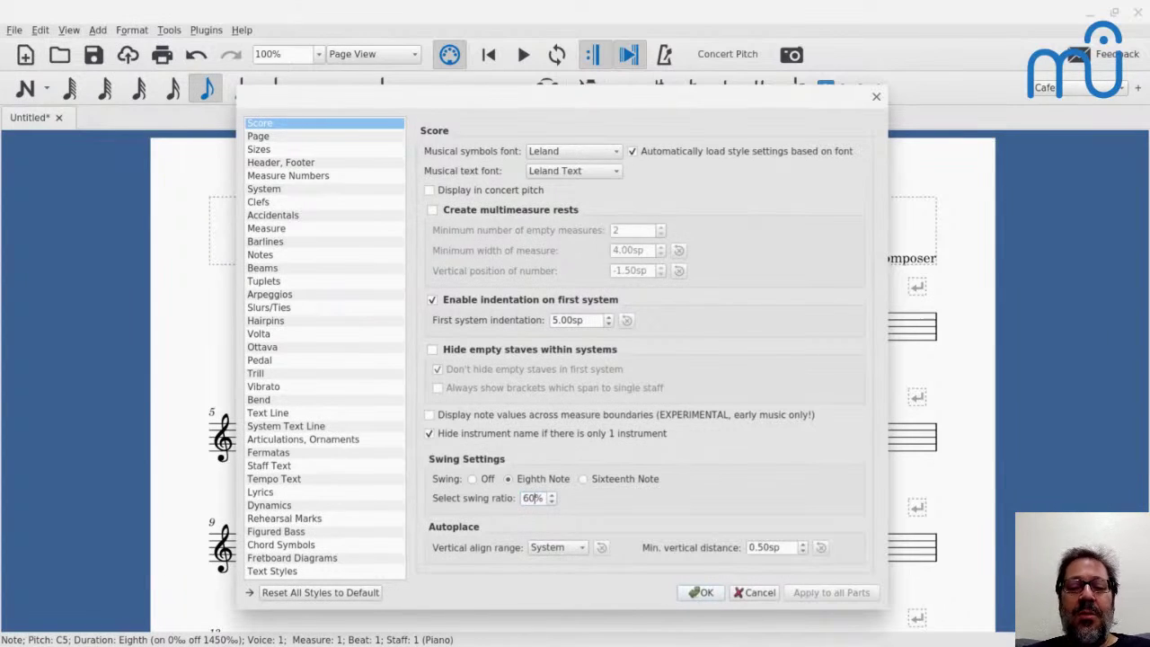
type("0")
left_click(698, 593)
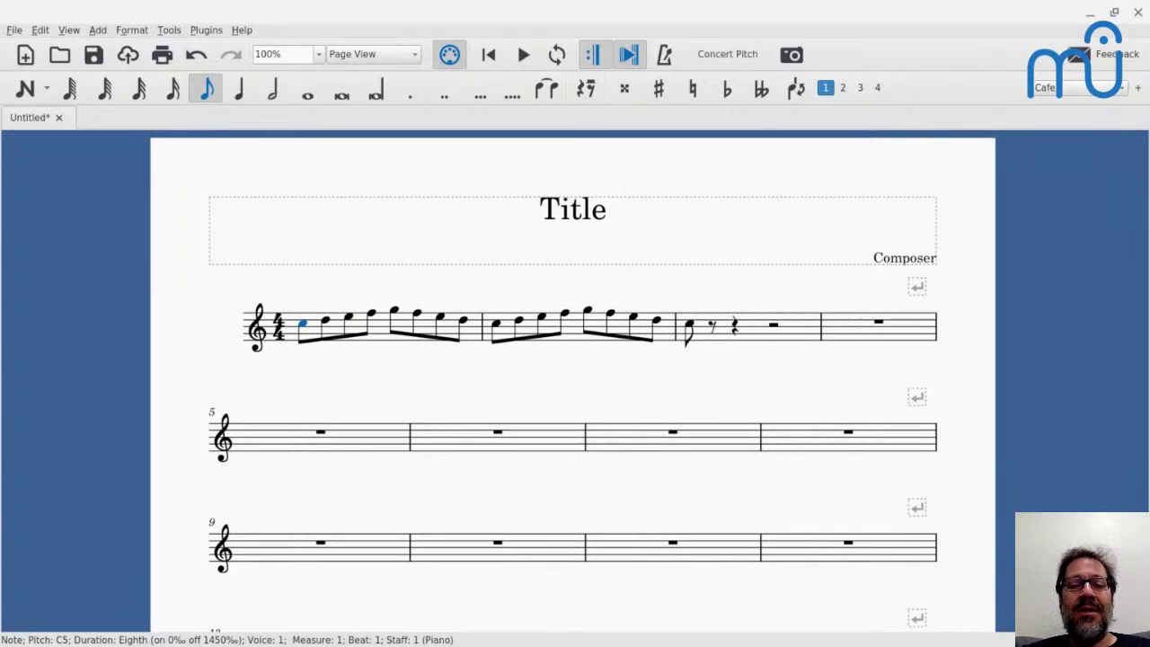
key("space")
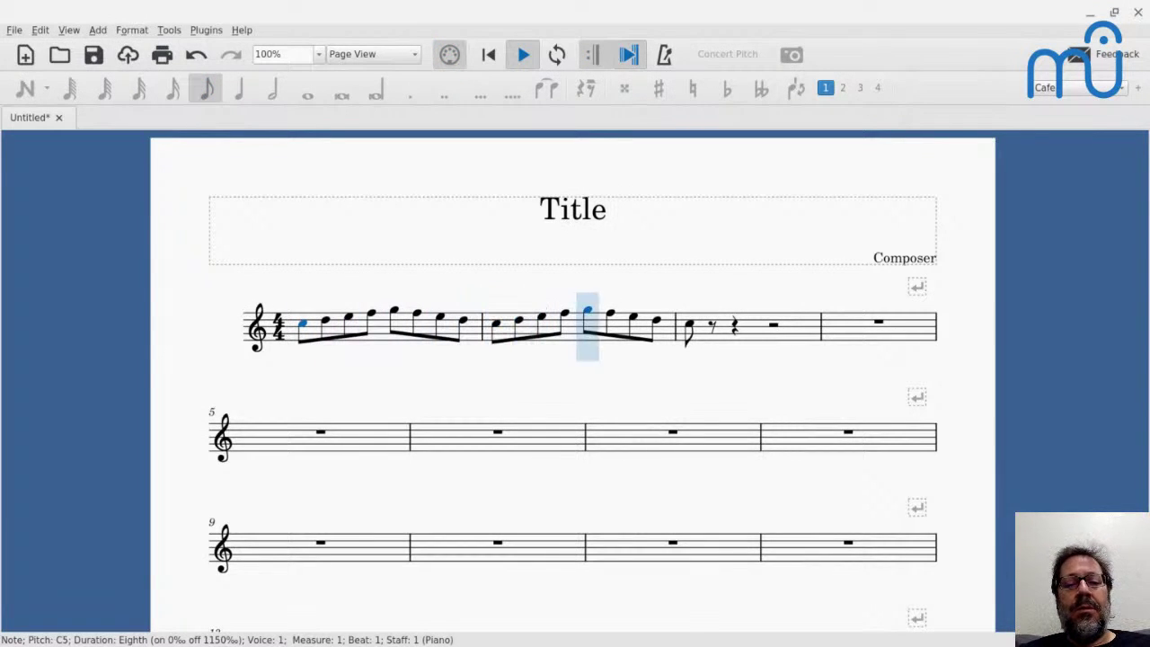
key("space")
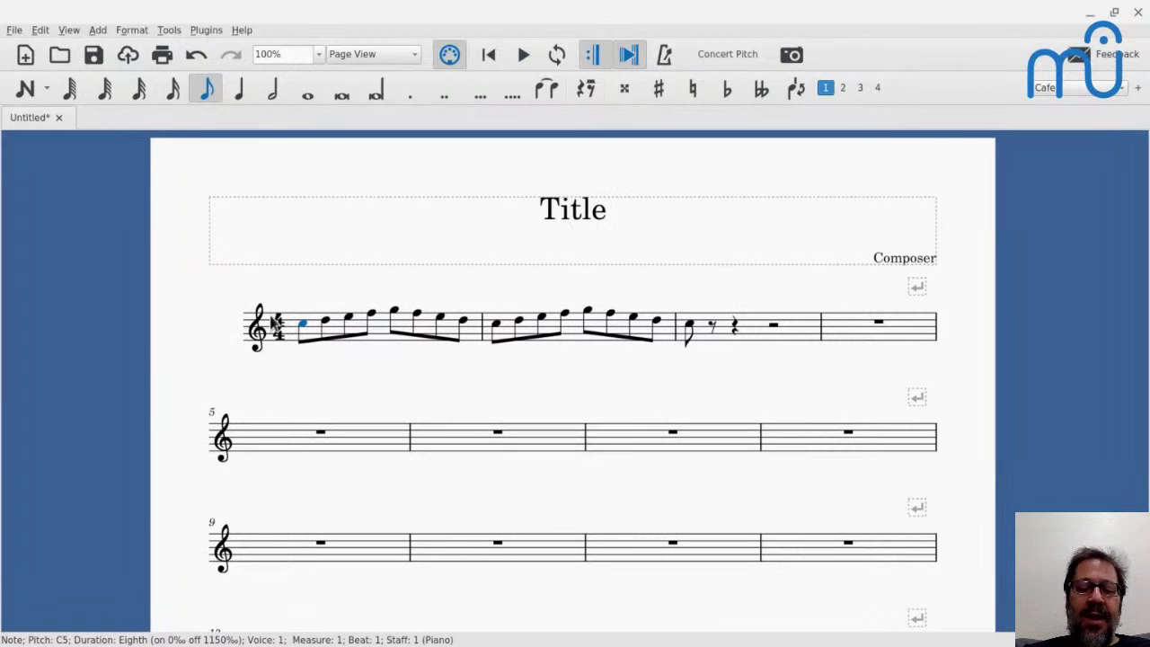
Show the palettes, expand the Text palette and select the first note of measure 1
left_click(72, 32)
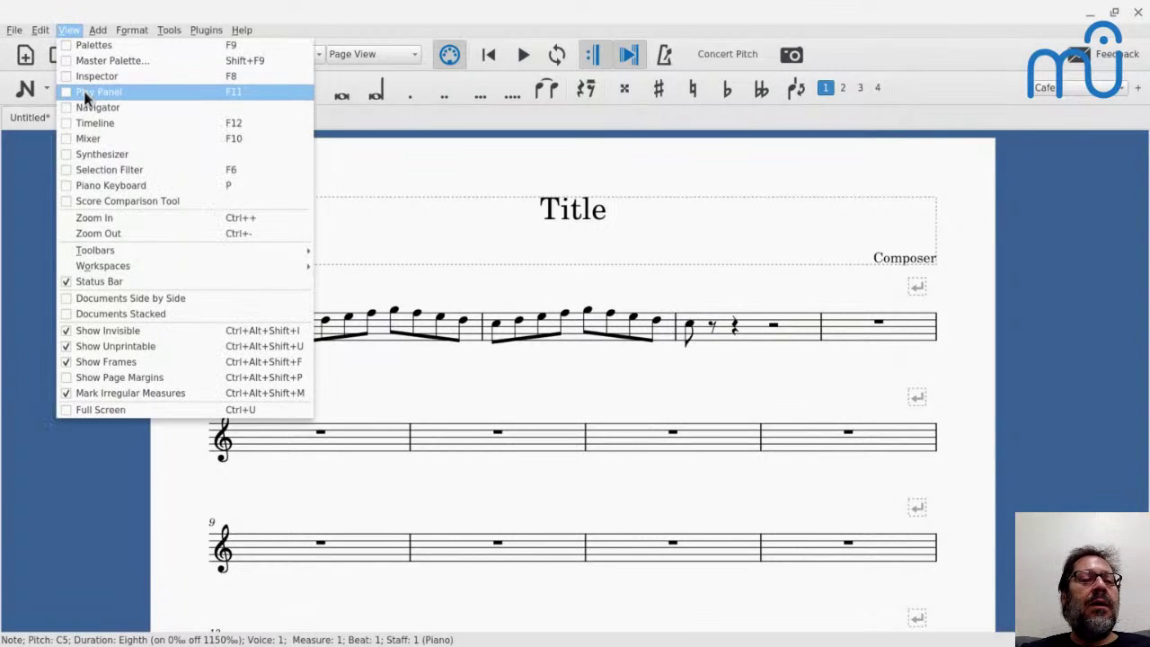
left_click(77, 45)
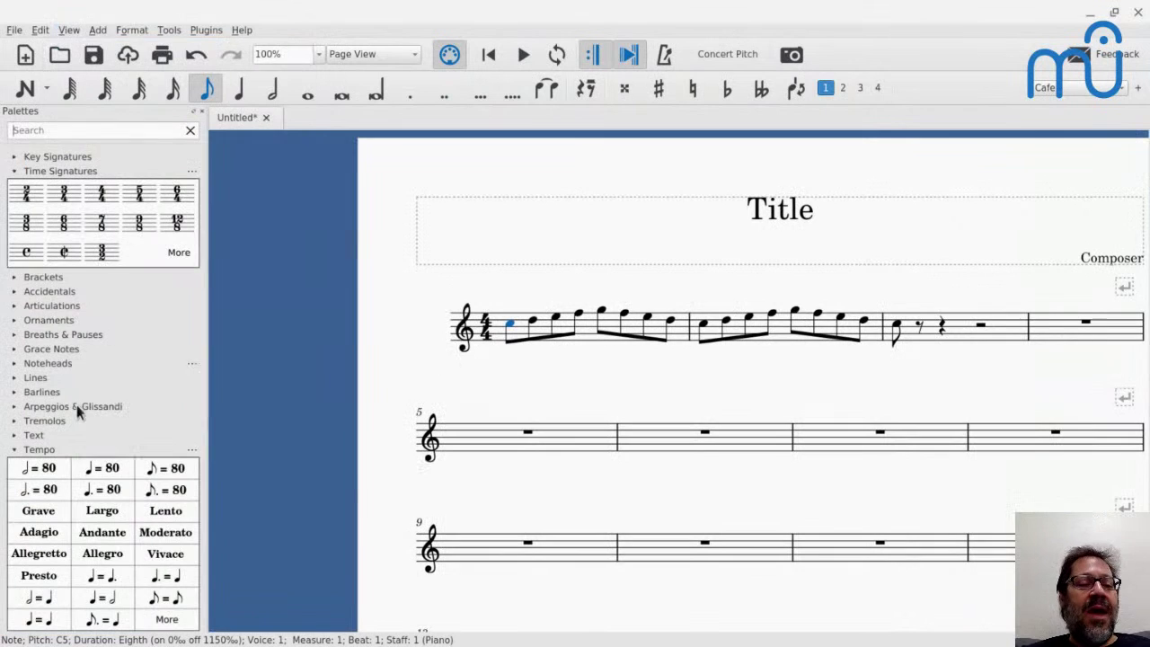
left_click(14, 436)
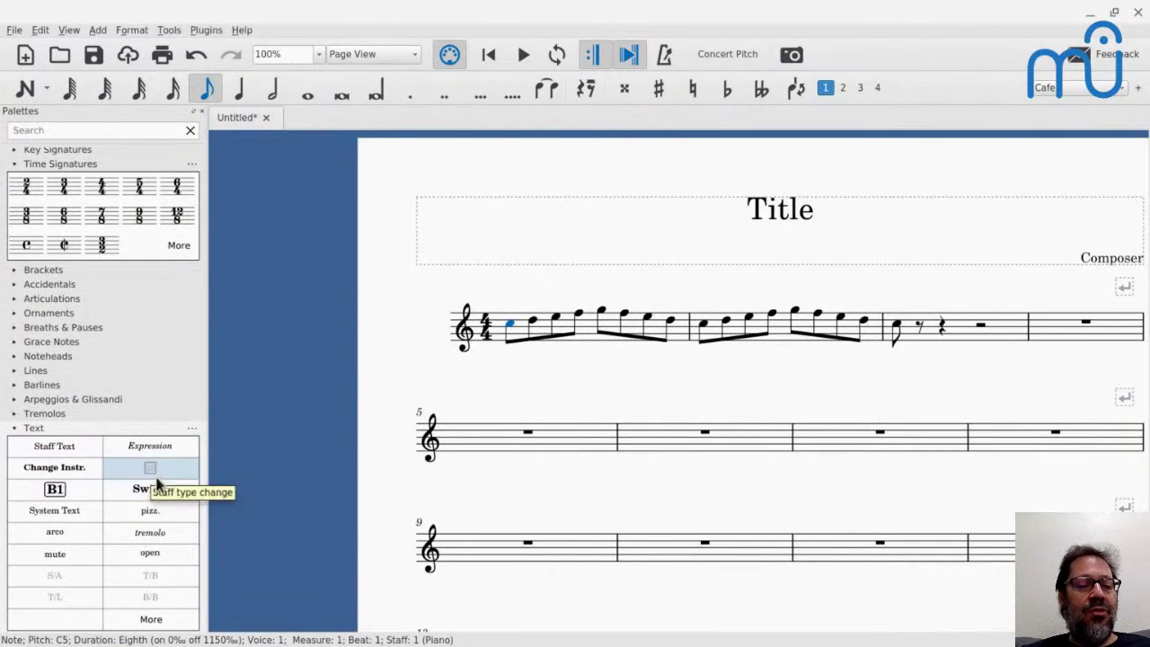
left_click(516, 328)
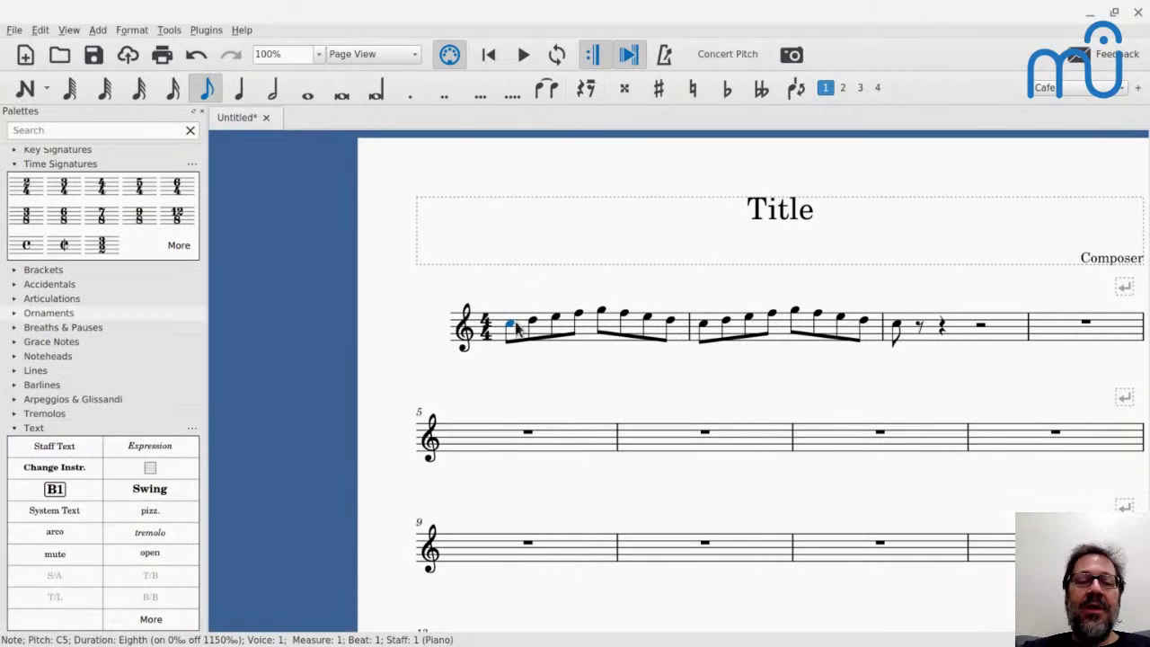
Turn off swing for the whole score in the style settings
left_click(131, 33)
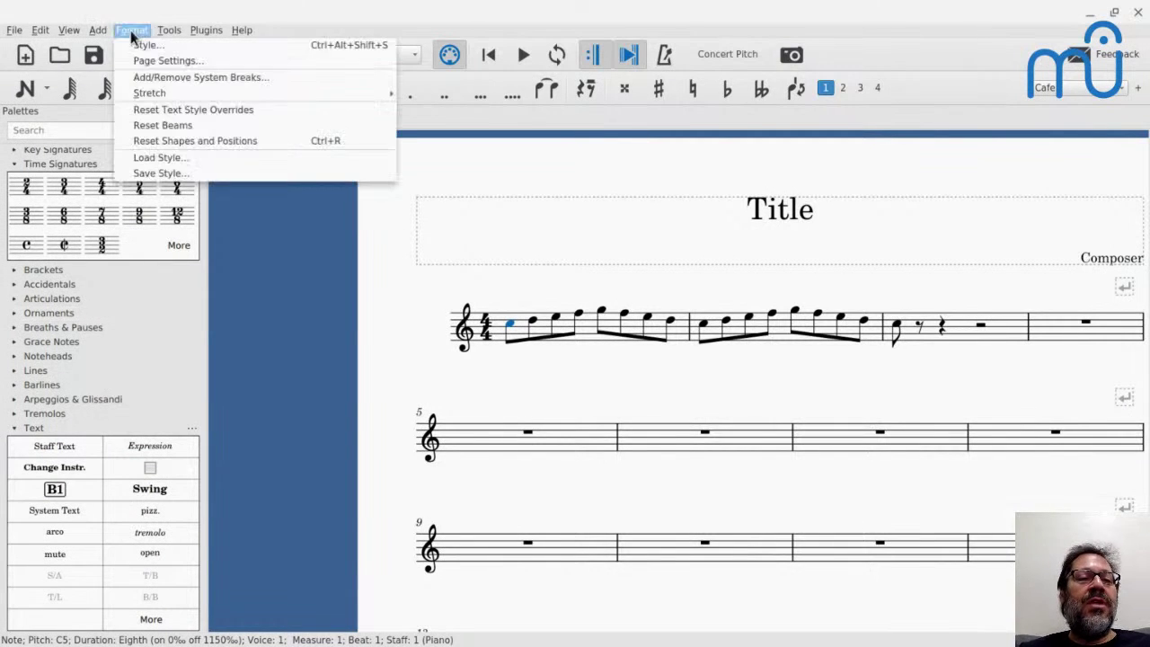
left_click(146, 45)
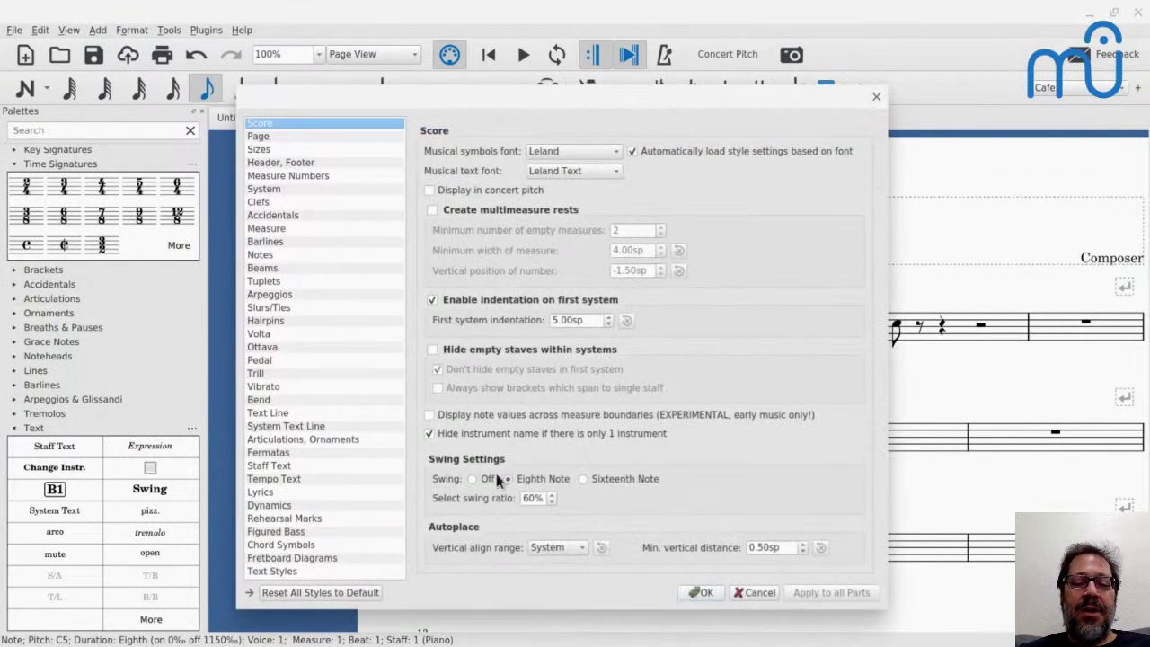
left_click(472, 479)
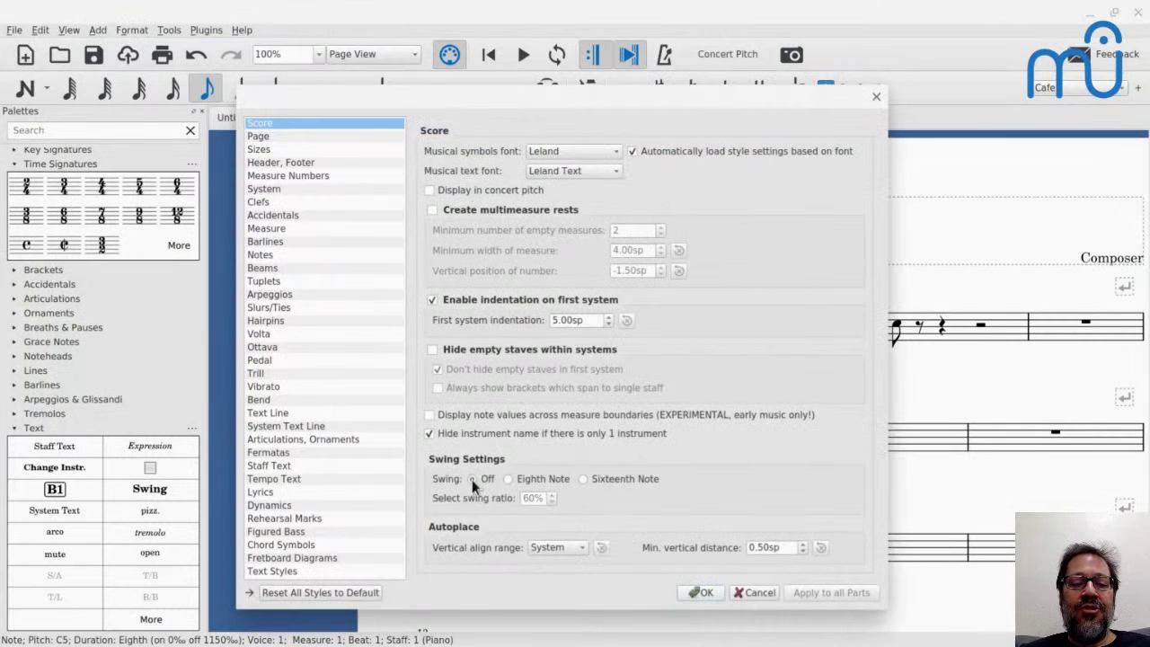
left_click(698, 593)
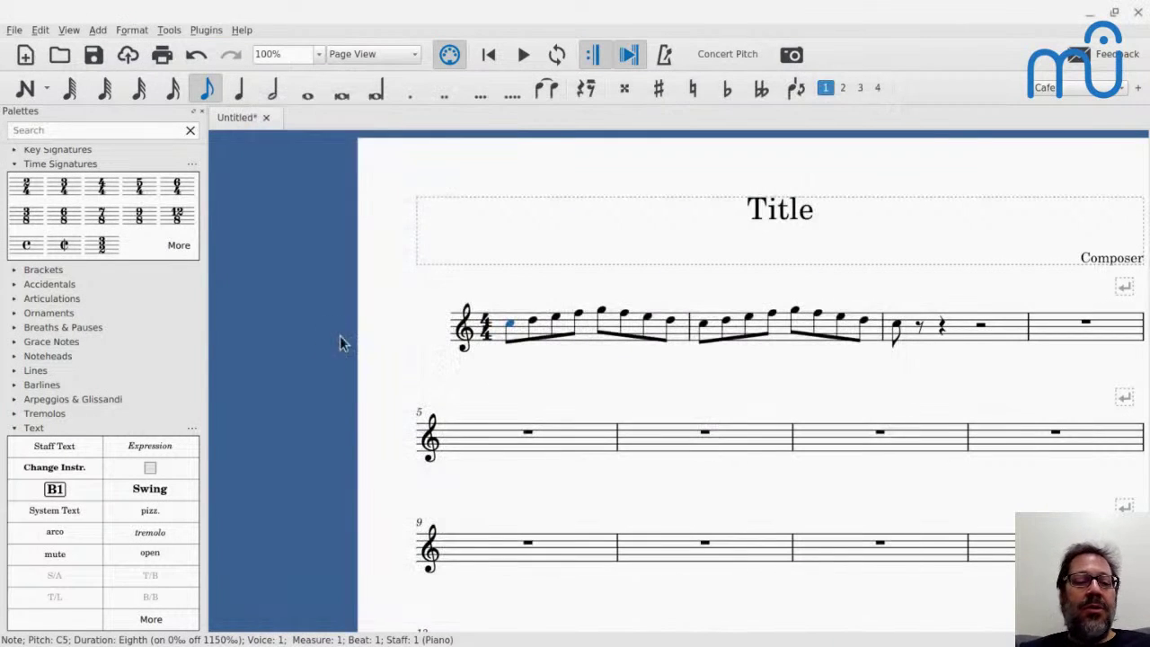
Add the Swing text at the first note of measure 1 and review the swing settings in its properties
left_click(151, 491)
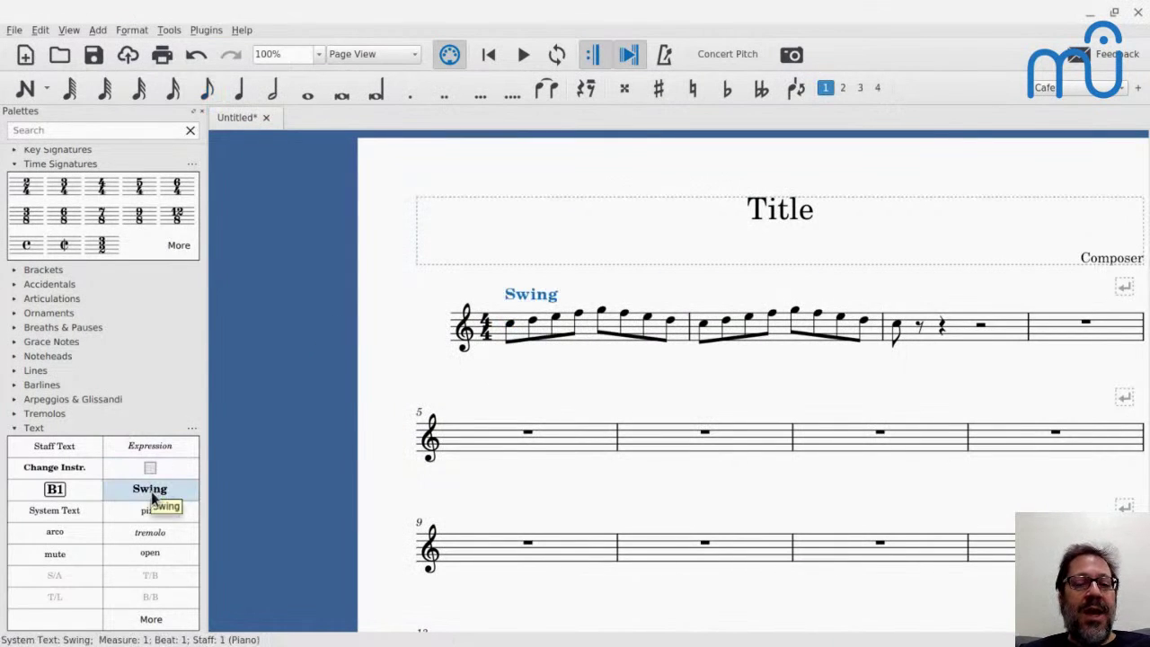
right_click(530, 294)
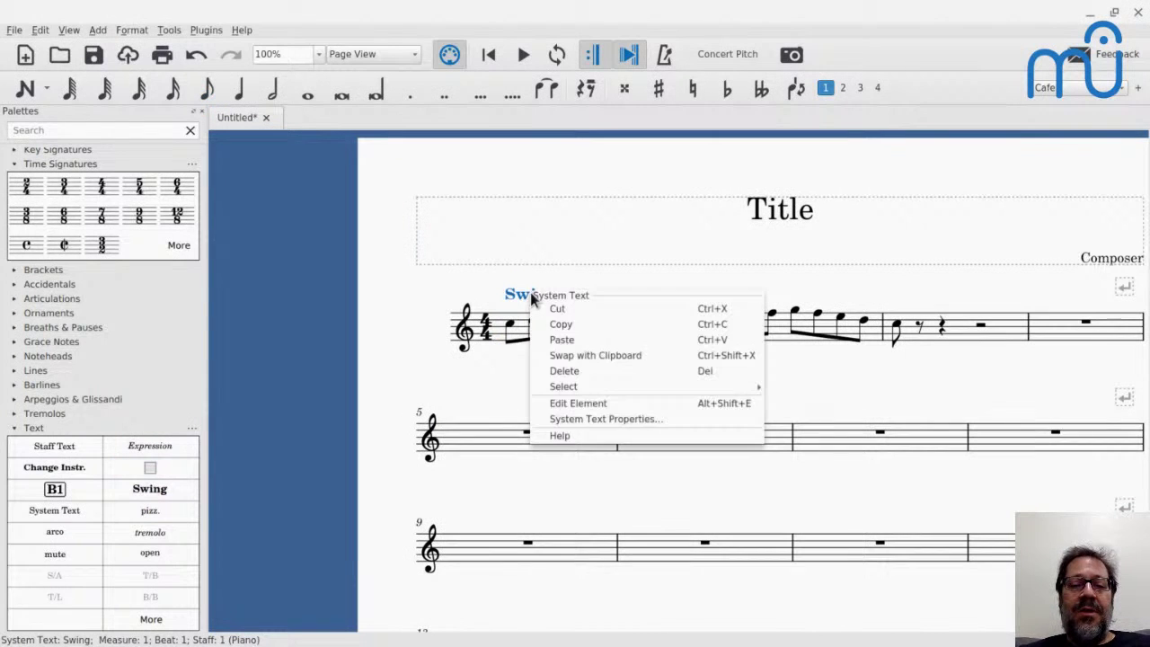
left_click(563, 418)
left_click(396, 177)
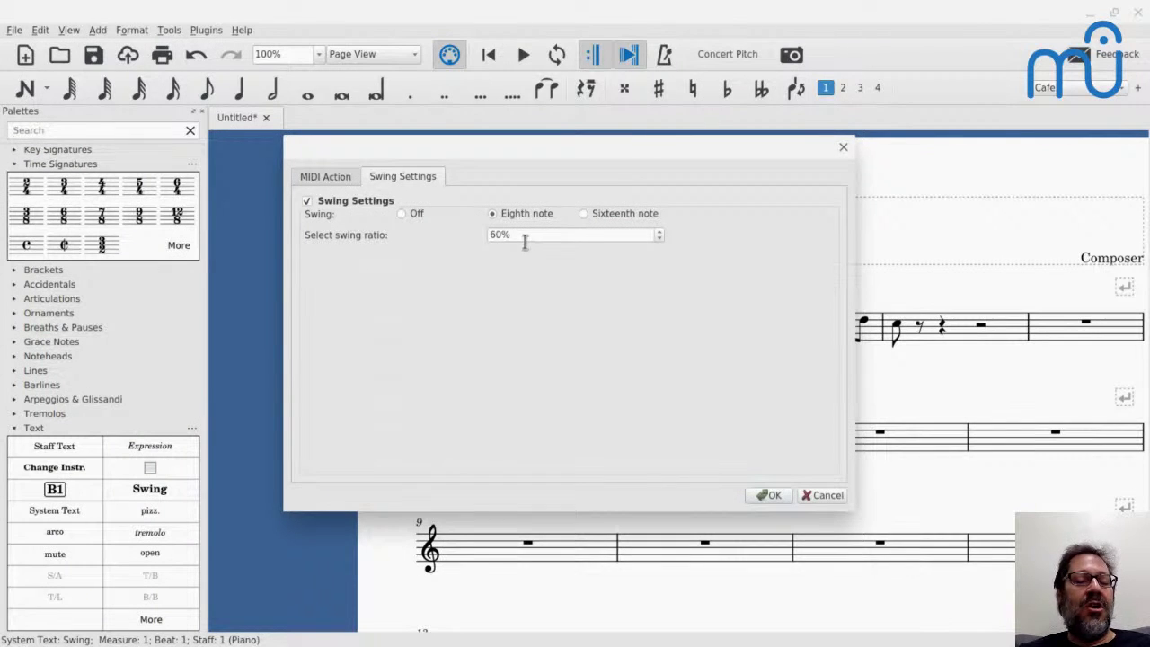
left_click(765, 496)
Play back the passage from the first note under the Swing text
left_click(512, 330)
key("space")
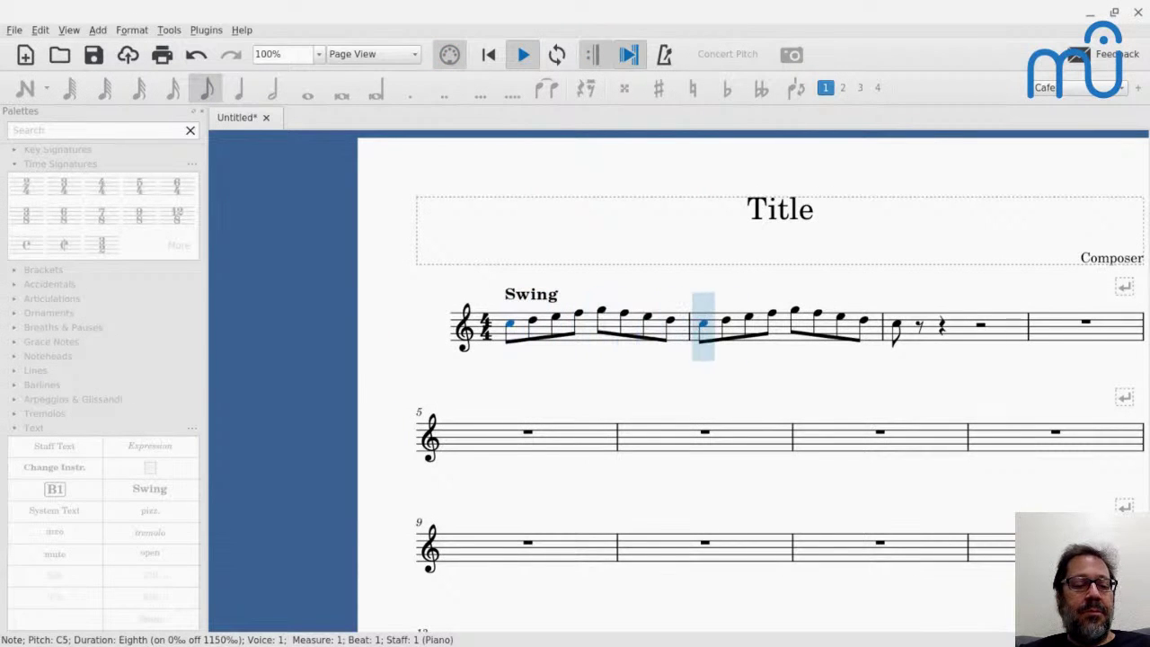
key("space")
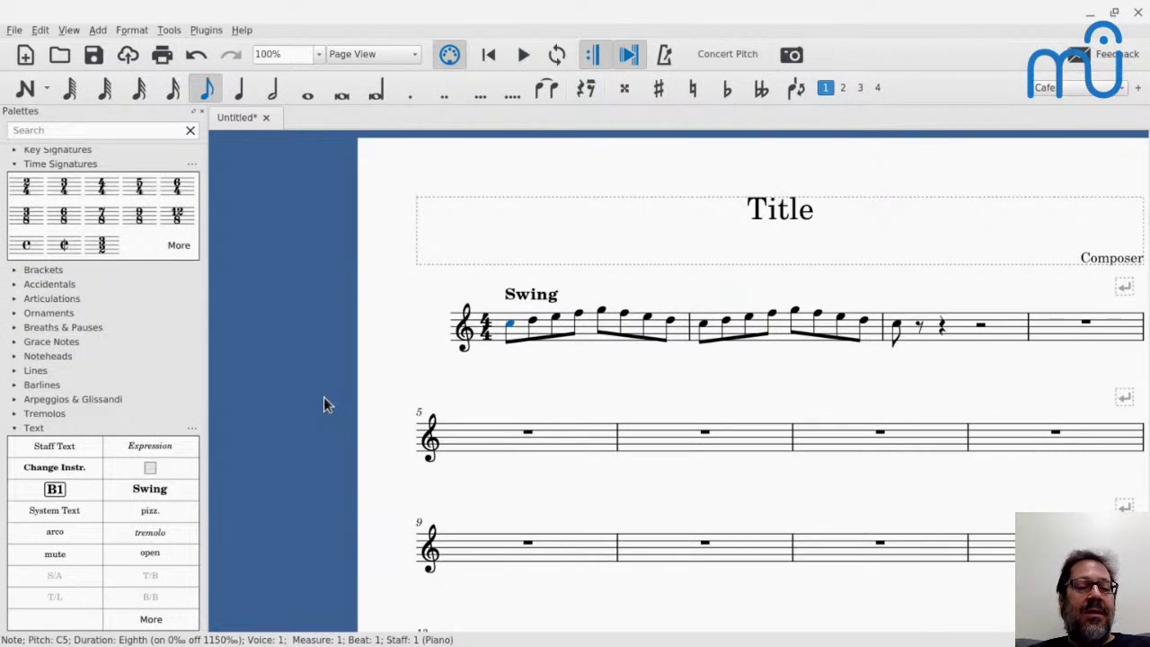
Add the Straight text from the additional Text palette items at the first note of measure 2
scroll(327, 401, "down", 1)
scroll(129, 496, "down", 3)
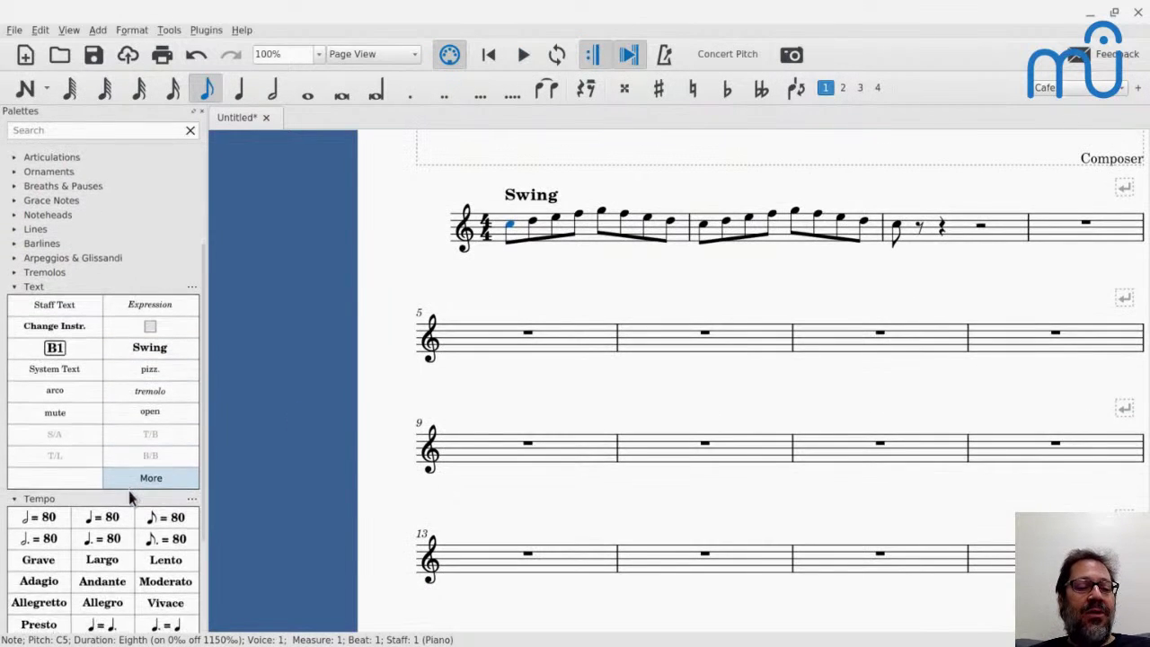
left_click(141, 475)
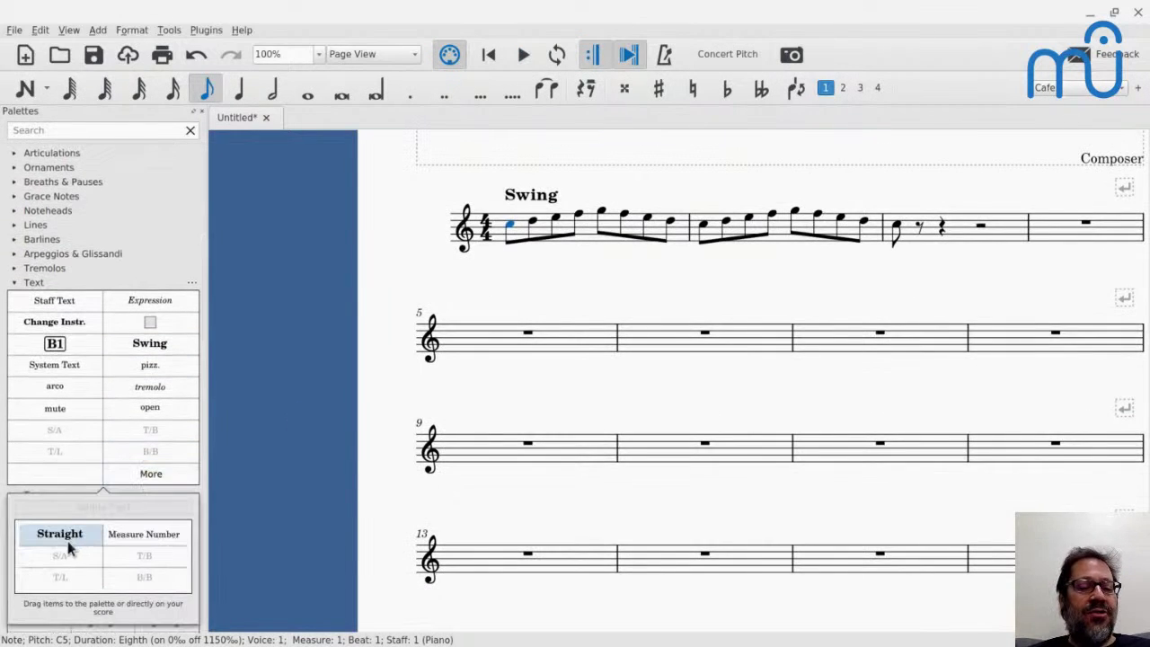
left_click(704, 226)
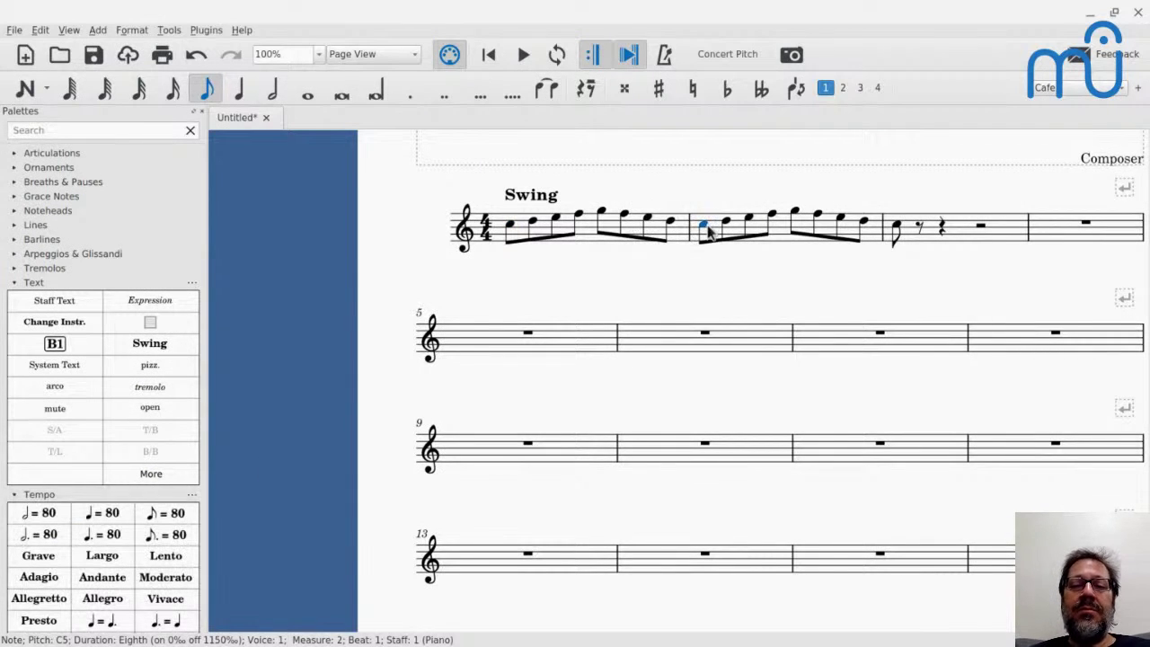
left_click(151, 476)
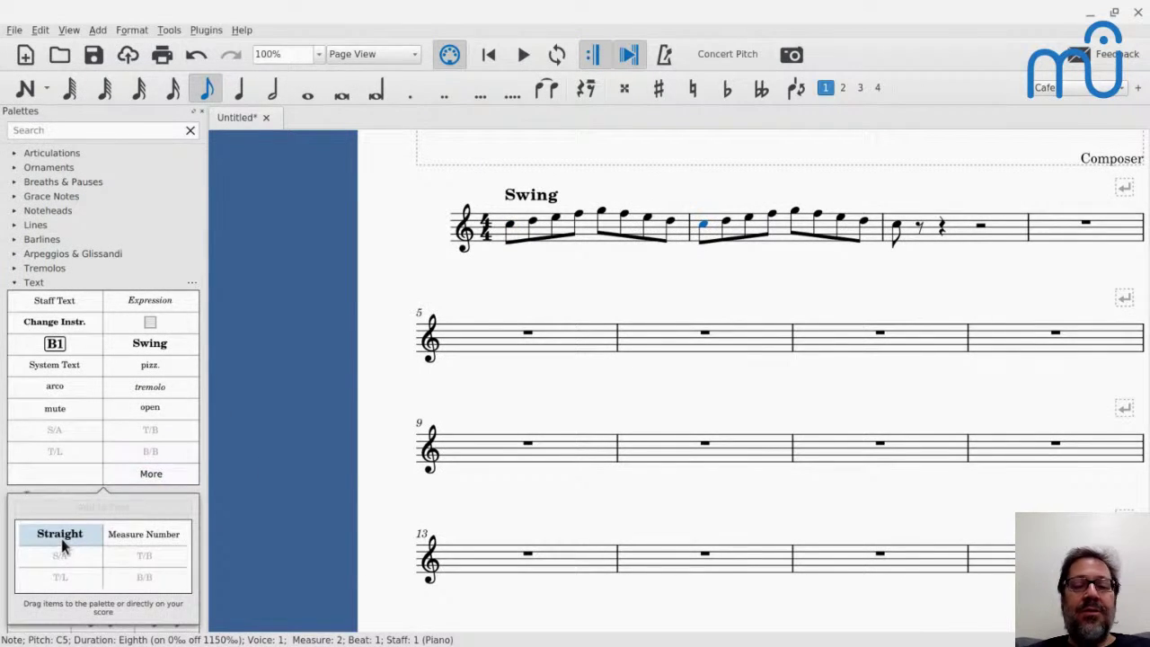
left_click(60, 538)
Play back from the first note of measure 1 through the Straight measure to compare the two feels
left_click(508, 235)
key("space")
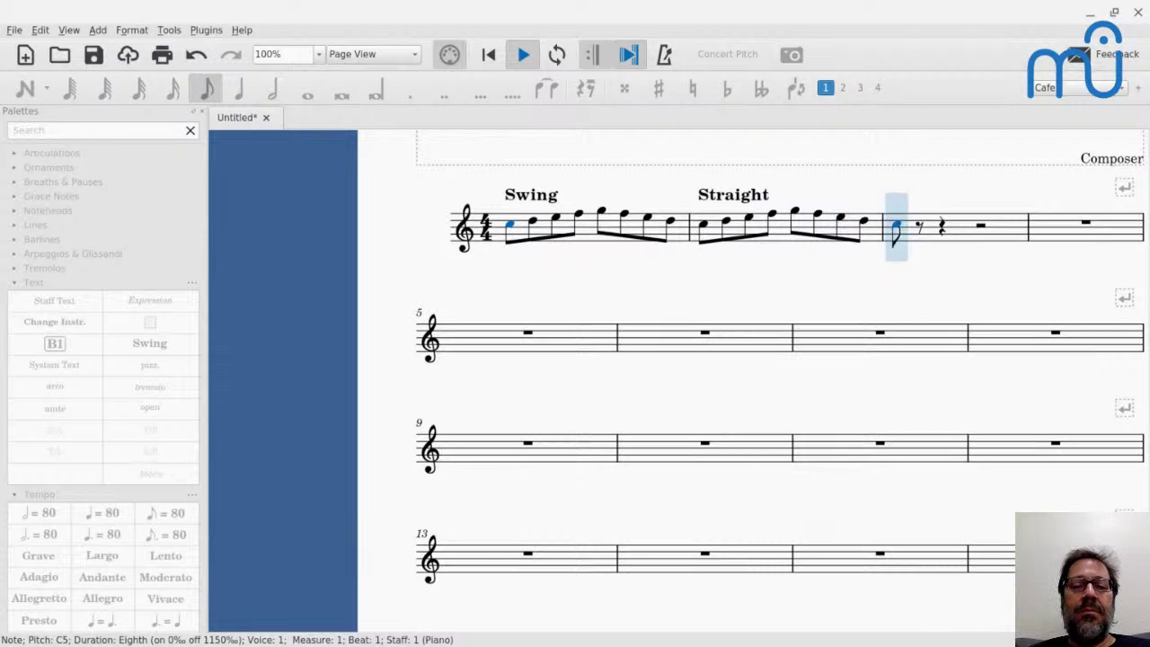
key("space")
Open the score style settings and move the dialog aside to uncover the start of the first system
key("alt+o")
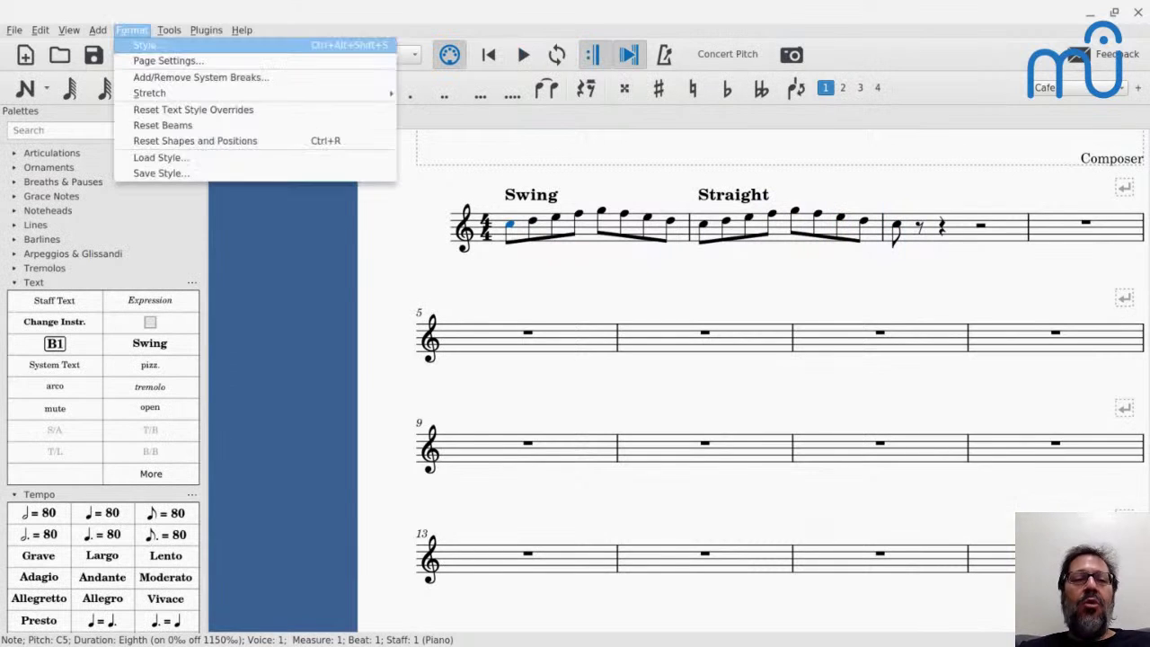
key("Return")
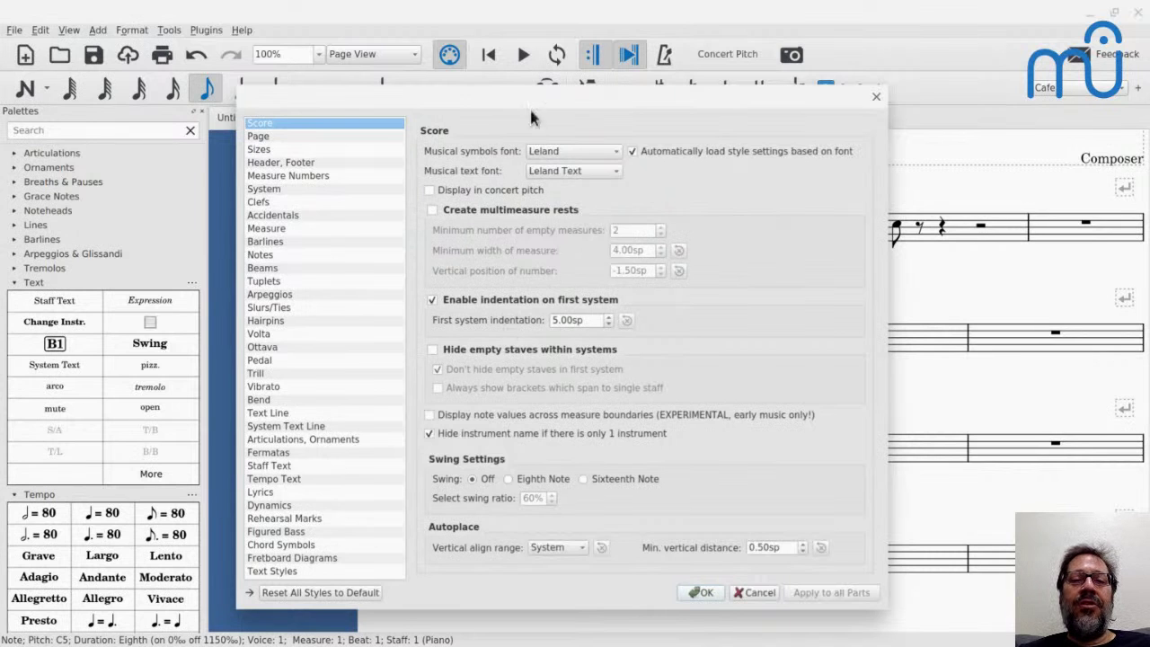
left_click_drag(526, 100, 920, 50)
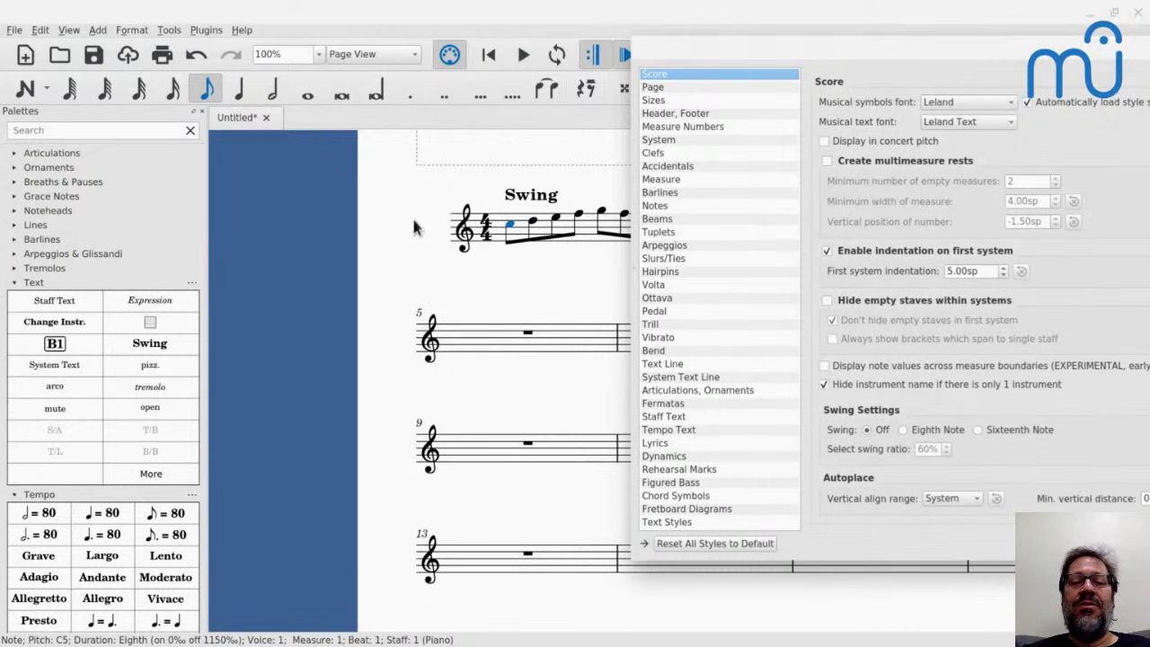
Try the first system with indentation turned off and with a 9.50sp indentation, and reset the indentation to its default
left_click(829, 250)
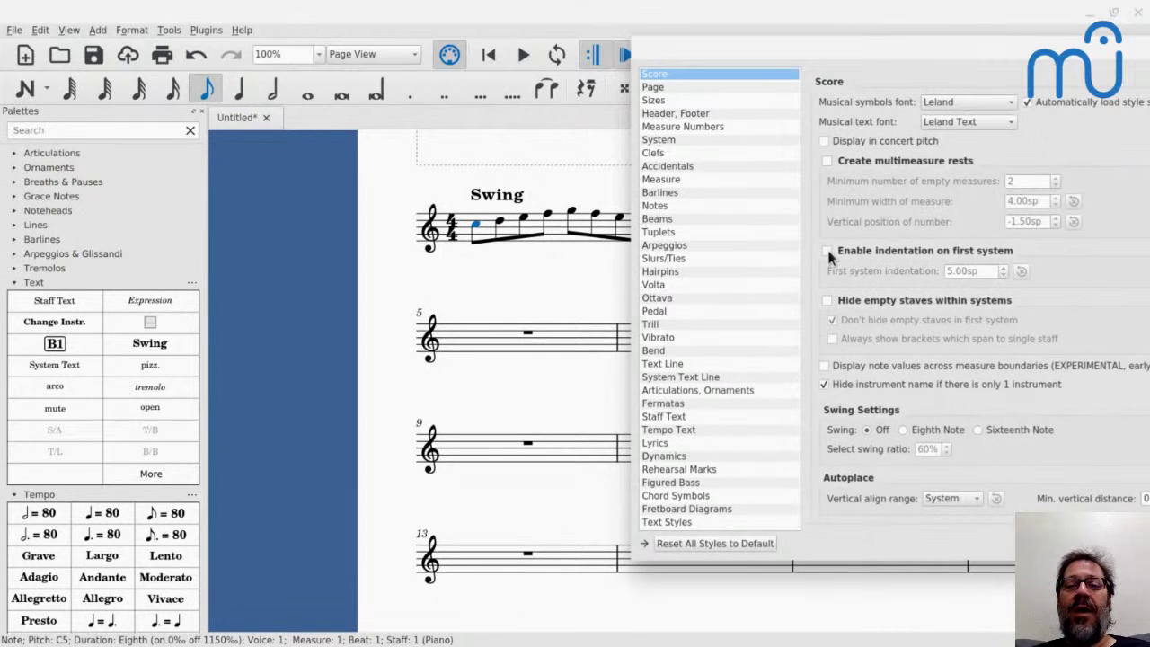
left_click(829, 250)
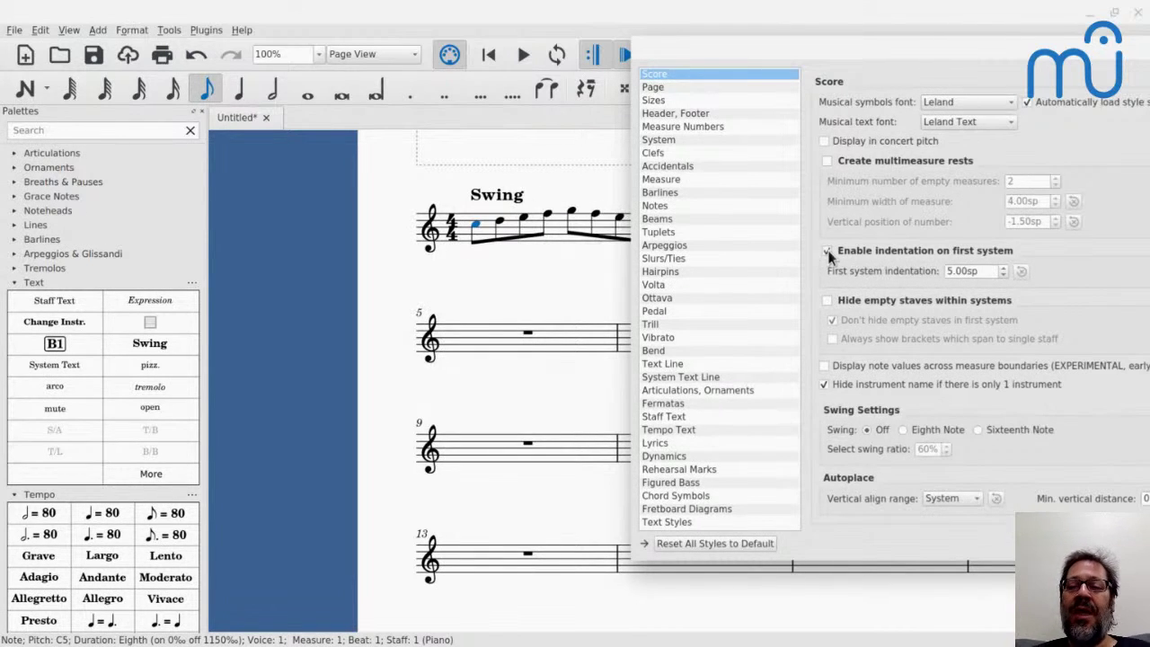
scroll(984, 271, "up", 1)
scroll(975, 271, "up", 12)
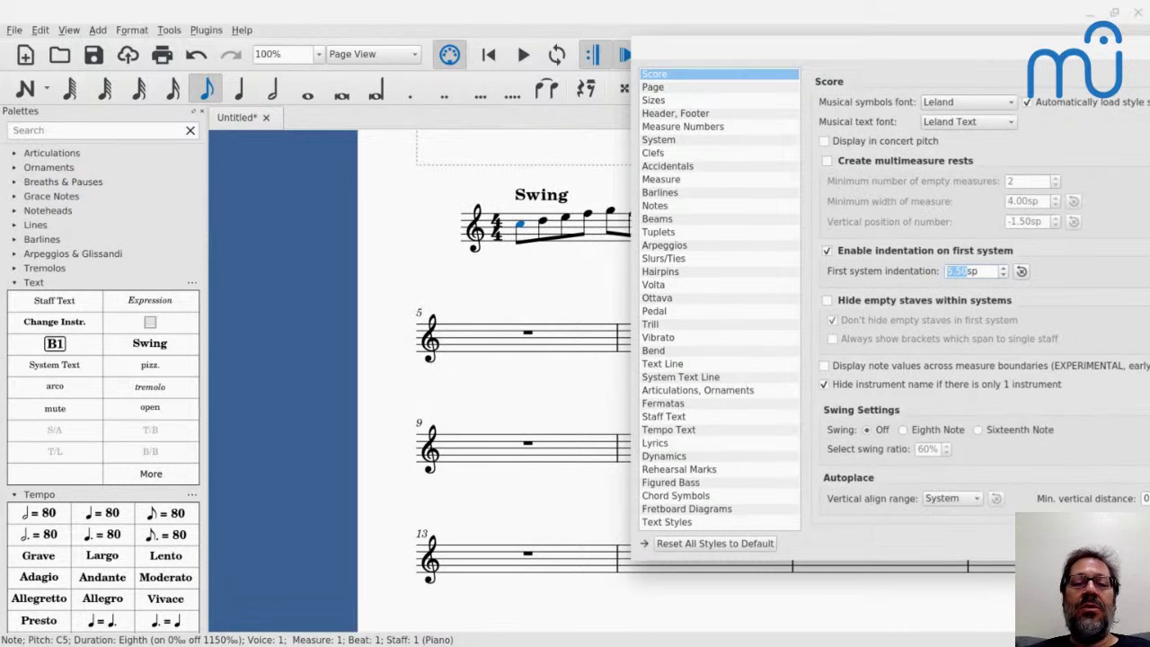
scroll(975, 271, "down", 4)
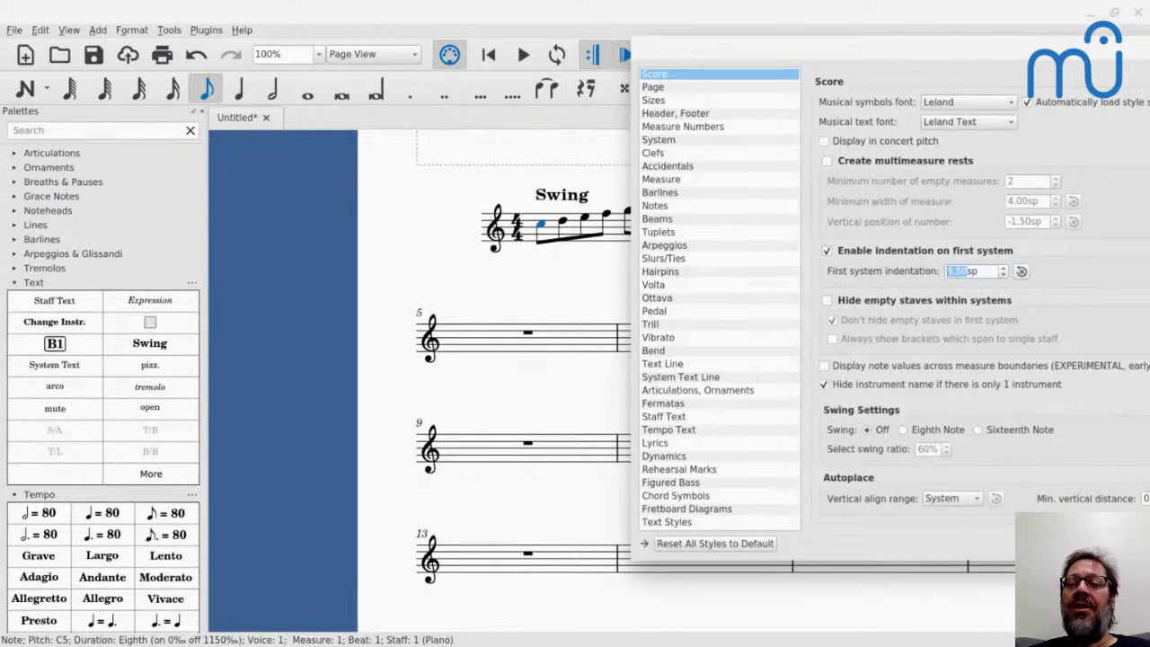
scroll(968, 273, "up", 2)
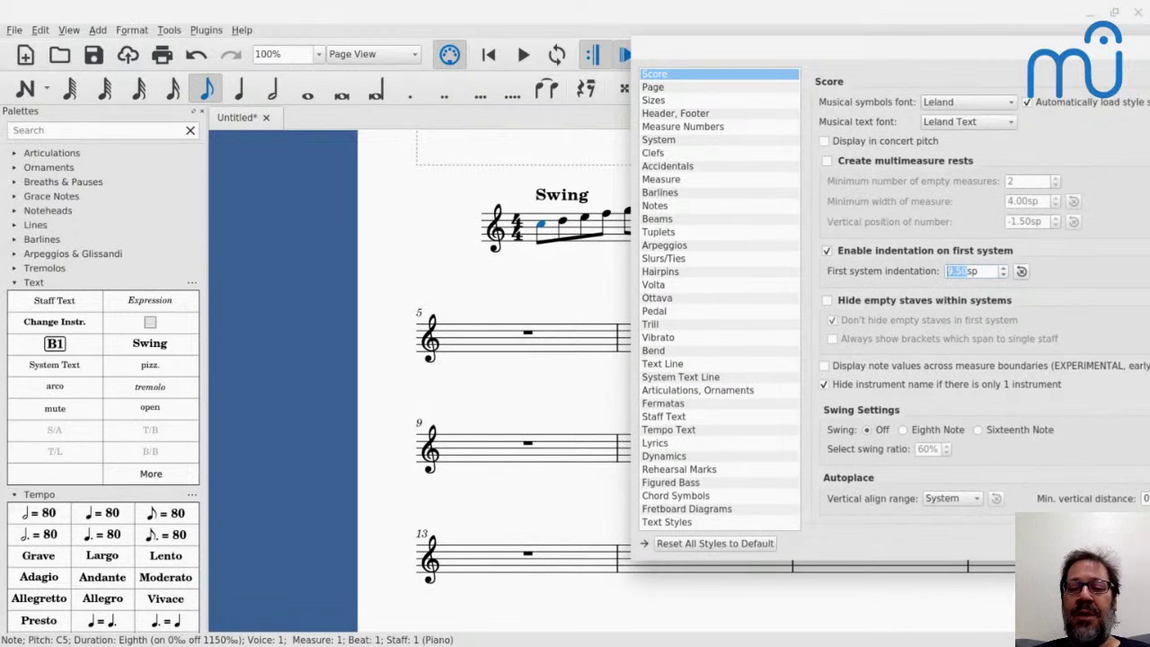
left_click(1029, 272)
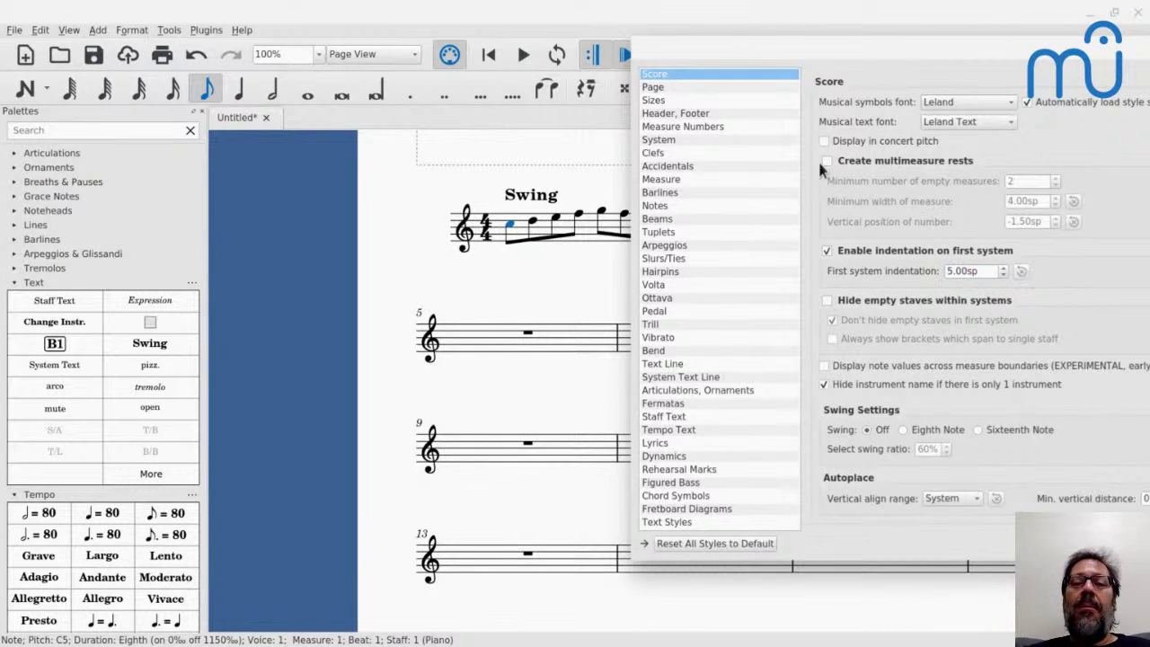
Show the Accidentals style settings, collapse the Text, Tempo and Time Signatures palettes, and expand the Accidentals palette
left_click(708, 154)
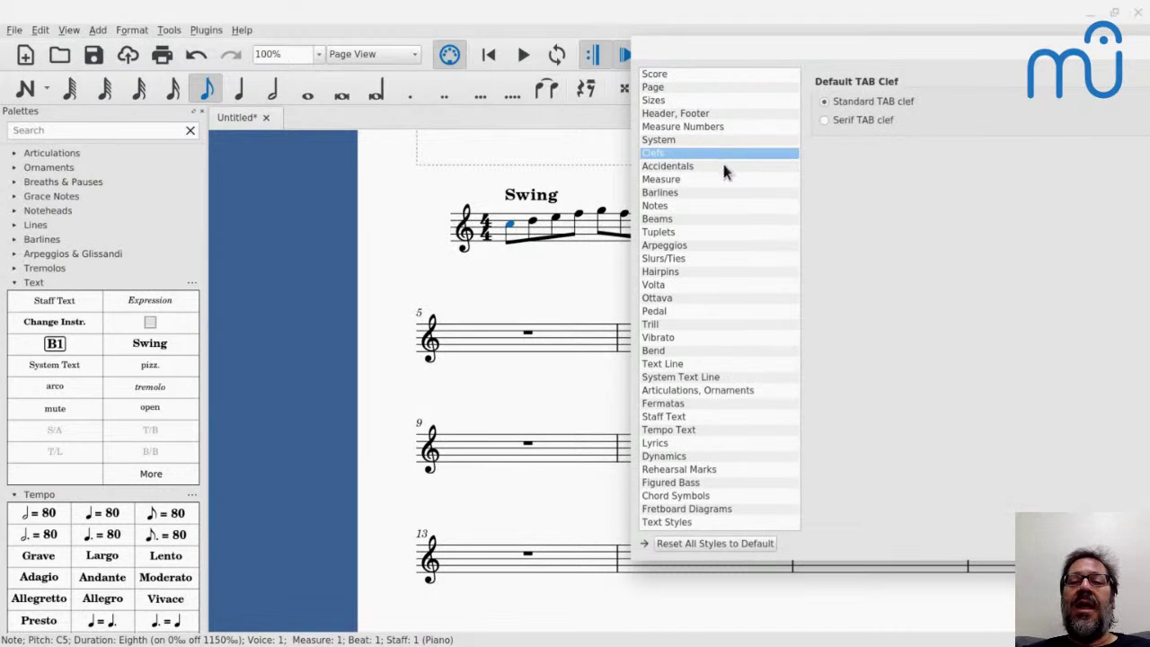
left_click(725, 167)
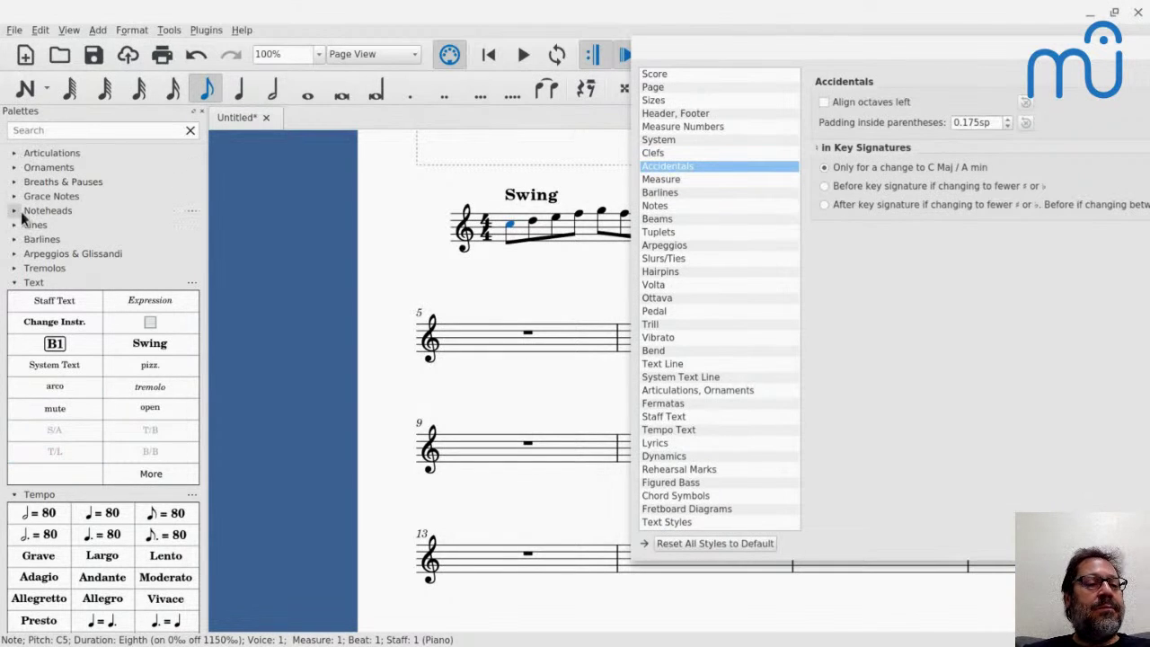
left_click(14, 283)
left_click(15, 352)
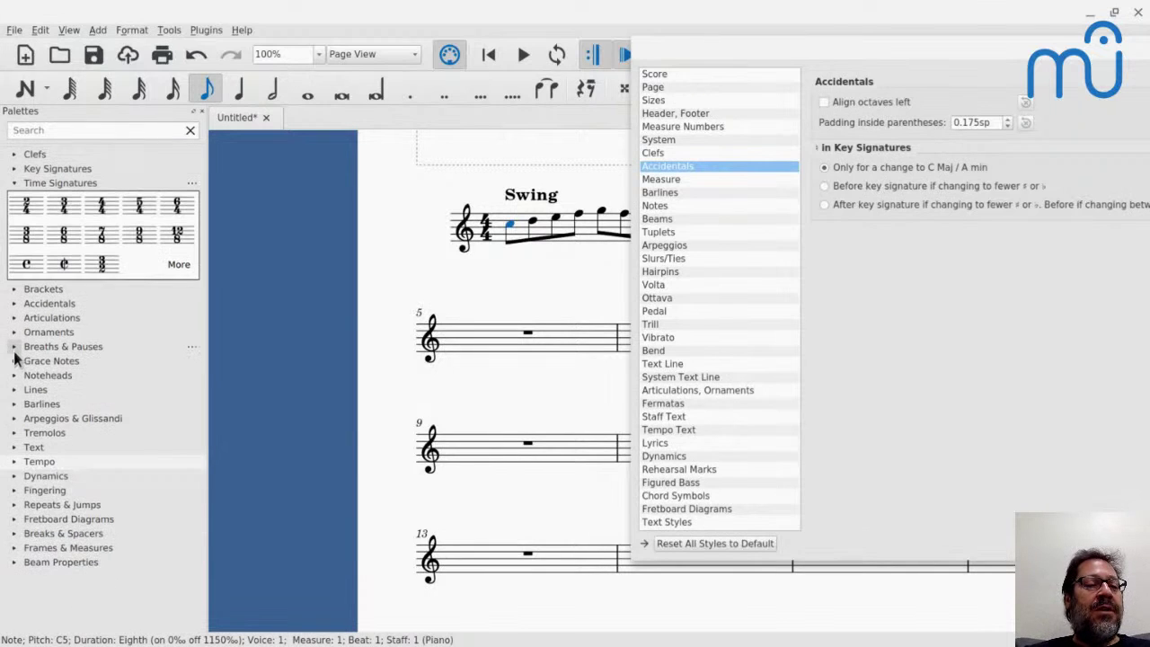
left_click(14, 182)
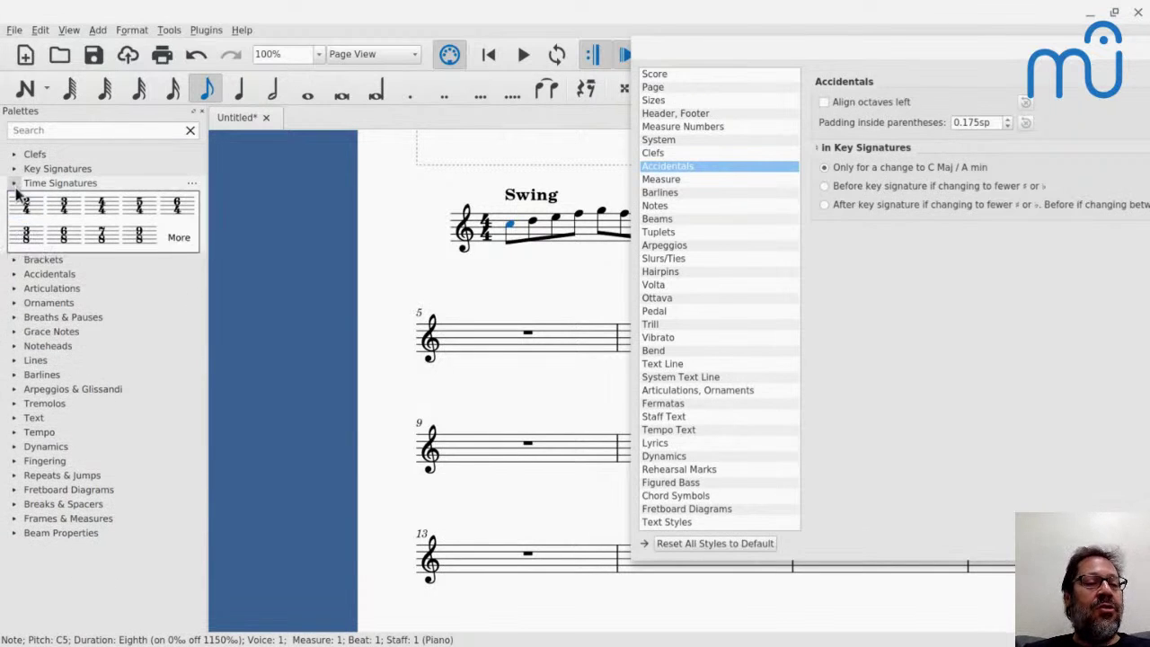
left_click(13, 211)
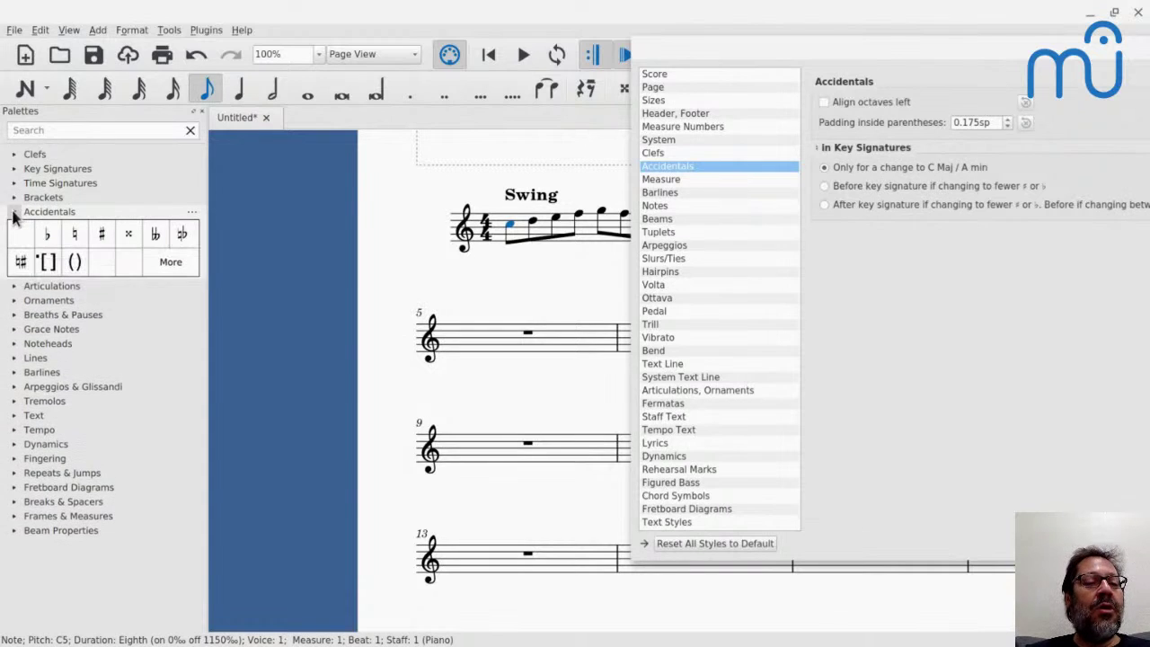
Add a sharp to the first note of measure 1 and enclose that accidental in parentheses
left_click(99, 238)
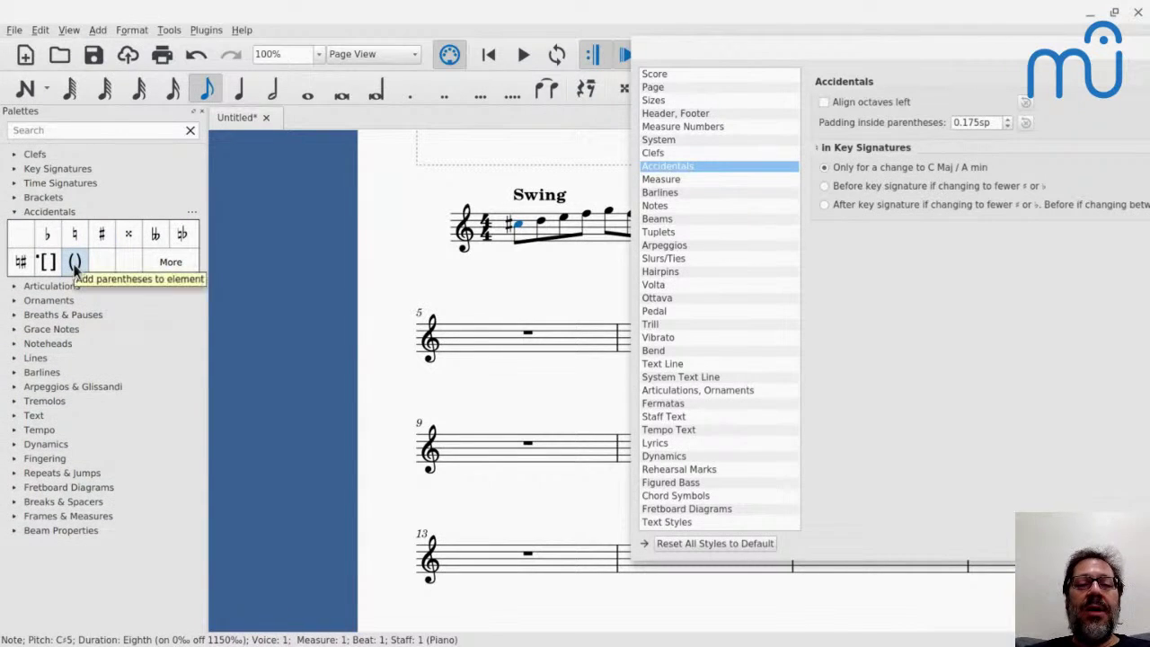
left_click(75, 265)
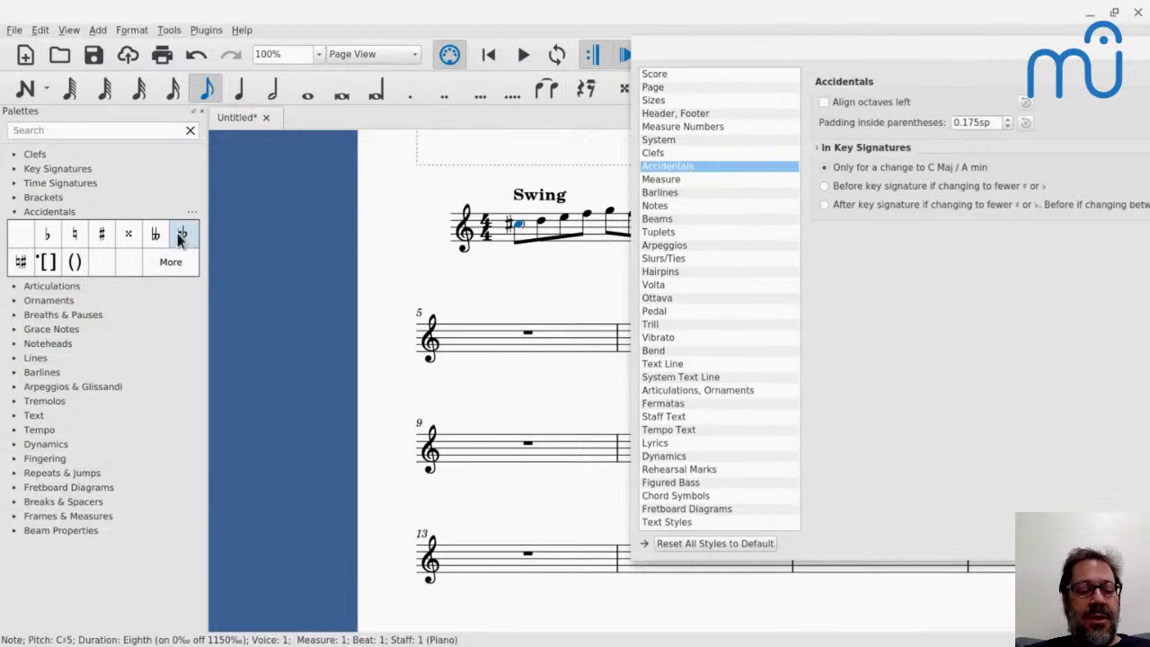
left_click(510, 224)
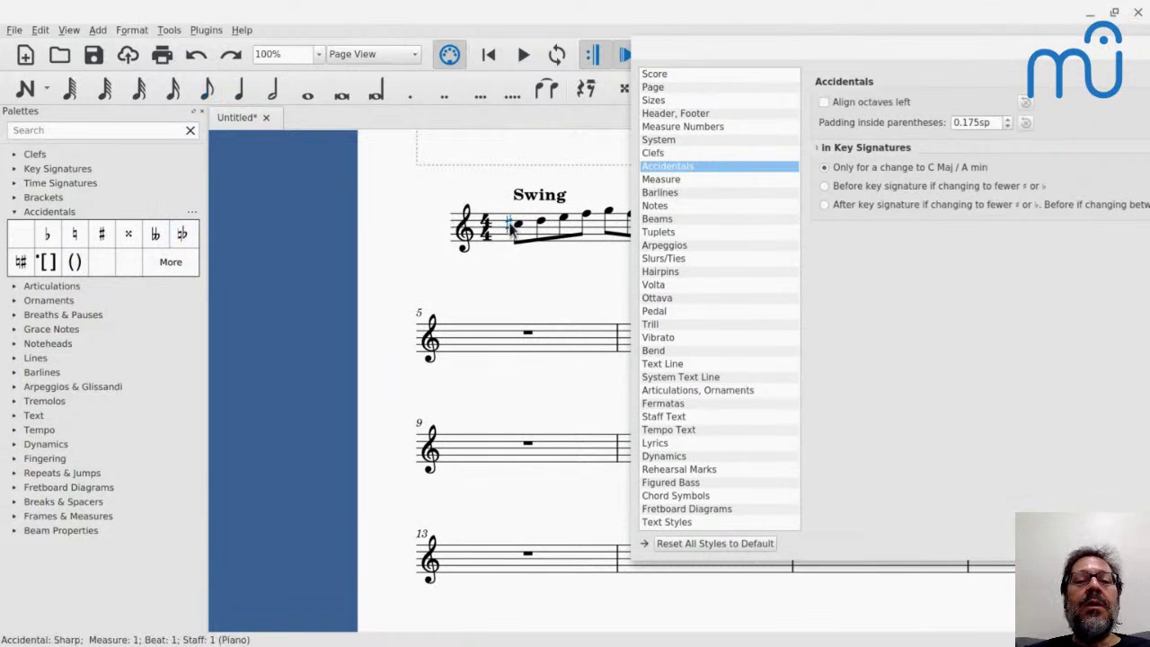
left_click(79, 270)
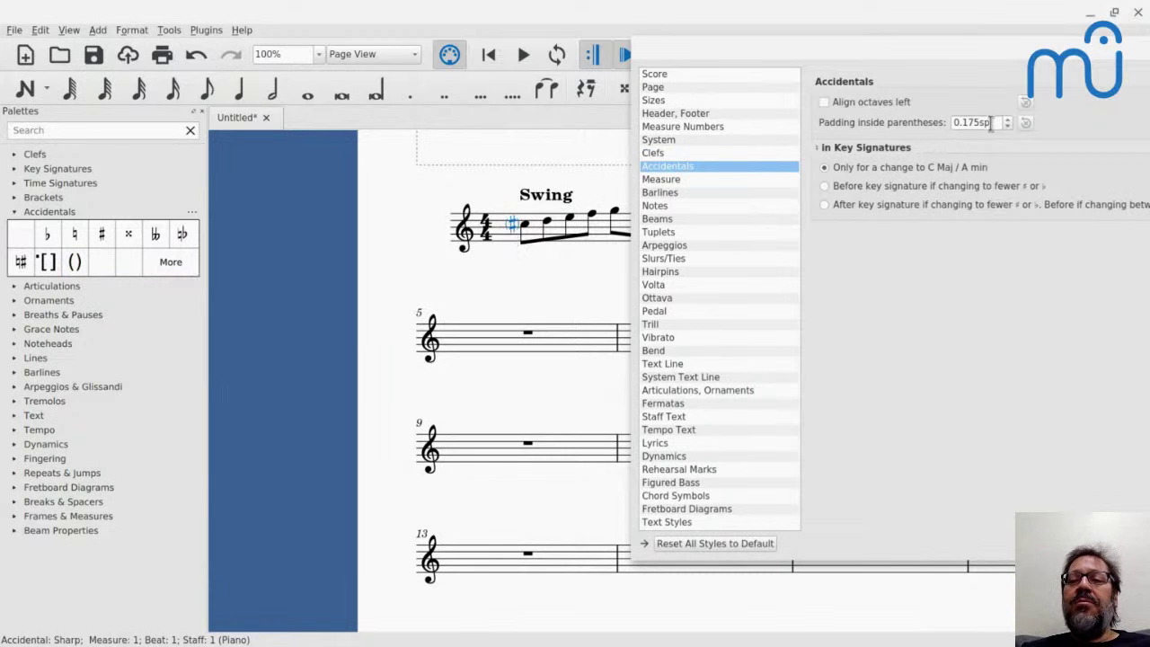
Try wider and narrower padding inside the accidental's parentheses, set it to 0.275sp, and accept the style settings
scroll(989, 124, "up", 1)
scroll(988, 124, "up", 8)
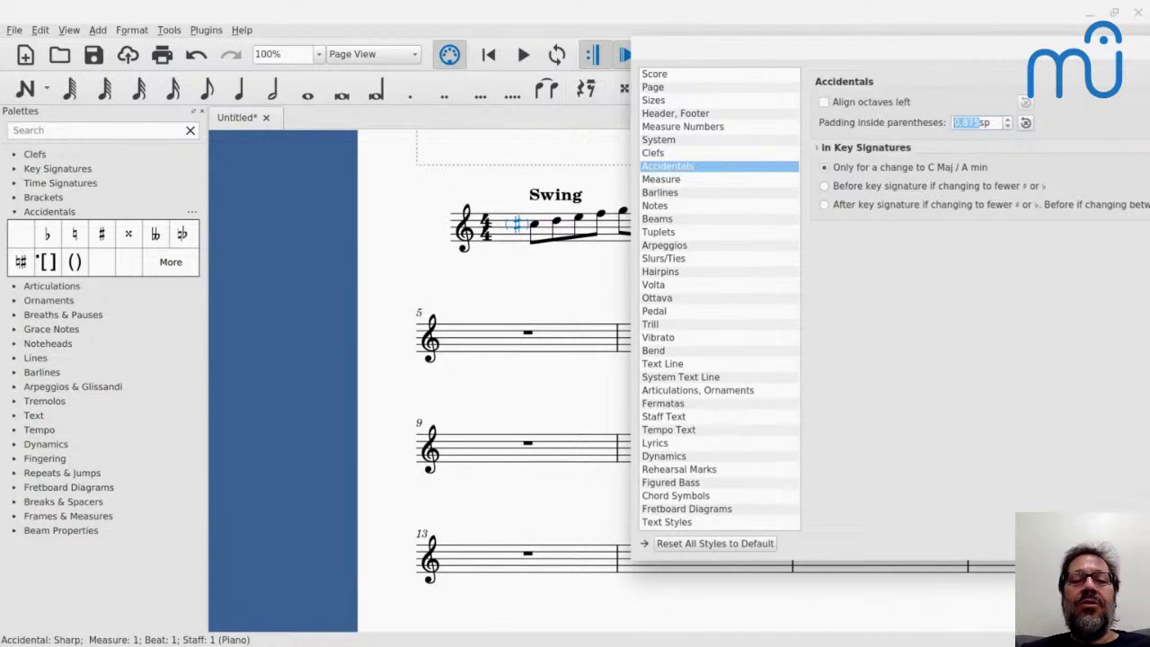
scroll(980, 122, "down", 6)
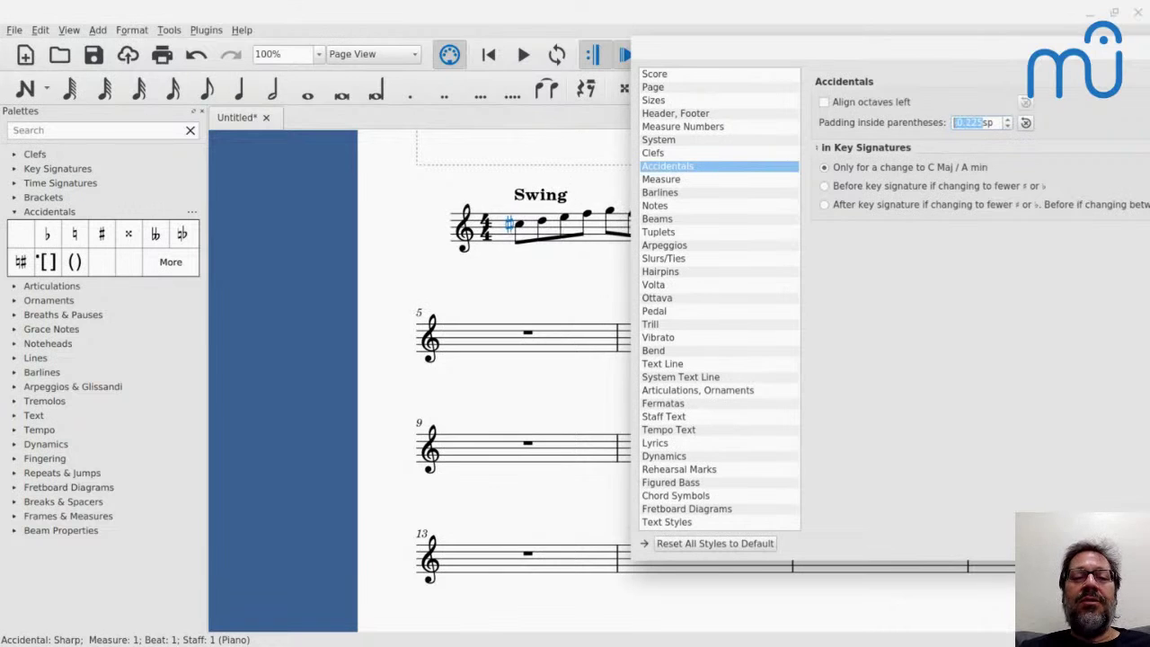
scroll(979, 123, "up", 1)
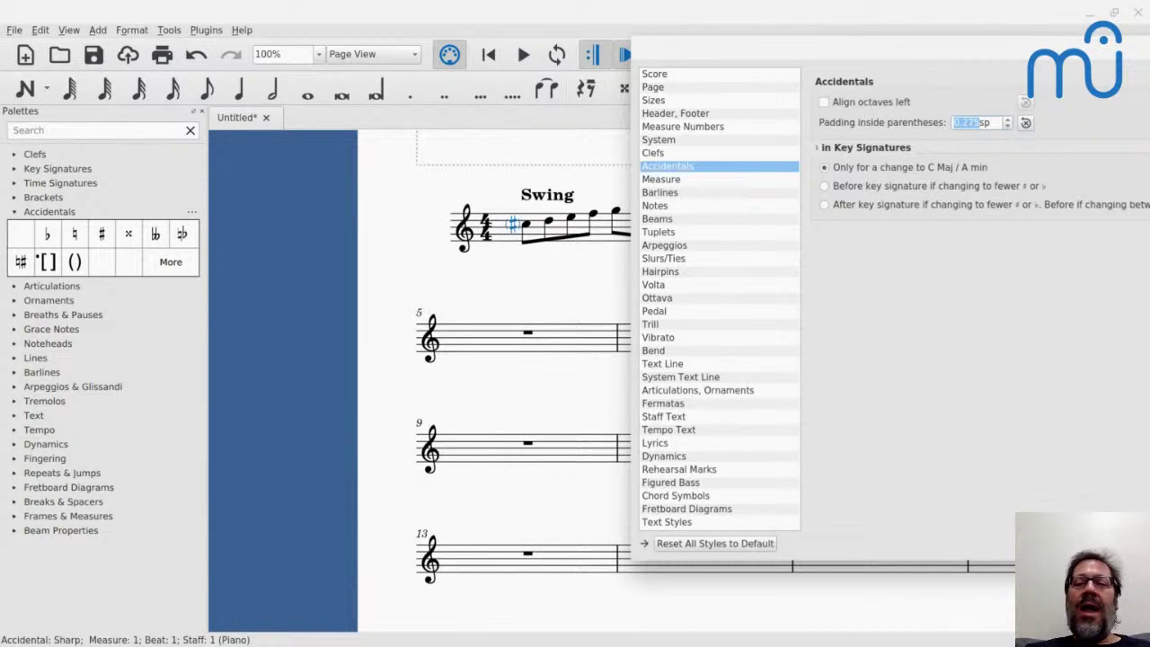
key("Return")
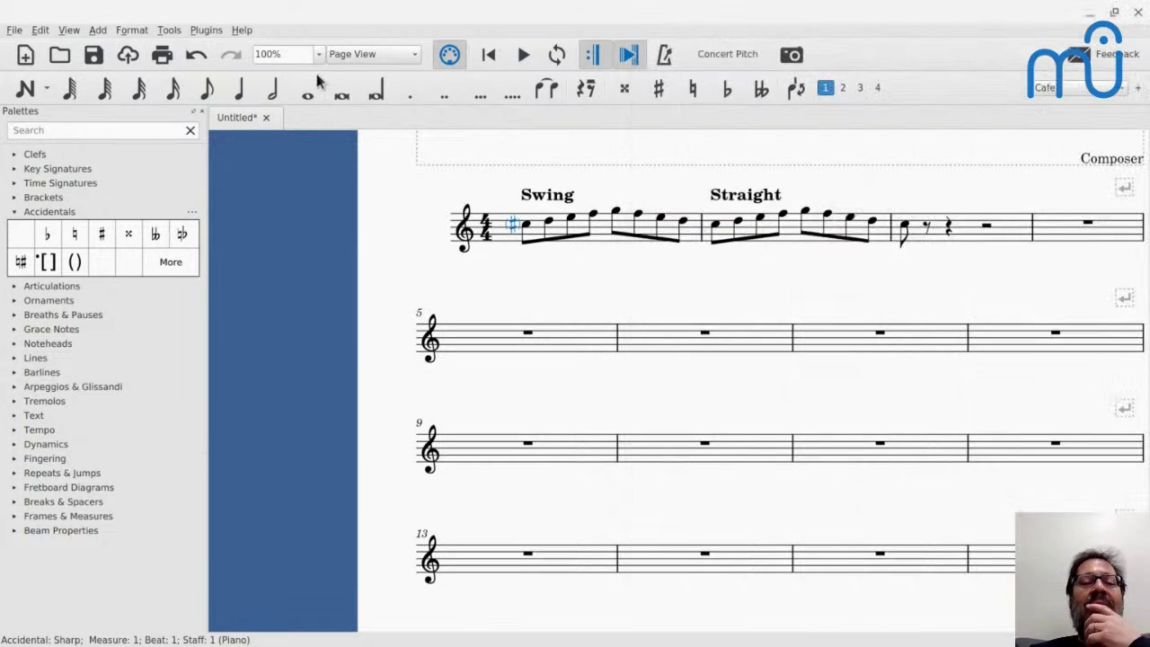
Open the page settings and compare the page dimensions and staff space in inches and in millimetres
left_click(132, 30)
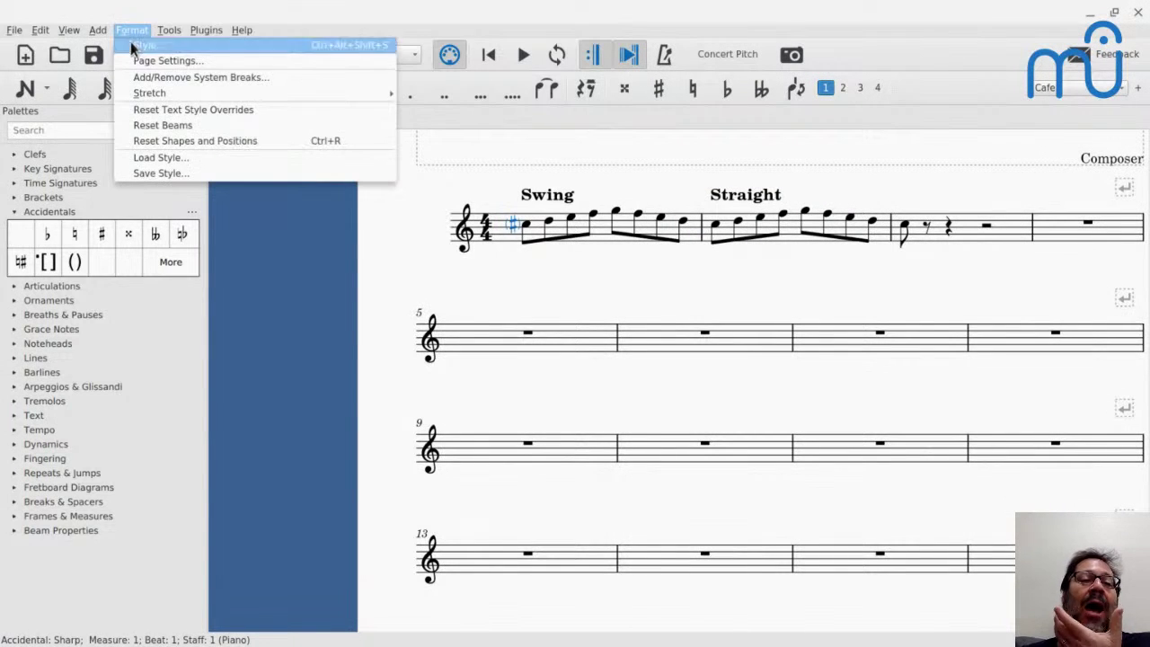
left_click(144, 61)
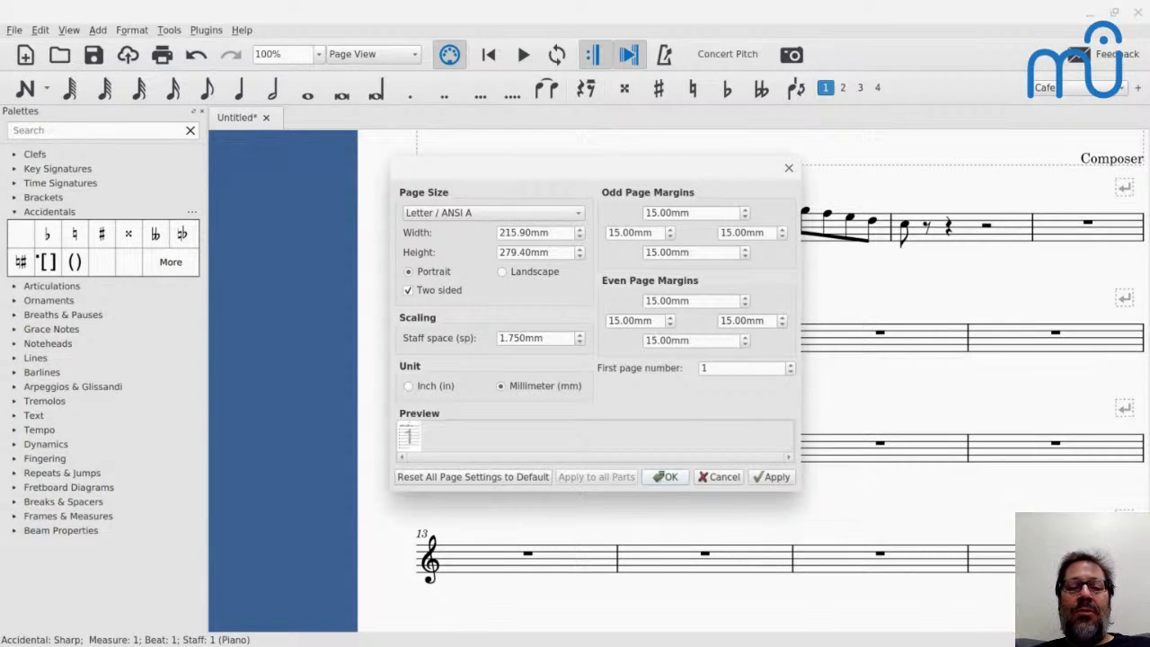
left_click(410, 386)
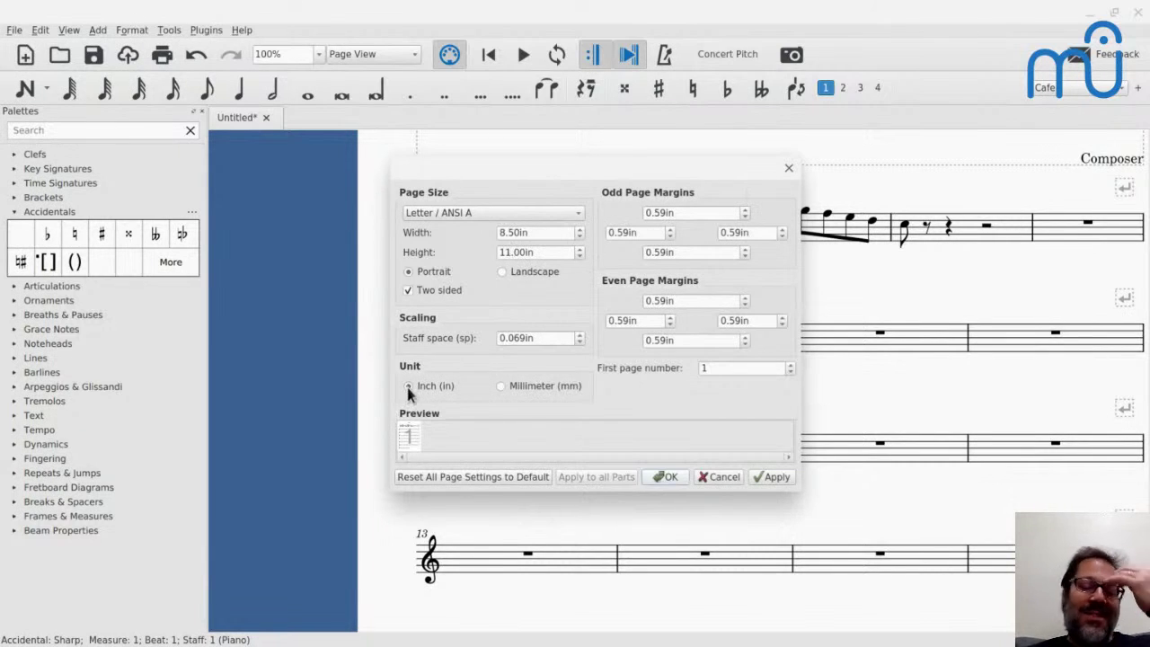
left_click(503, 386)
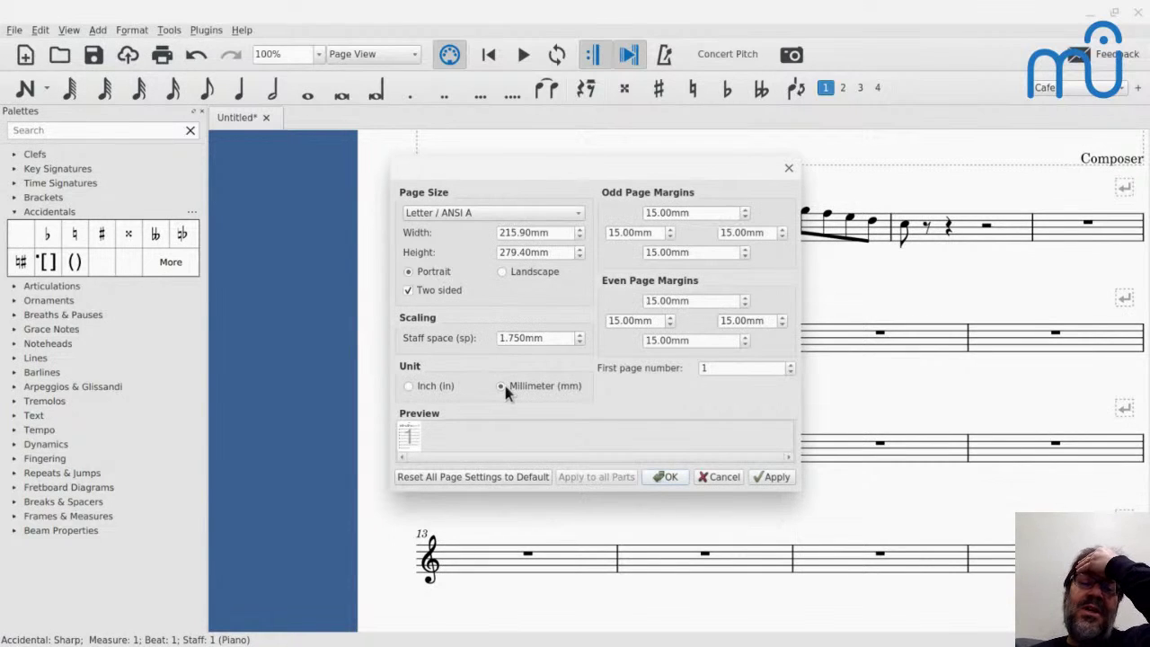
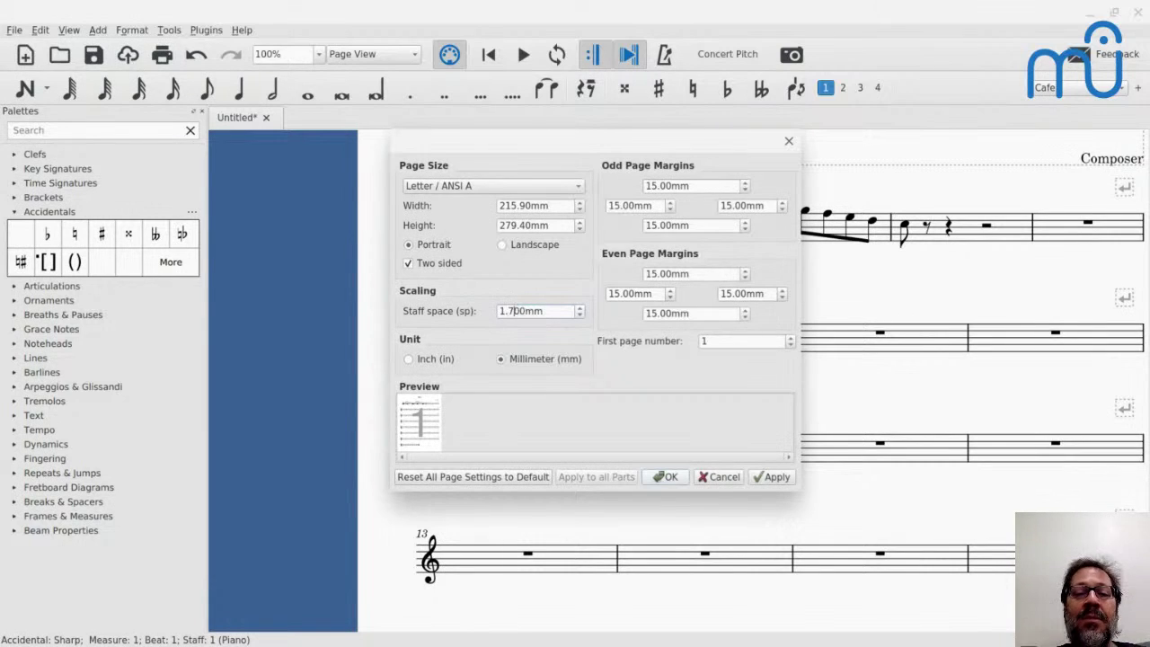
Set the staff space to 1.764 mm and switch the page settings unit to inches
key("shift+Right")
type("6")
key("shift+Right")
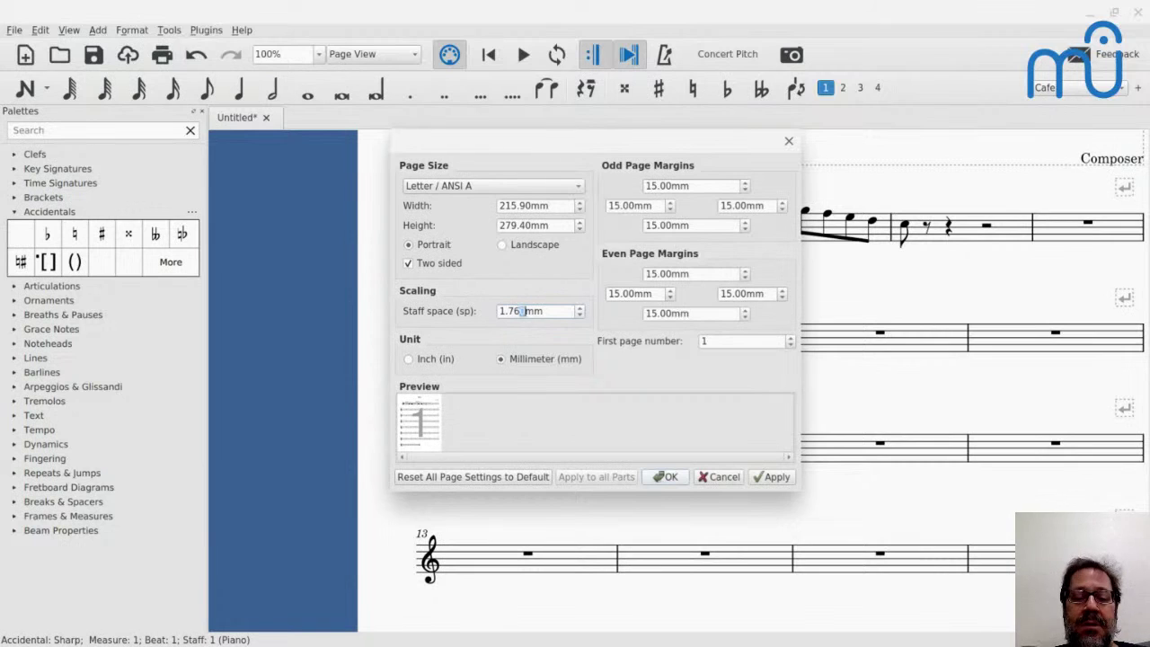
type("4")
left_click(409, 359)
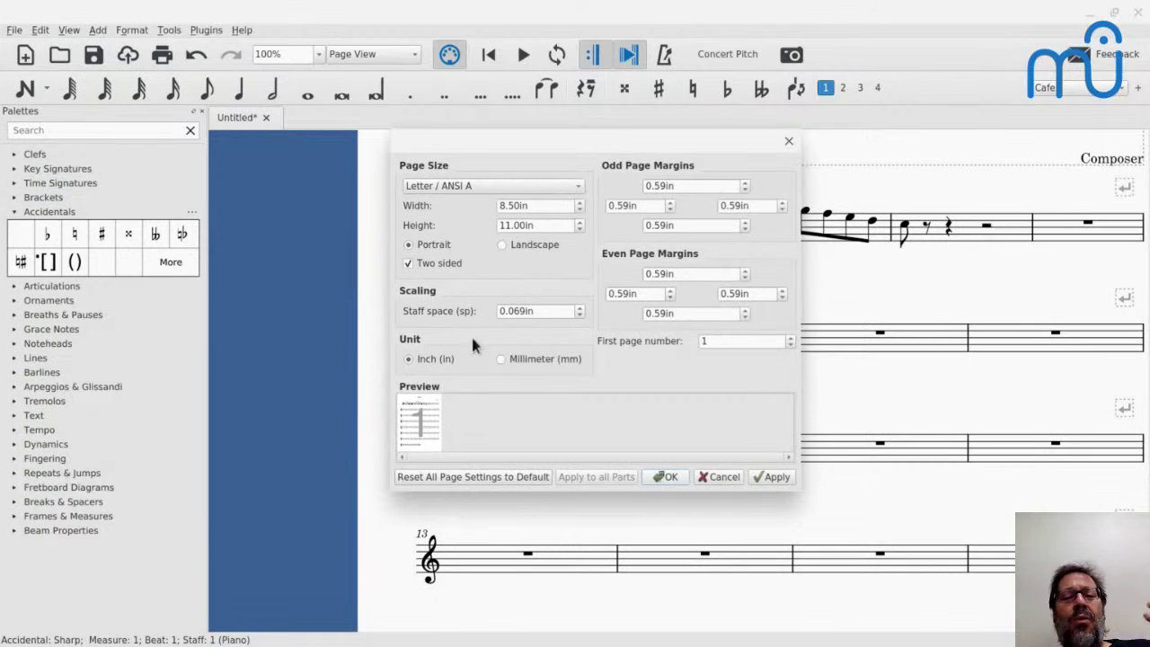
Reset all page settings to default, compare inches with millimetres again, and discard the page settings changes
left_click(543, 311)
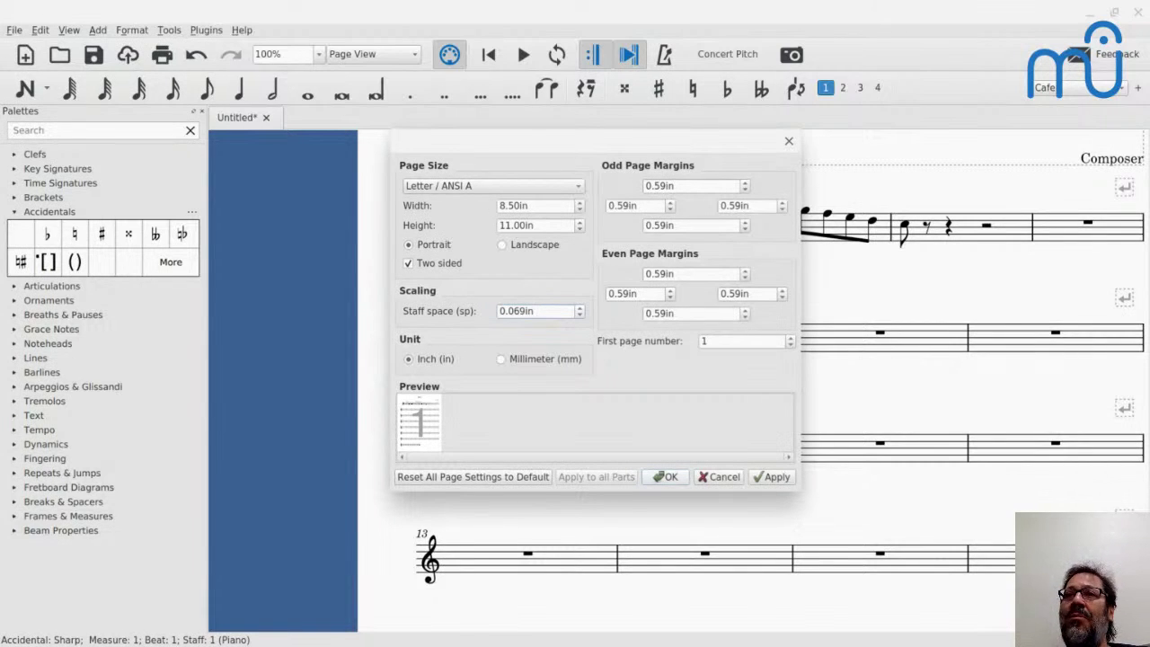
left_click(502, 360)
left_click(499, 481)
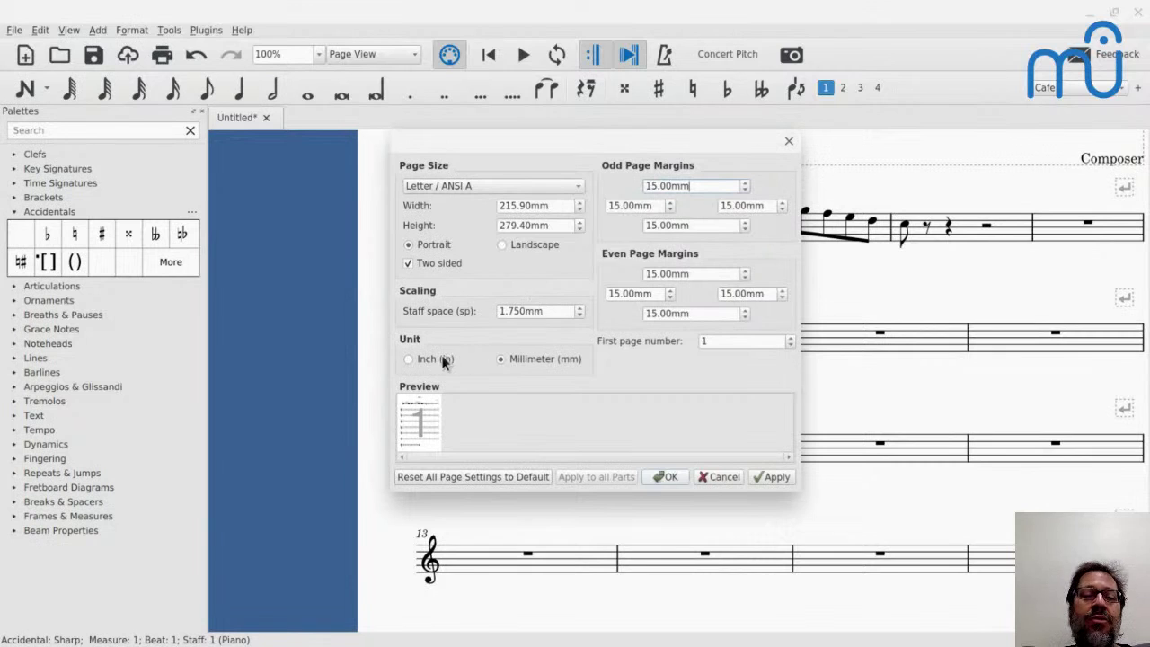
left_click(410, 360)
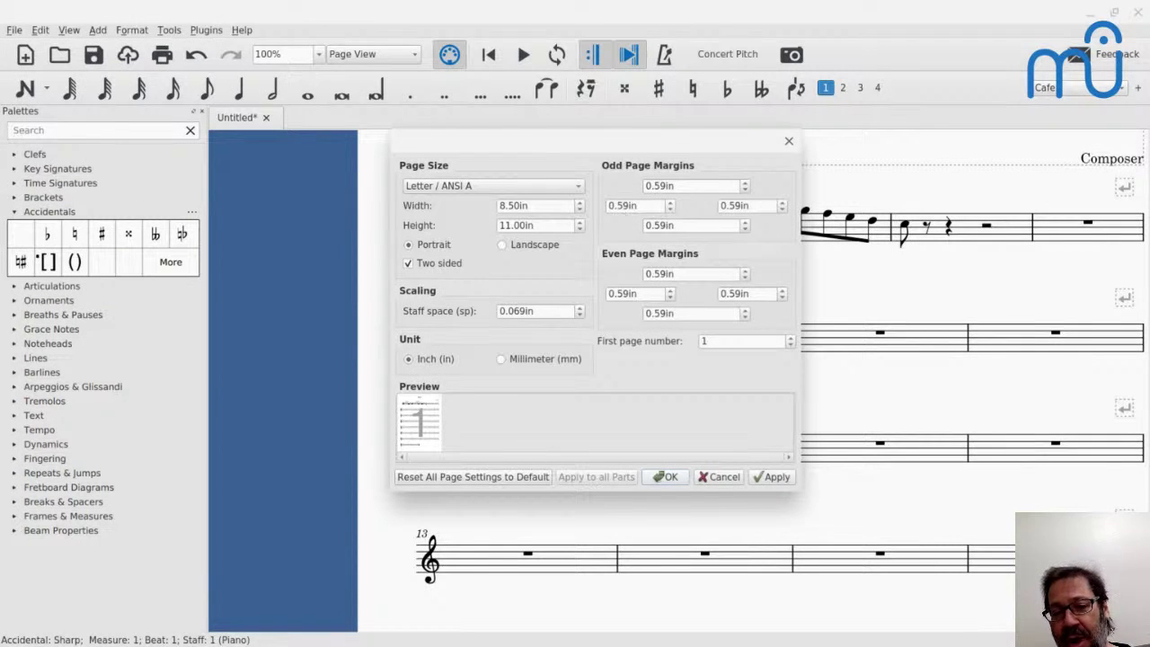
left_click(502, 359)
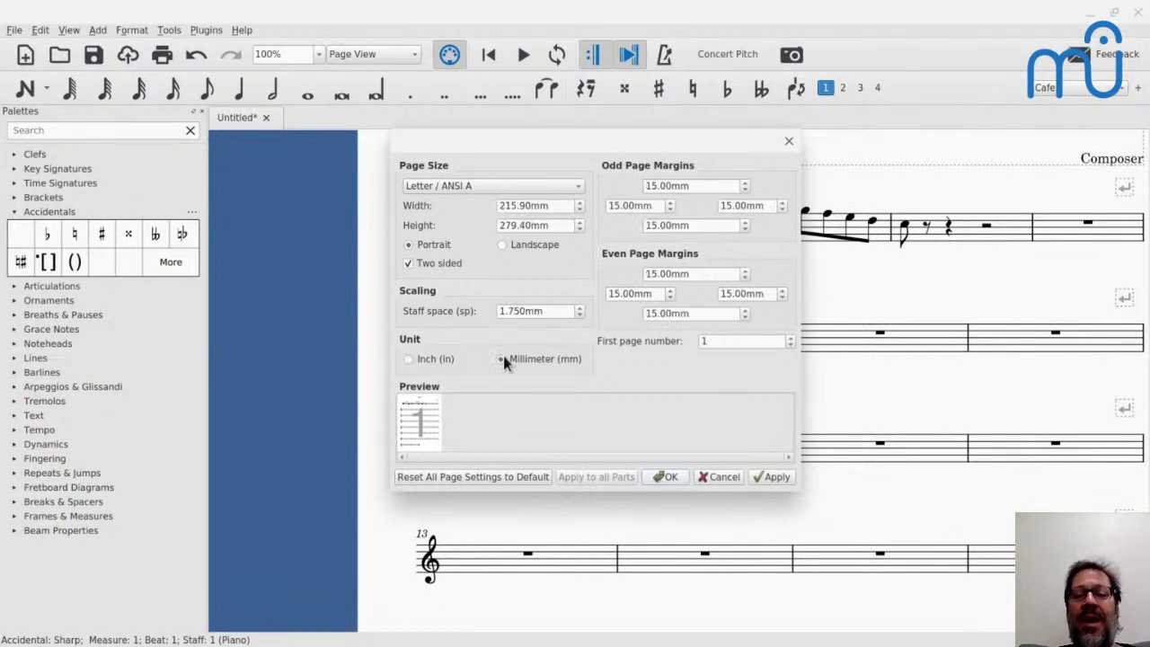
left_click(719, 479)
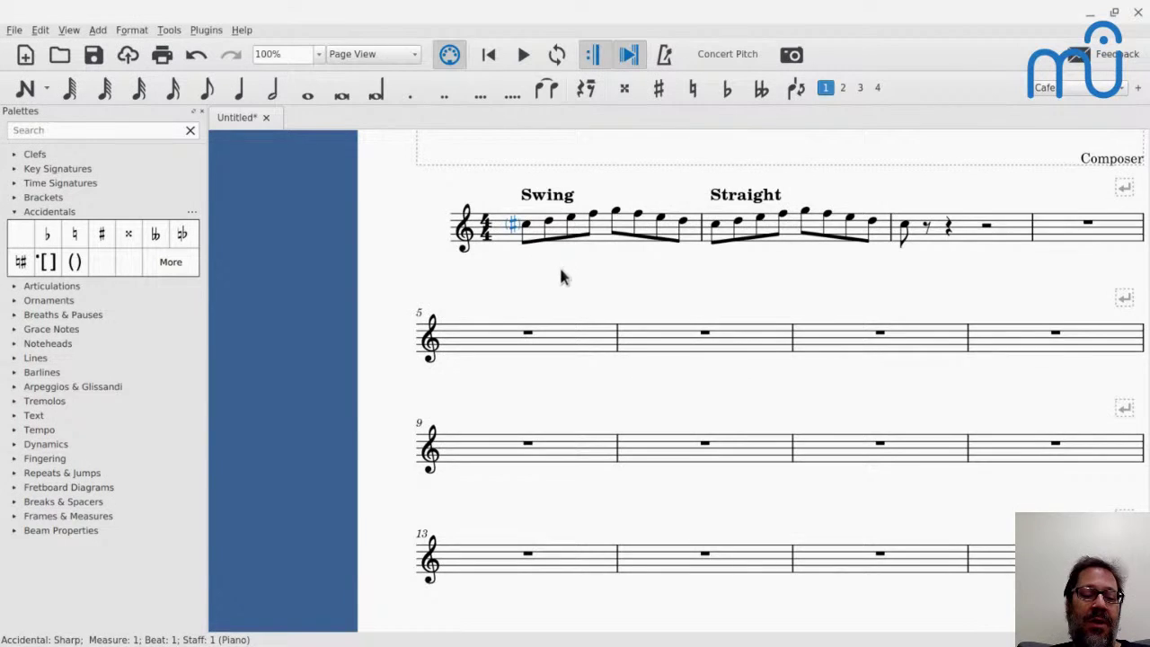
Select the measure number at measure 5, open the style settings, and move the dialog off the start of the systems
left_click_drag(560, 272, 440, 379)
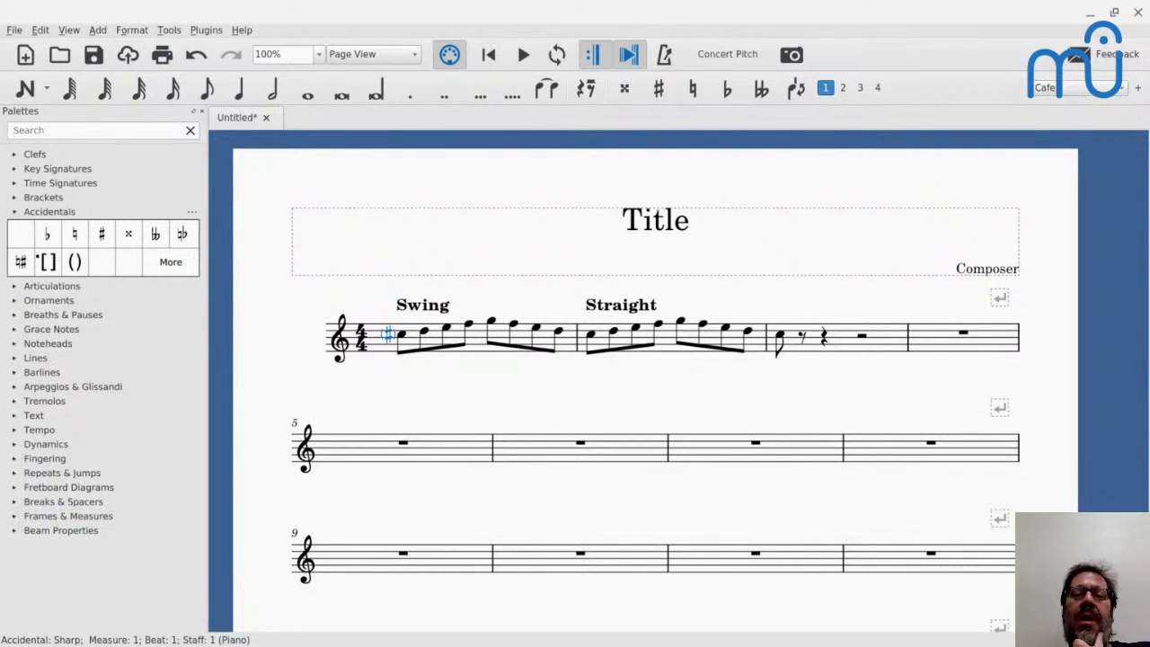
left_click(294, 428)
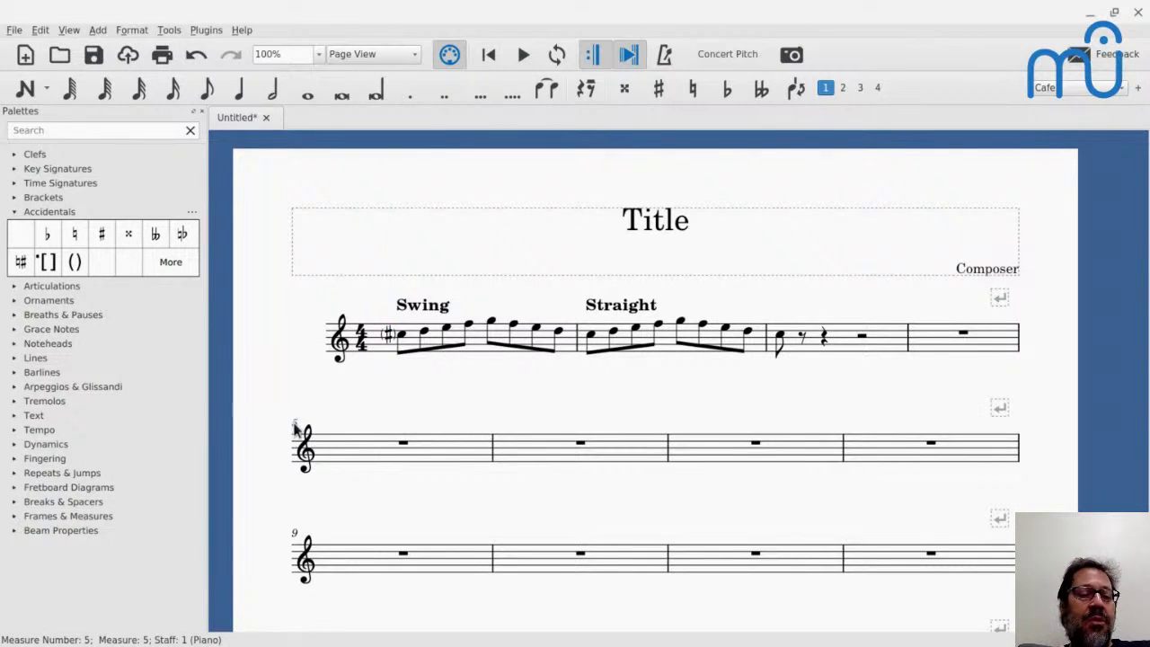
left_click(132, 30)
left_click(151, 41)
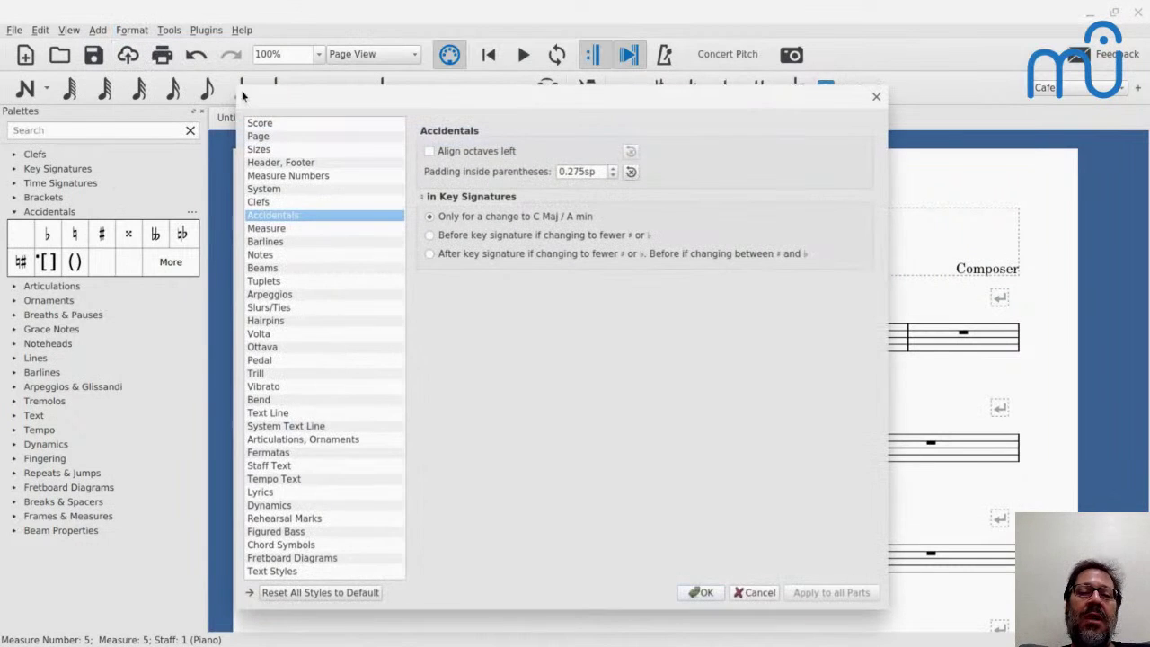
left_click_drag(270, 95, 621, 74)
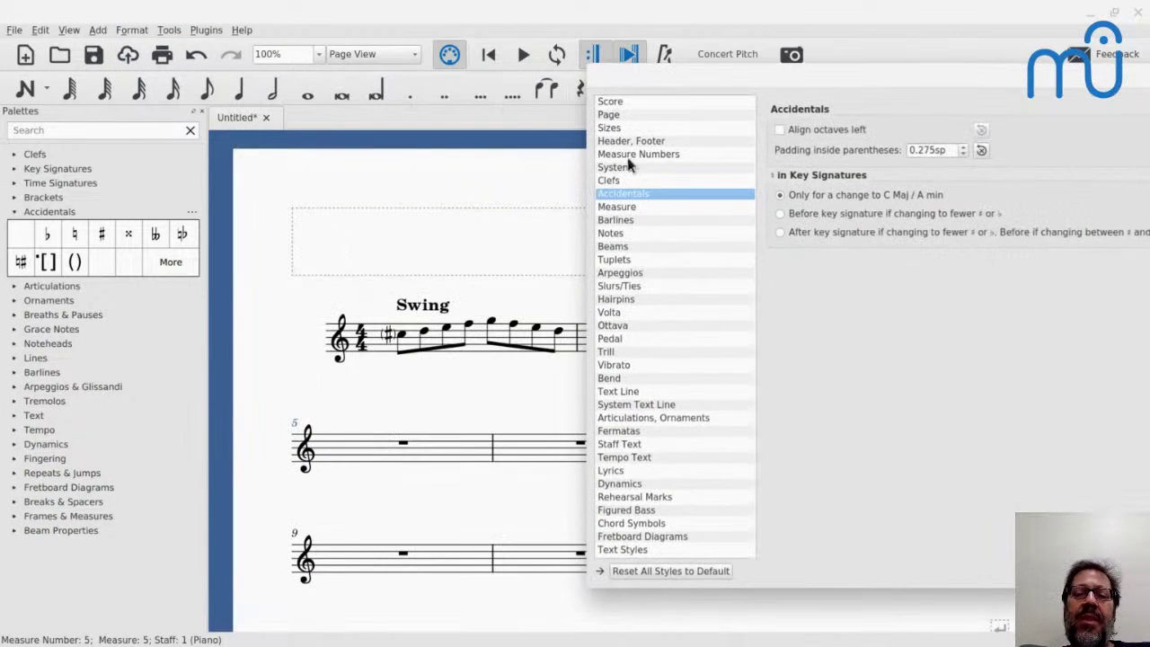
In the Measure Numbers style, enable showing the first number, and try numbering all staves before turning that option back off
left_click(607, 155)
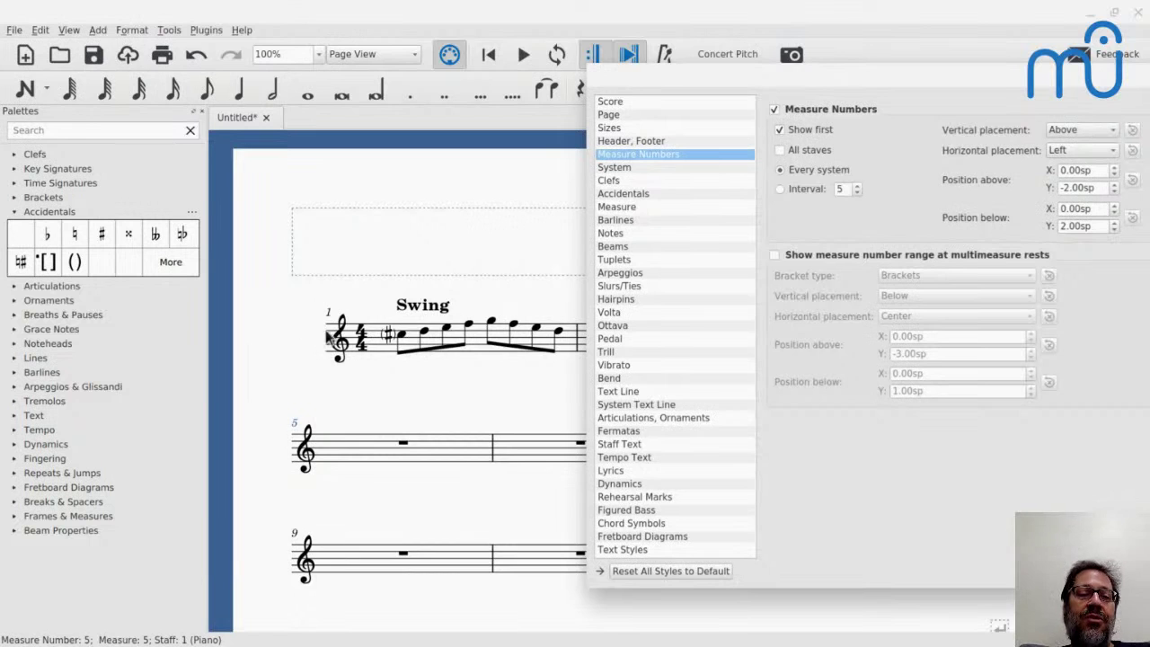
left_click(780, 151)
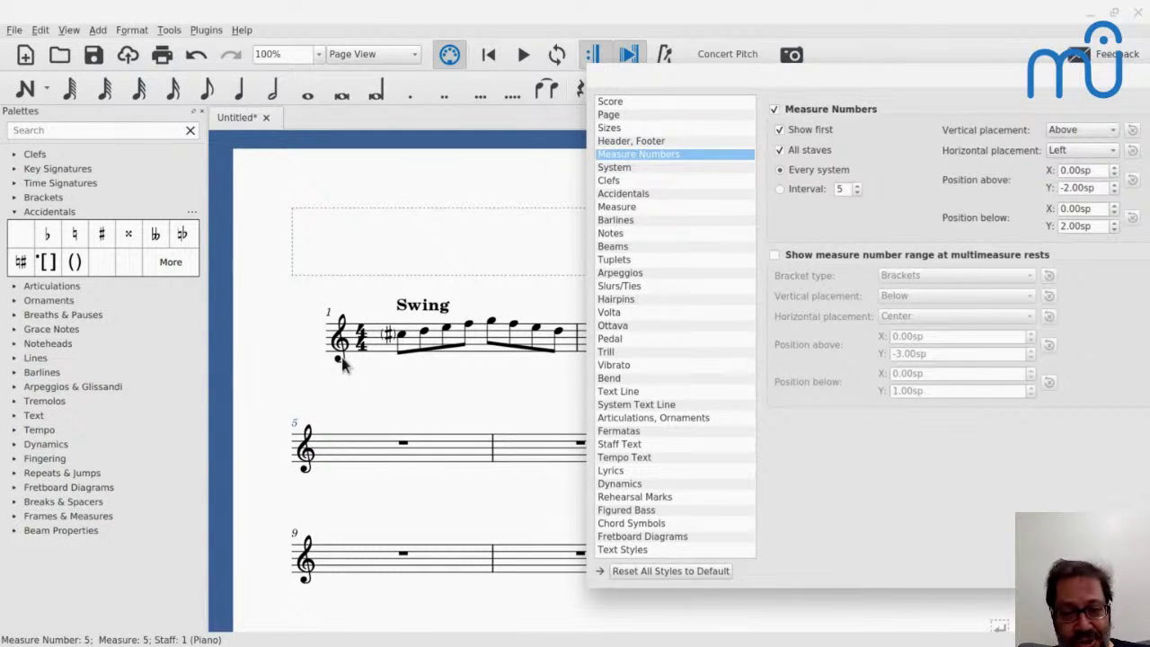
left_click(780, 153)
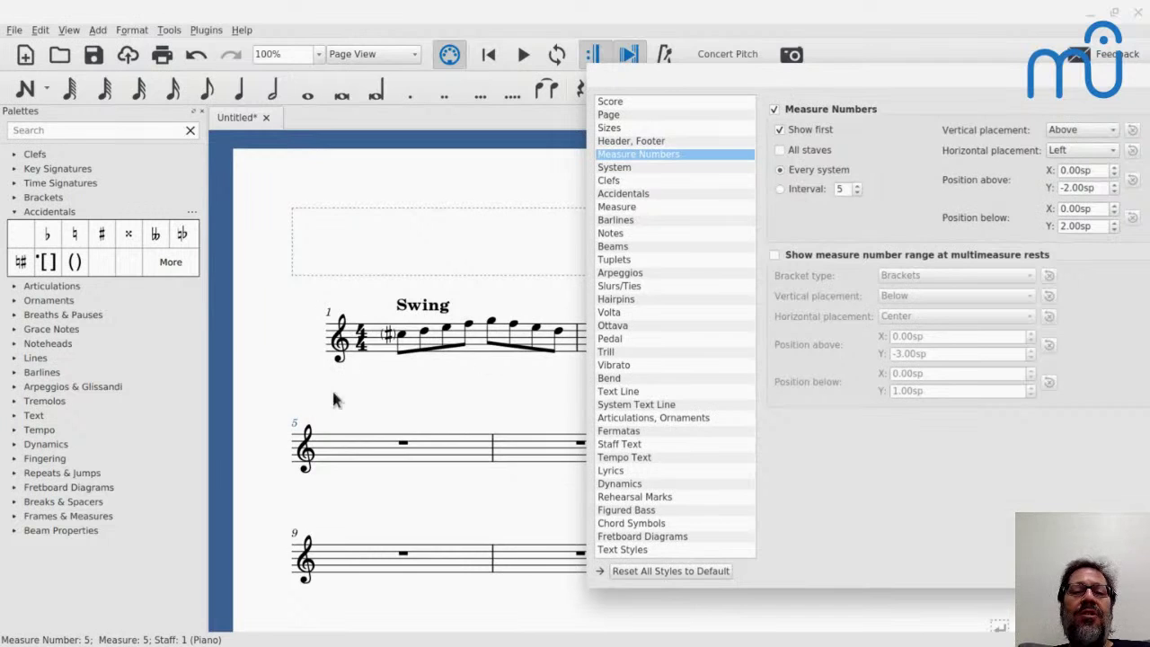
Number measures by interval instead of every system, try an interval of 1, and set the interval to 5
left_click(779, 190)
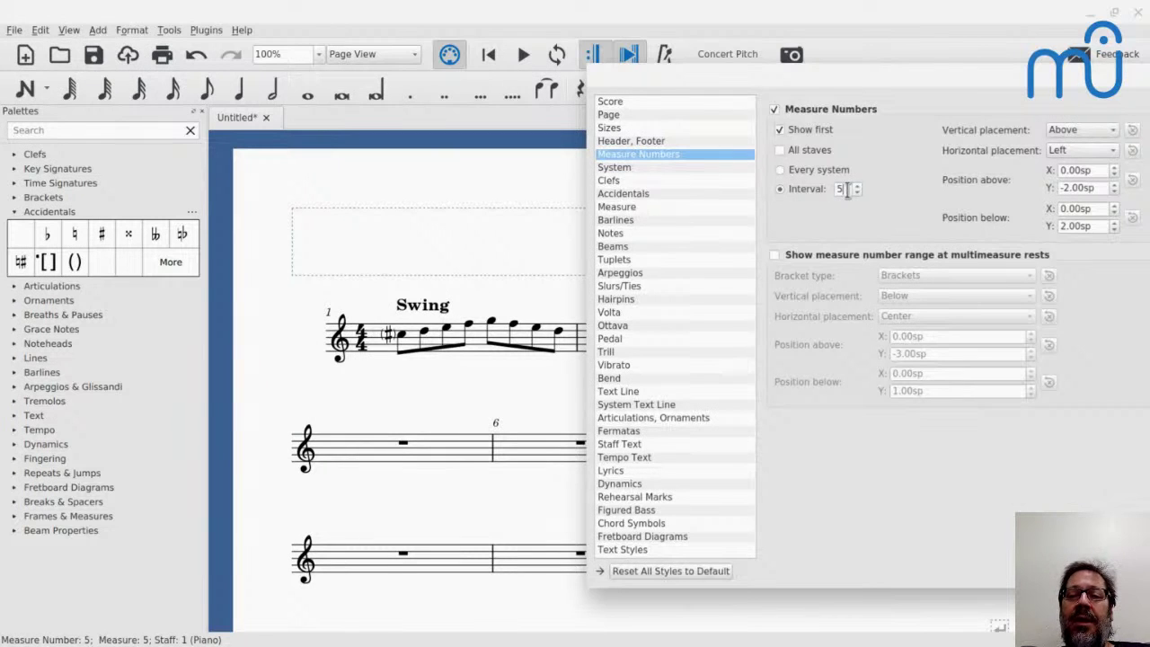
key("BackSpace")
type("1")
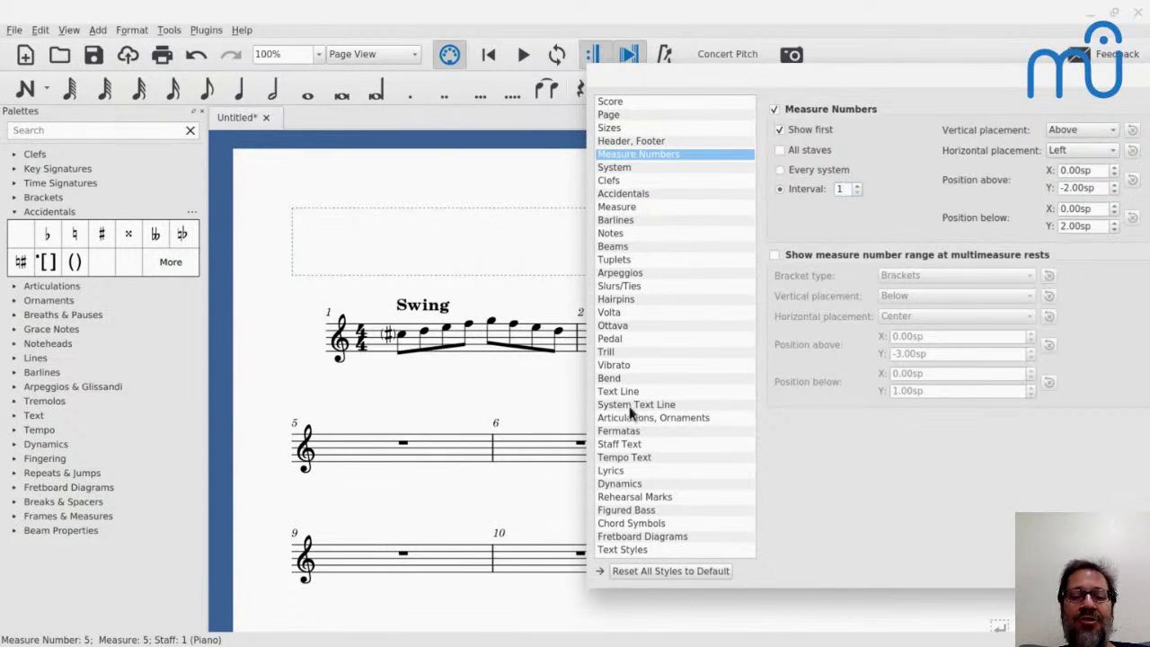
key("BackSpace")
type("5")
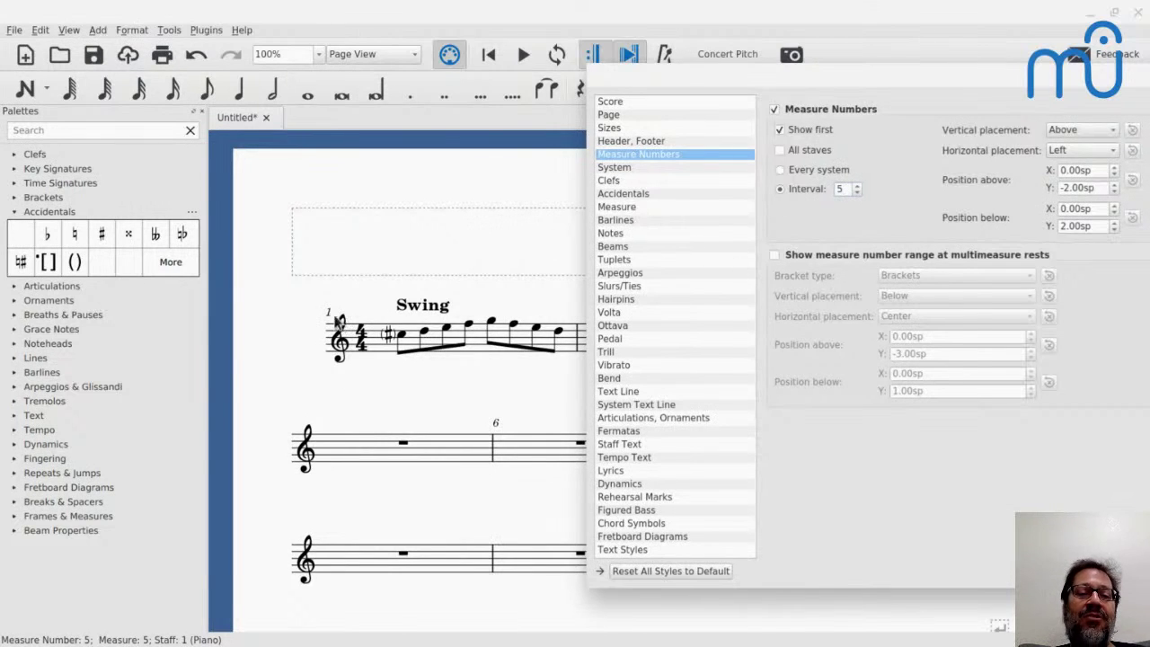
Enable the measure number range at multimeasure rests, accept the style settings, and turn on multimeasure rests in the score
scroll(489, 418, "right", 4)
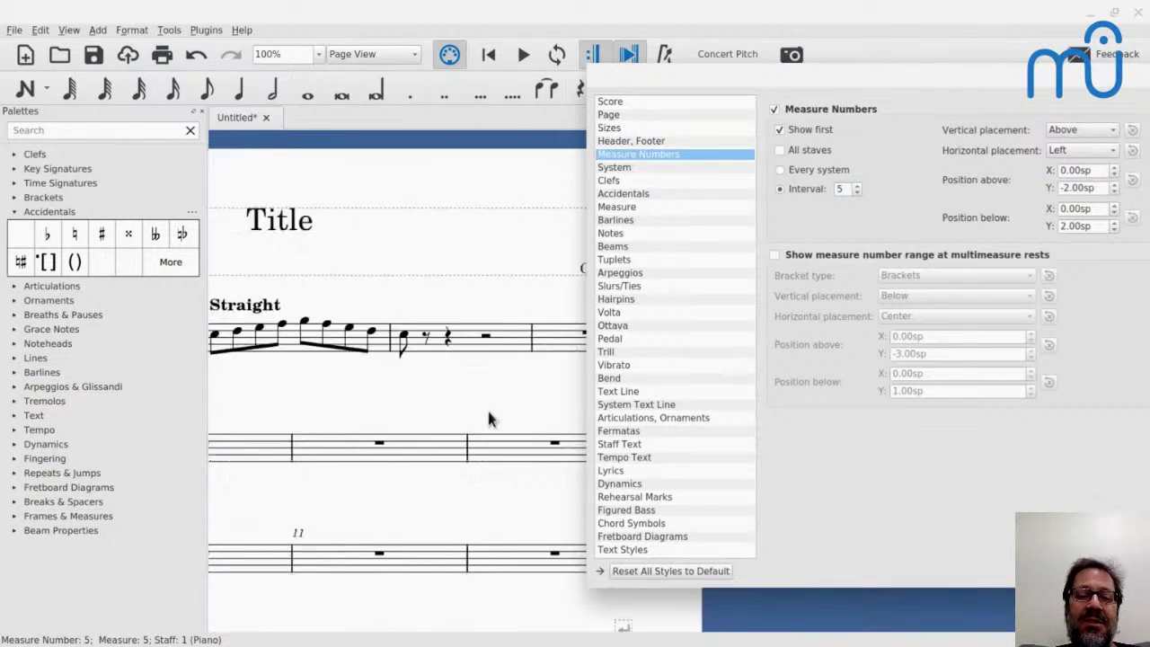
scroll(488, 411, "right", 2)
scroll(487, 408, "left", 3)
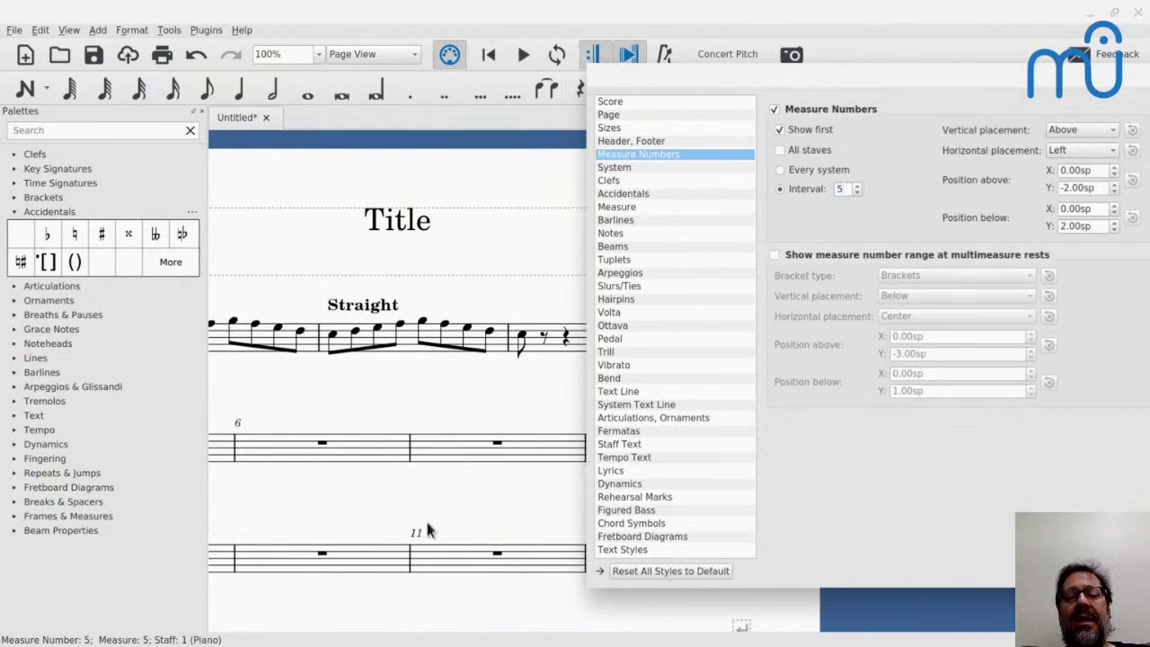
scroll(435, 495, "left", 2)
scroll(431, 494, "left", 2)
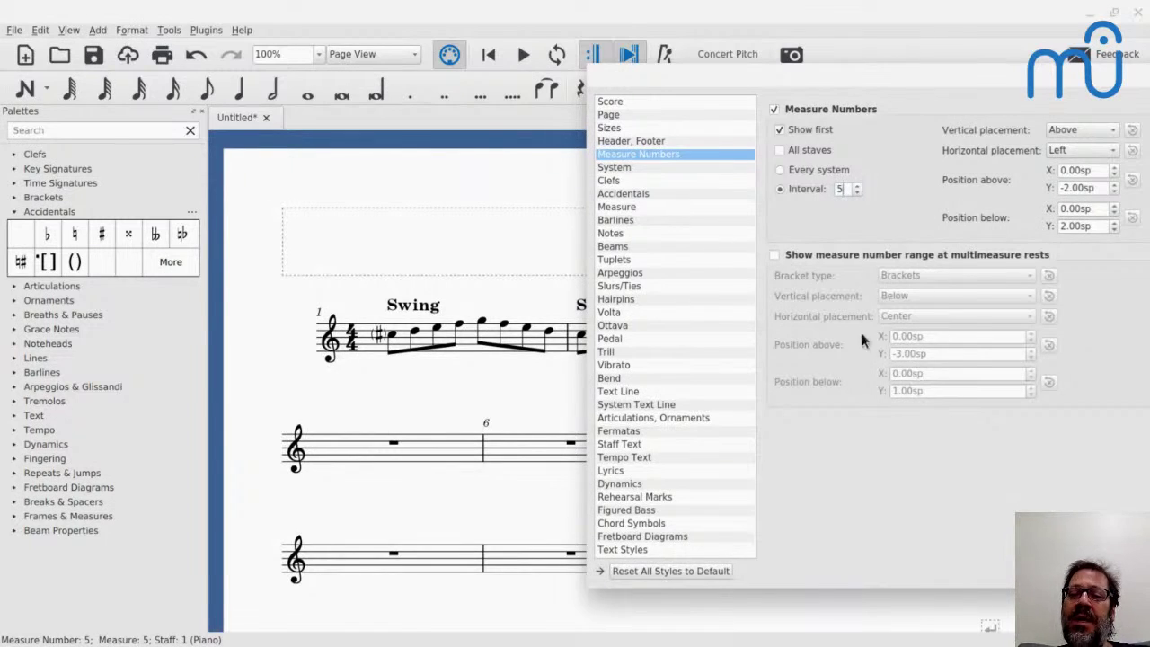
left_click(775, 256)
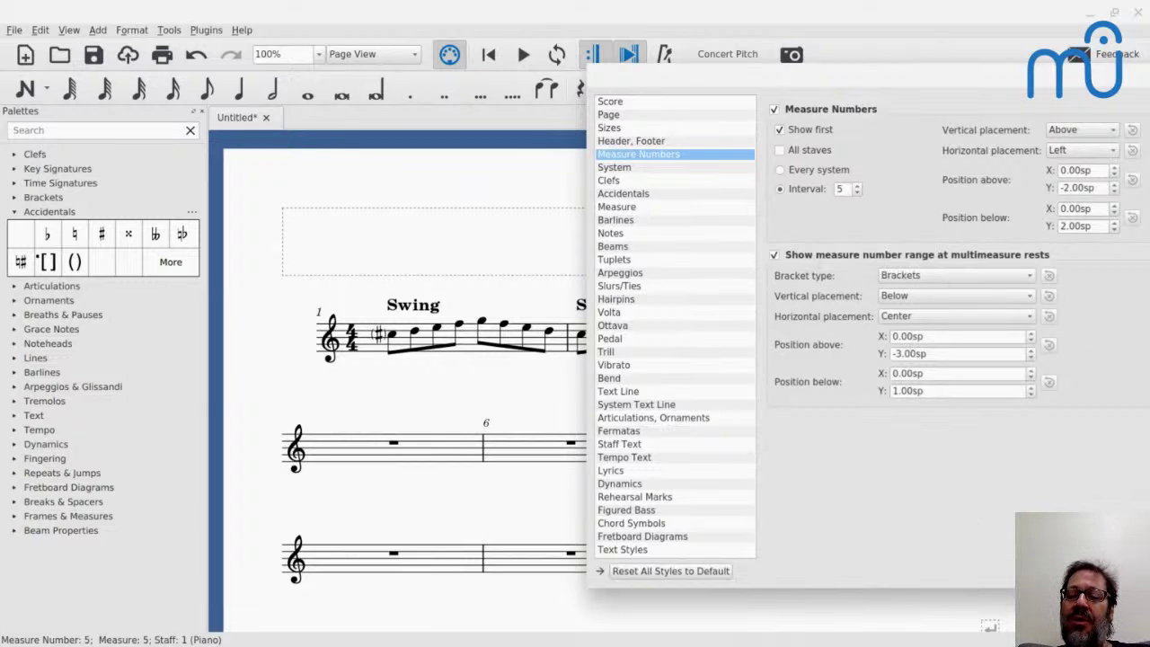
left_click(1047, 571)
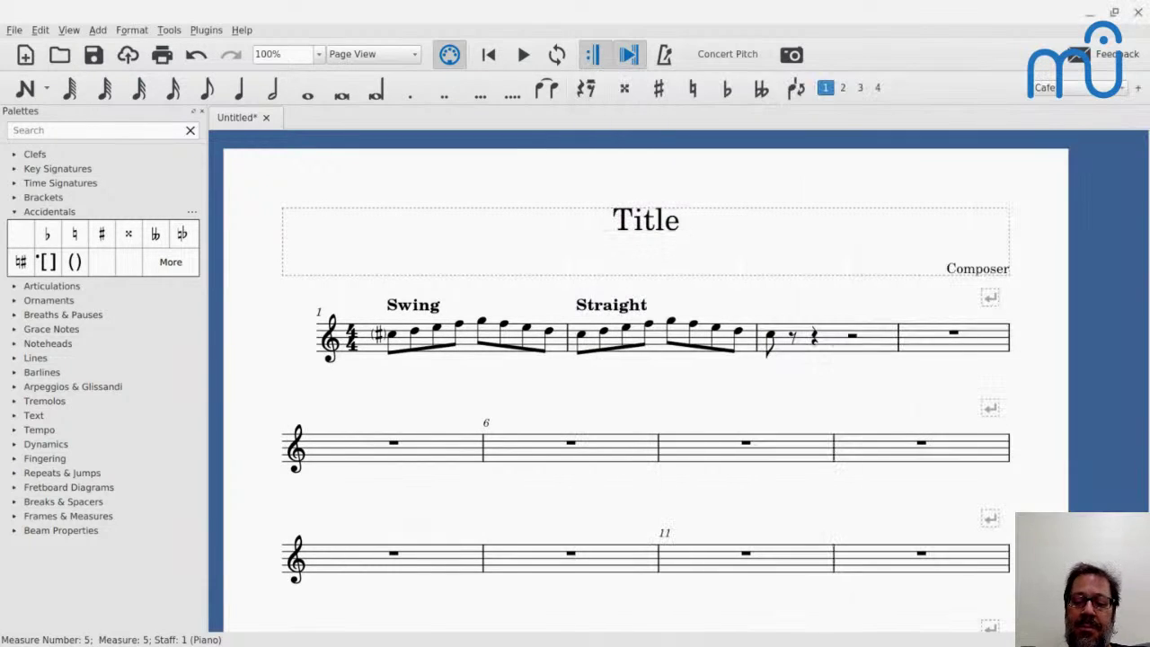
key("m")
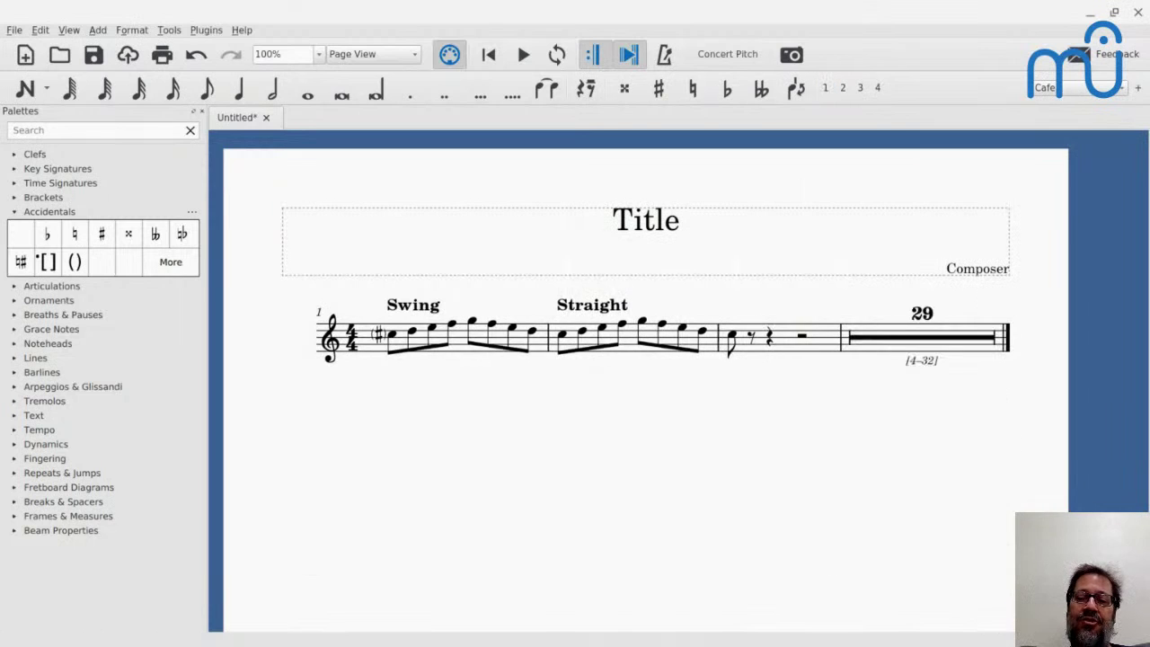
Select the multimeasure rest at the end of the system and open the style settings from it
right_click(903, 318)
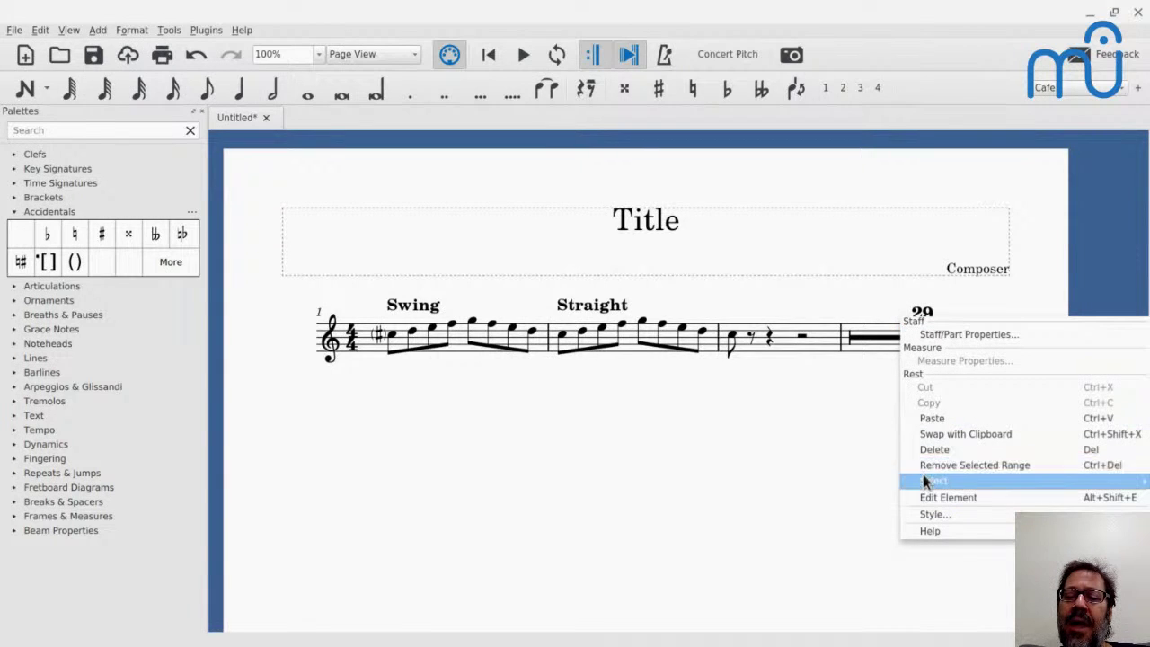
left_click(917, 313)
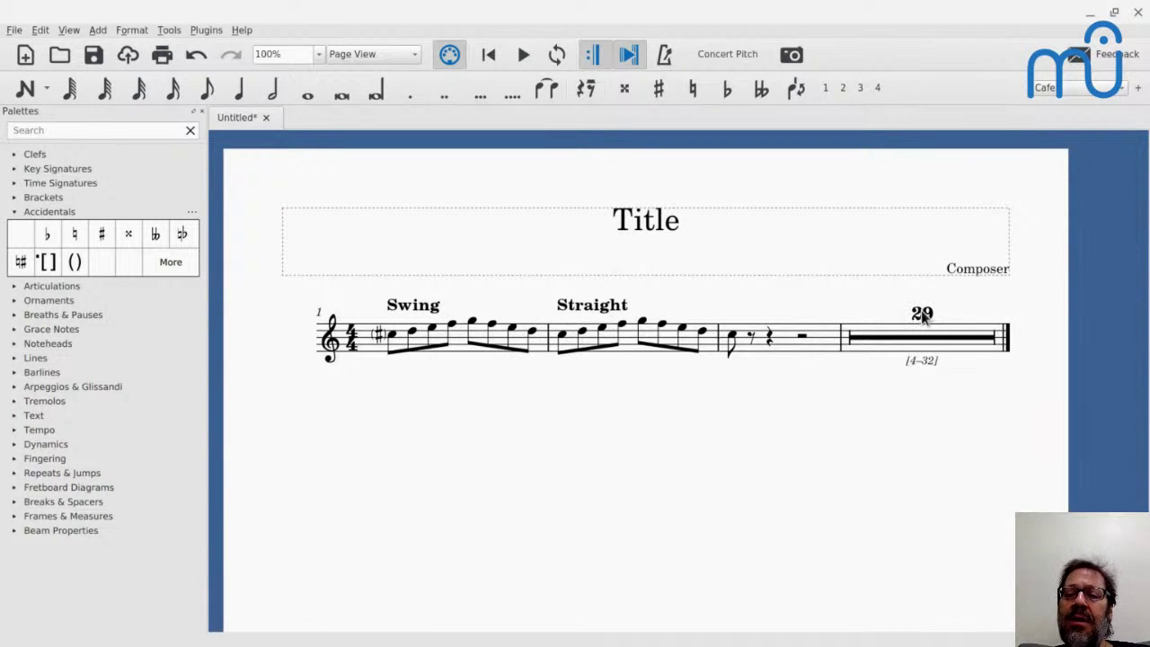
left_click(918, 311)
right_click(921, 311)
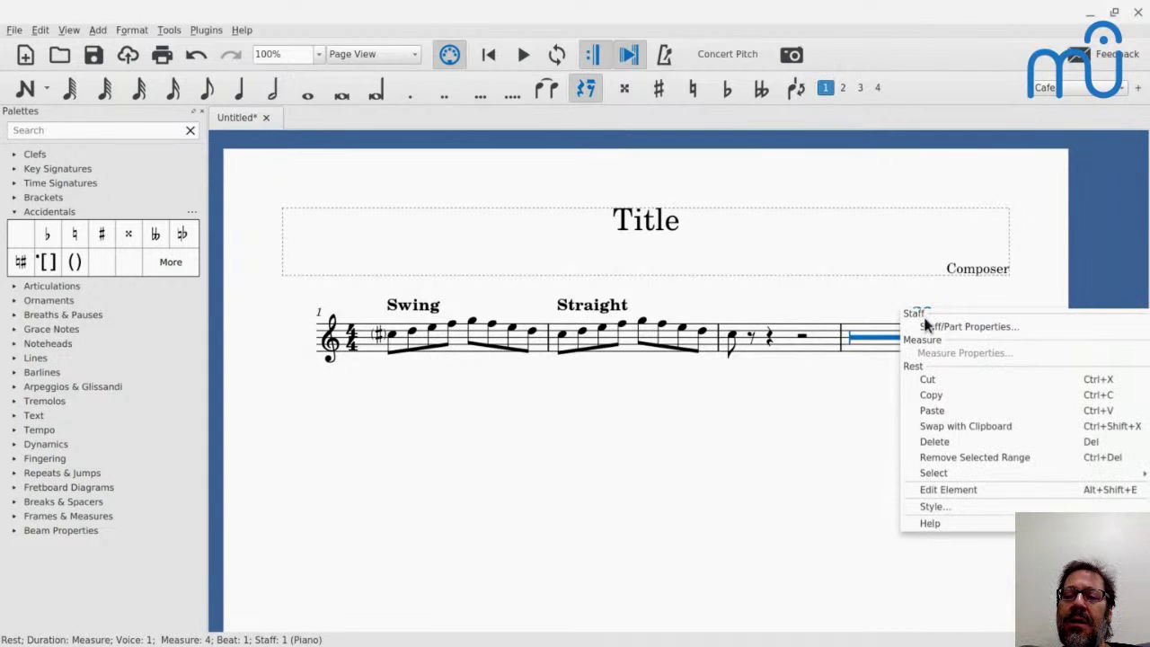
left_click(934, 507)
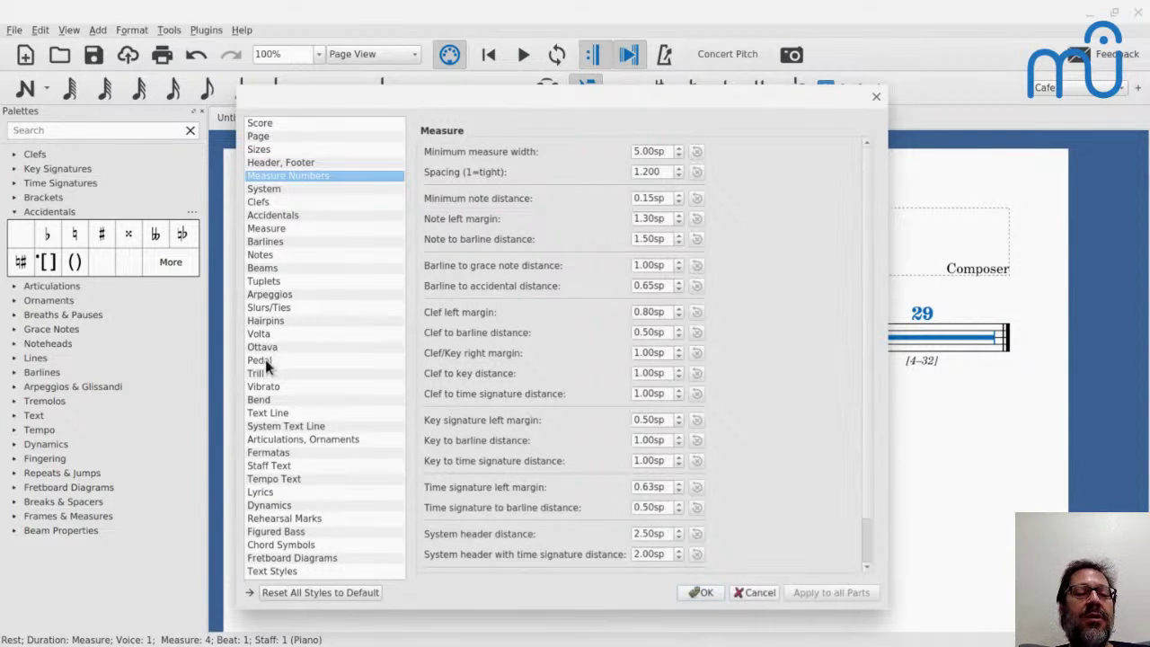
Look through the style pages, including Notes, Measure Numbers and Barlines through Text Styles, for multimeasure rest number settings, and close the dialog
left_click(267, 257)
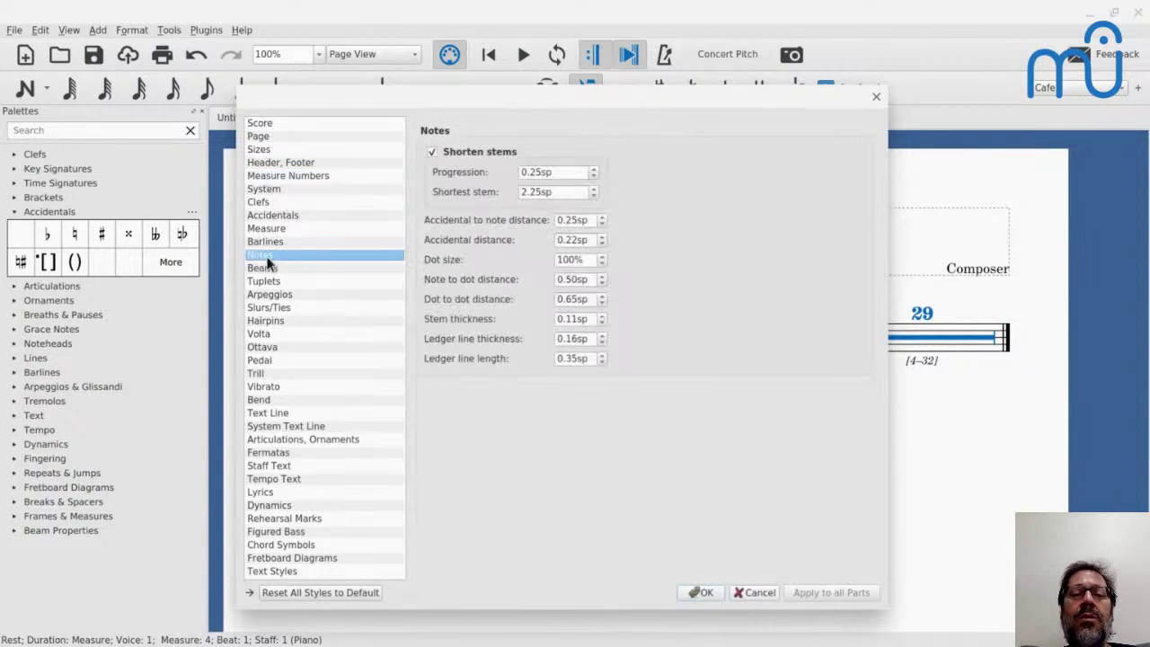
left_click(266, 178)
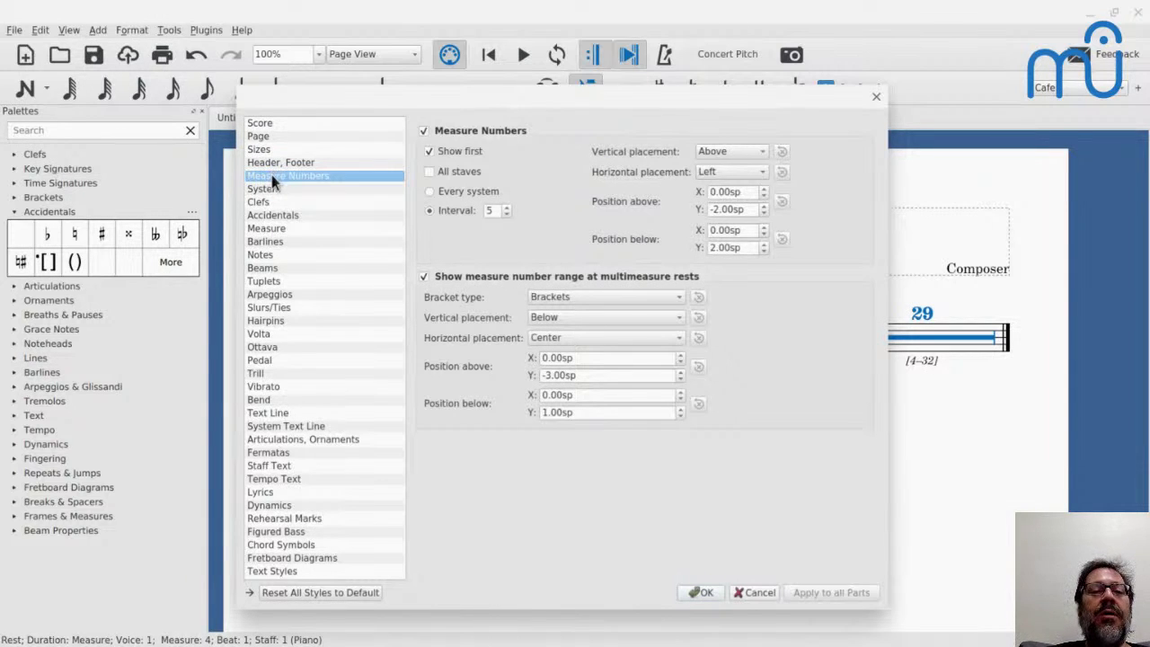
left_click(270, 240)
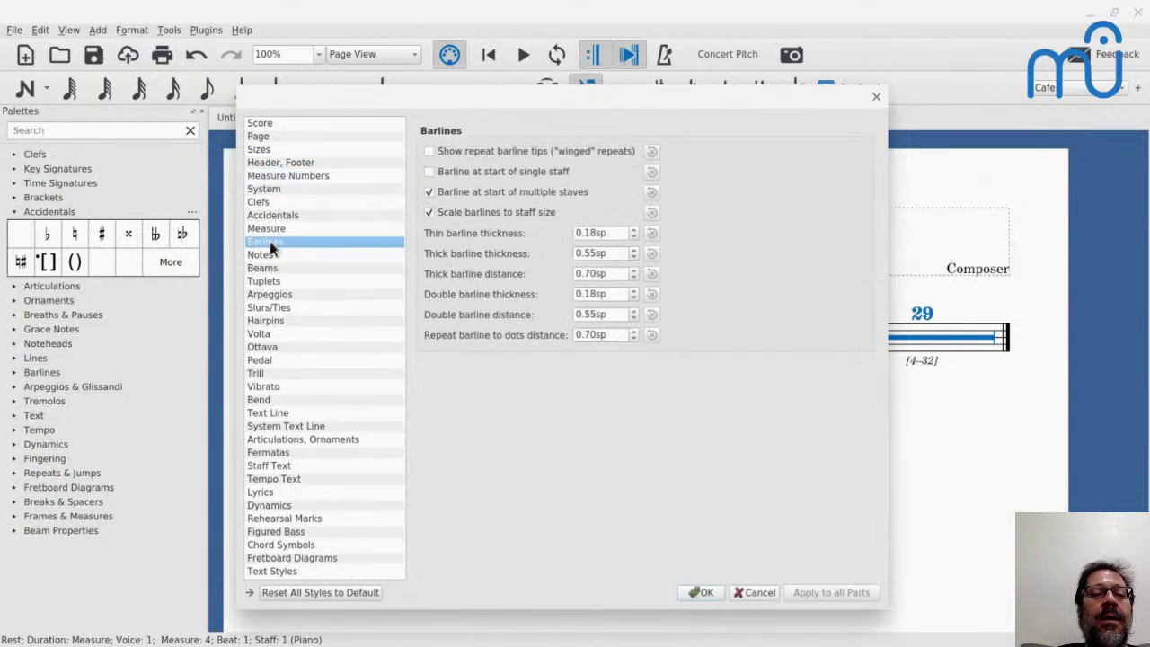
key("Down")
key("Down")
key("Down")
key("Down")
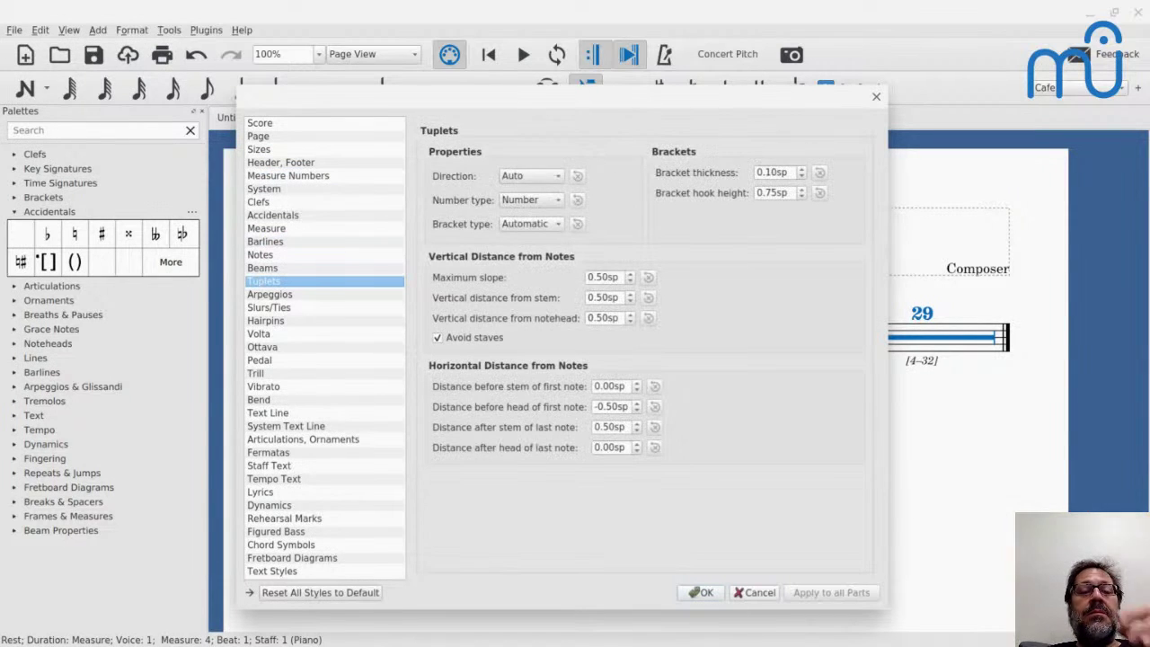
key("Down")
key("Down")
key("Down")
key("Down")
key("Down")
key("Down")
key("Down")
key("Down")
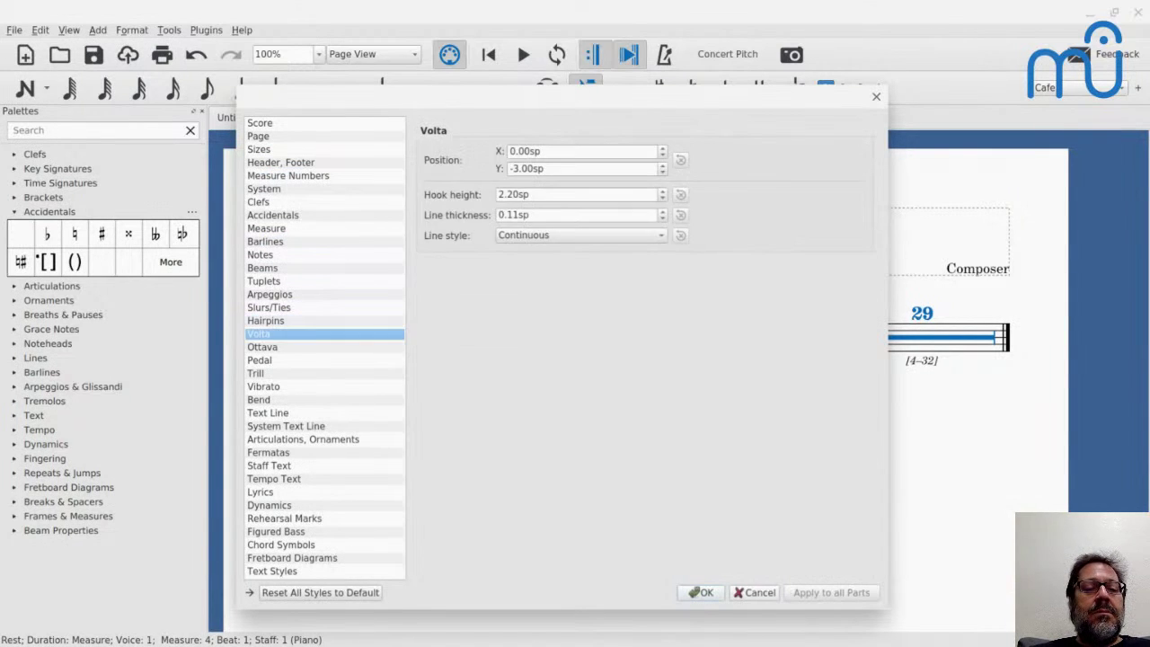
key("Down")
key("Down")
key("Down")
key("Down")
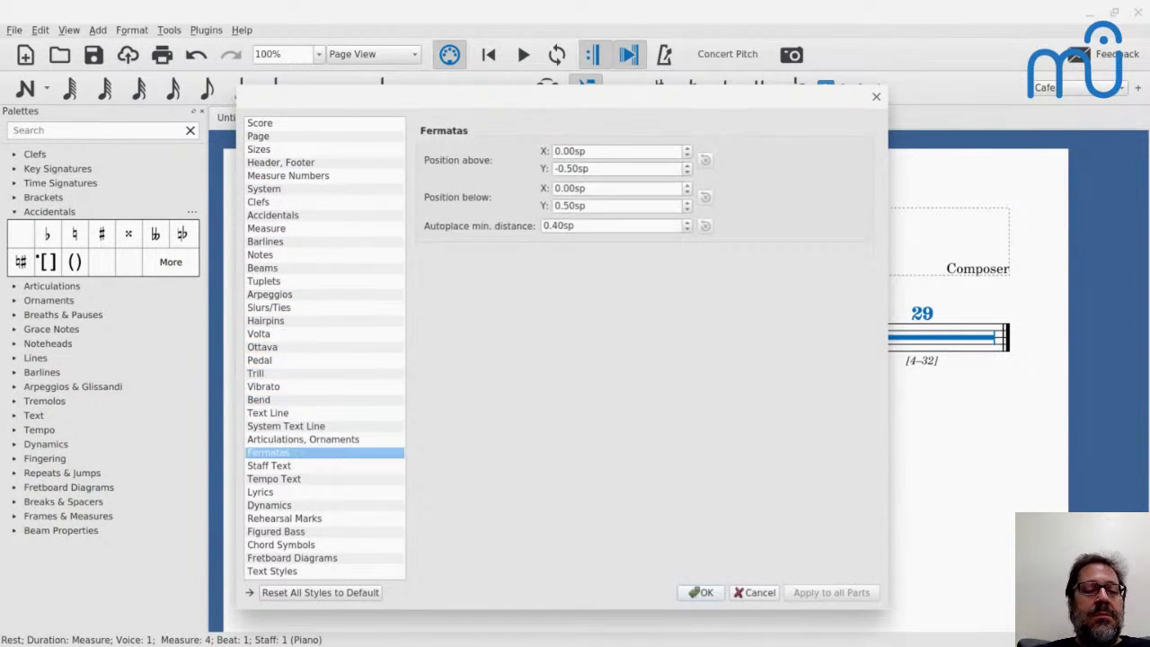
key("Down")
key("Down")
key("Down")
key("Down")
key("Down")
key("Down")
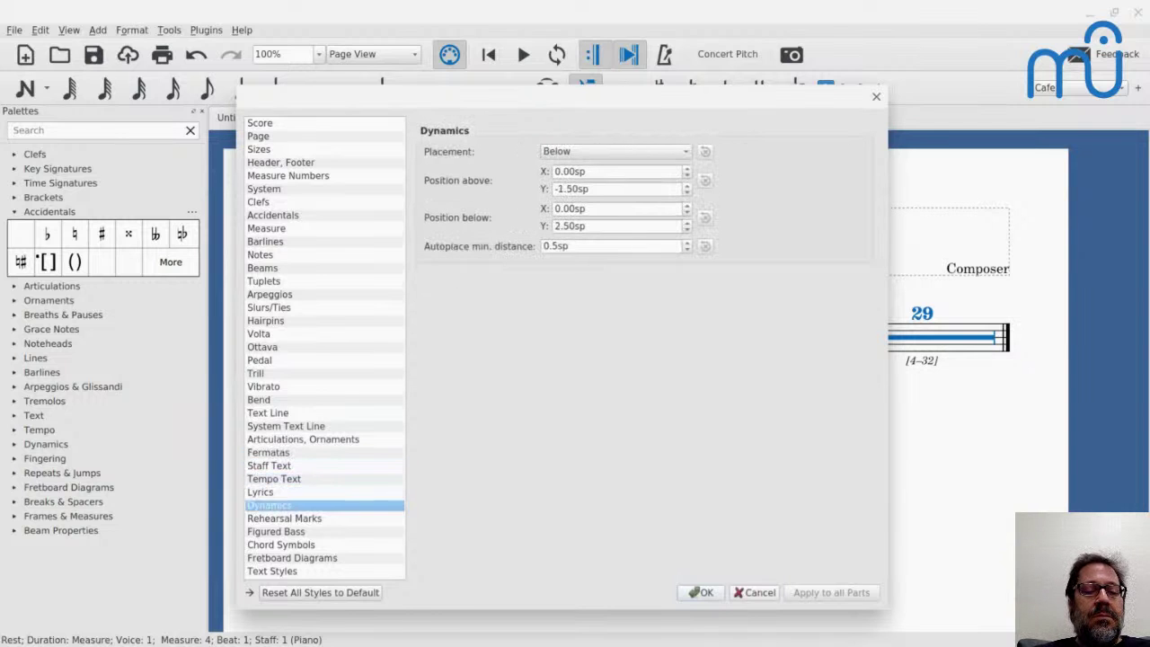
key("Down")
key("Down")
key("Down")
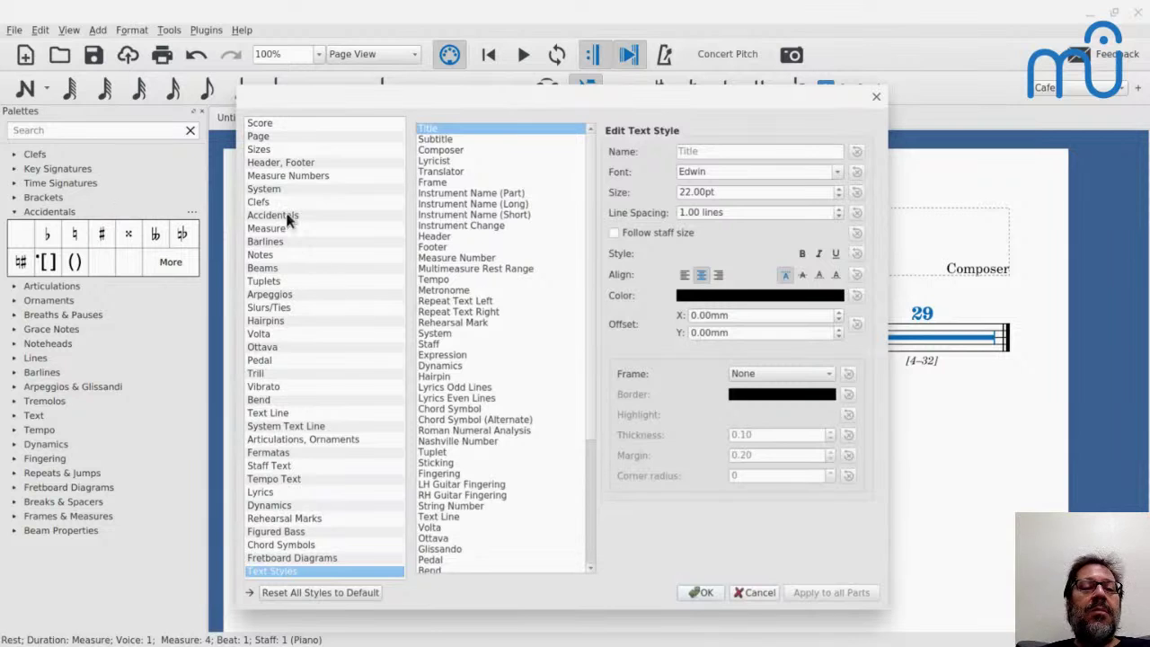
left_click(272, 163)
left_click(274, 176)
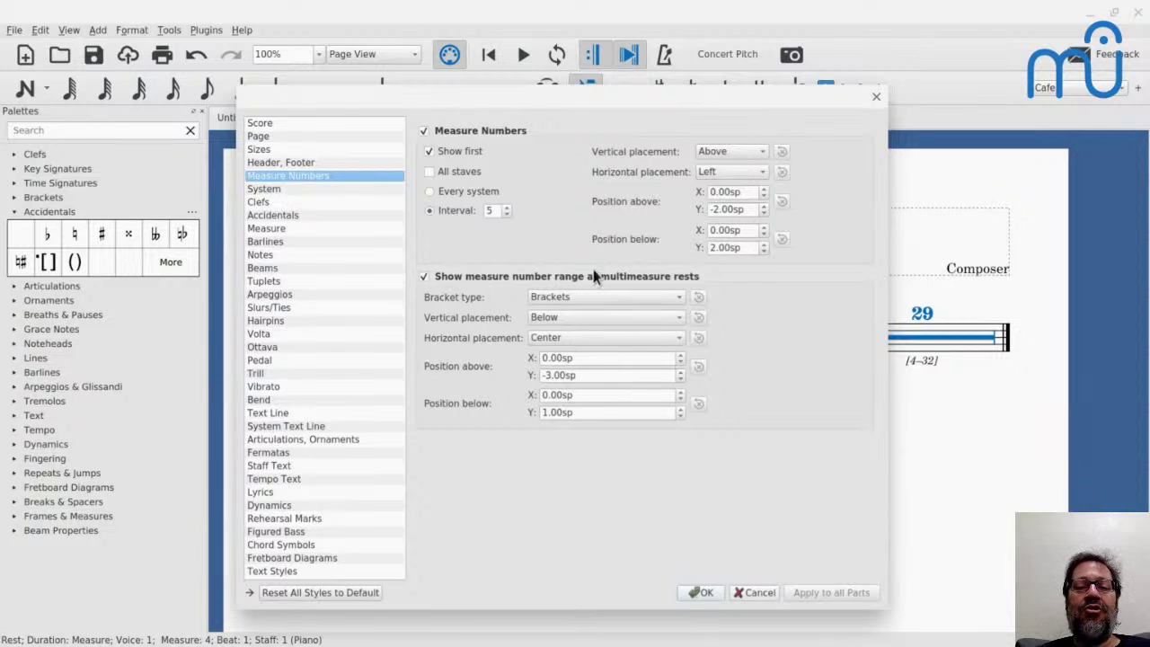
left_click(703, 595)
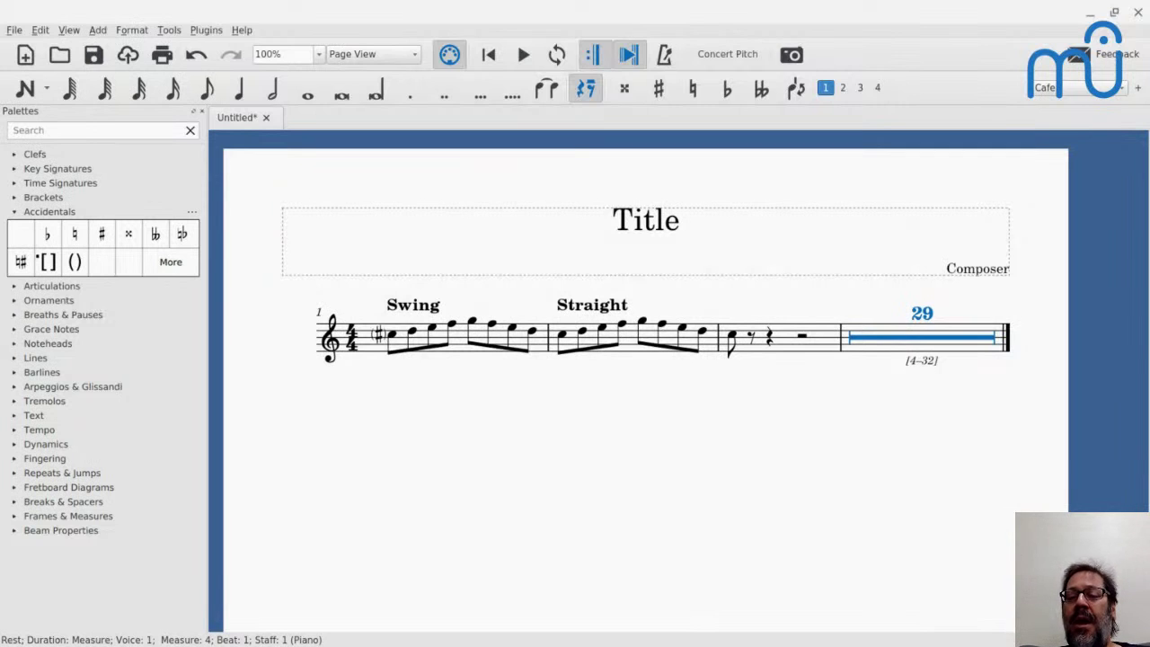
In the Score style, try different vertical positions for the multimeasure rest number, set it to 2.00sp, and close the dialog
key("alt+o")
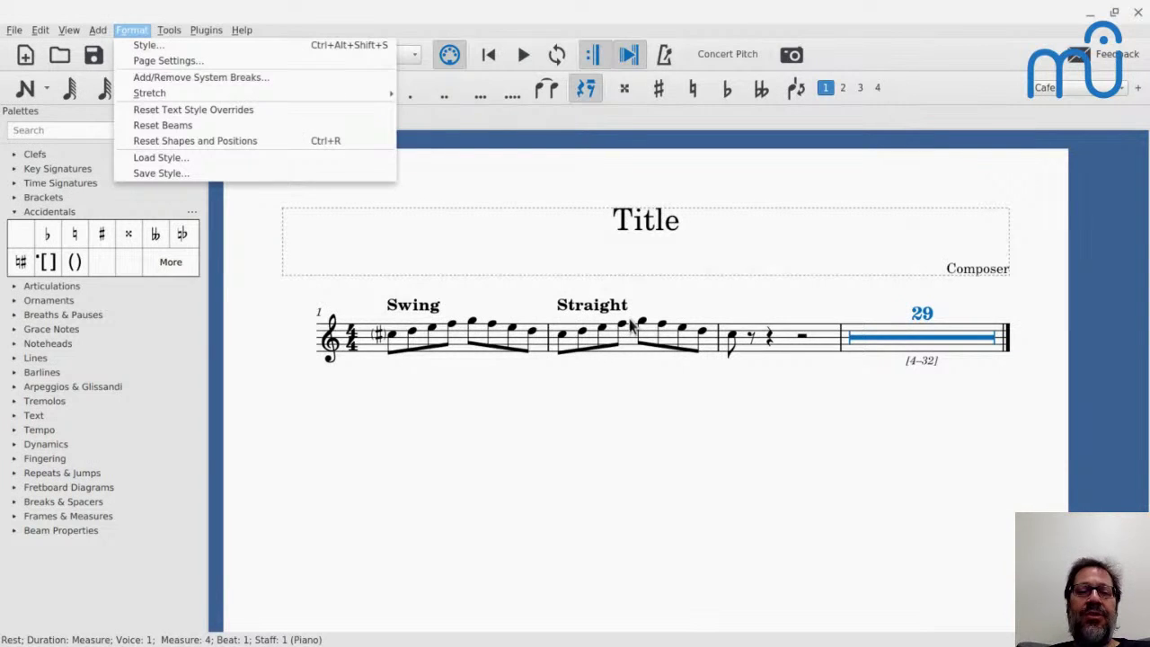
left_click(148, 45)
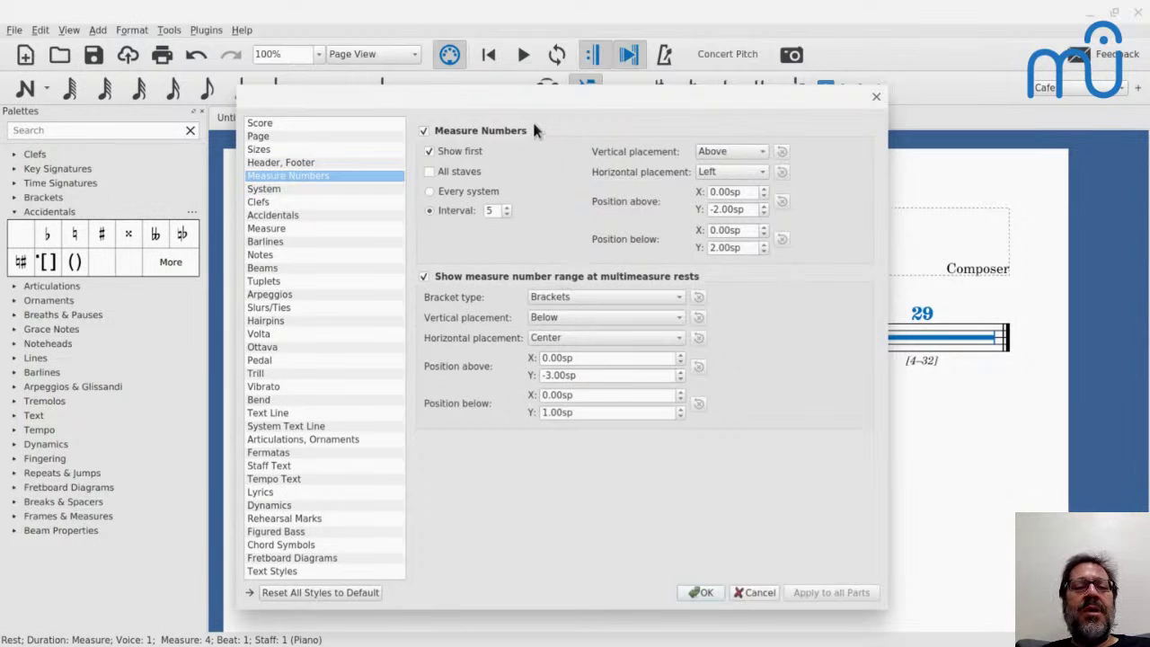
left_click(922, 314)
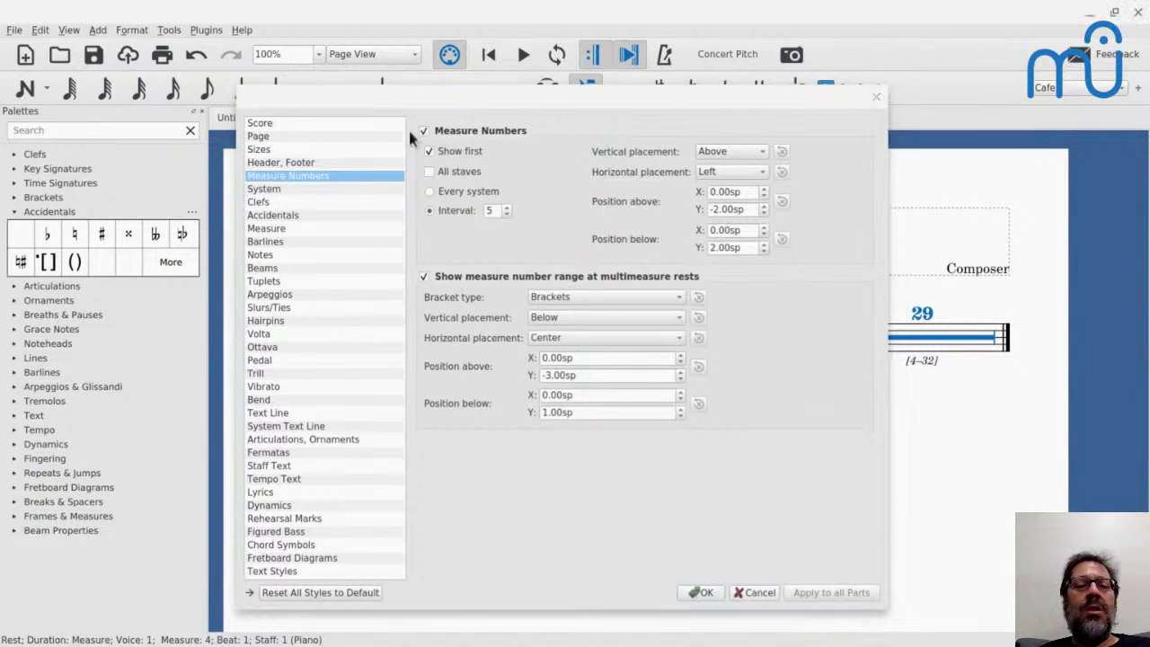
left_click(260, 124)
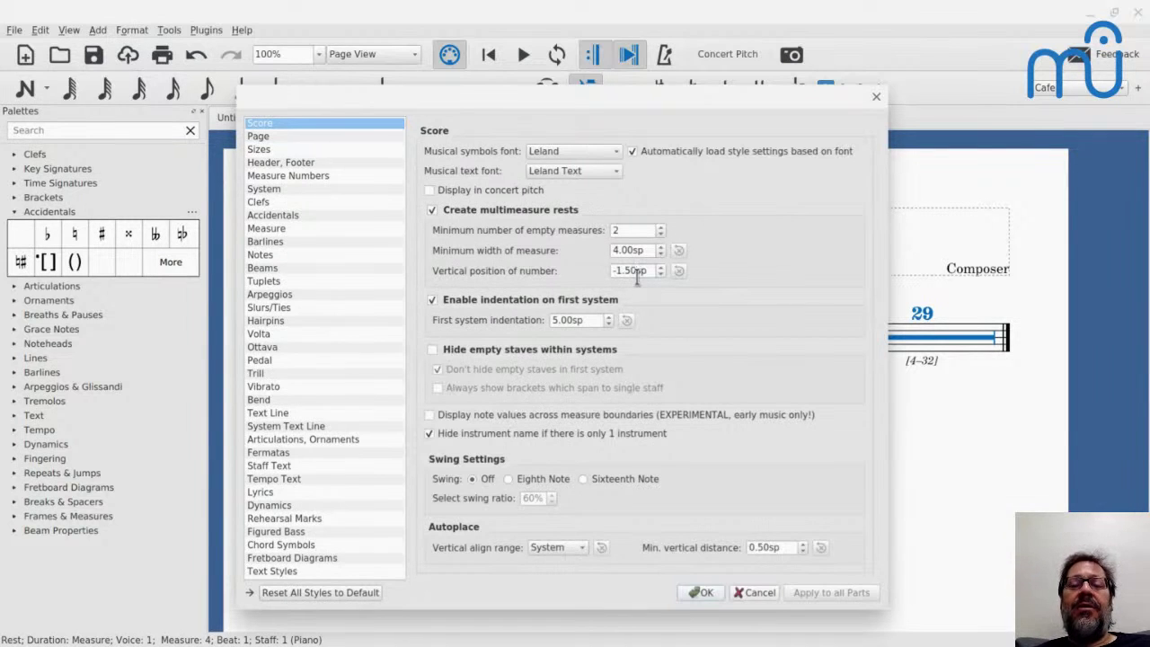
scroll(637, 270, "down", 6)
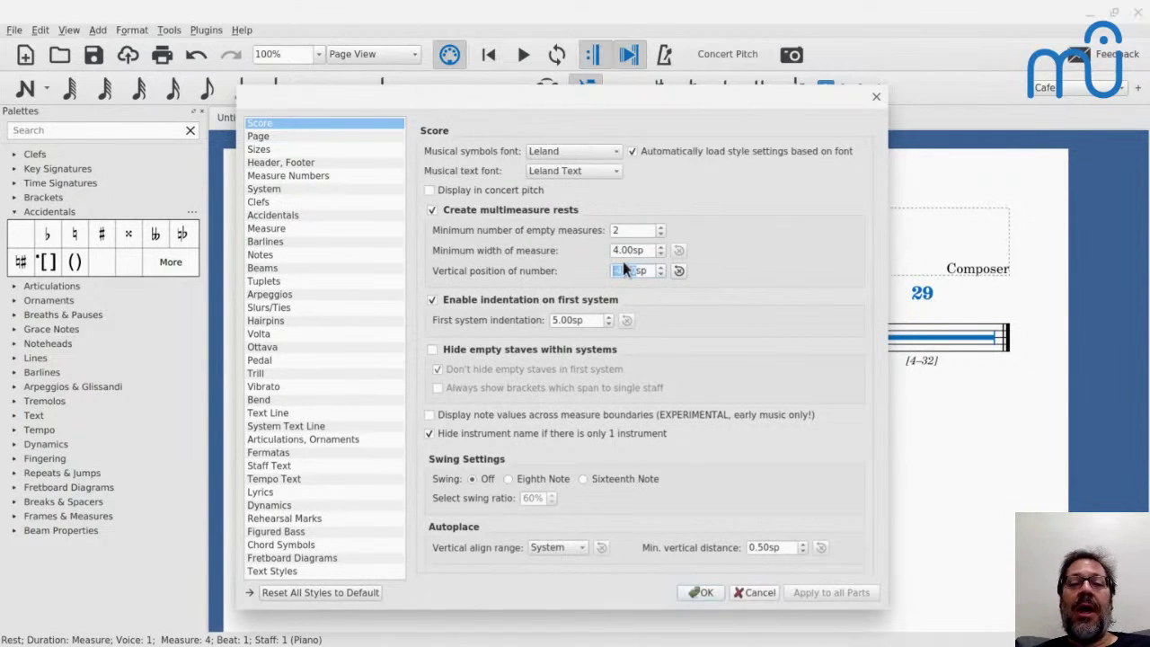
scroll(629, 271, "up", 1)
scroll(633, 271, "up", 6)
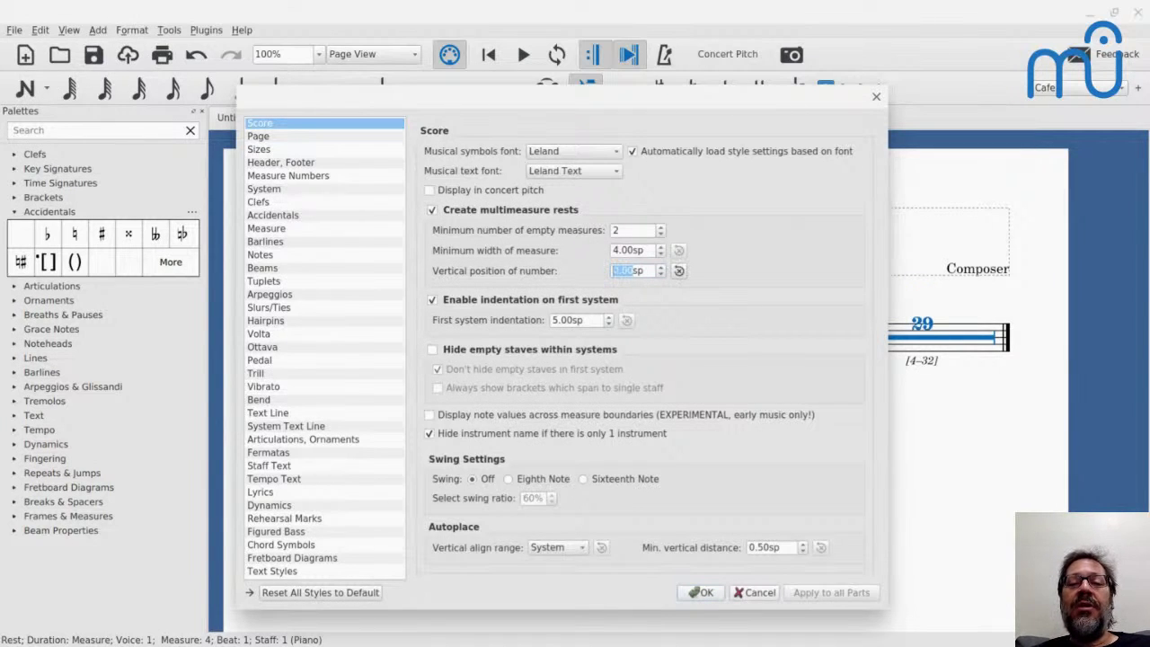
scroll(634, 271, "up", 2)
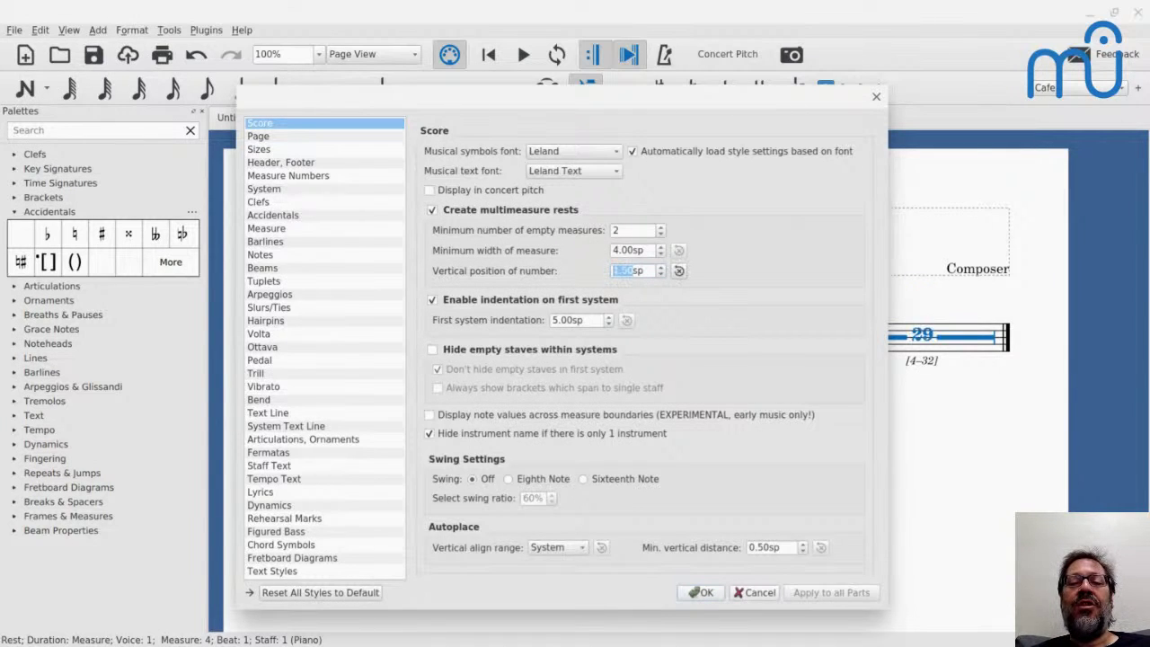
scroll(634, 270, "up", 1)
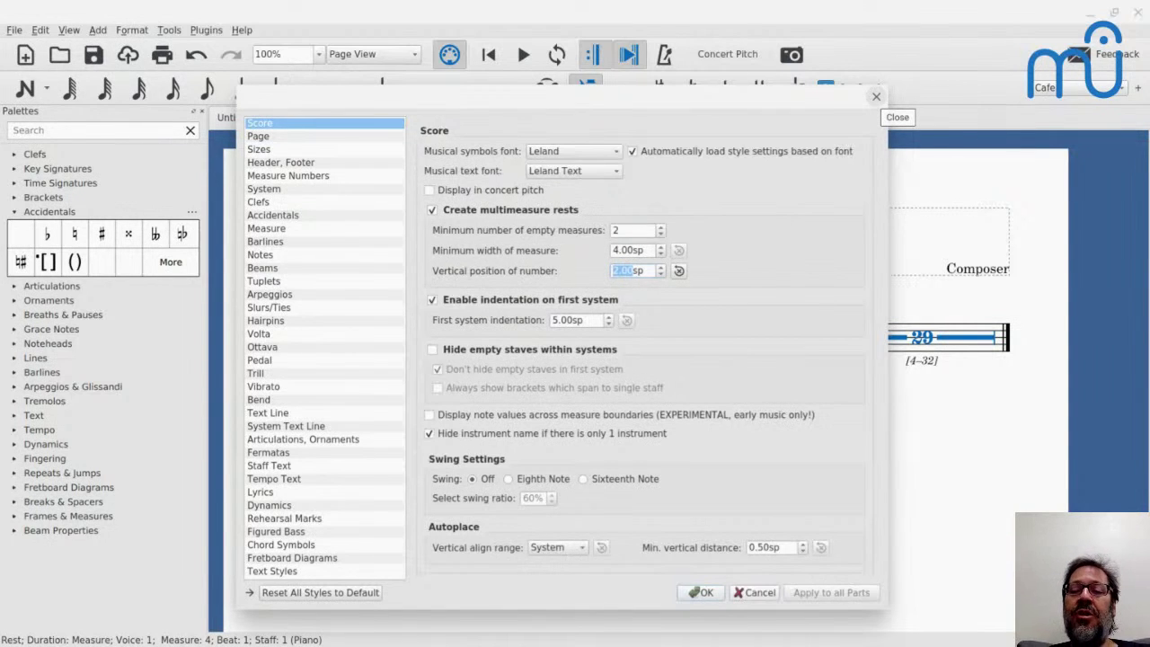
left_click(875, 99)
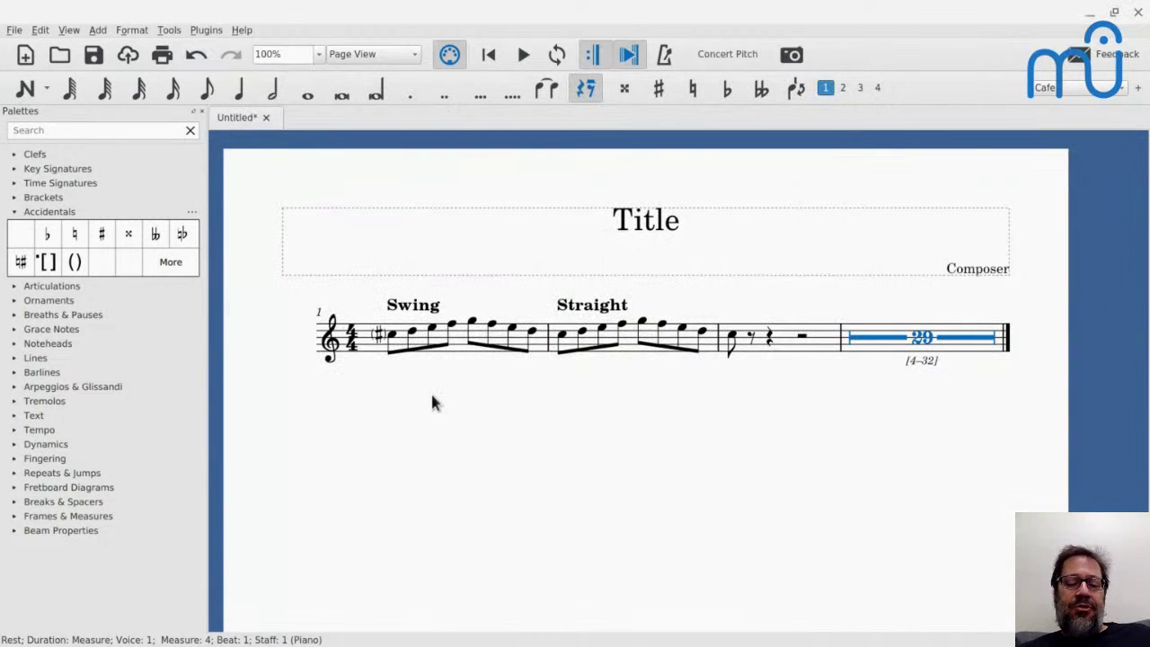
Try fingerings 1 and 2 on the G and F at beats 3 and 3.5 of measure 1, and undo the recent changes
left_click(472, 323)
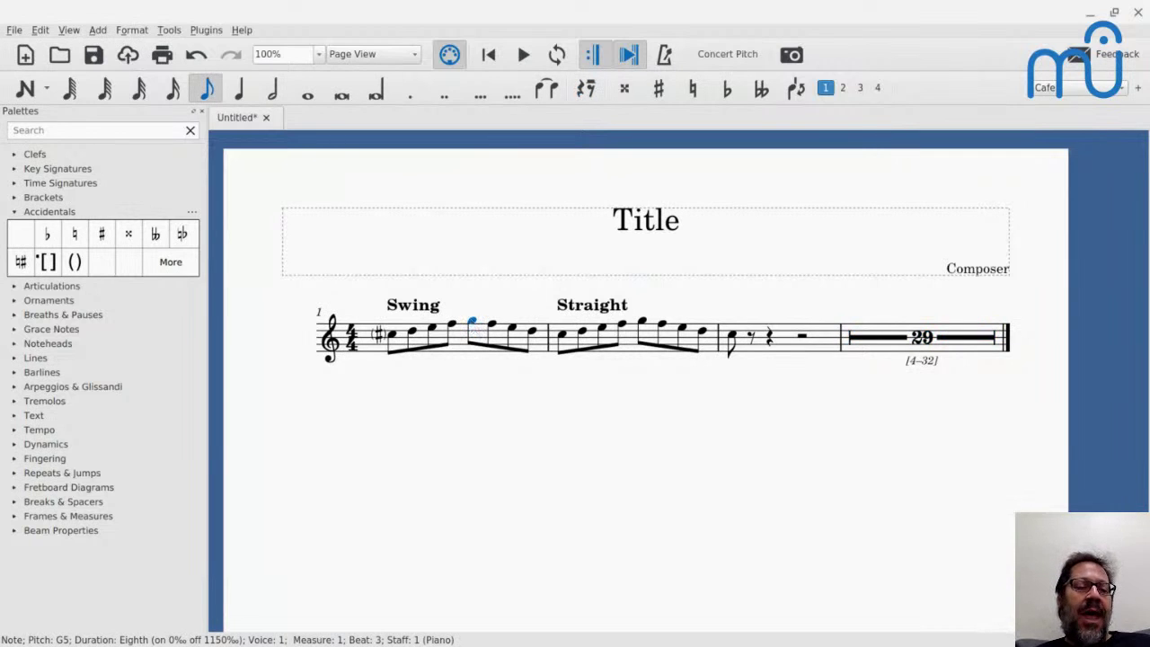
left_click(14, 459)
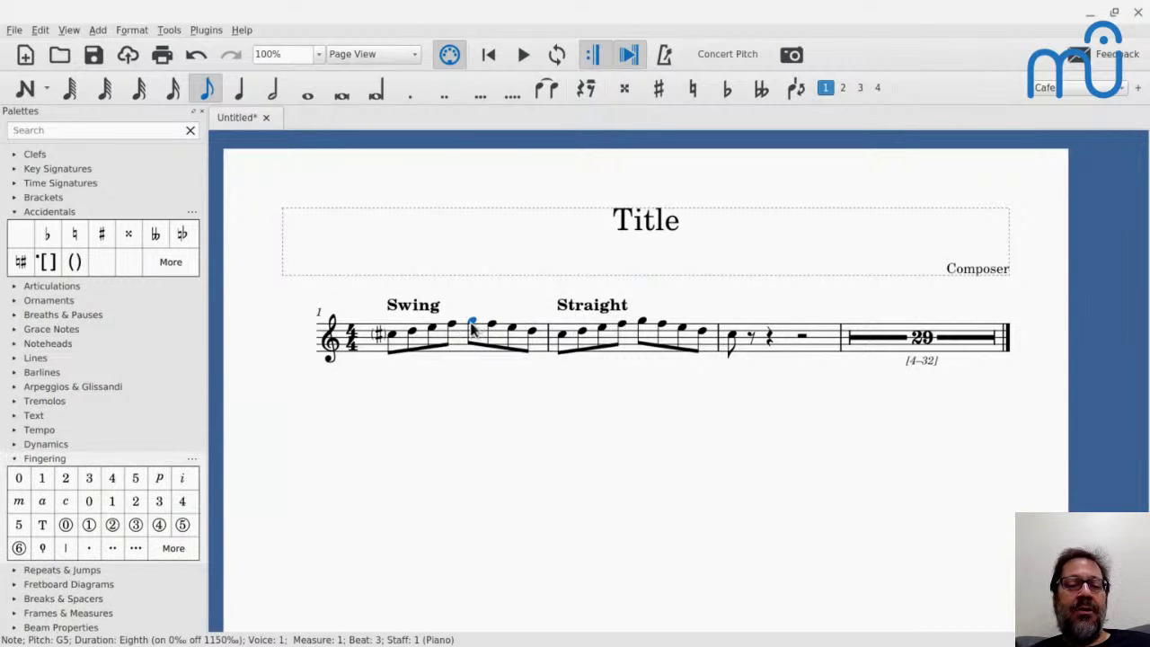
left_click(42, 480)
left_click(492, 328)
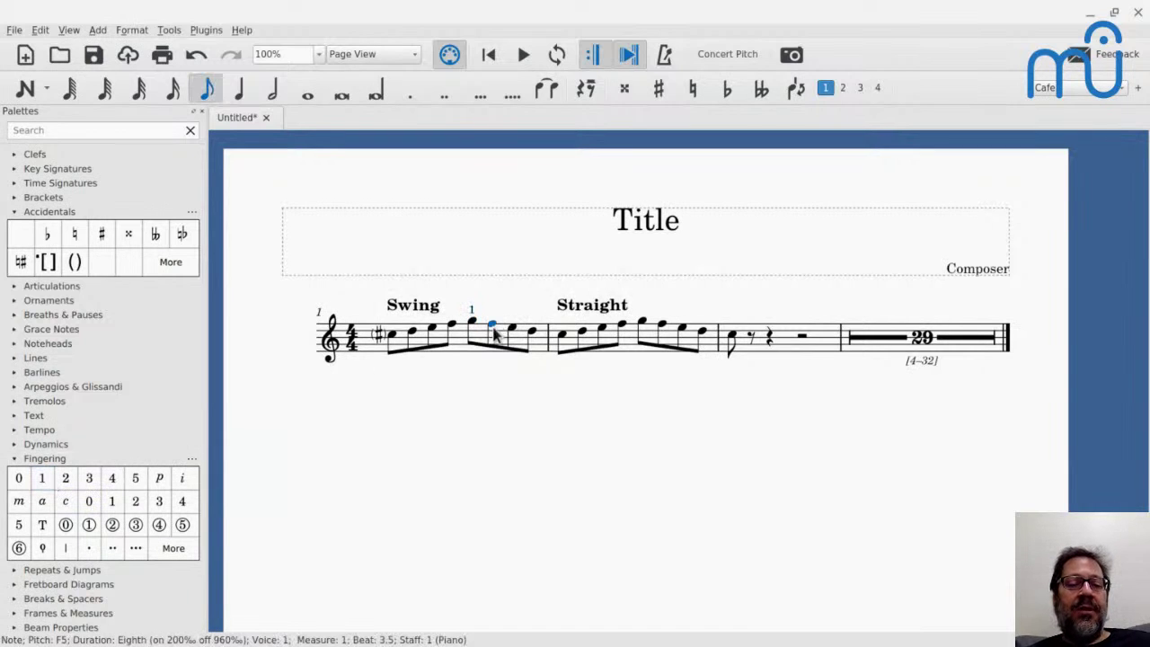
left_click(67, 481)
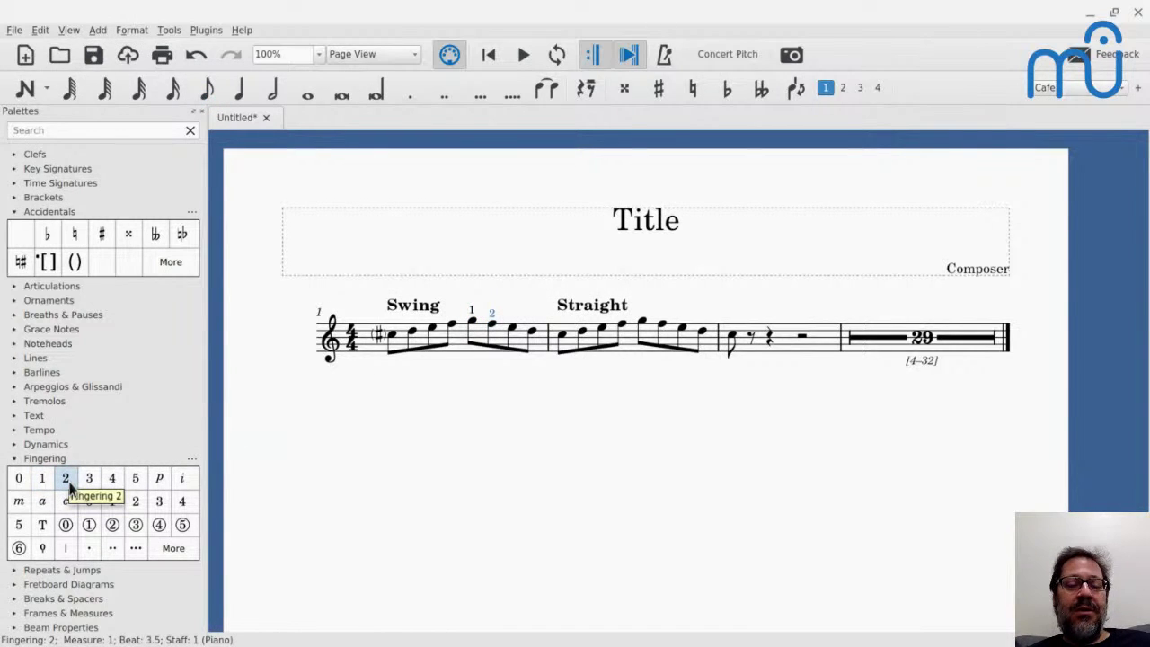
key("ctrl+z")
key("ctrl+z")
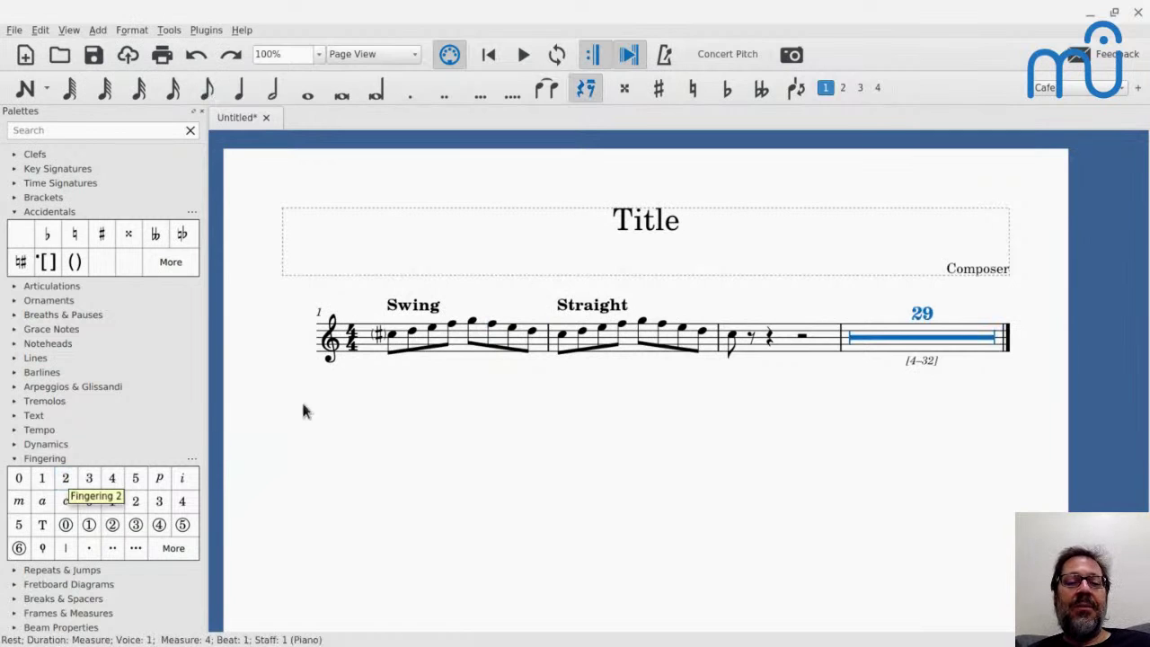
Add fingering 5 to the G at beat 3 and fingering 4 to the following F in measure 1
left_click(472, 322)
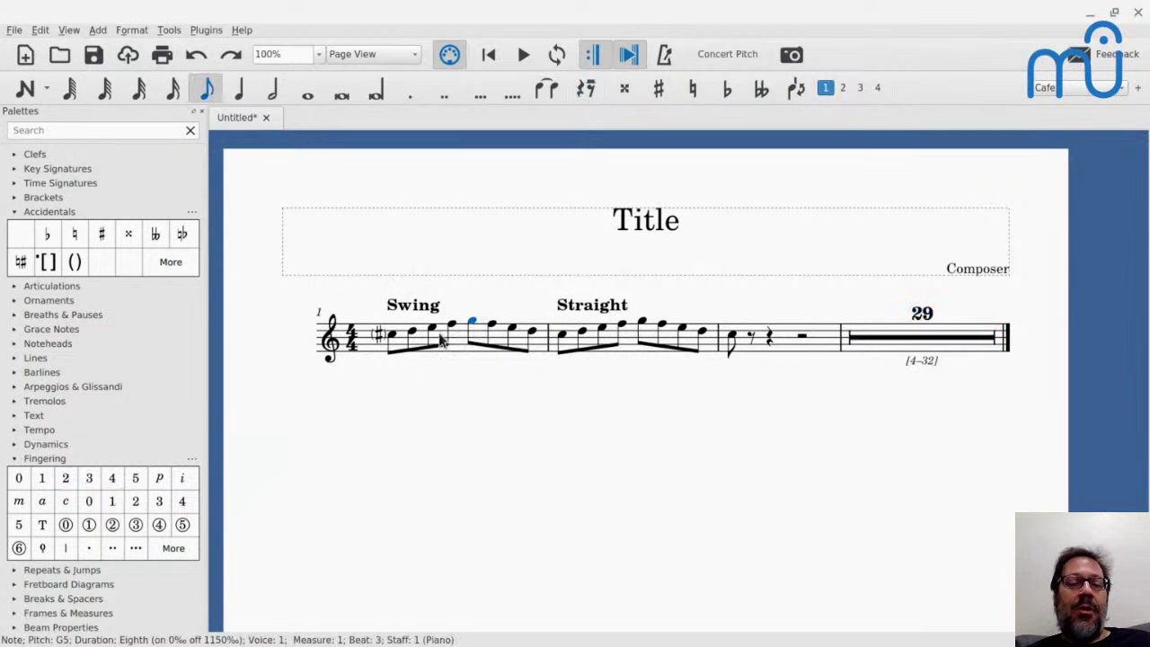
left_click(137, 481)
left_click(493, 324)
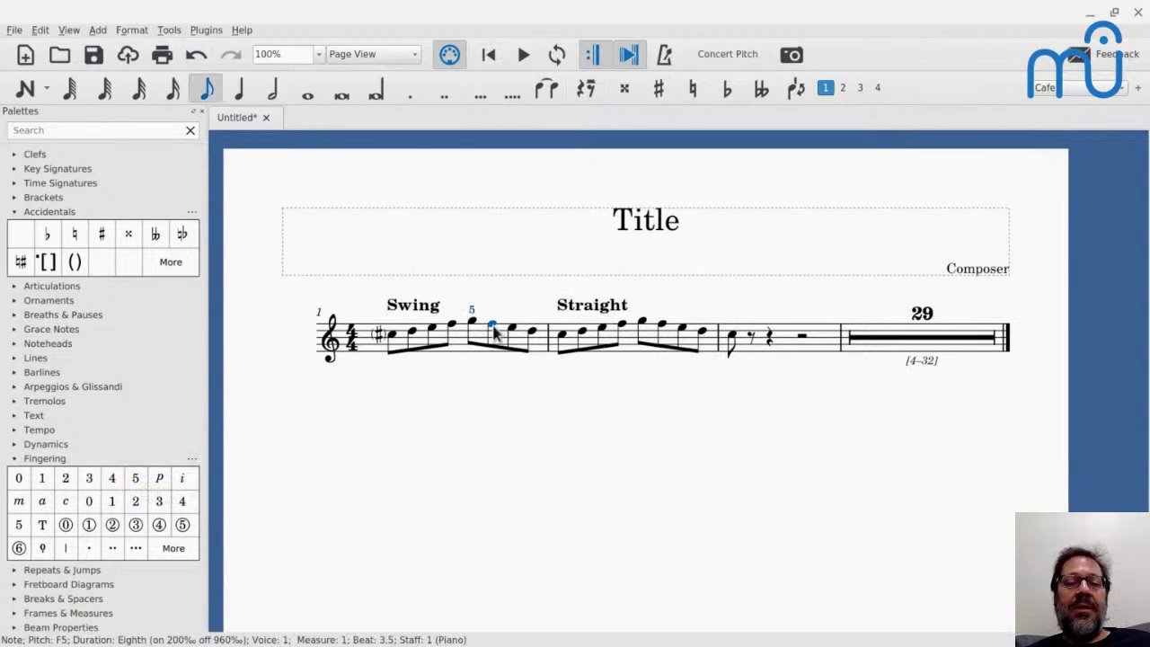
left_click(112, 478)
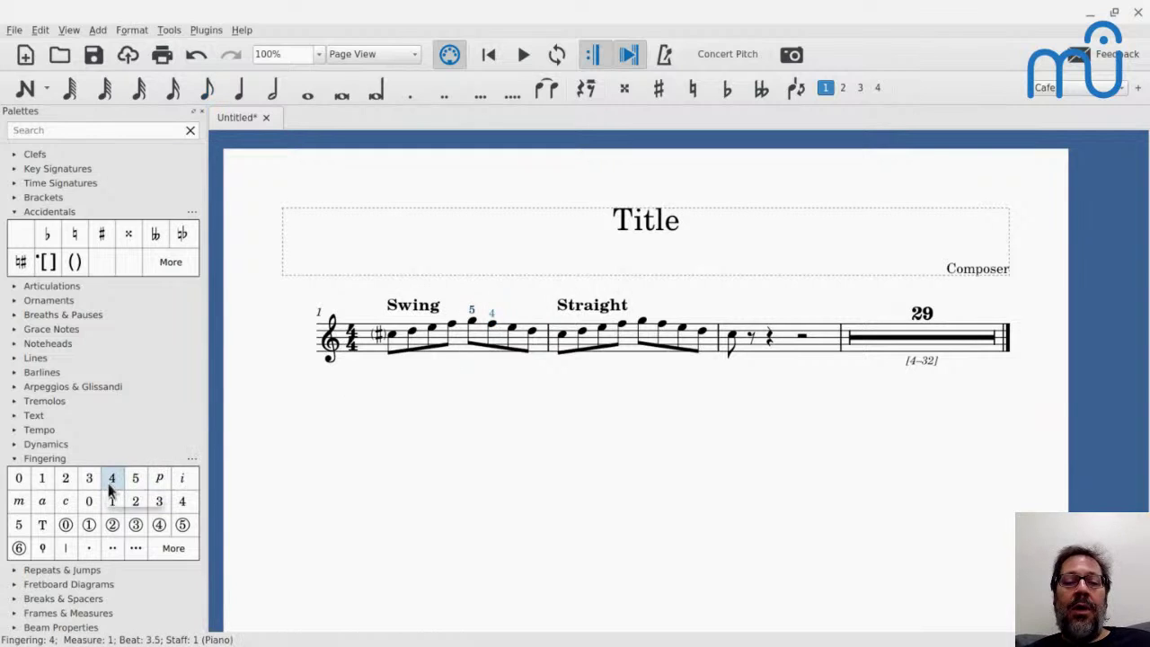
Start a new fingering text on the E at beat 4 of measure 1
left_click(512, 334)
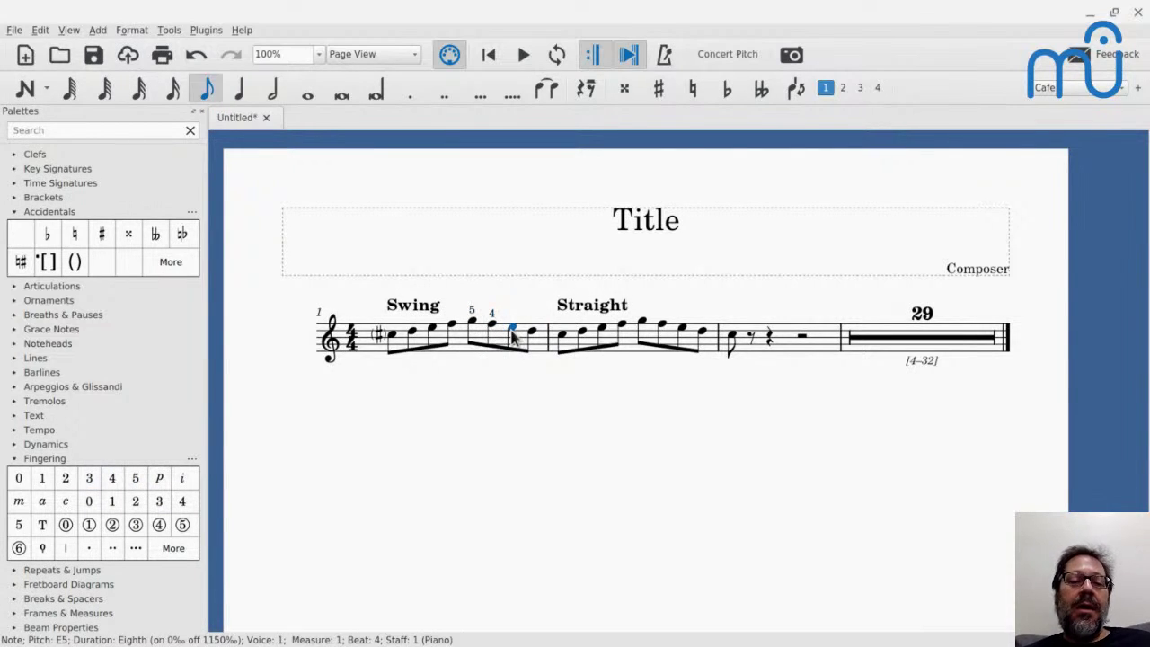
left_click(97, 30)
mouse_move(122, 126)
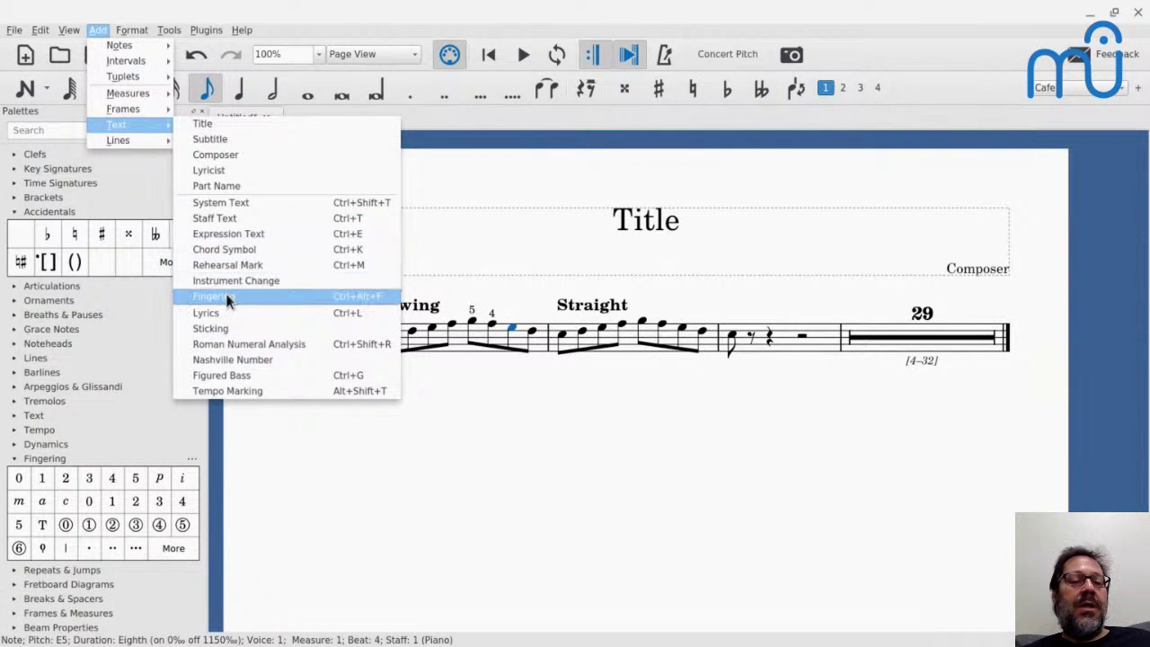
left_click(344, 297)
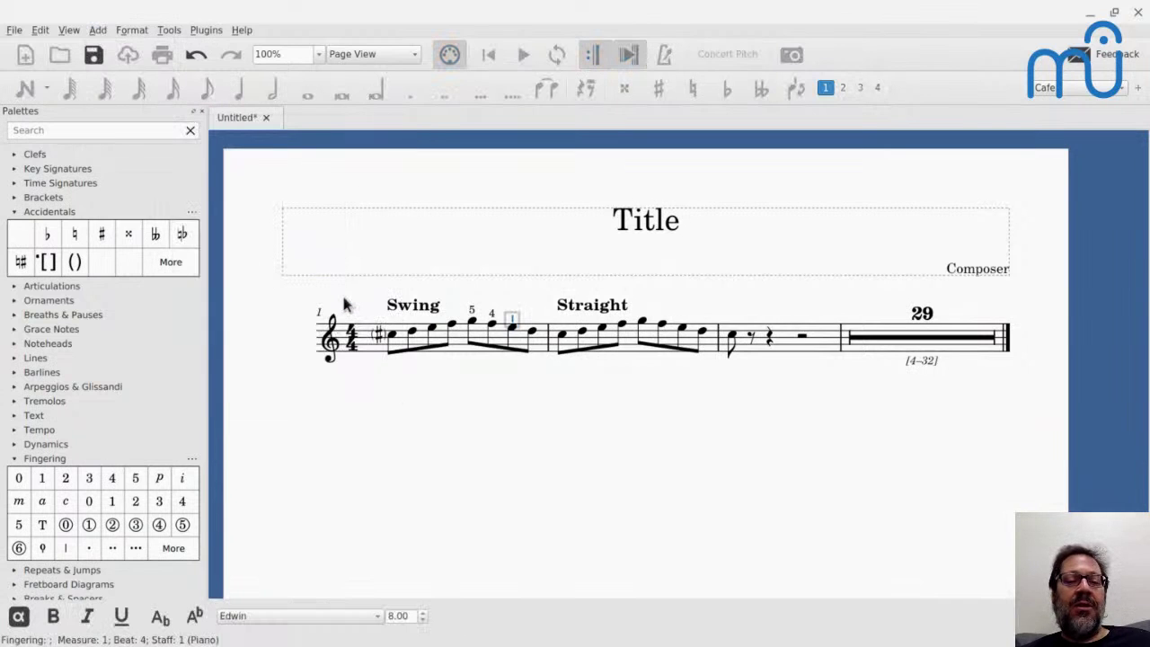
Add fingerings 3 and 2 to the last two notes of measure 1
type("3")
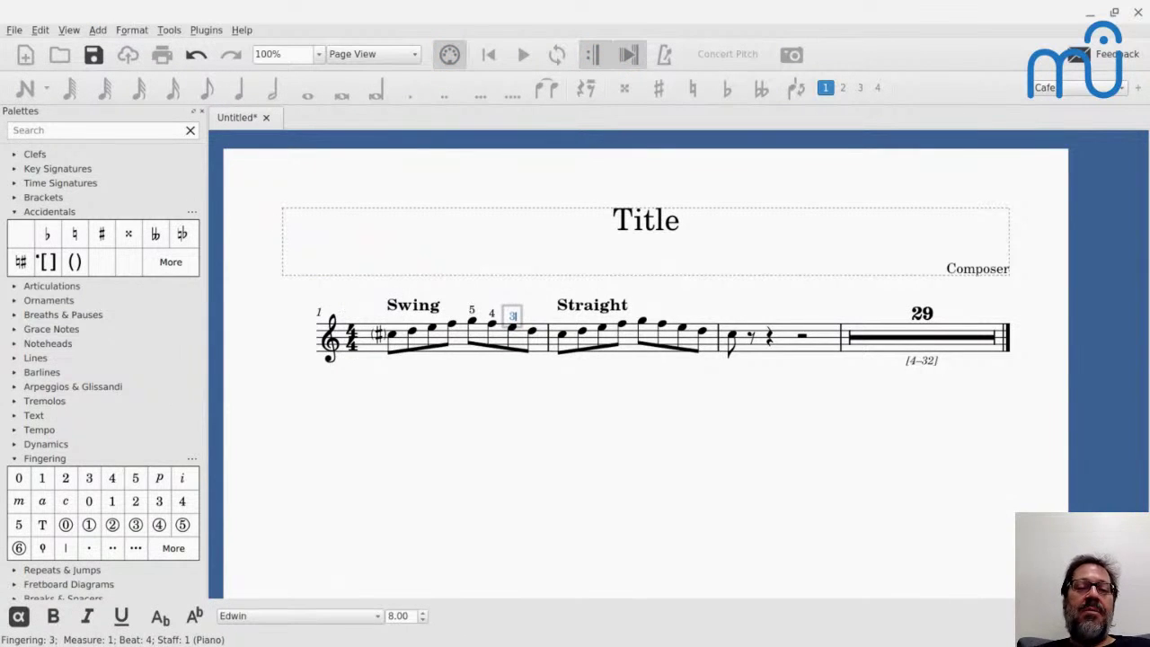
key("space")
type("2")
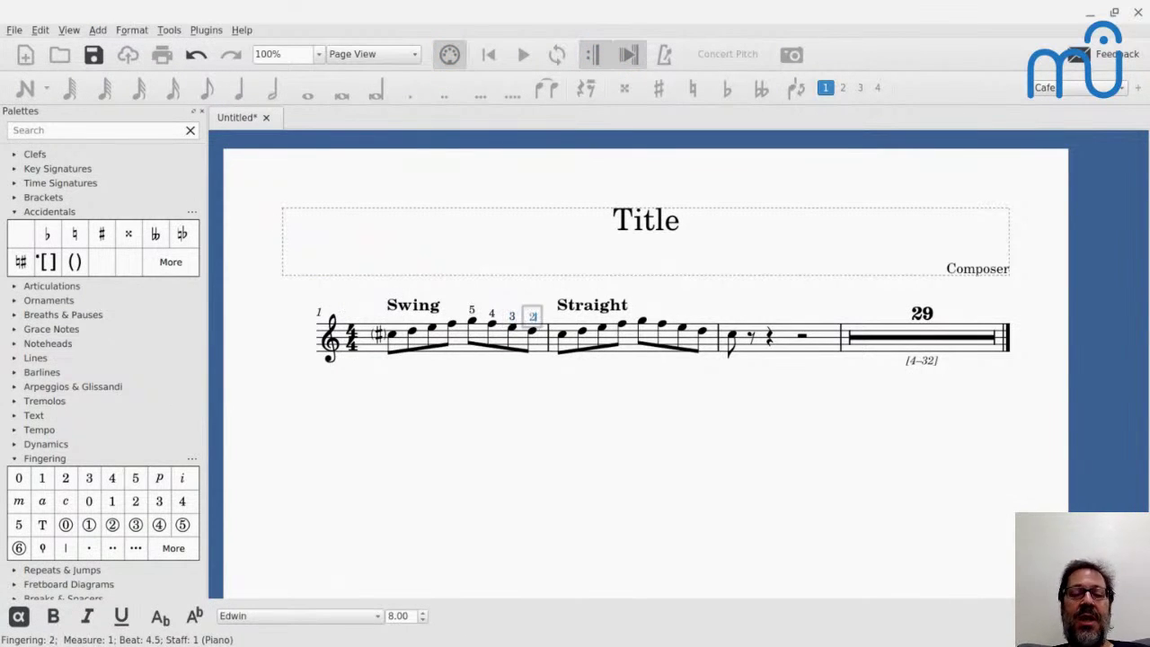
Add fingerings 1, 2, 3 and 4 to the first four notes of measure 2
key("space")
type("1")
key("space")
type("2")
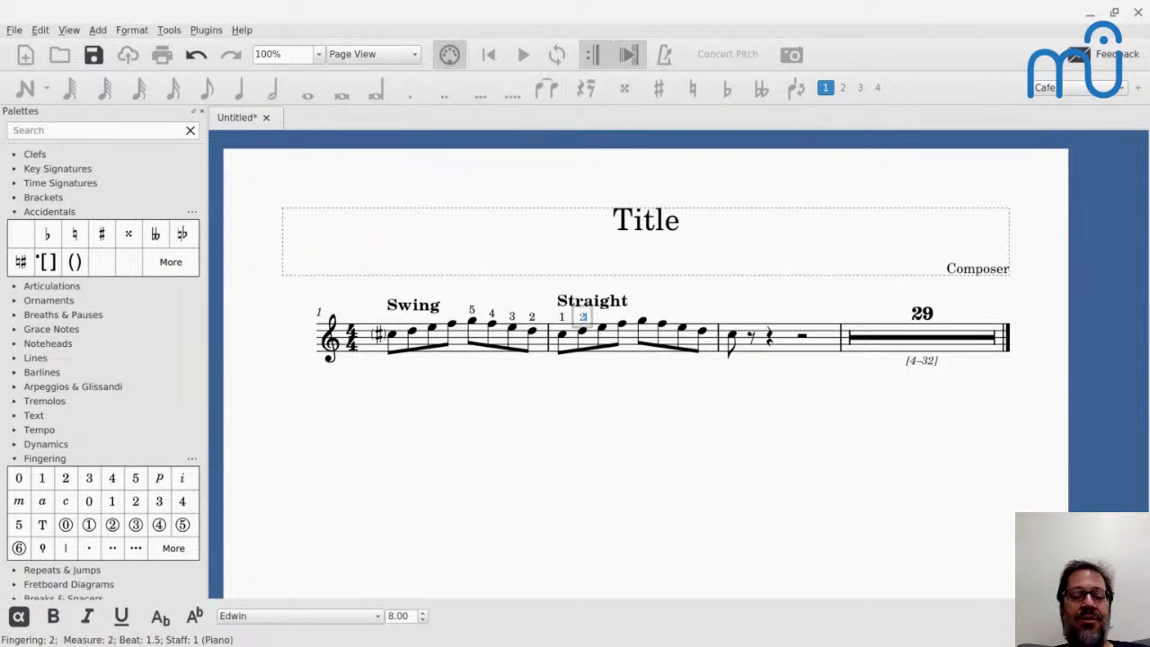
key("space")
type("3")
key("space")
type("4")
Add fingerings 5, 4, 3 and 2 to the last four notes of measure 2, and 1 to measure 3's first note
key("space")
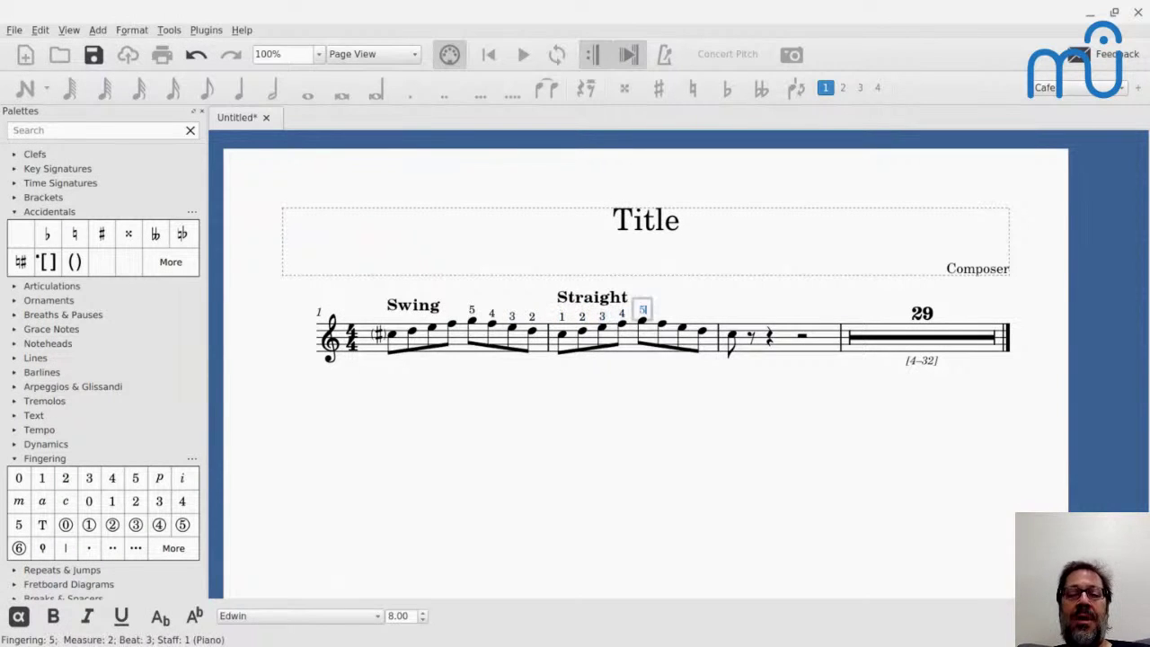
type("5")
key("space")
type("4")
key("space")
type("3")
key("space")
type("2")
key("space")
type("1")
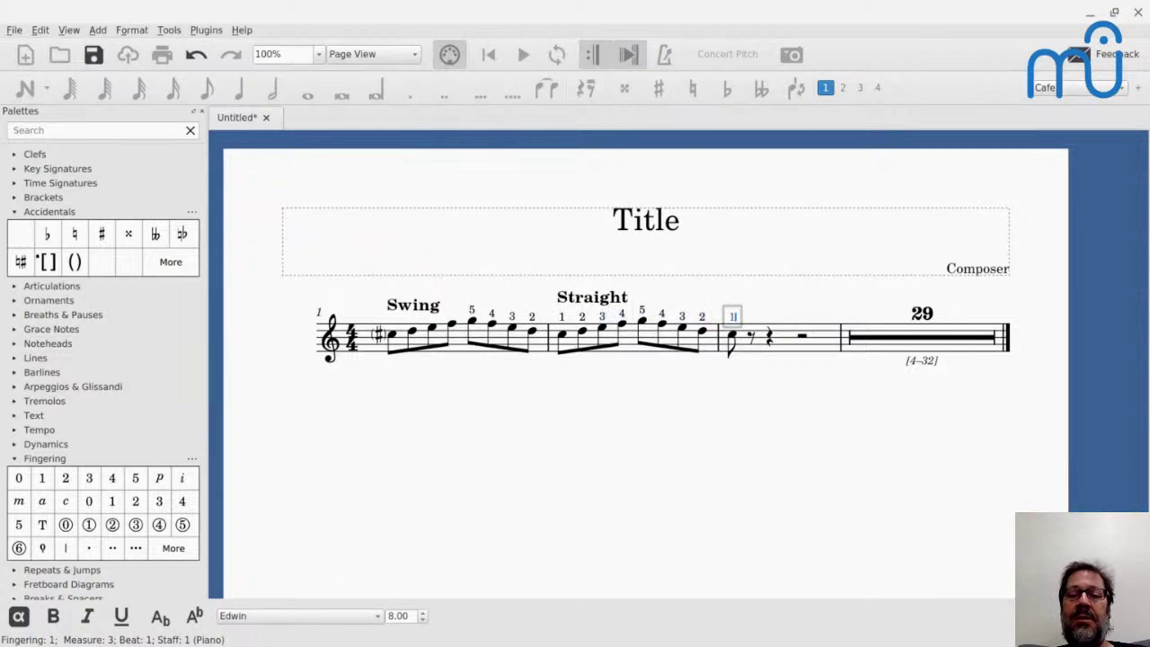
key("Escape")
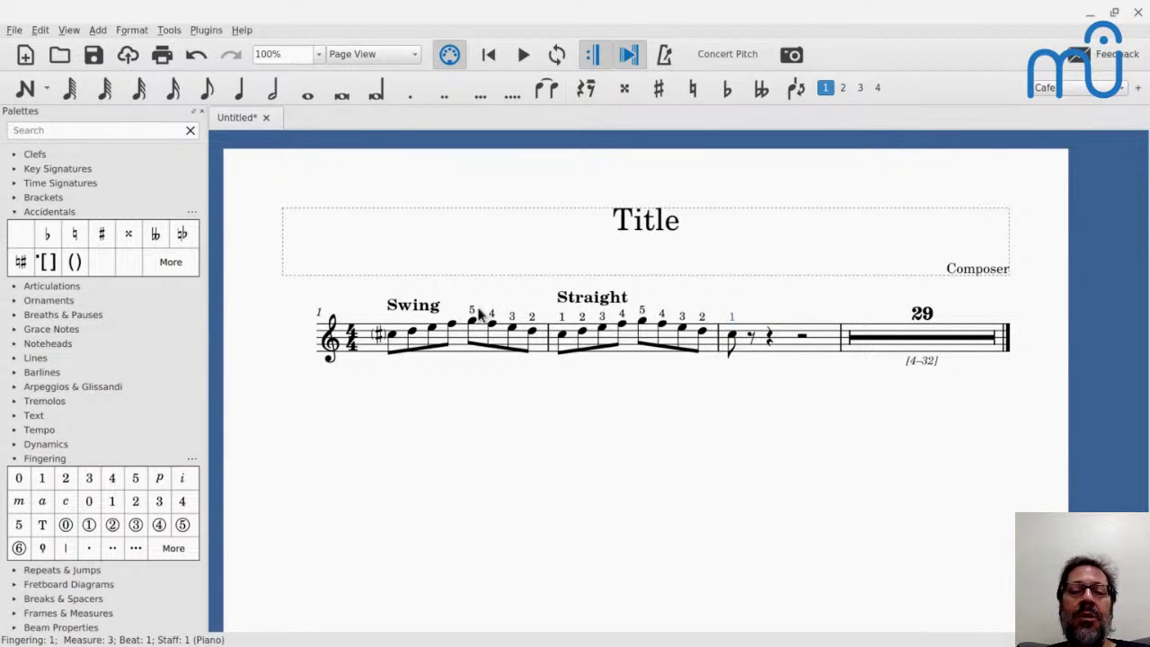
Working backwards from the fingering 5 in measure 1, add fingering 4 to the fourth note
double_click(473, 312)
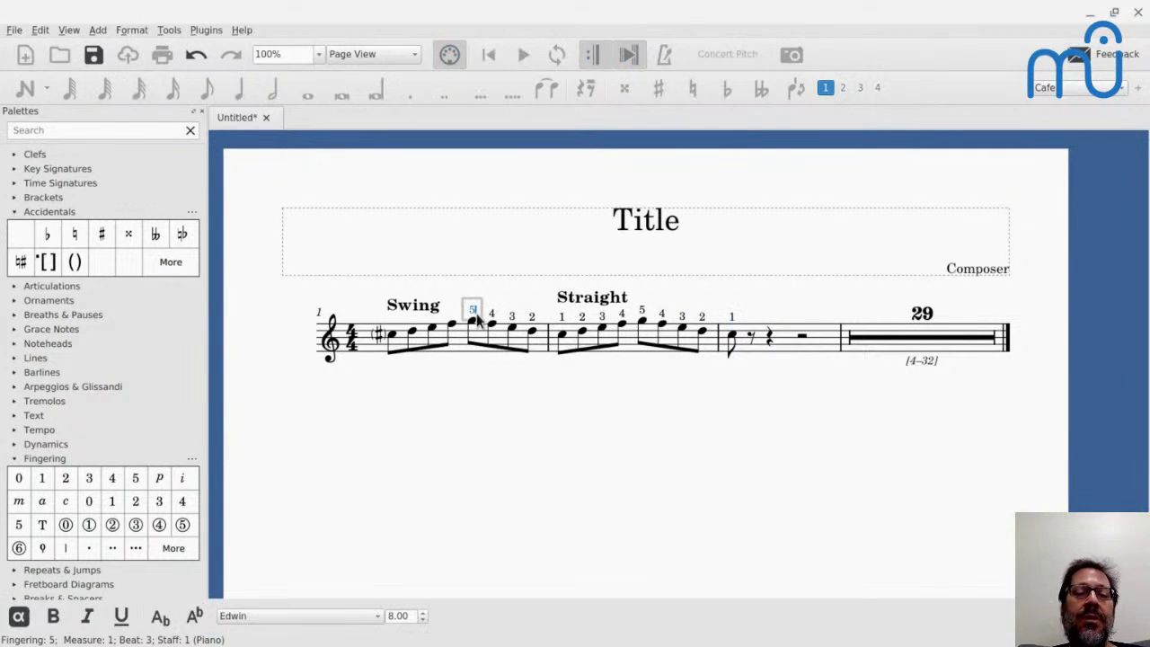
key("space")
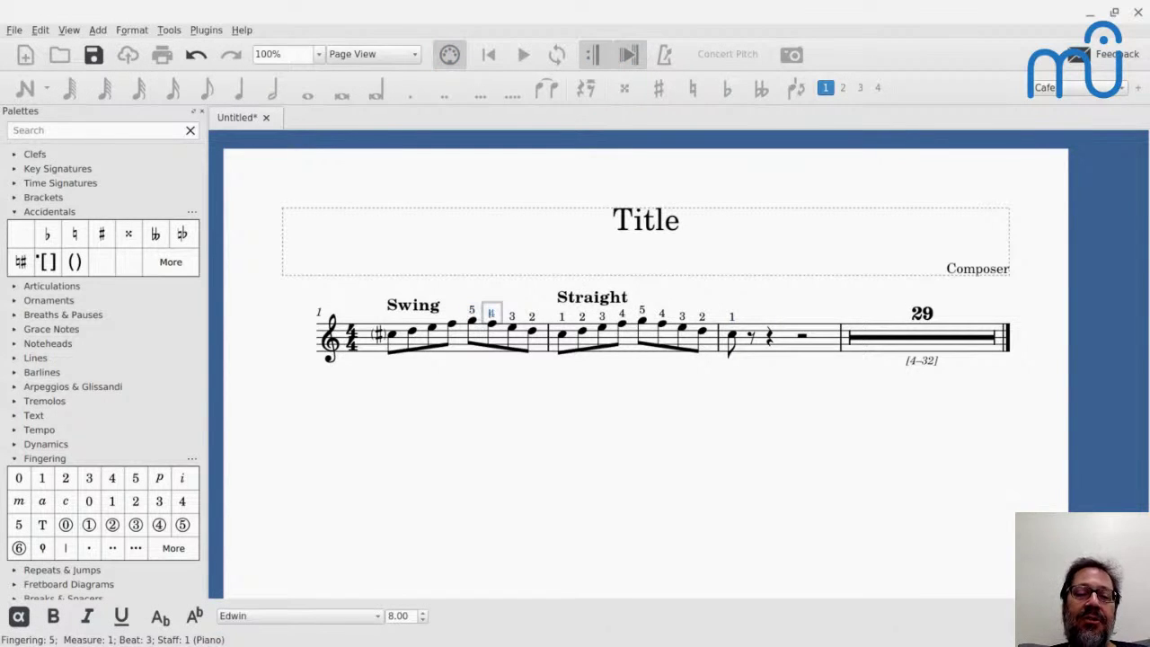
key("shift+space")
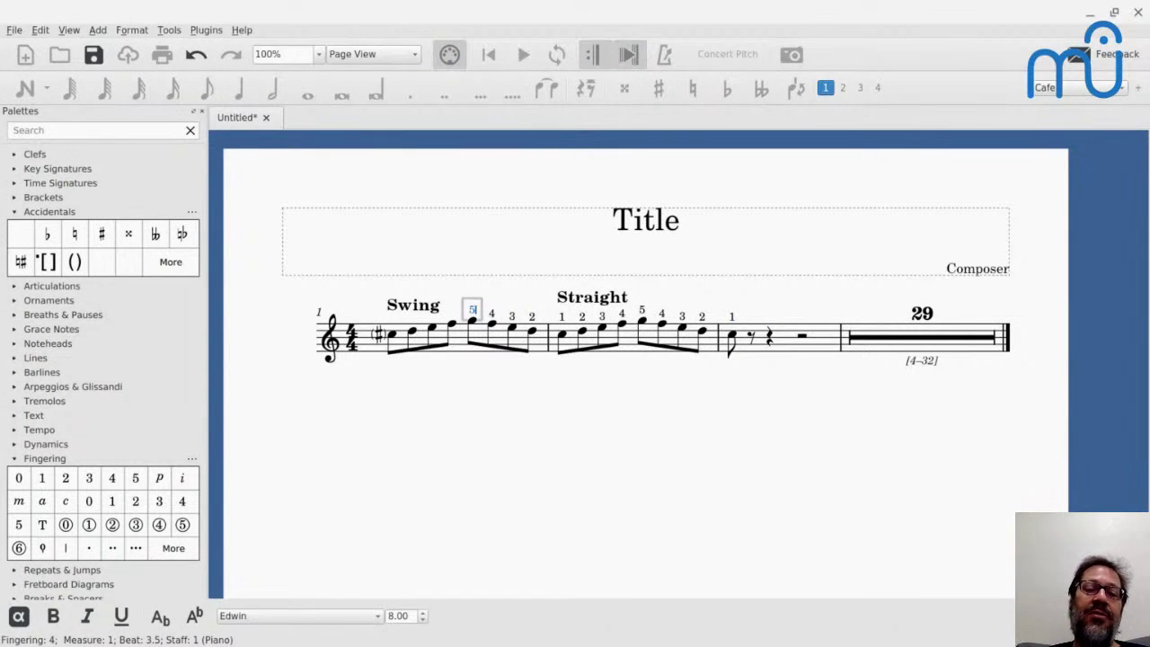
key("shift+space")
type("4")
key("space")
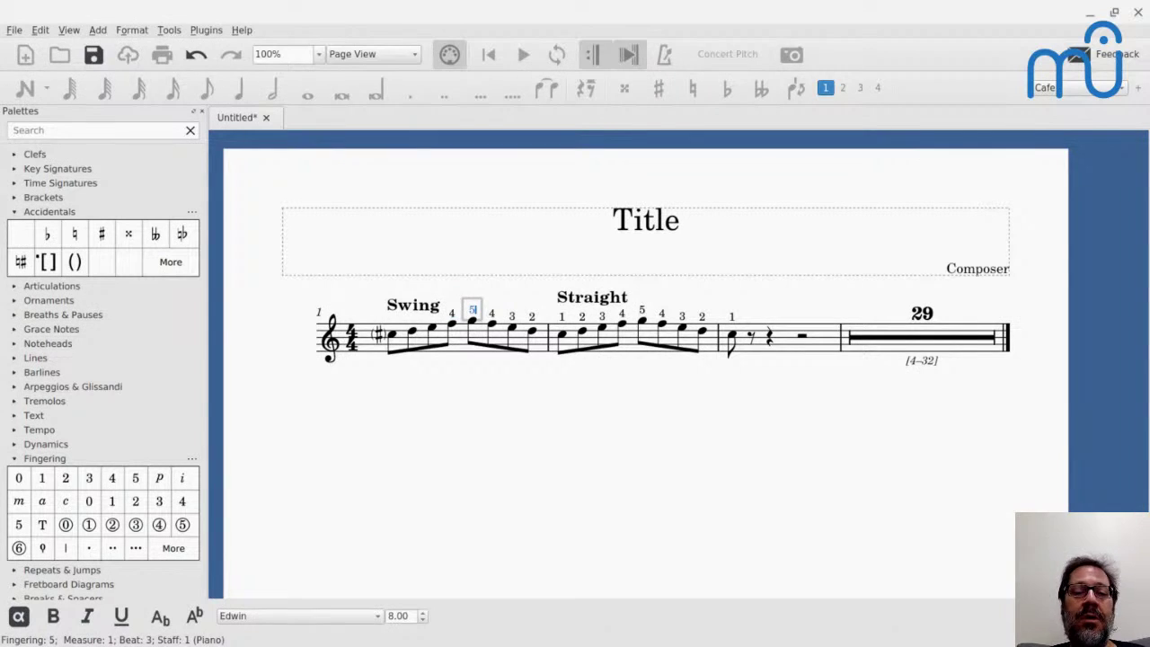
Add fingerings 3, 2 and 1 backwards over the third, second and first notes of measure 1
key("shift+space")
key("shift+space")
type("3")
key("shift+space")
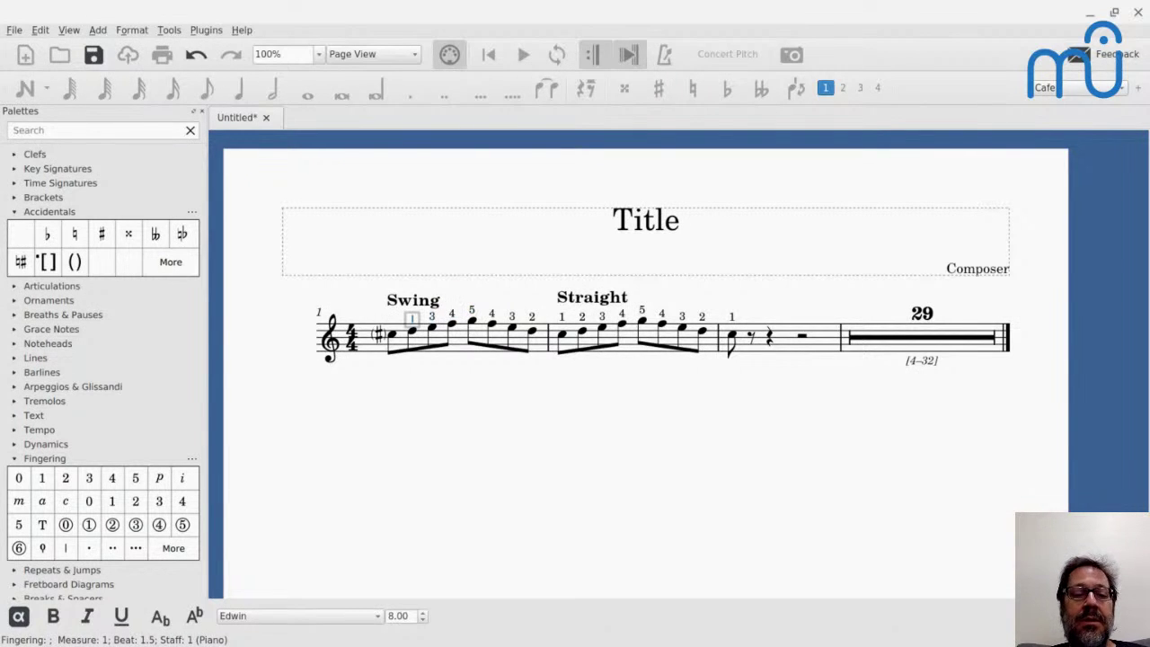
type("2")
key("shift+space")
type("1")
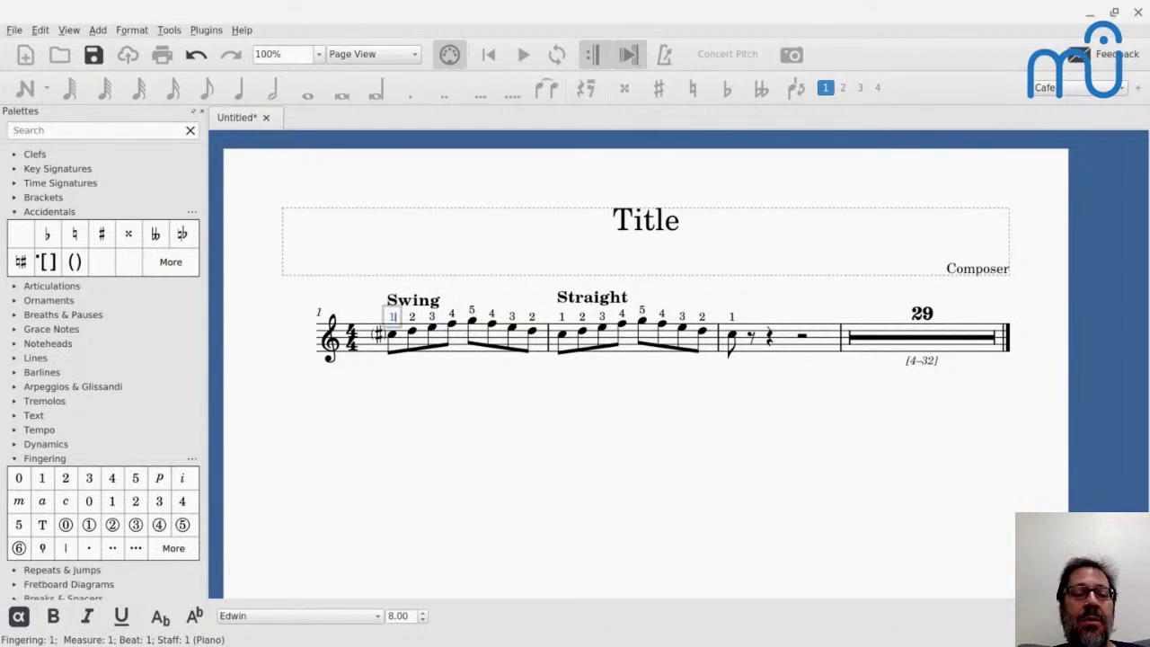
key("Escape")
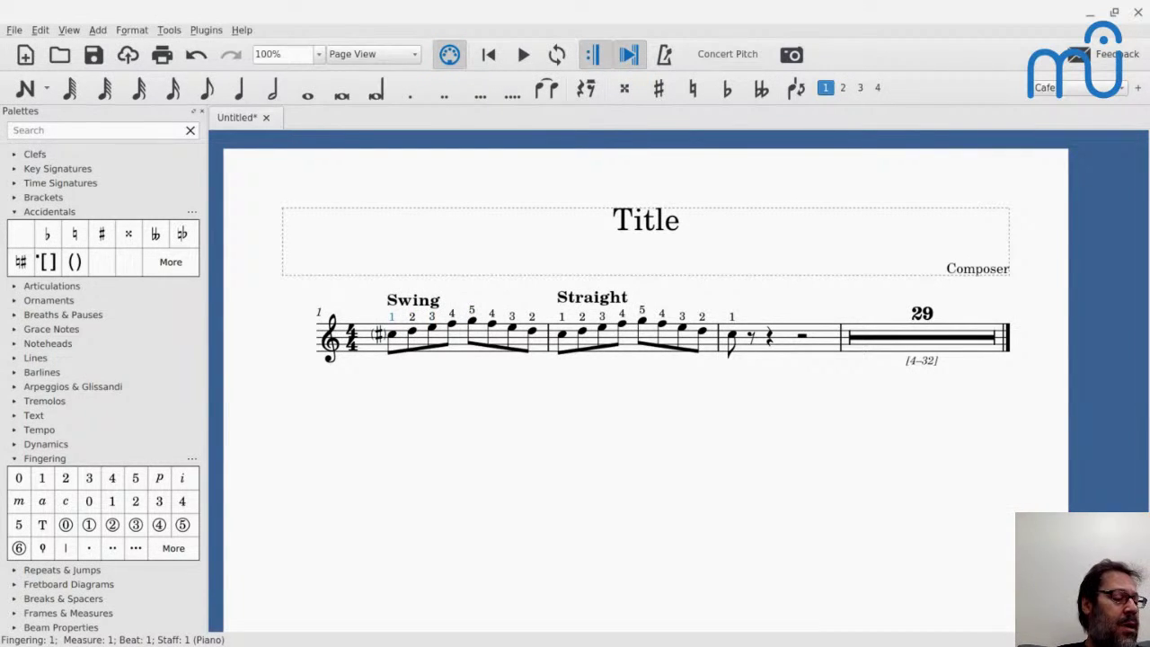
Open the score's style settings and review the Score, Page, Sizes and Header, Footer options
left_click(127, 31)
left_click(131, 47)
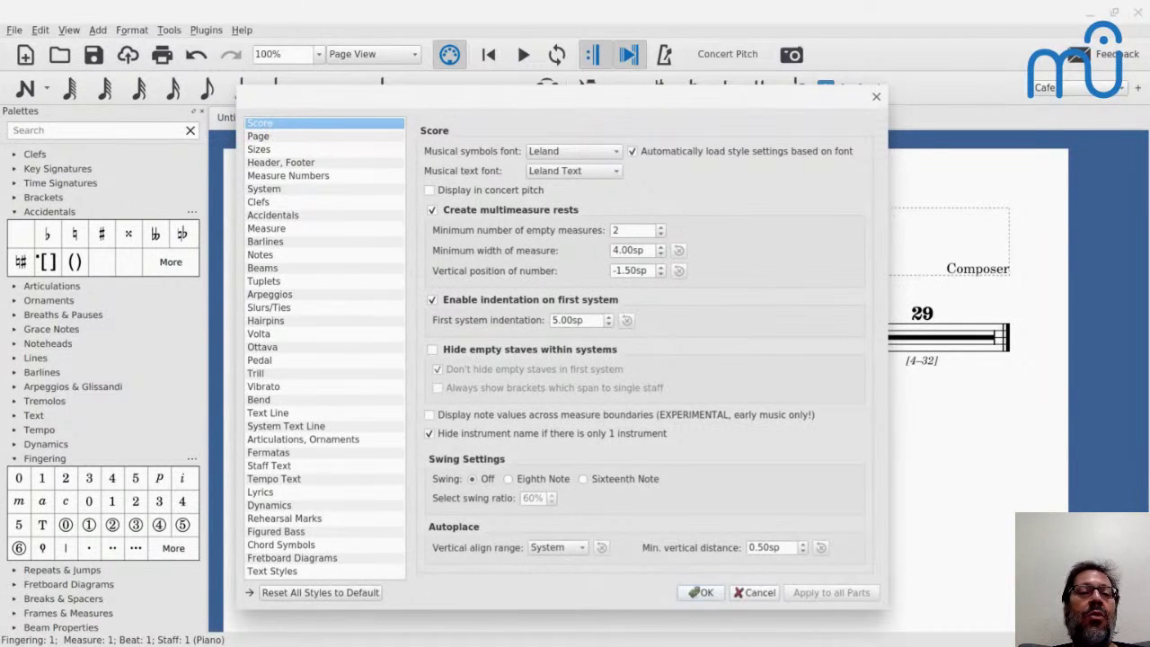
left_click(258, 136)
left_click(259, 149)
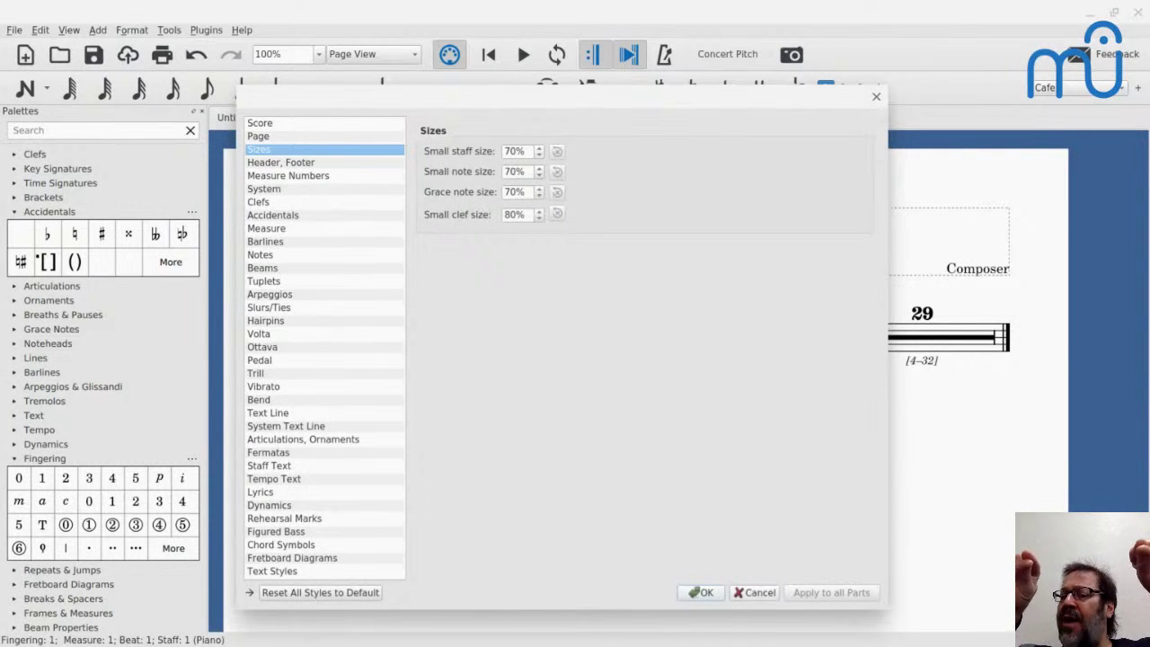
left_click(259, 123)
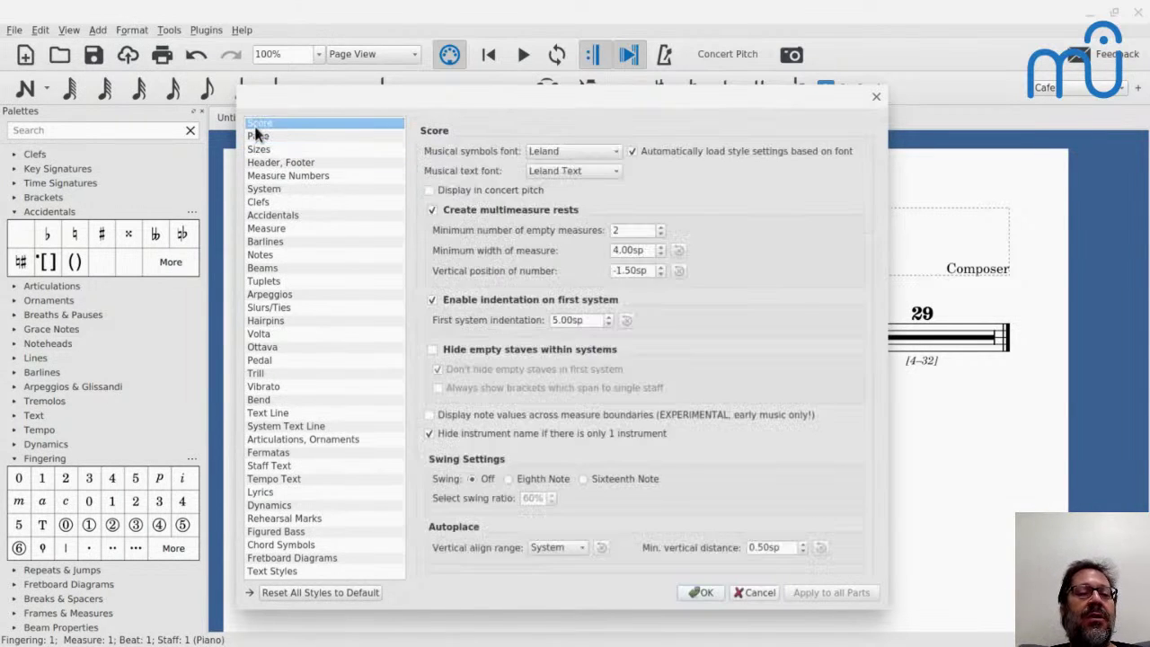
left_click(259, 136)
left_click(259, 149)
left_click(280, 163)
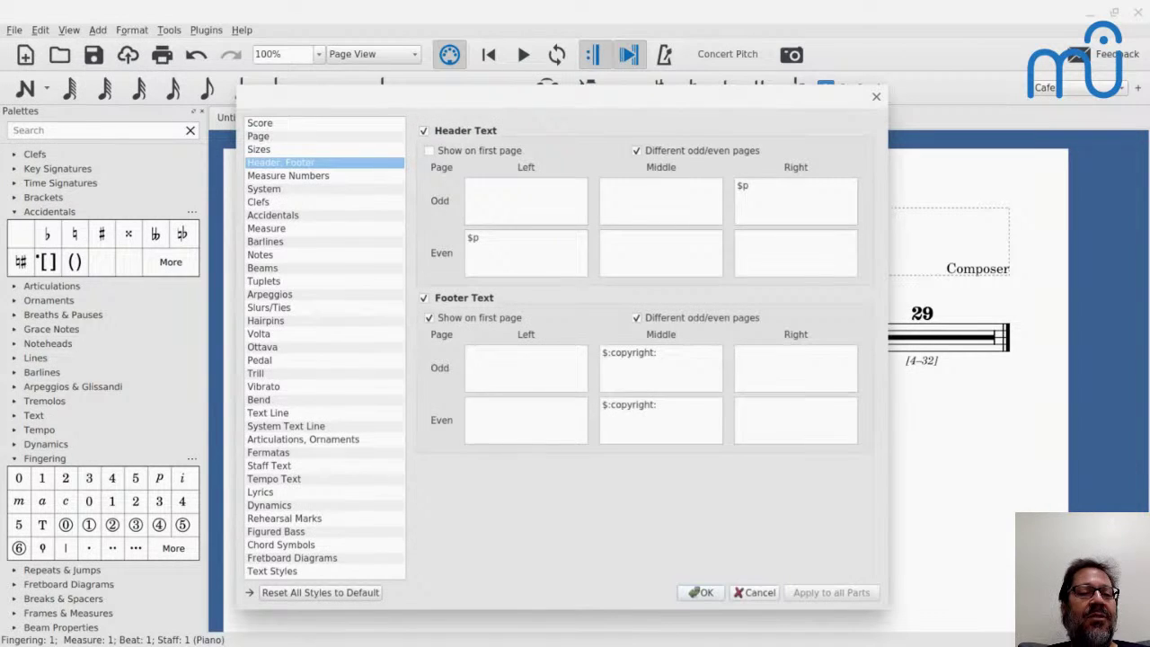
Examine the style options for measure numbers, systems, accidentals, measures and barlines, continuing from Notes through Slurs/Ties
left_click(288, 175)
left_click(263, 188)
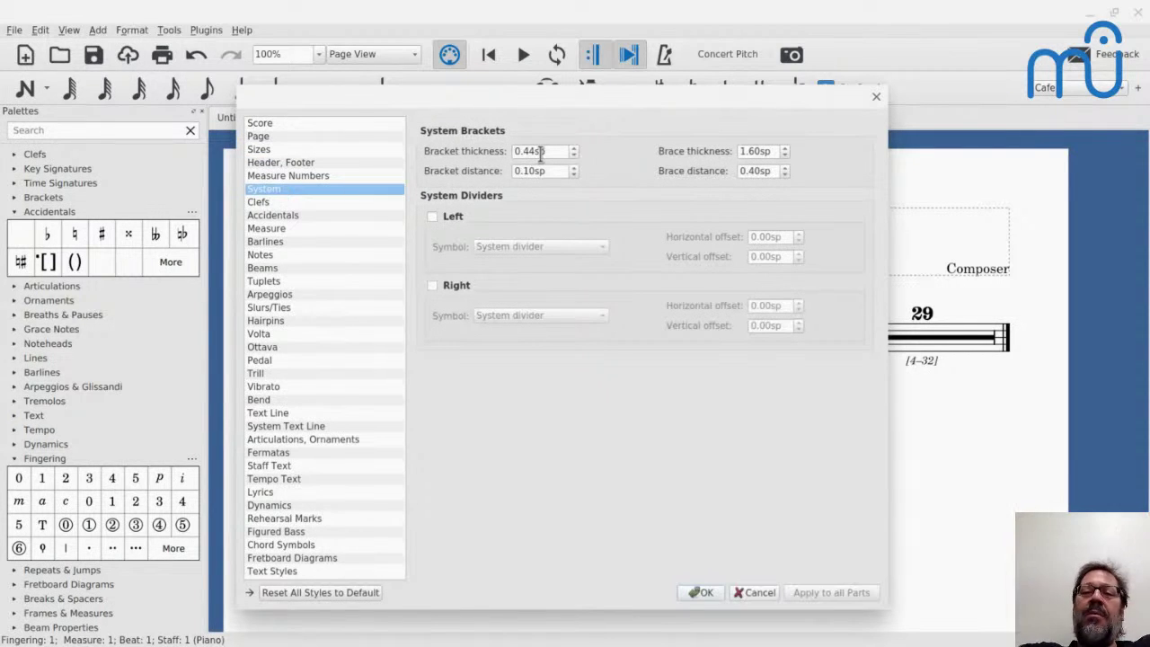
left_click(264, 230)
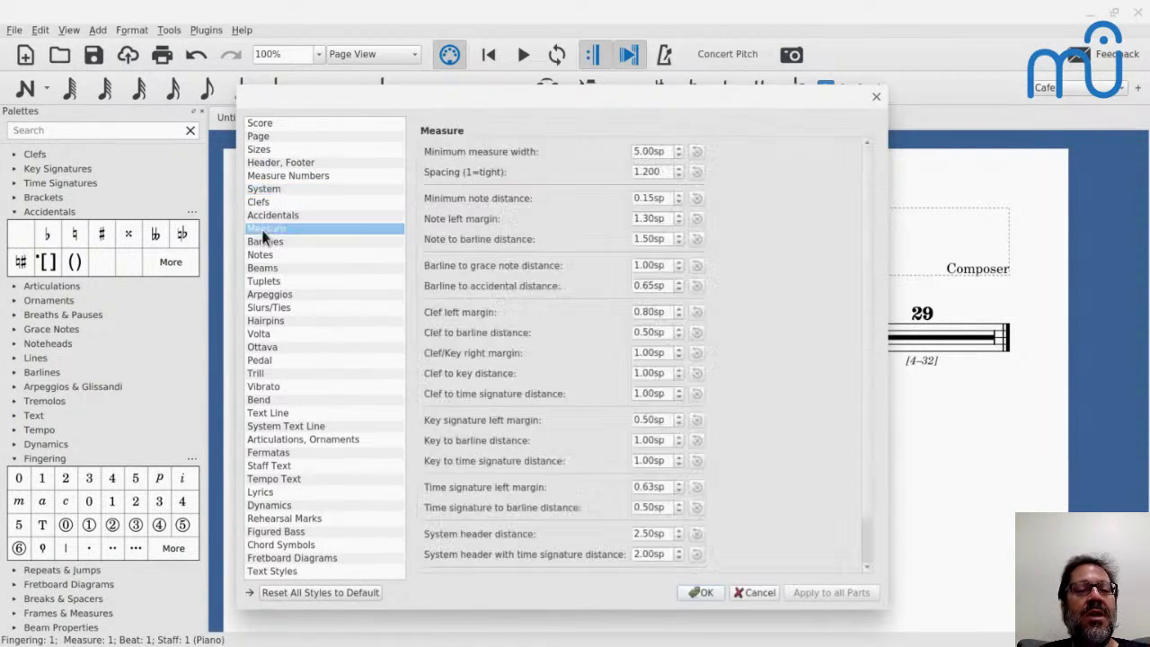
left_click(270, 216)
left_click(265, 242)
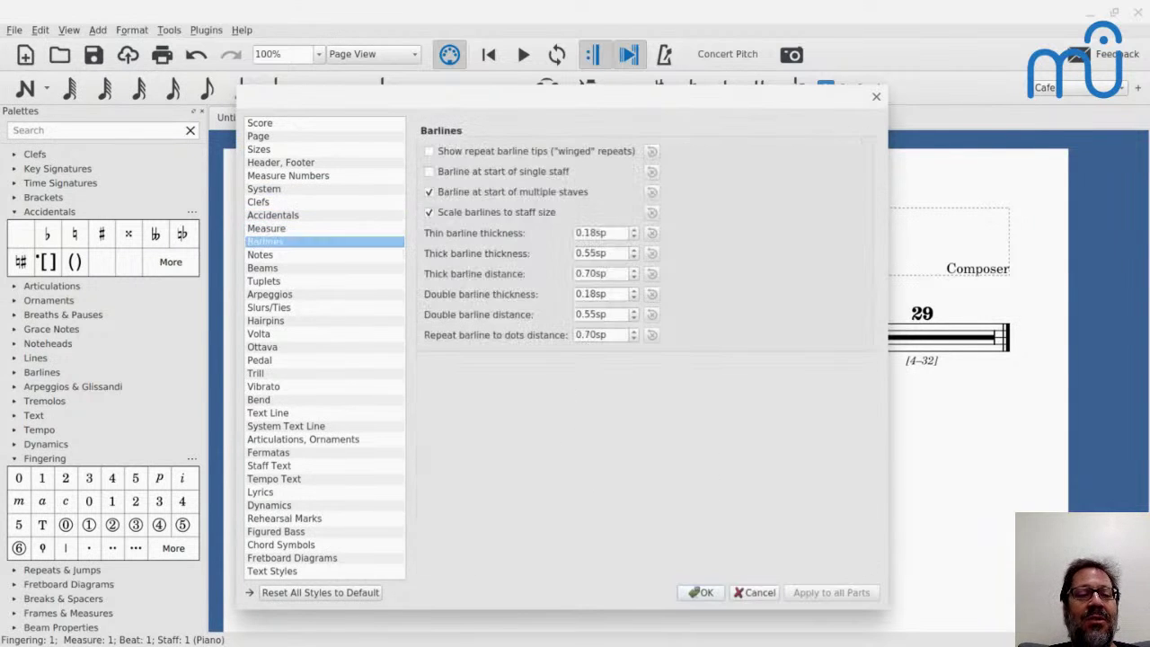
key("Down")
key("Down")
key("Down")
key("Down")
key("Down")
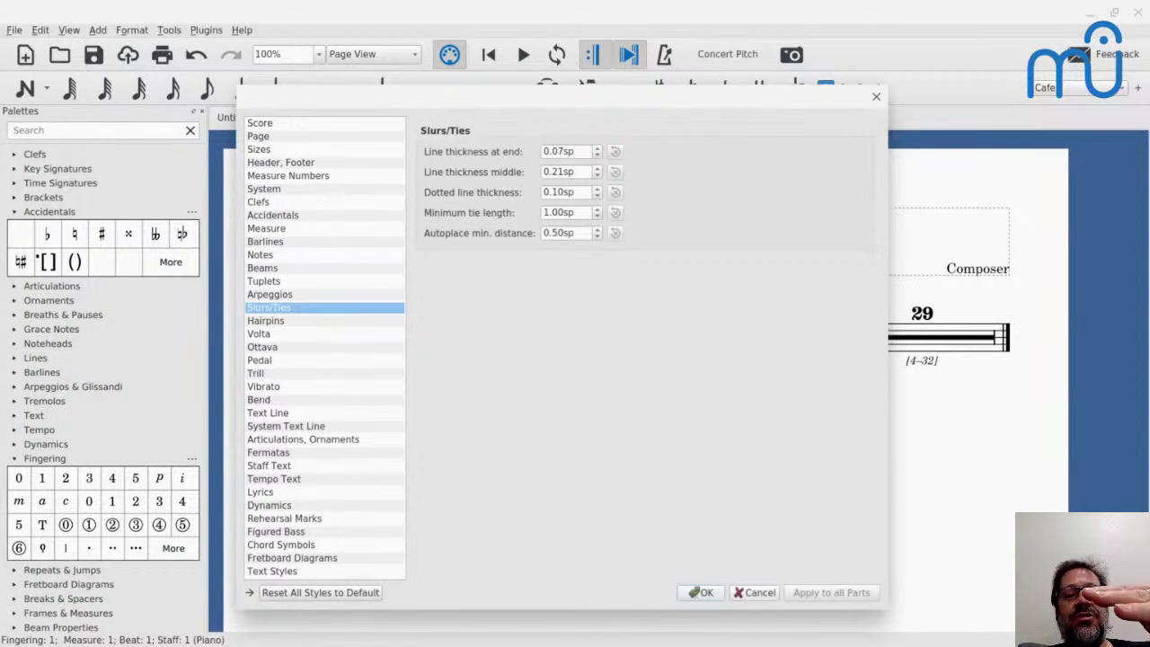
Browse the line and ornament style options from Hairpins through Articulations, Ornaments
key("Down")
key("Down")
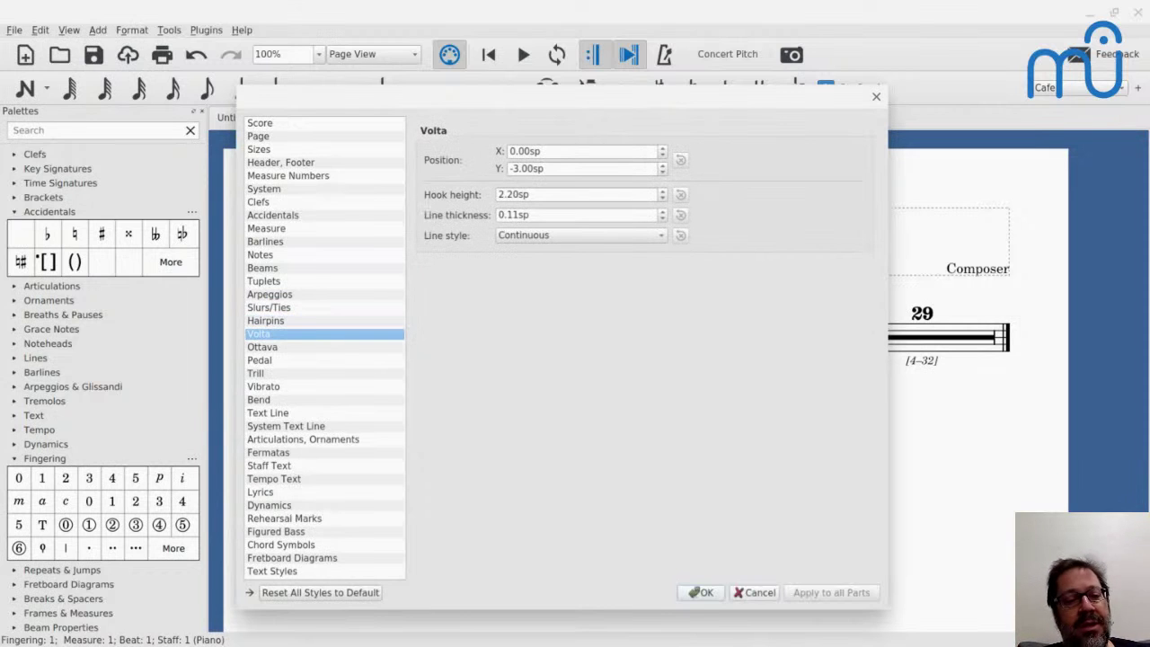
key("Down")
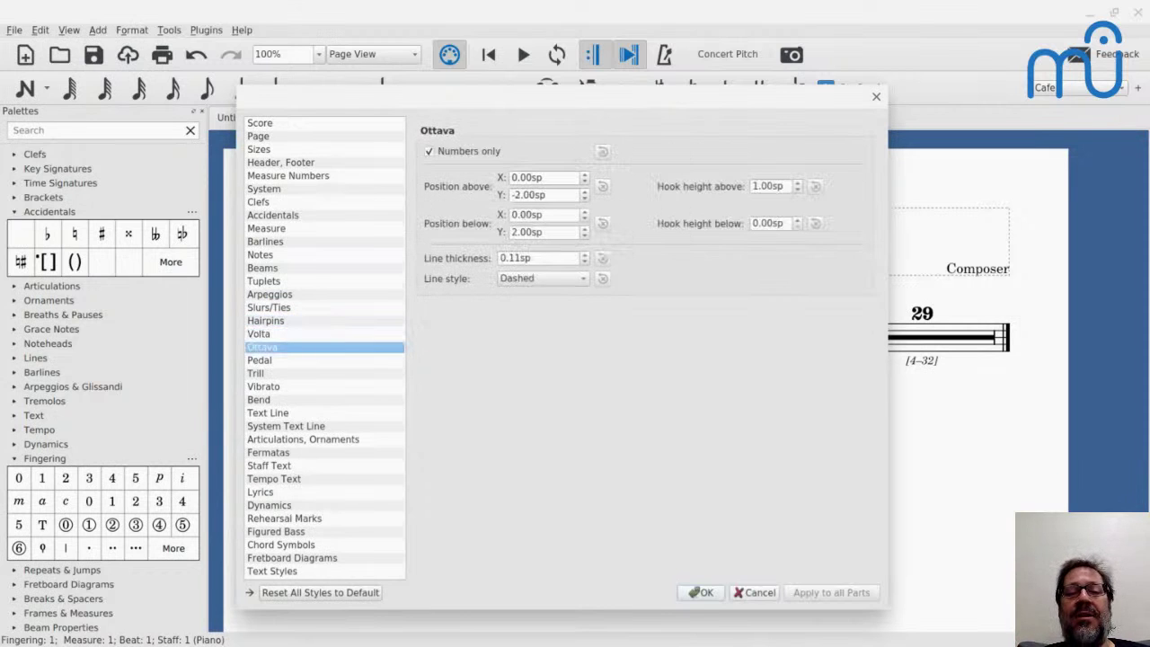
key("Down")
key("Down")
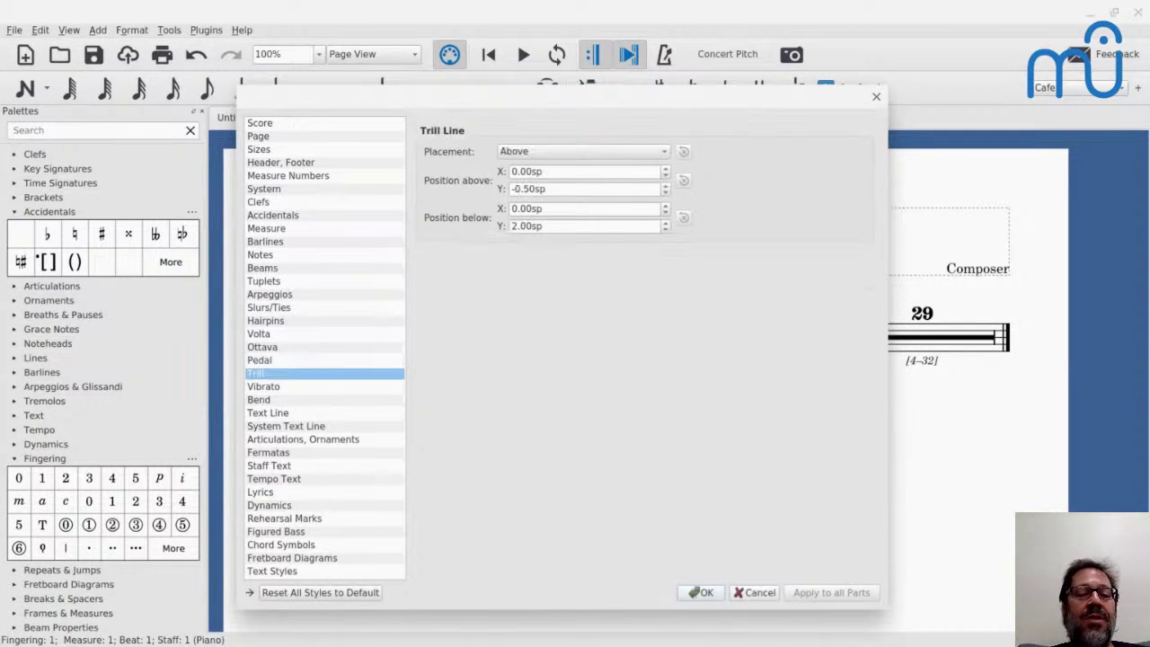
key("Up")
key("Down")
key("Down")
key("Down")
key("Down")
key("Down")
key("Down")
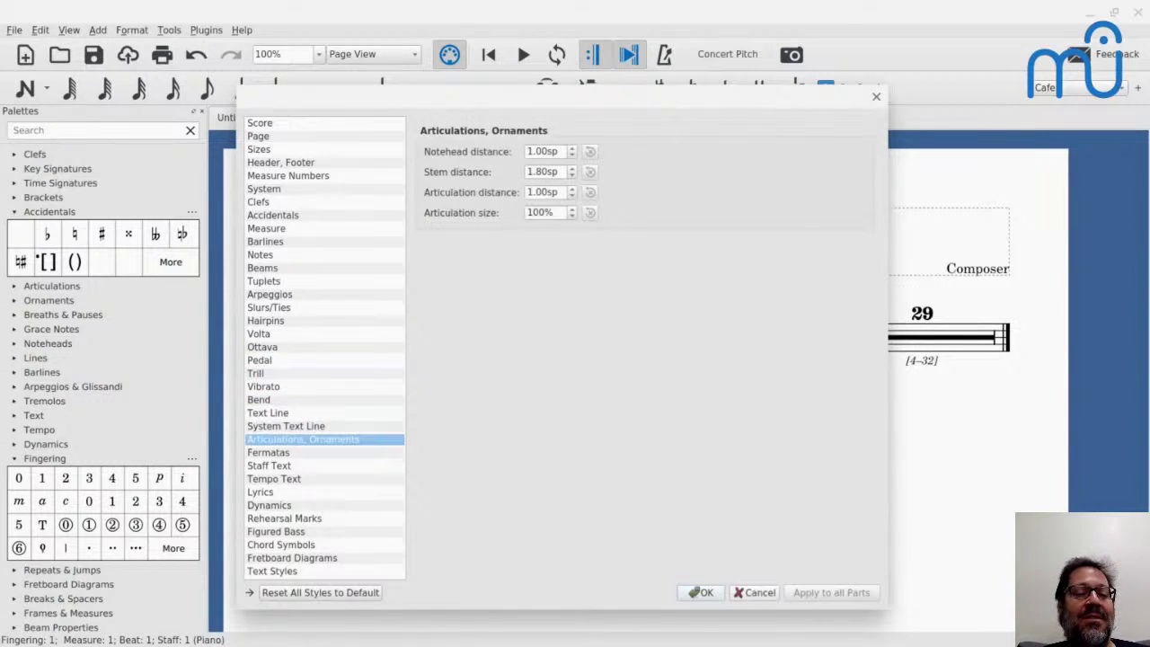
Review the style options from Fermatas through Text Styles, return to the Staff Text placement options, and close the style settings
key("Down")
key("Down")
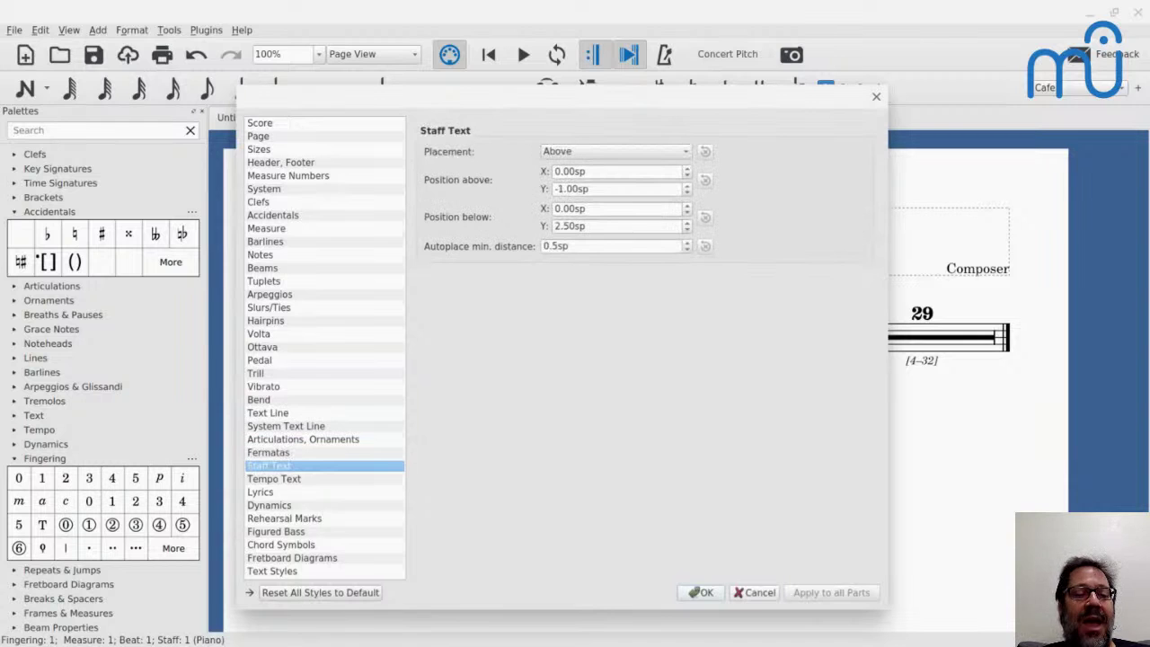
key("Down")
key("Down")
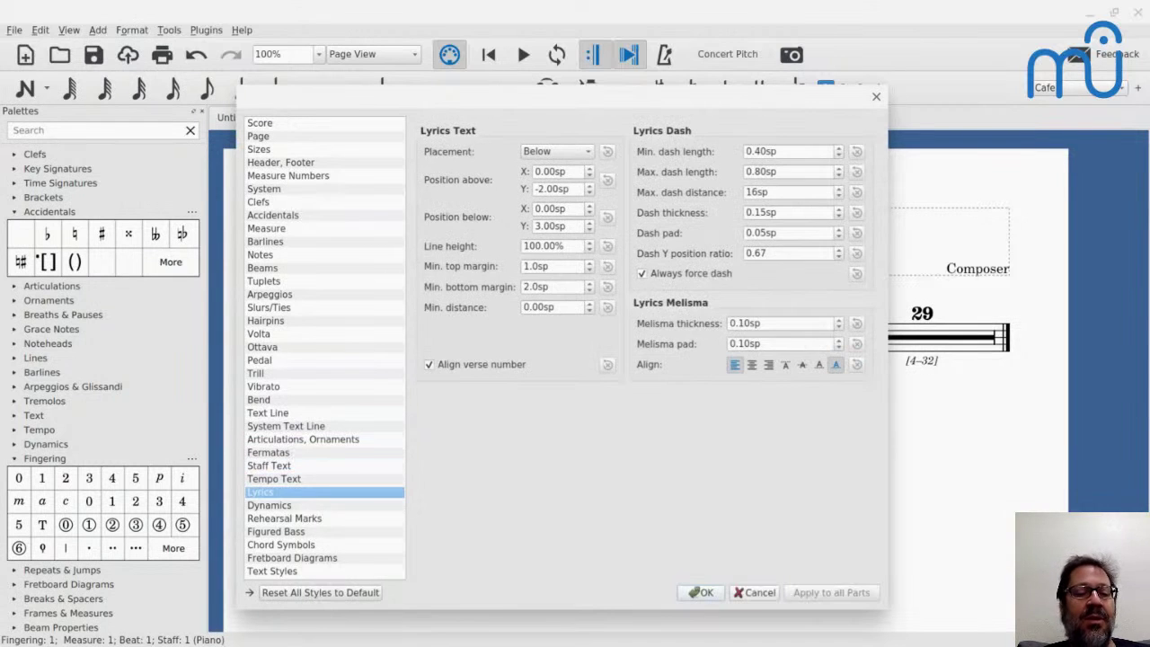
key("Down")
key("Down")
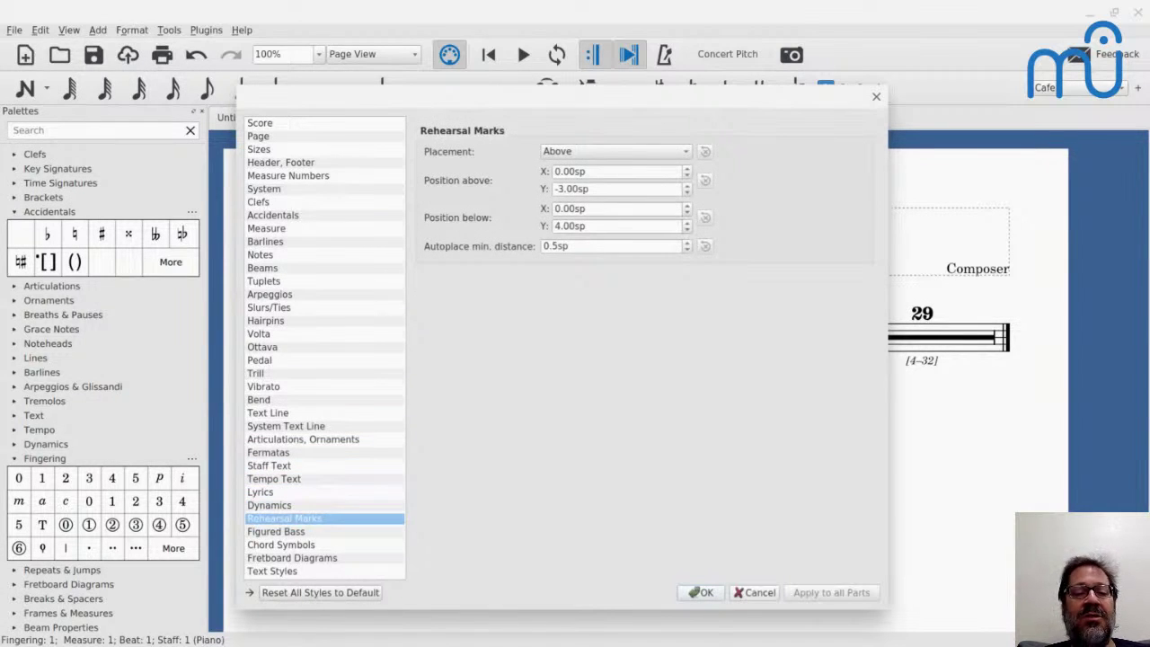
key("Down")
key("Down")
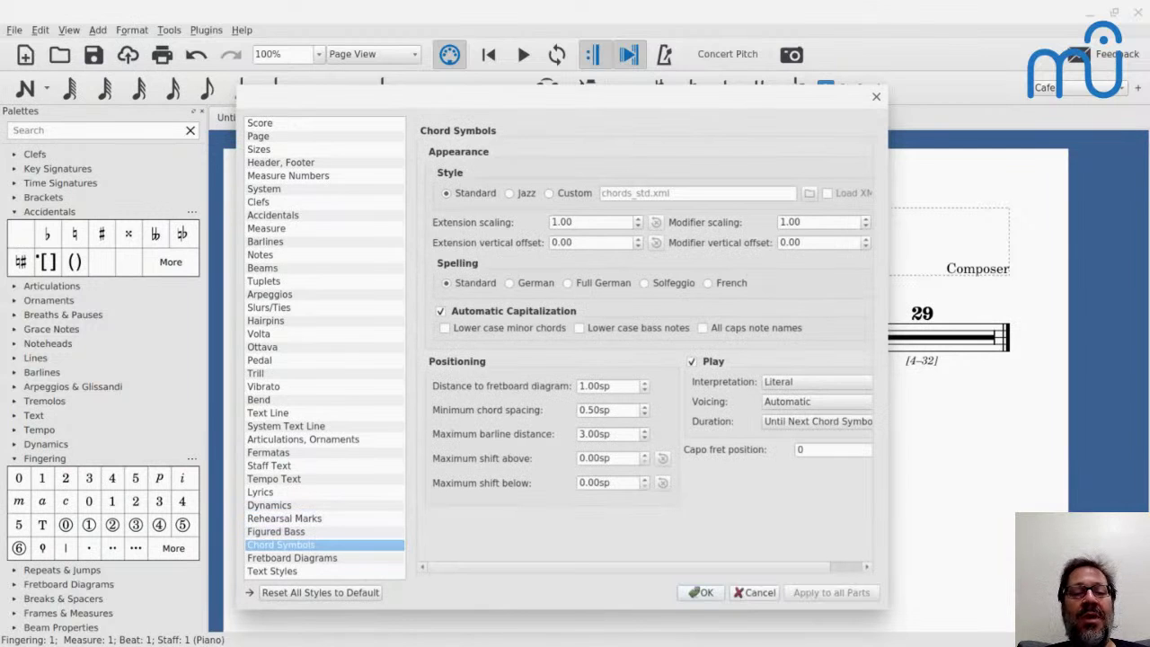
key("Down")
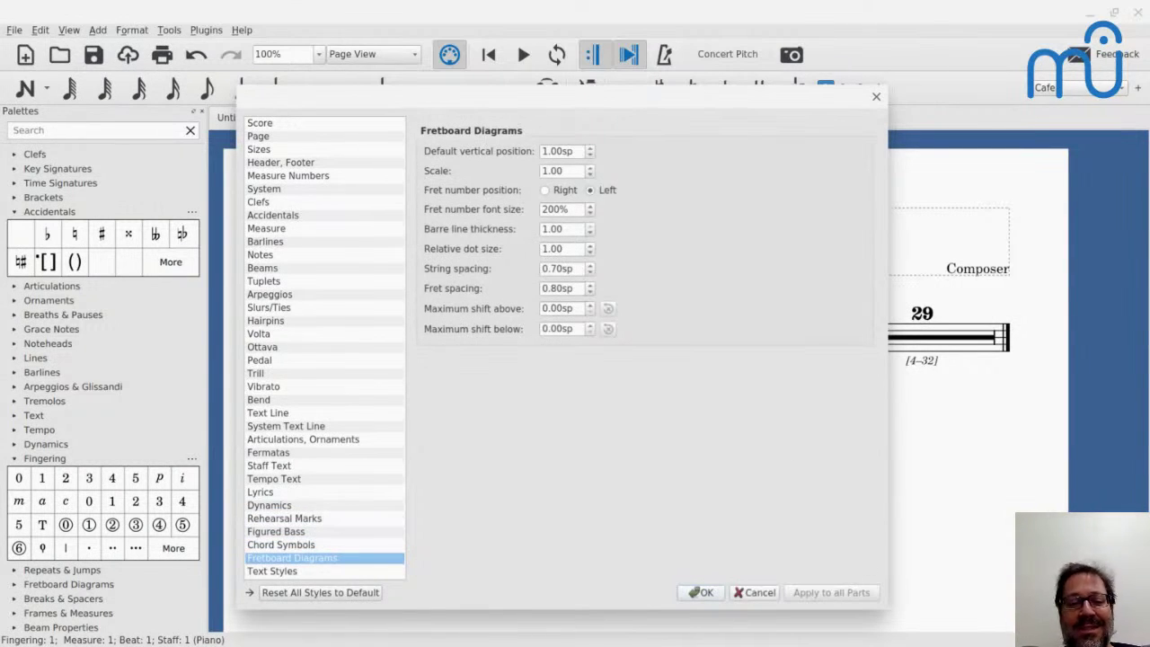
key("Down")
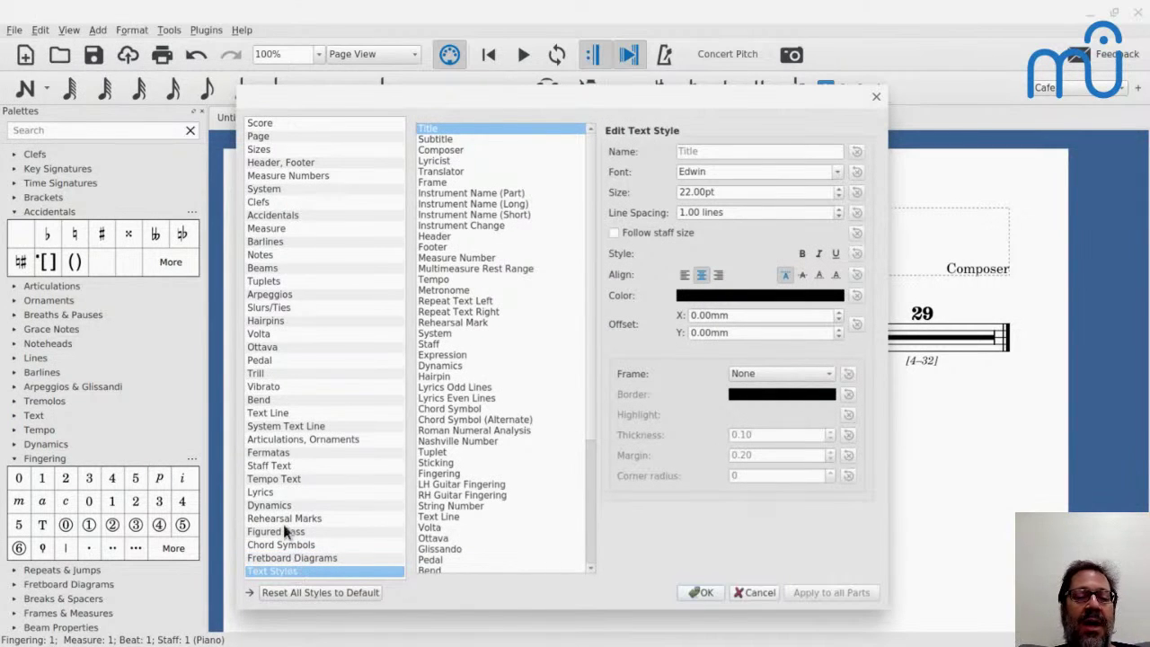
left_click(278, 466)
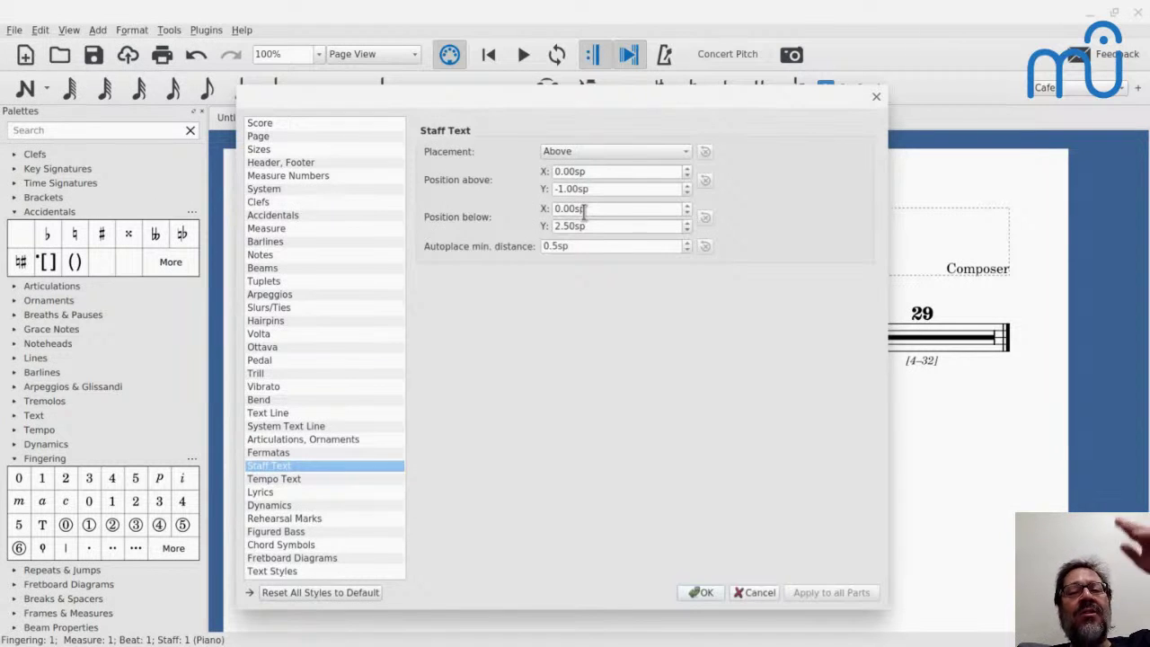
left_click(692, 594)
Flip the Swing text in measure 1 below the staff and back above it
left_click(417, 304)
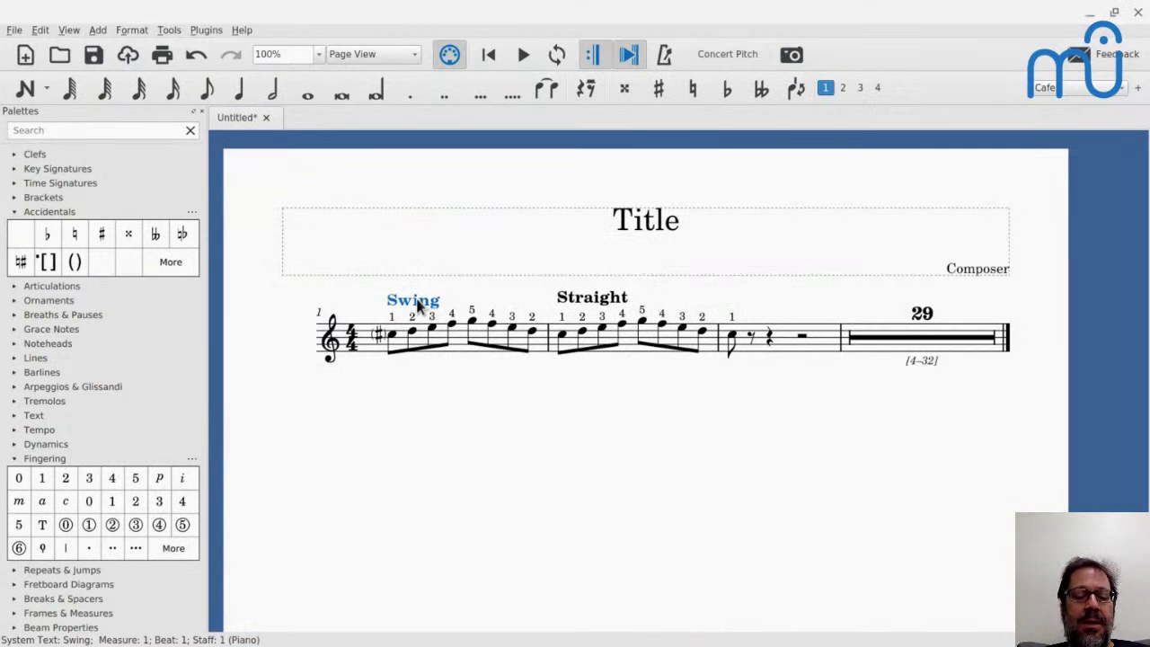
key("x")
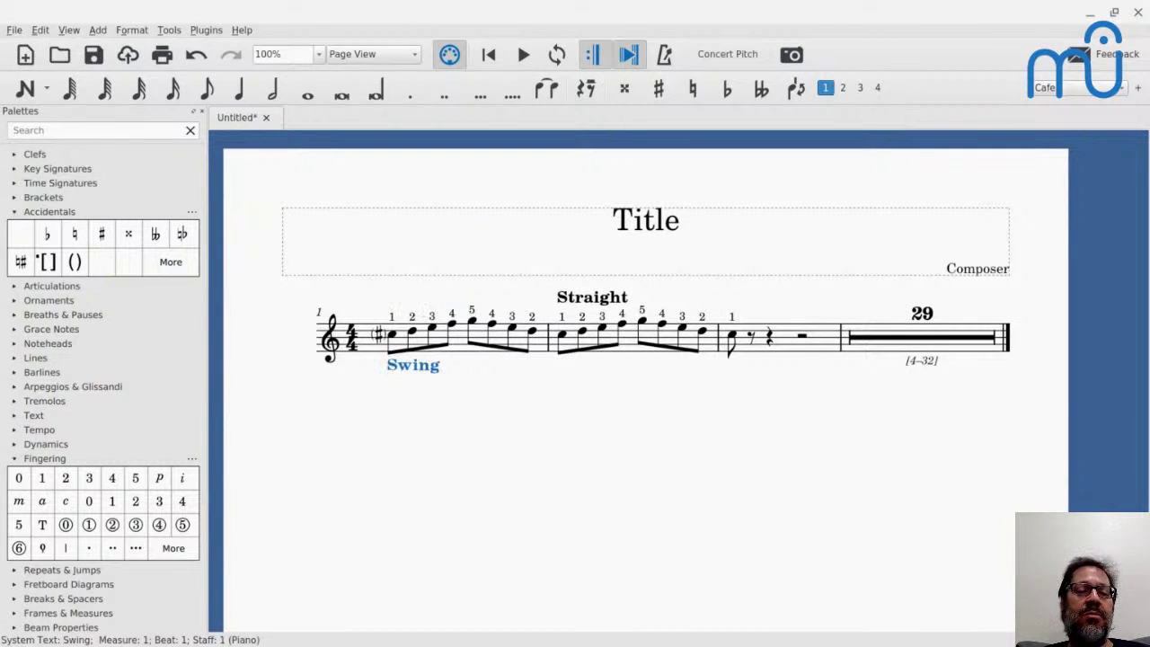
key("x")
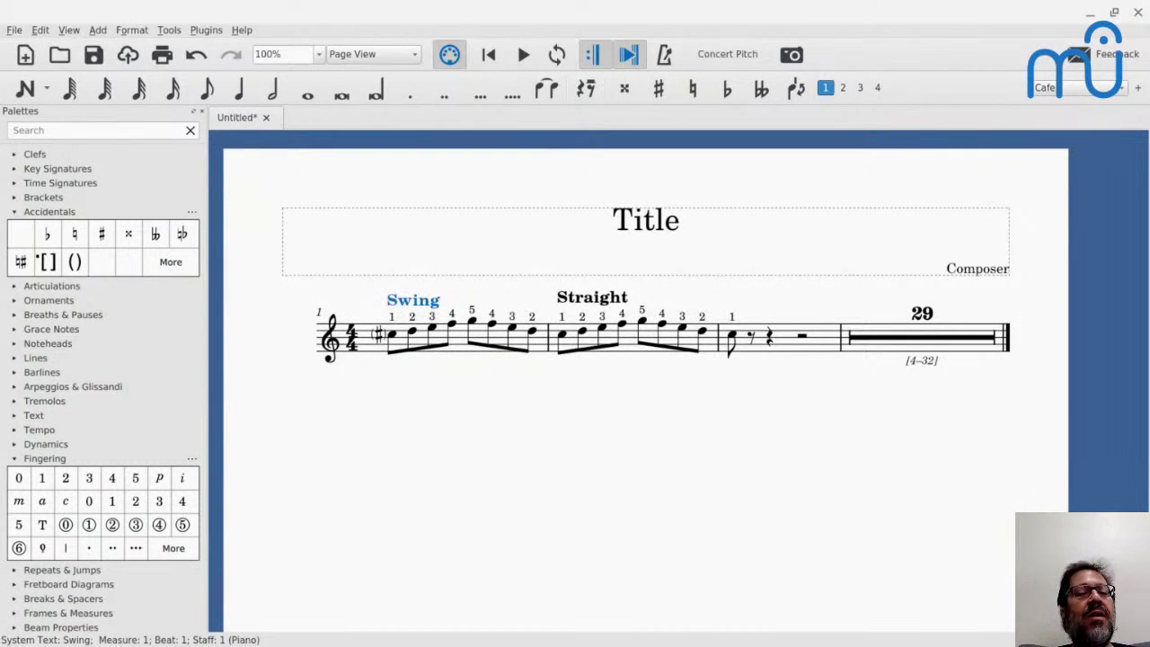
Examine the Staff text style's font, size and alignment in the style settings, and close them without changes
key("alt+o")
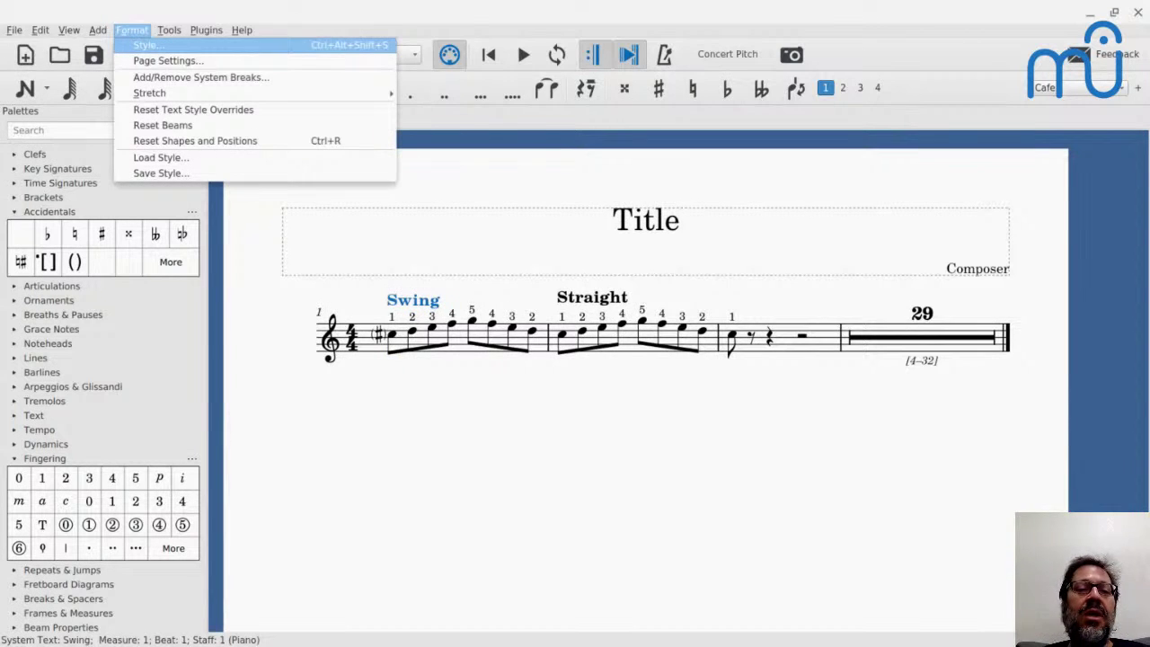
key("Return")
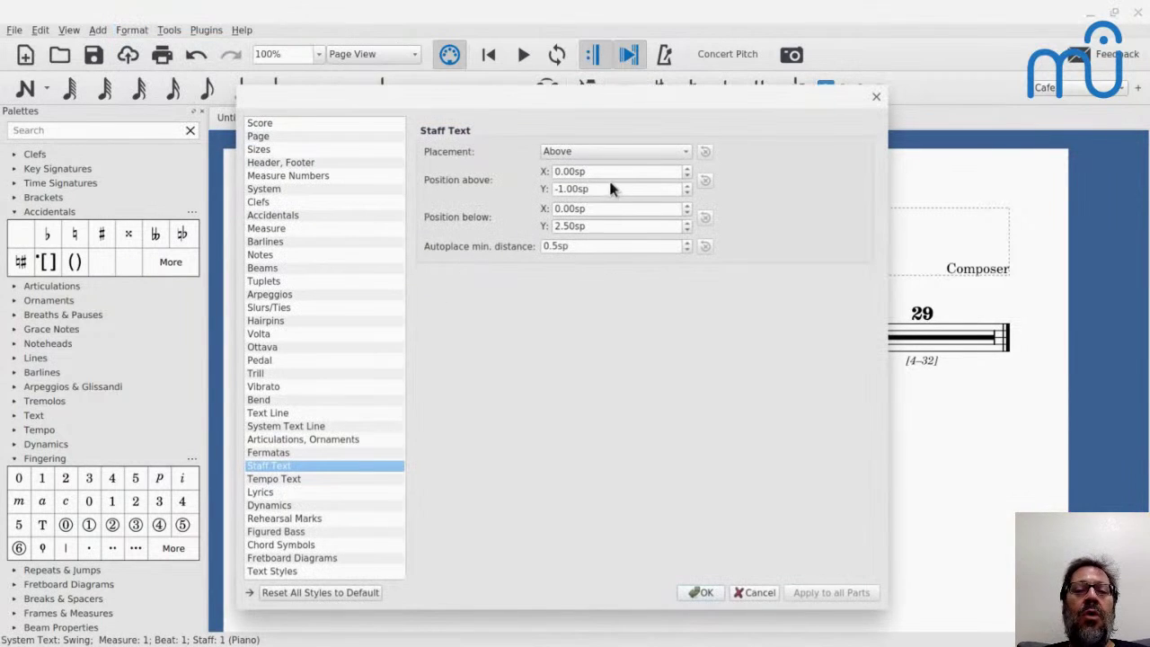
left_click(262, 572)
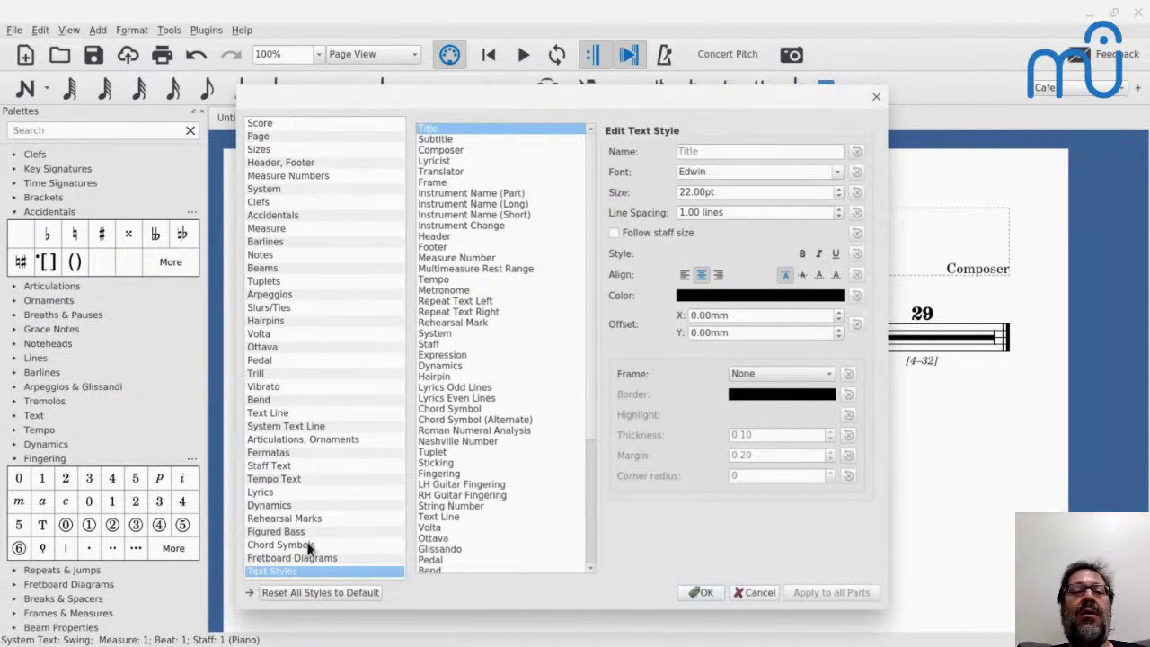
left_click(439, 344)
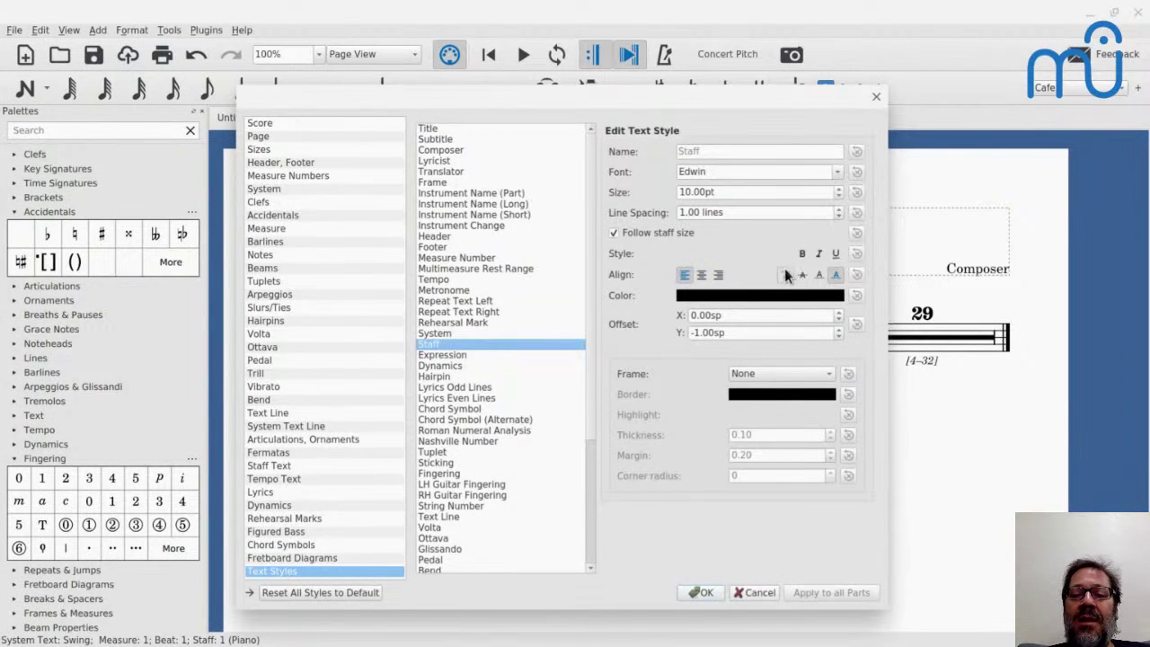
left_click(741, 597)
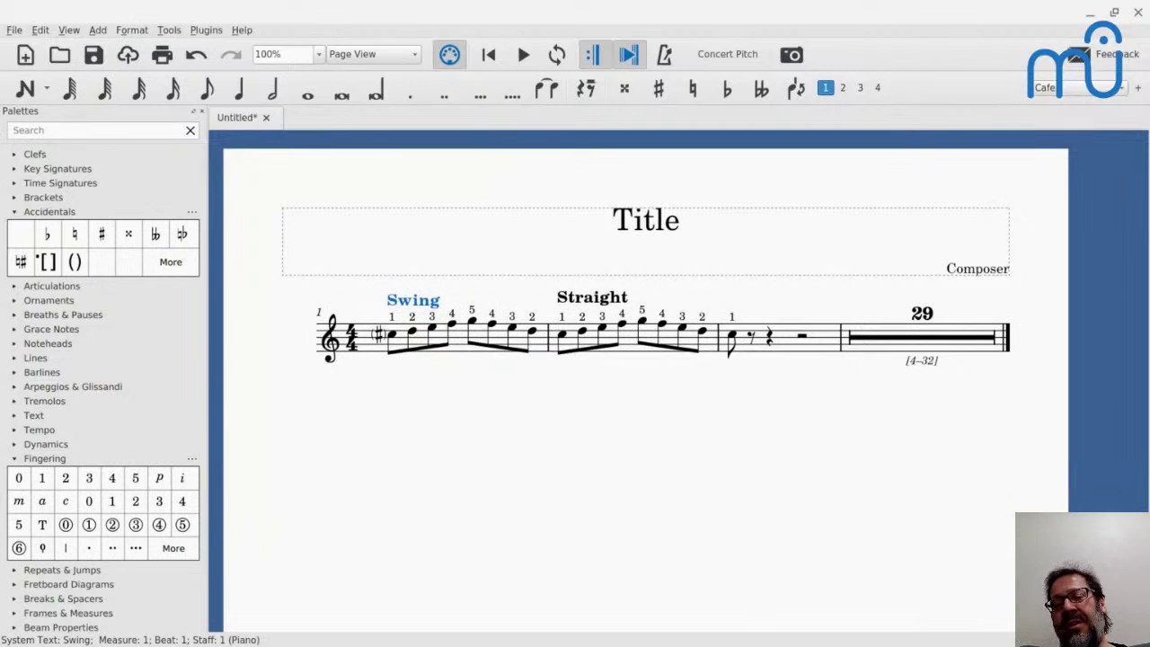
Open the Notes style options, move the dialog aside to reveal the score, and raise the stem thickness to 1.11sp
left_click(135, 30)
left_click(144, 52)
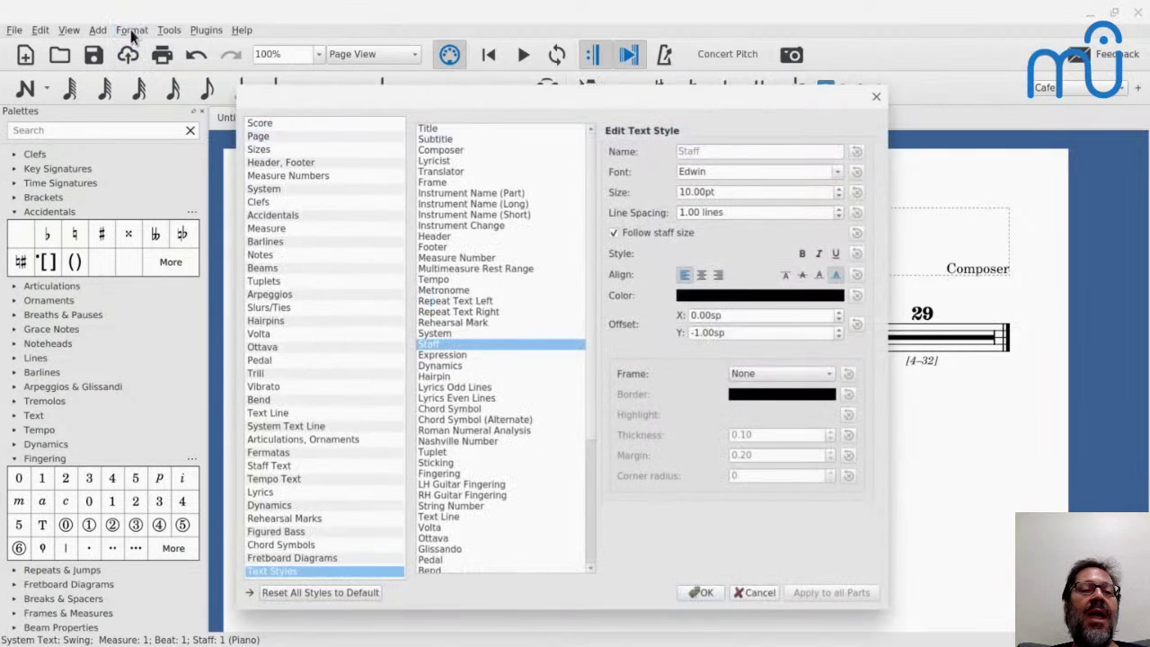
left_click(258, 256)
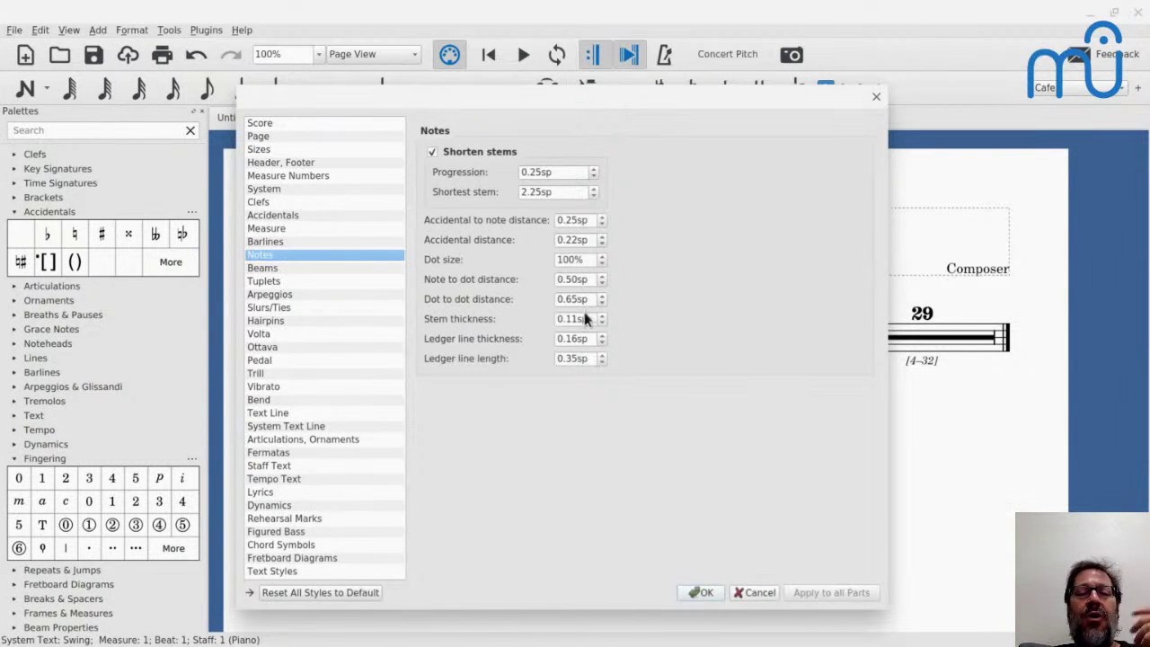
left_click_drag(534, 106, 860, 116)
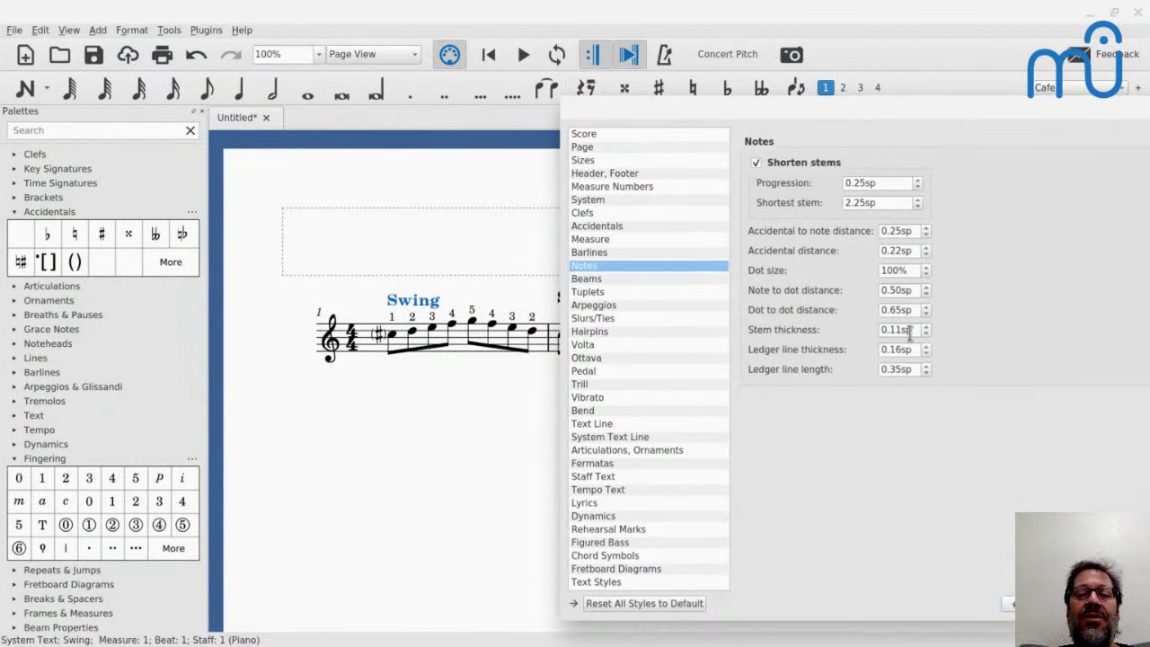
left_click(911, 332)
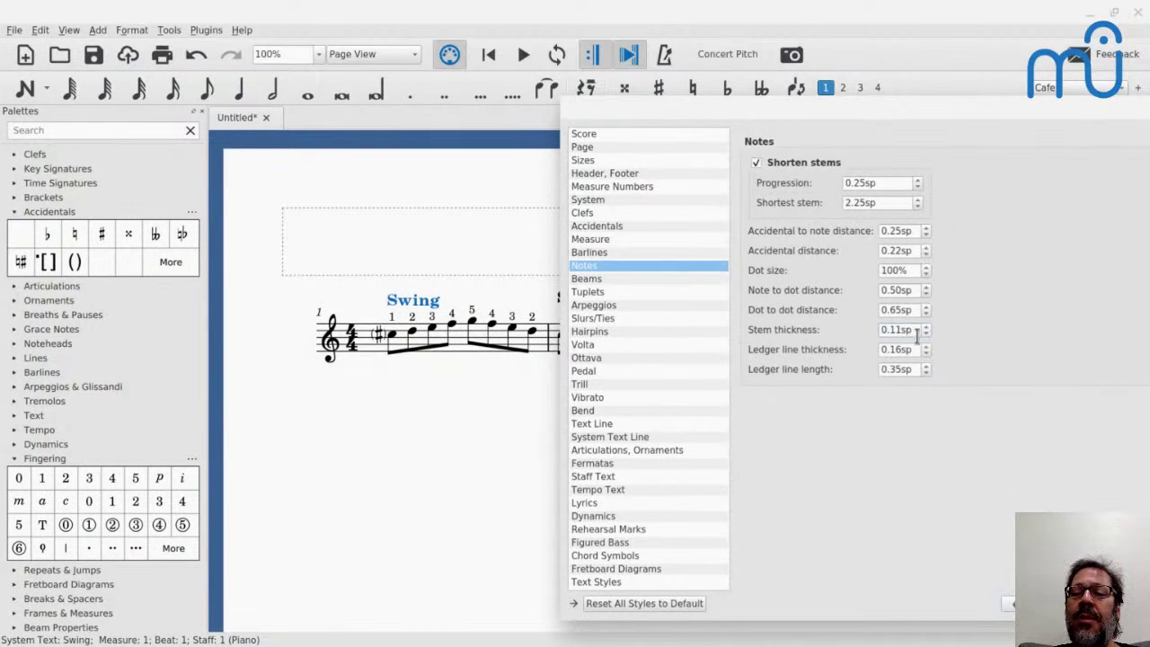
left_click(926, 327)
left_click(927, 327)
left_click(926, 327)
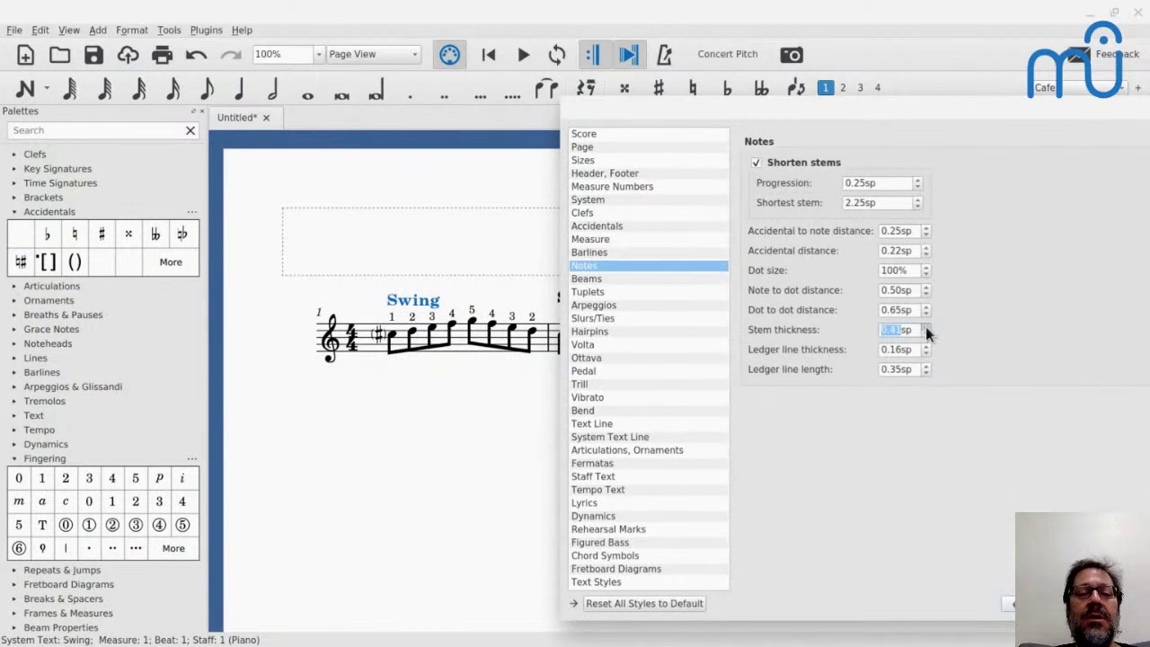
left_click(927, 327)
left_click(927, 327)
left_click(927, 327)
left_click(926, 327)
left_click(926, 327)
left_click(926, 327)
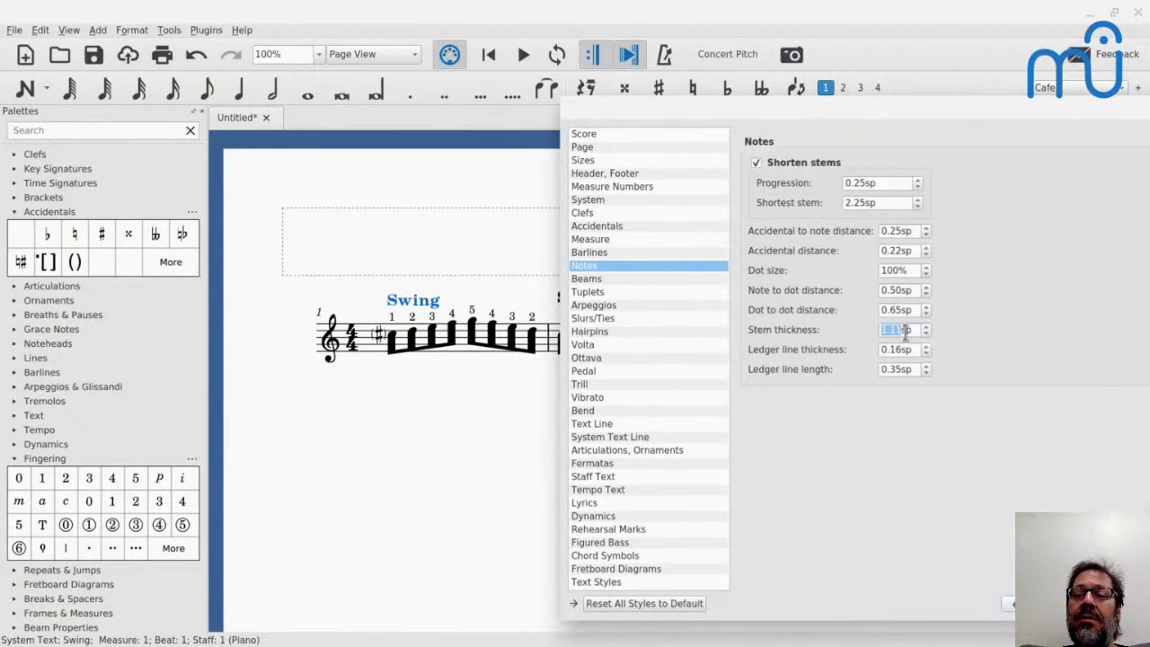
Select the first note's stem and the second note in measure 1 while the style settings stay open
left_click(894, 332)
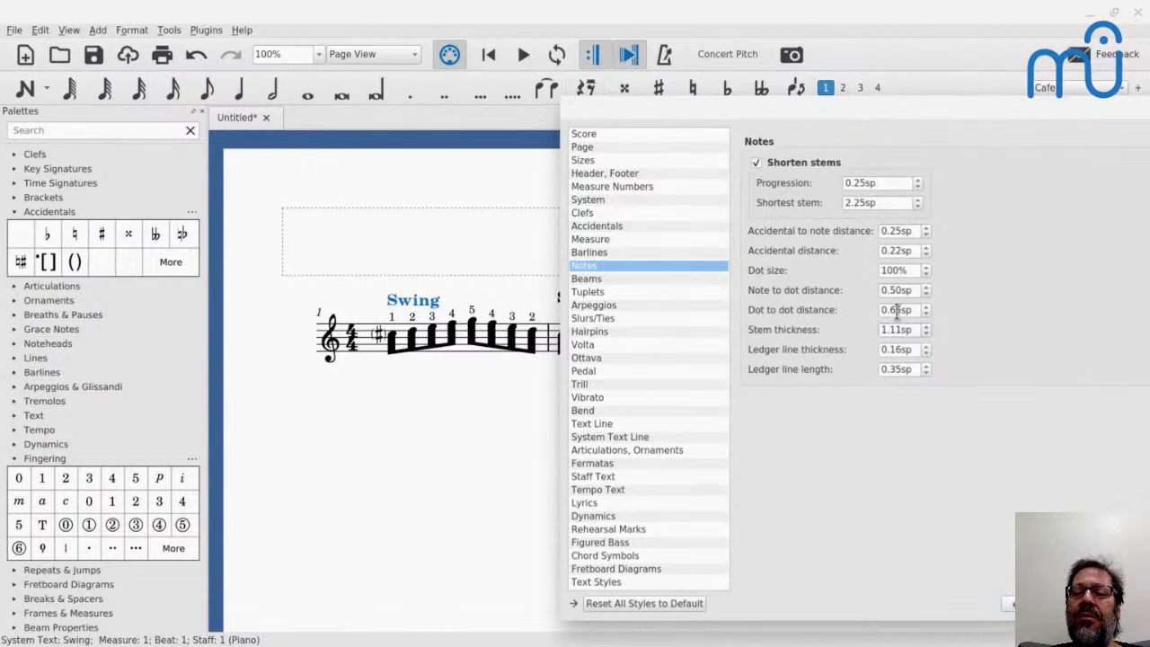
left_click(896, 310)
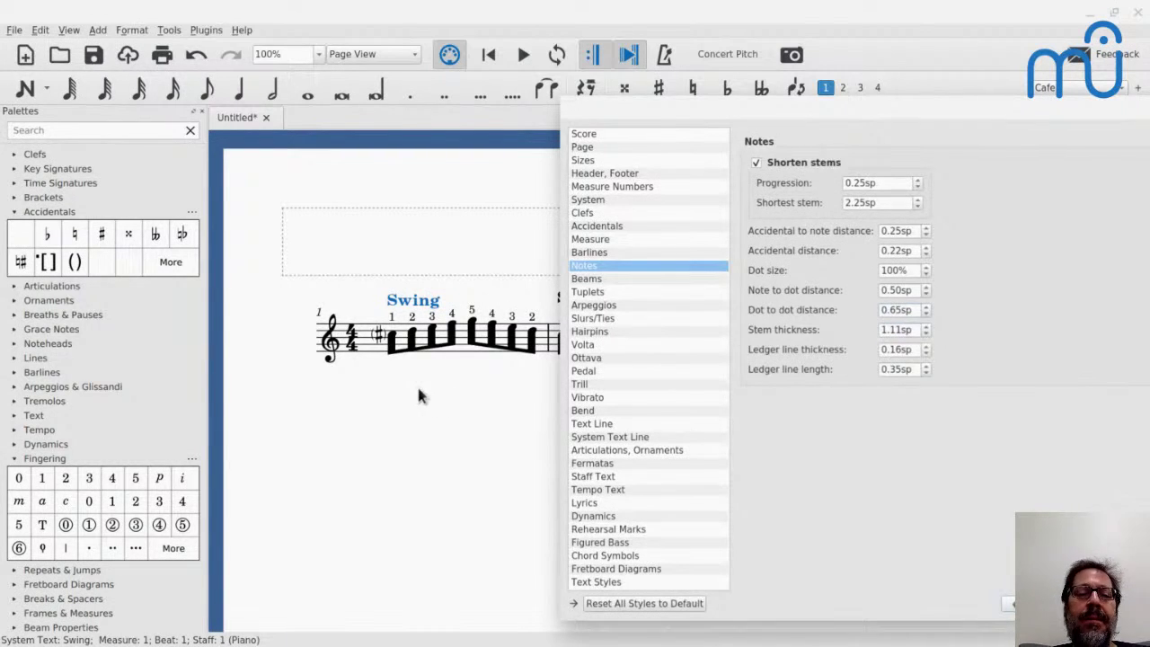
left_click(393, 347)
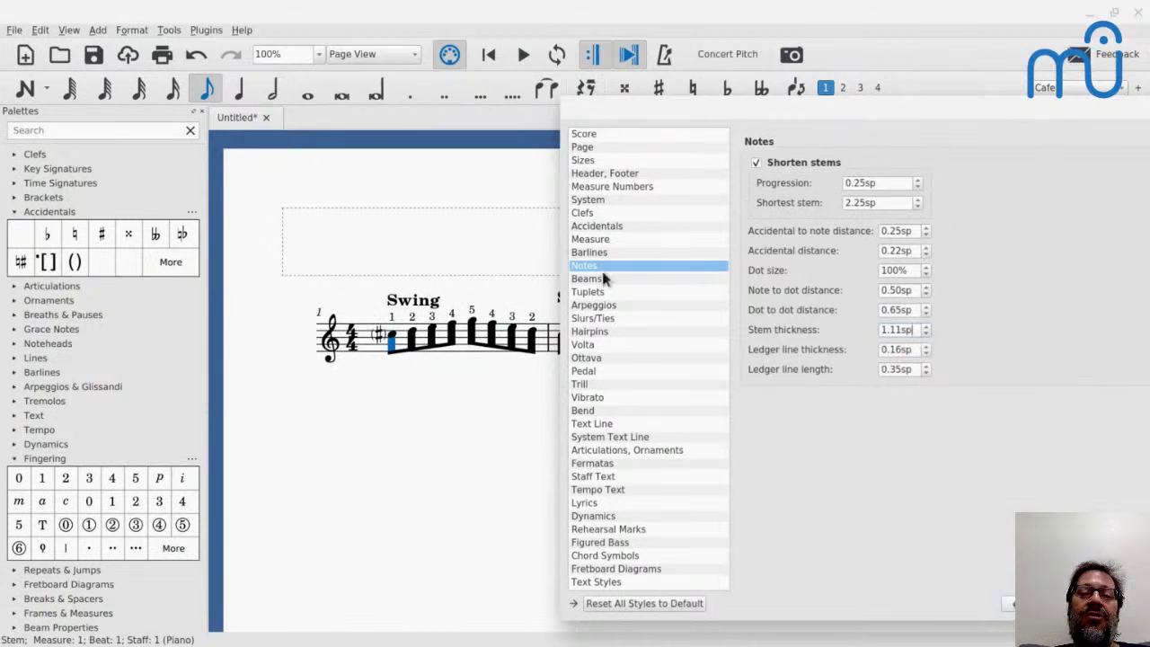
left_click(411, 334)
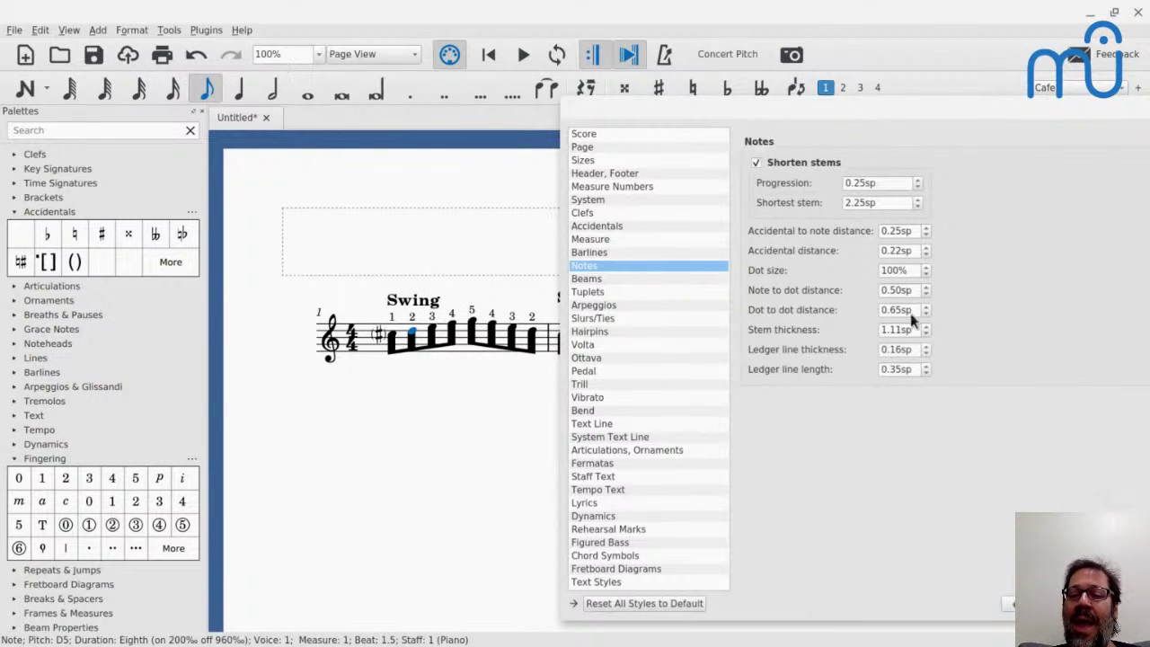
Try thicker and thinner stem thickness values, view the Hairpins style options, and close the style settings
scroll(896, 335, "up", 3)
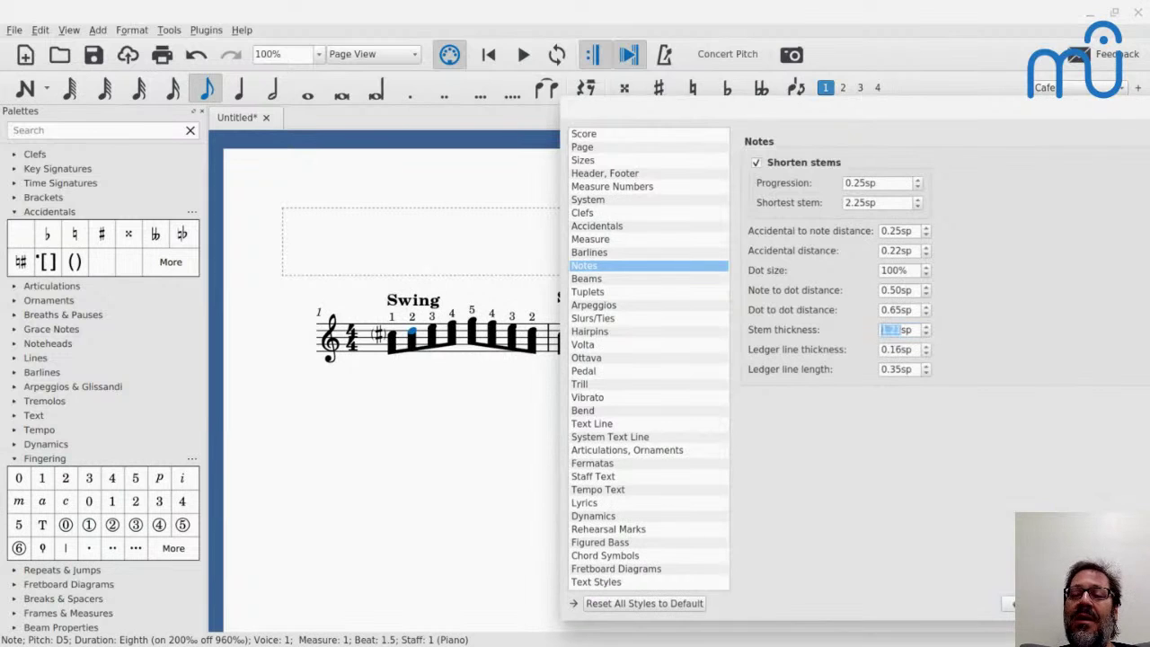
scroll(896, 330, "down", 3)
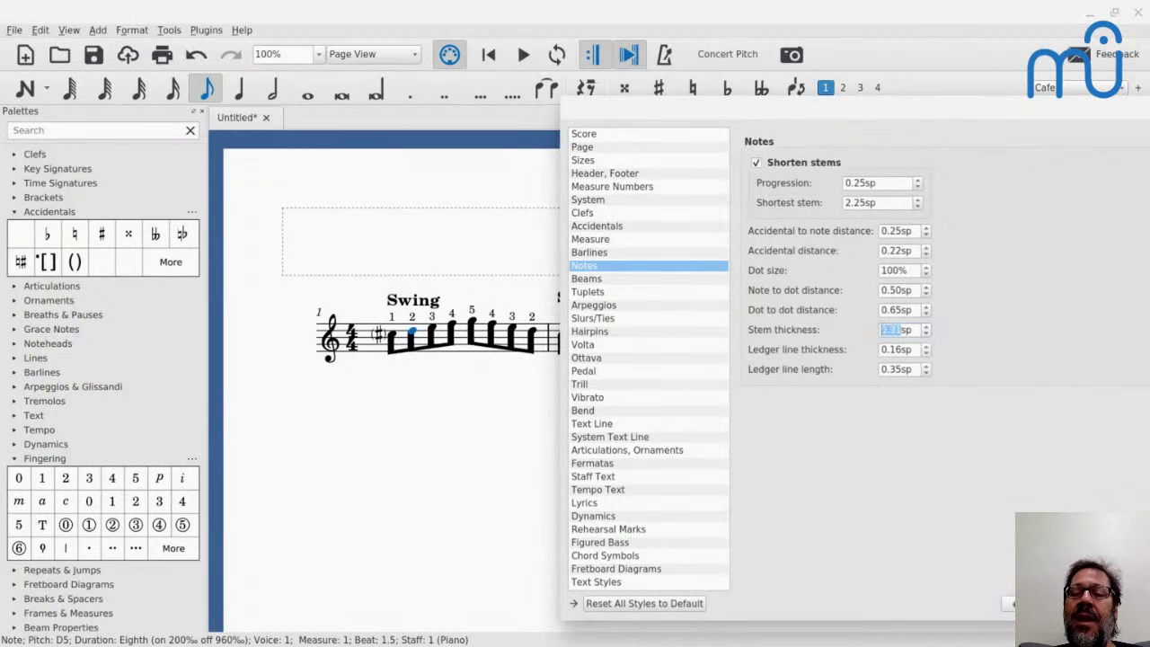
scroll(896, 330, "up", 2)
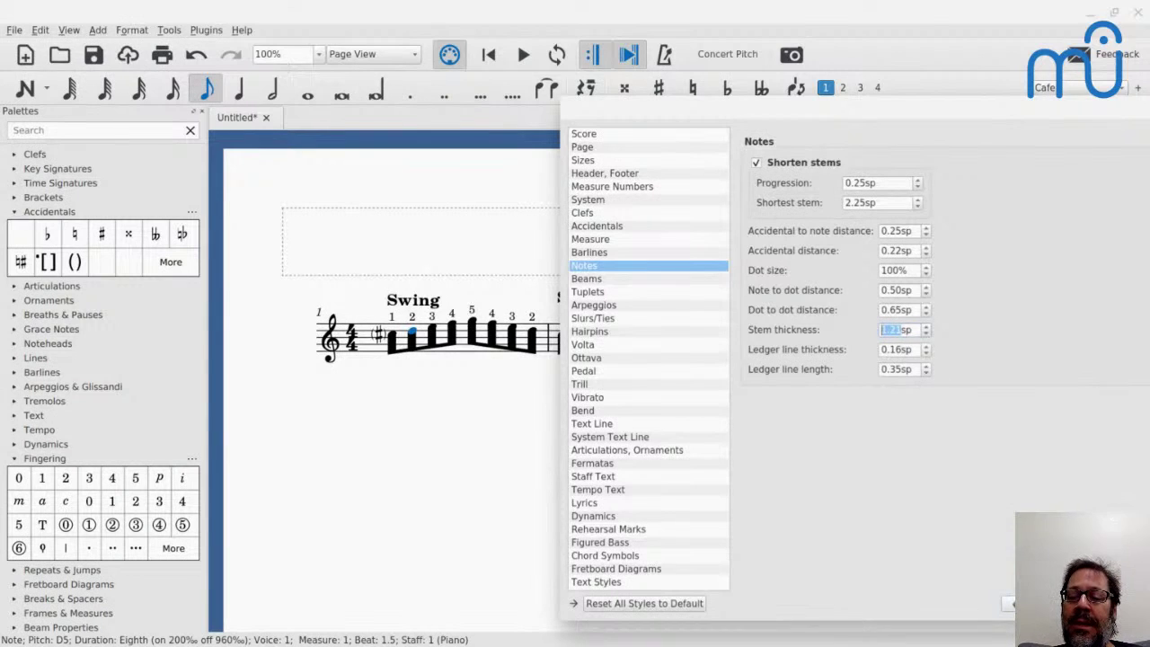
scroll(898, 330, "down", 1)
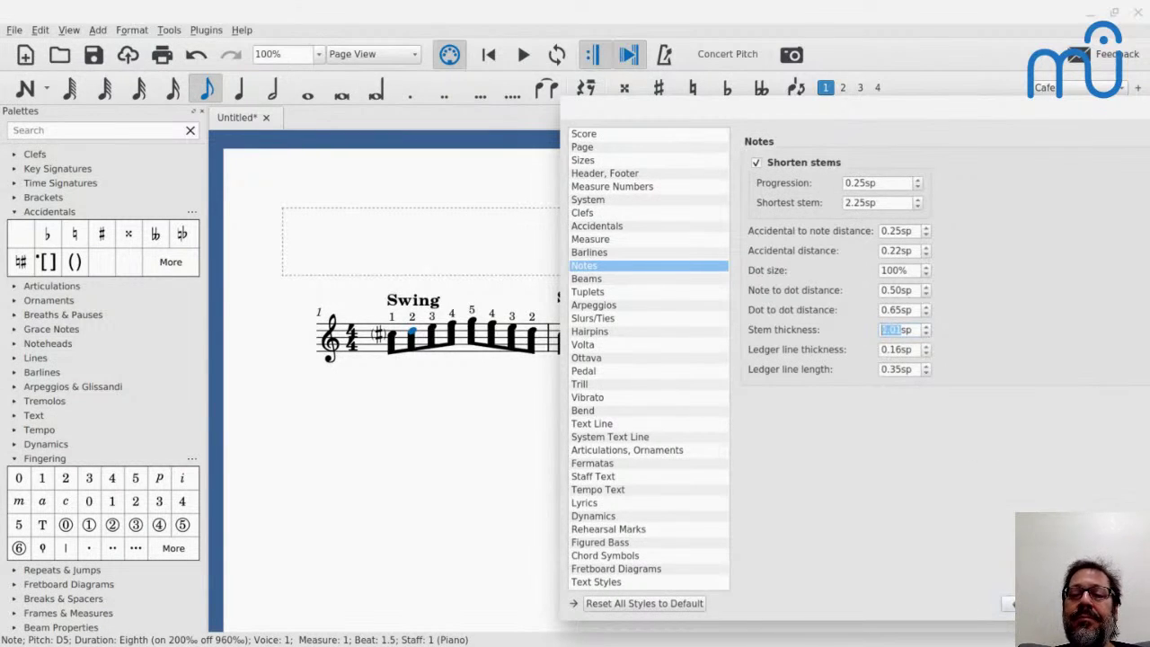
scroll(899, 330, "down", 2)
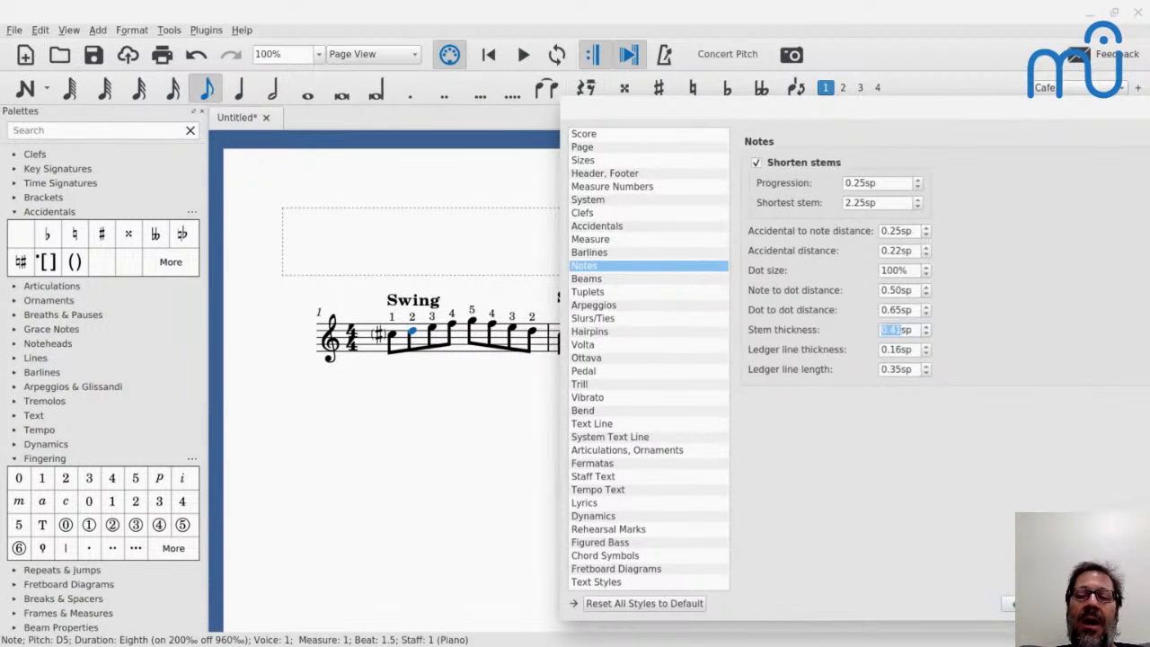
left_click(614, 332)
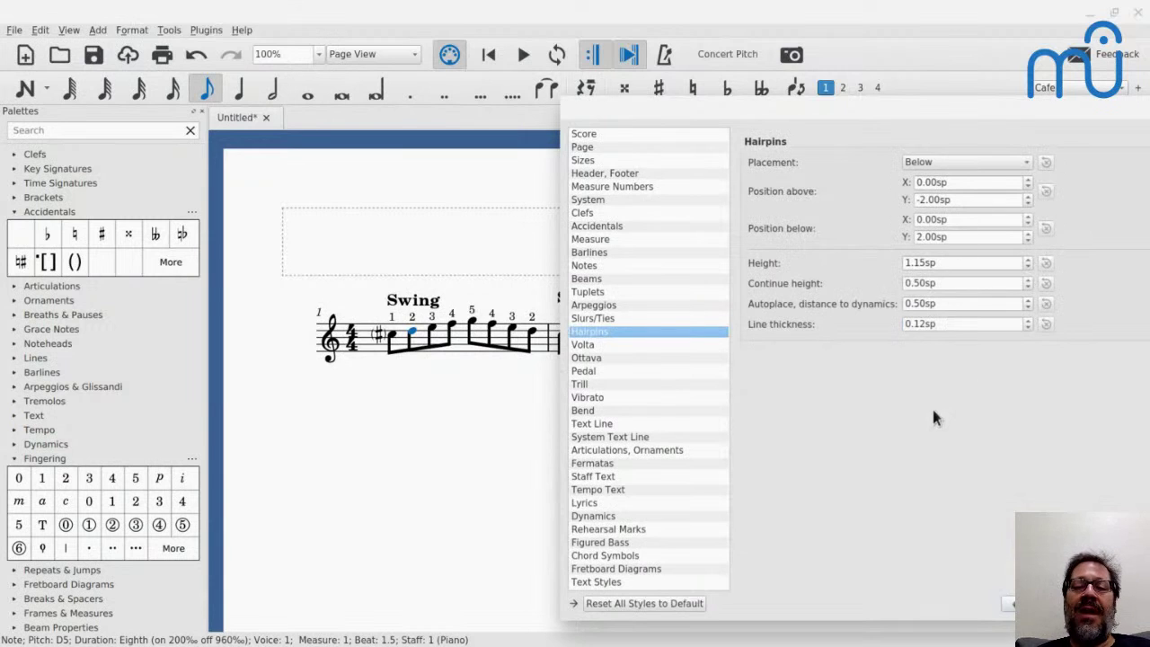
key("Return")
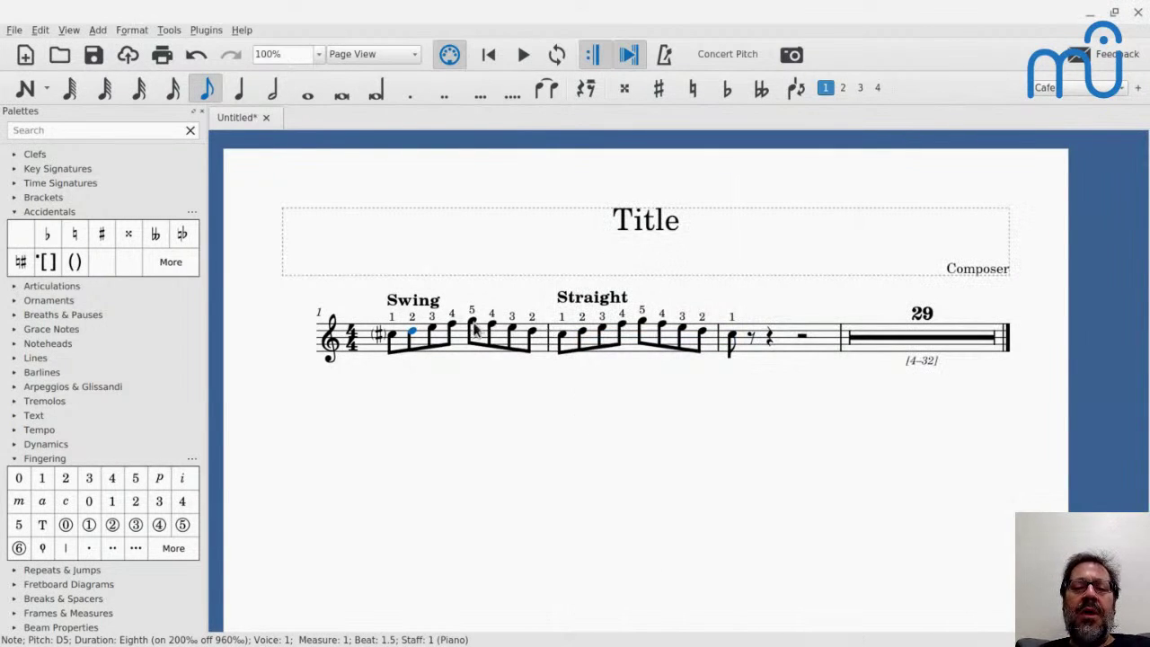
Enter an eighth-note triplet C, D, E on beat 3 of measure 3
left_click(473, 326)
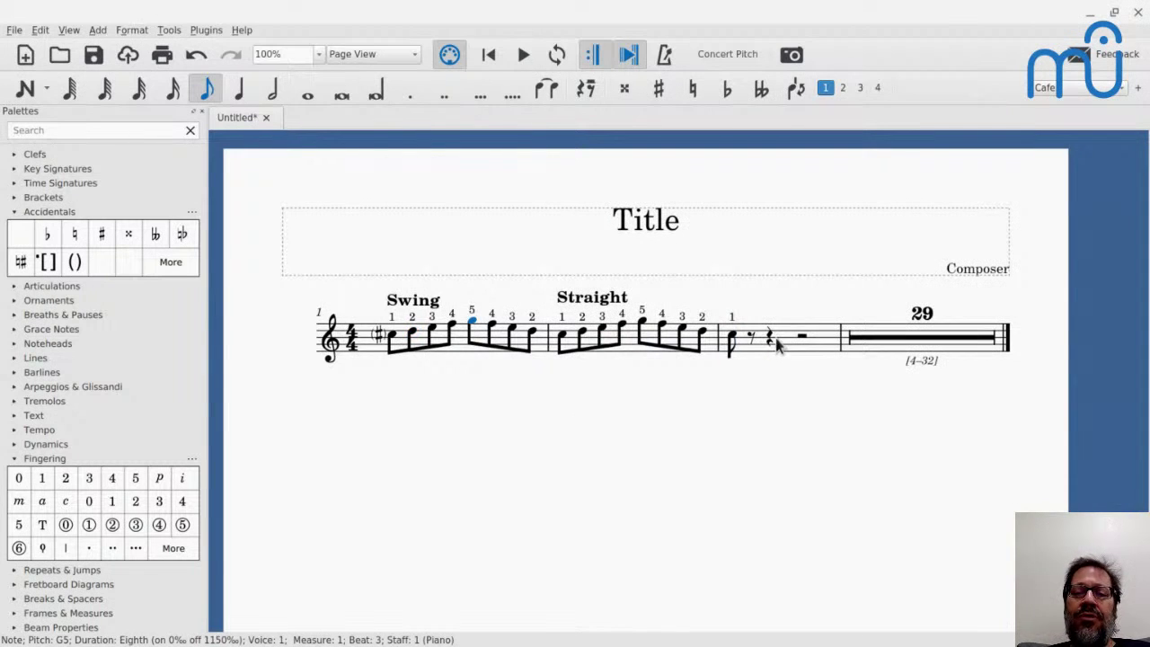
left_click(801, 339)
key("n")
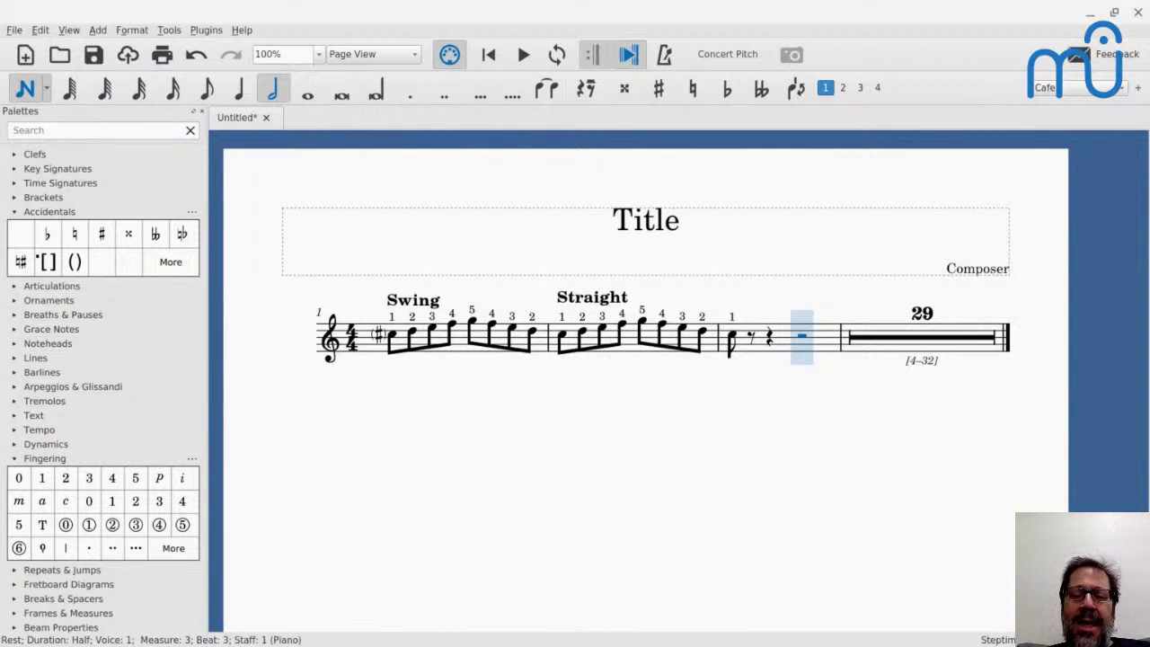
key("4")
key("ctrl+3")
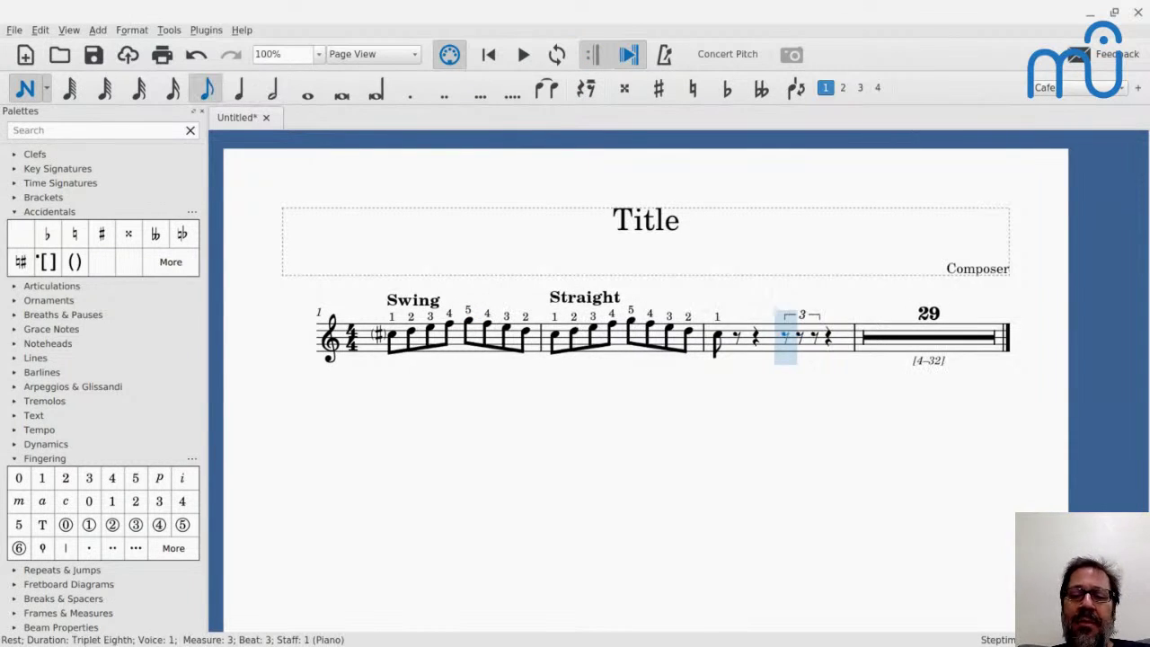
key("c")
key("d")
key("e")
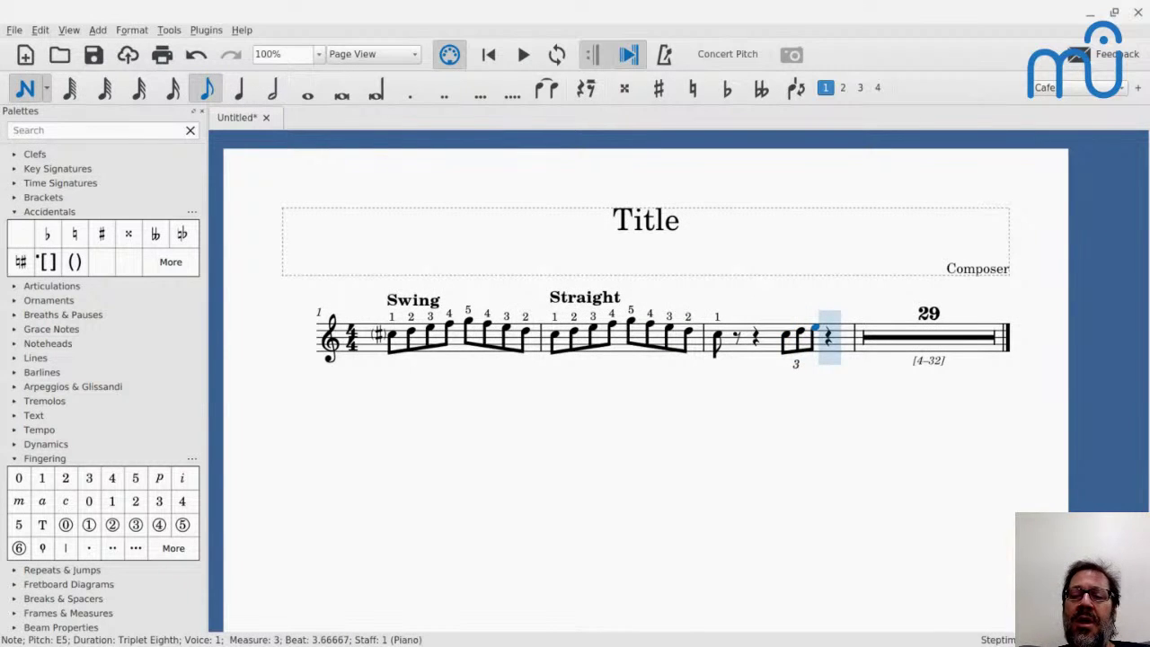
key("Escape")
Clear the first two beats of measure 3, from the C note through the quarter rest
left_click(717, 334)
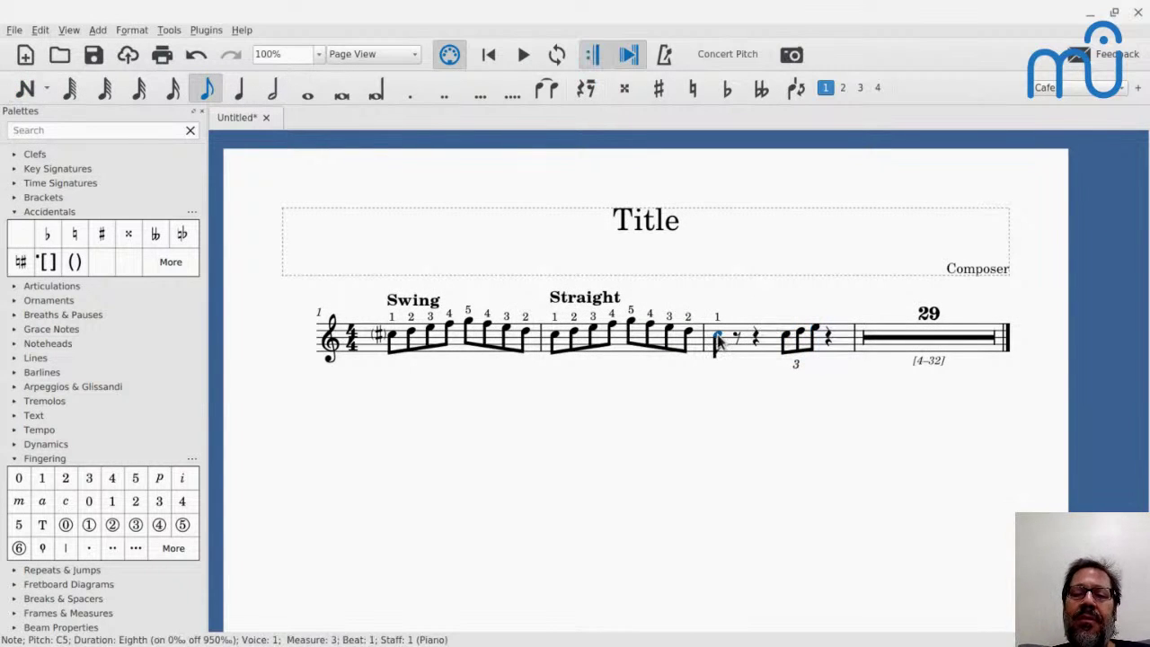
key("shift+Right")
key("shift+Right")
key("Delete")
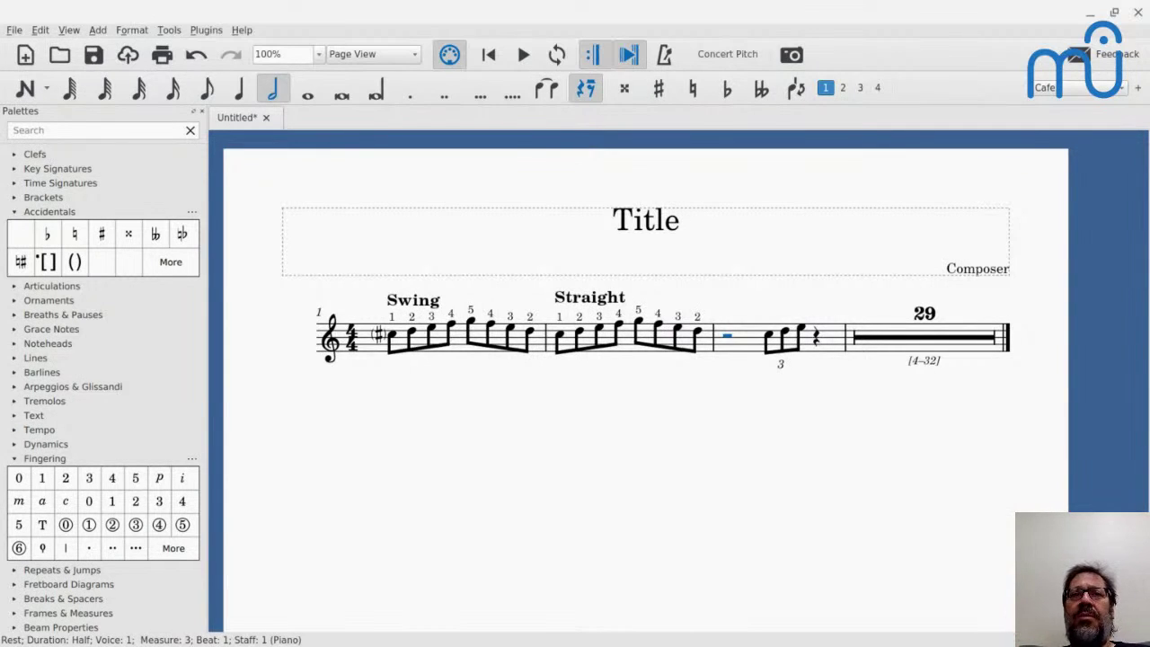
Try a triplet on the half rest starting measure 3, undo it, and try a quintuplet instead
key("n")
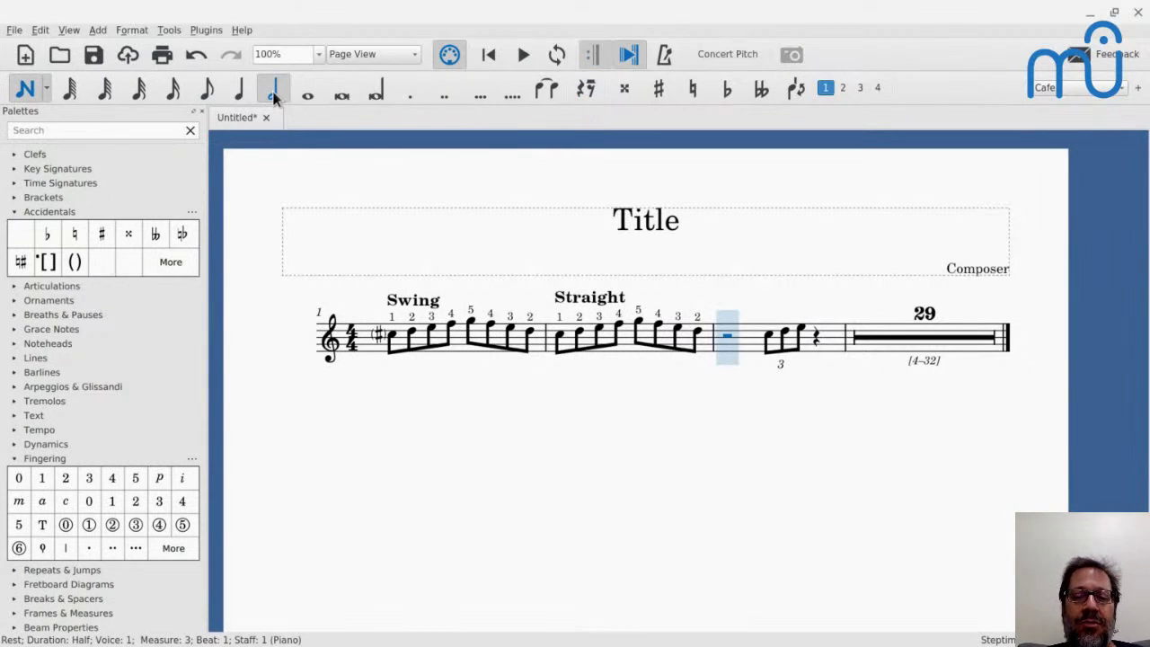
key("ctrl+3")
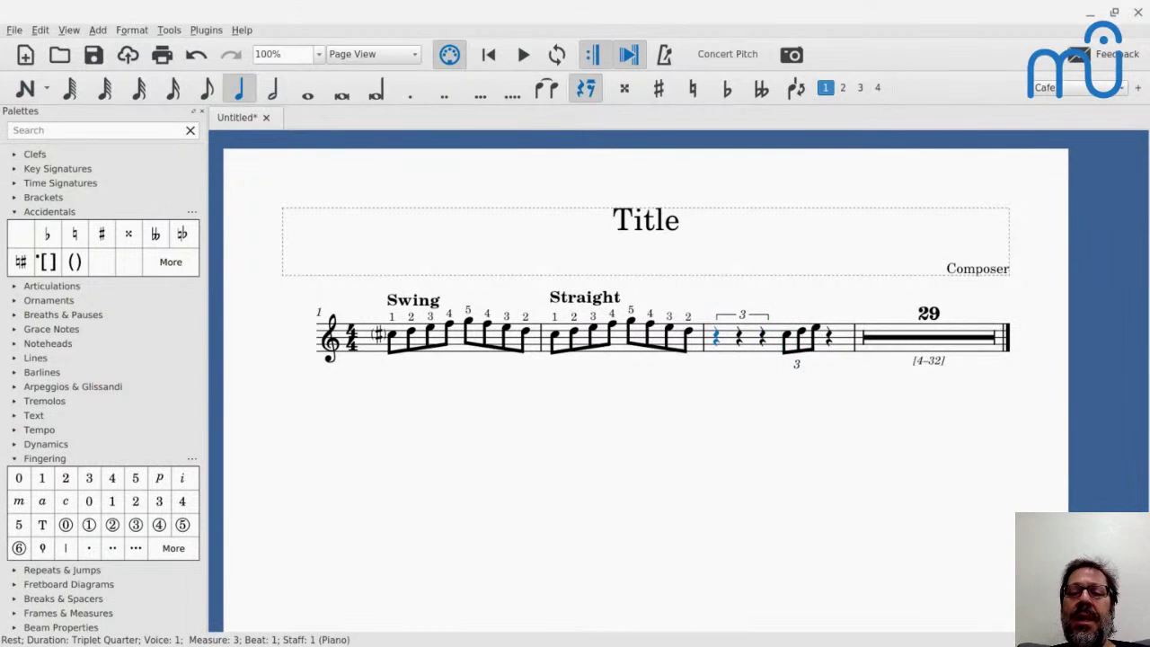
key("ctrl+z")
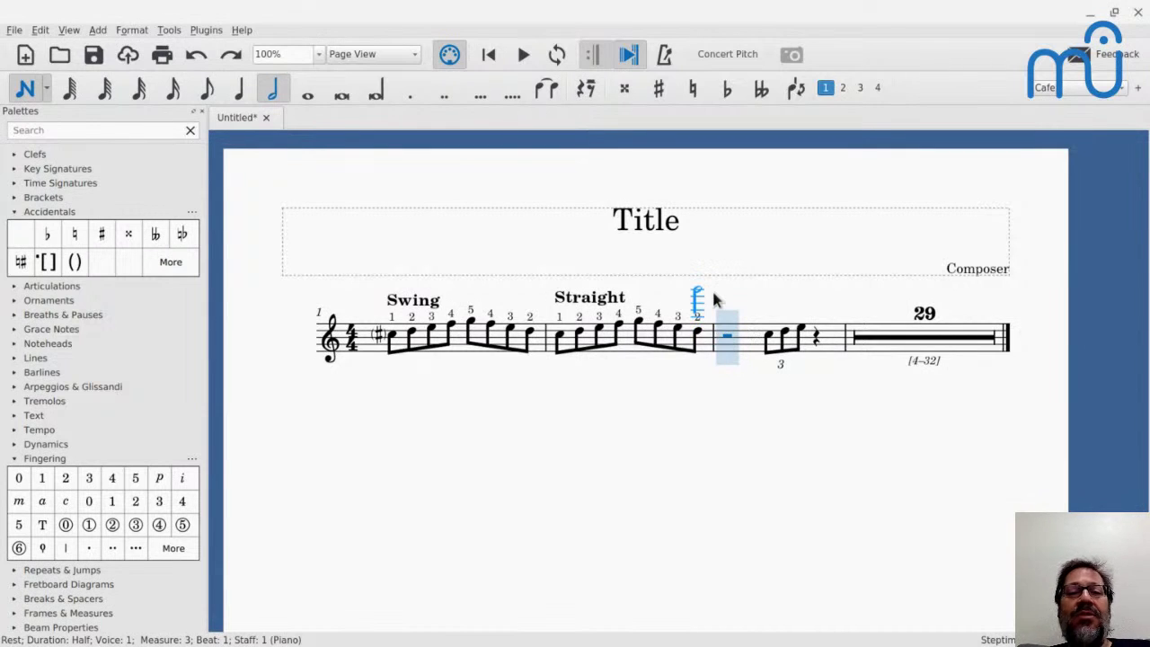
key("ctrl+5")
key("Escape")
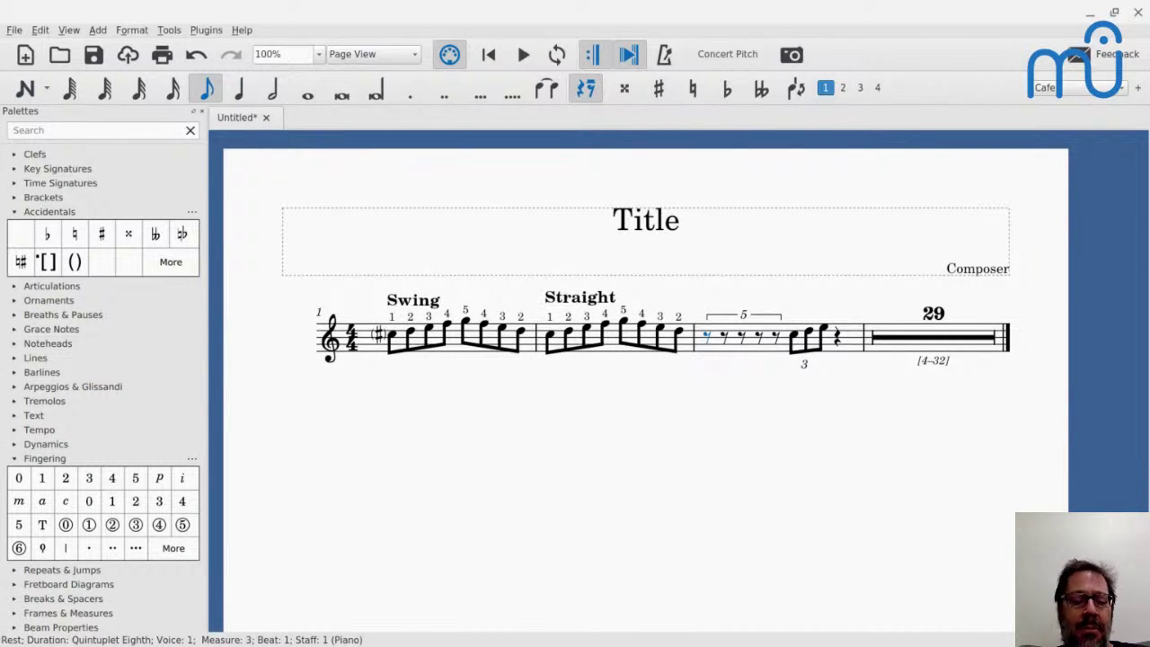
Create an eighth-note septuplet across the first two beats of measure 3 and leave note input
key("6")
key("ctrl+7")
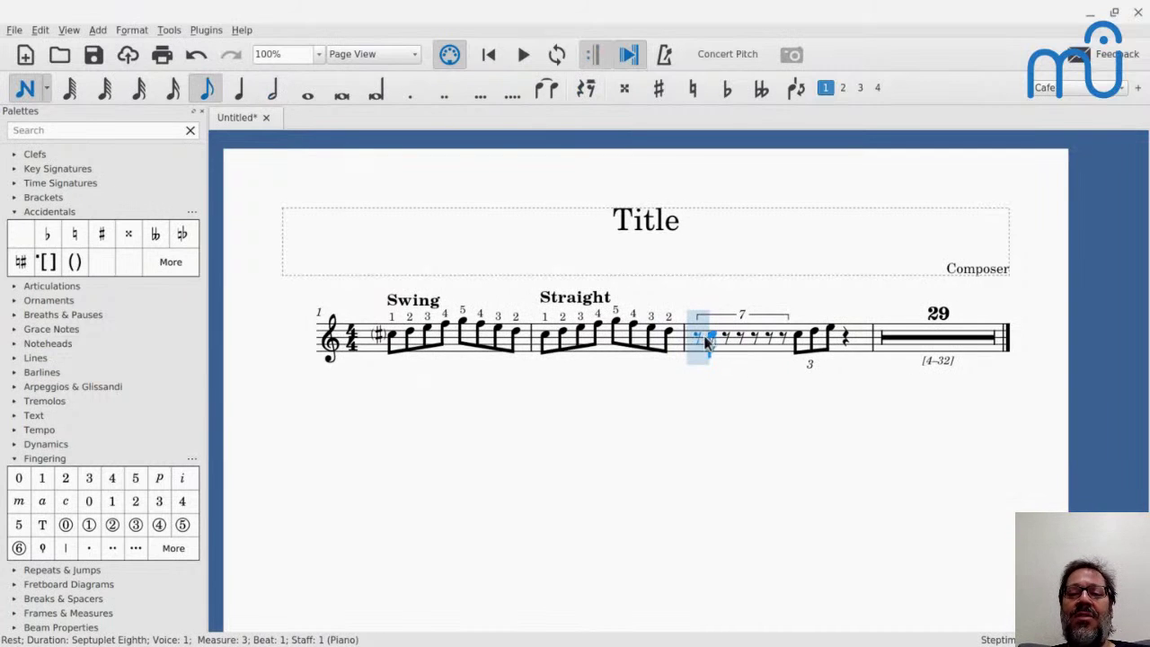
left_click(783, 338)
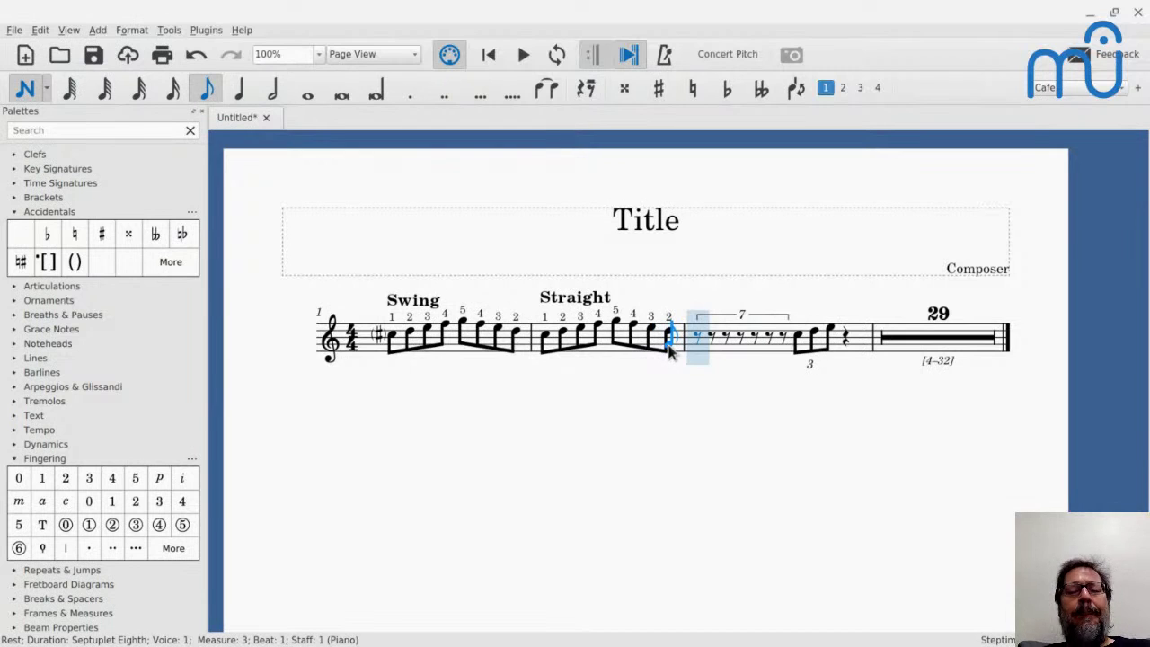
key("Escape")
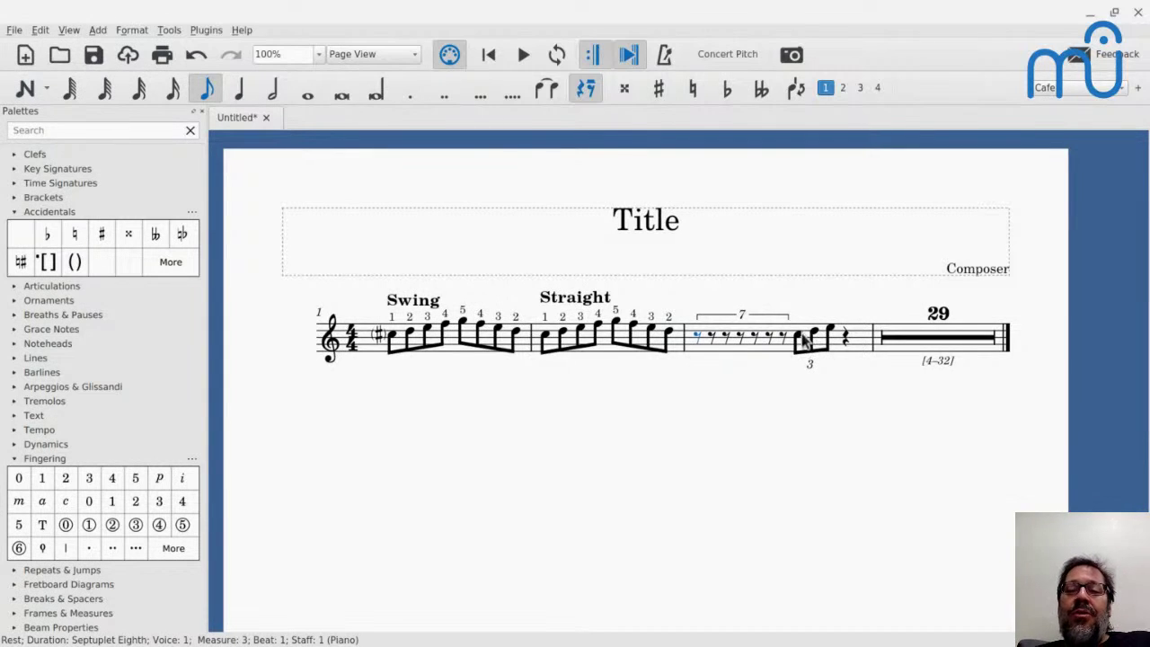
Remove the eighth-note septuplet from the first two beats of measure 3, restoring the half rest there
left_click(801, 337)
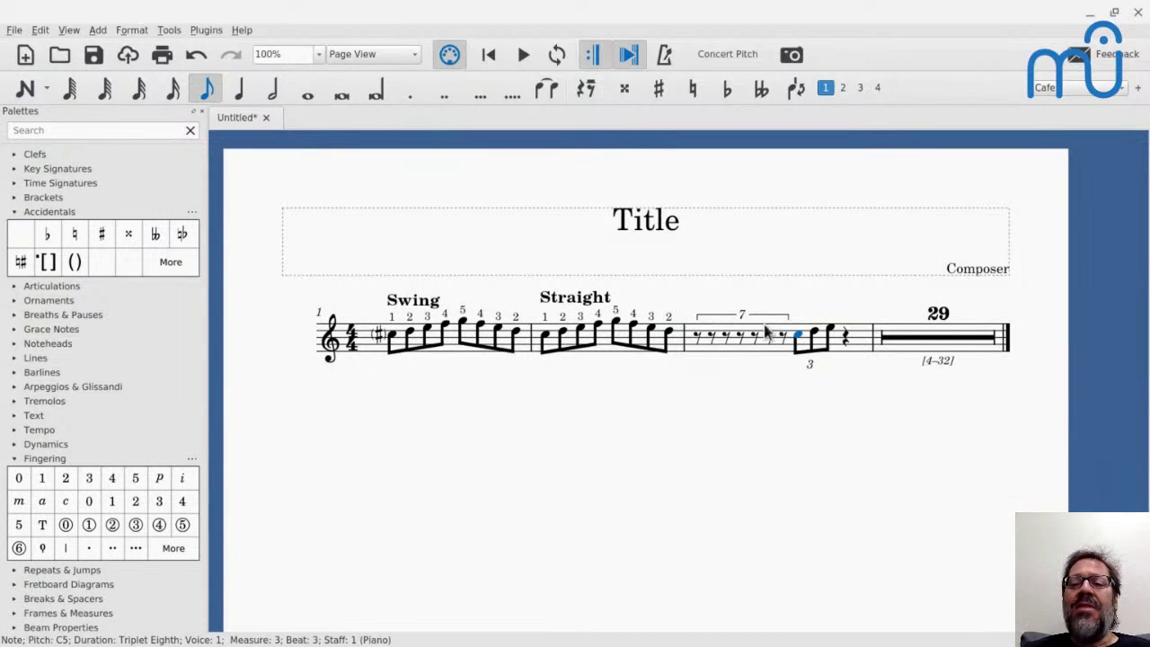
left_click(700, 344)
key("Delete")
key("n")
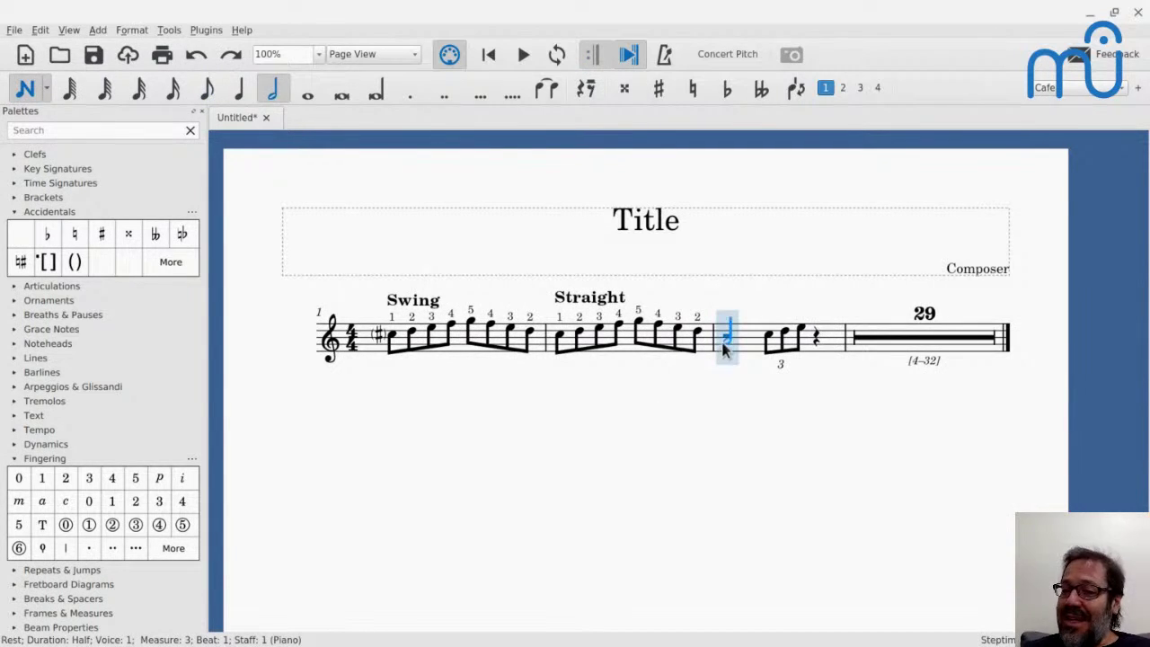
key("Escape")
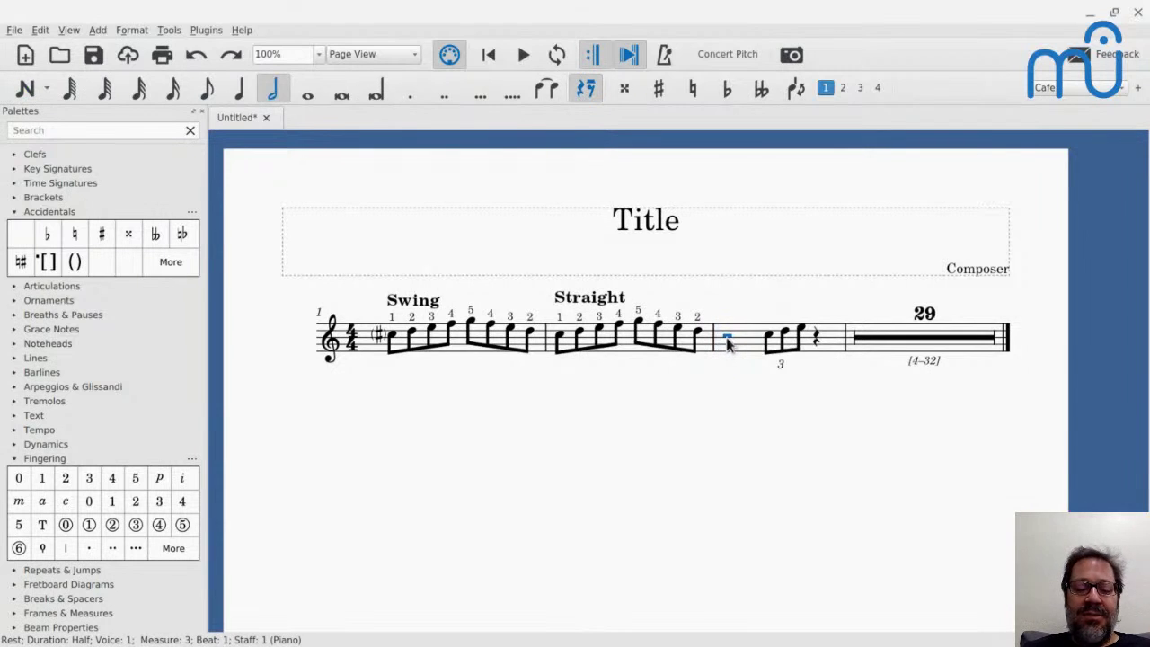
Try a custom tuplet with ratio 7/8 on the half rest starting measure 3, and undo it
key("n")
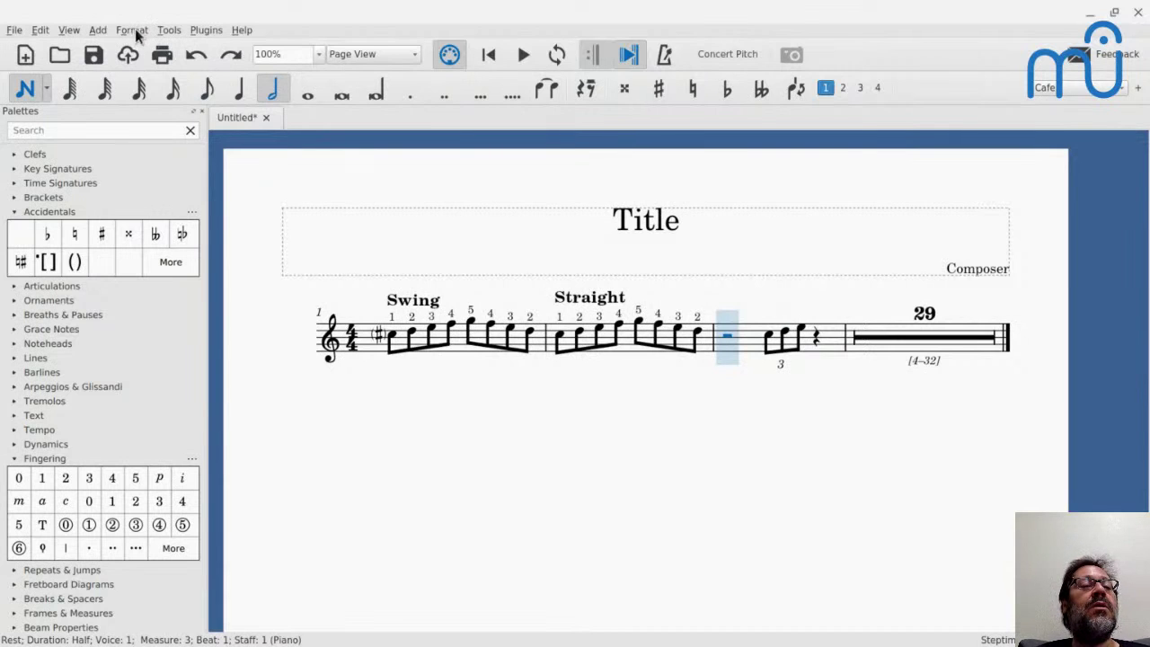
left_click(97, 30)
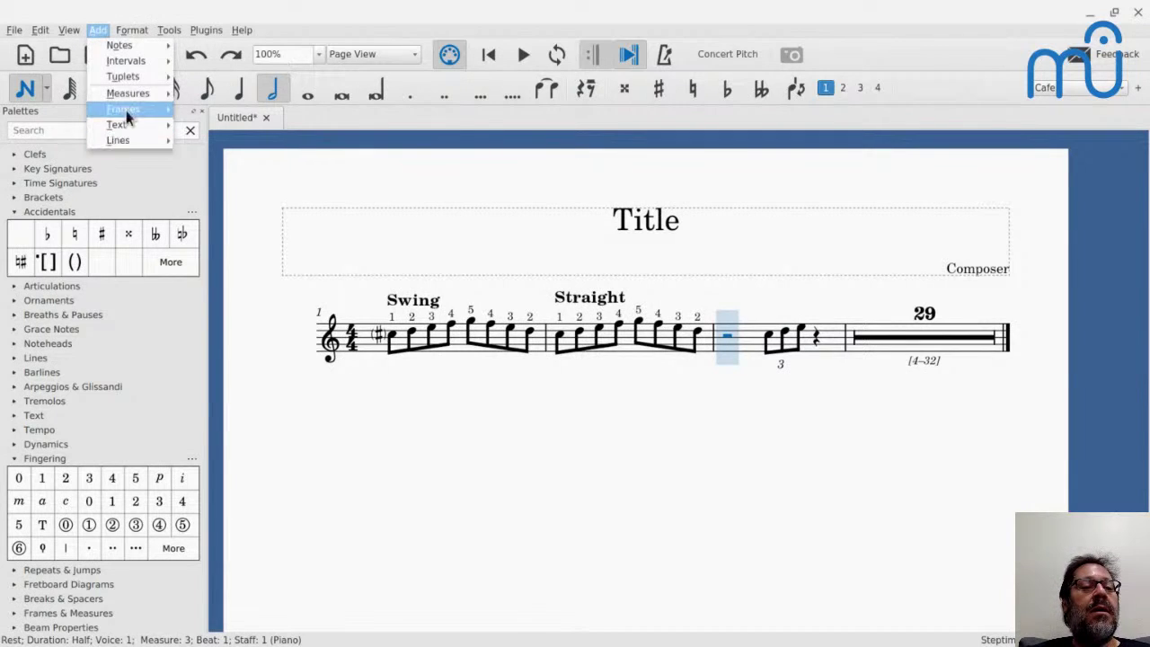
mouse_move(133, 78)
left_click(218, 201)
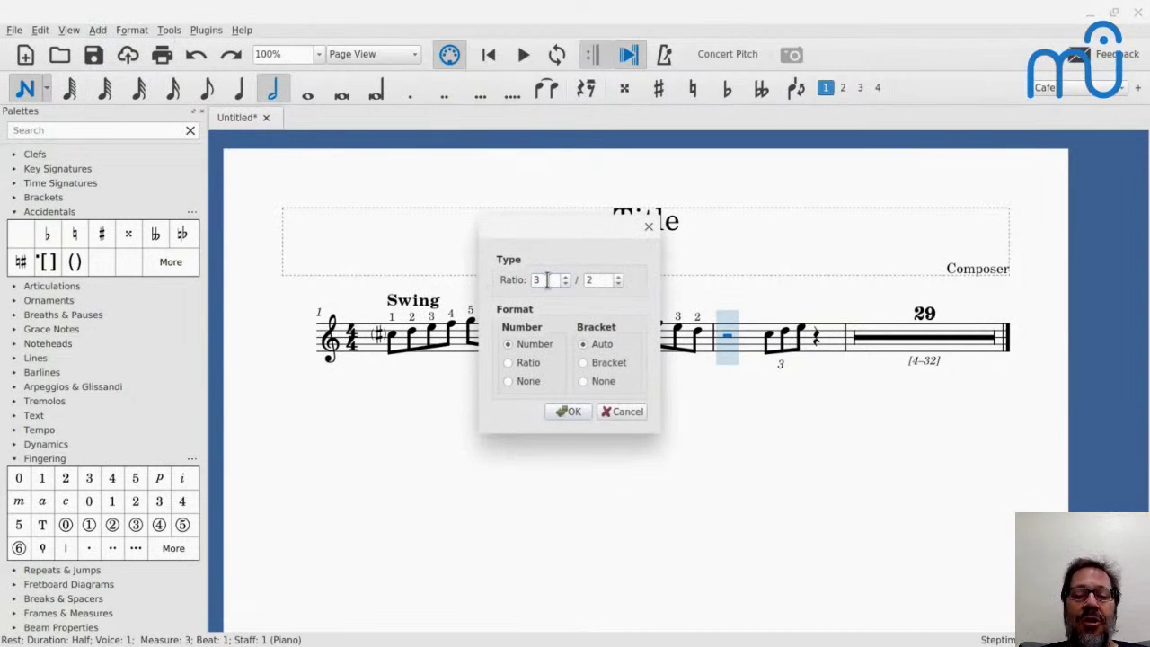
double_click(547, 279)
type("7")
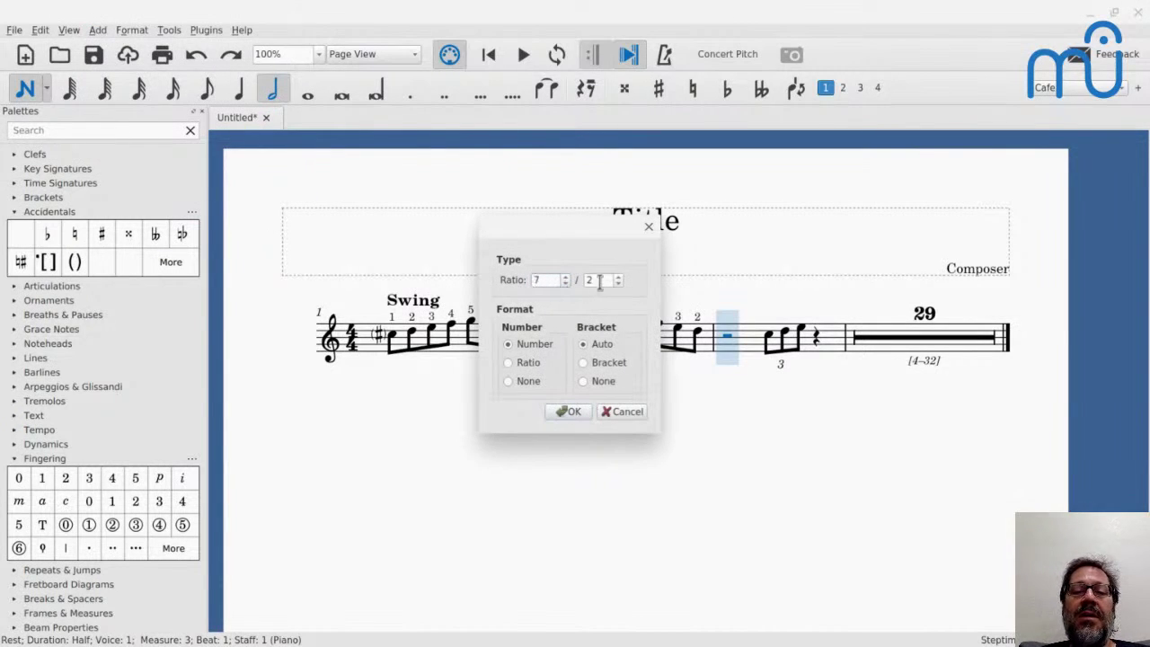
double_click(599, 281)
key("BackSpace")
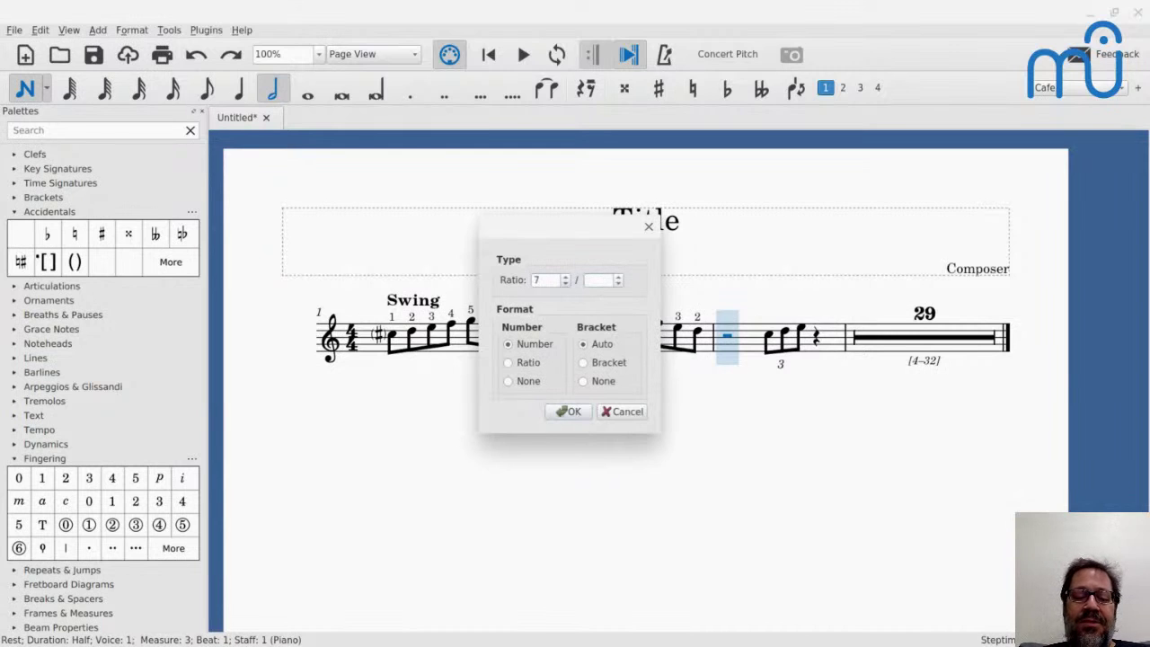
type("8")
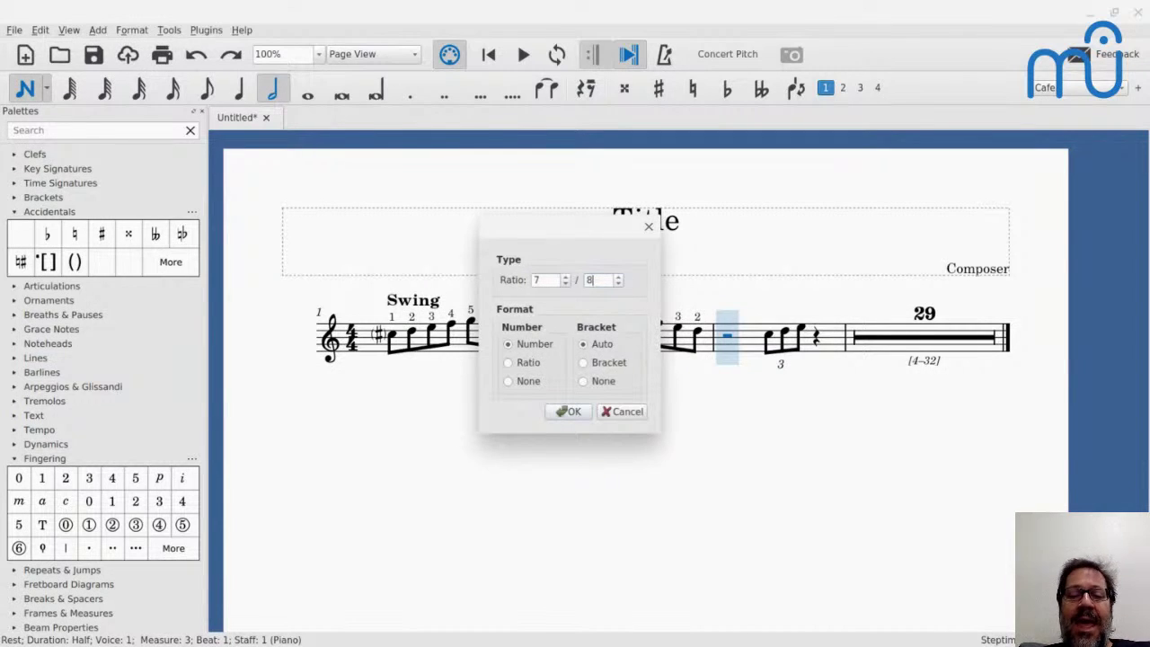
left_click_drag(590, 226, 981, 170)
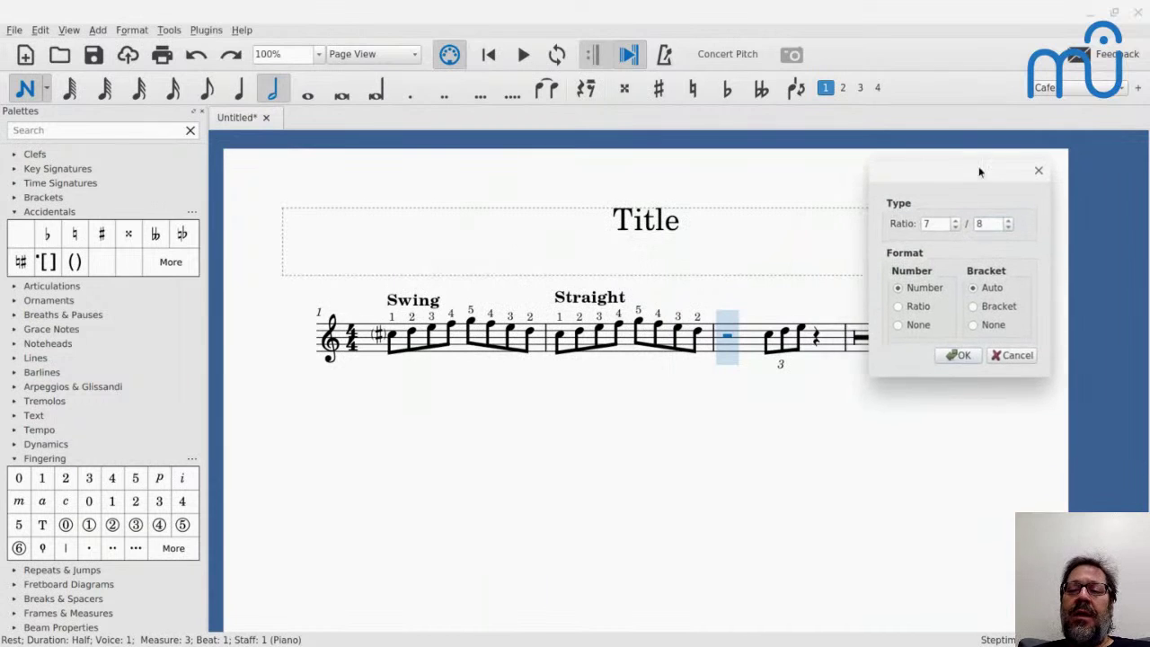
left_click(955, 355)
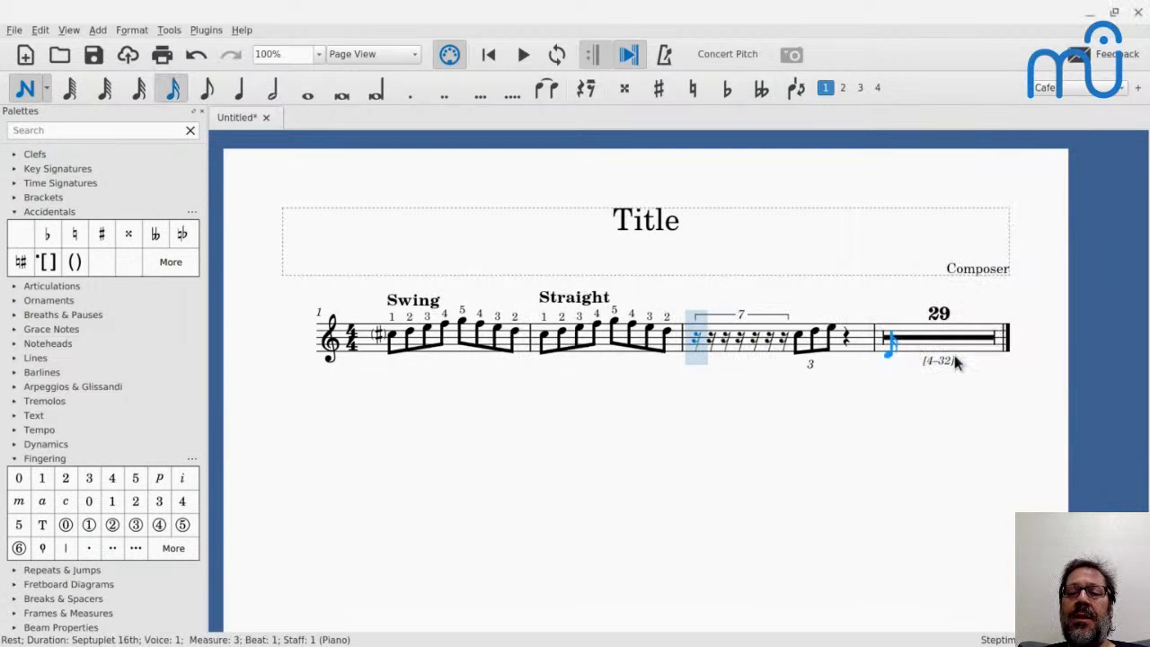
left_click(686, 349)
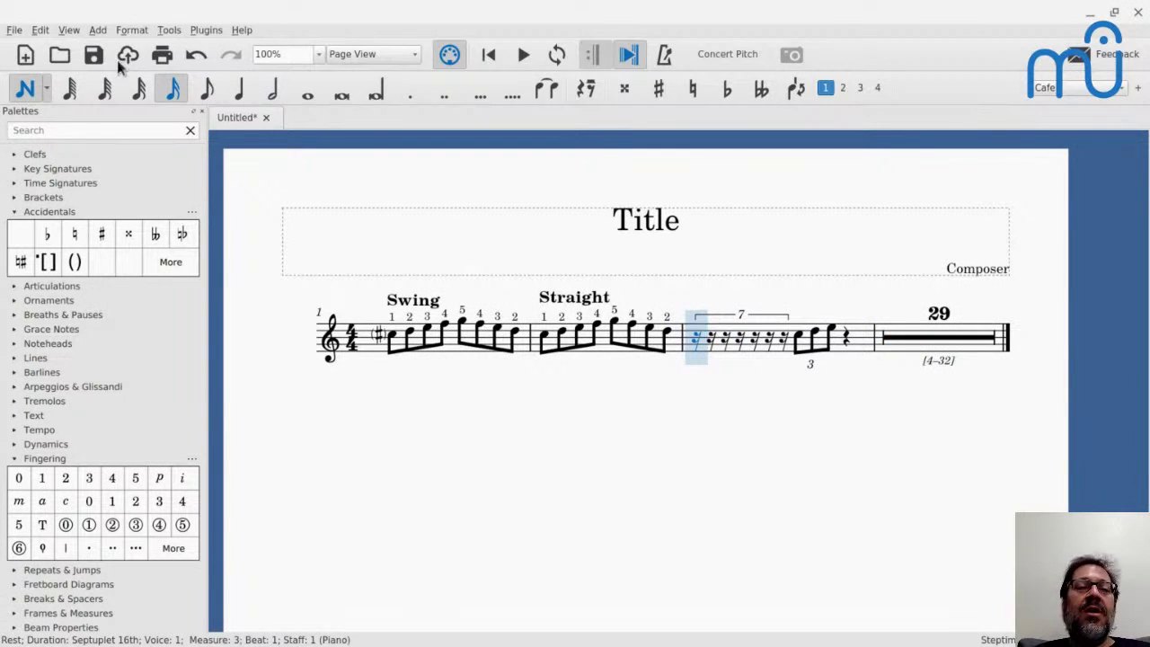
key("6")
Try a custom tuplet with ratio 7/4 on the half rest starting measure 3, and undo it
left_click(101, 29)
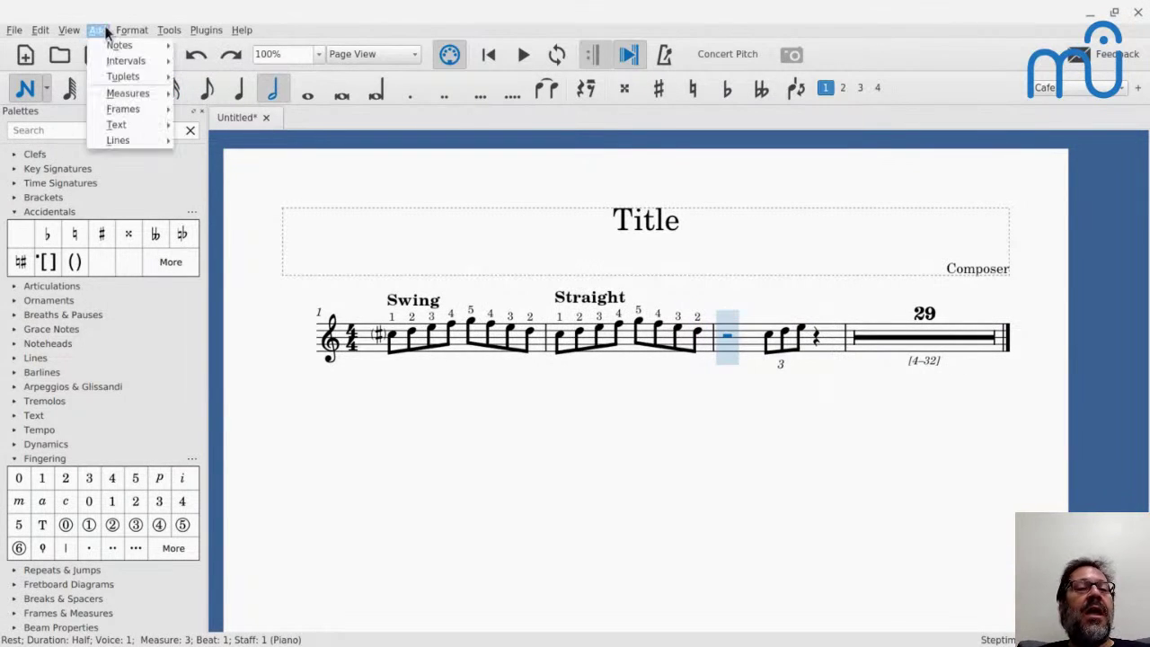
mouse_move(126, 76)
left_click(201, 199)
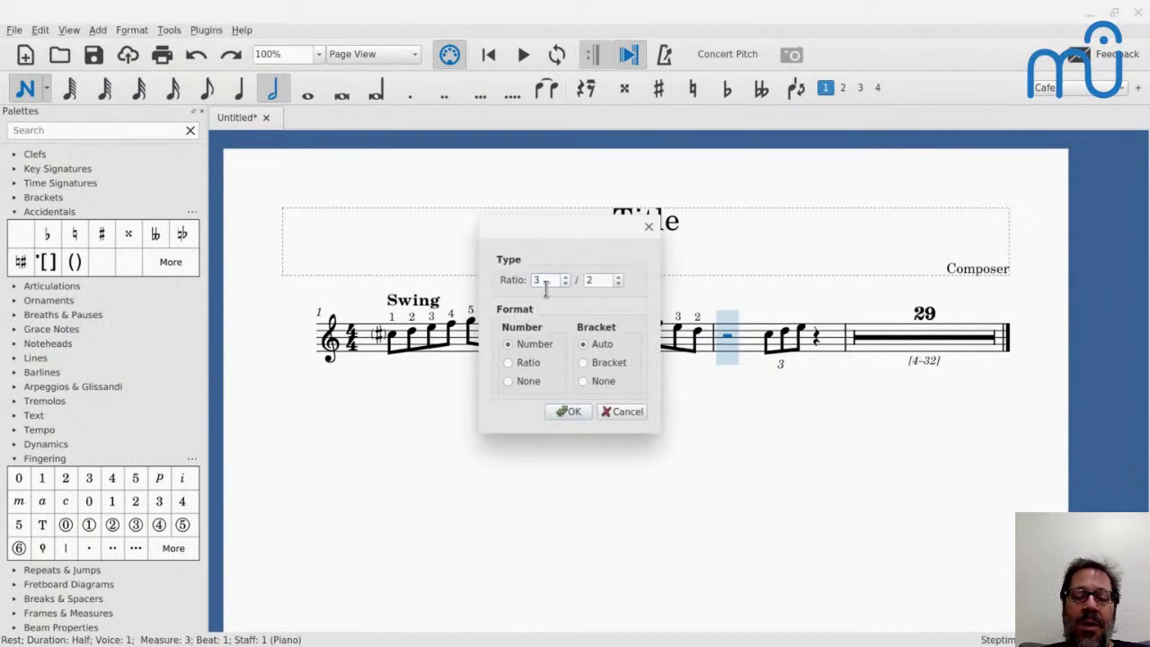
type("7")
key("Tab")
type("8")
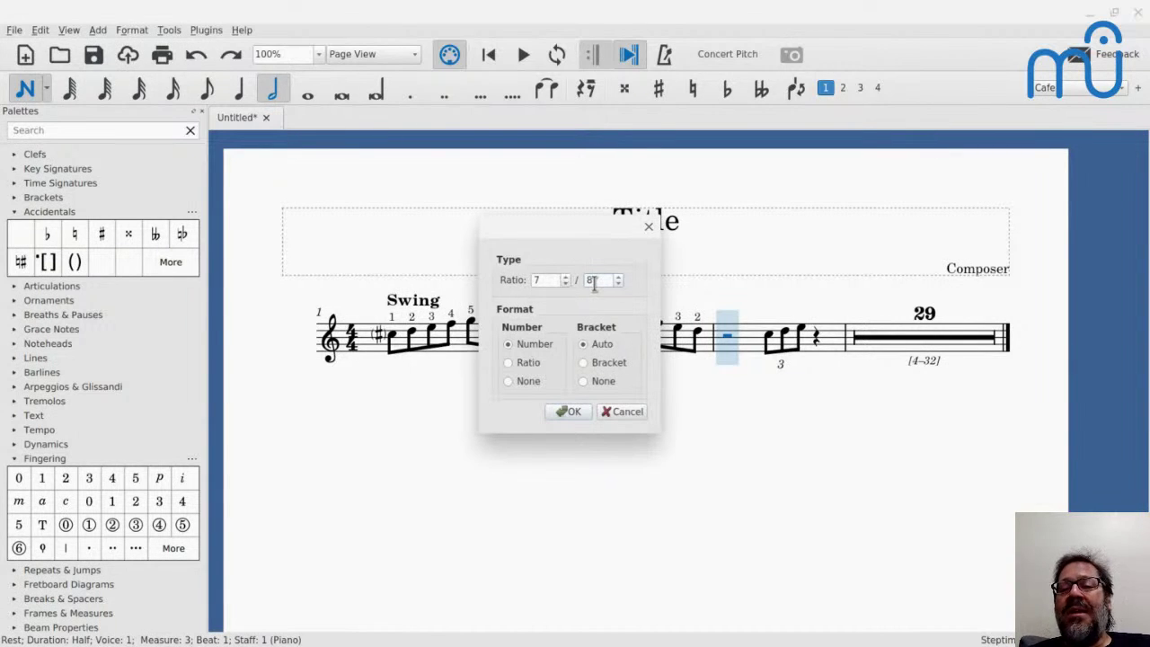
key("BackSpace")
type("4")
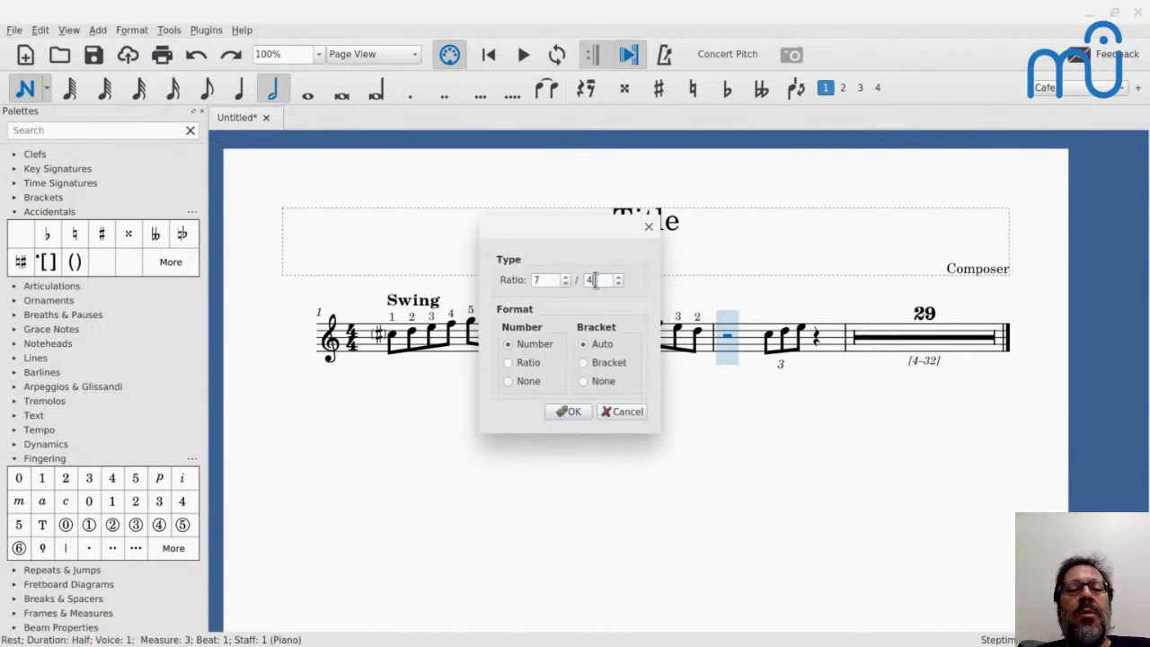
left_click(566, 412)
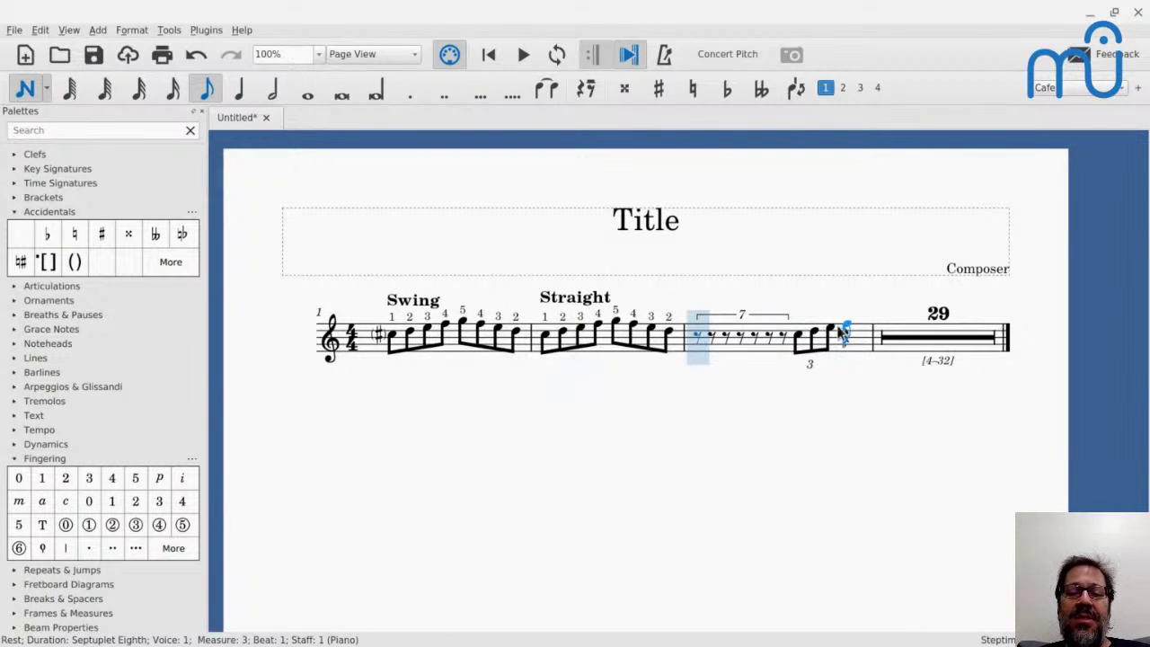
key("6")
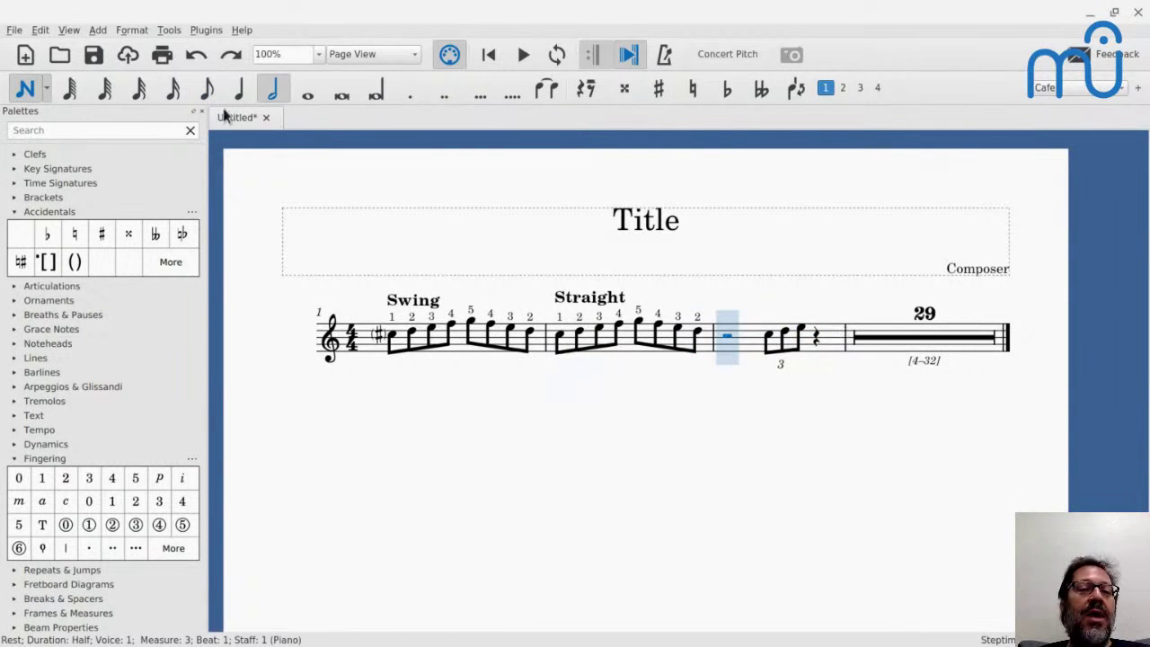
Create a custom tuplet with ratio 7/2 on the half rest starting measure 3 and leave note input
left_click(131, 32)
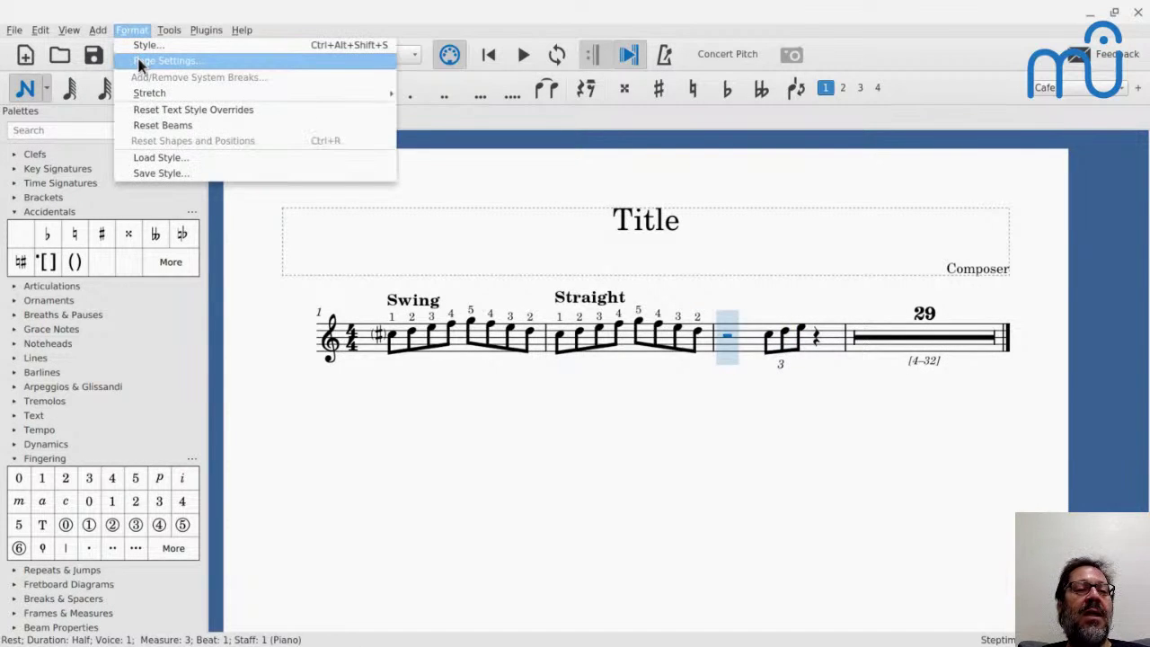
mouse_move(97, 30)
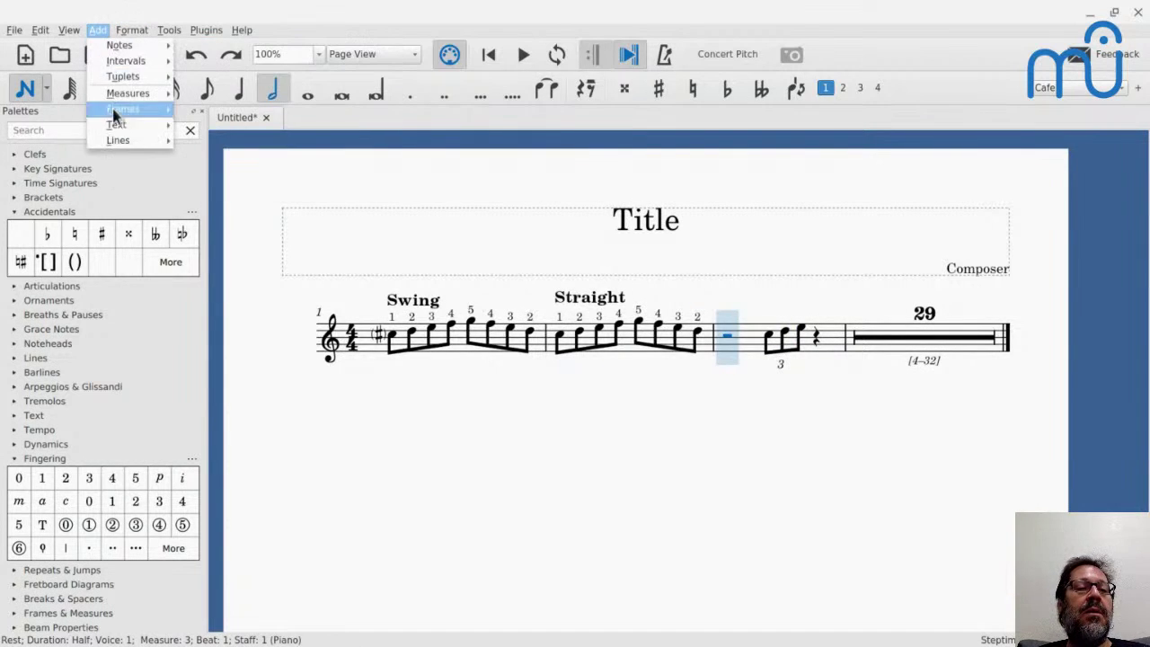
mouse_move(117, 131)
mouse_move(123, 77)
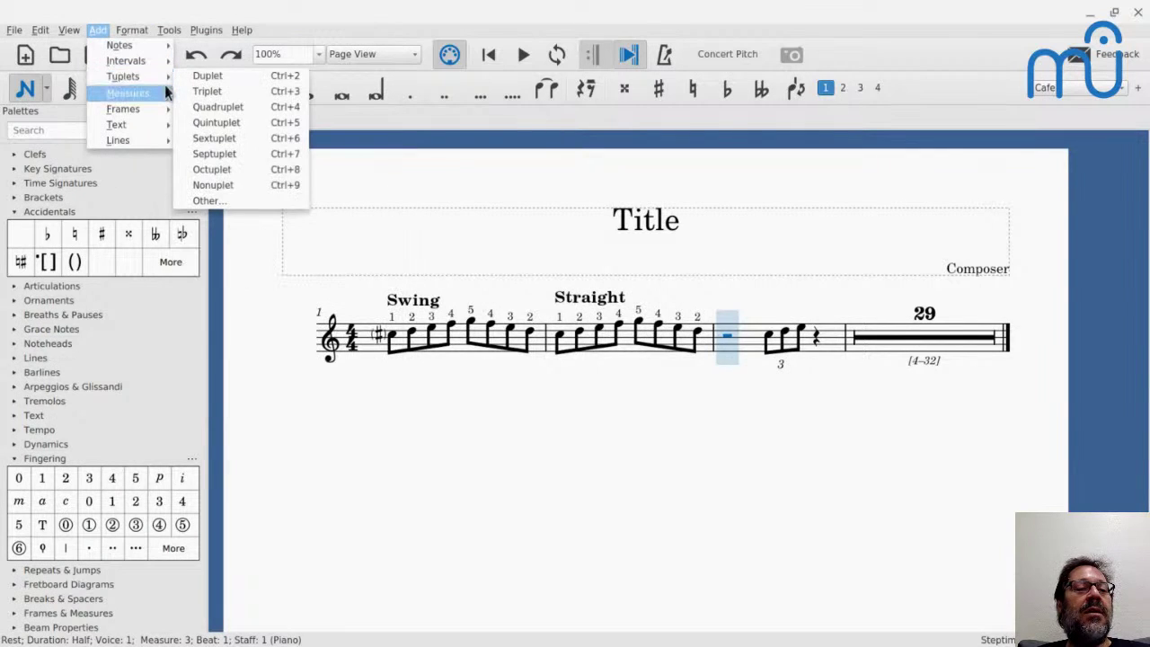
left_click(203, 200)
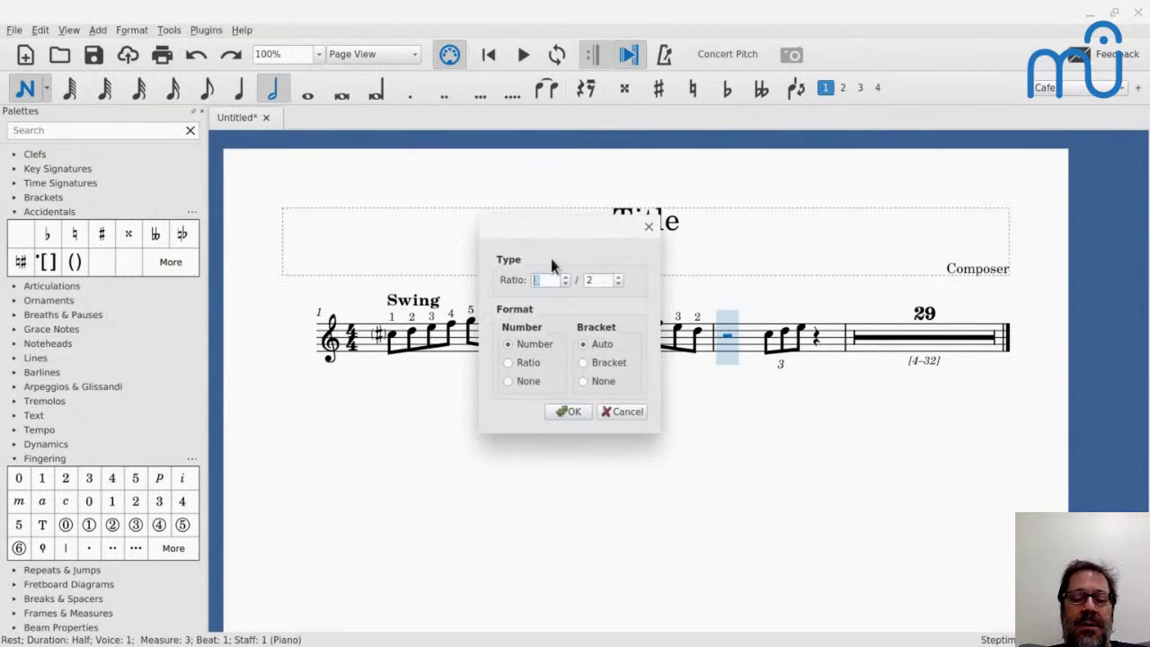
type("7")
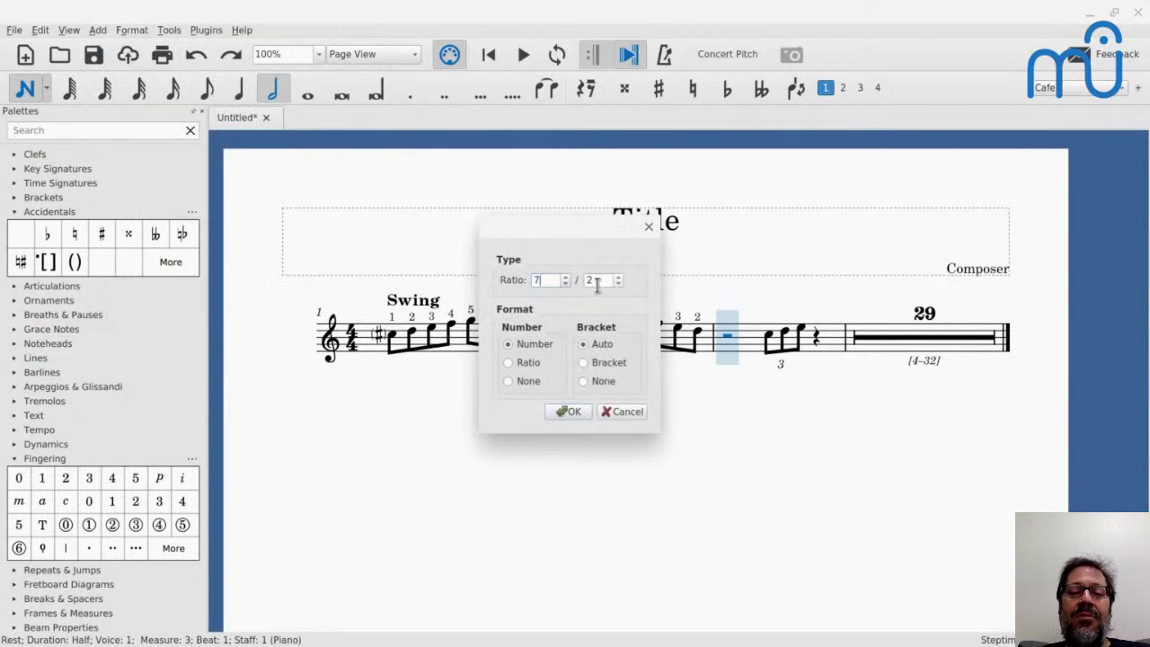
left_click(575, 411)
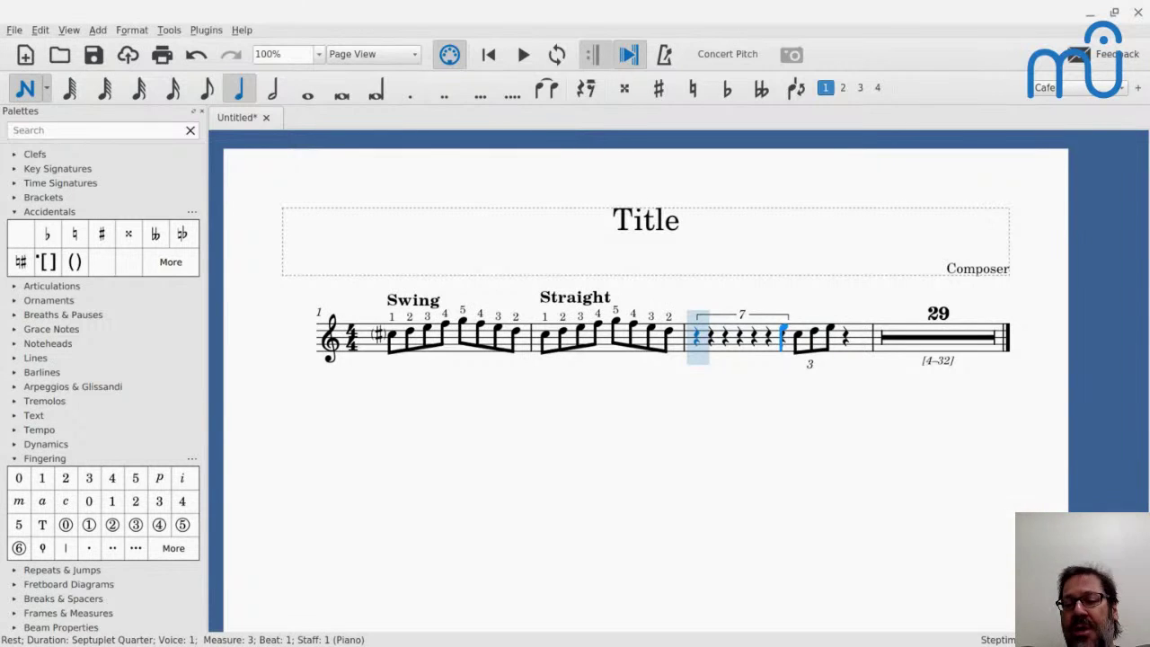
key("Escape")
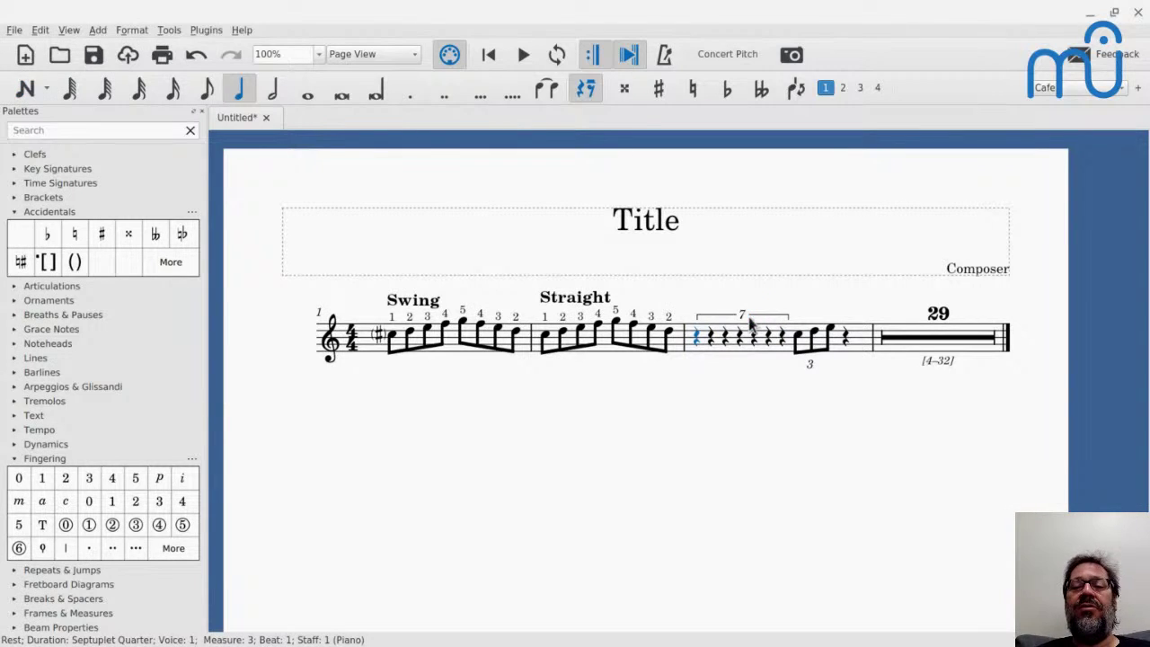
Show the Inspector for the septuplet in measure 3 and set its number type to Ratio
left_click(744, 318)
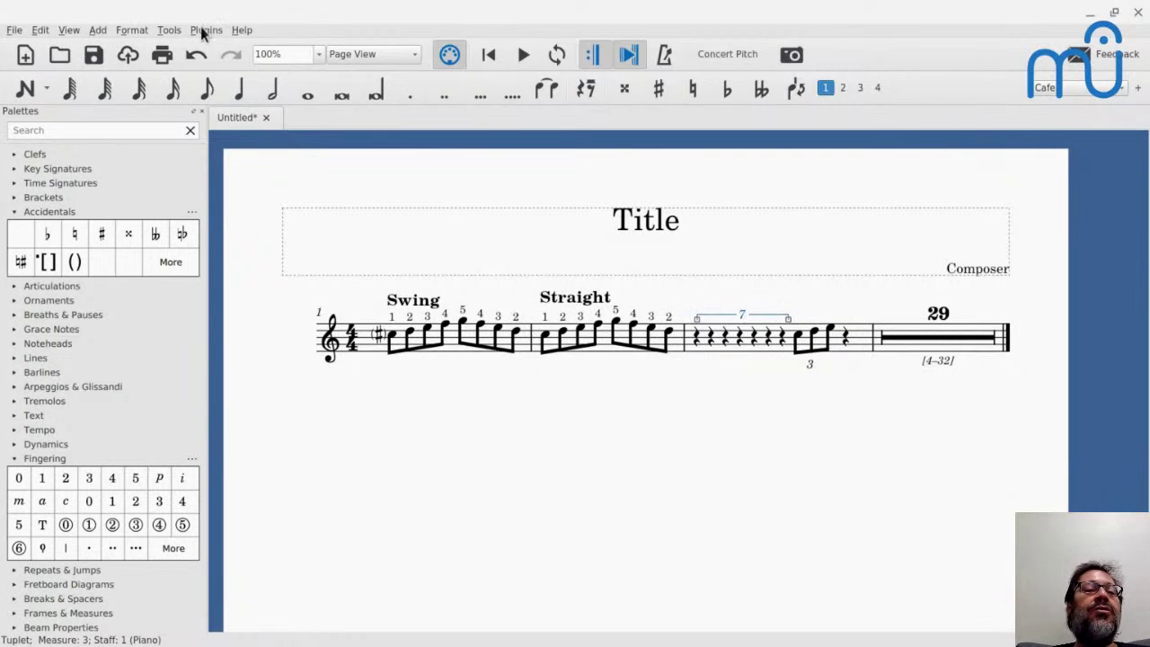
left_click(68, 31)
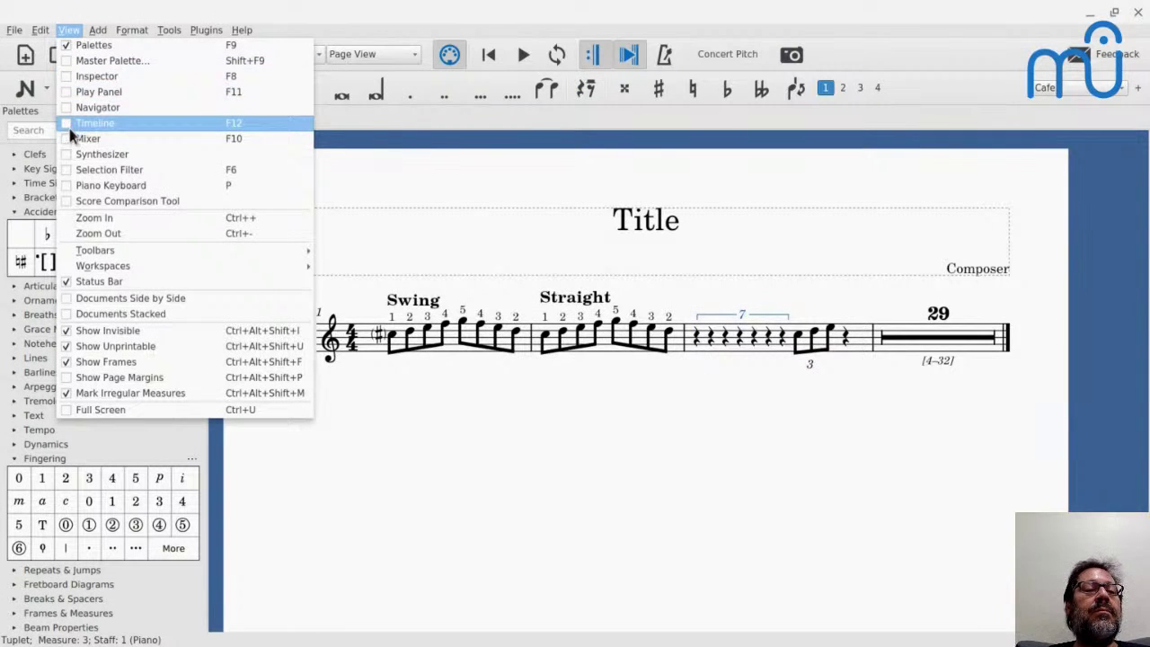
left_click(80, 76)
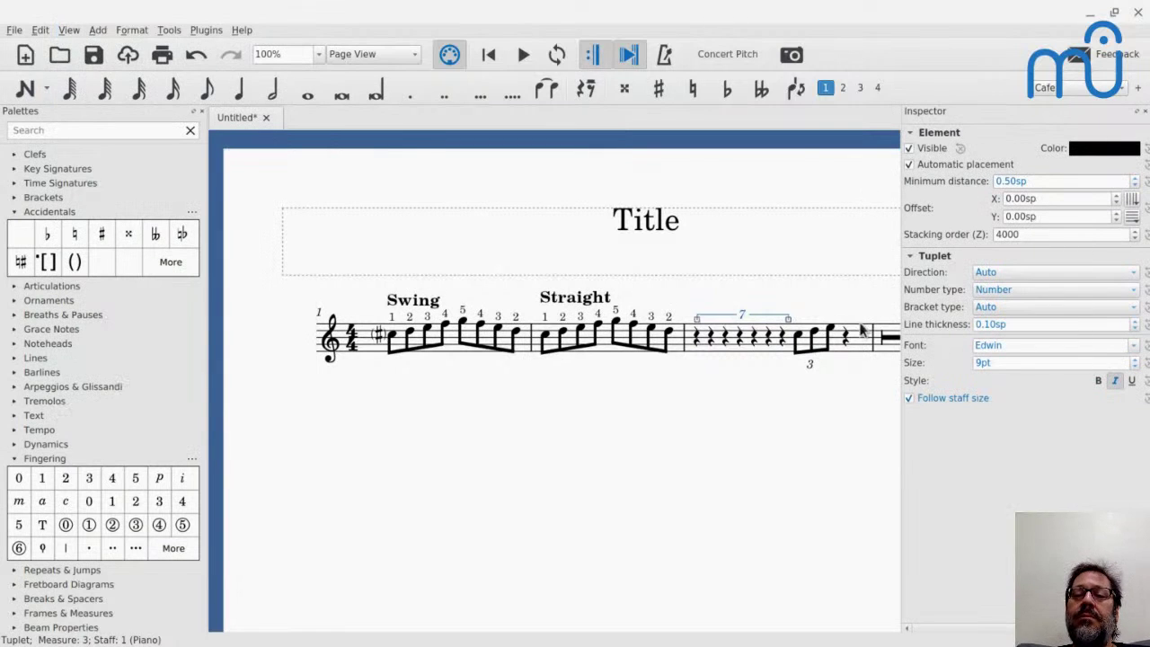
left_click(992, 295)
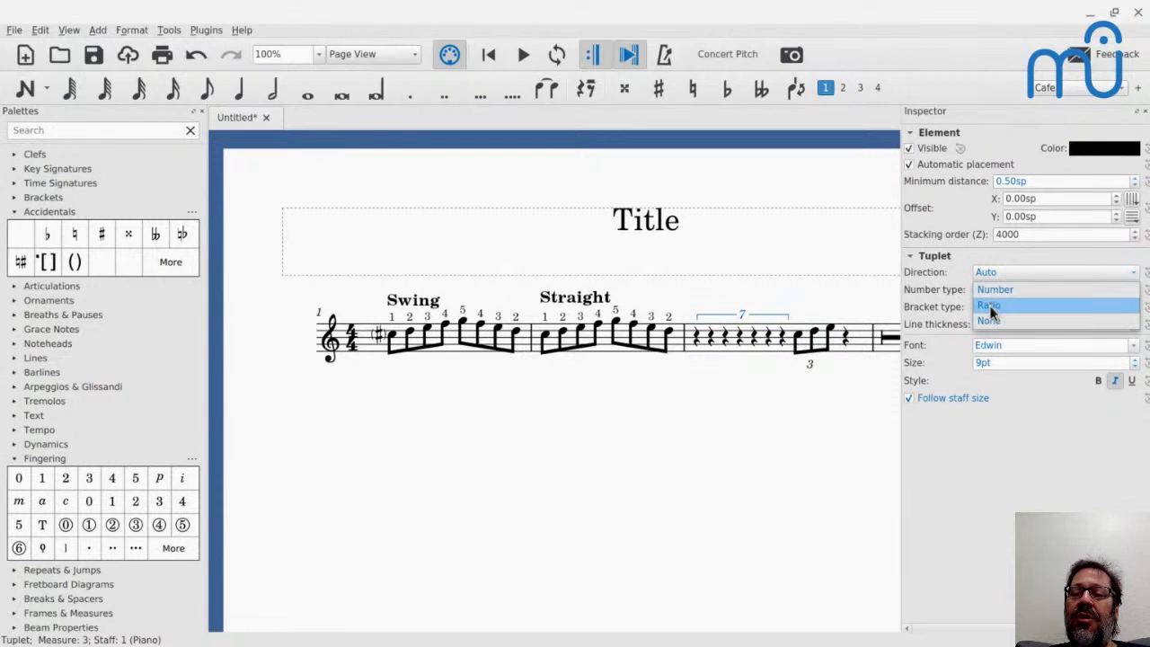
left_click(988, 305)
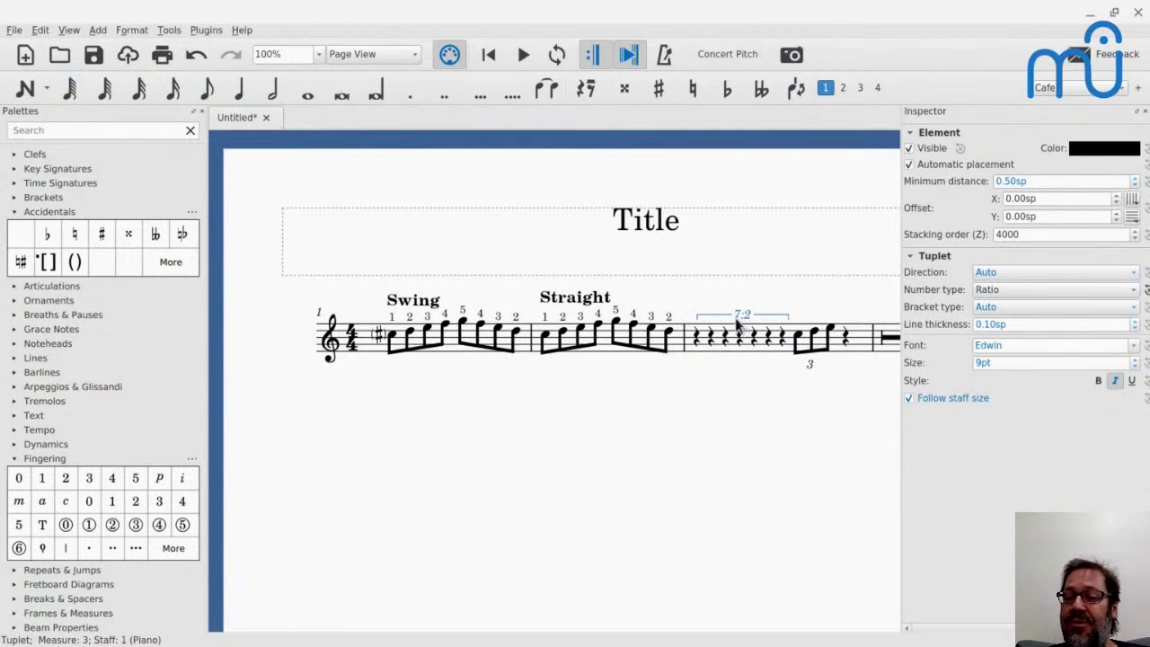
Try Number as the septuplet's number type, undo that change, and set the type to None
left_click(997, 290)
left_click(986, 273)
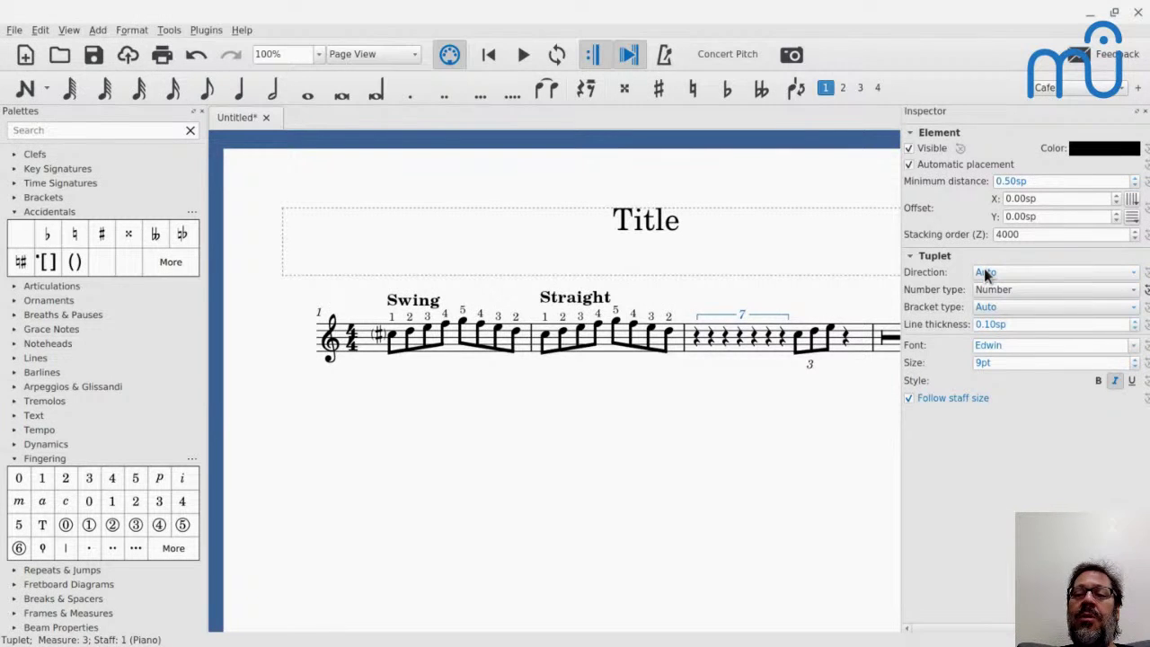
key("ctrl+z")
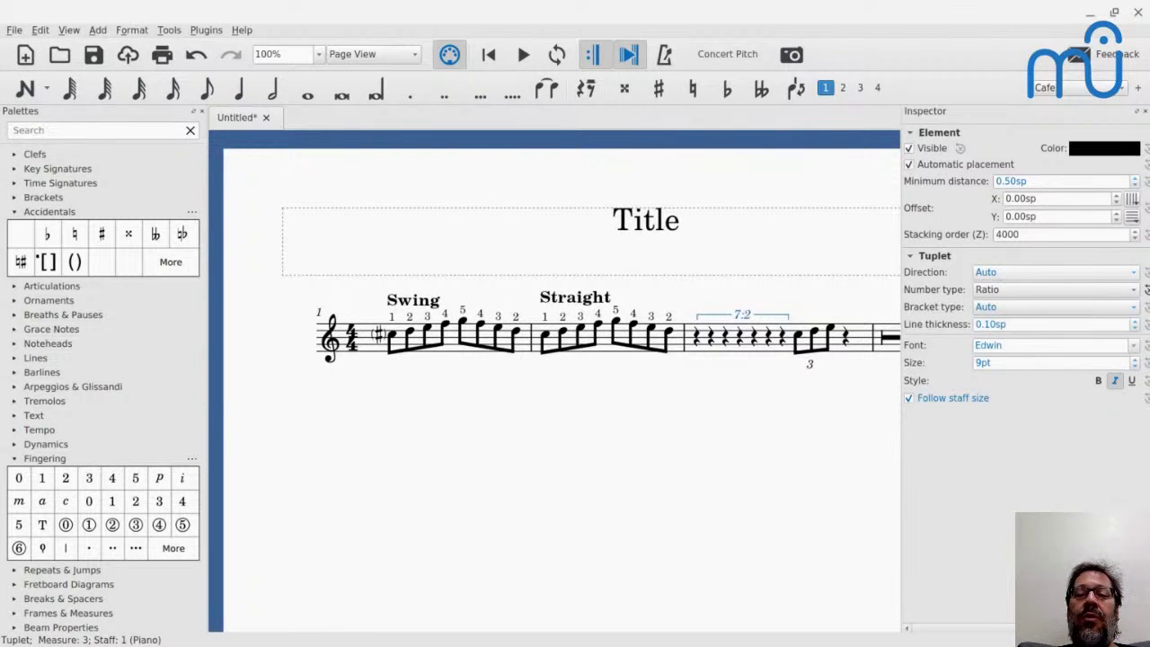
key("Down")
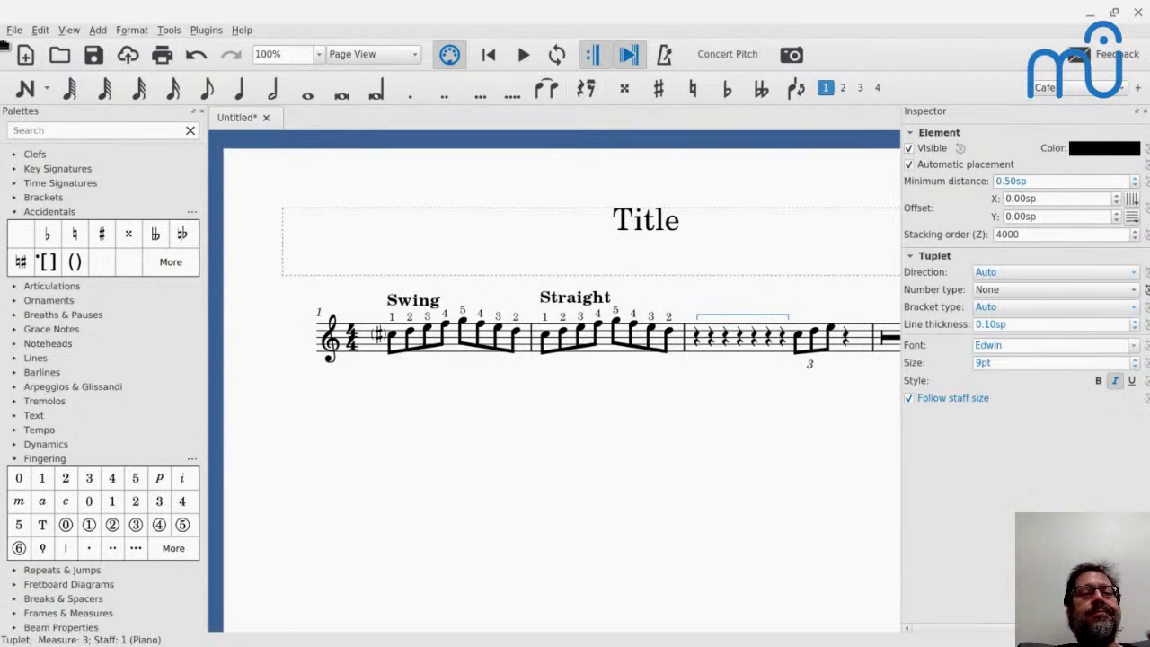
Select the first note of measure 1 and view the keyboard shortcut list in the preferences, closing it without changes
left_click(394, 335)
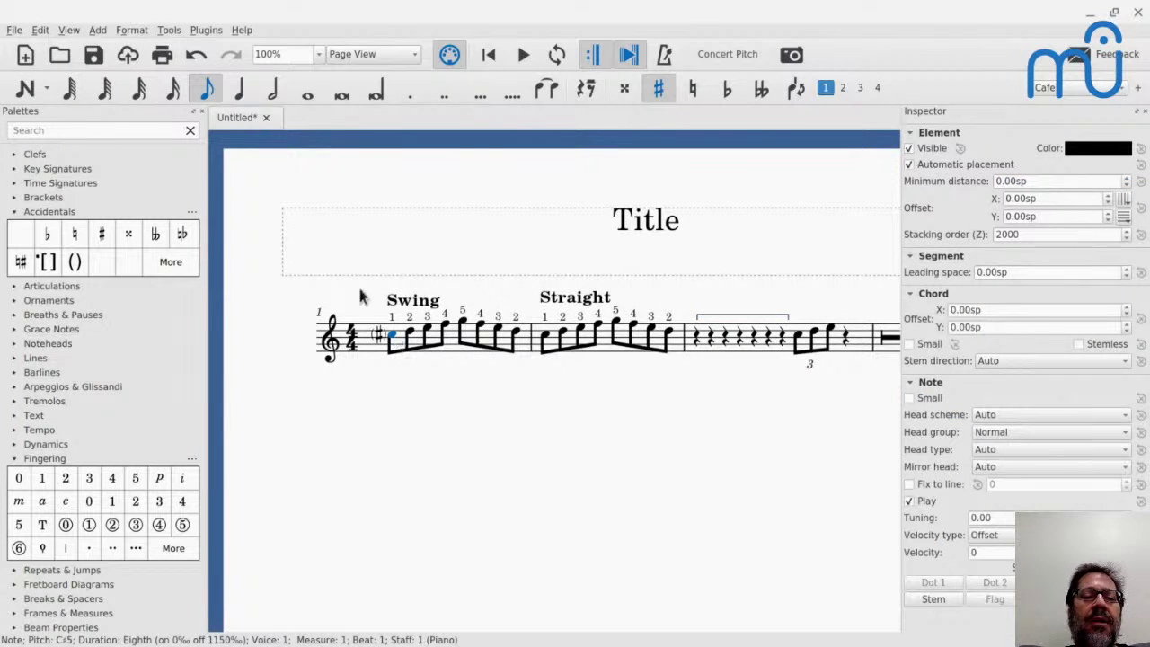
left_click(120, 34)
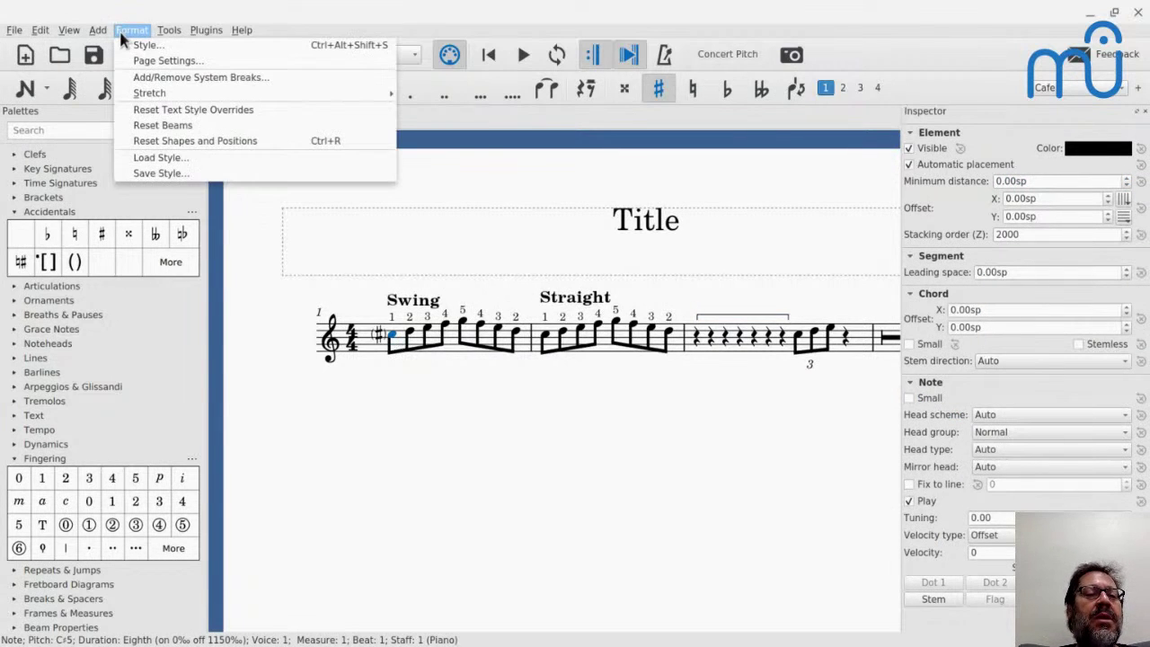
mouse_move(104, 36)
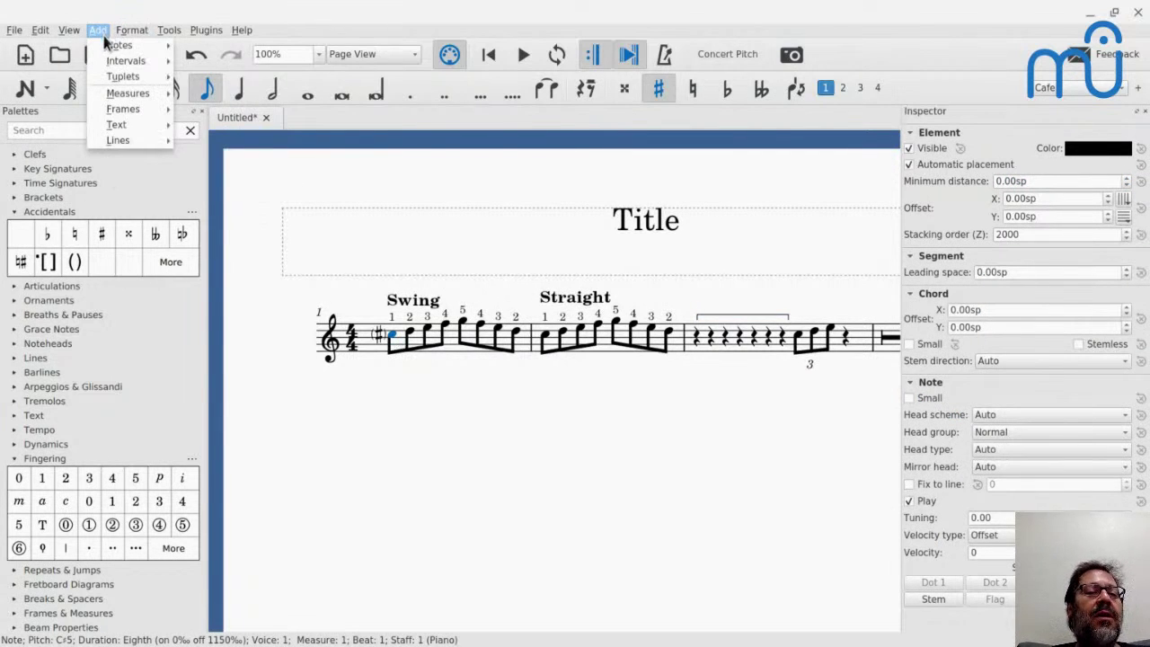
mouse_move(115, 128)
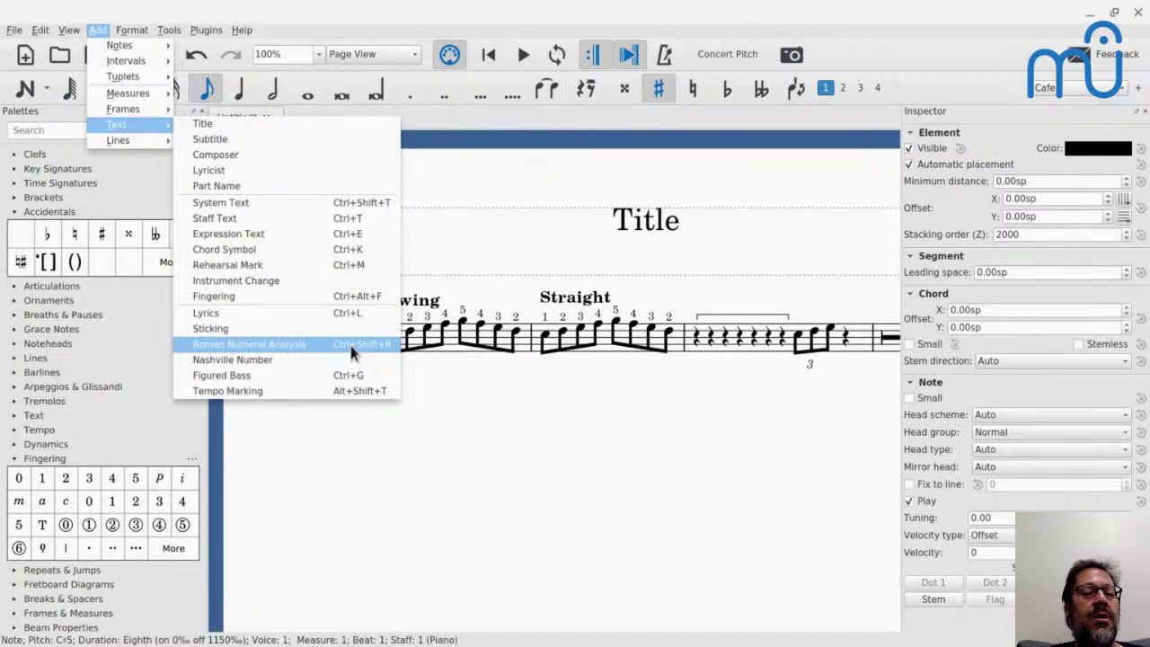
mouse_move(39, 30)
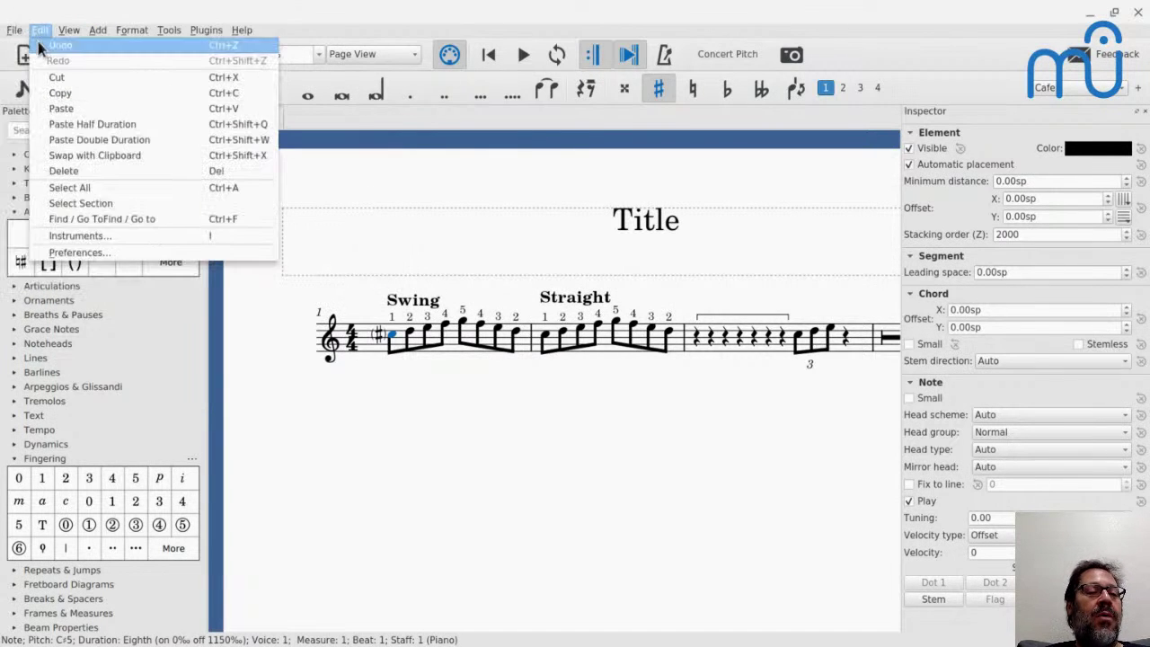
left_click(70, 257)
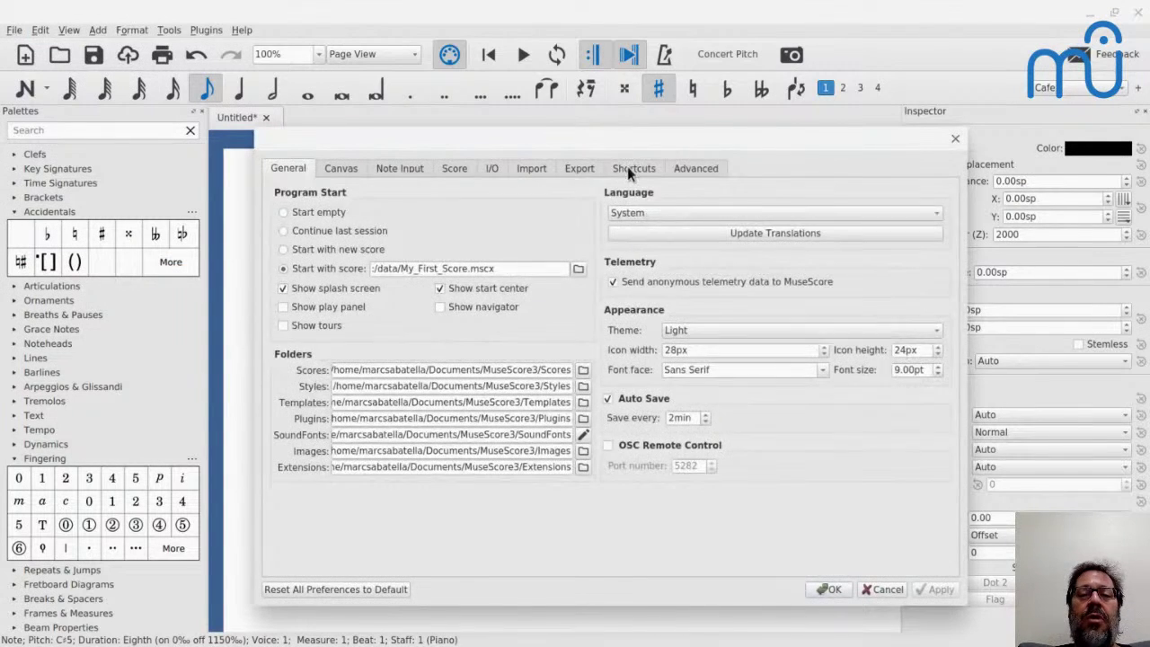
left_click(631, 168)
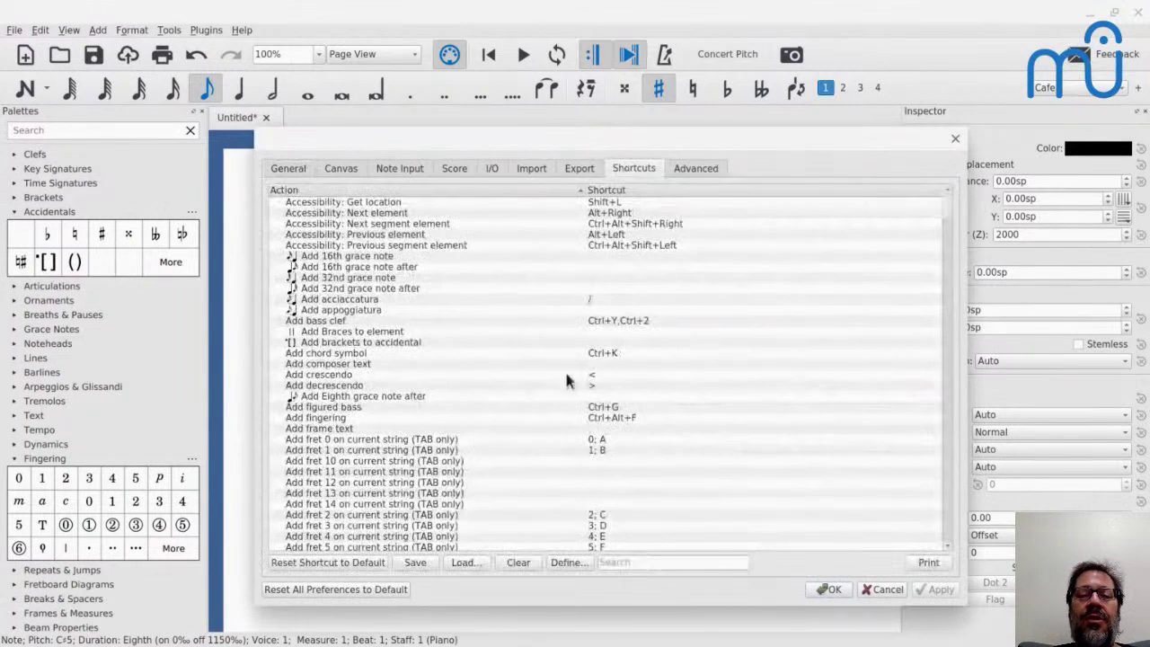
left_click(885, 589)
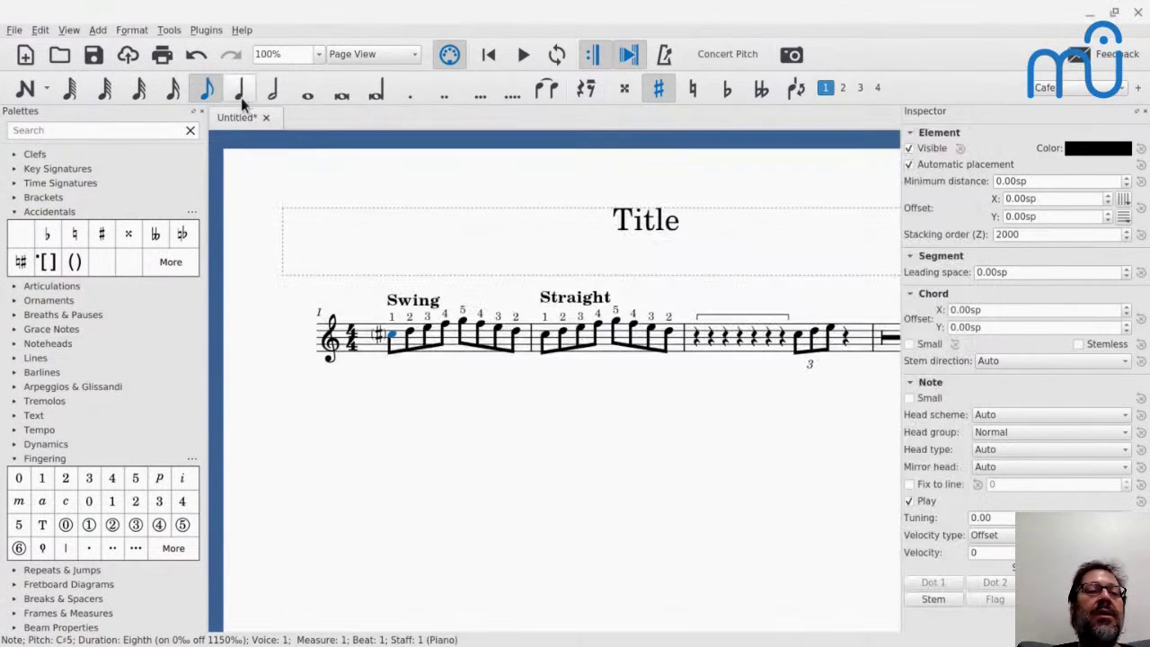
Add Roman numeral analysis to measure 1, with I on beat 1 and V7 on beat 3
left_click(42, 31)
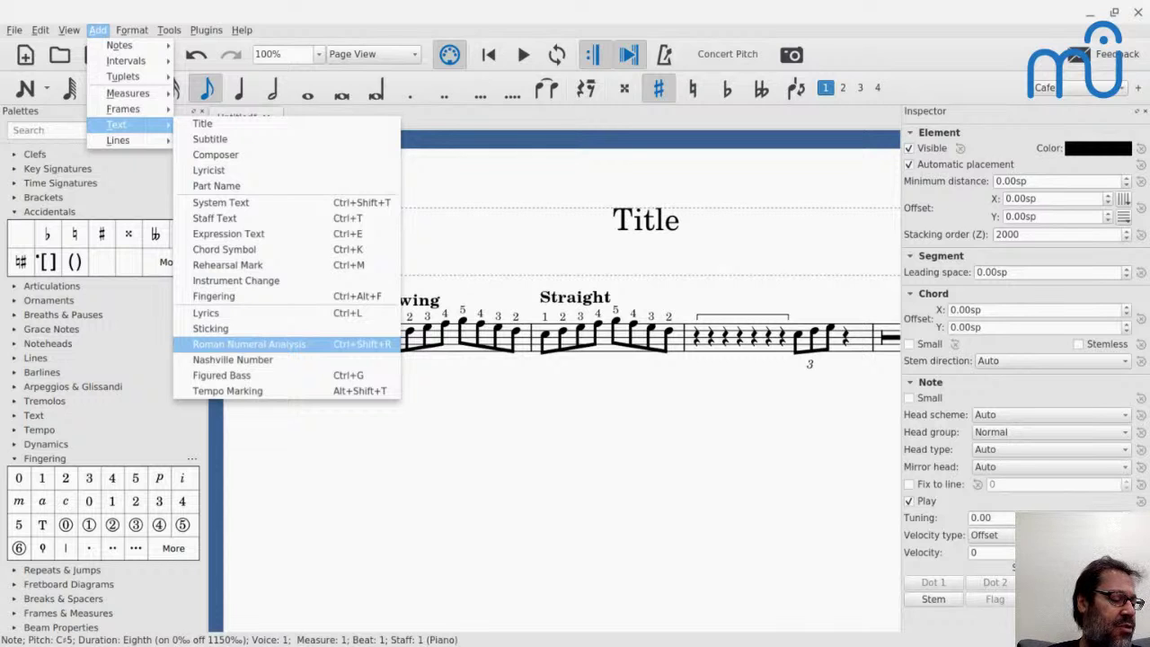
left_click(340, 345)
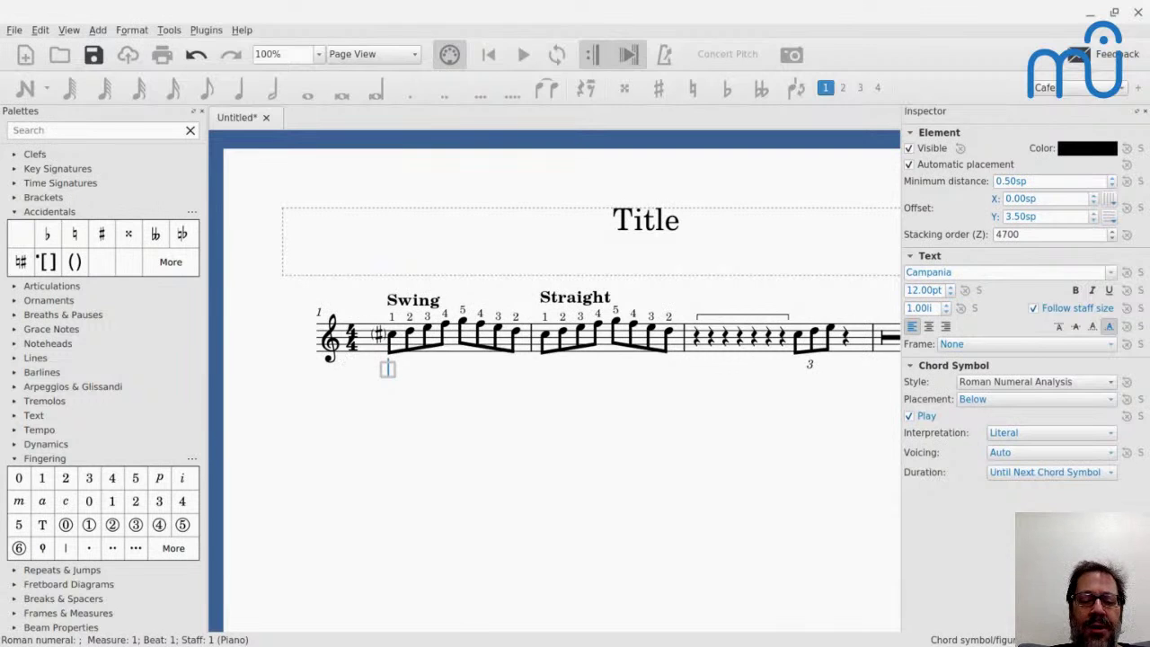
type("I")
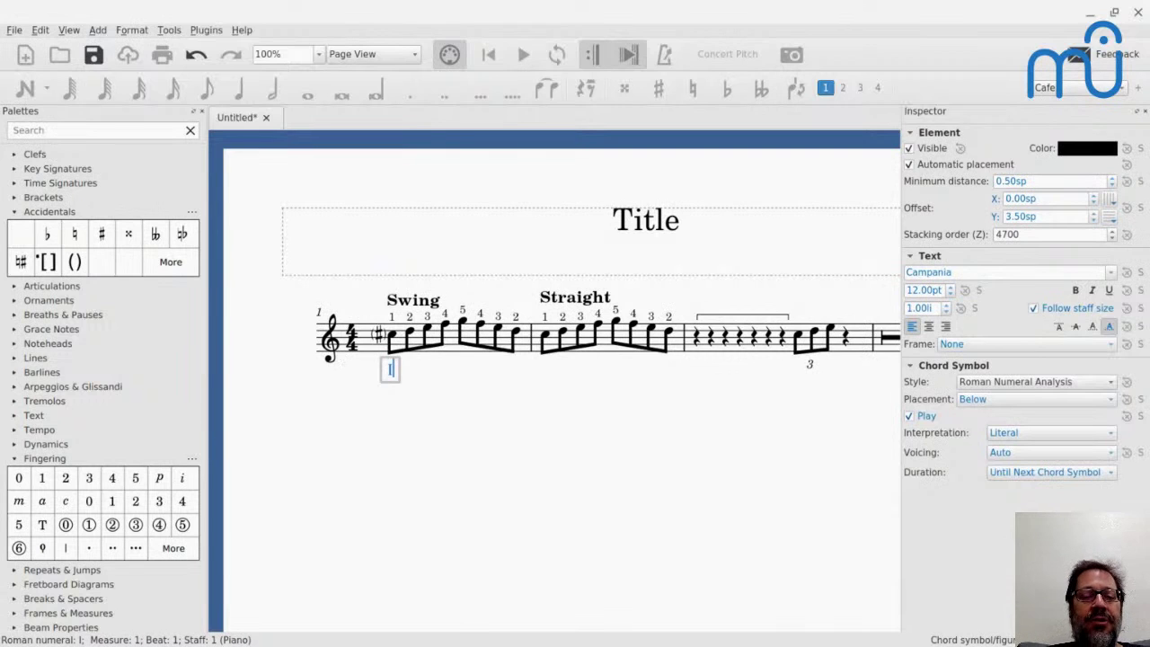
key("space")
key("space")
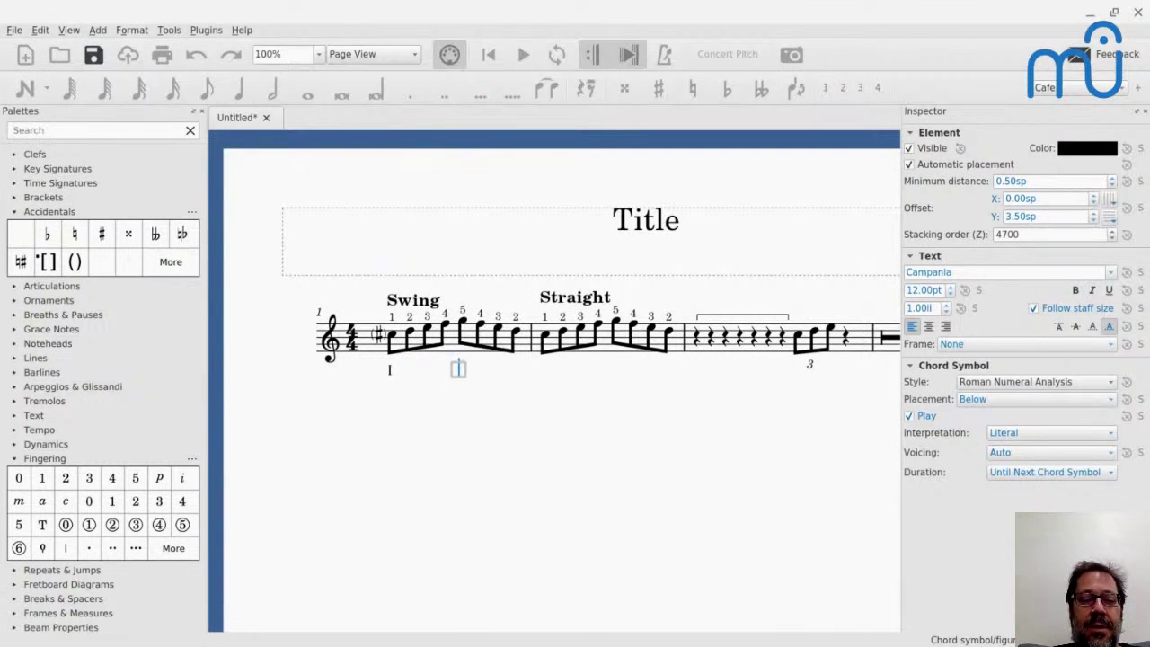
type("V7")
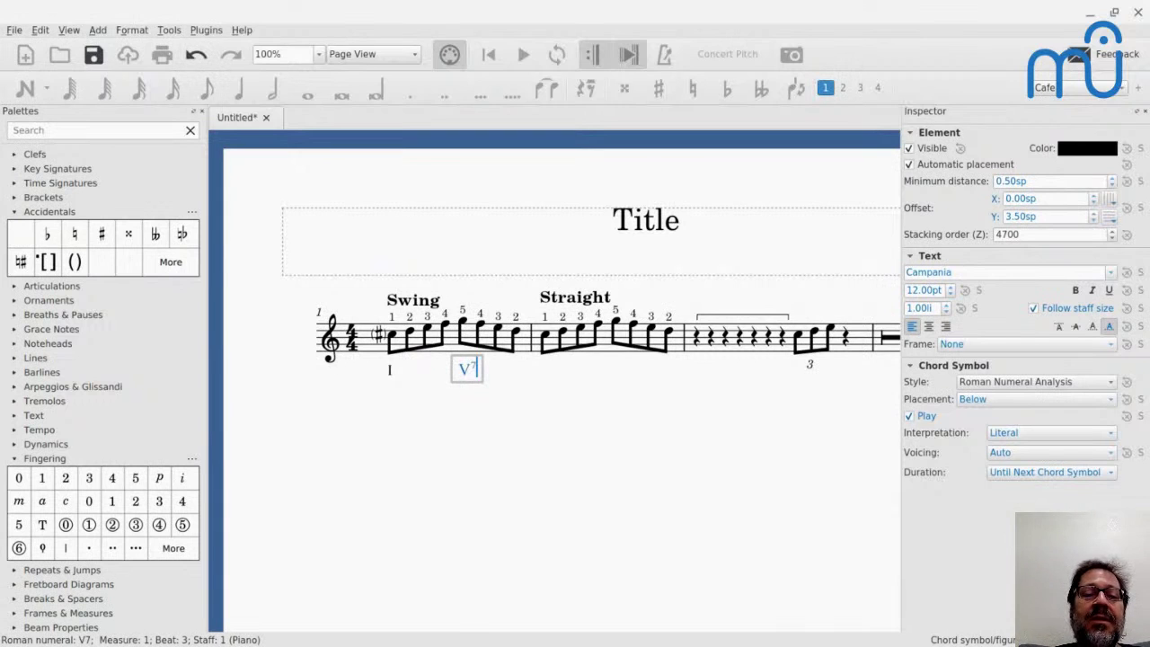
Enter the Roman numeral I64 on beat 1 of measure 2 and end the text entry
key("space")
key("space")
key("space")
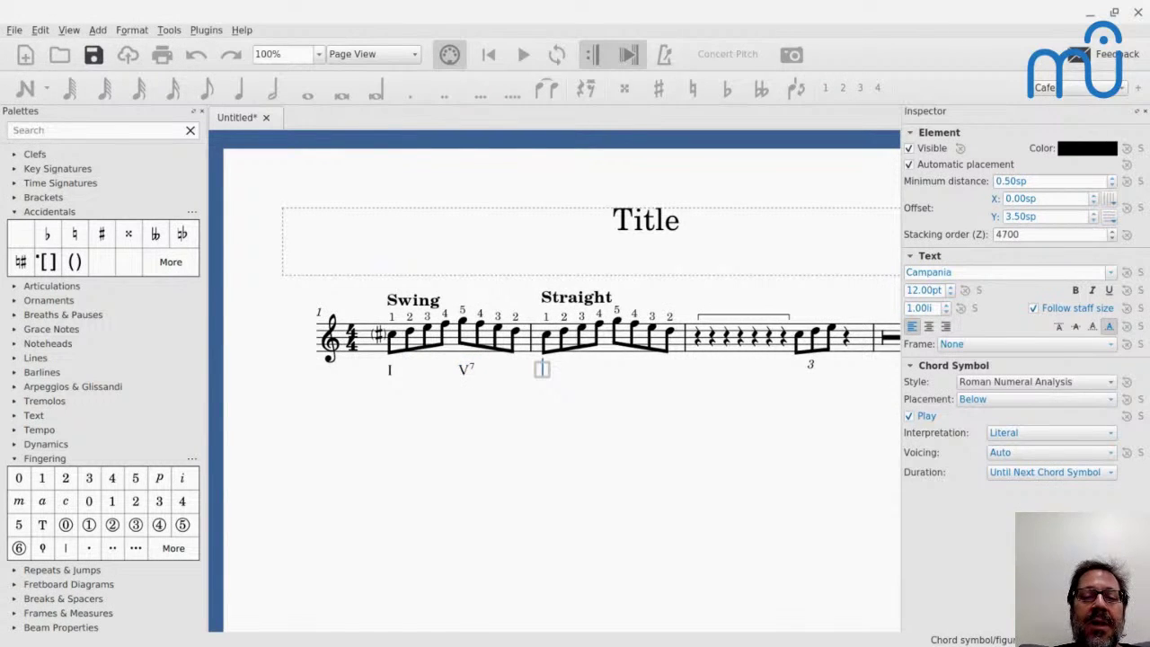
type("I")
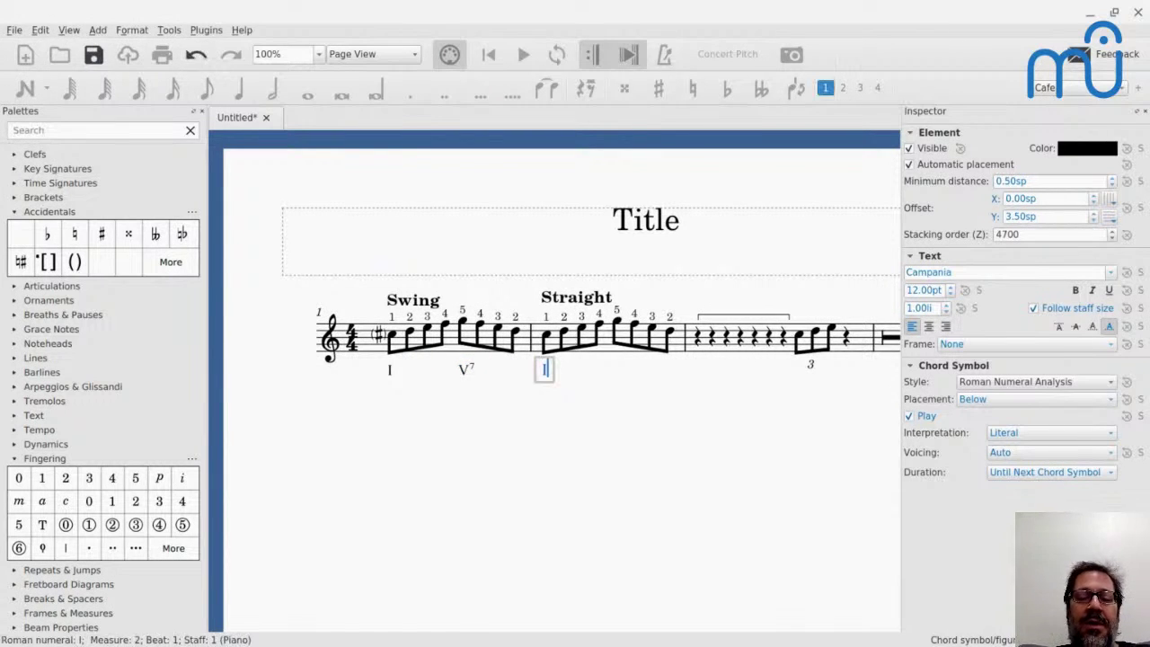
type("64")
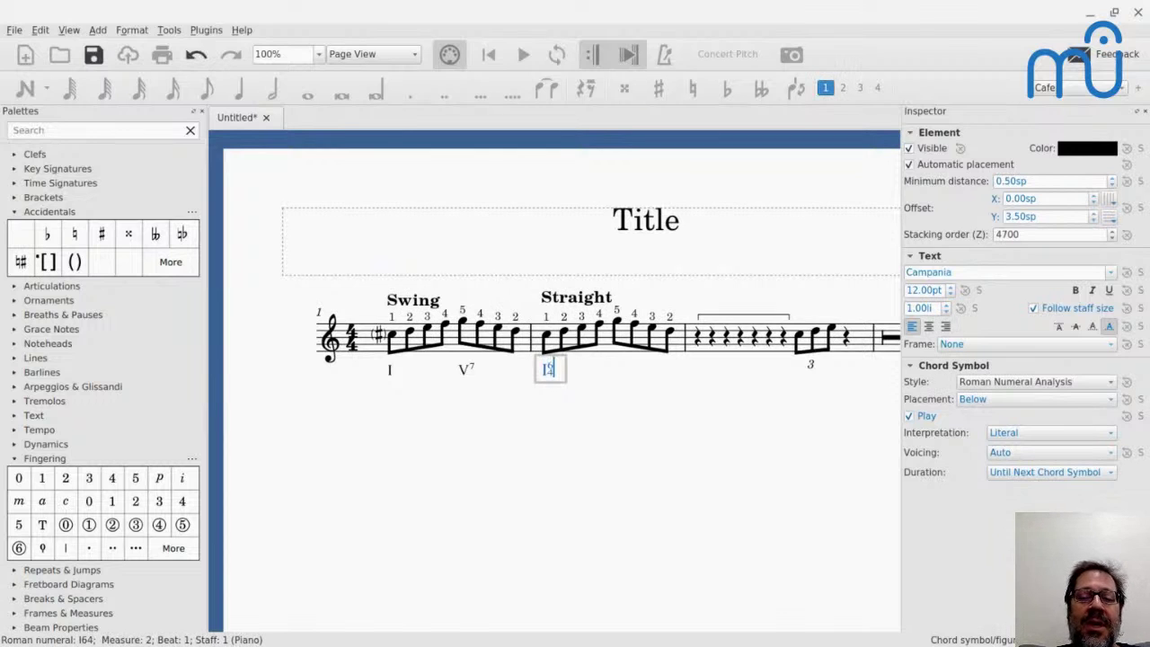
key("Escape")
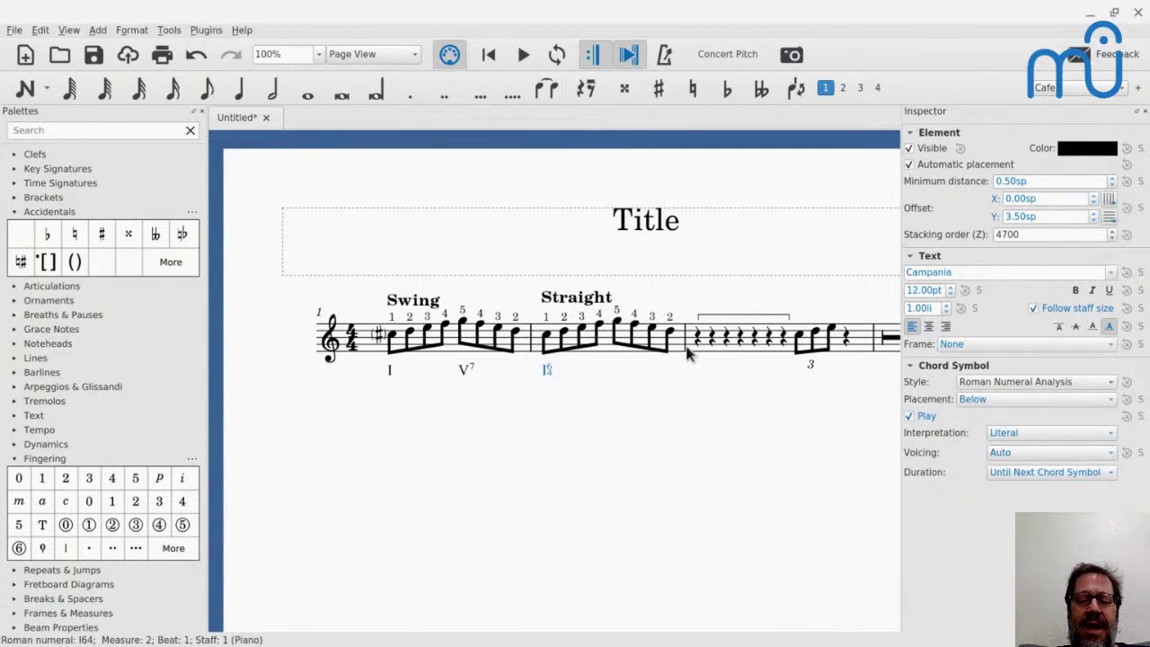
key("Escape")
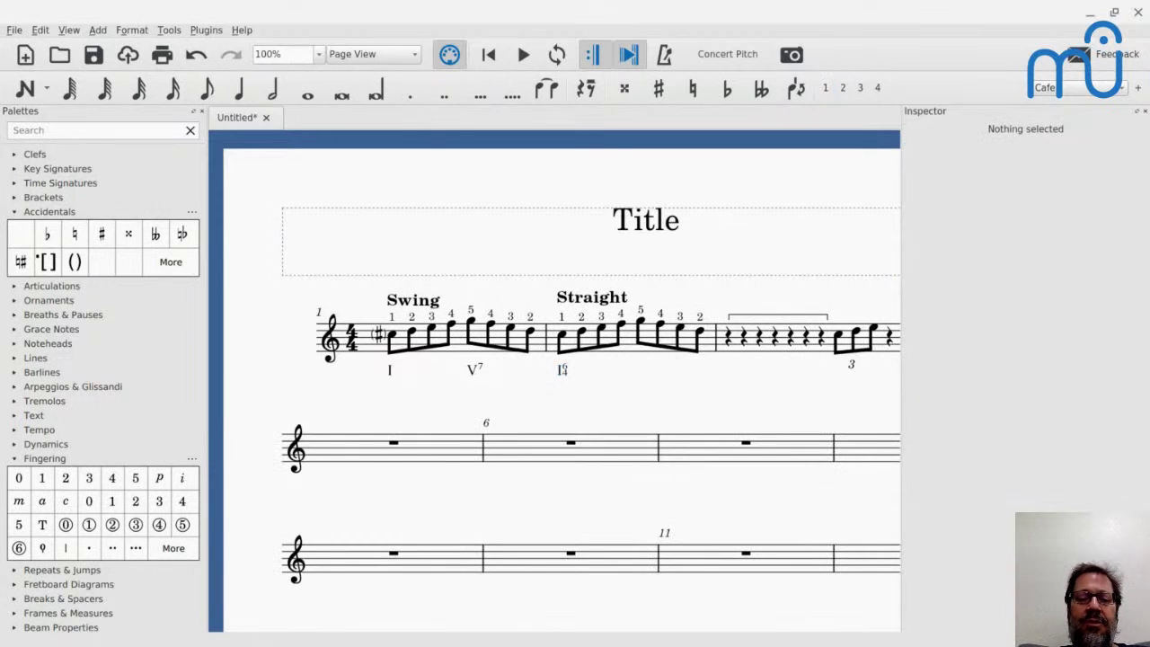
Add the Nashville number 1 at the start of measure 5
left_click(392, 446)
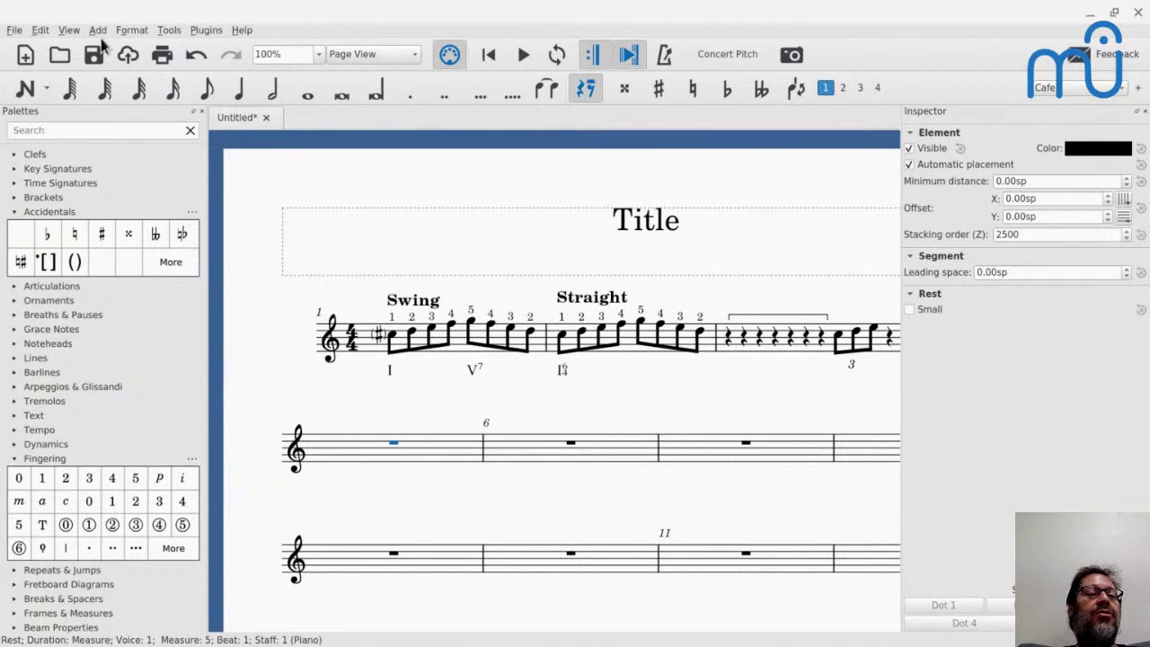
left_click(70, 31)
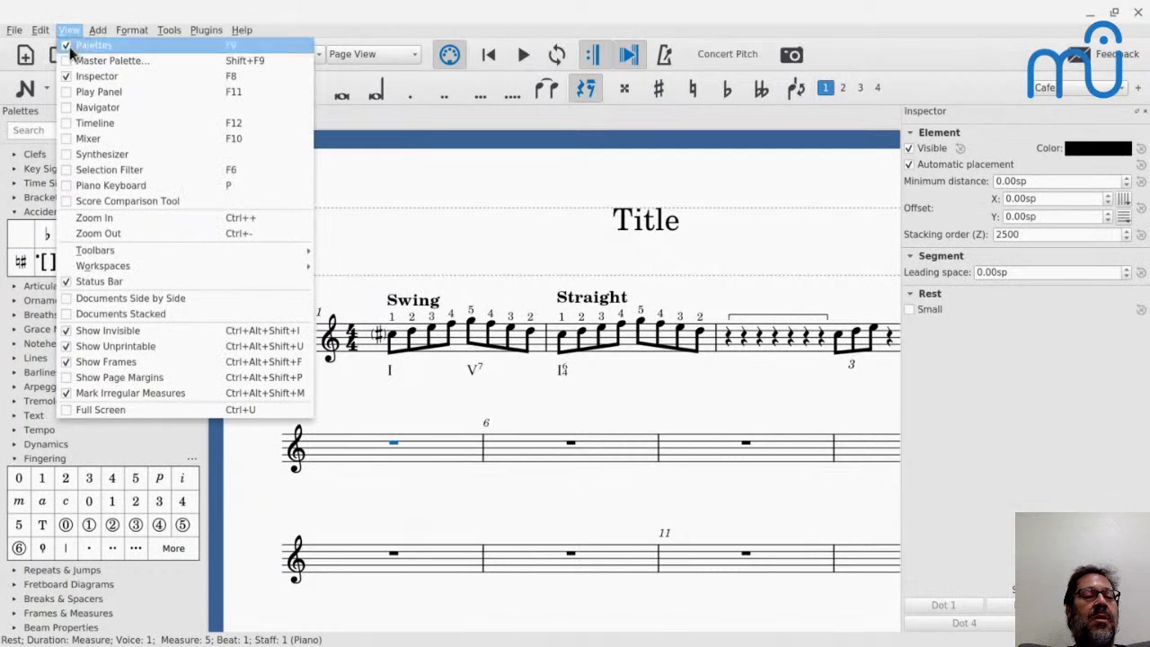
mouse_move(97, 30)
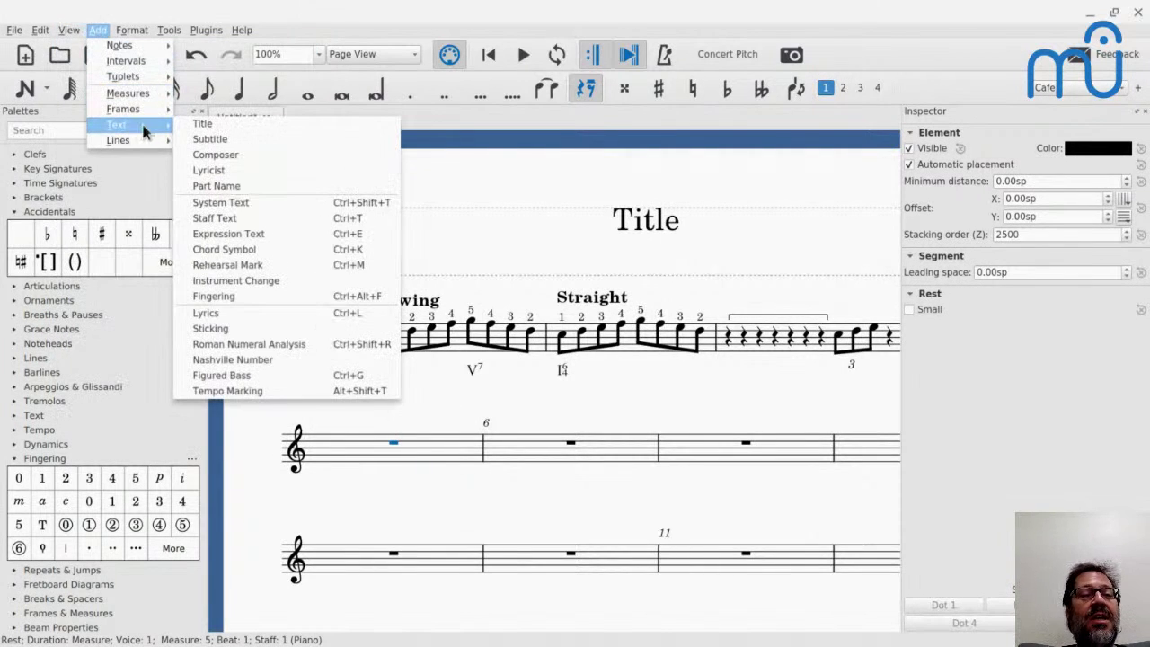
left_click(218, 364)
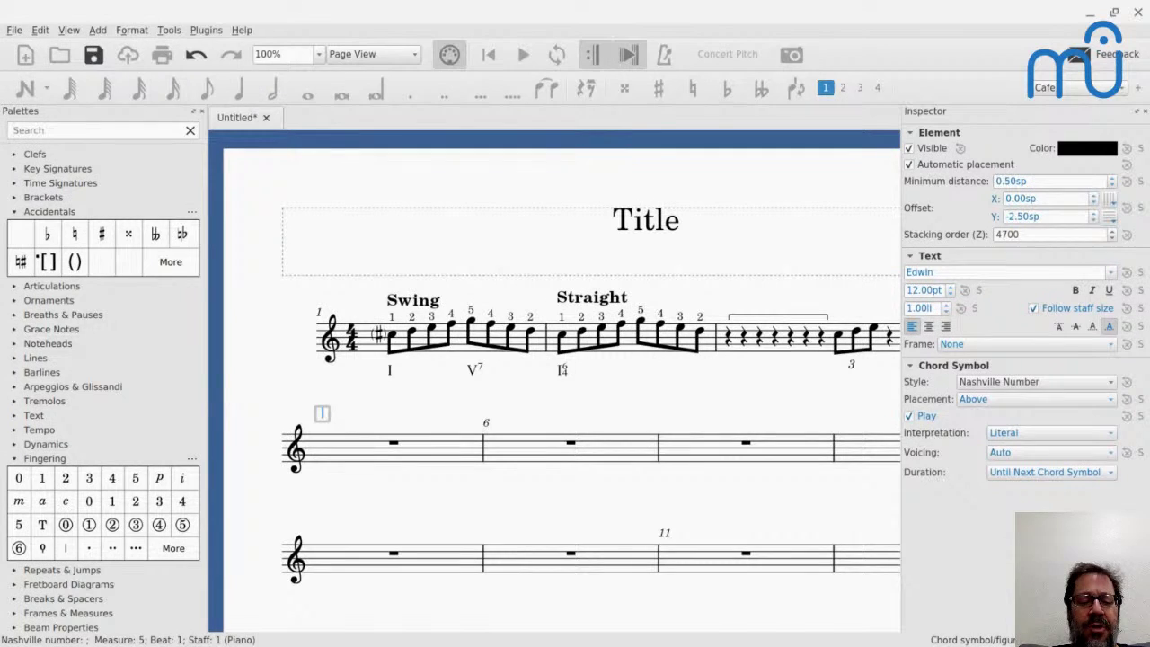
type("1")
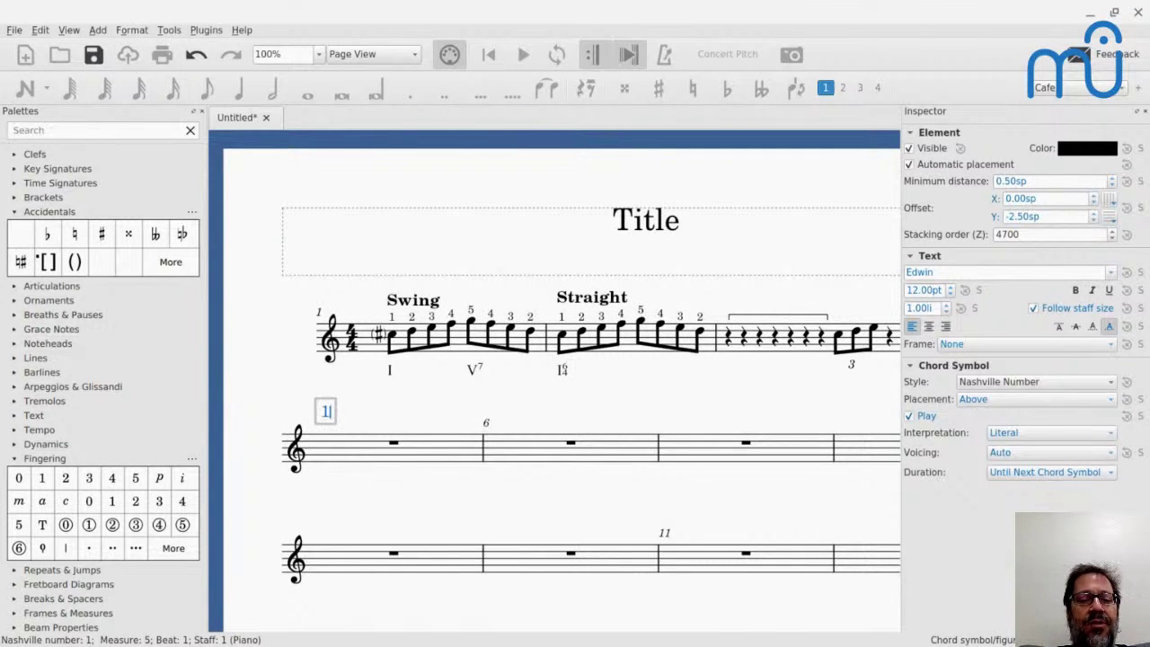
Advance to the start of measure 6 and enter the Nashville number 57
key("space")
key("space")
key("space")
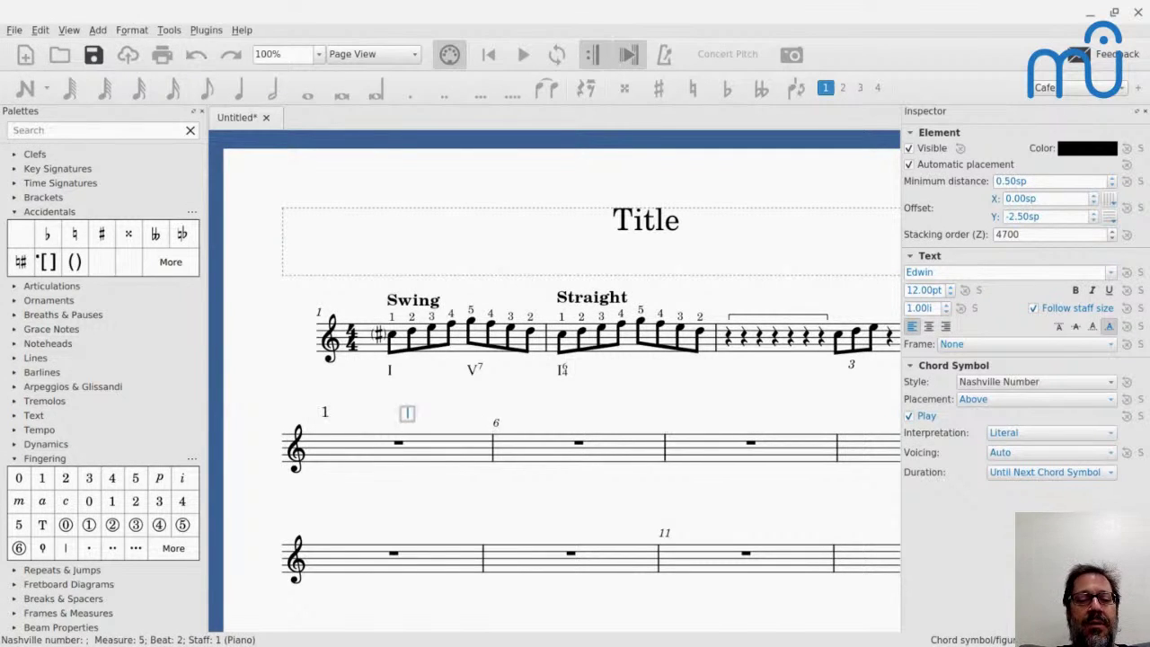
key("space")
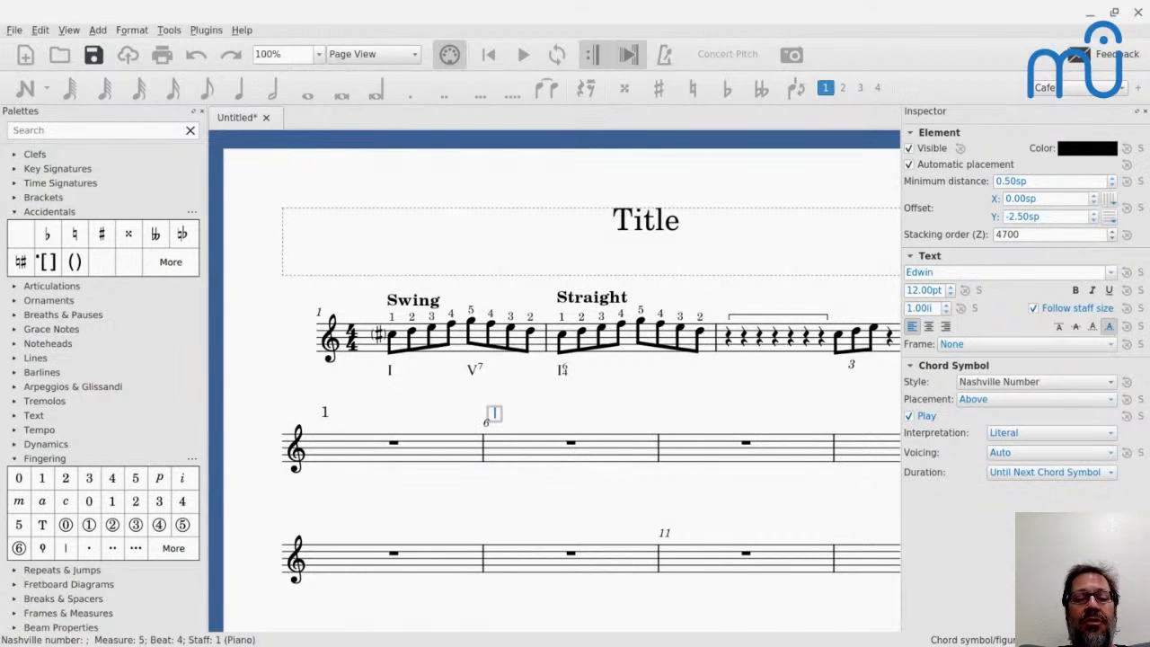
type("5")
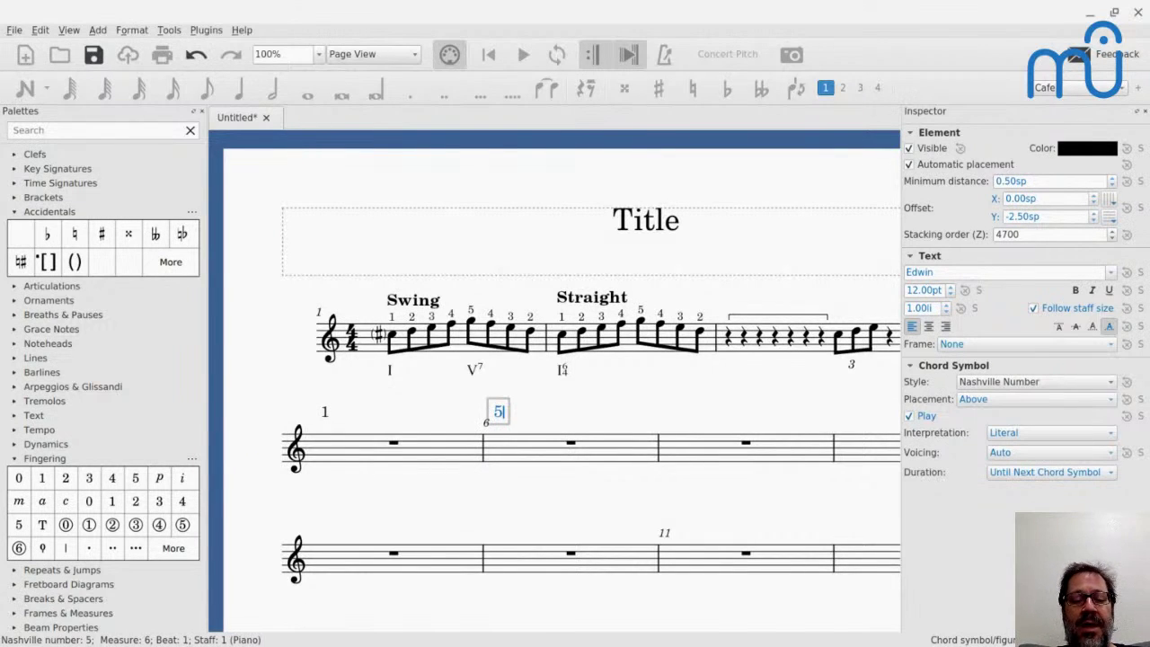
type("7")
Enter I/3 as the Nashville number on beat 1 of measure 7
key("space")
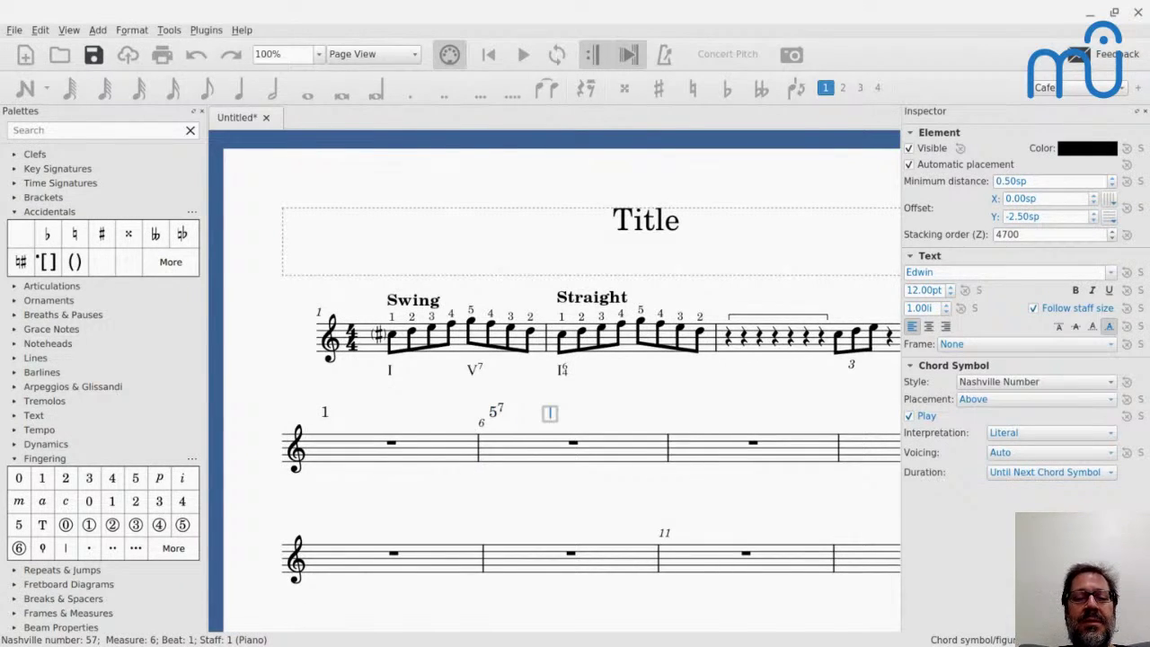
key("space")
key("space")
key("space")
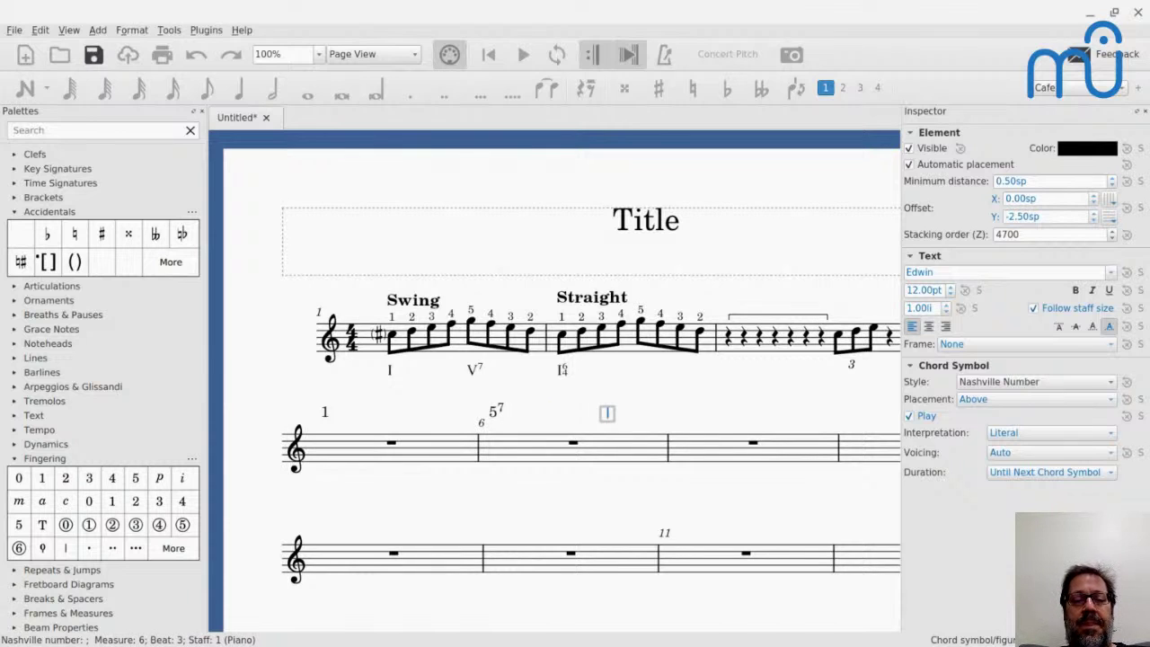
type("I")
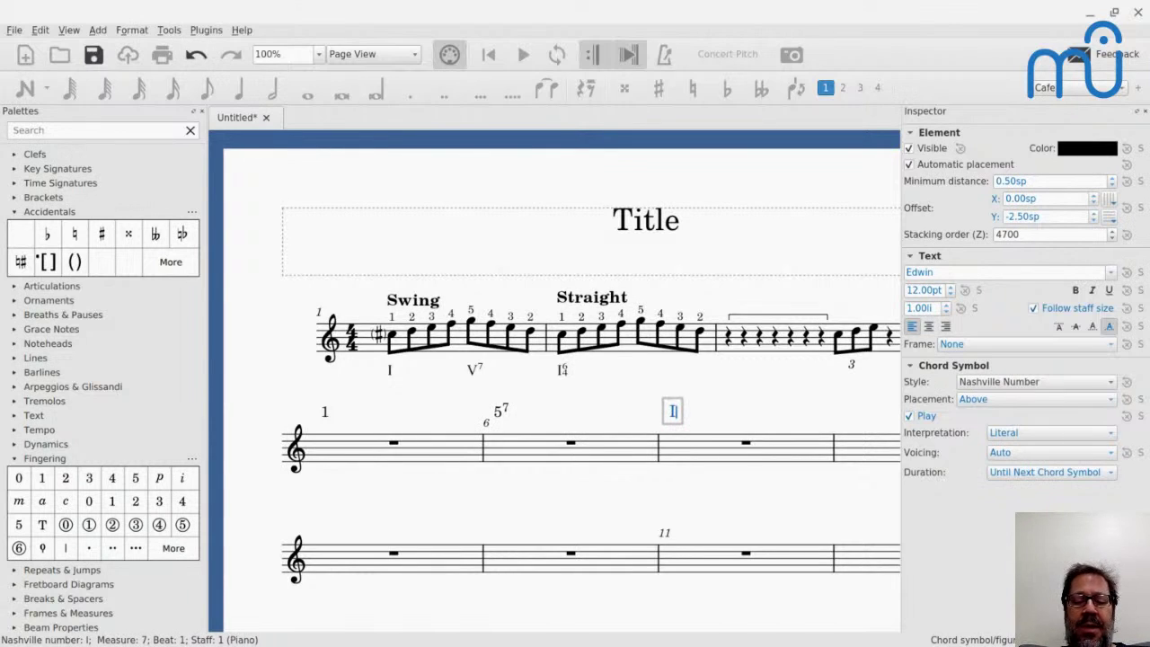
type("/")
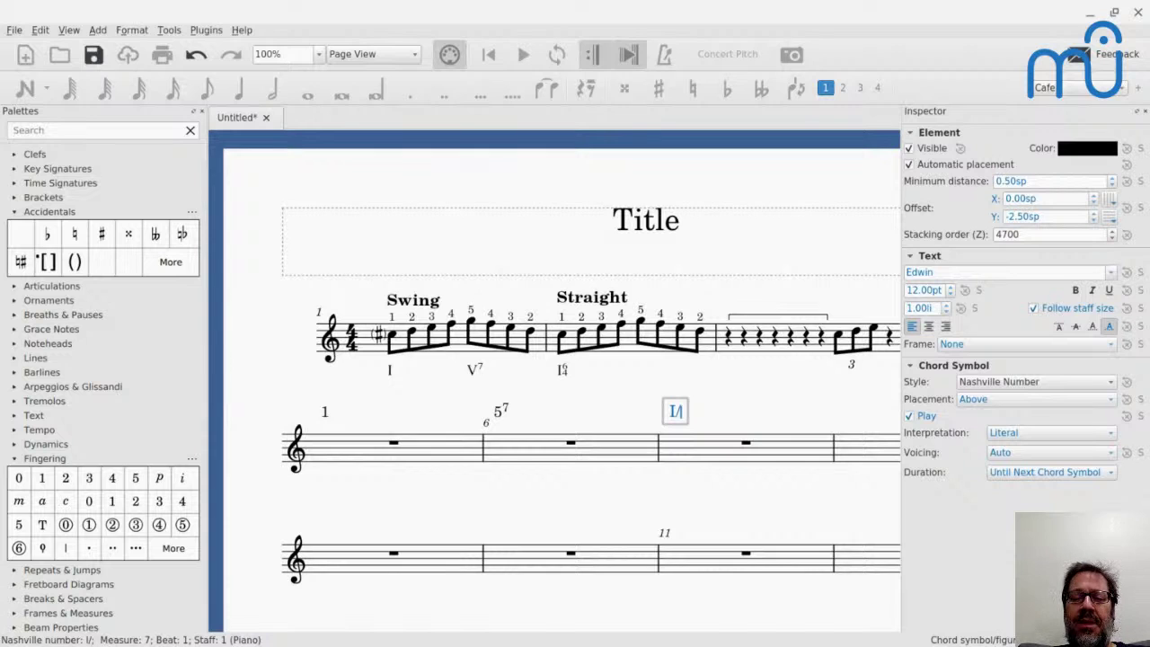
type("3")
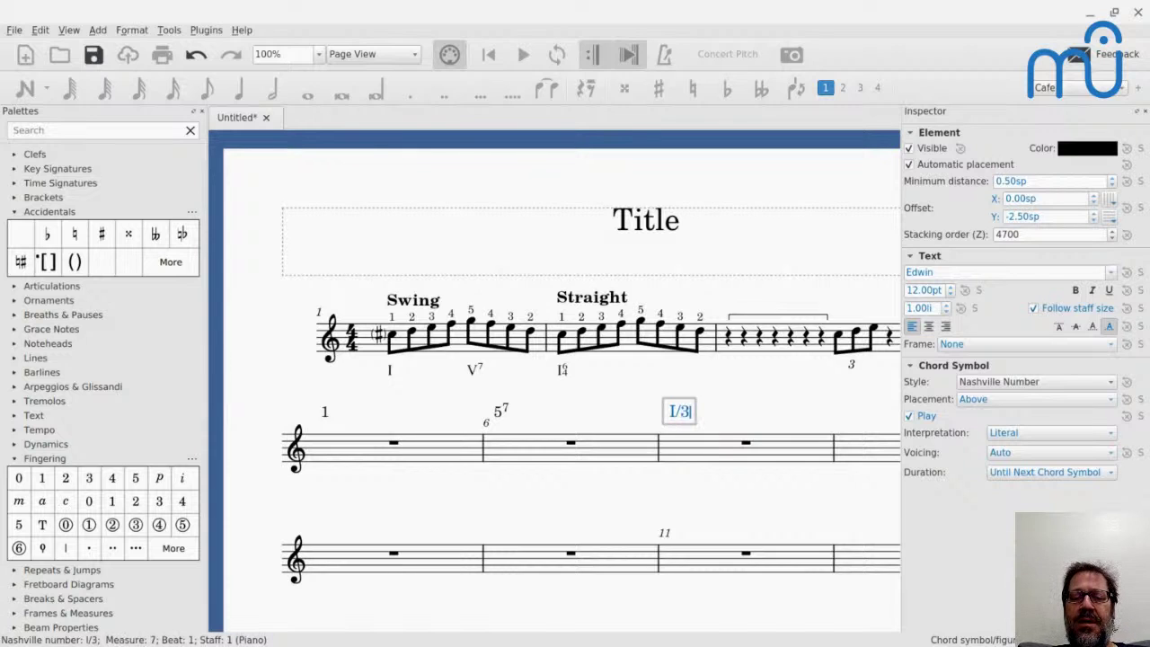
key("space")
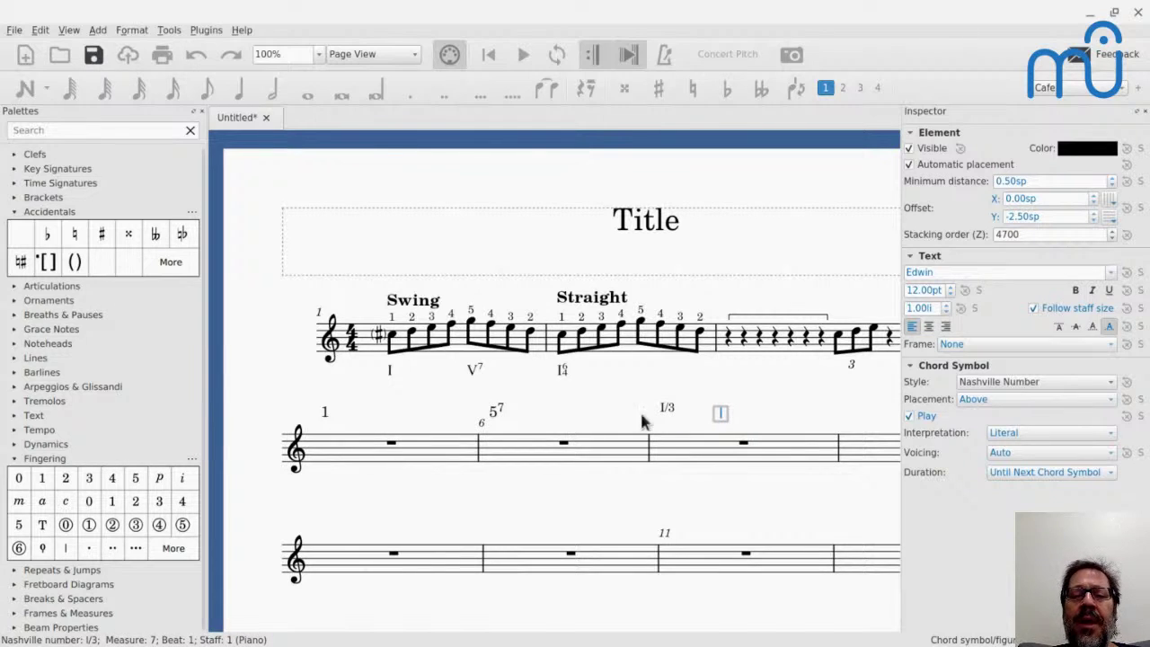
Correct the Nashville number in measure 7 to 1/3 and leave text editing
left_click(670, 416)
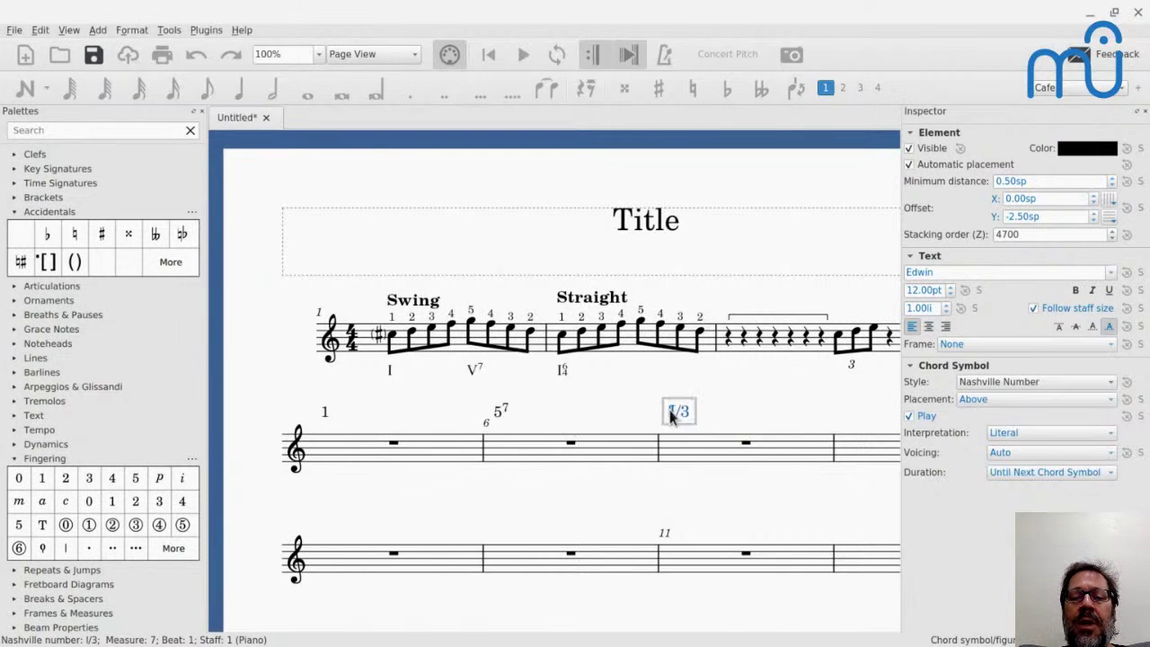
key("Escape")
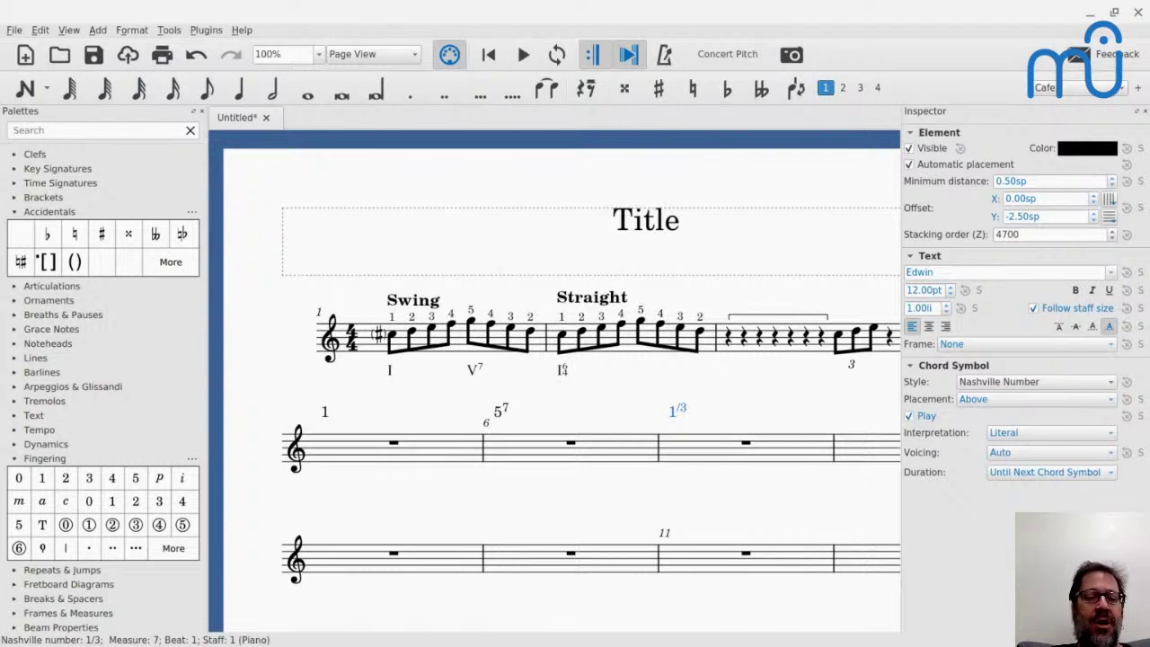
mouse_move(639, 640)
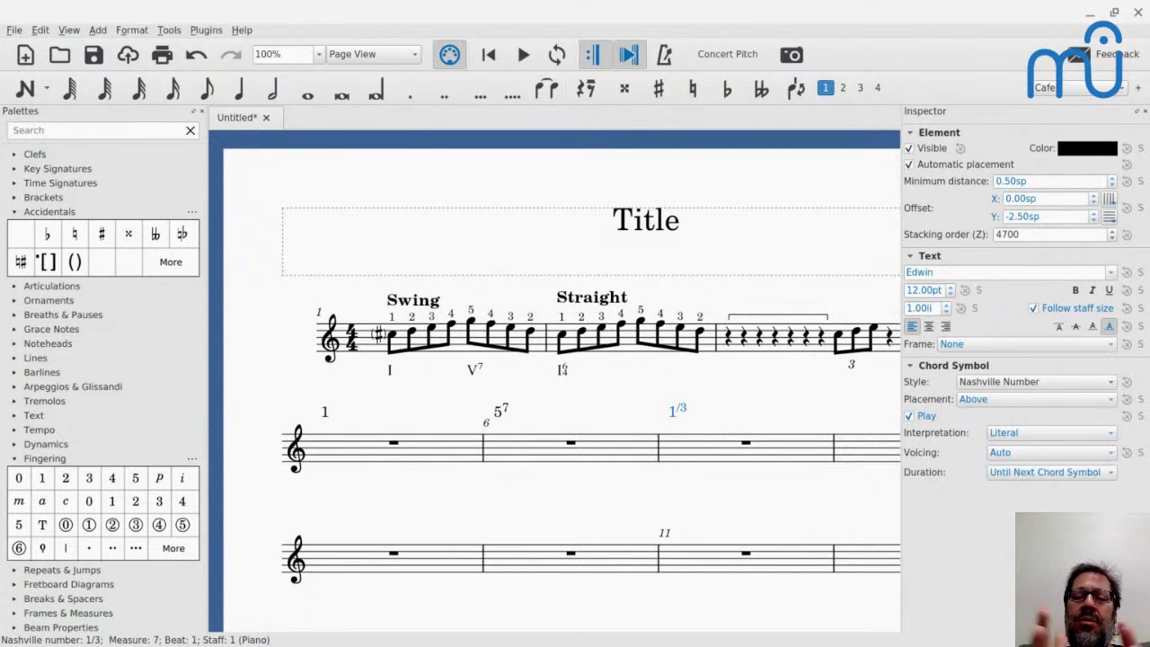
Select all the system breaks in the score and delete them
scroll(824, 356, "down", 5, "ctrl")
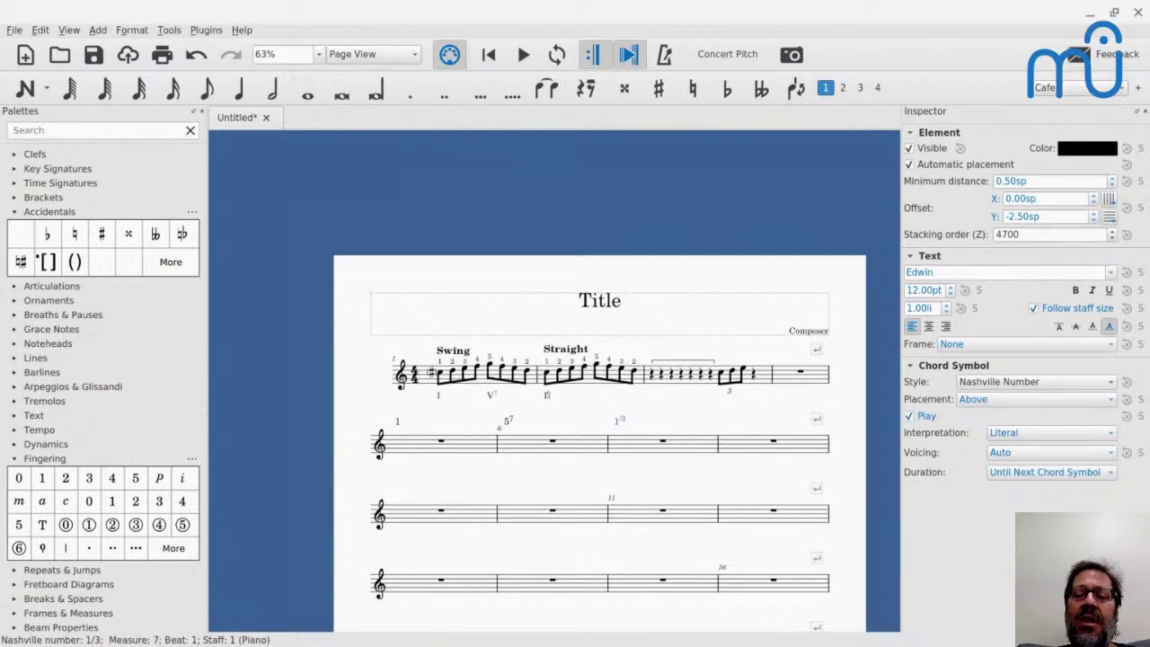
left_click(818, 349)
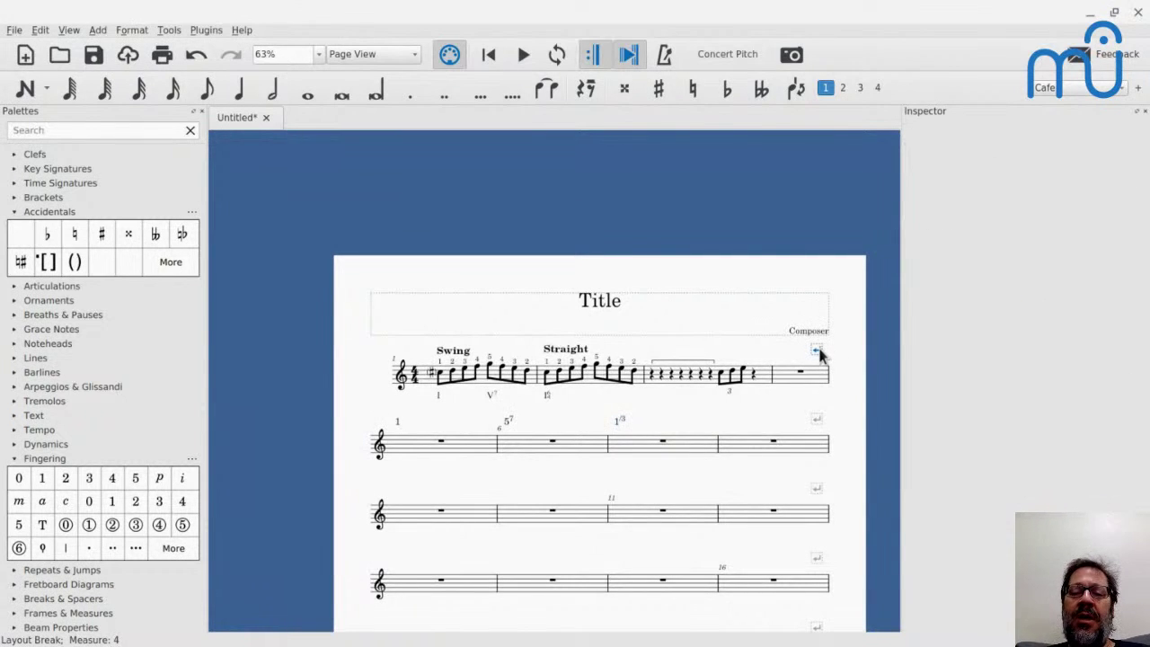
right_click(819, 349)
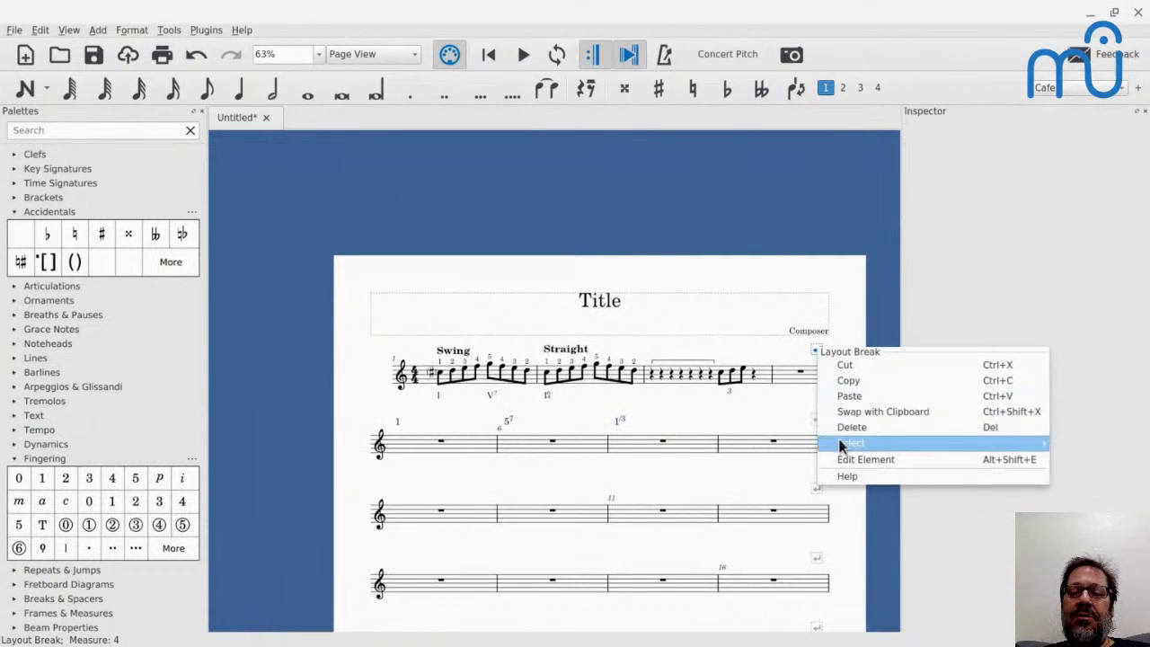
mouse_move(842, 444)
left_click(652, 442)
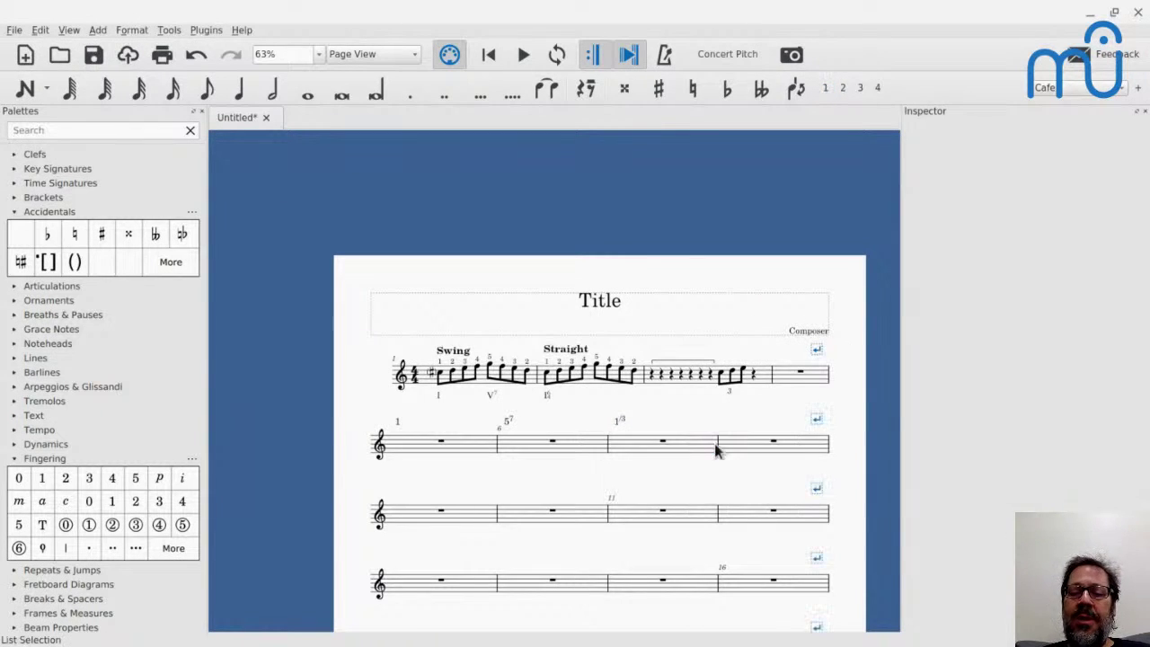
key("Delete")
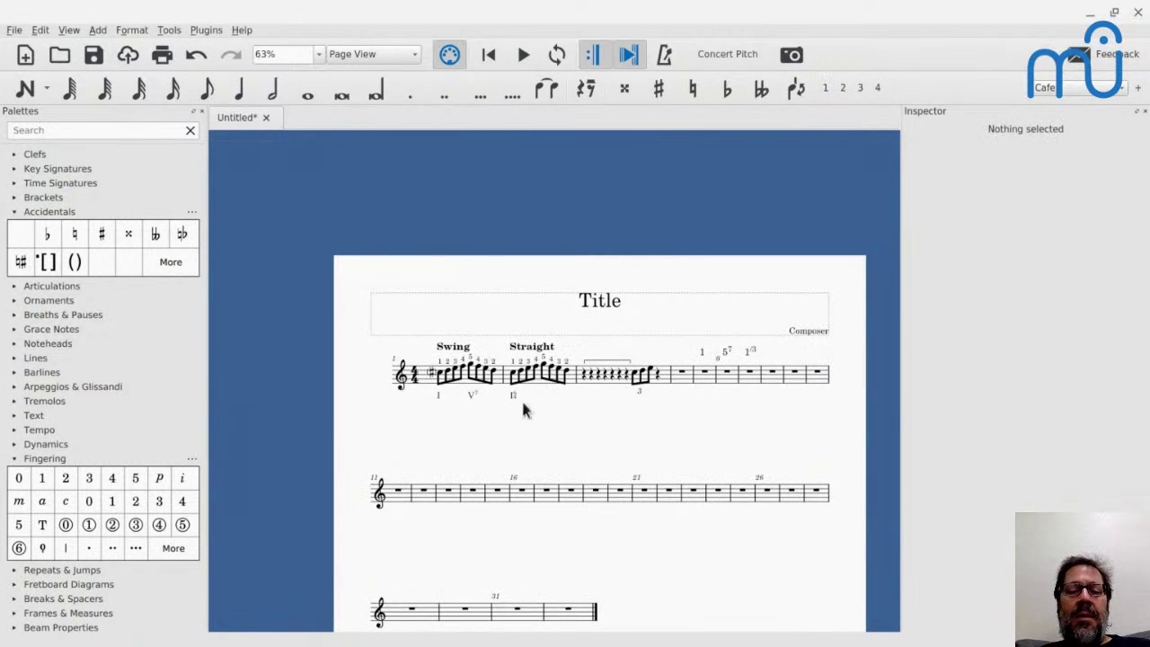
From measure 11, enter quarter notes C, D and E, half notes F and G, and a quarter note F
left_click(401, 494)
key("n")
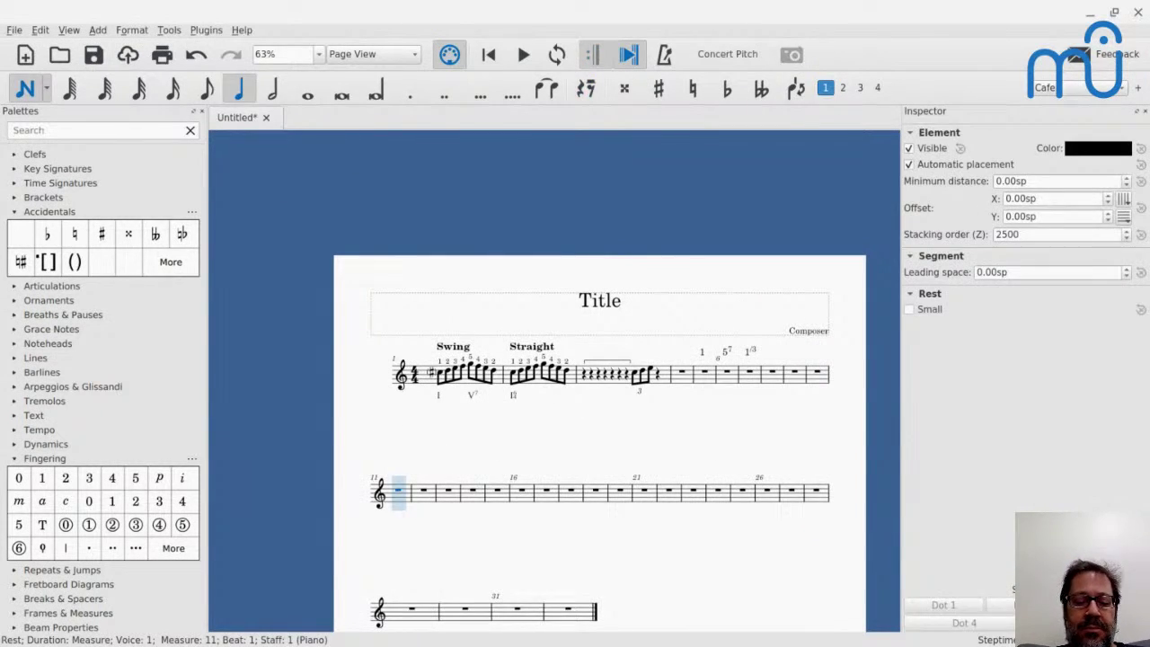
key("f")
key("f")
key("f")
key("6")
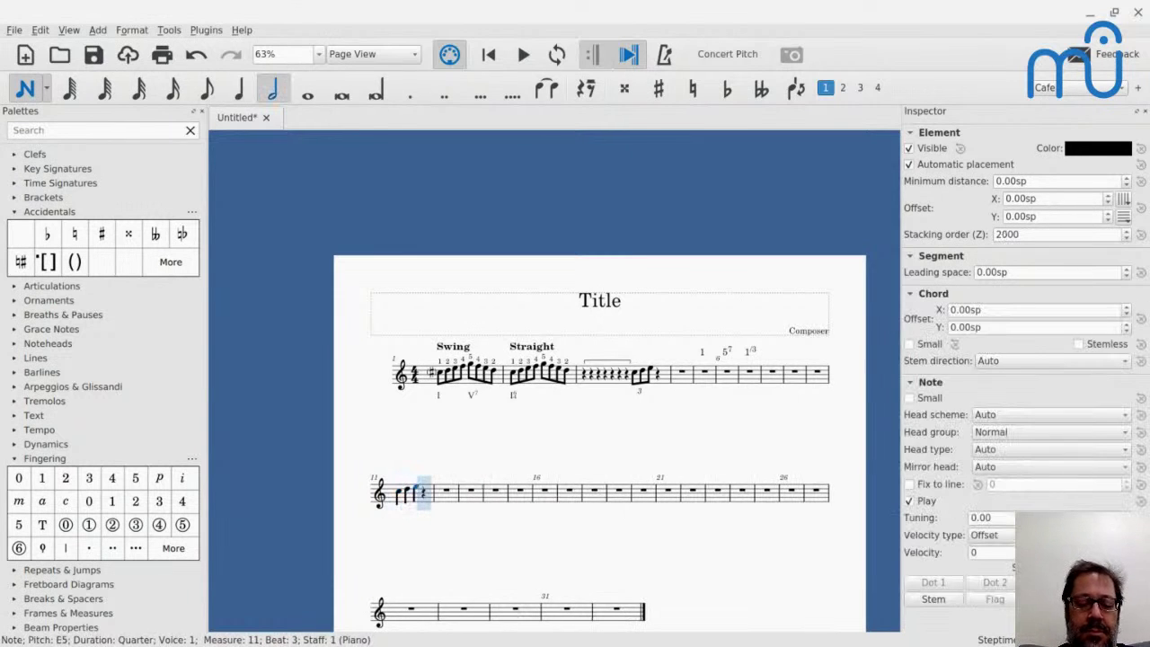
key("f")
key("f")
key("5")
key("f")
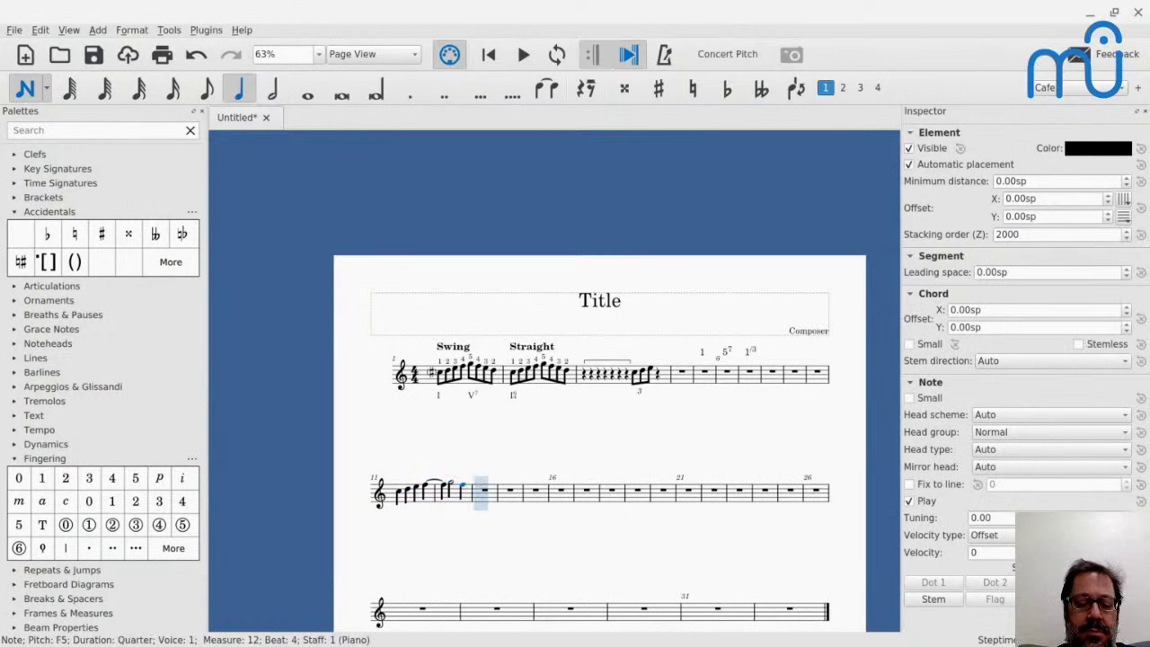
From measure 13, enter quarter notes E and D followed by eighth notes C, D, E, F and G
key("f")
key("d")
key("4")
key("c")
key("g")
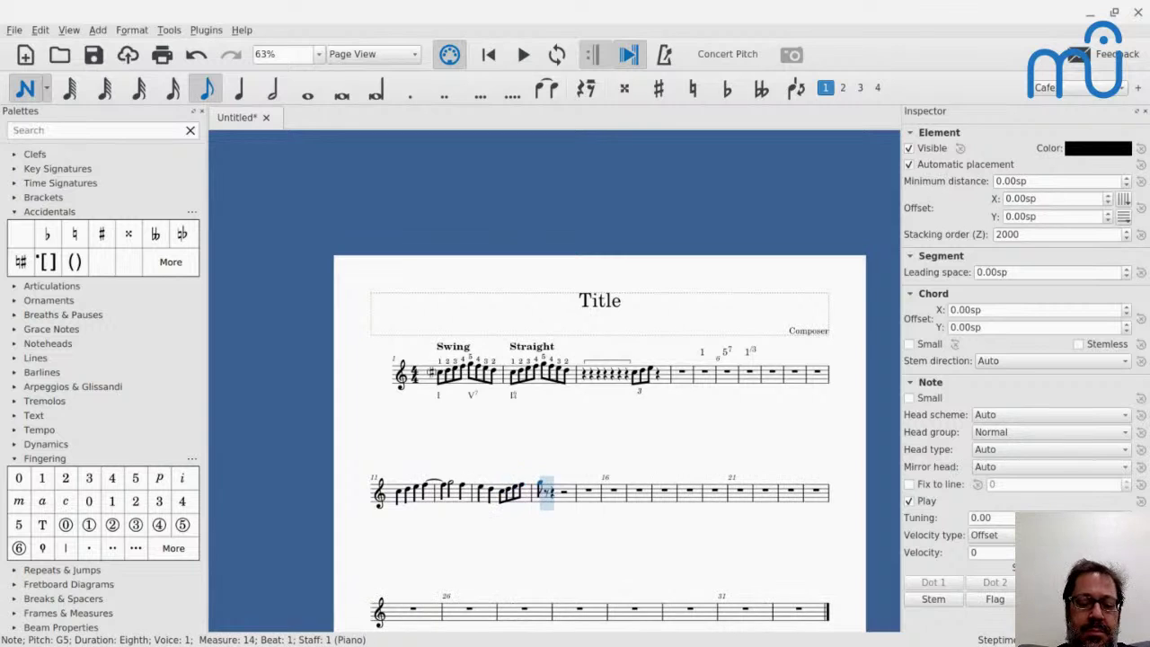
Fill the music with repeated off-beat quarter-note C6s from measure 14 through measure 17 and leave note input
key("5")
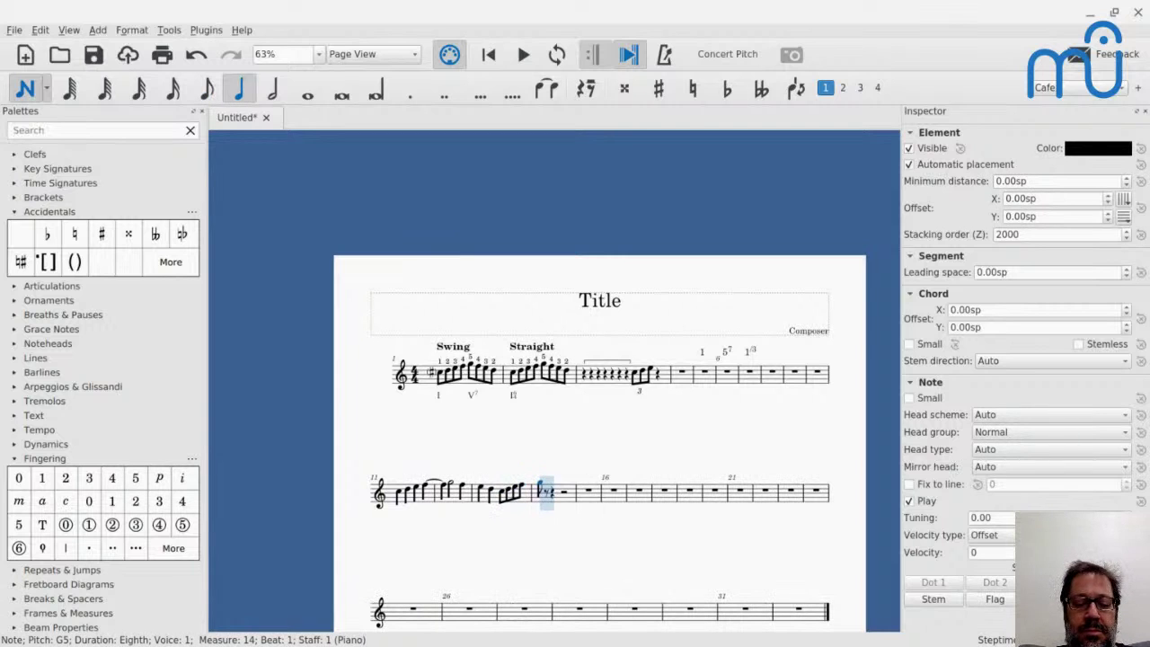
key("c")
key("c")
key("c")
key("c")
key("c")
key("c")
key("c")
key("c")
key("c")
key("c")
key("c")
key("c")
key("c")
key("c")
key("c")
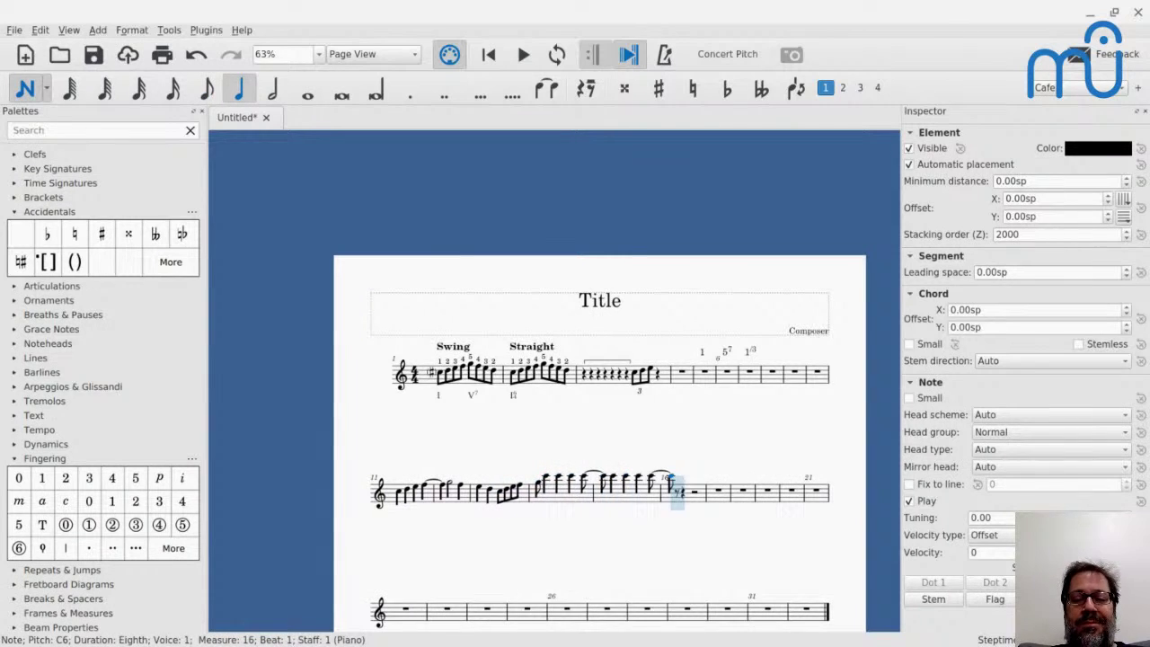
key("Escape")
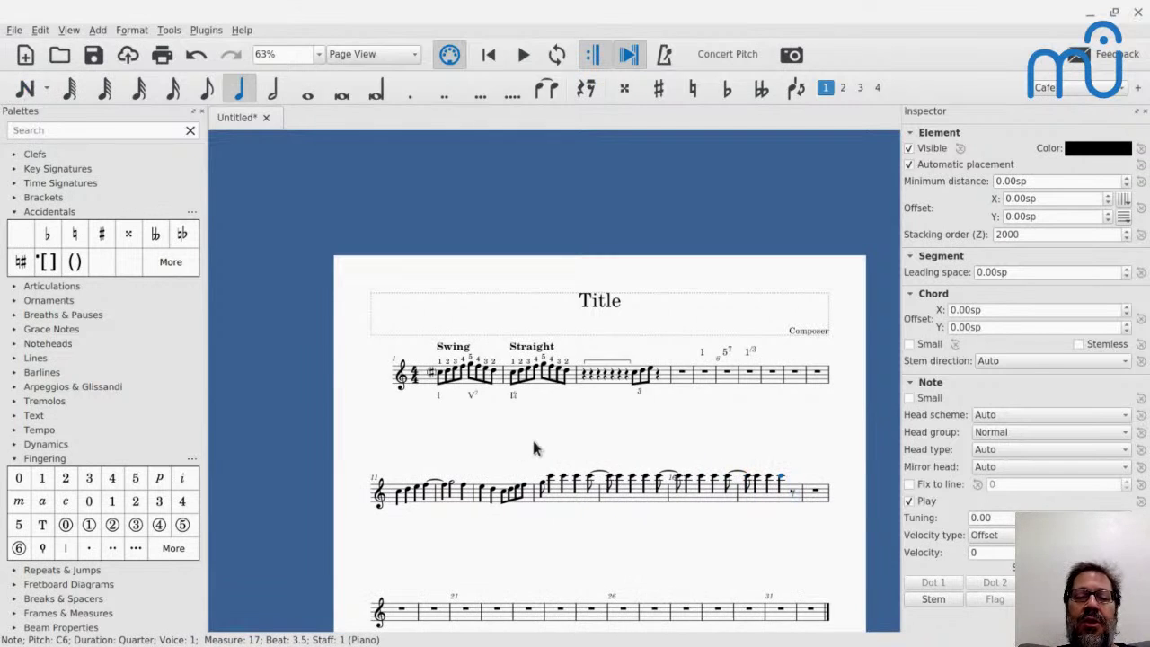
Look over the categories in the score's style settings and close them without changes
scroll(532, 449, "up", 4, "ctrl")
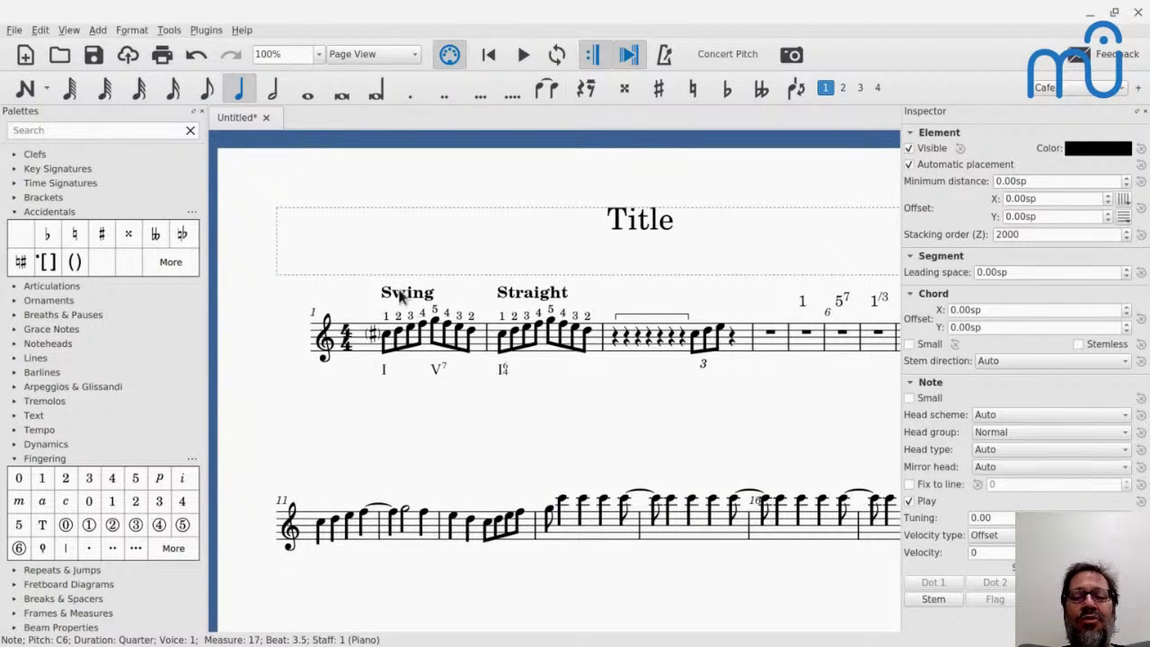
left_click(133, 31)
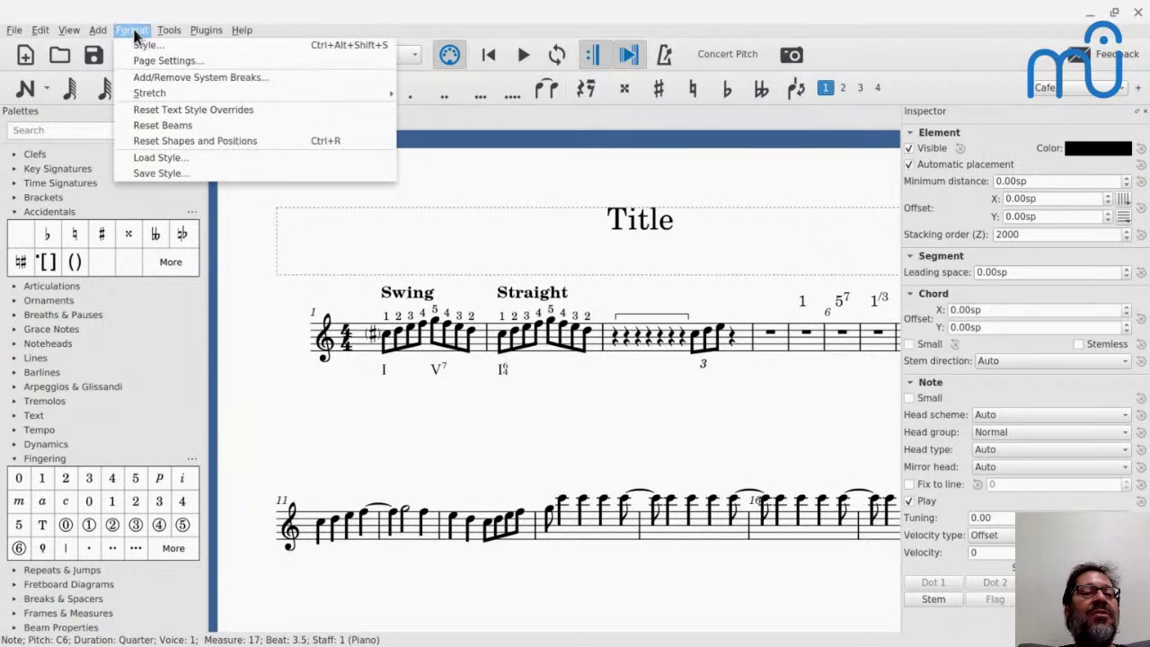
left_click(141, 46)
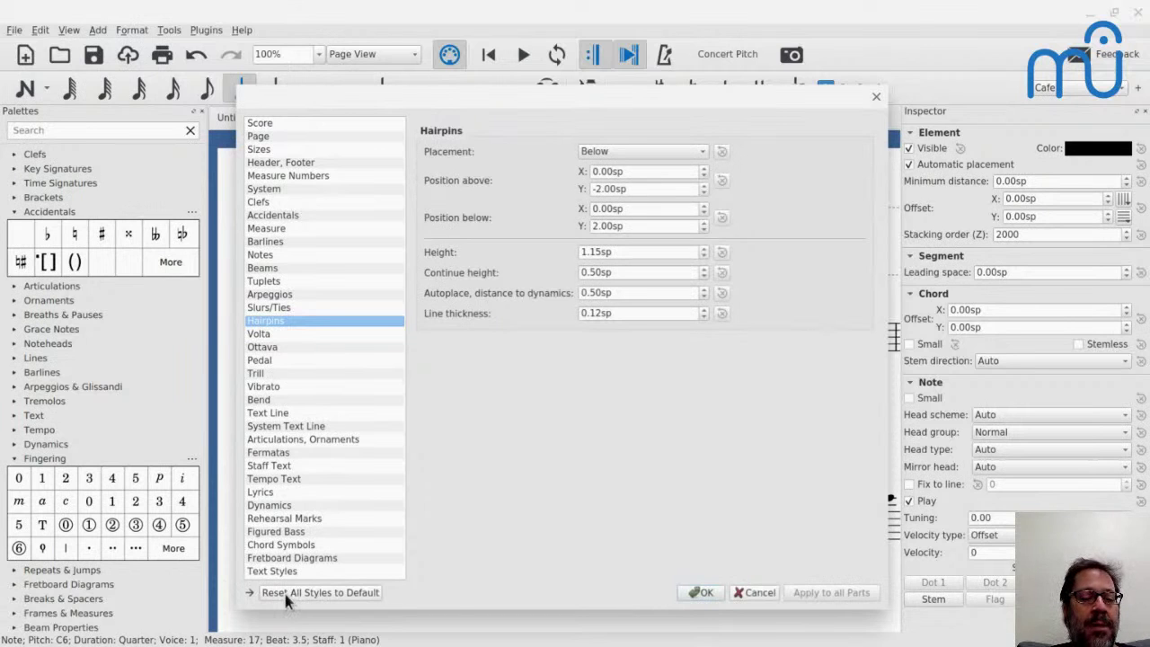
left_click(698, 594)
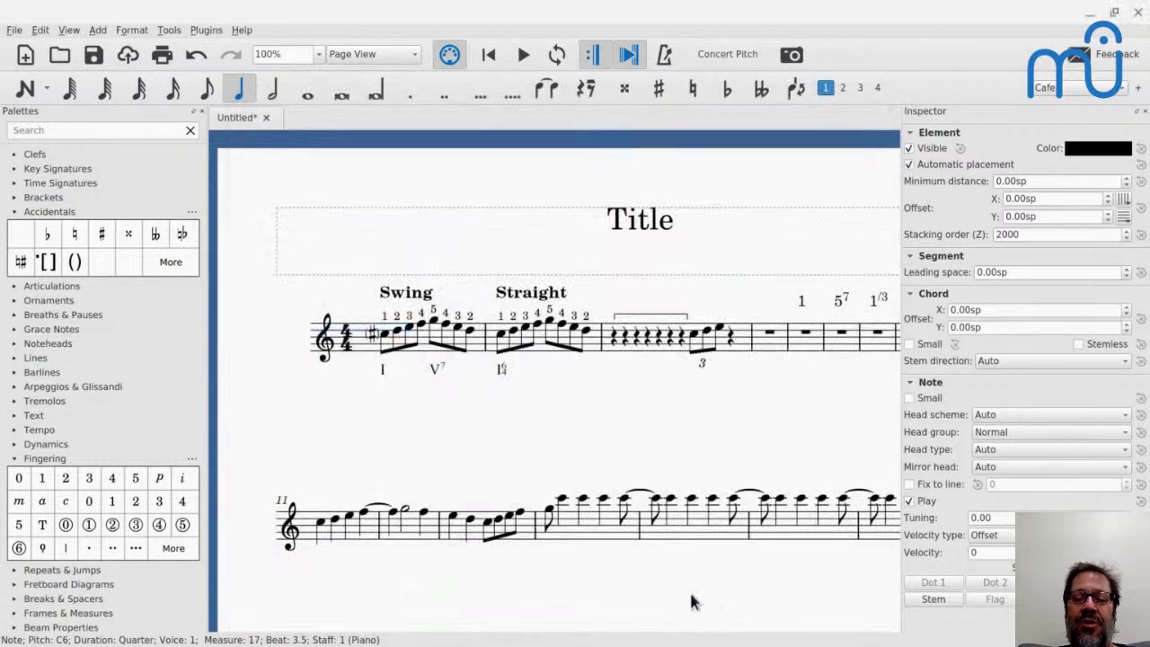
Look at the formatting commands and the page settings, closing the settings without changes
left_click(126, 32)
mouse_move(165, 37)
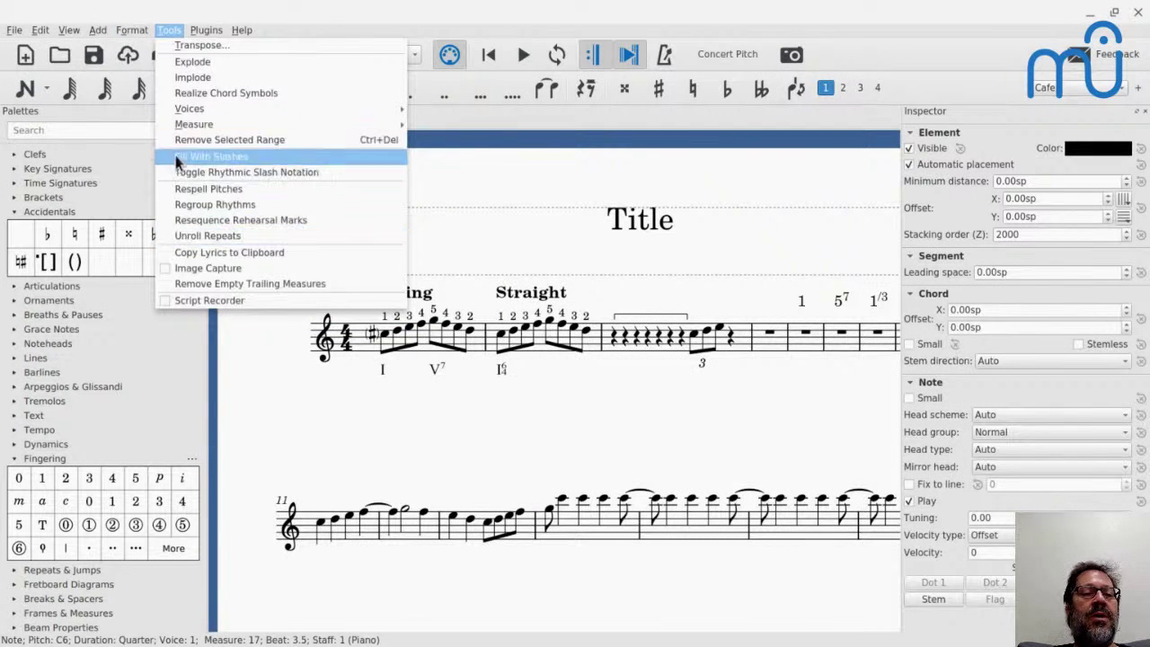
mouse_move(131, 34)
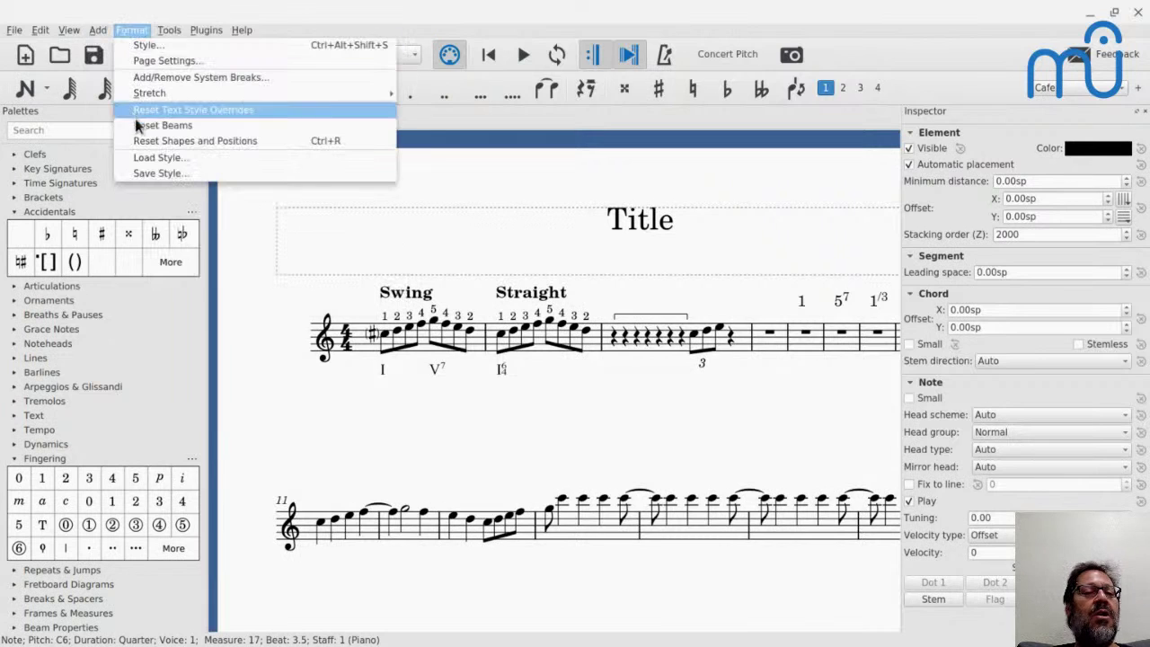
mouse_move(149, 94)
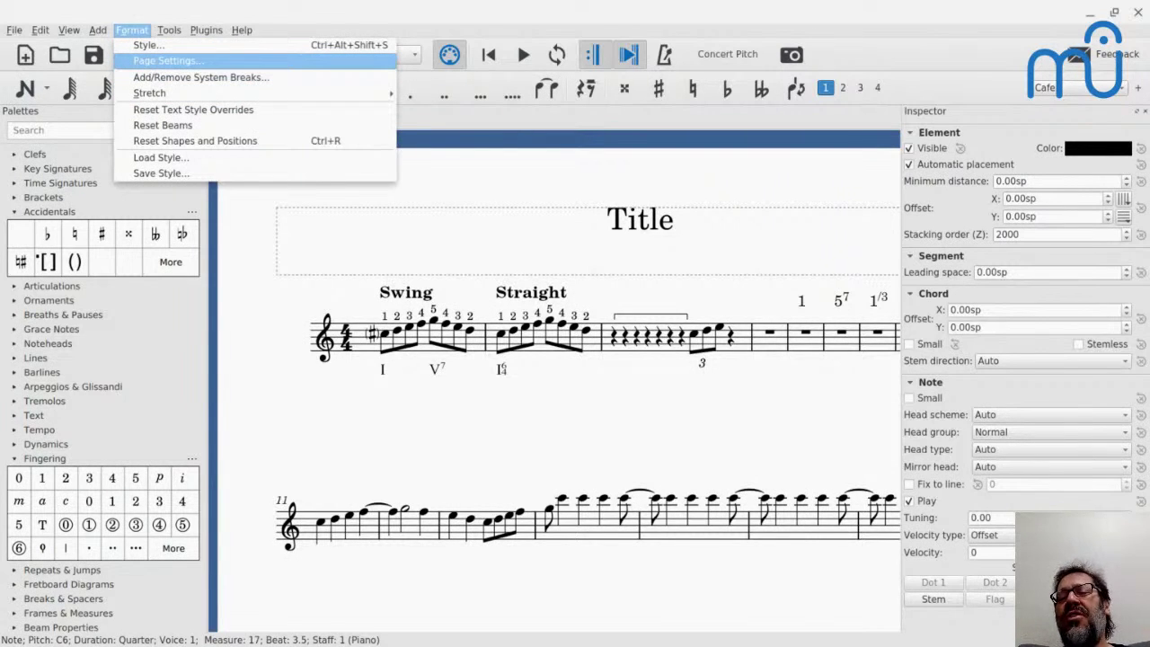
left_click(146, 61)
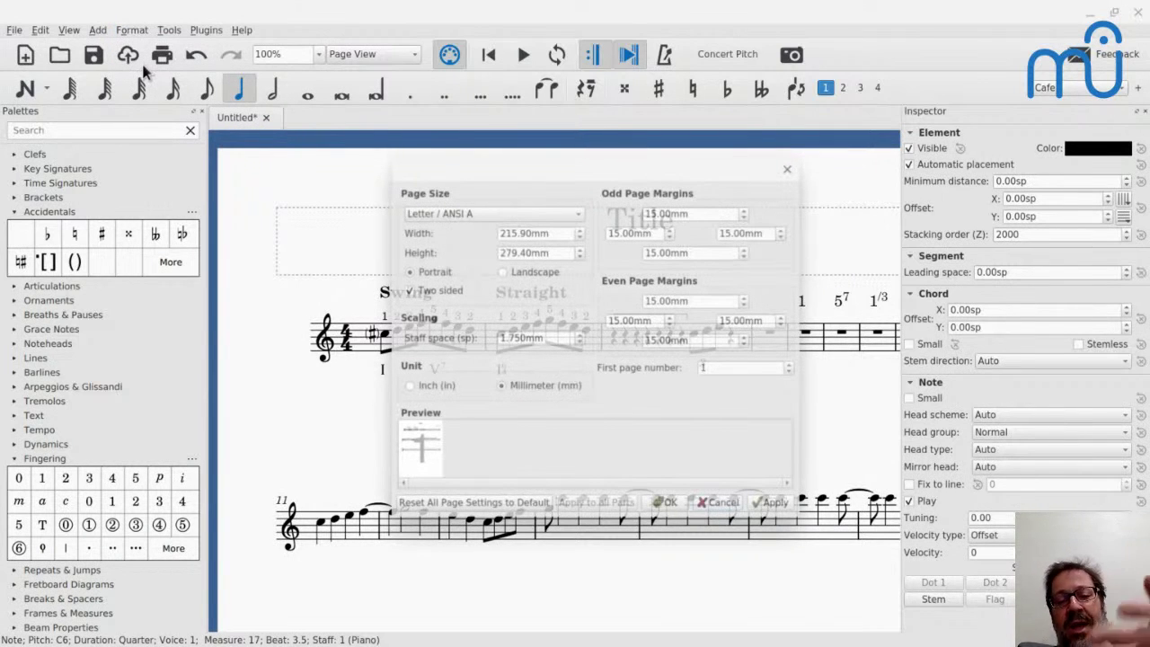
left_click(720, 502)
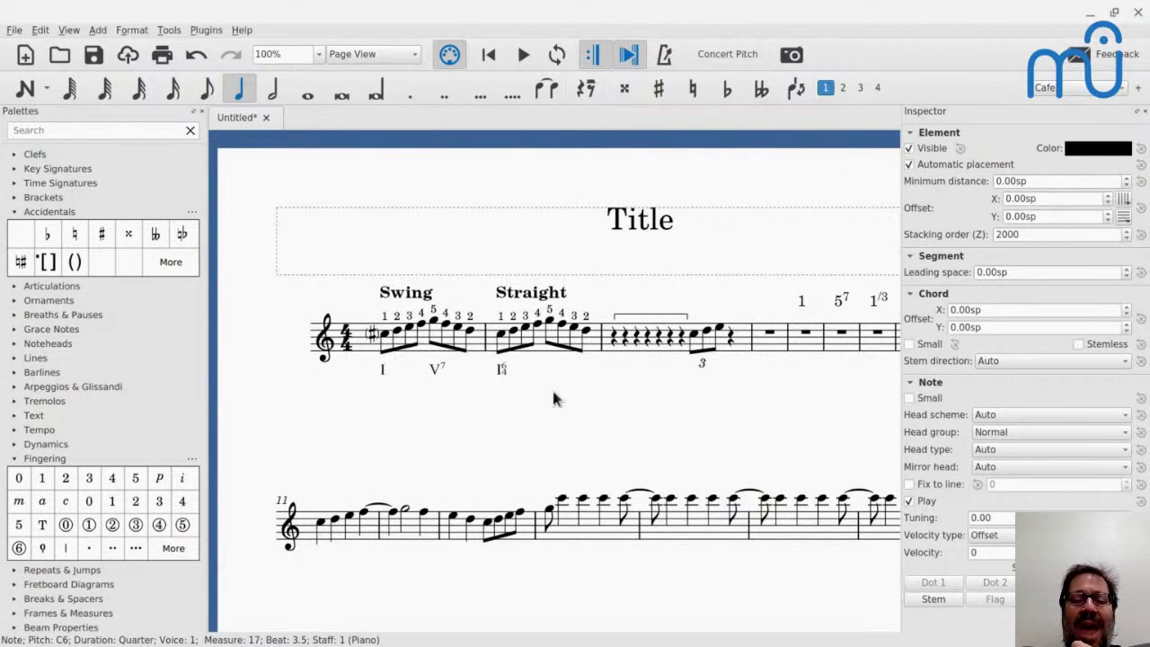
Continue the off-beat quarter-note C6s from the eighth rest ending measure 17 into the start of measure 19
scroll(406, 528, "down", 1)
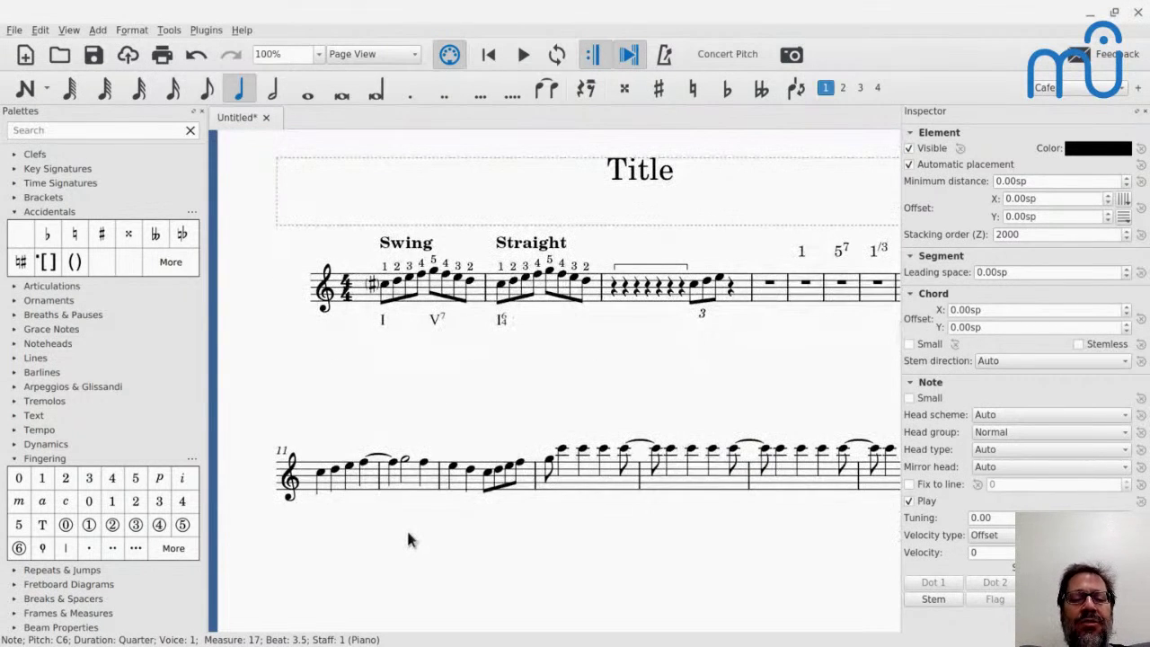
scroll(406, 528, "down", 1)
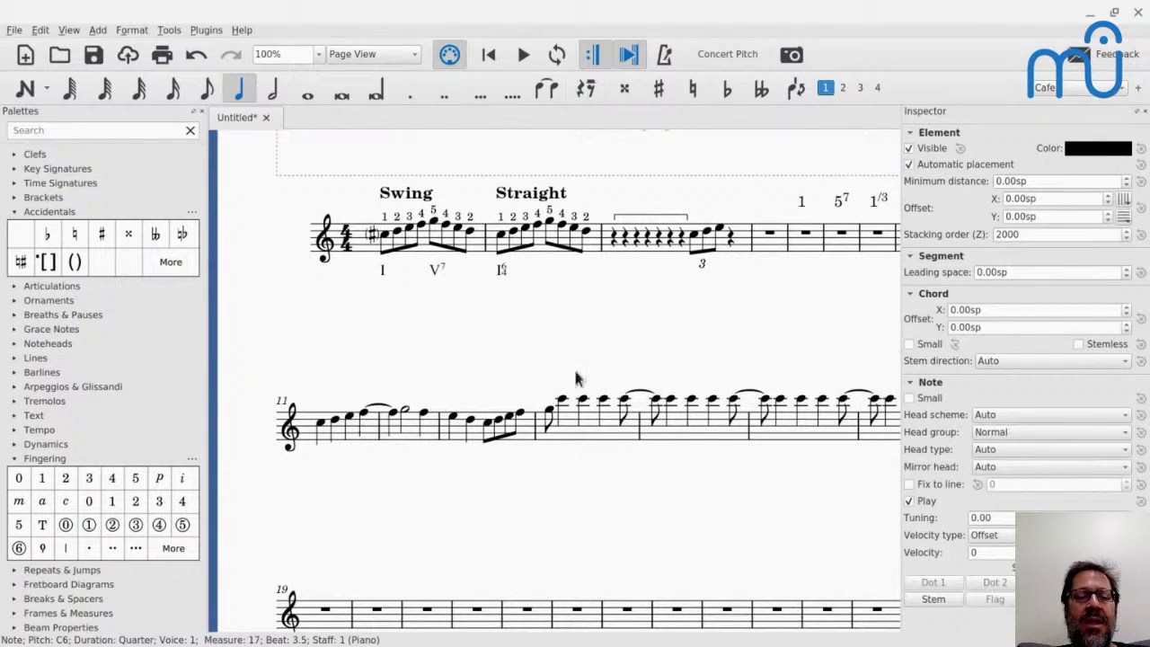
scroll(632, 434, "down", 3)
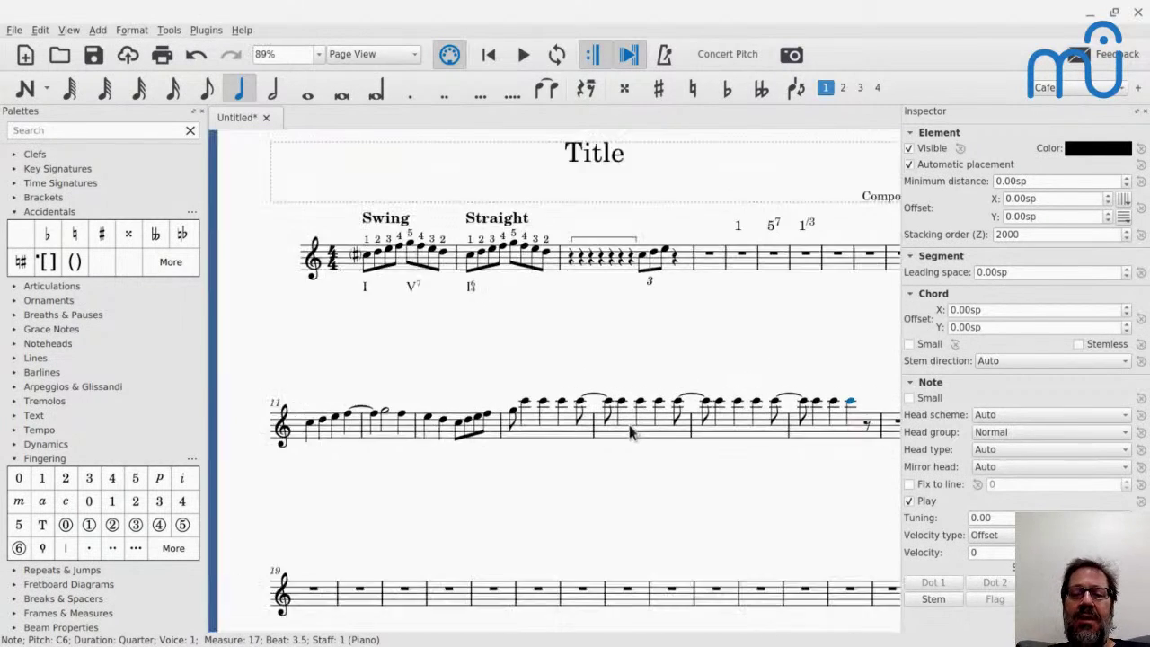
left_click(840, 424)
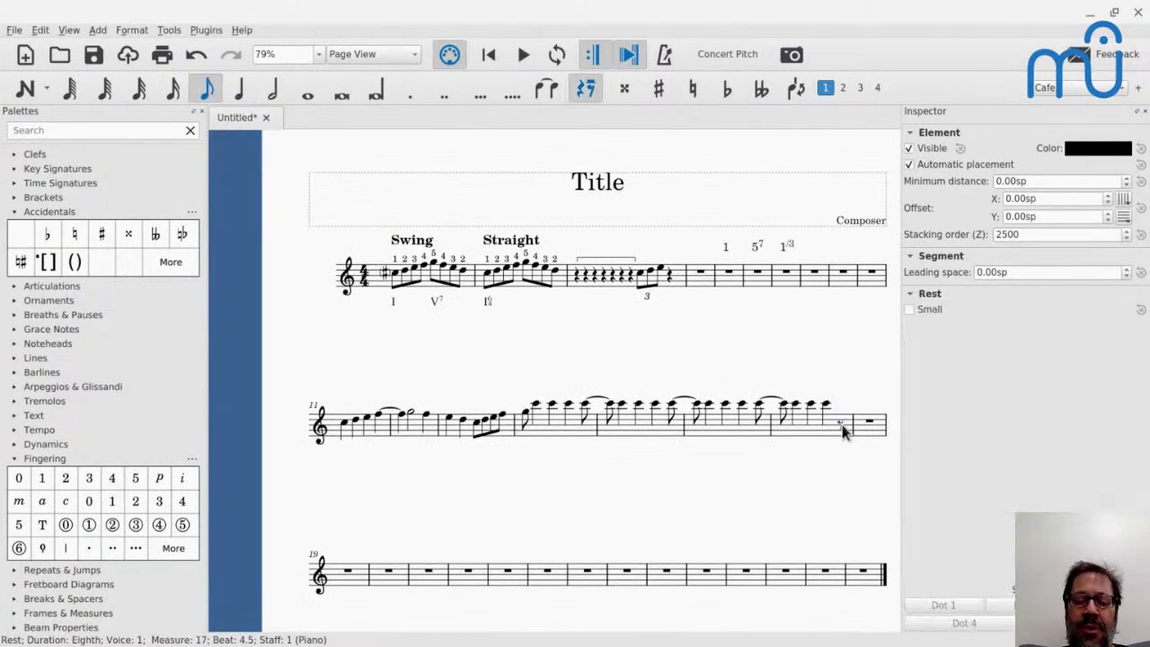
key("n")
key("c")
key("c")
key("c")
key("c")
key("c")
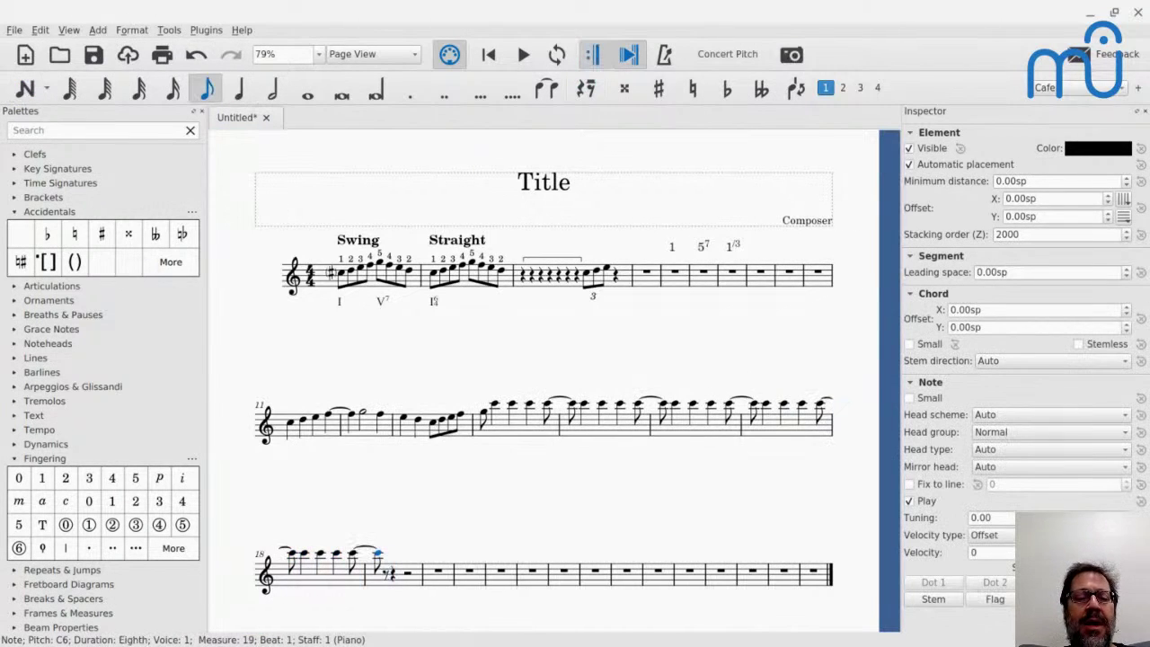
Show the Measure page of the style settings and place the dialog so the score stays partly in view
left_click(132, 30)
left_click(139, 51)
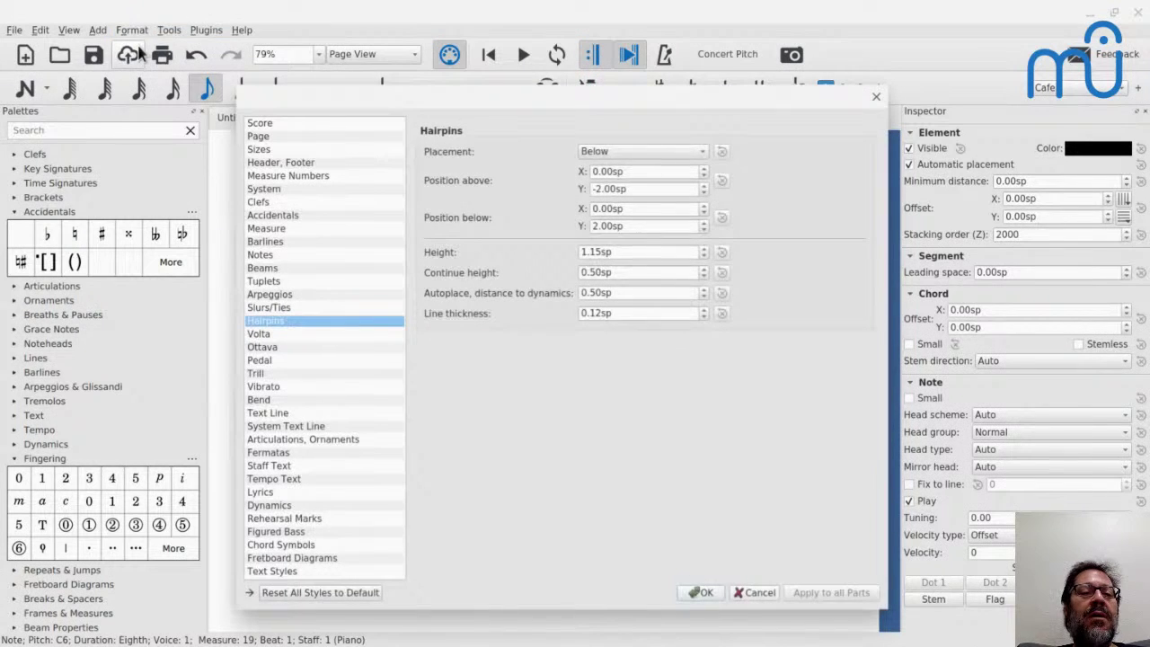
left_click_drag(325, 96, 571, 74)
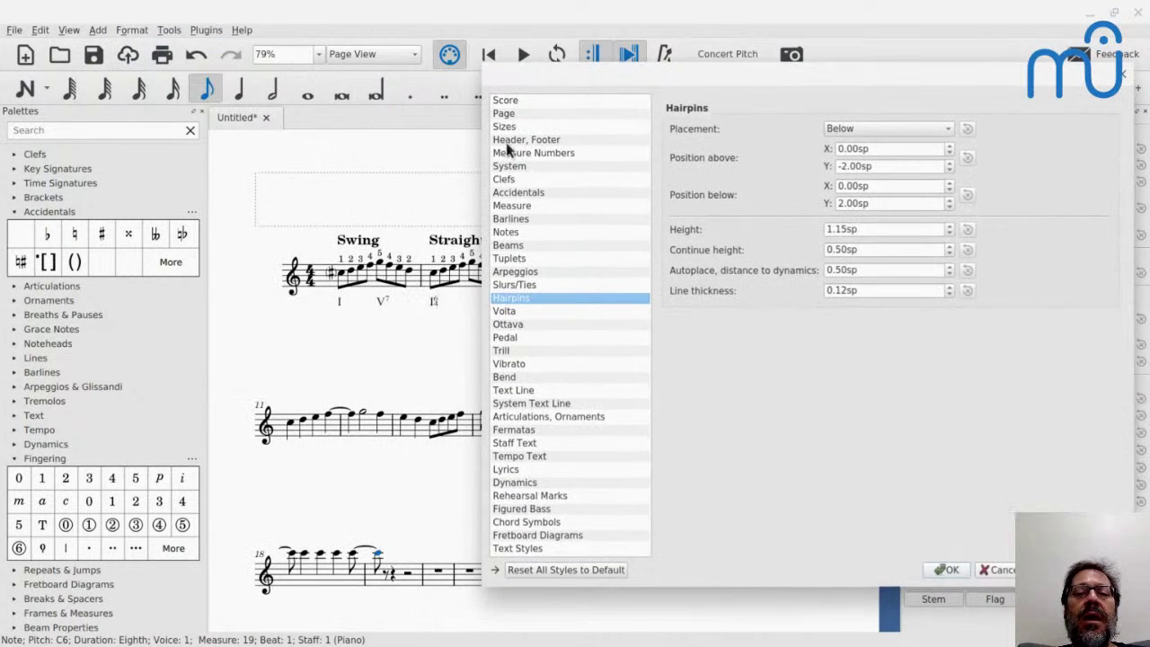
left_click(572, 206)
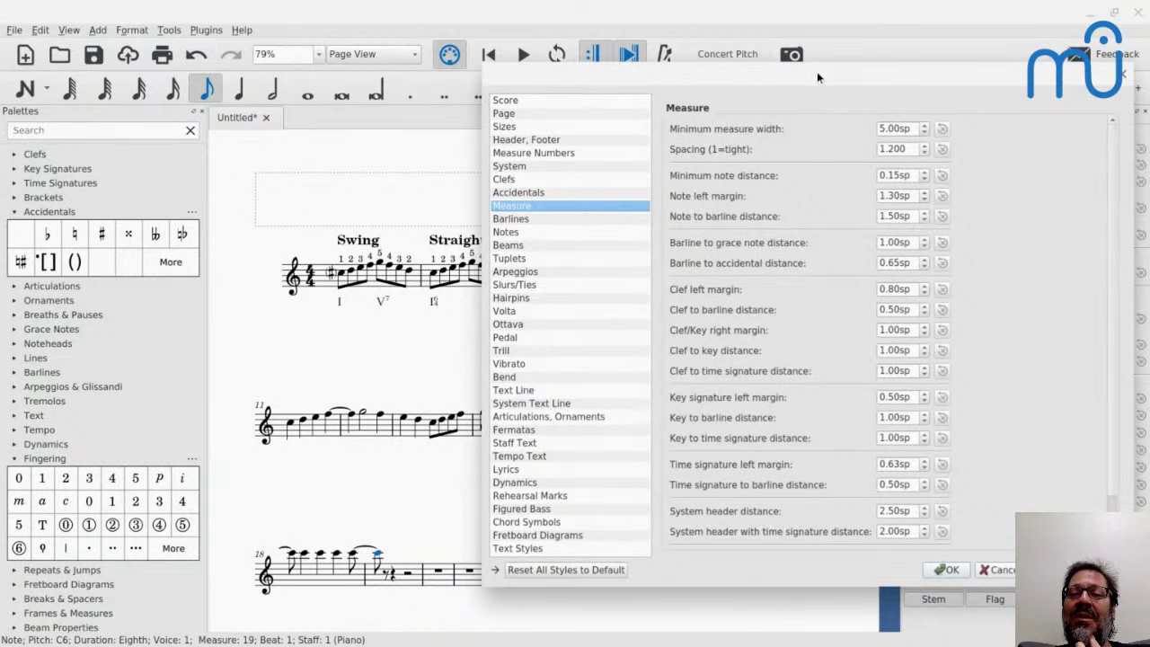
left_click_drag(817, 80, 811, 58)
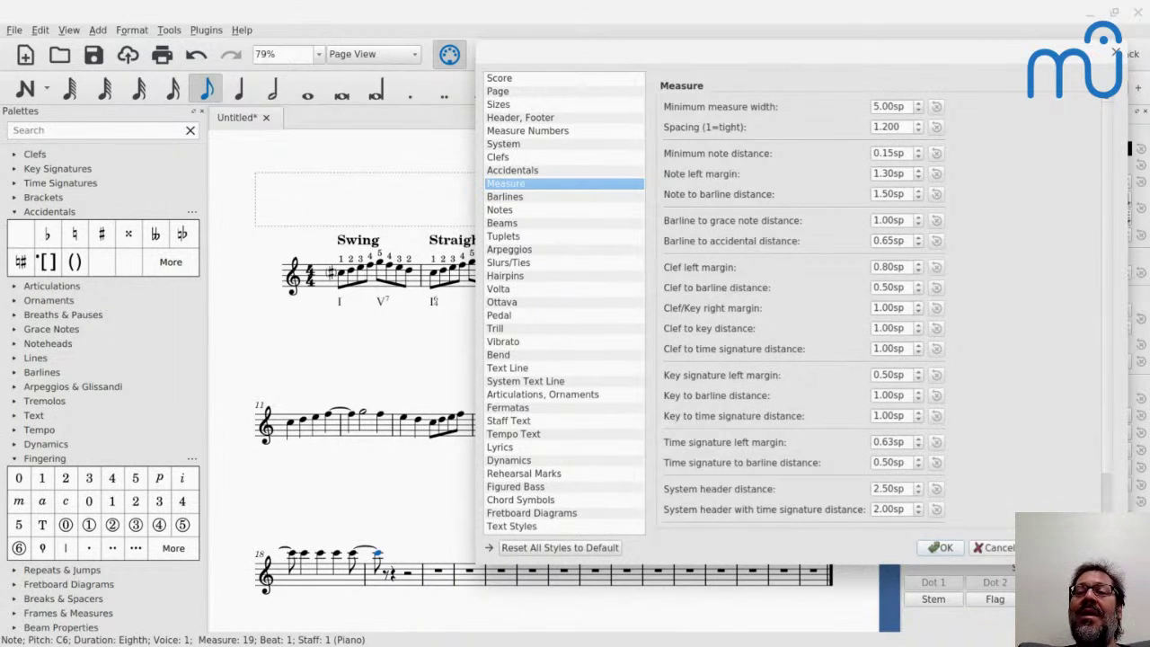
Try measure spacing values of 1.100 and 1.000, return to 1.200, and uncover more of the score
scroll(901, 126, "down", 1)
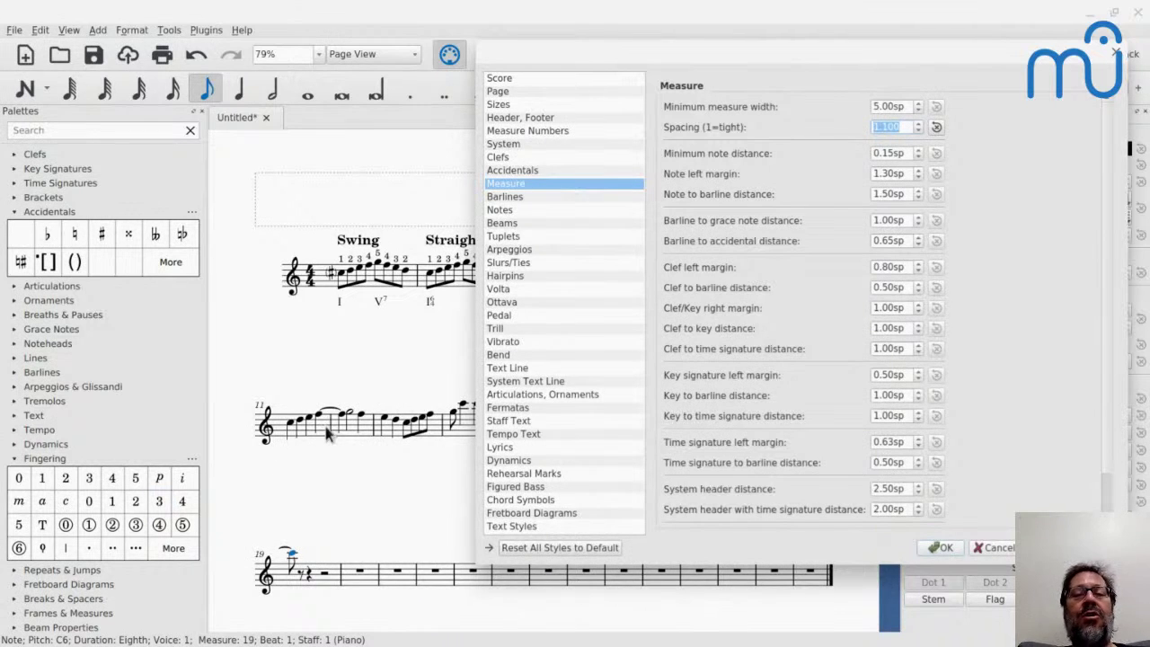
key("Down")
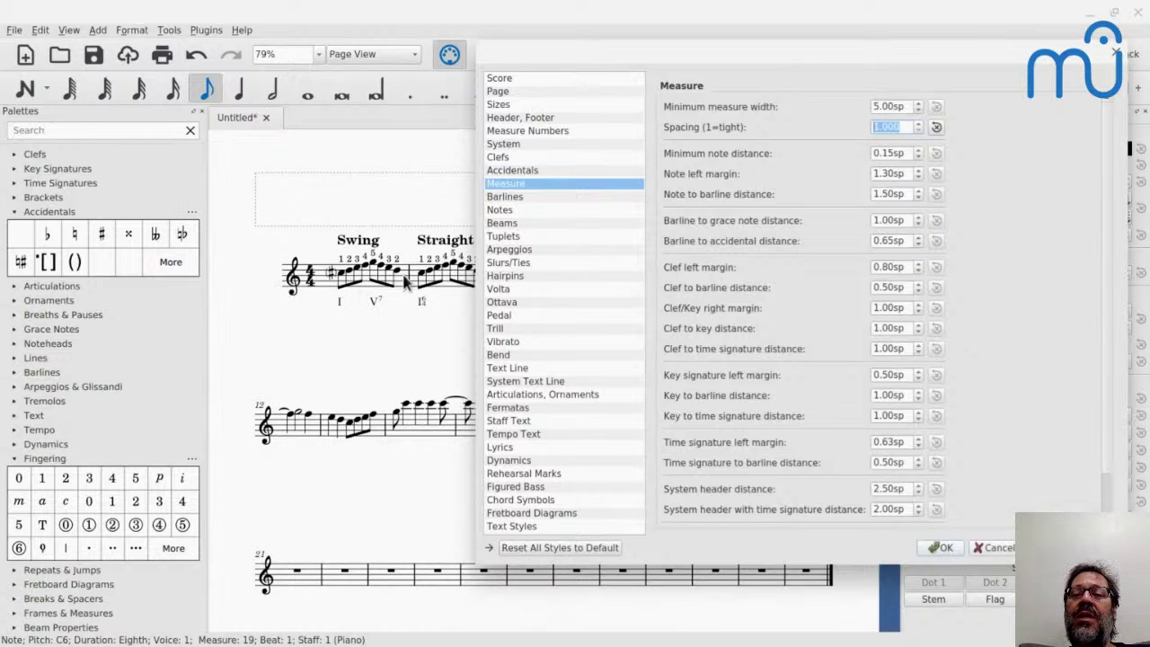
key("Up")
key("Up")
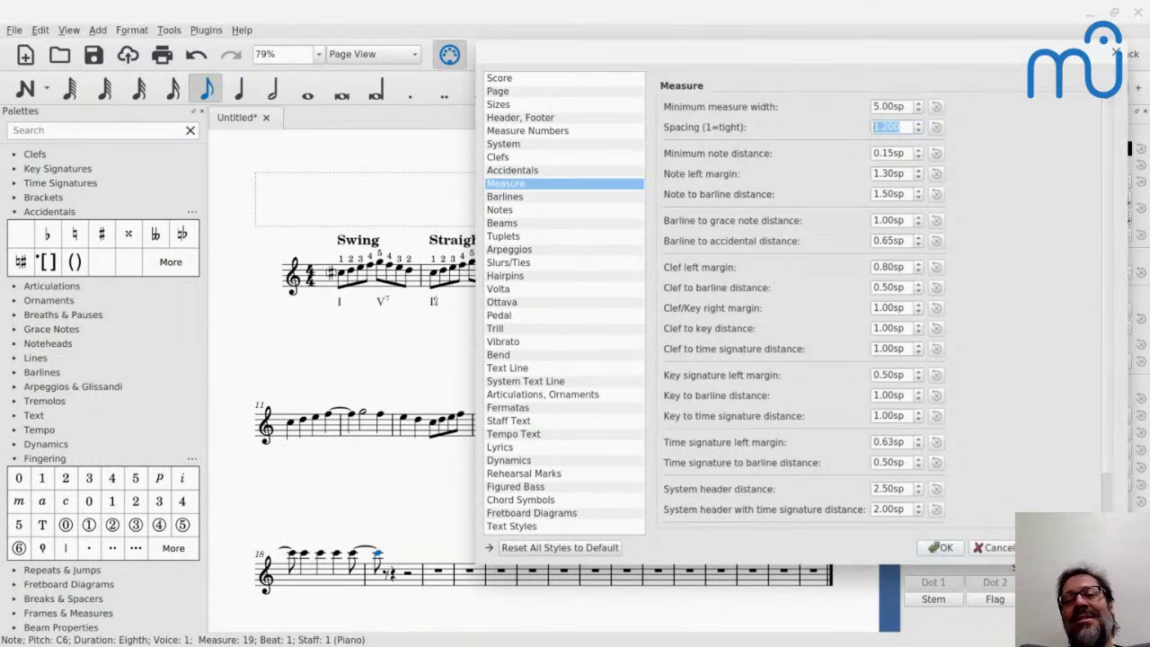
key("Up")
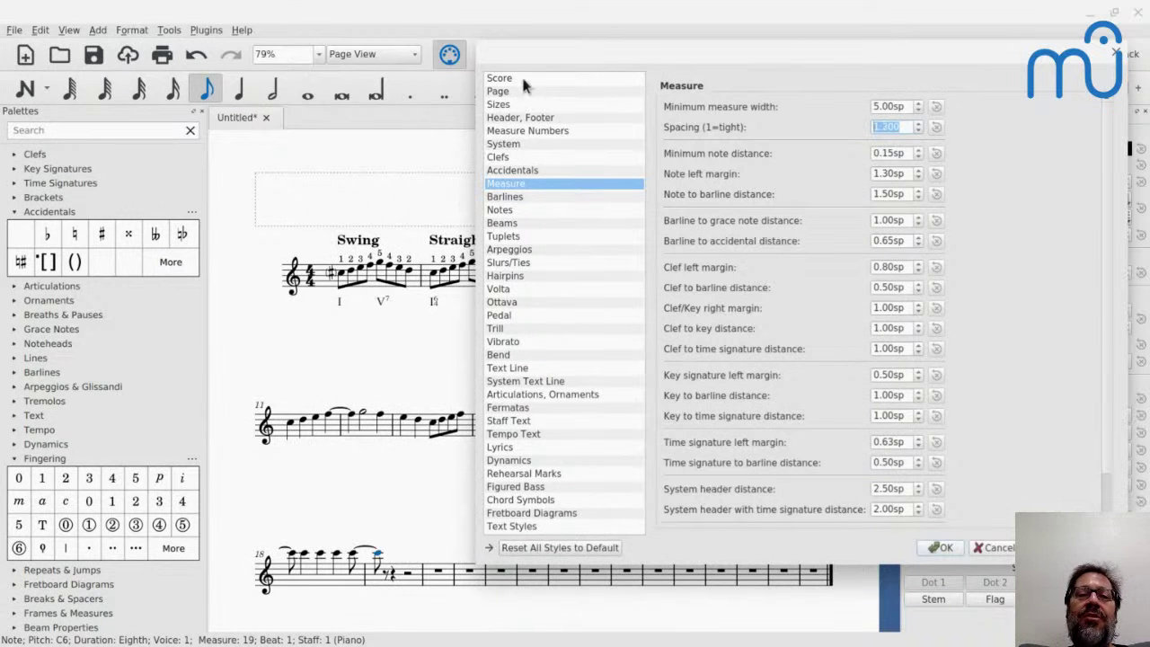
left_click_drag(522, 56, 598, 71)
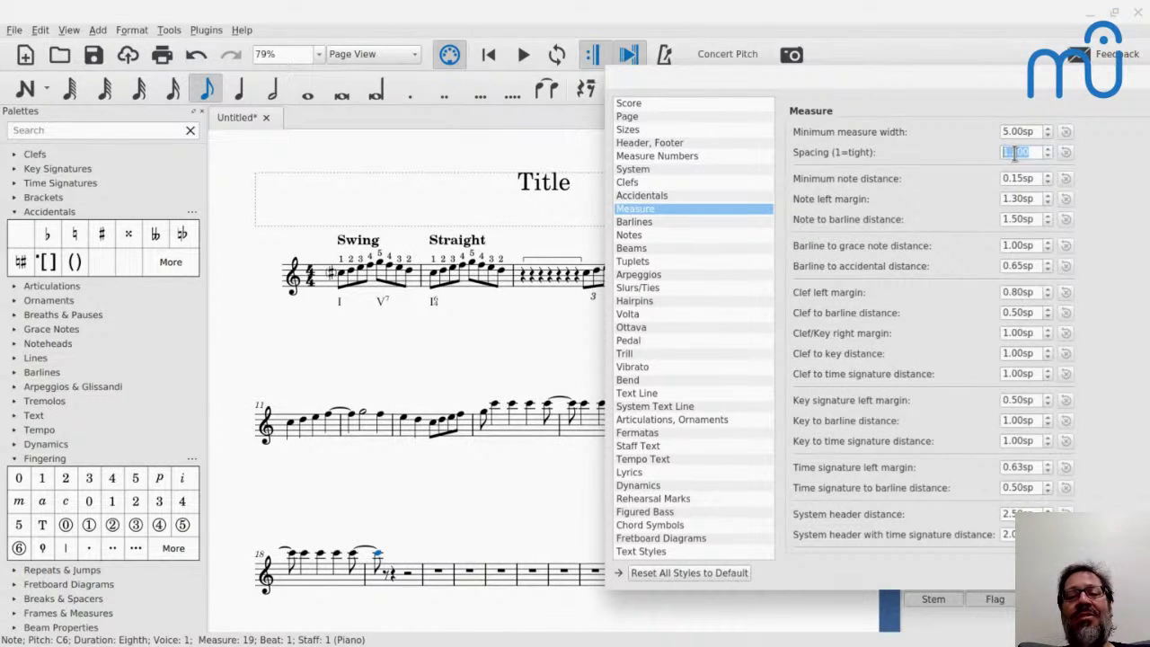
Try larger measure spacing values, raising the spacing stepwise to 1.500
key("Down")
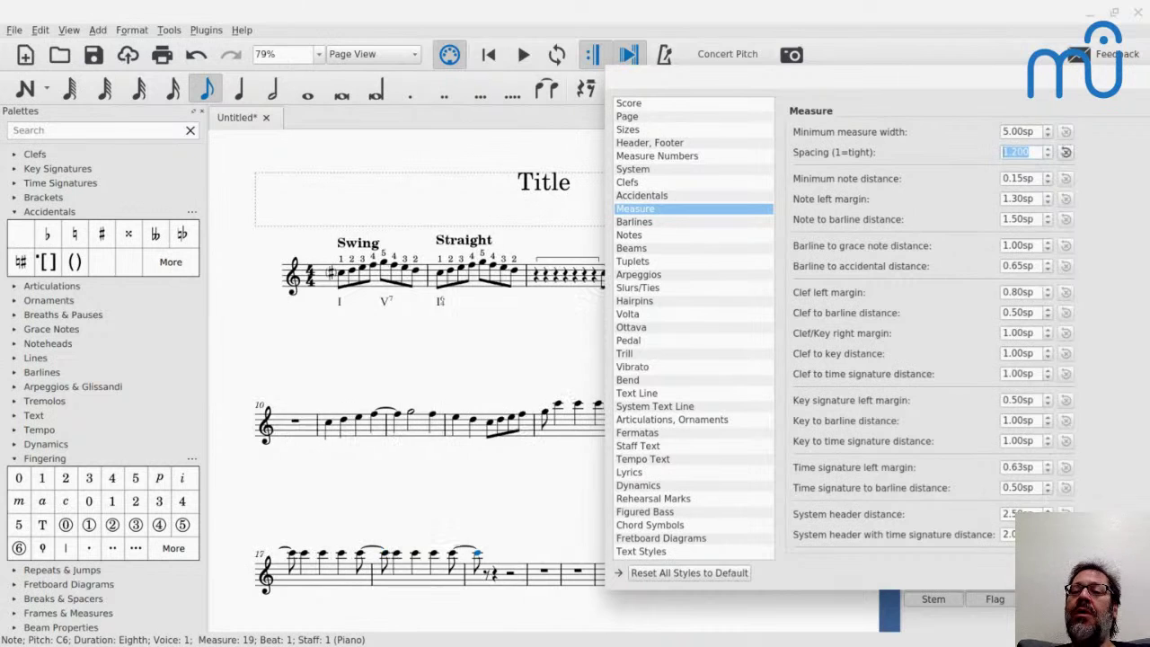
key("Up")
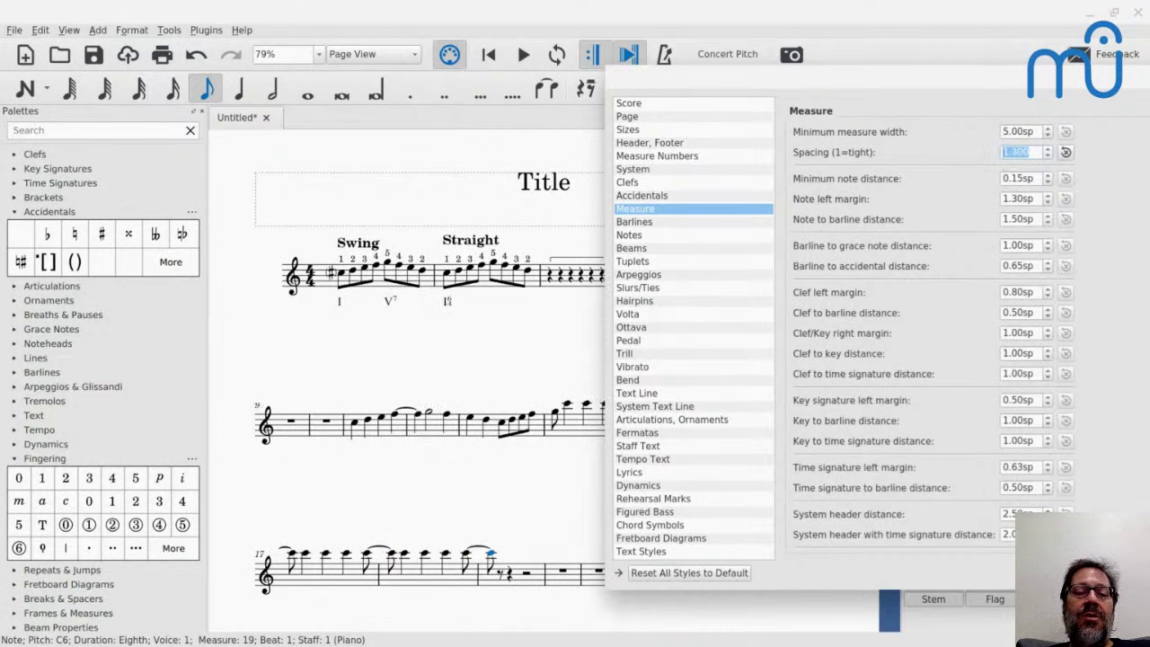
key("Up")
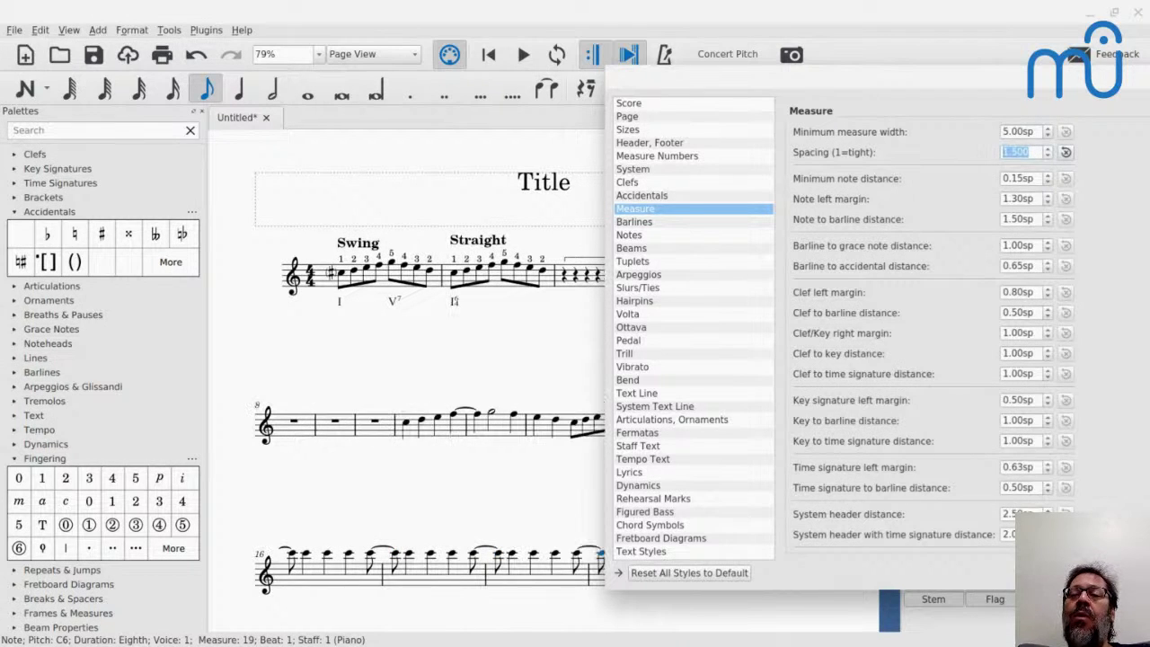
Lower the measure spacing stepwise to 1.000 and accept the style settings
key("Down")
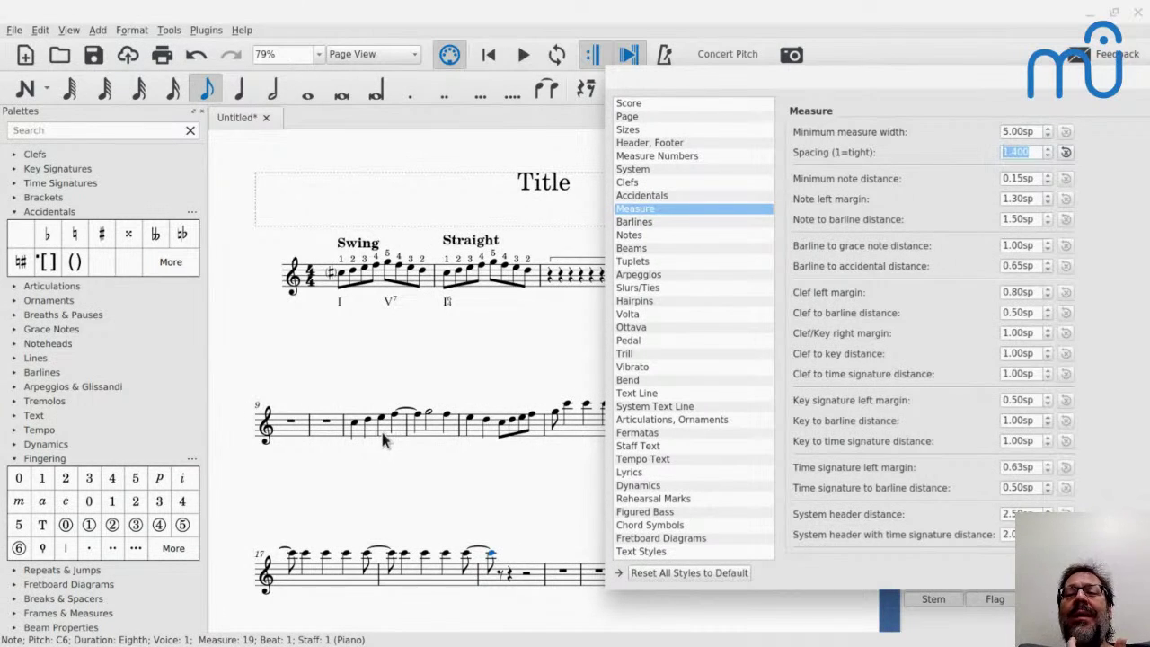
key("Down")
key("Down")
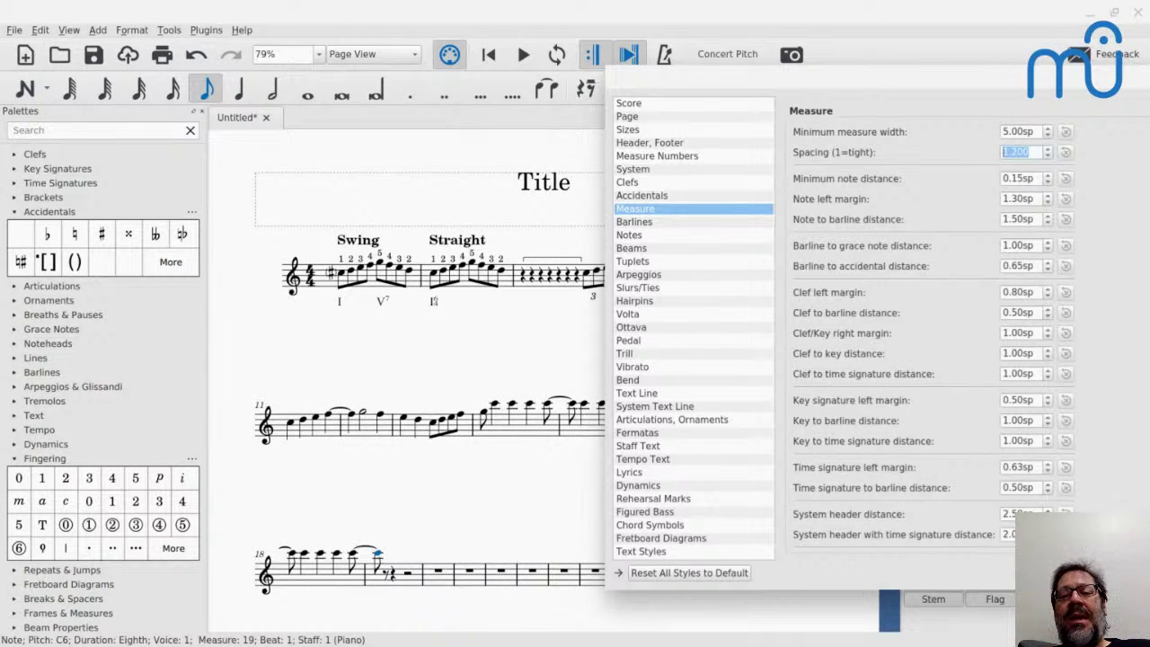
key("Down")
key("Down")
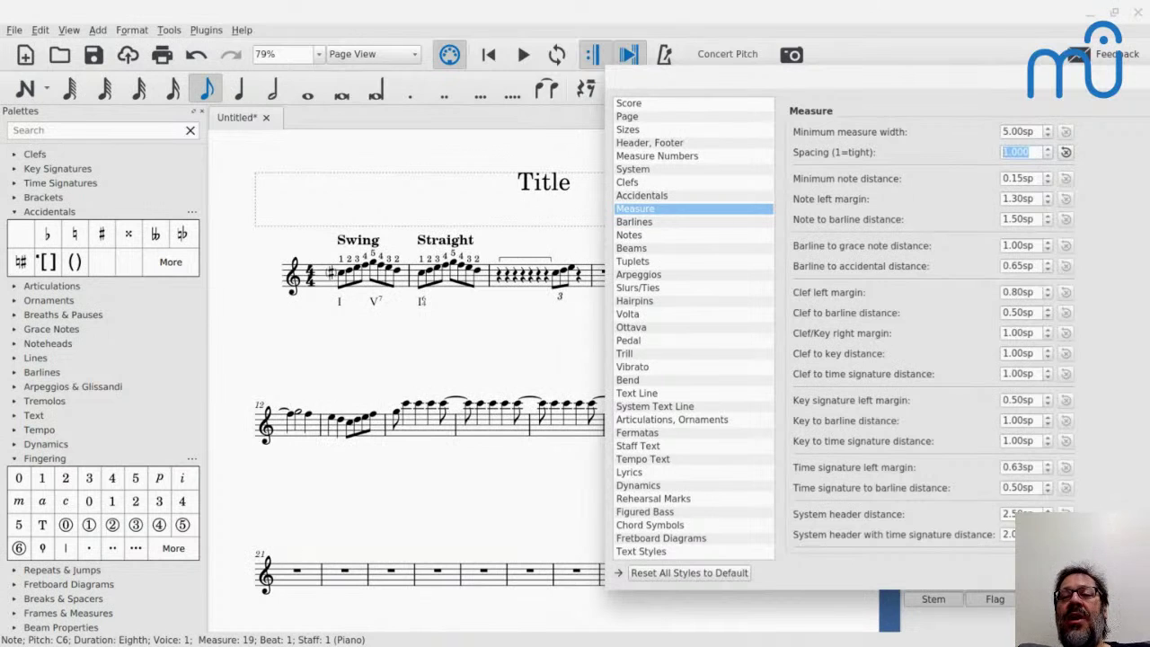
mouse_move(514, 639)
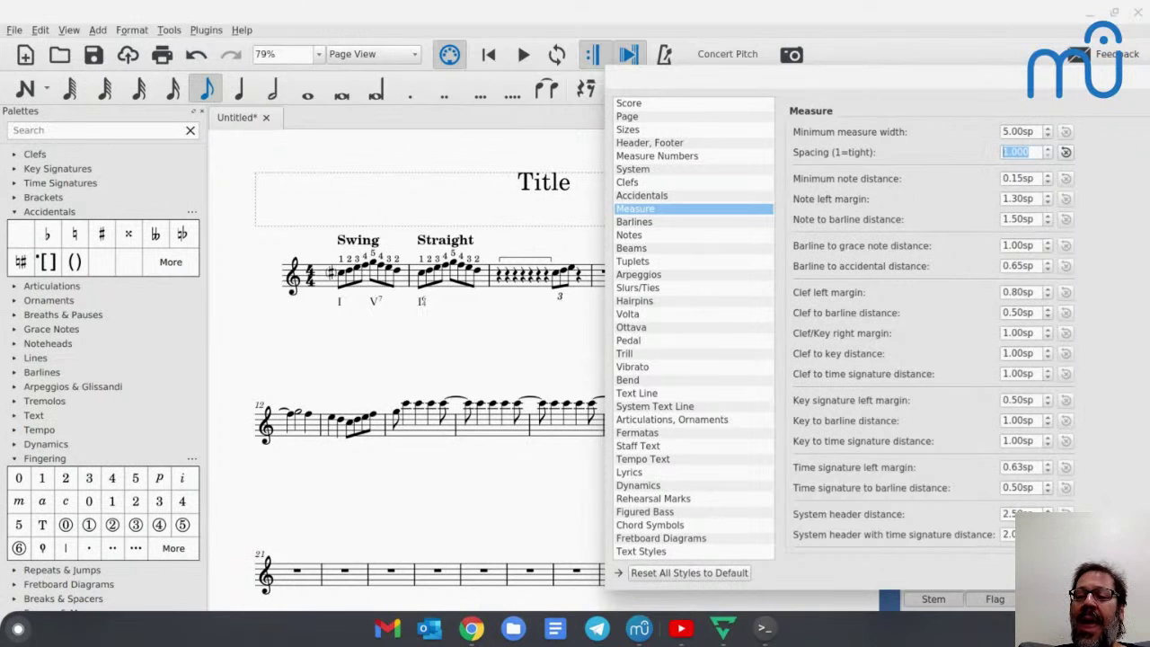
key("Return")
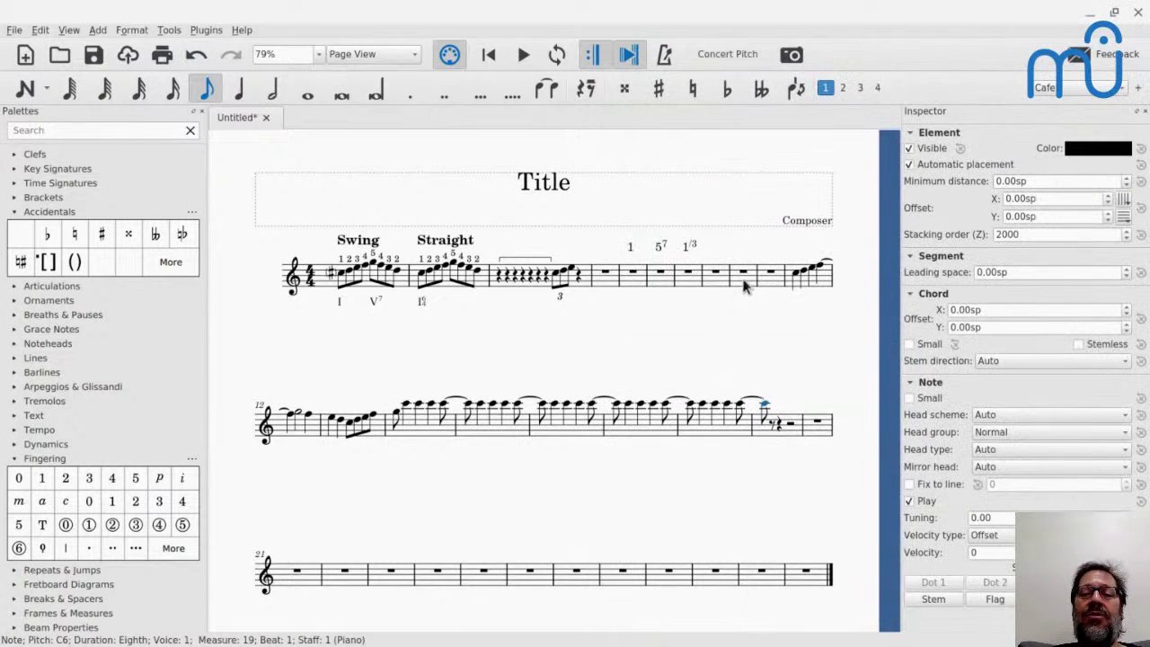
Add system breaks after measures 10 and 15, and delete the one after measure 15
left_click(781, 282)
key("Delete")
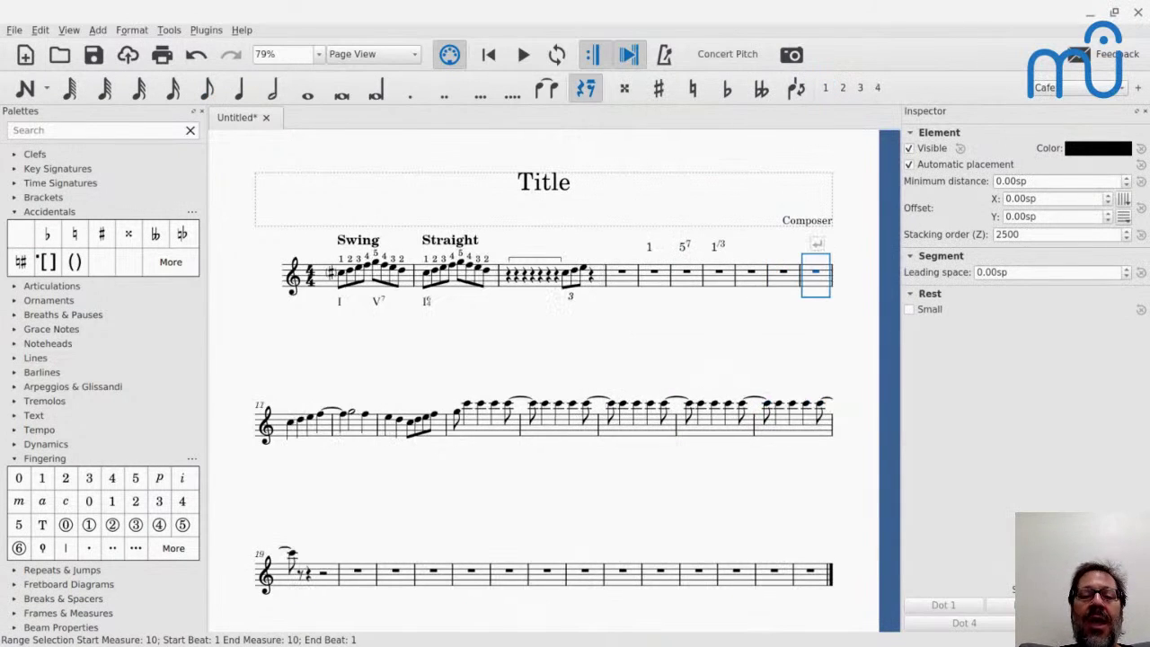
left_click(577, 428)
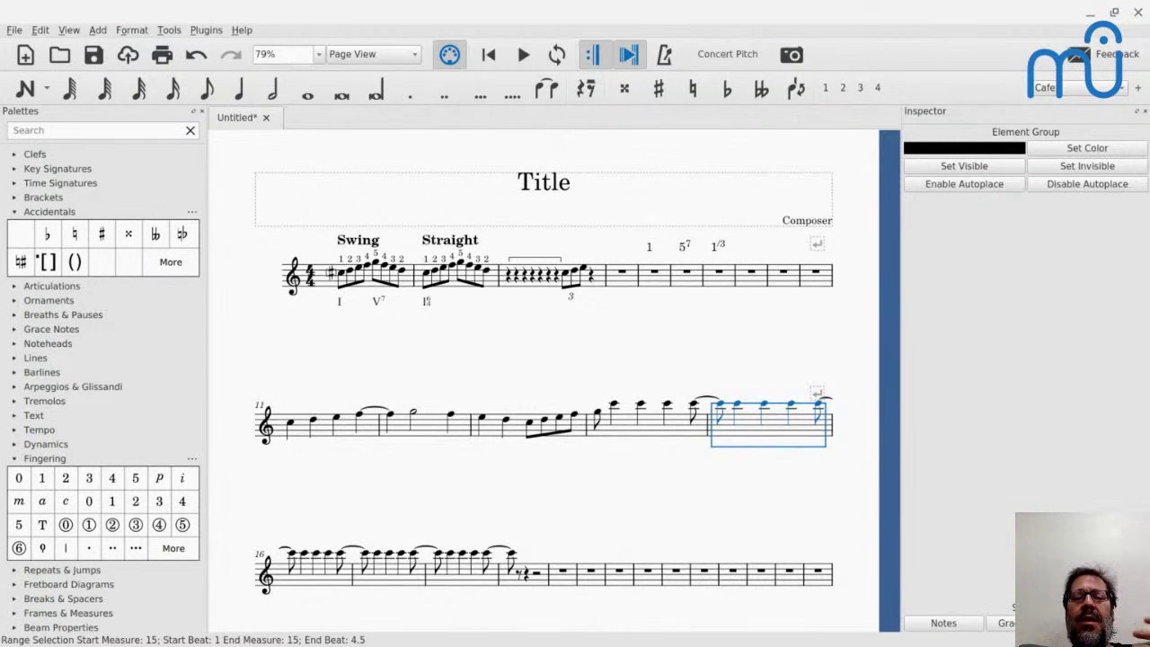
left_click(816, 394)
key("Delete")
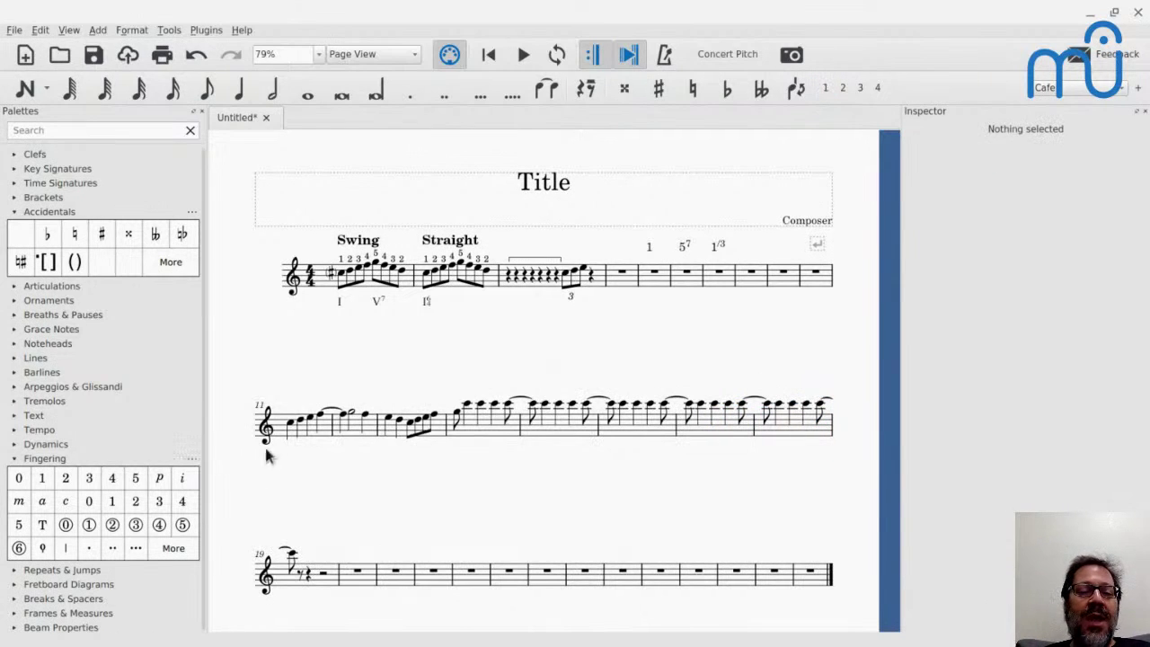
Select measures 11 to 18 and reset the score's measure spacing style to its default of 1.200
left_click(315, 436)
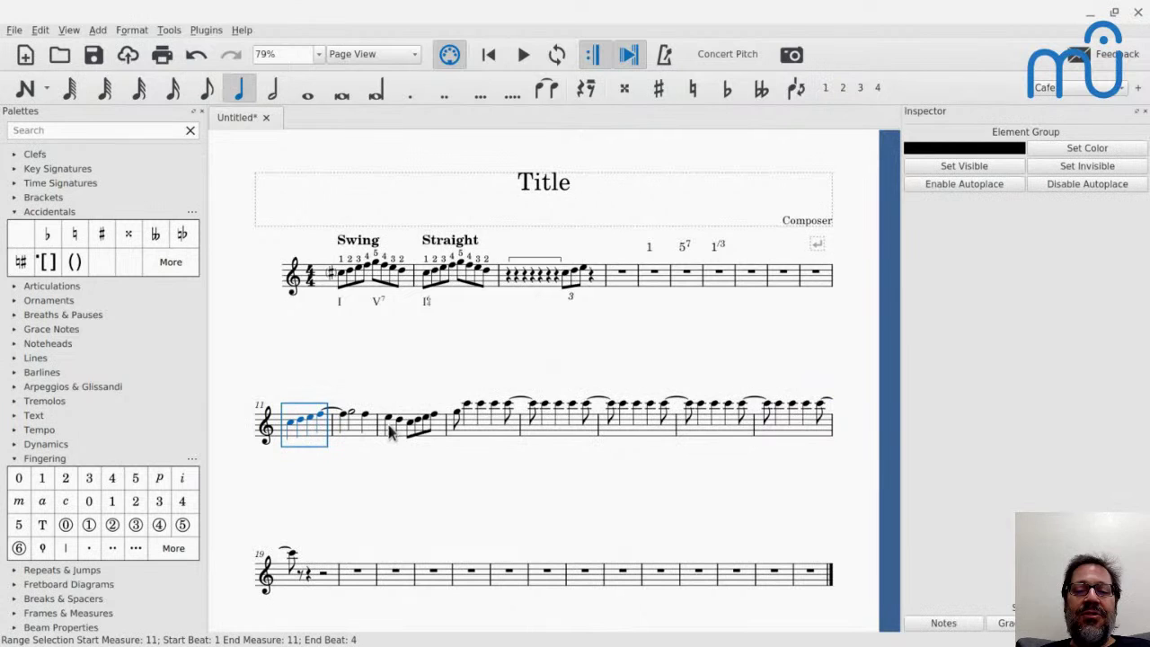
left_click(803, 437, "shift")
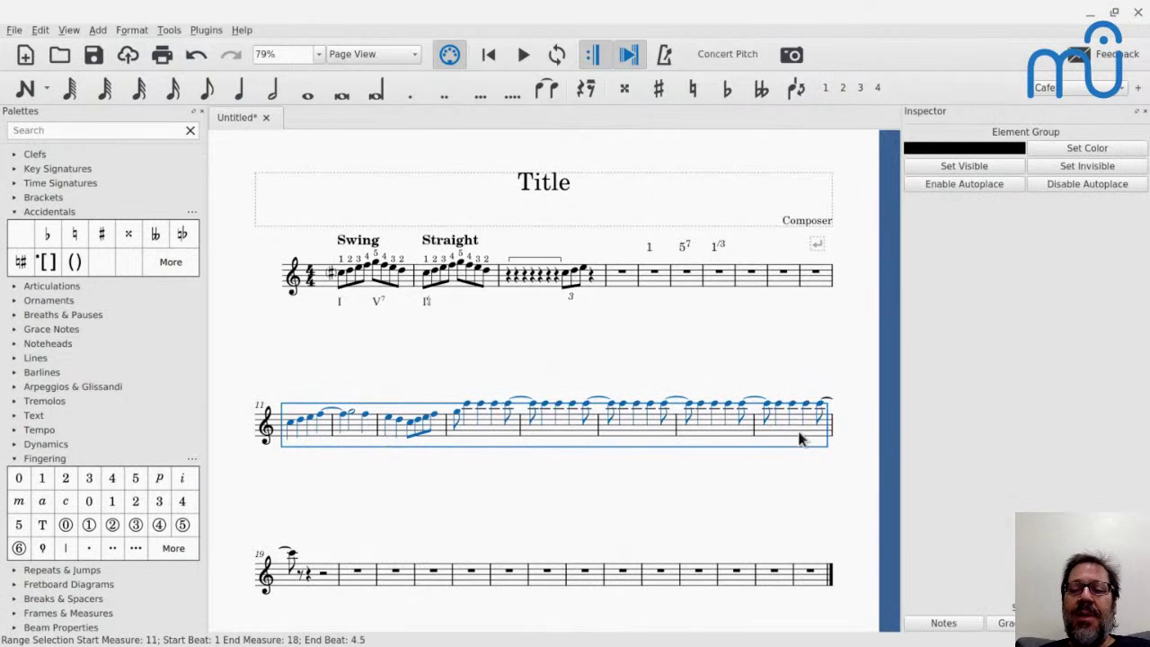
left_click(125, 30)
left_click(141, 49)
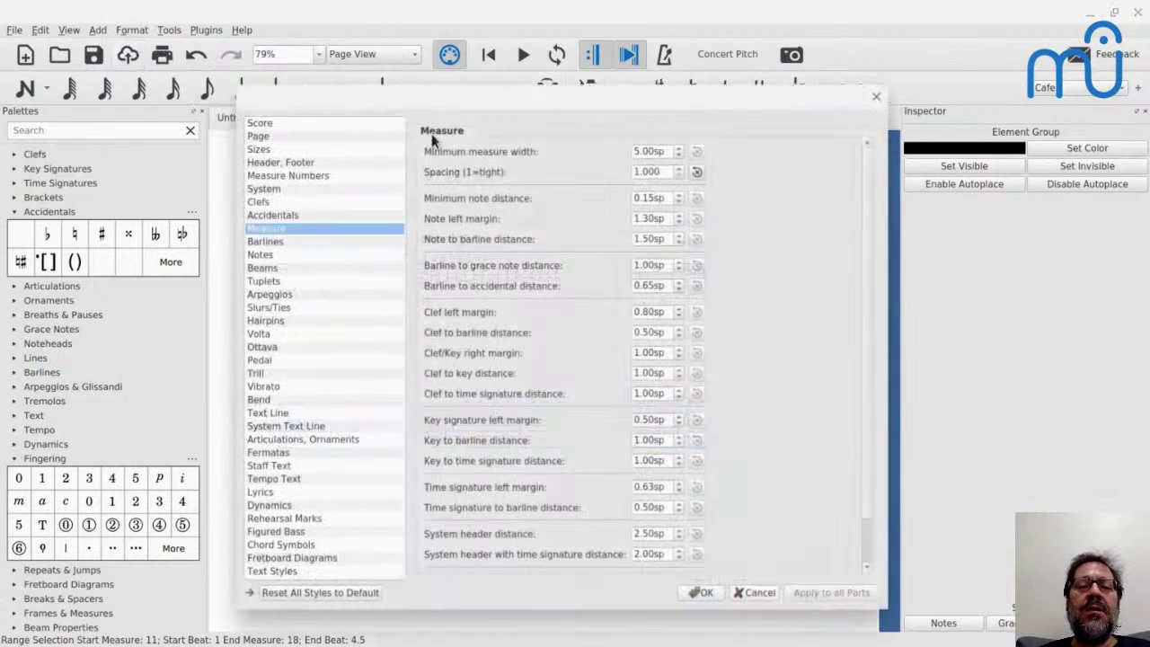
left_click(696, 172)
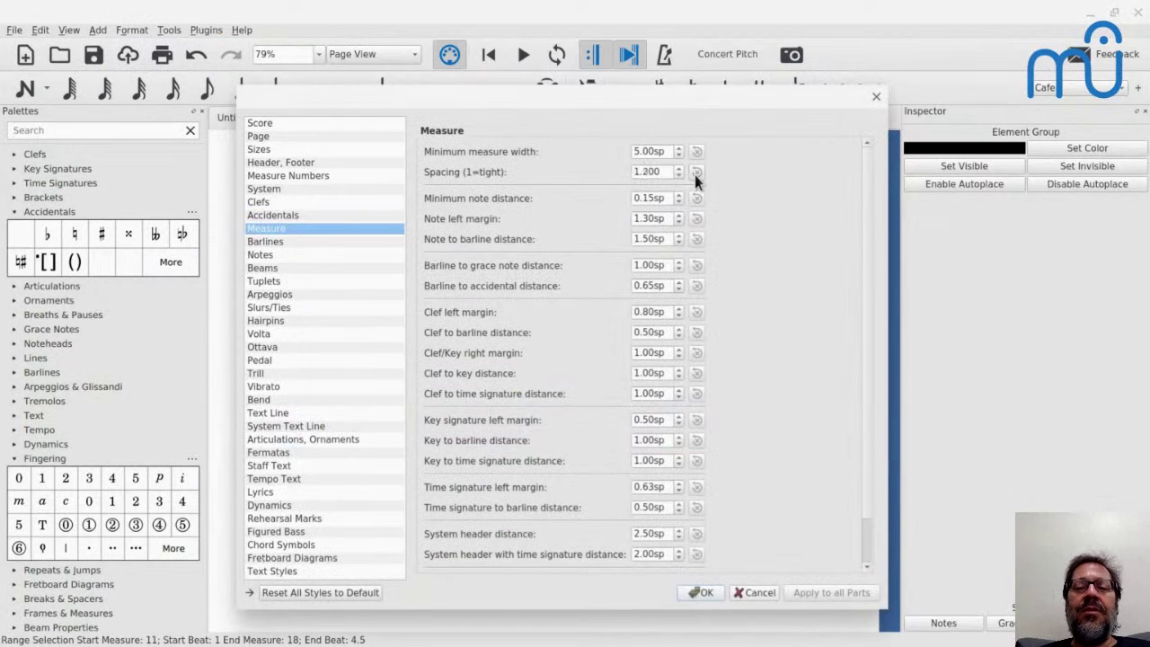
left_click(701, 592)
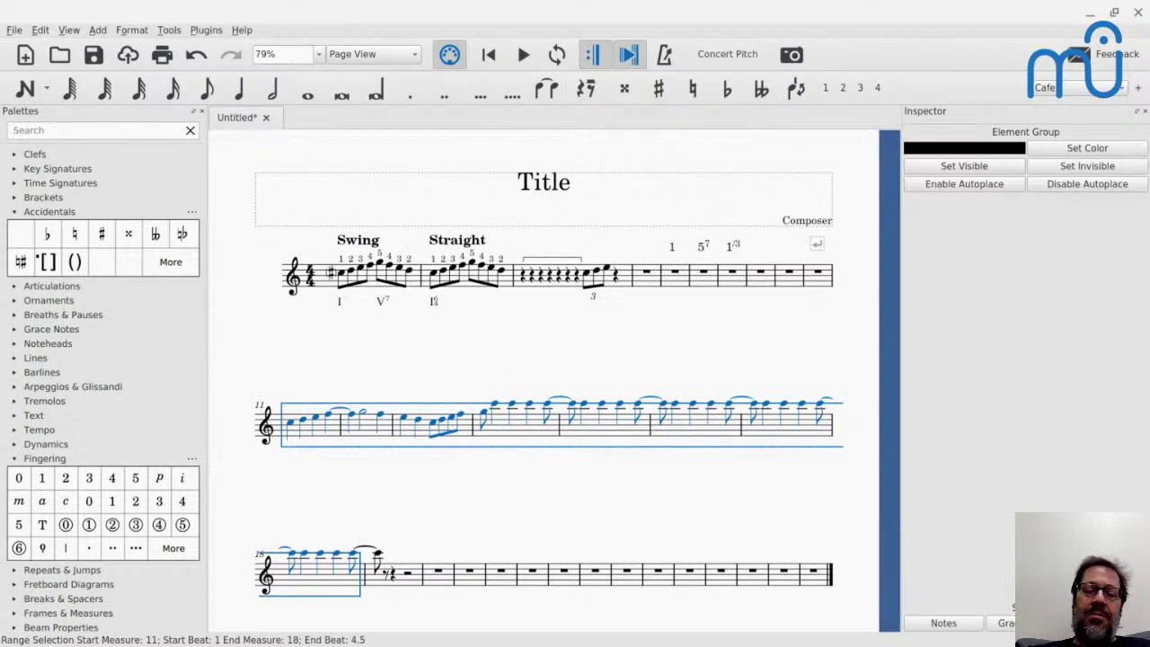
Reduce the layout stretch of the selected measures 11 to 18 slightly, and increase it stepwise to 1.70
key("braceleft")
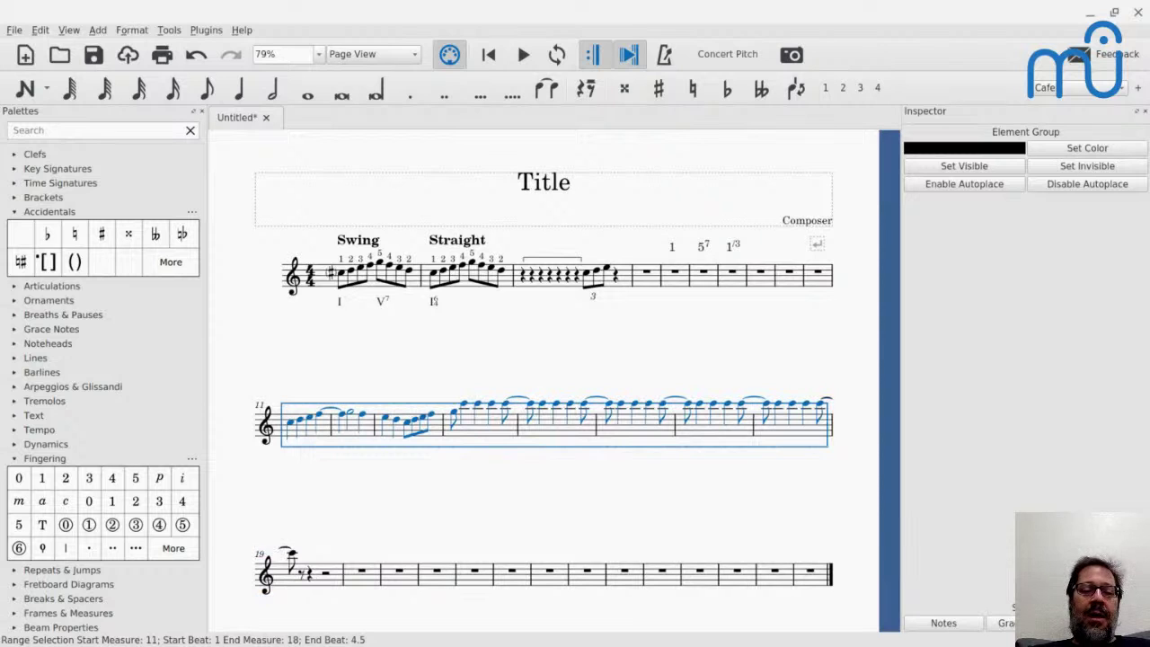
key("braceleft")
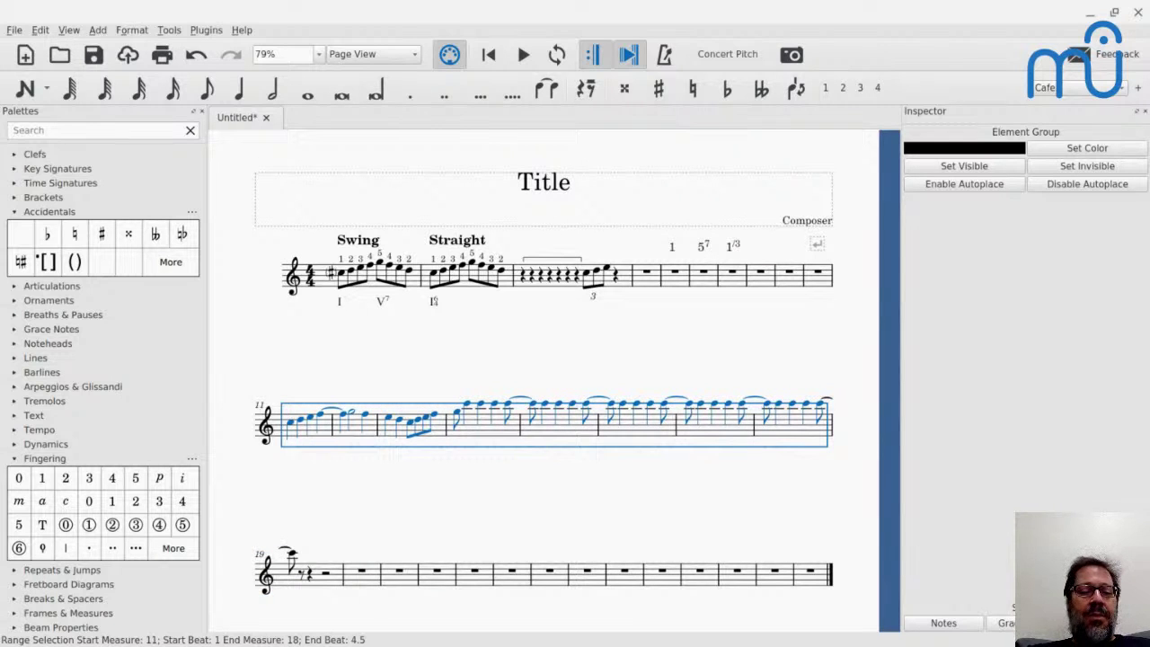
key("braceright")
key("braceright")
key("braceright")
key("braceright")
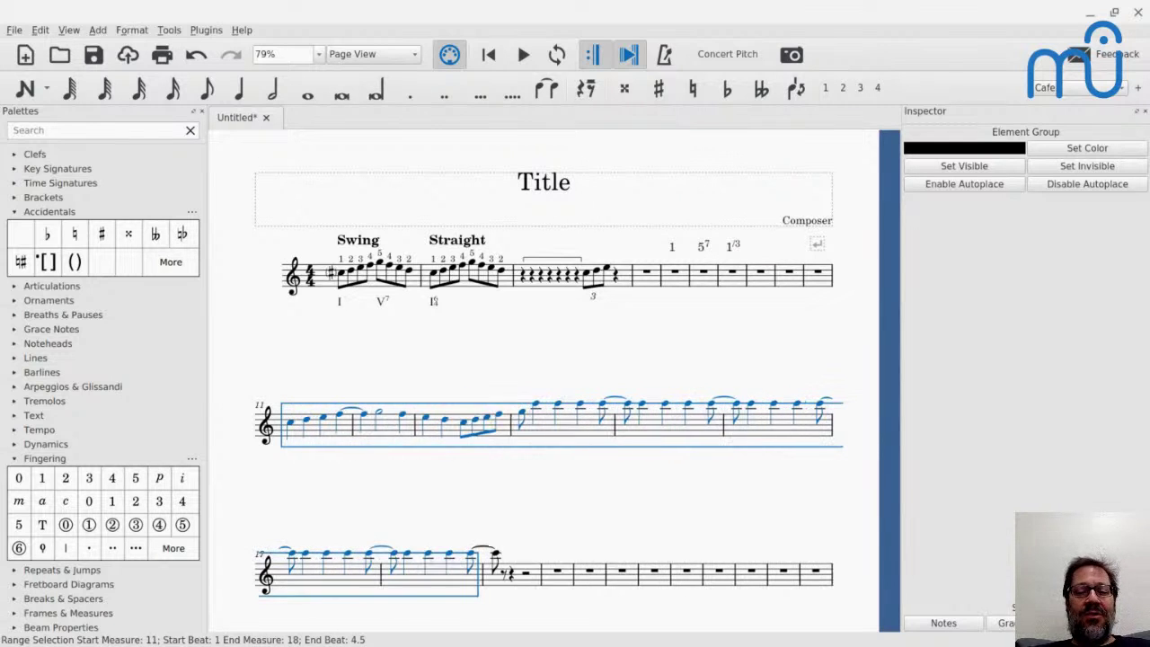
key("braceright")
key("braceright")
key("braceright")
key("braceright")
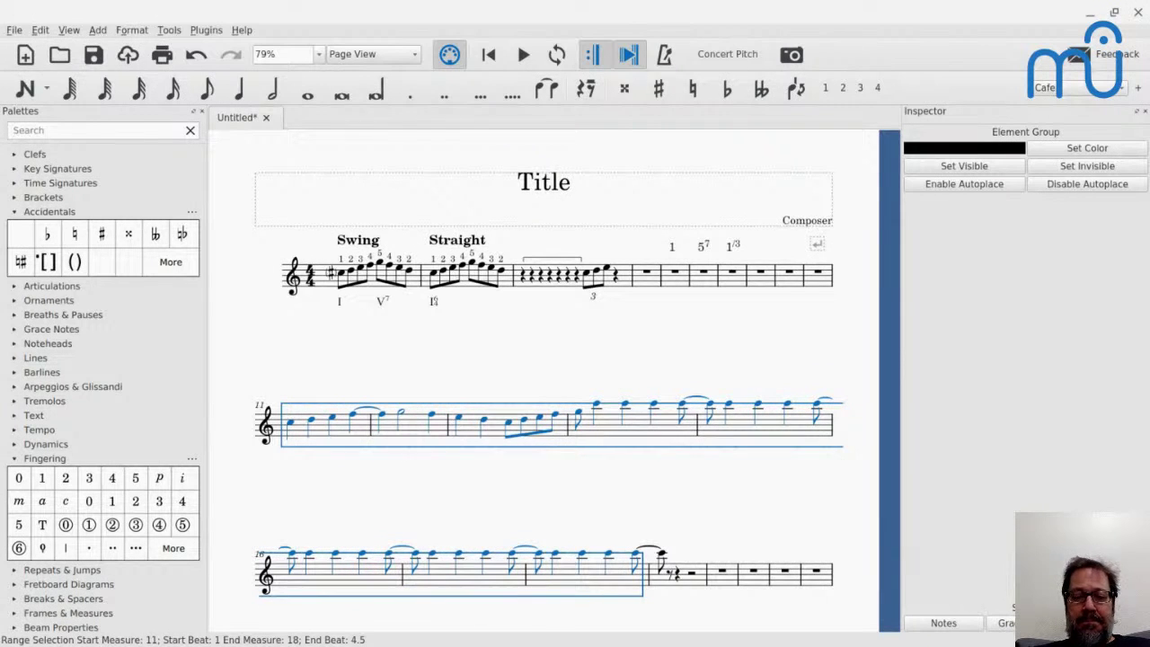
key("braceright")
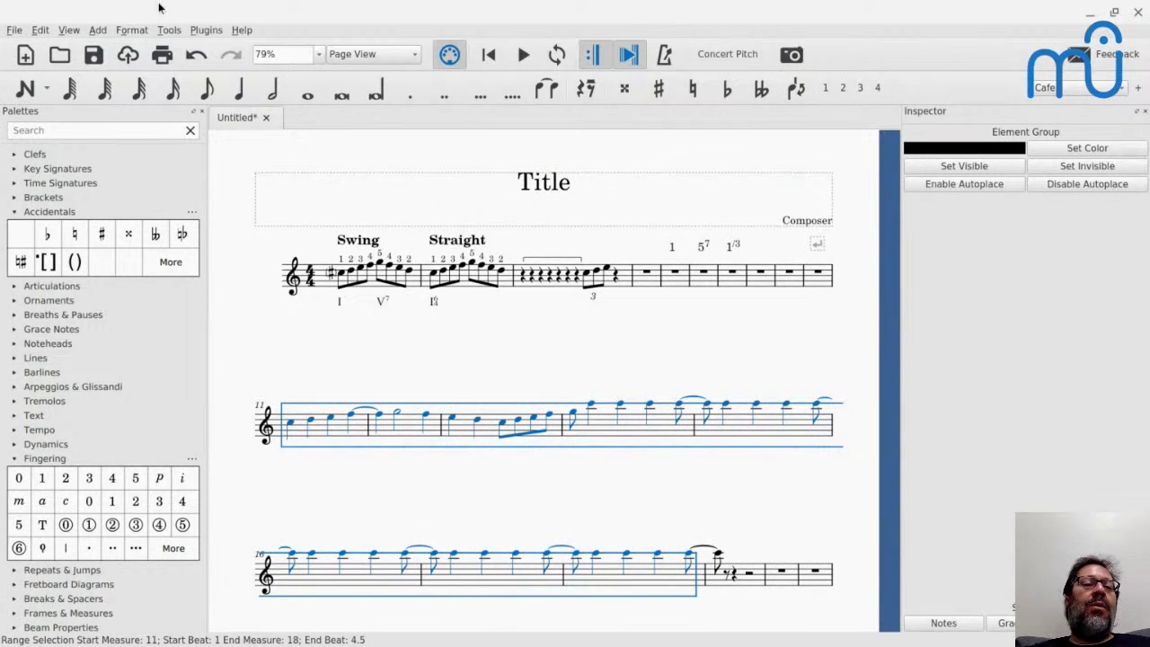
Look at the stretch command among the formatting options and at the layout stretch in measure 12's properties, closing them without changes
left_click(142, 30)
mouse_move(156, 94)
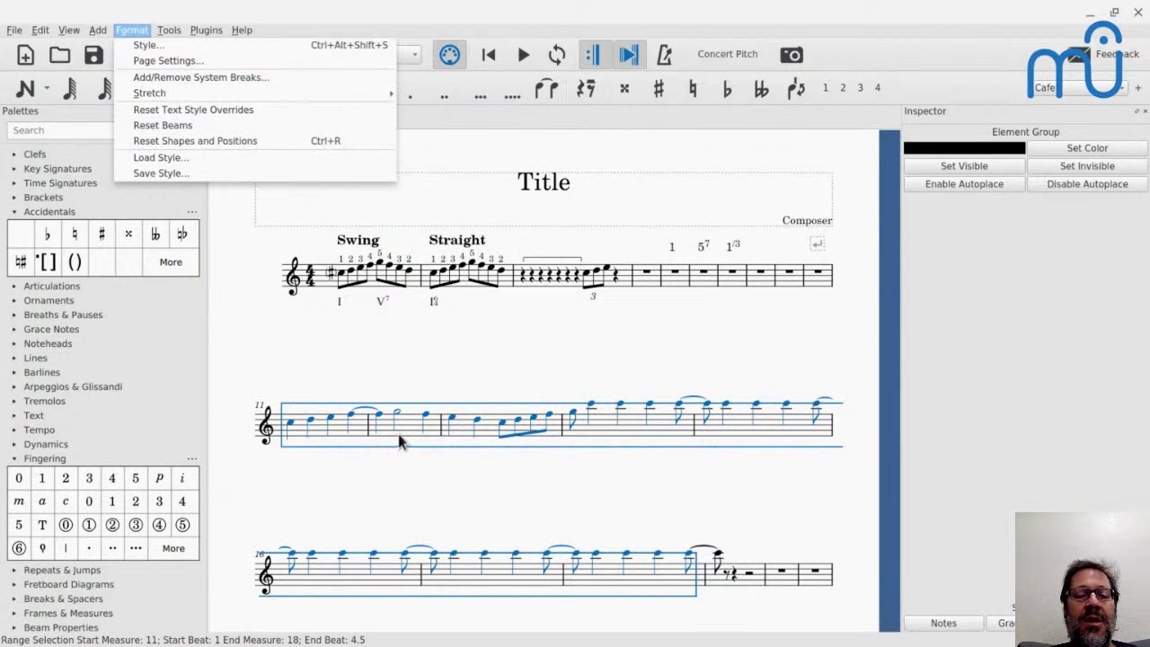
key("Escape")
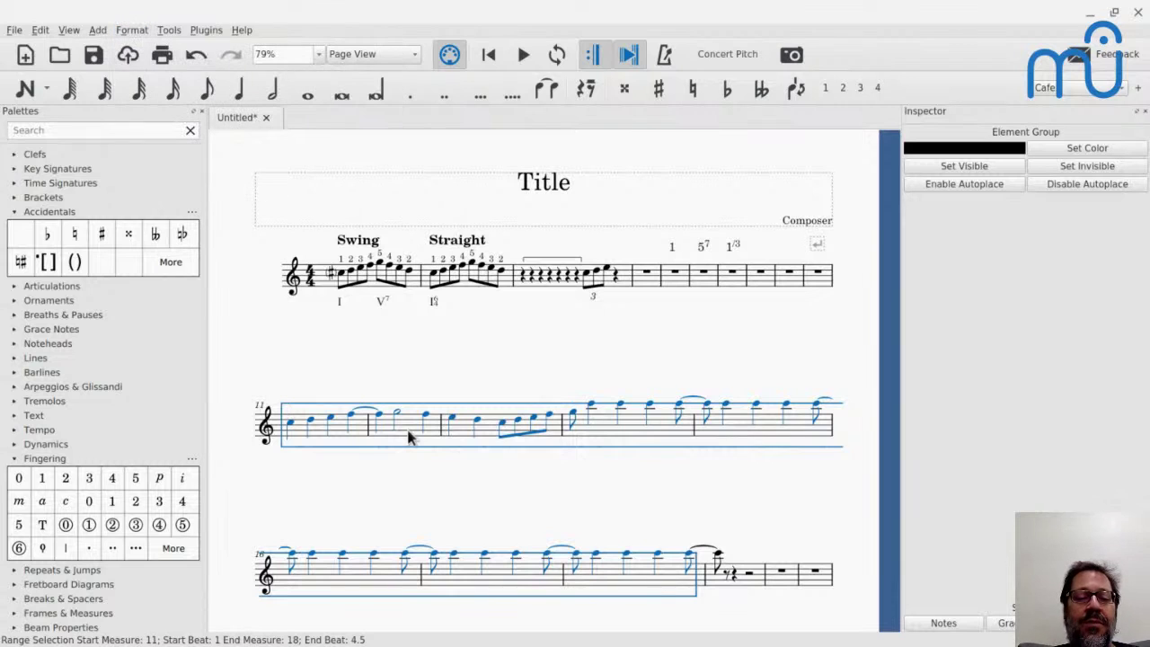
right_click(408, 438)
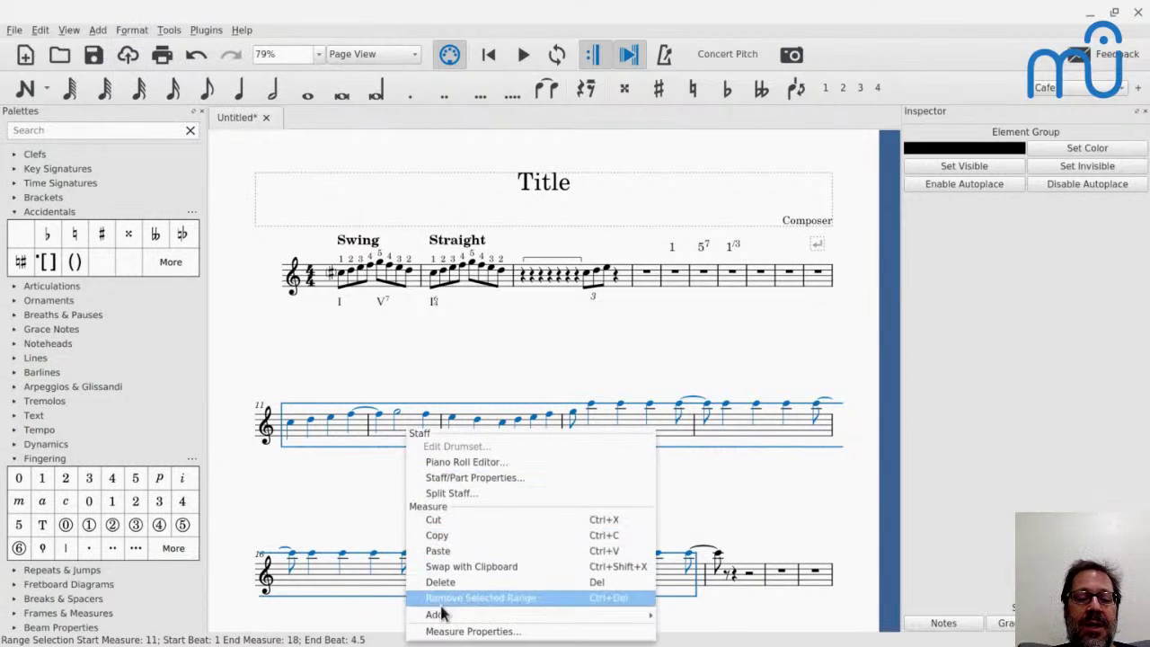
left_click(443, 632)
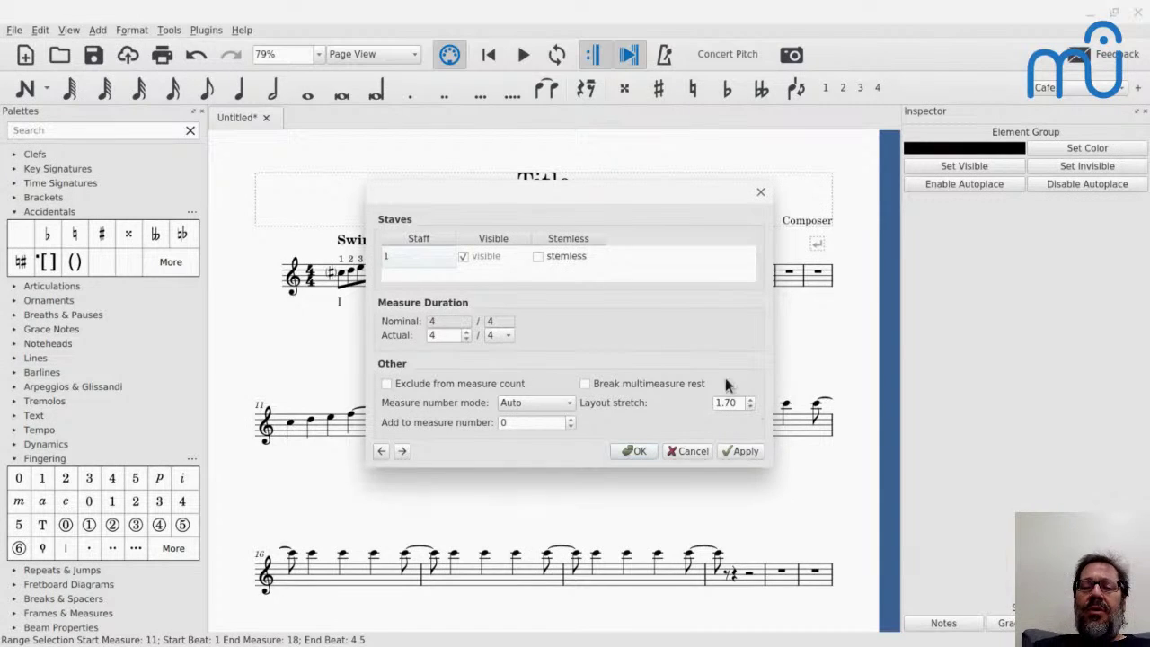
left_click(690, 452)
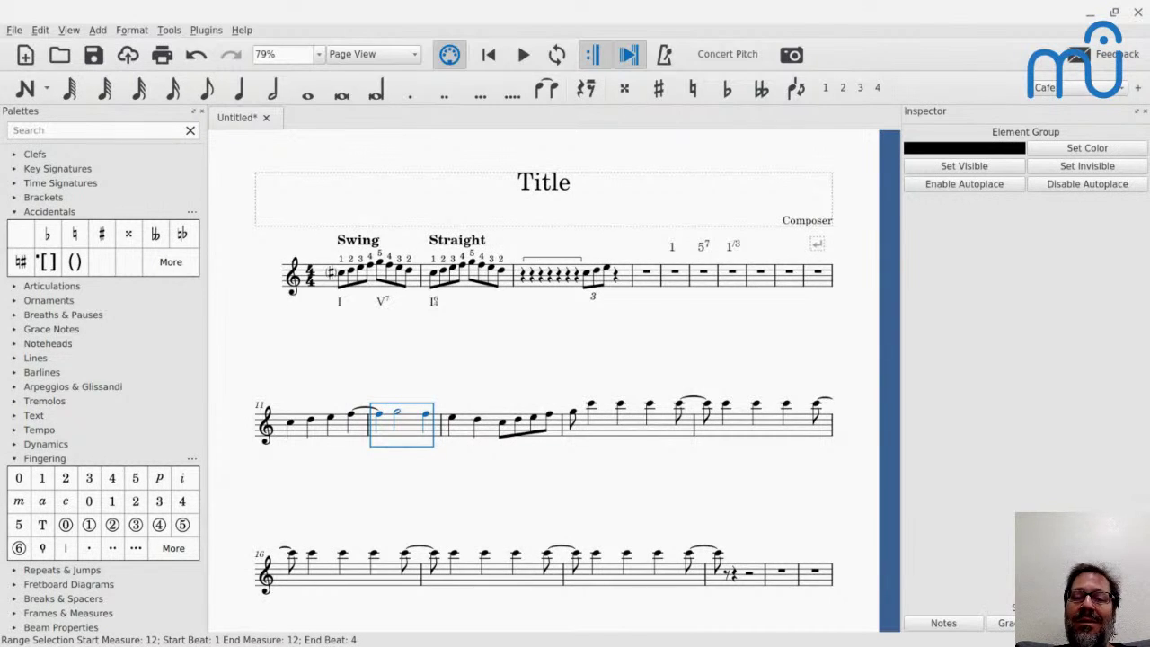
Add a large number of Flute instruments from the common woodwinds to the piano score
key("i")
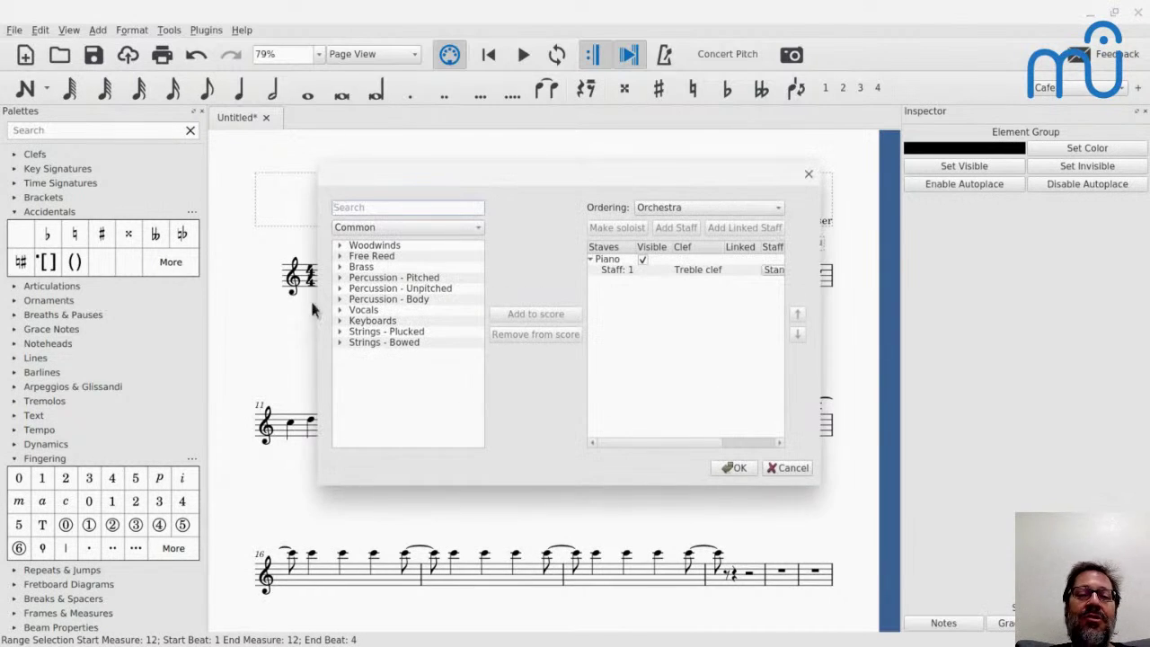
left_click(341, 246)
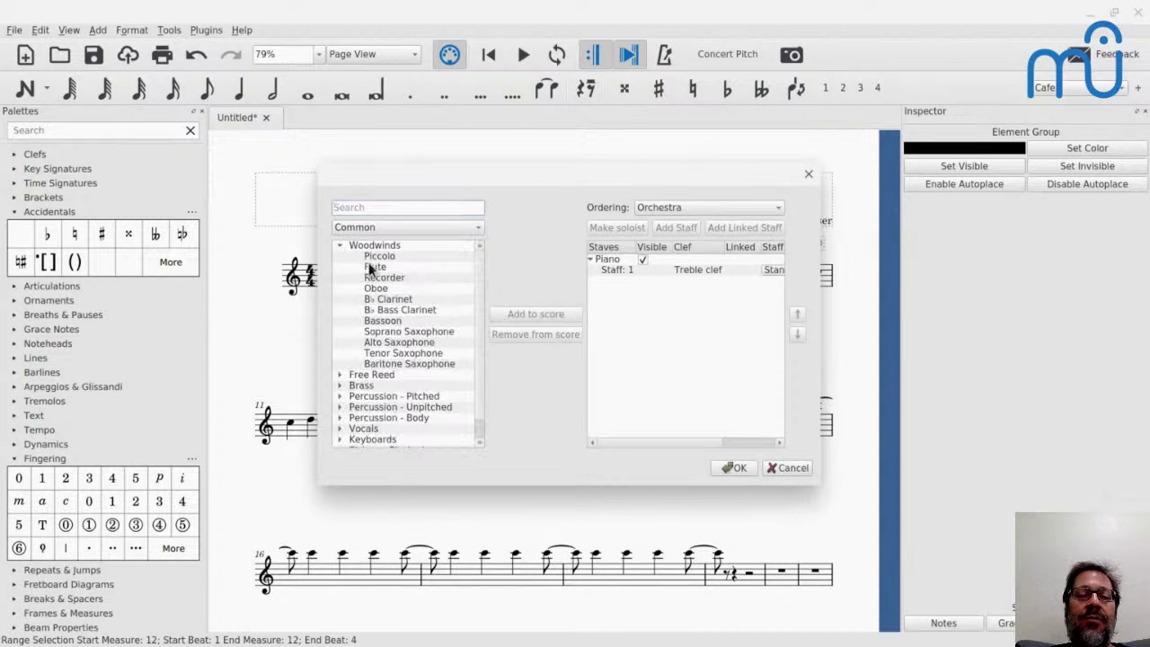
left_click(373, 267)
key("Return")
key("Return")
key("Return")
key("Return")
key("Return")
key("Return")
key("Return")
key("Return")
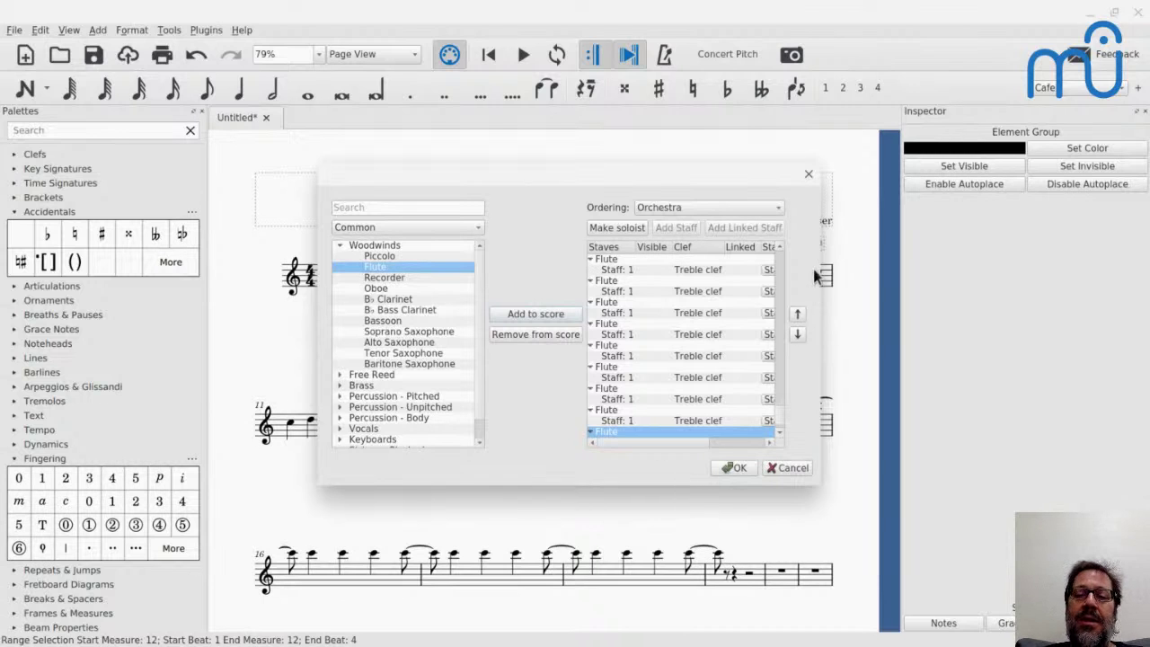
left_click_drag(782, 424, 779, 275)
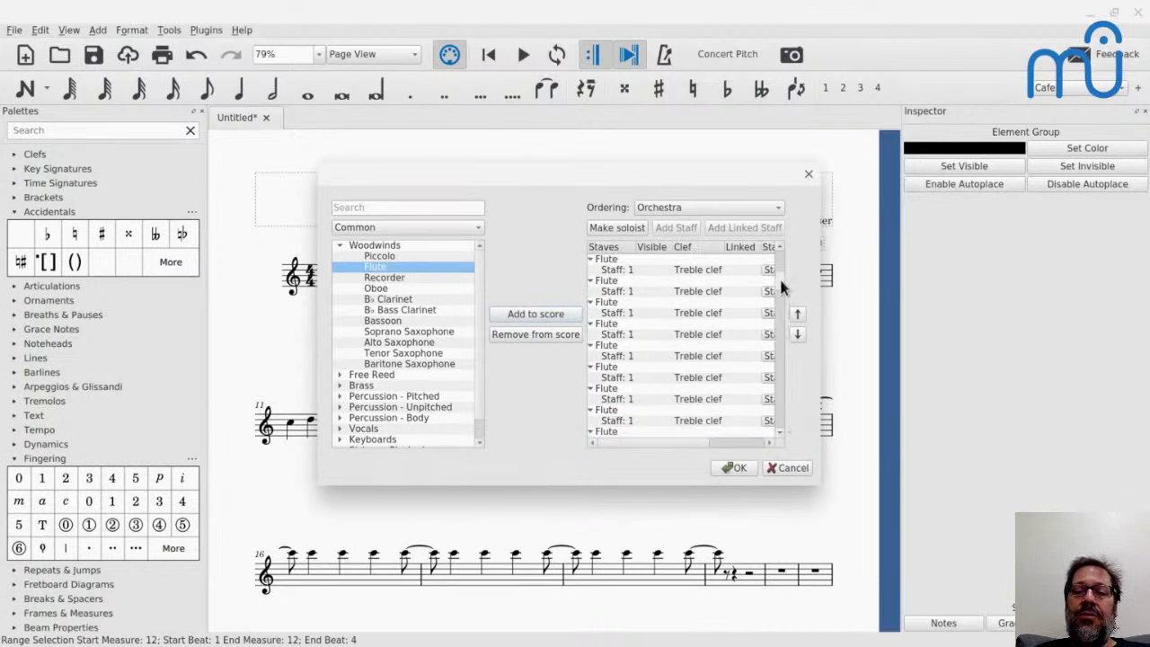
left_click(734, 469)
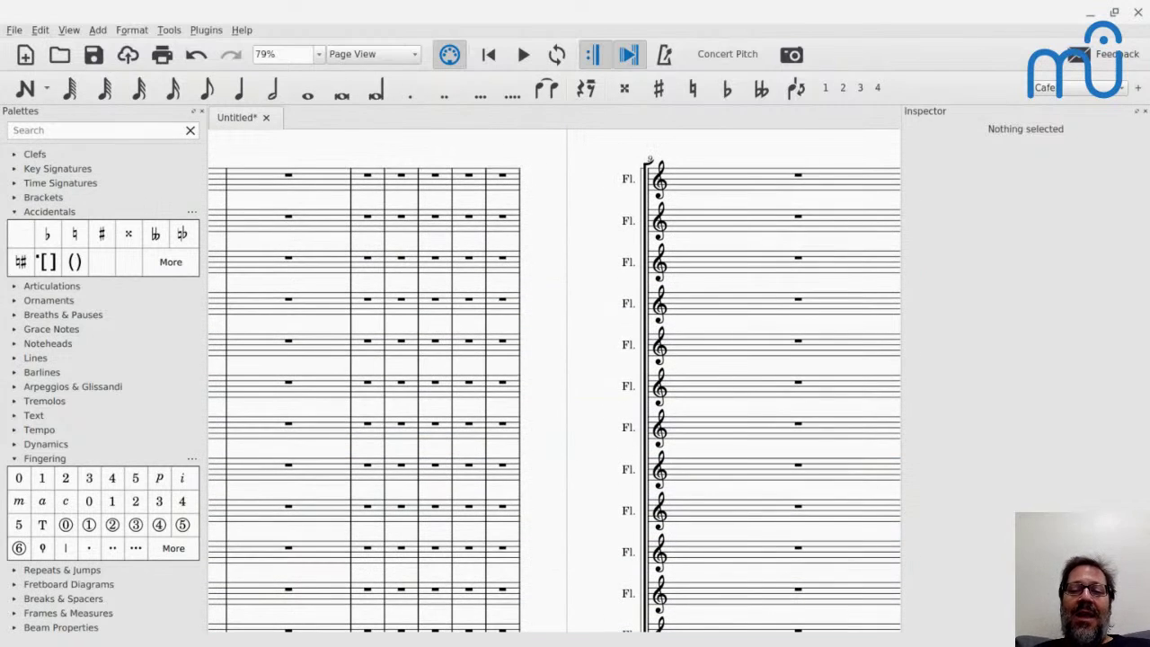
Set the page settings to a staff space of 0.350 mm and the Legal page size
right_click(578, 226)
left_click(605, 253)
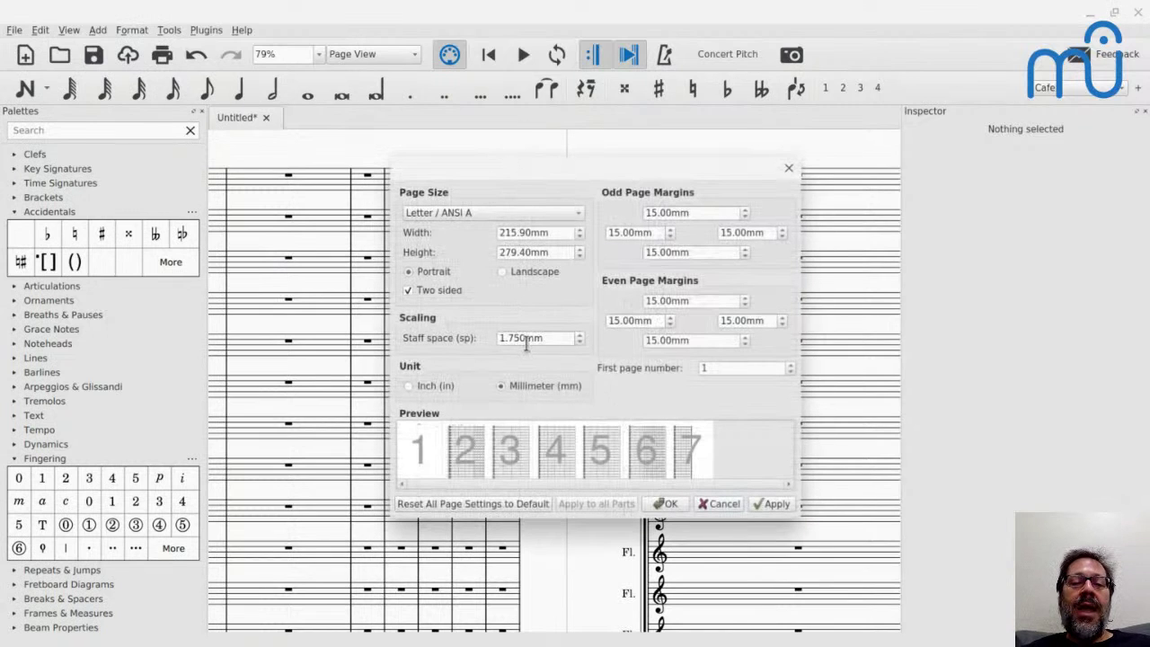
scroll(527, 347, "down", 6)
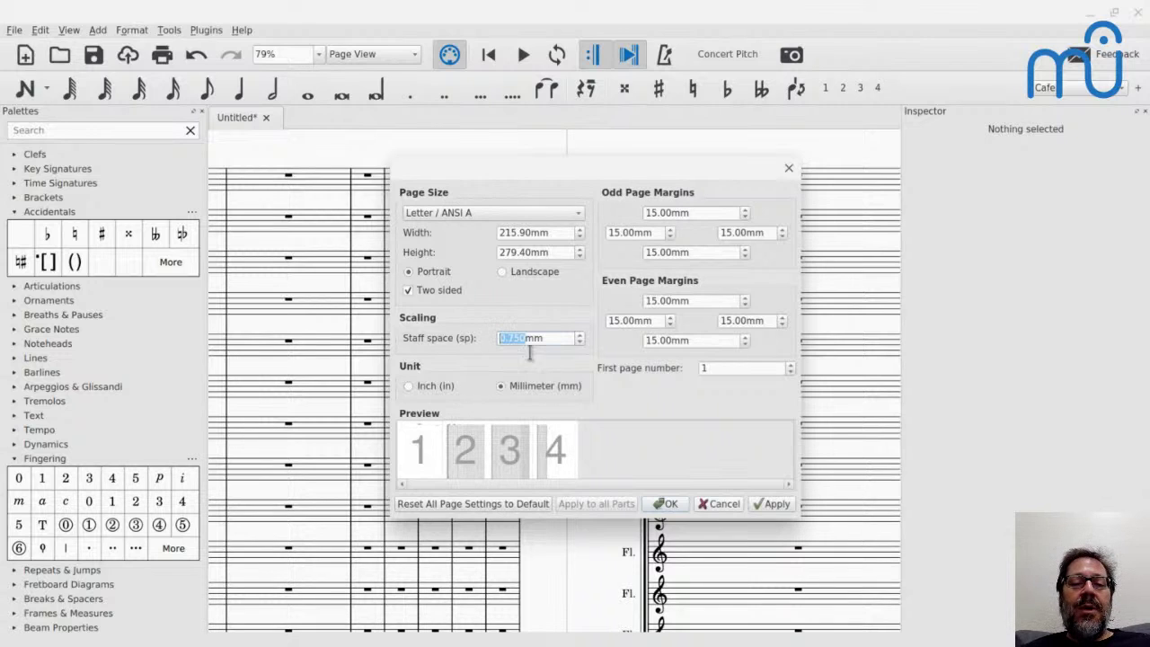
scroll(536, 348, "down", 6)
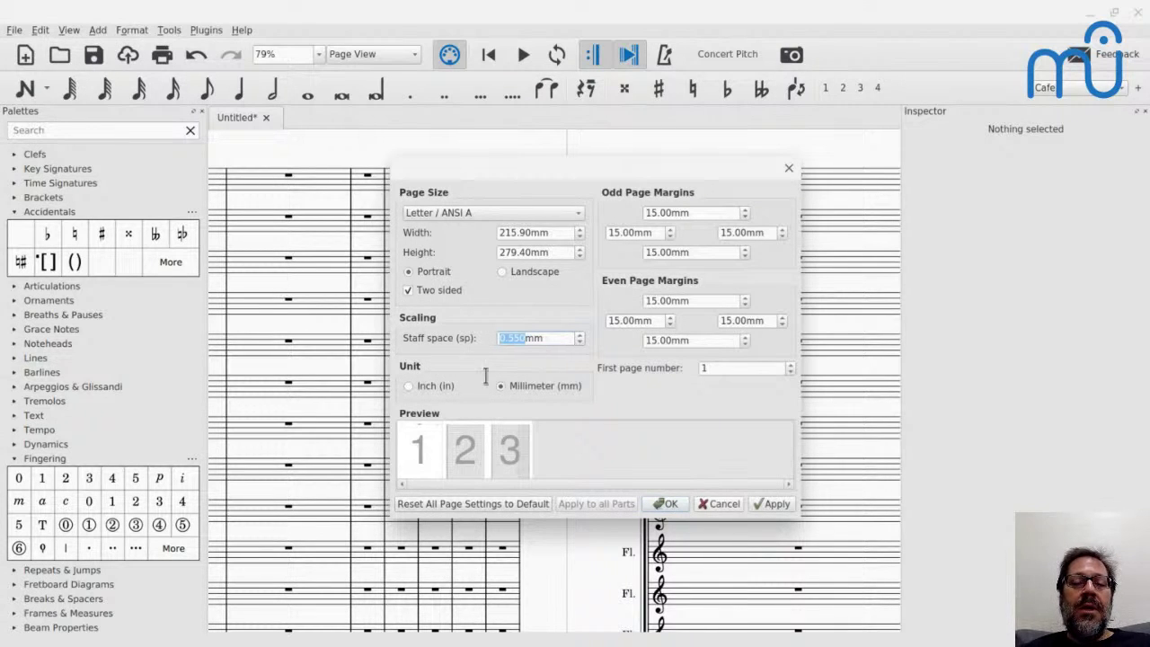
left_click(578, 216)
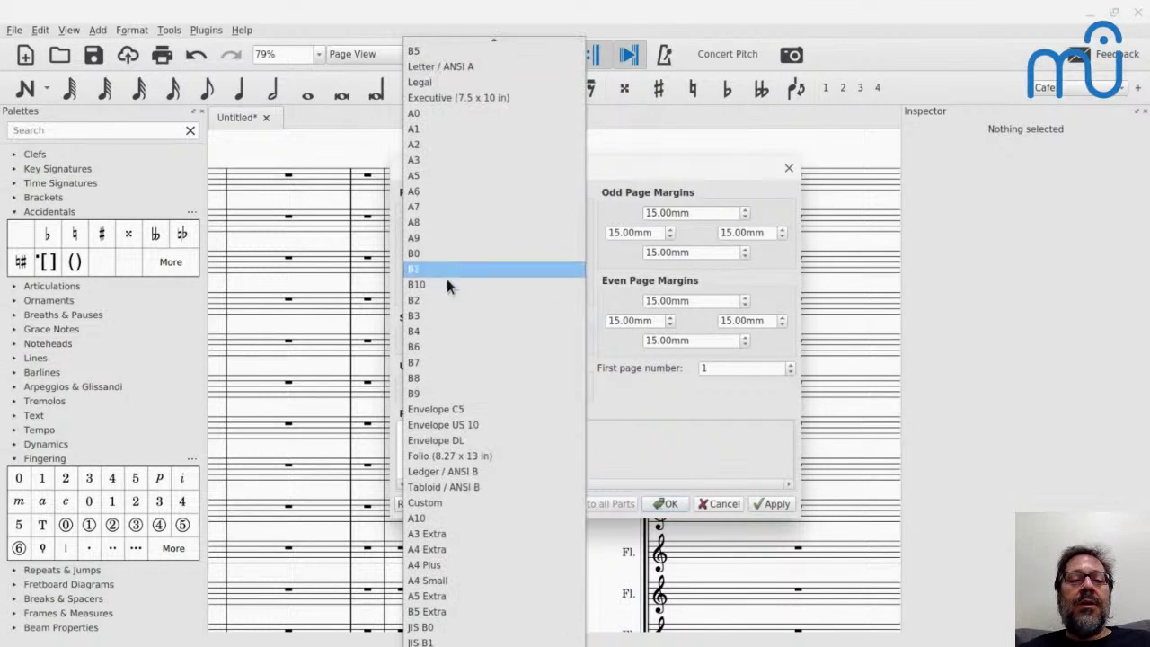
key("Escape")
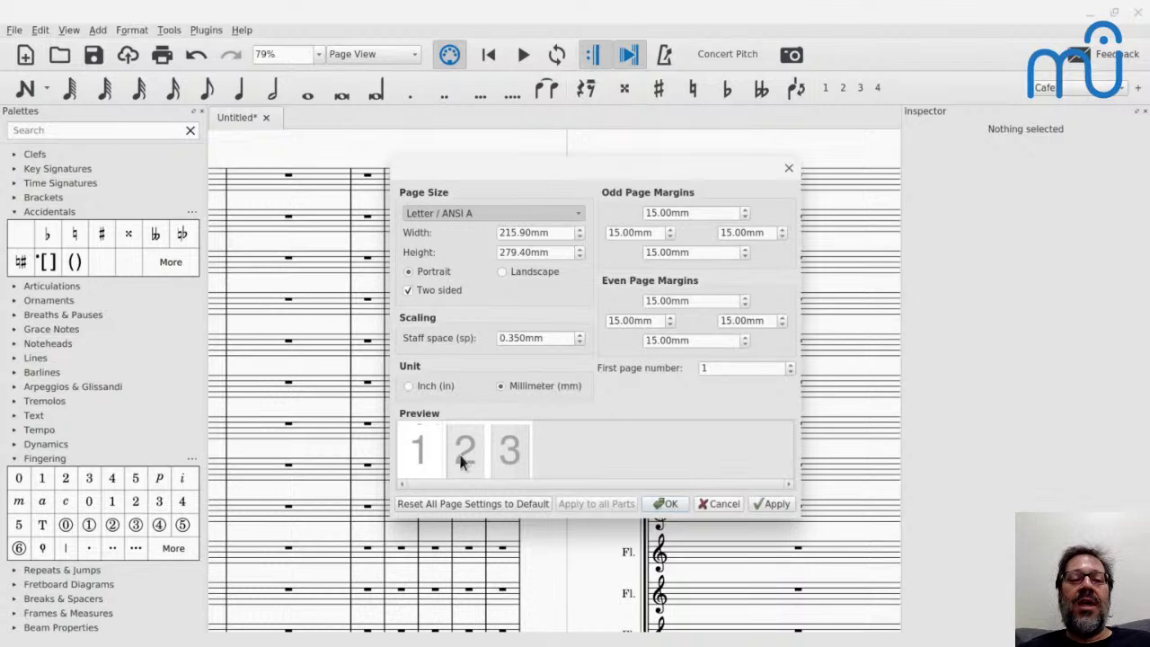
key("Down")
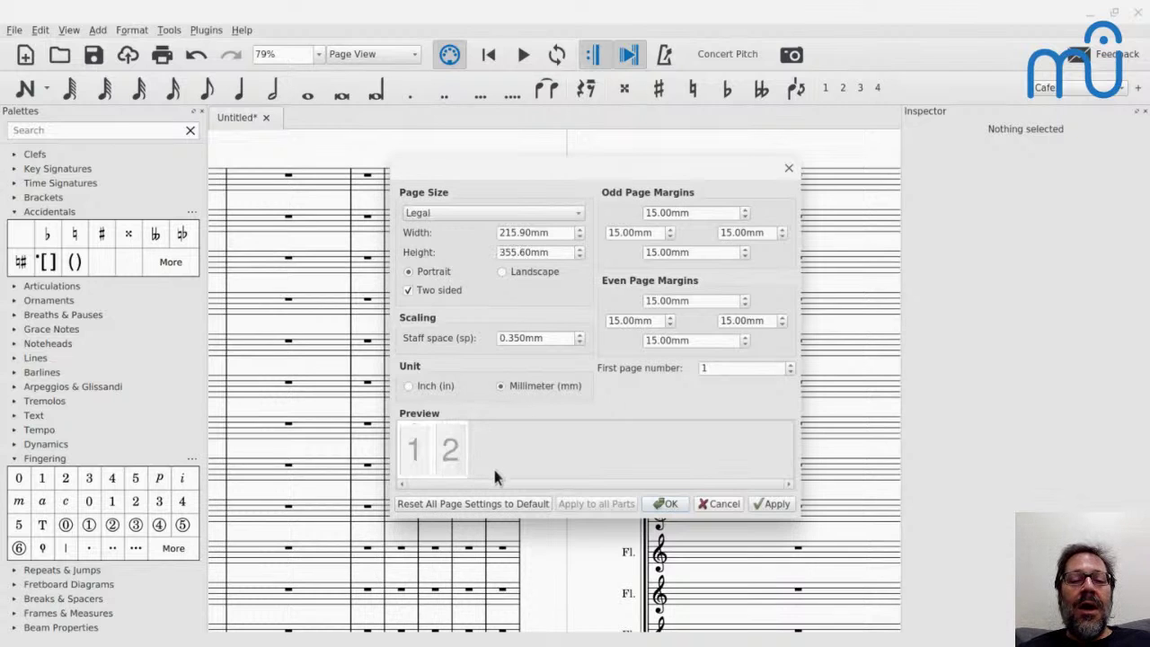
left_click(662, 507)
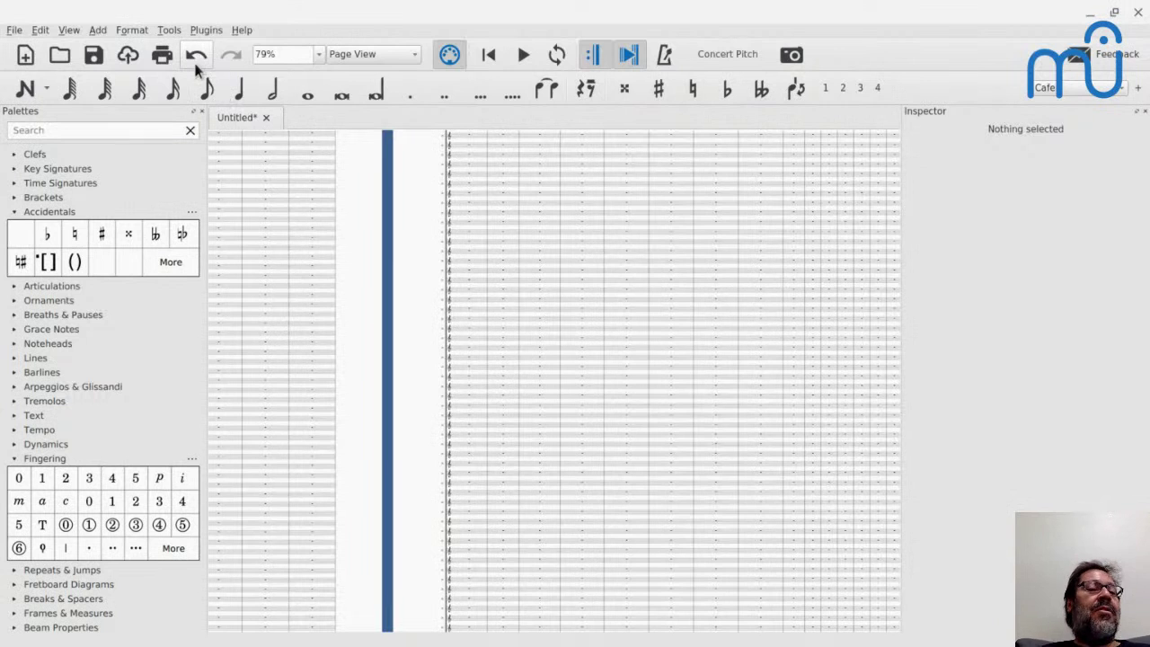
Set the minimum note distance in the score's measure style to 0.00sp
left_click(133, 31)
left_click(146, 45)
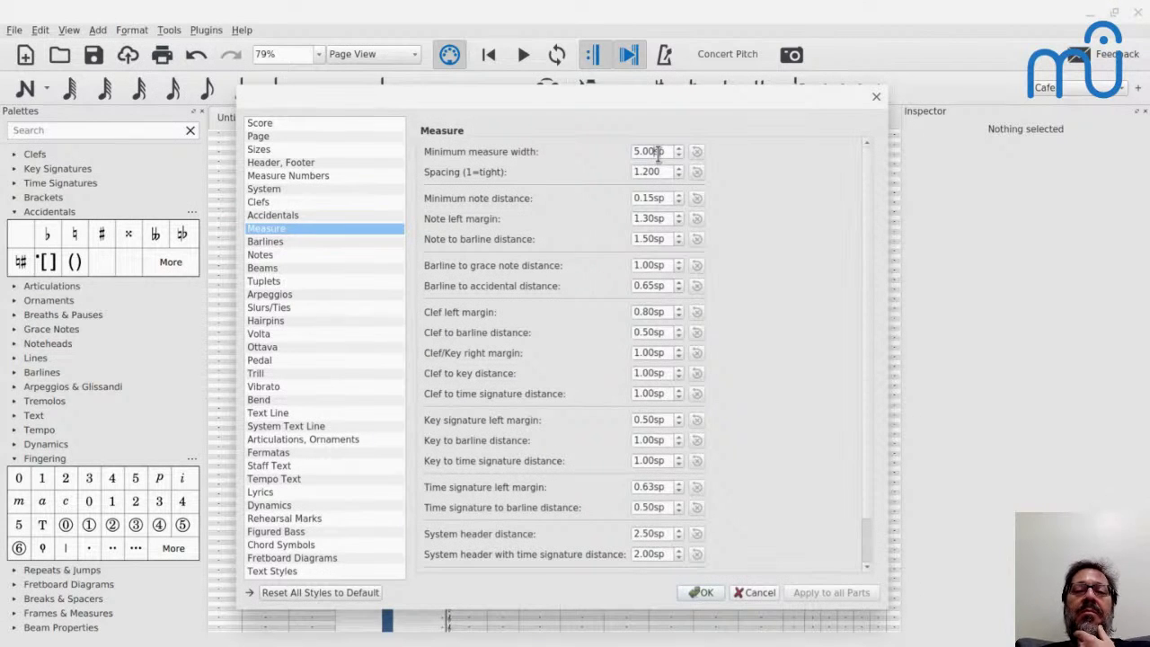
double_click(657, 200)
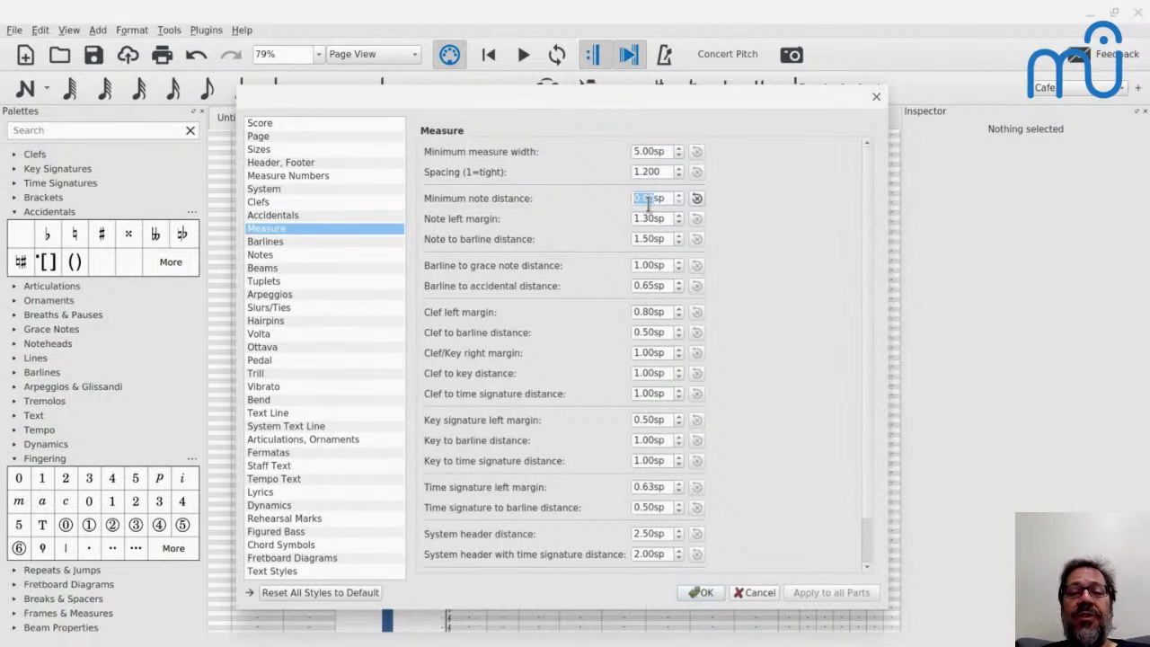
left_click(702, 593)
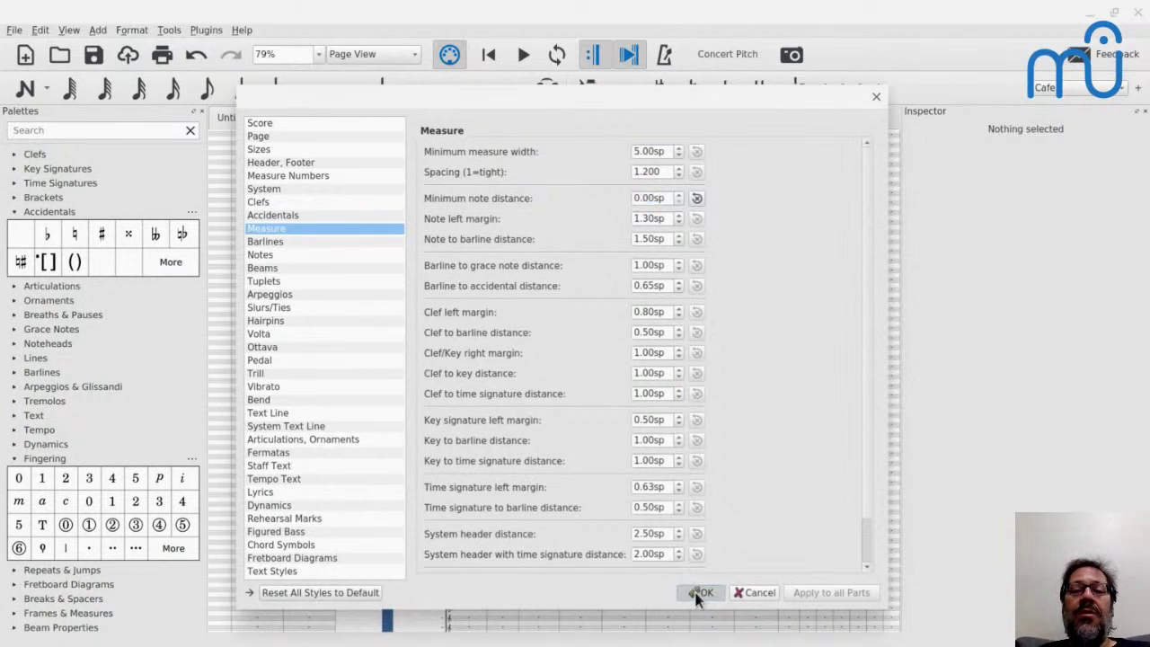
Enter six quarter-note Cs in the top Flute staff, starting at beat 1 of measure 8
scroll(621, 360, "up", 2)
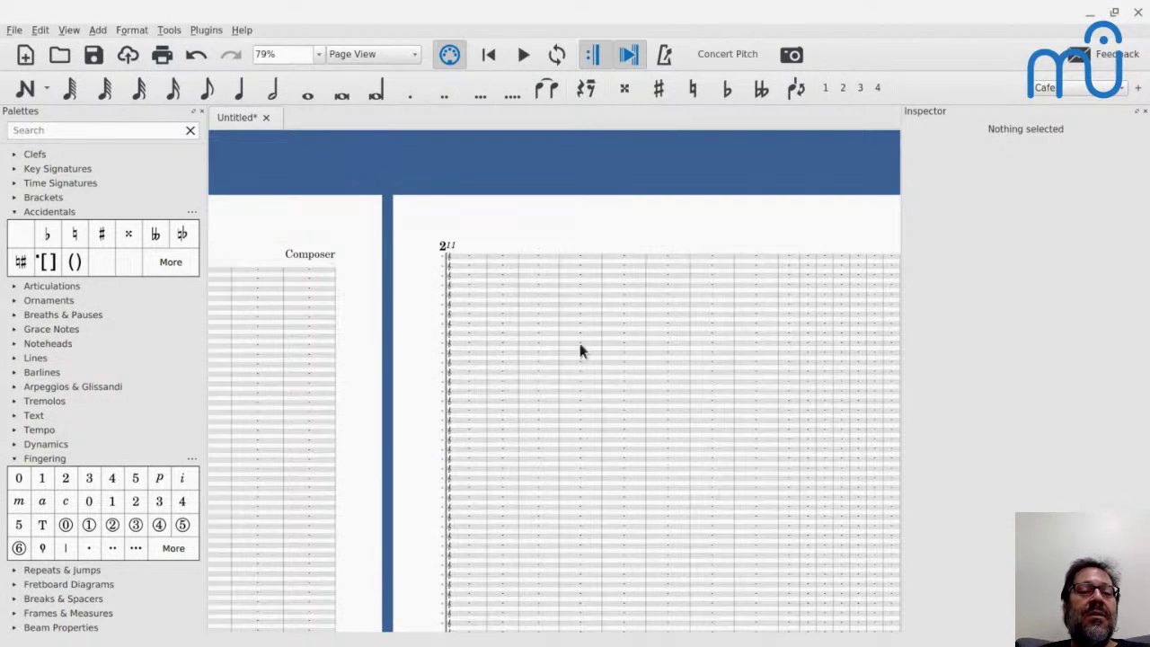
scroll(353, 275, "up", 10)
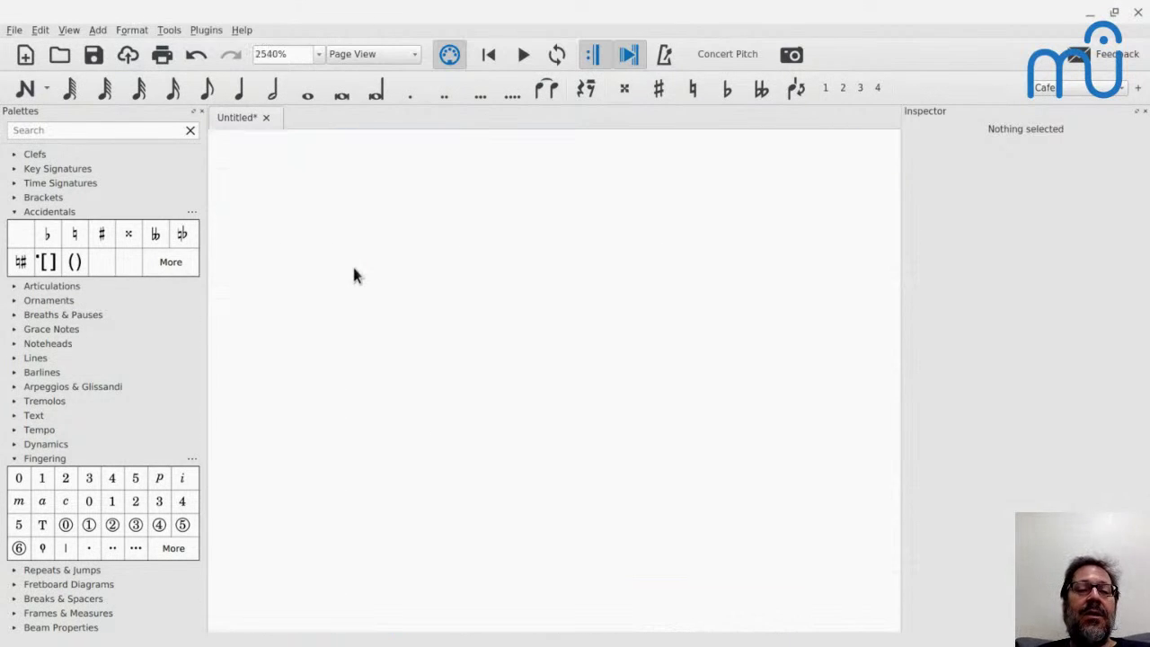
scroll(354, 276, "down", 2)
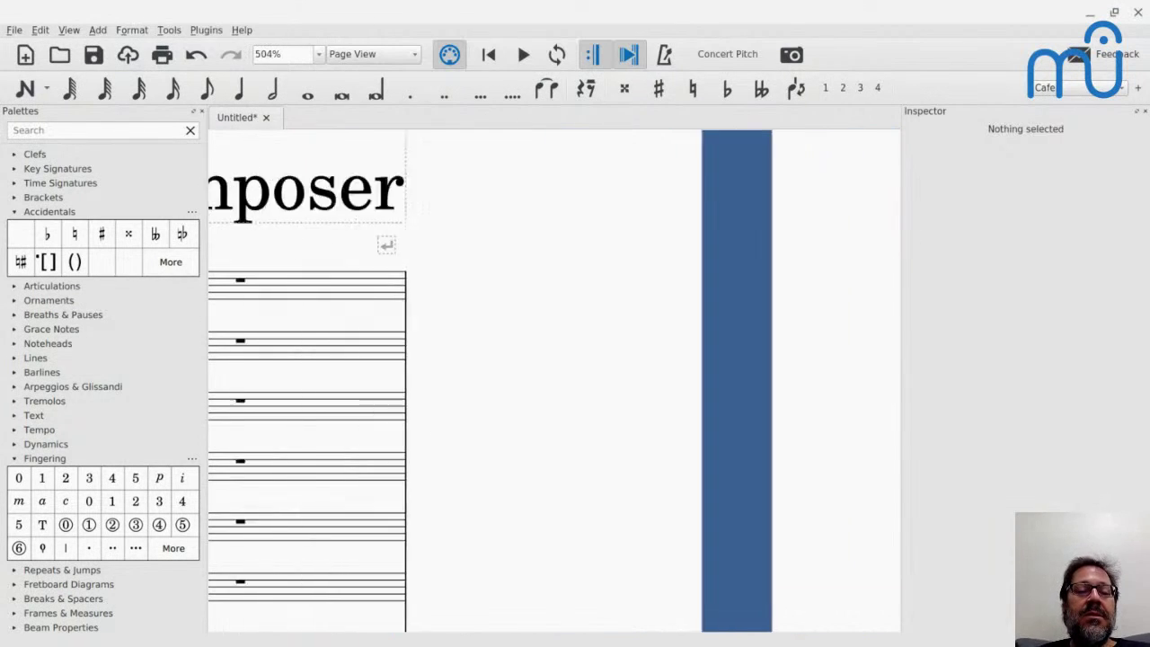
left_click(347, 283)
key("n")
key("5")
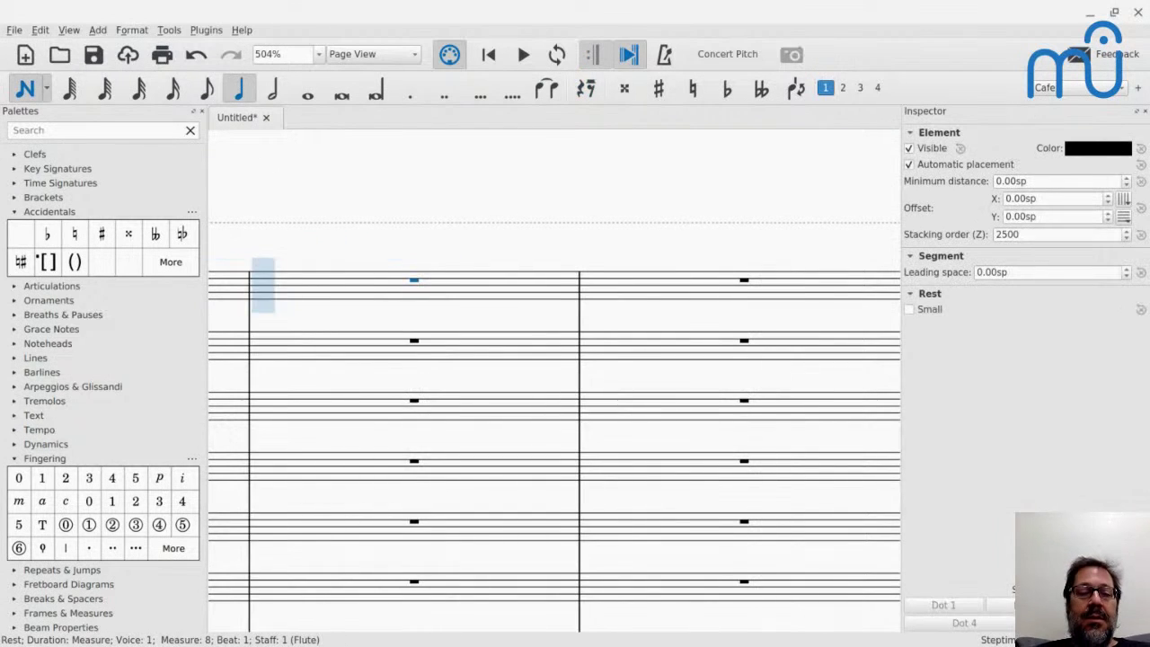
key("c")
key("c")
key("c")
key("c")
key("c")
key("c")
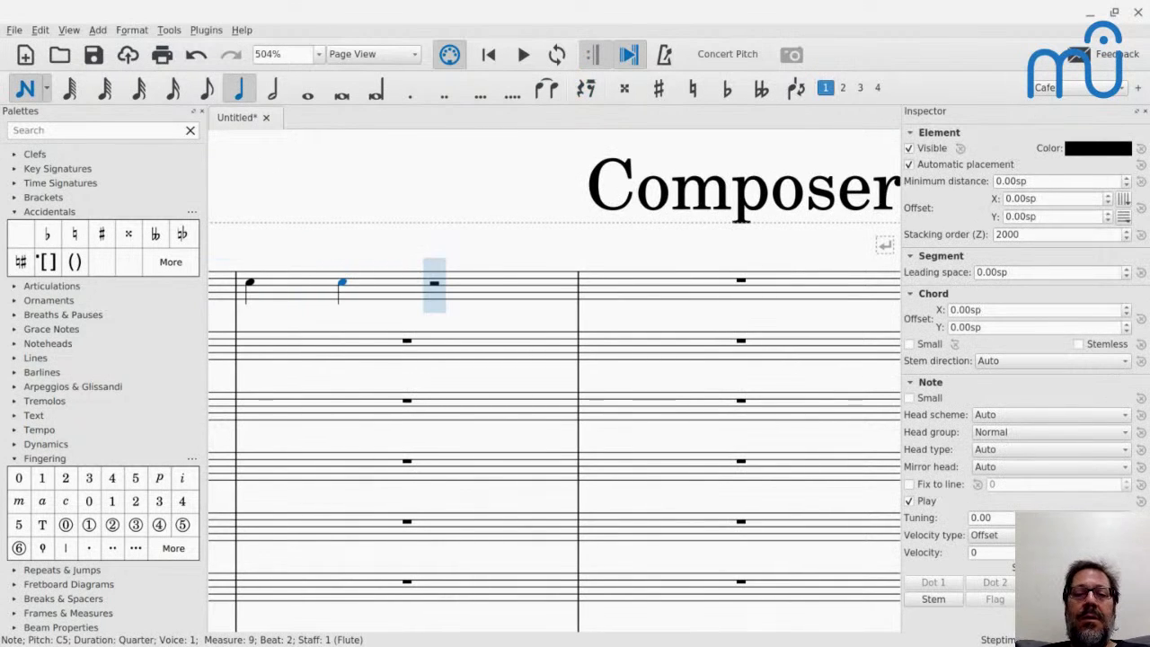
Delete the system break at the end of measure 10
key("Escape")
left_click(885, 248)
right_click(885, 252)
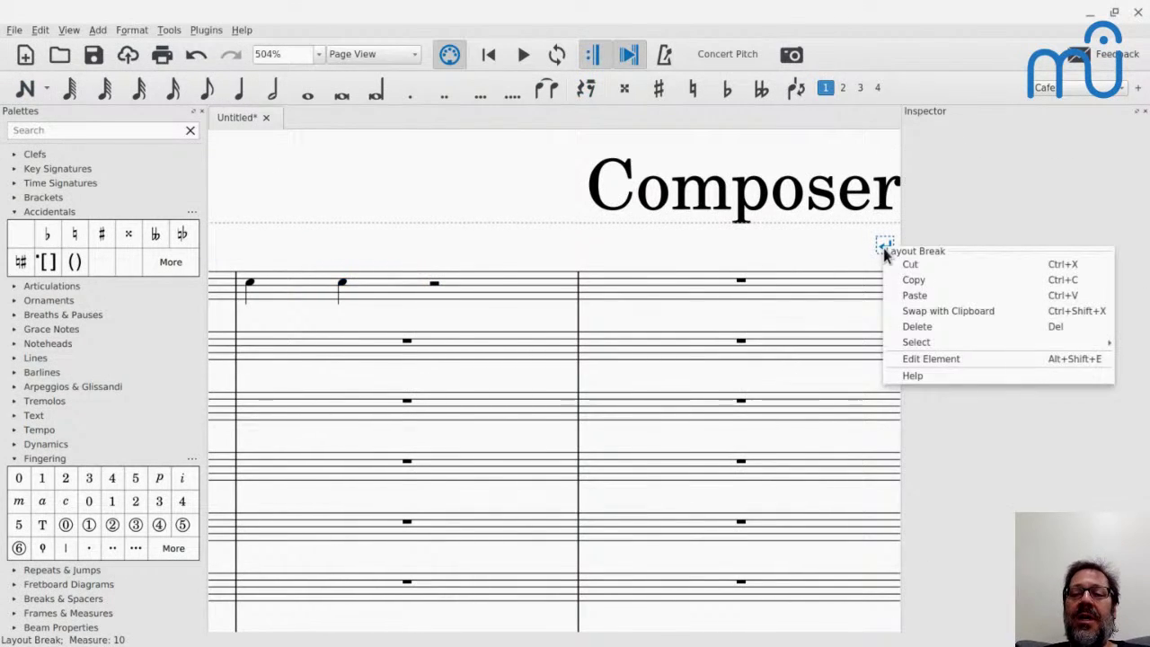
mouse_move(915, 344)
left_click(831, 342)
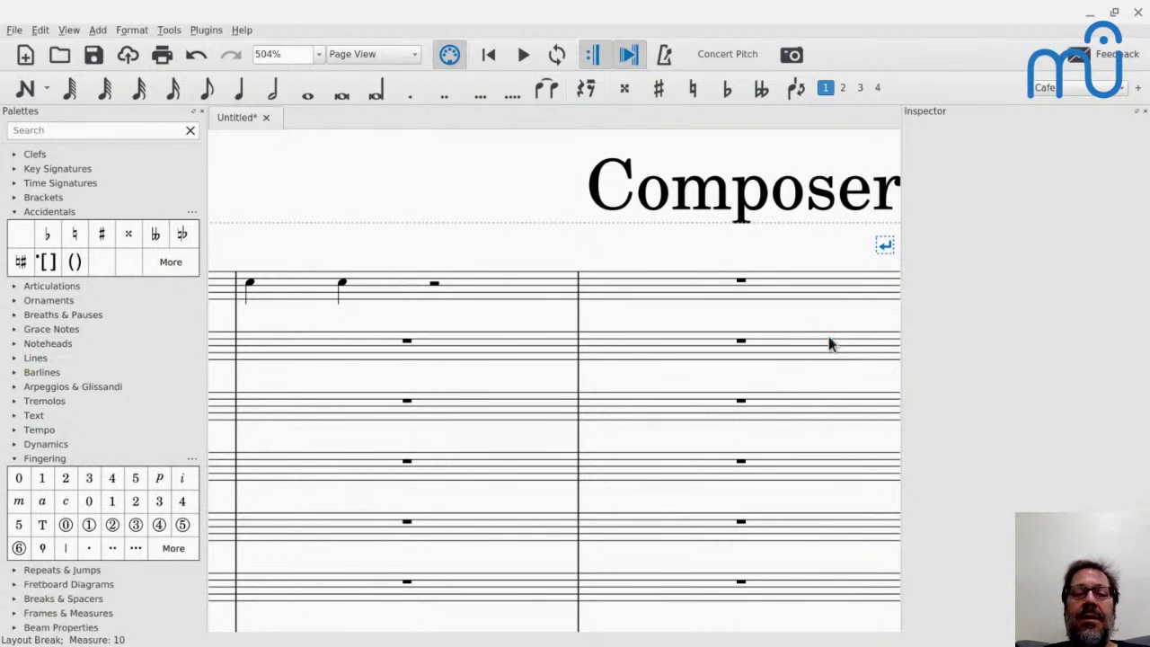
key("Delete")
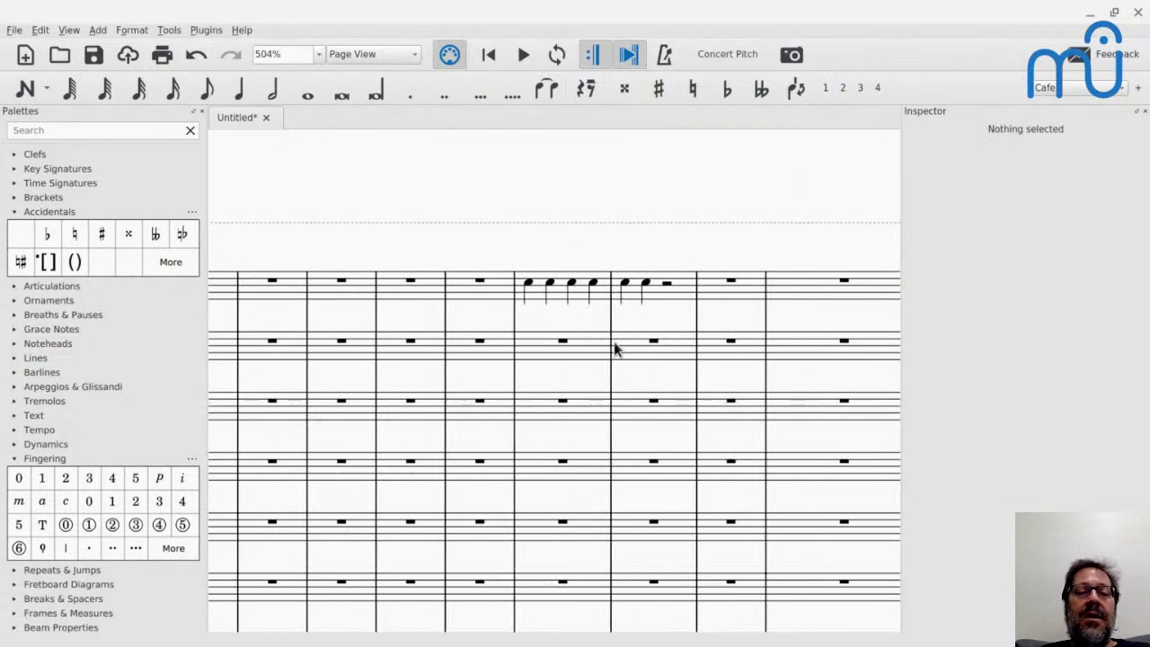
Reduce the layout stretch of measure 8 by two steps
left_click(543, 297)
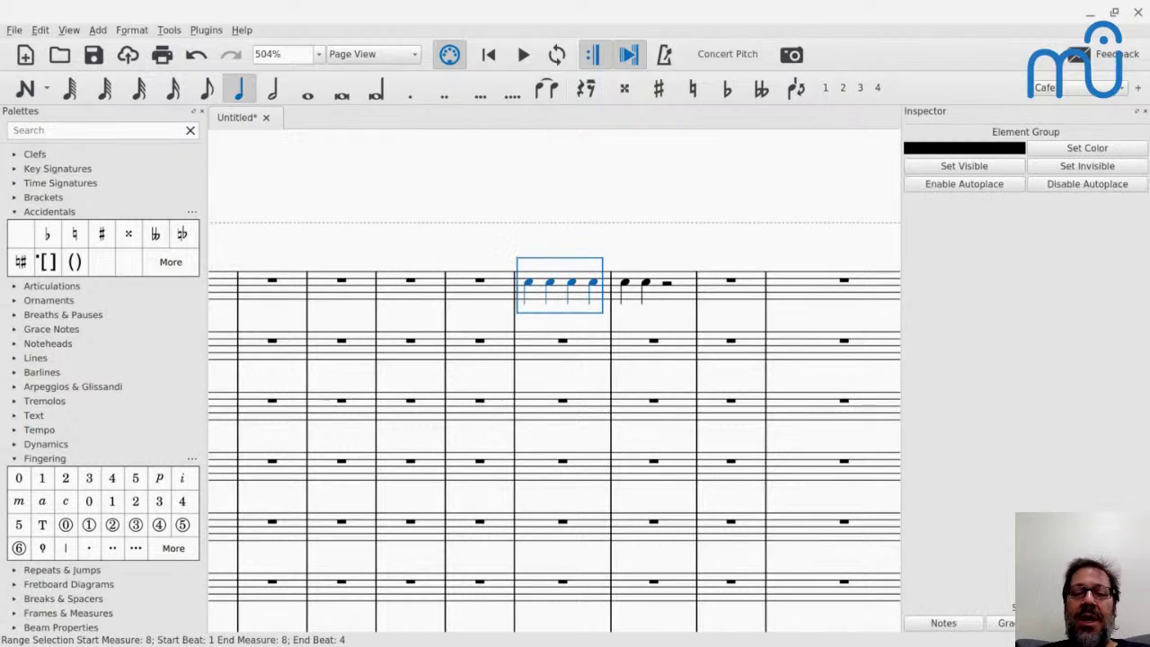
key("braceleft")
key("braceleft")
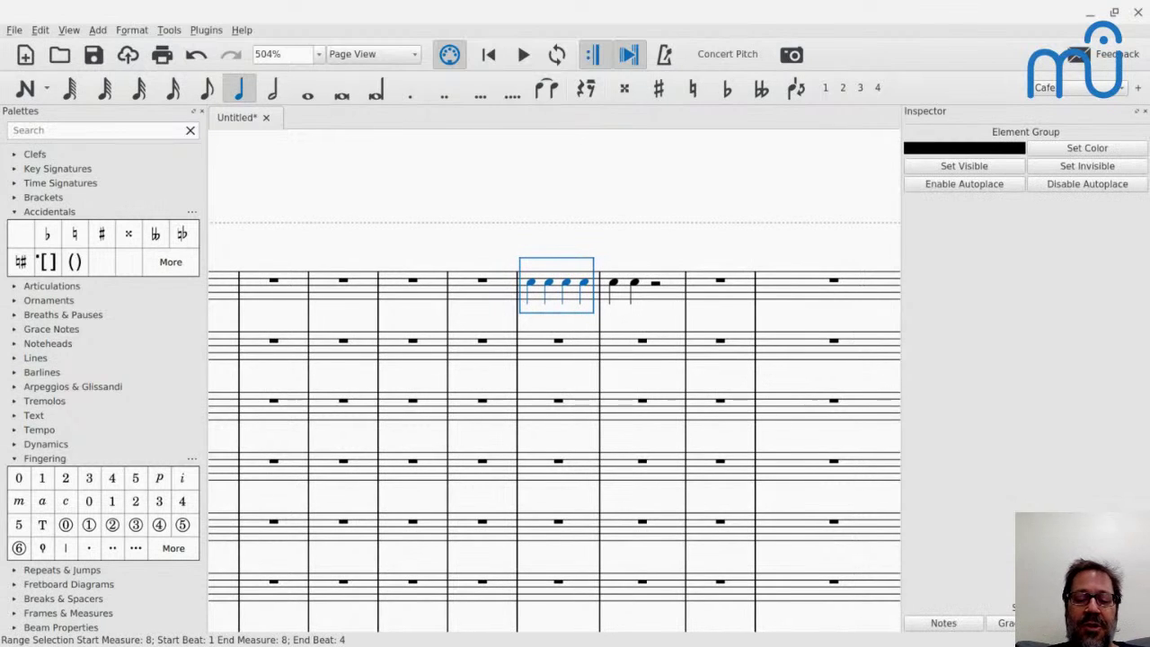
Overwrite the quarter notes in measure 8 of the top Flute staff with a run of sixteenth-note Cs
key("n")
key("3")
key("c")
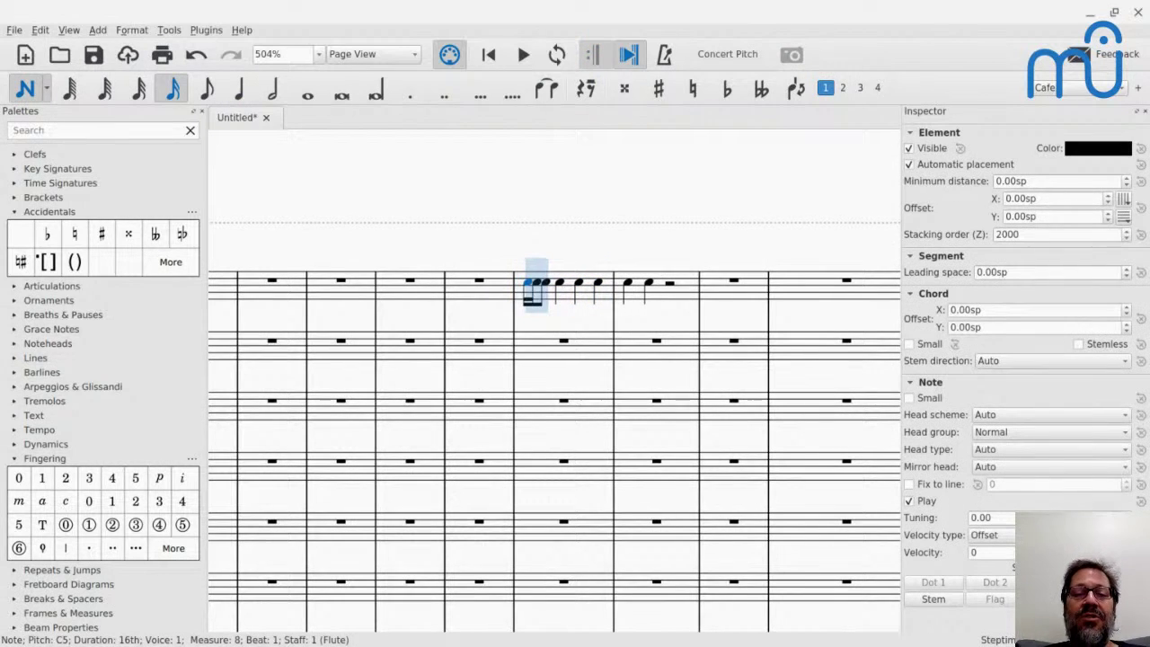
key("c")
key("c")
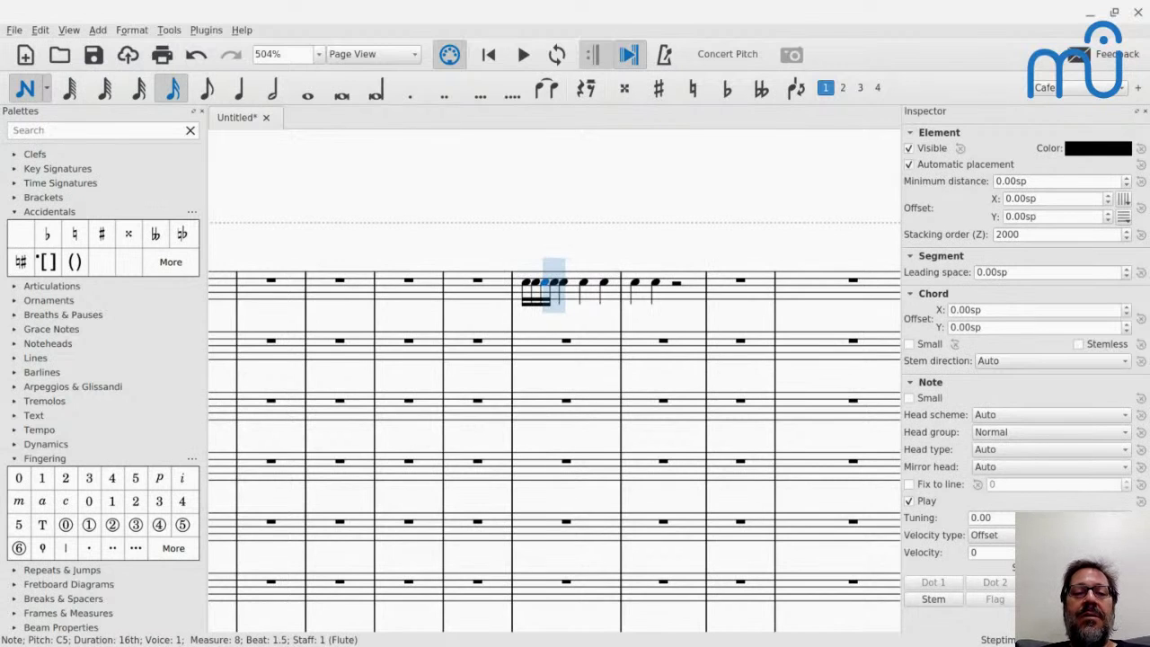
key("c")
key("c")
key("c")
key("c")
key("c")
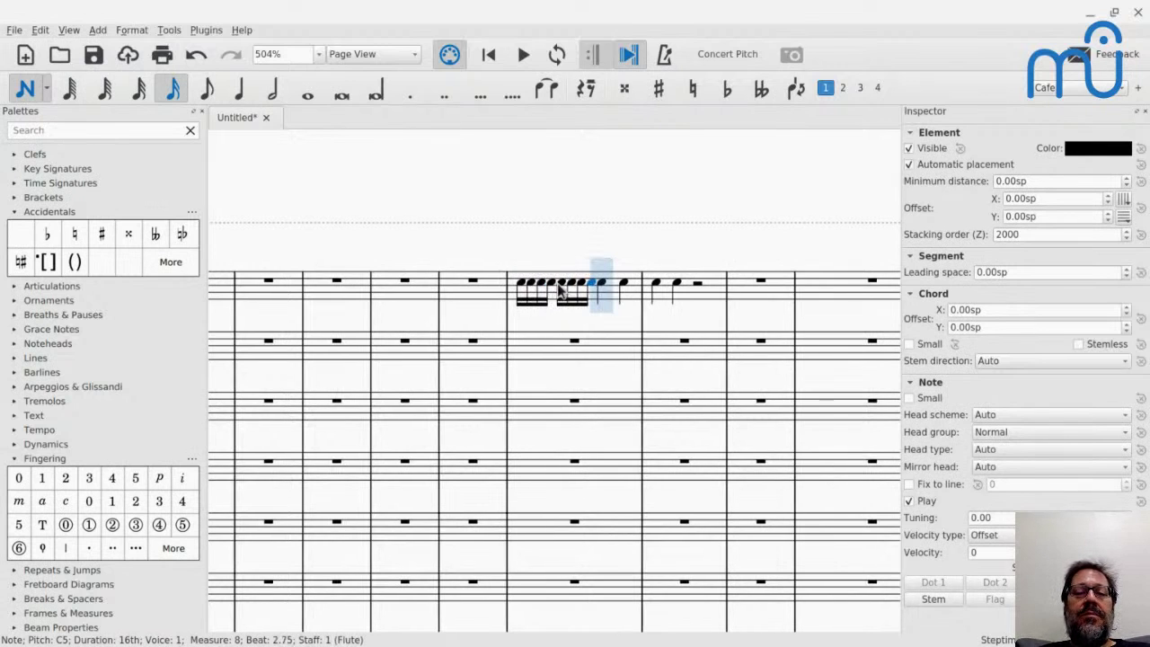
key("c")
key("c")
key("c")
key("c")
key("c")
key("c")
key("c")
key("Escape")
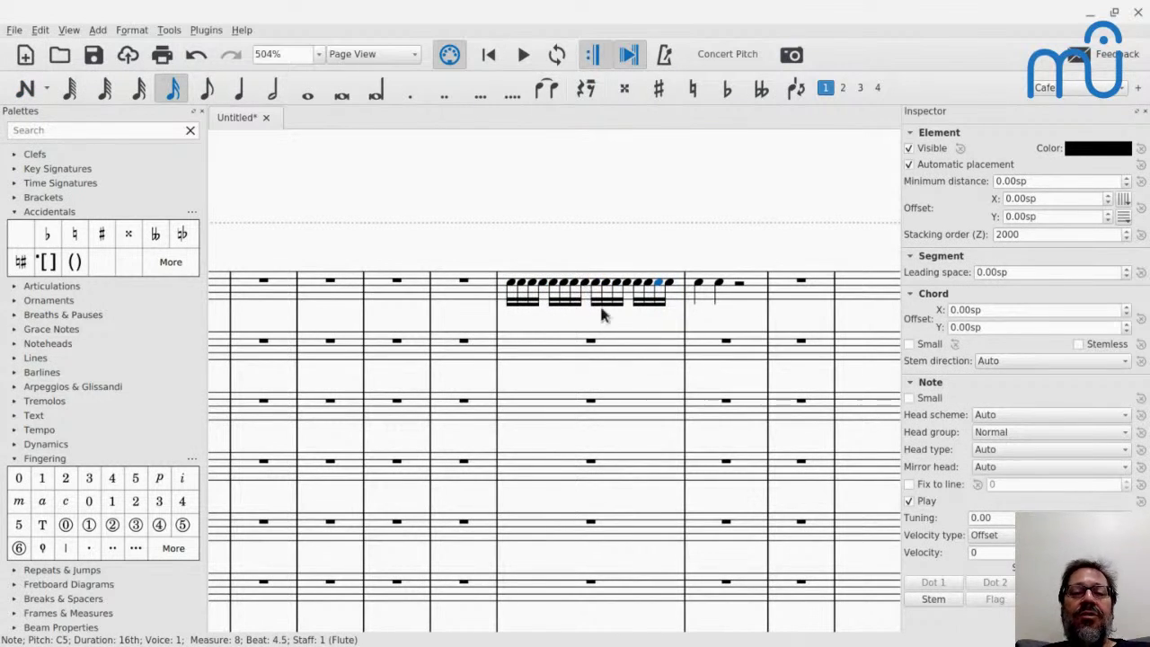
Clear the contents of measure 9 in the top Flute staff
scroll(602, 315, "up", 8, "ctrl")
scroll(602, 314, "up", 6, "ctrl")
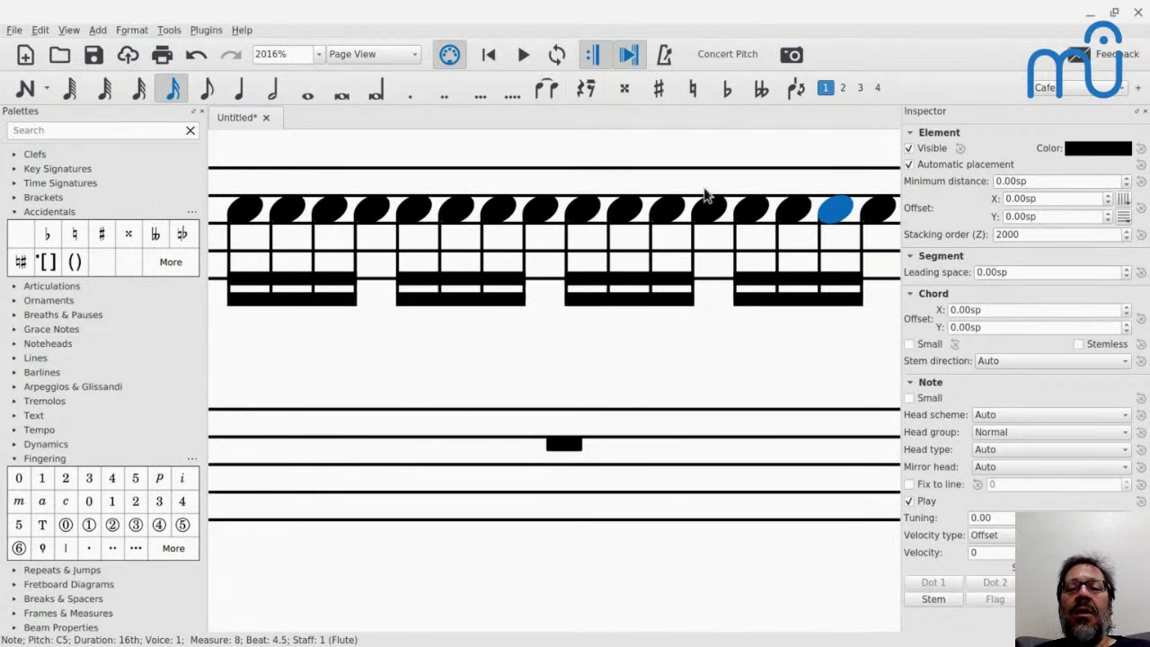
scroll(661, 237, "right", 4)
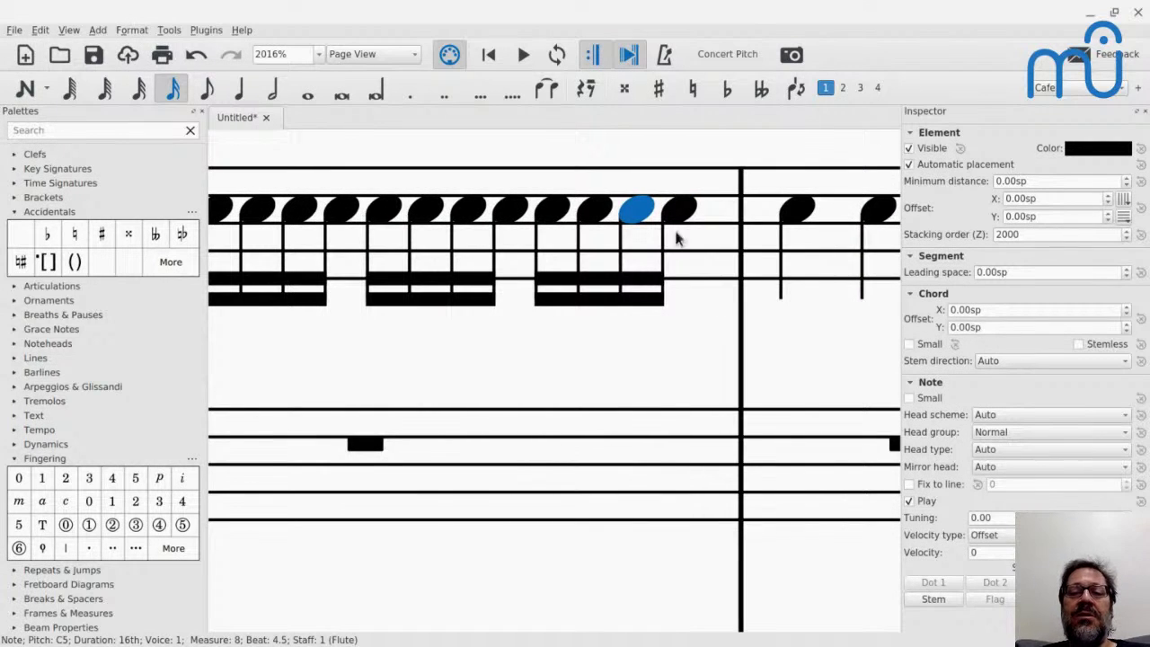
left_click(786, 225)
key("ctrl+shift+Right")
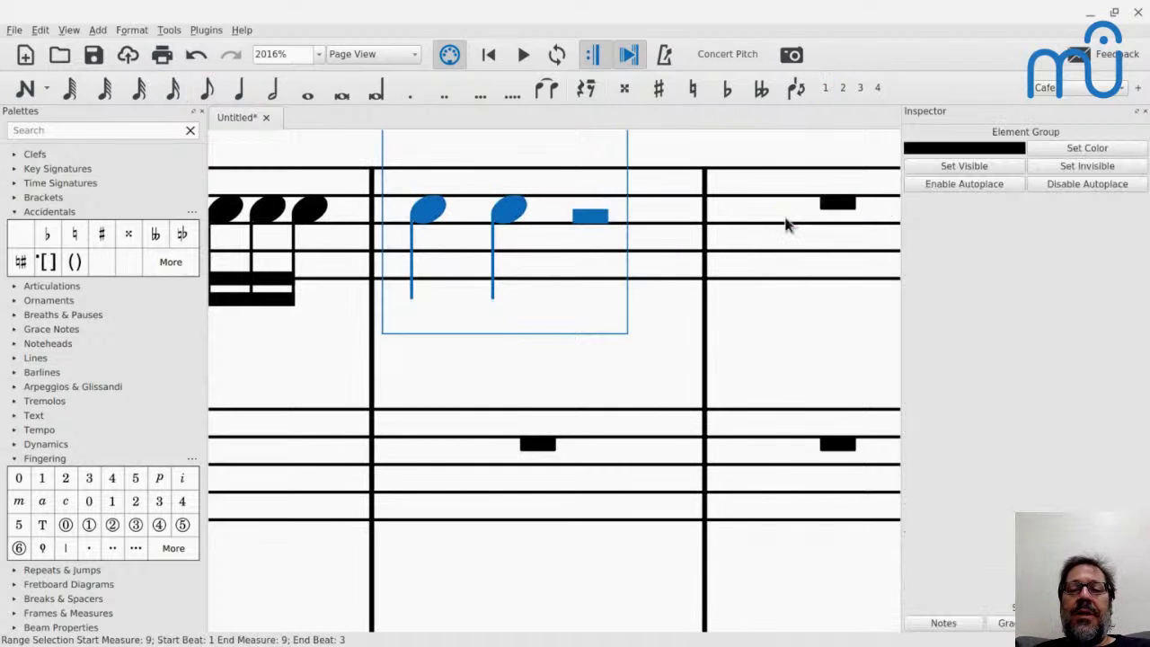
key("Delete")
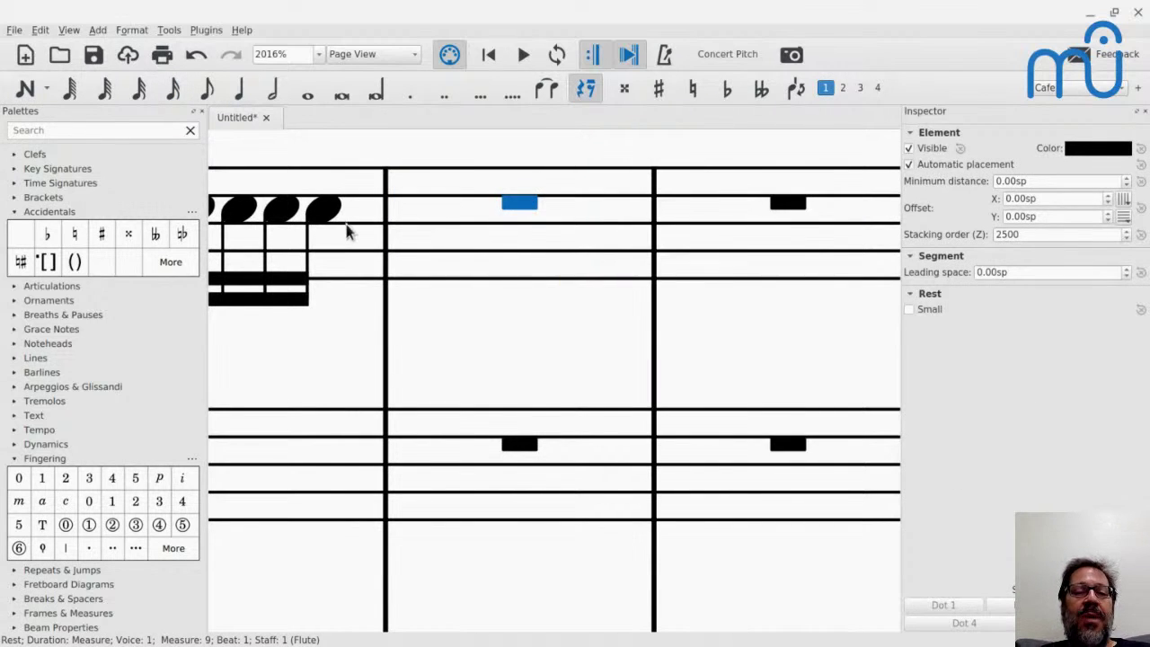
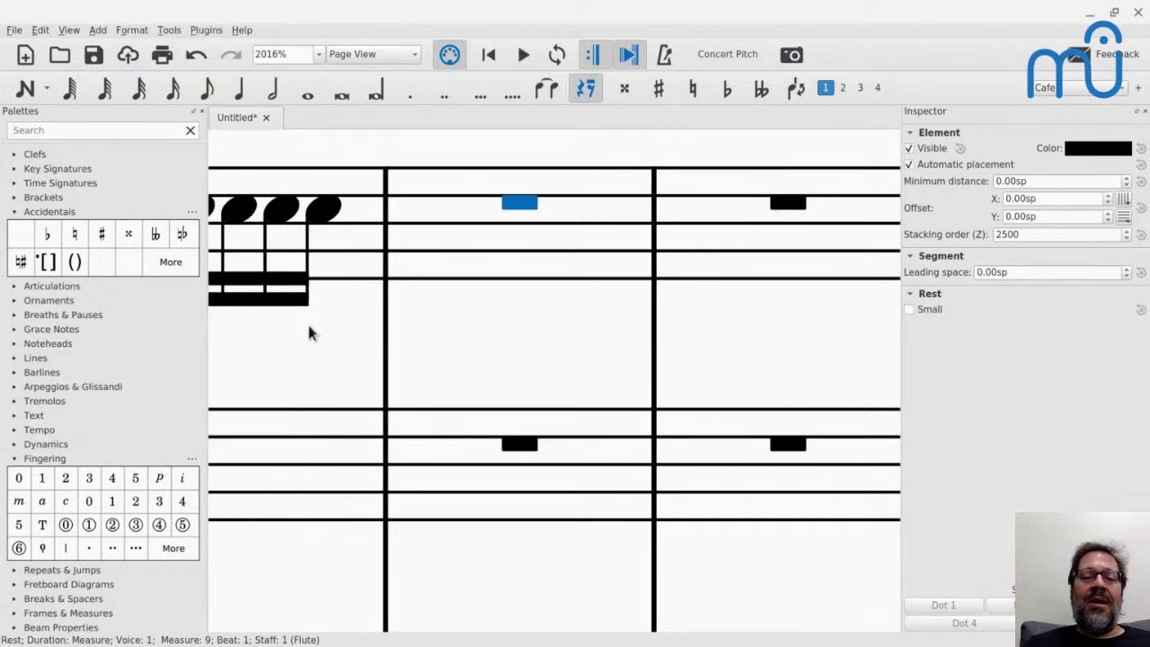
key("Escape")
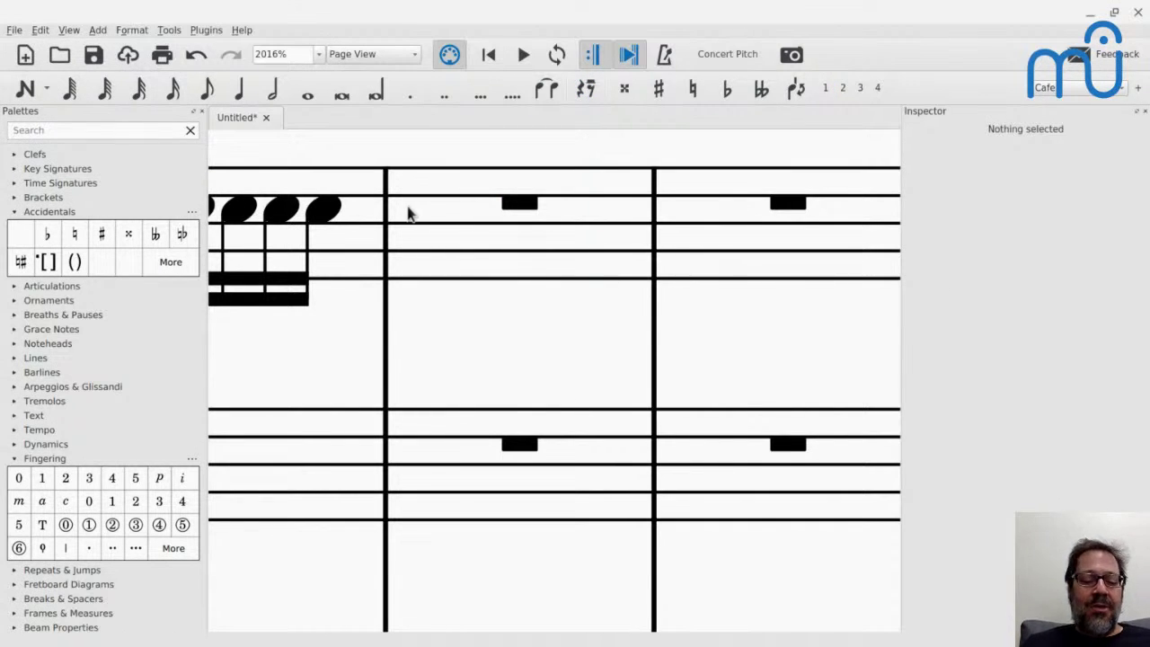
Create a new score from the Treble Clef template, keeping the default settings
key("ctrl+z")
scroll(409, 211, "up", 5)
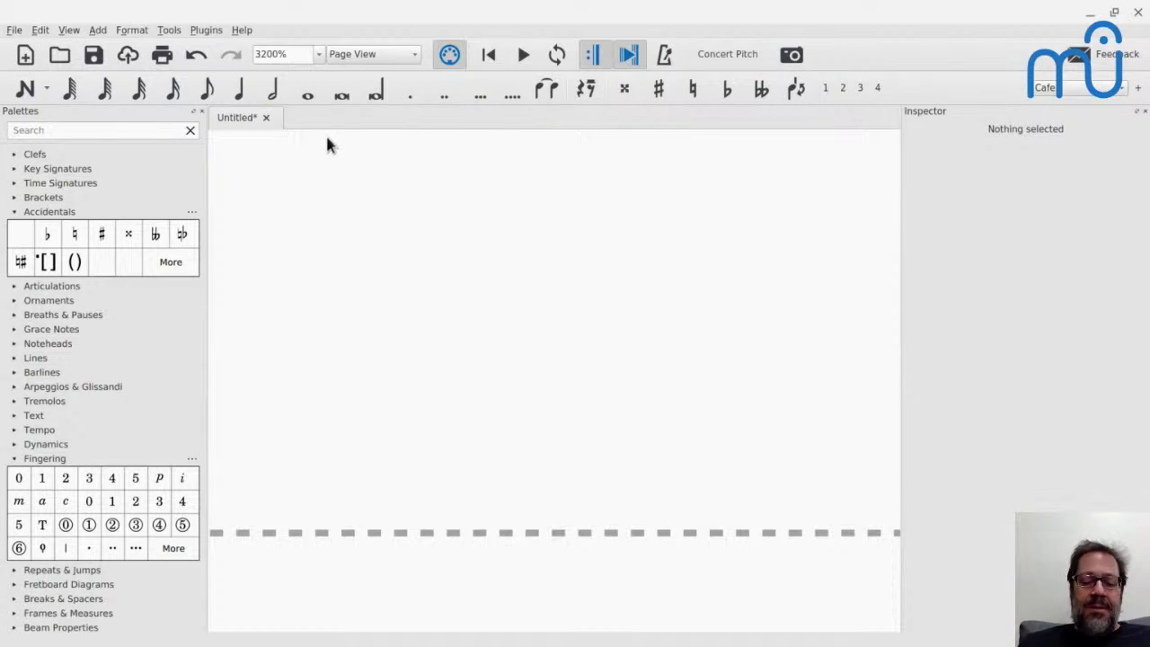
key("ctrl+n")
key("Return")
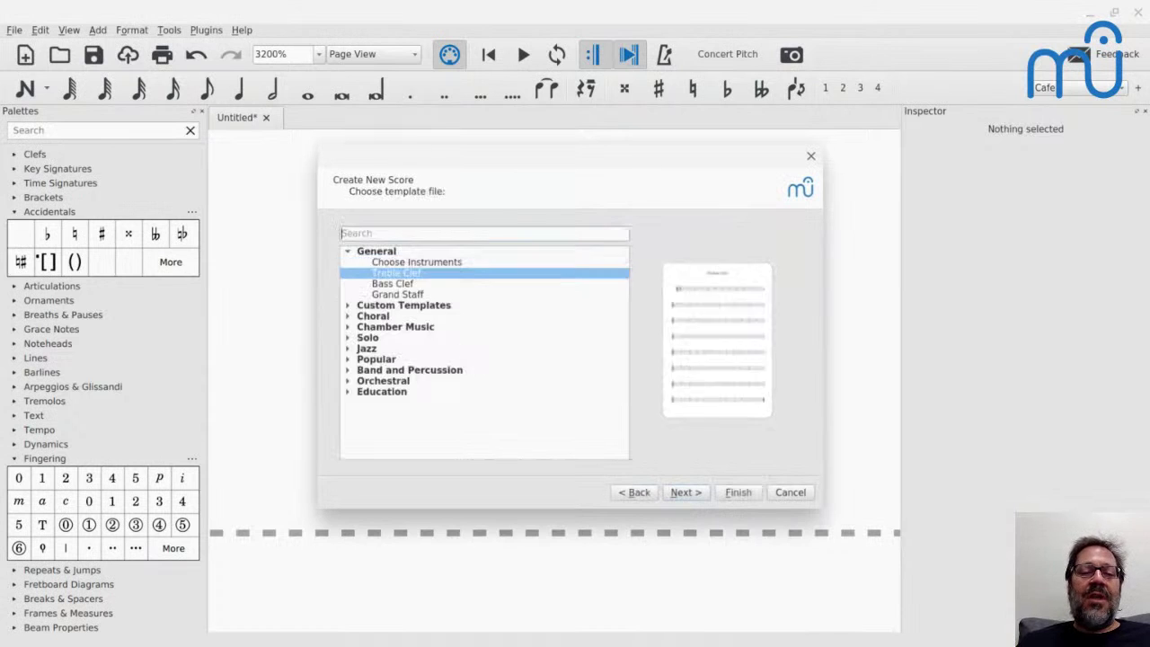
key("Return")
key("Return")
key("Return")
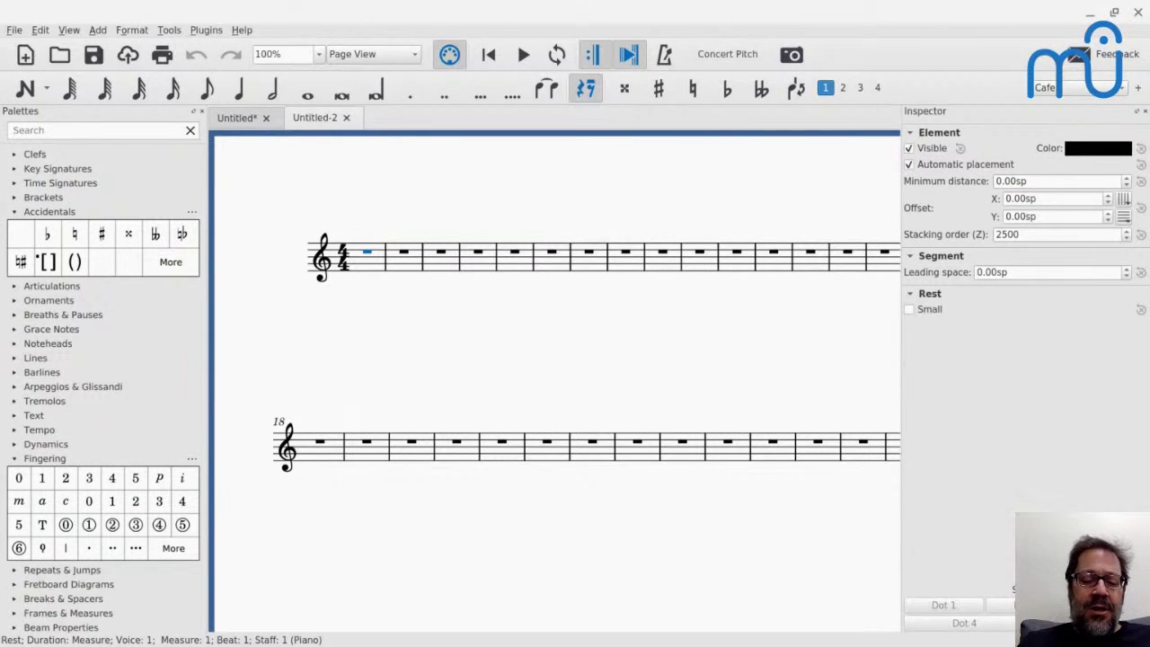
Add the staff text "staff text" above the first measure of the new score
key("ctrl+t")
type("staff text")
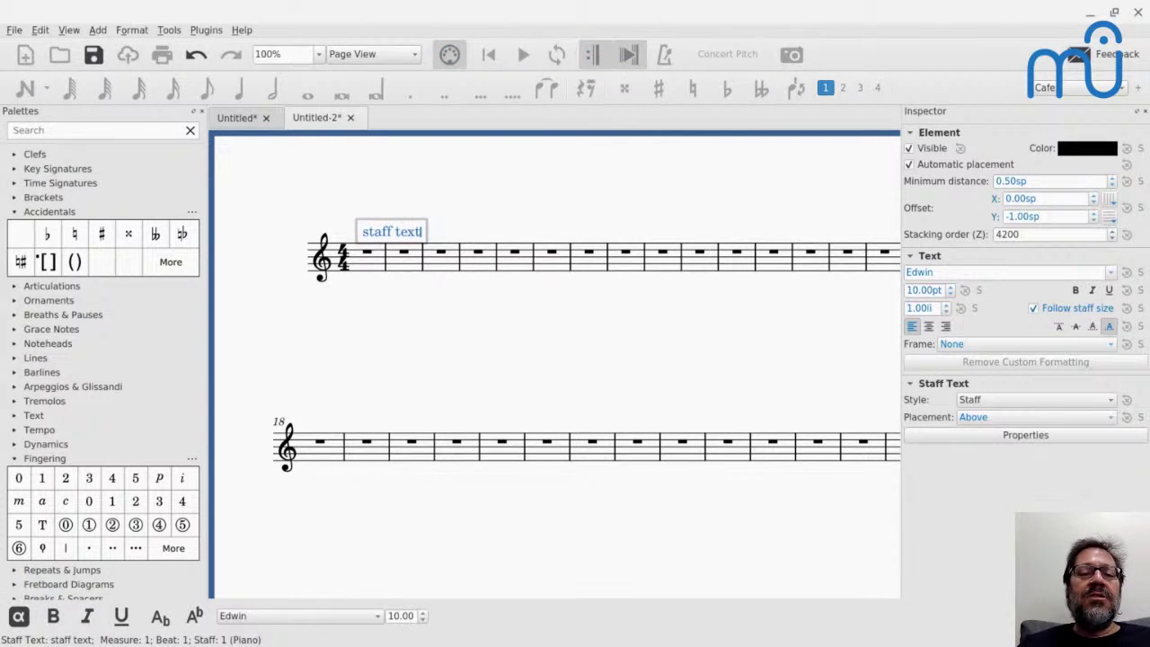
key("Escape")
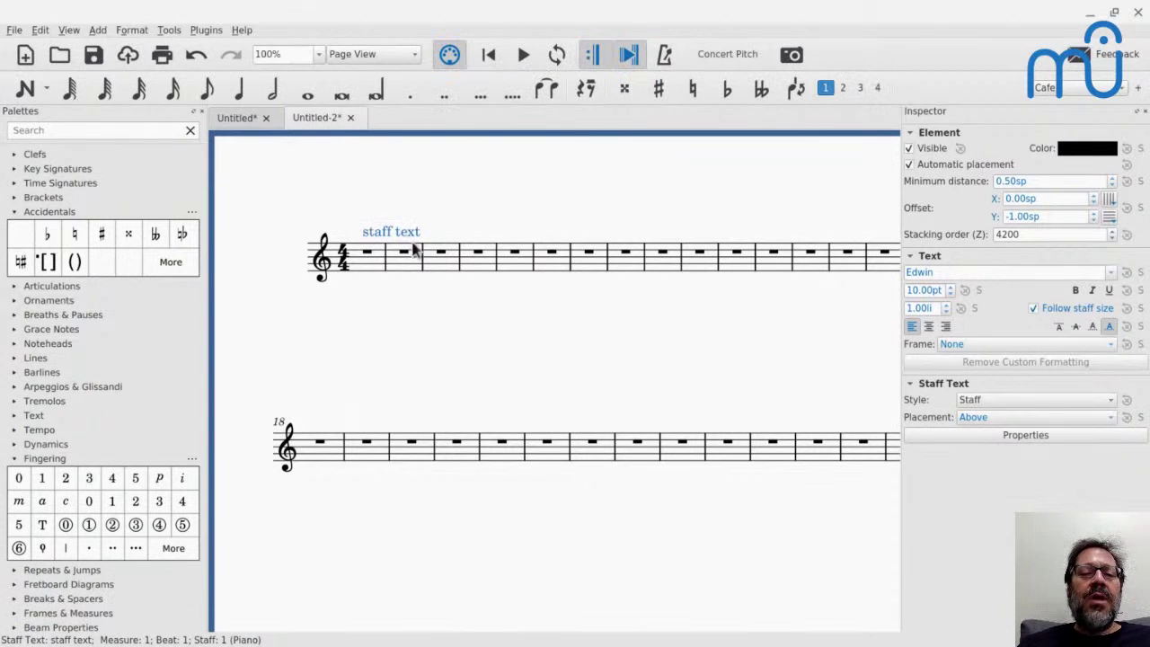
Capture an image of the third measure, paste it onto measure 1's rest, and move the image above the staff
left_click(788, 57)
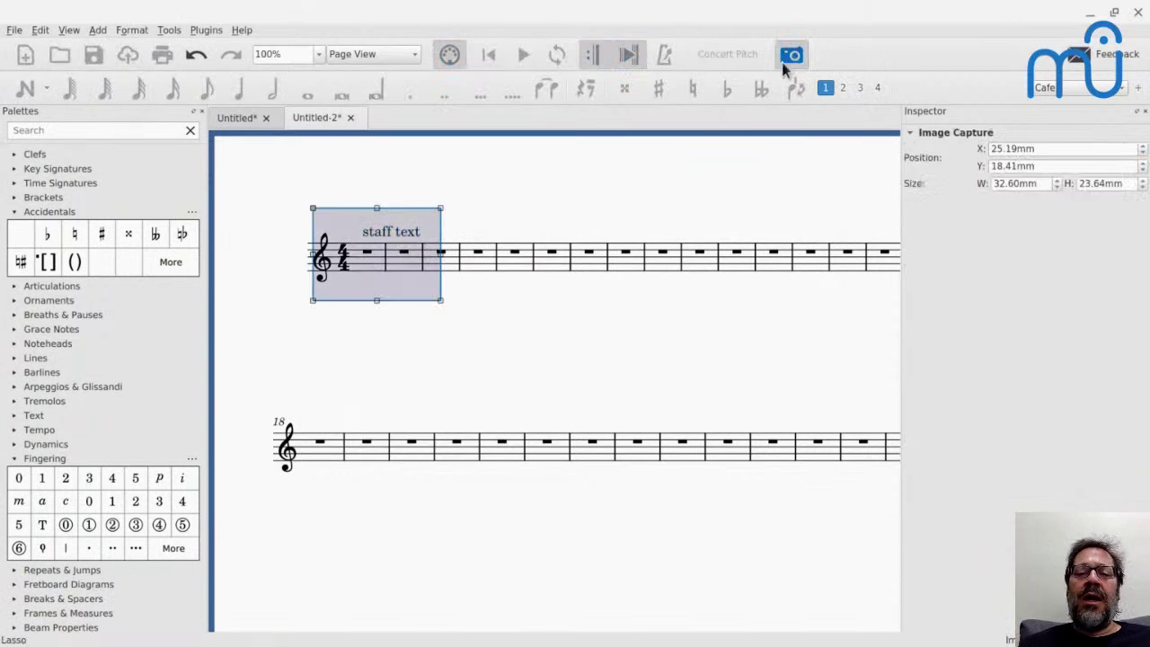
left_click_drag(385, 277, 468, 273)
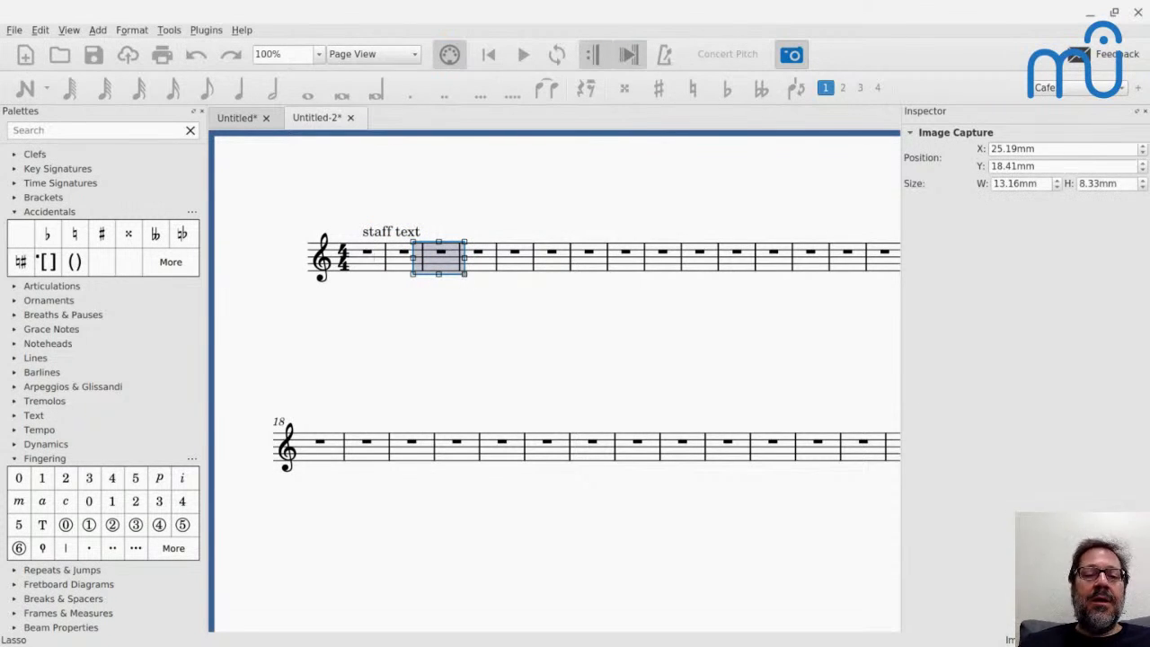
key("Escape")
left_click(372, 257)
key("ctrl+v")
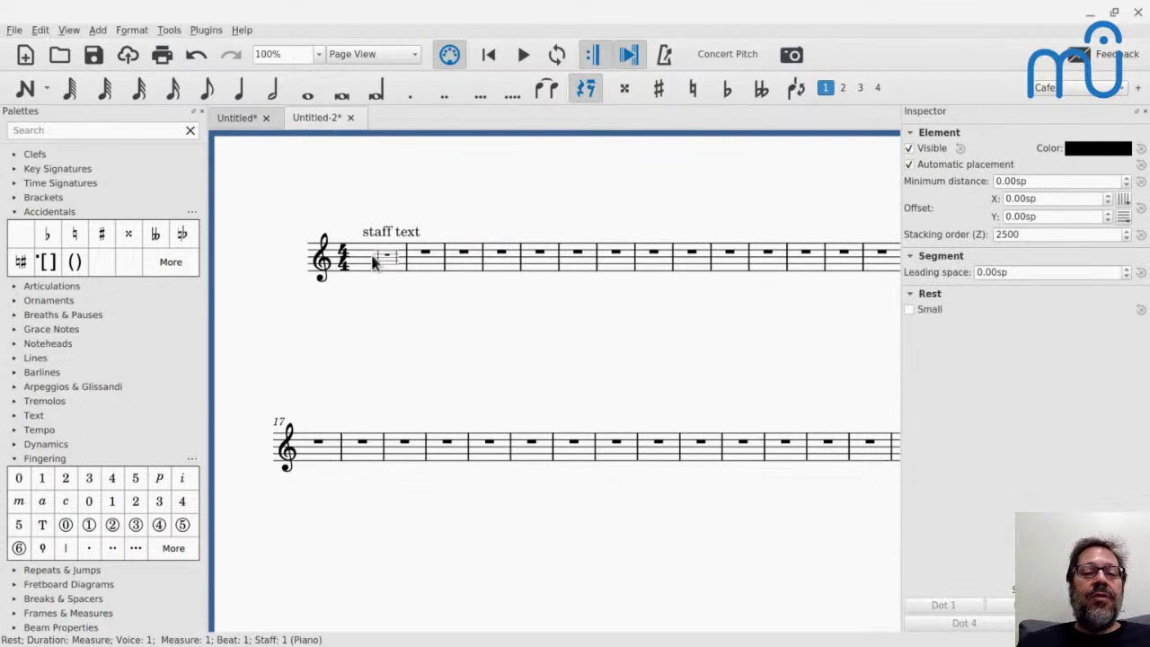
left_click(383, 256)
left_click_drag(382, 256, 386, 232)
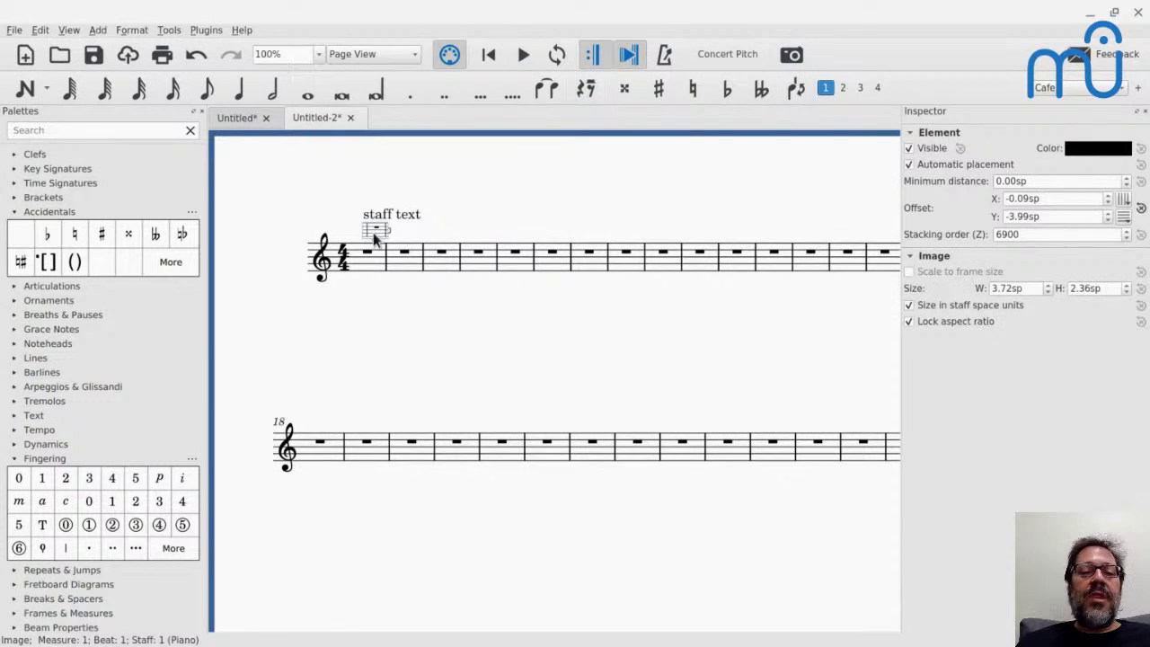
Turn off automatic placement for the image and shift the staff text to about -2.26sp, -1.26sp so the two overlap
left_click(910, 166)
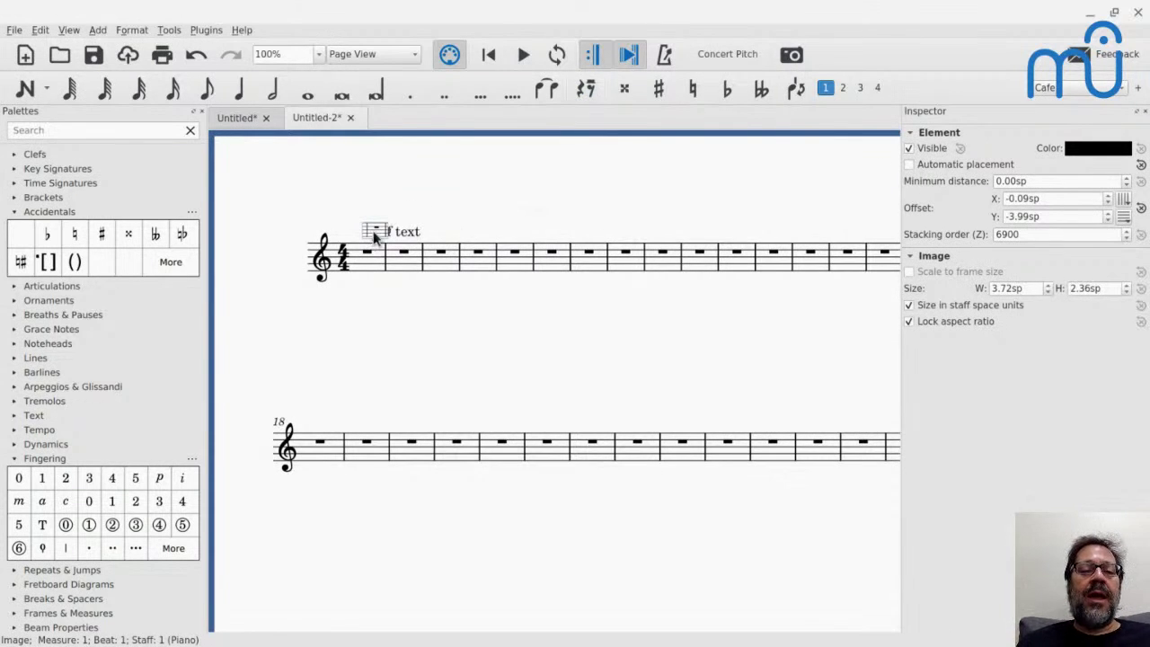
left_click_drag(376, 236, 360, 234)
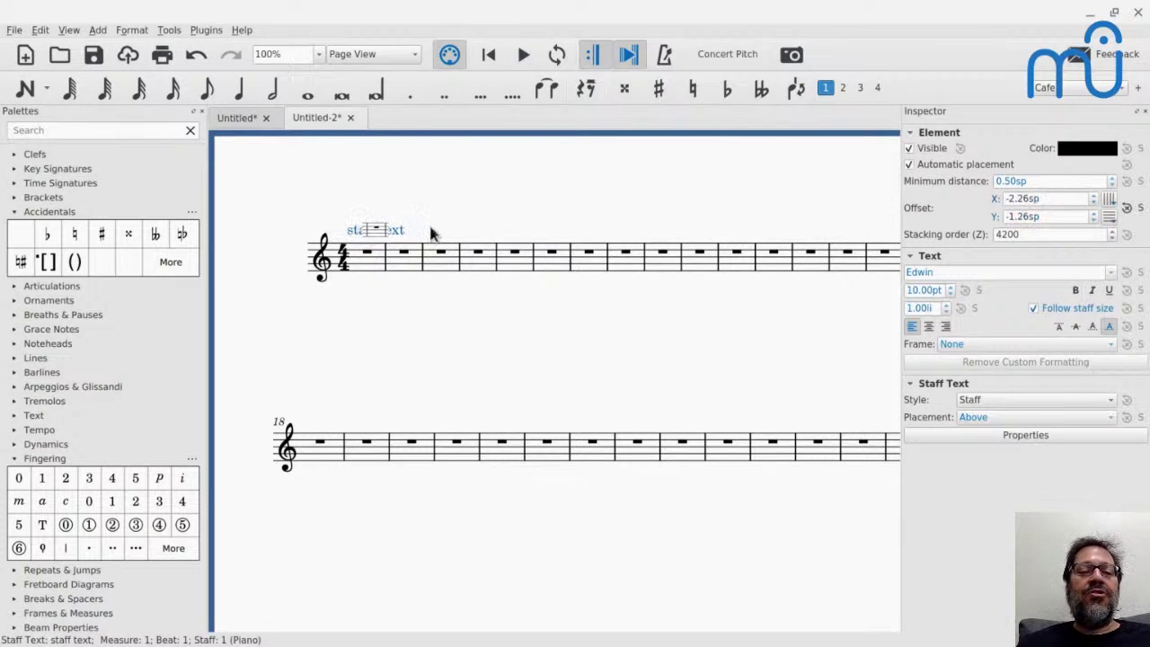
double_click(378, 235)
key("Escape")
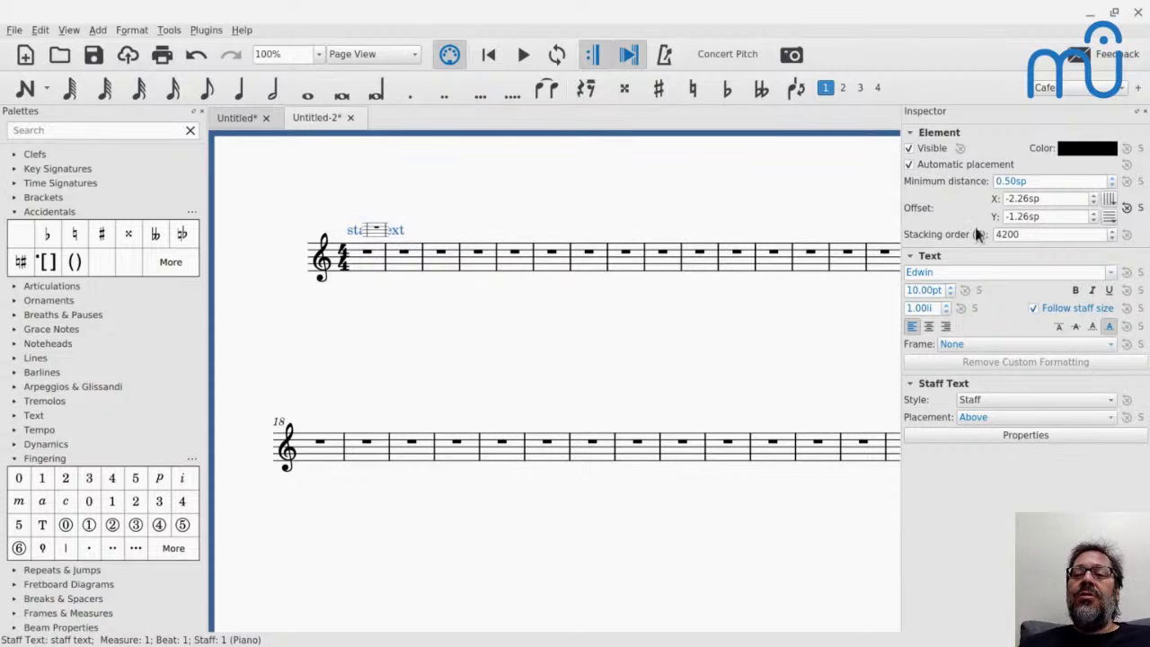
Set the staff text's stacking order to 10000
left_click(1052, 235)
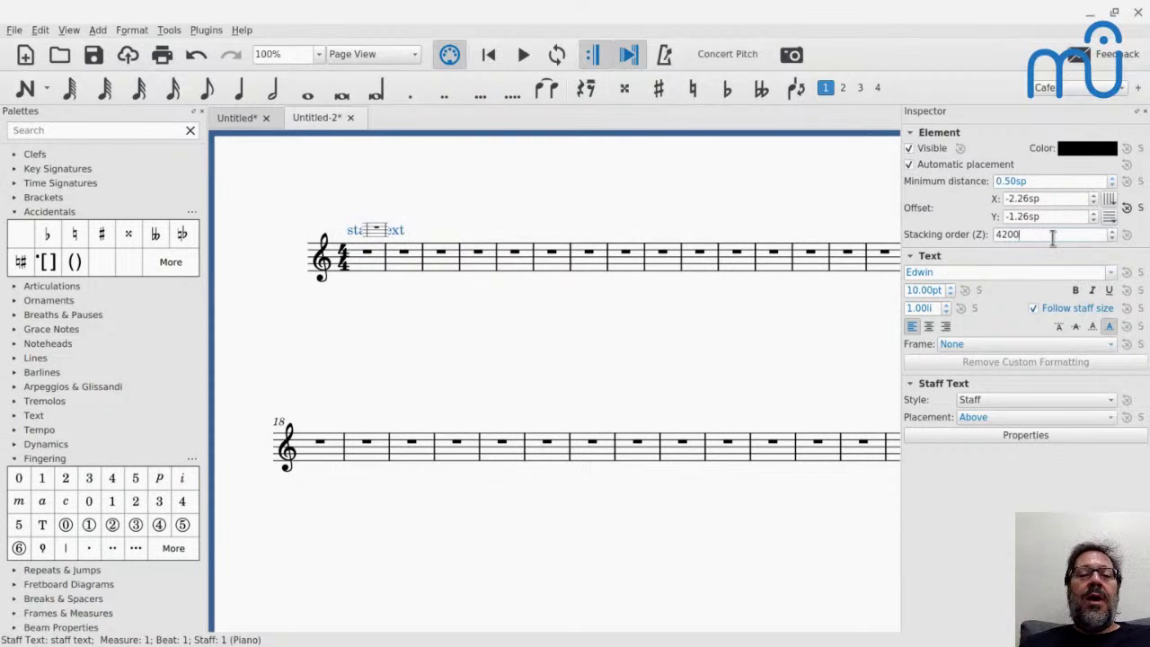
key("Up")
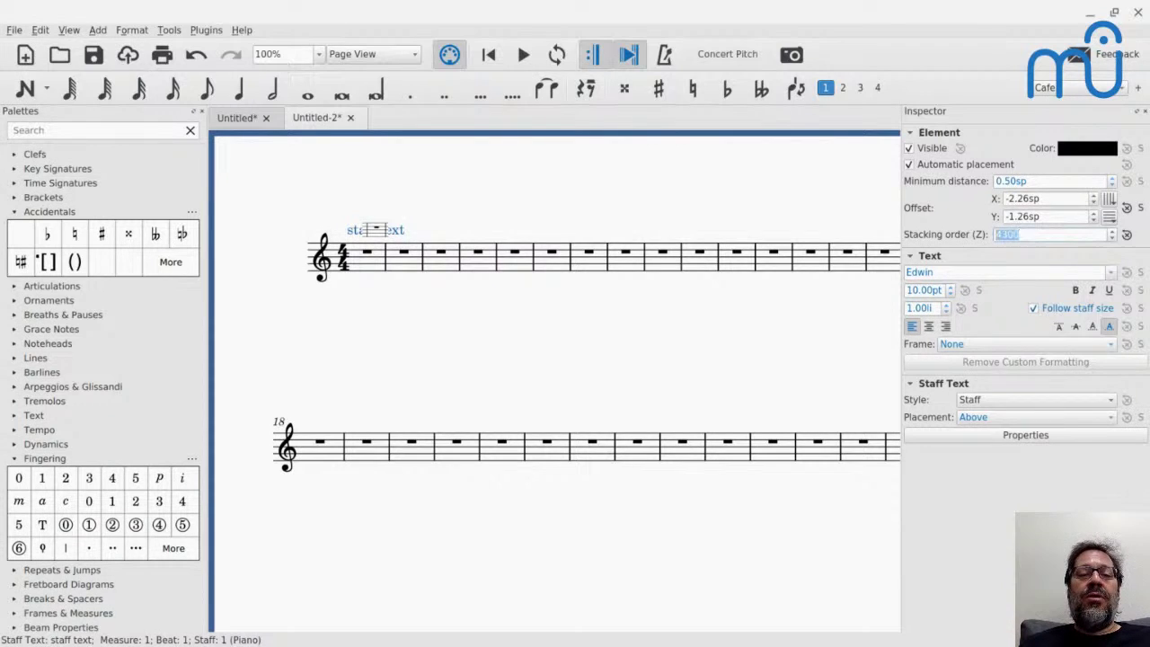
key("Up")
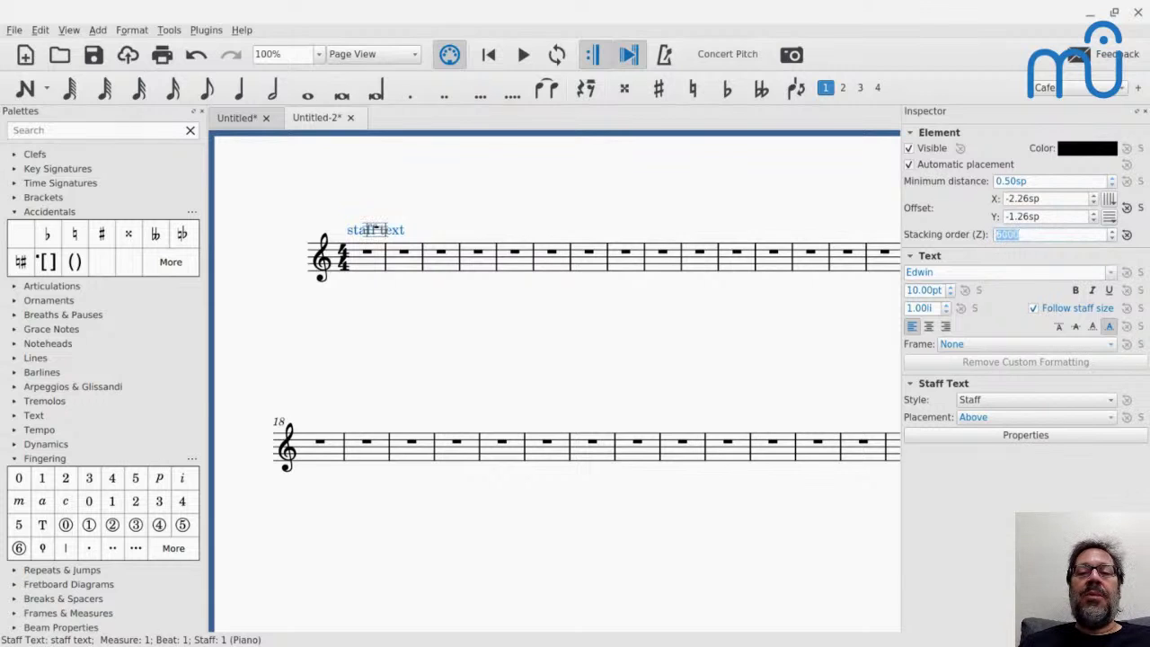
type("10000")
key("Return")
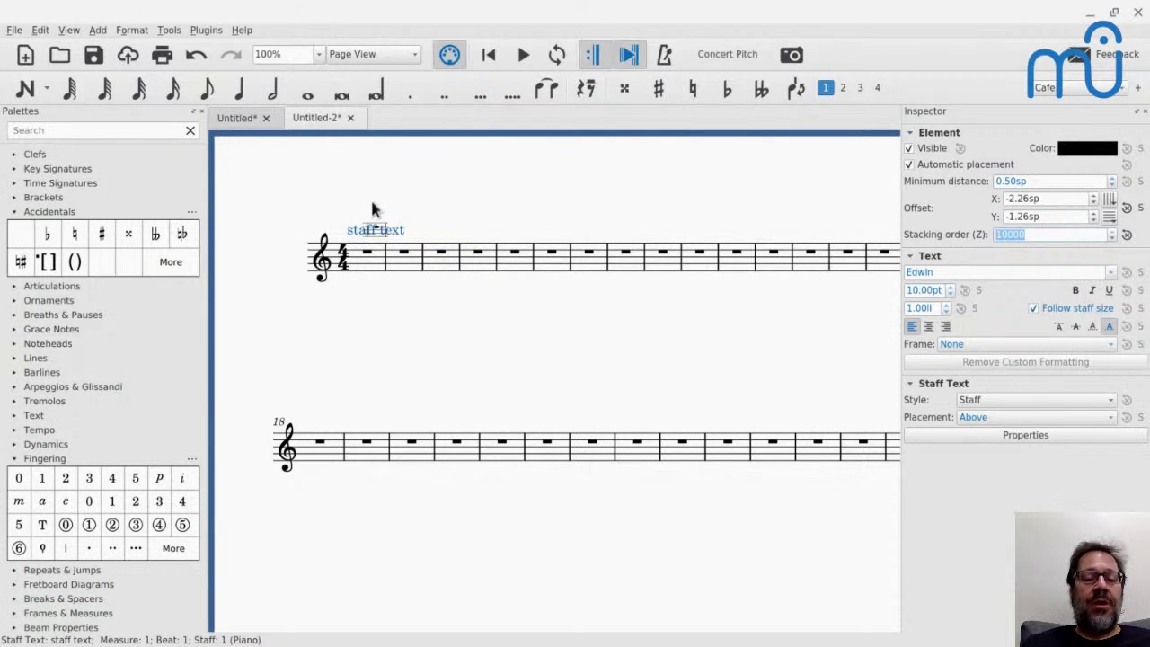
Open the Reunion-36 score at its last system
key("F4")
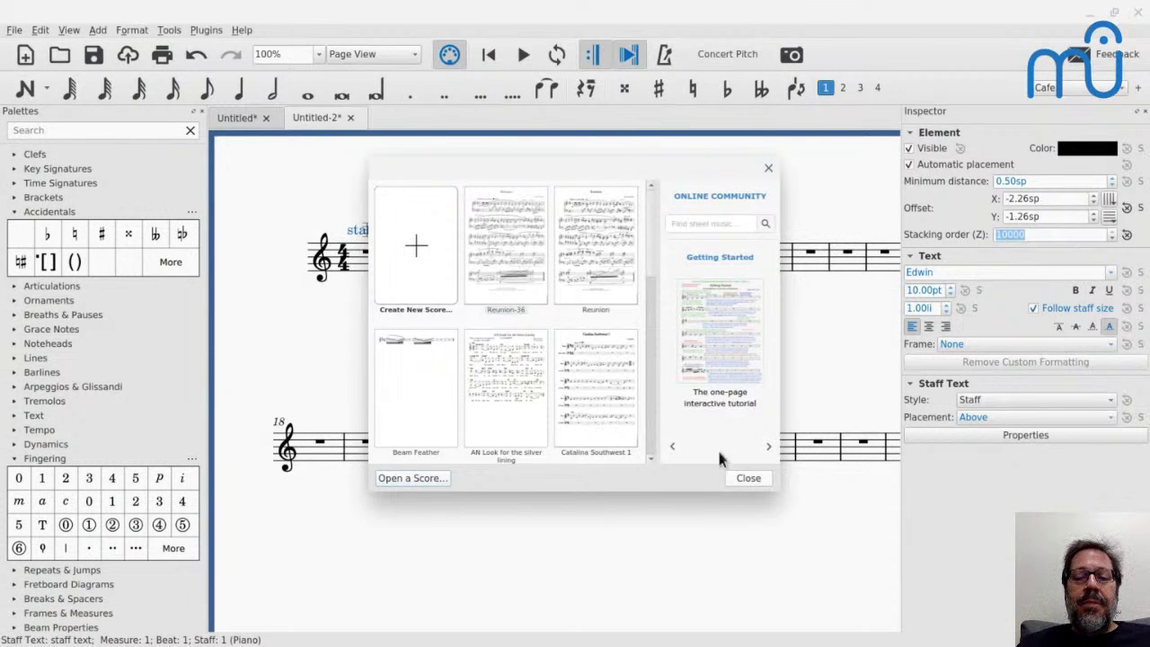
left_click(750, 478)
scroll(724, 442, "down", 5)
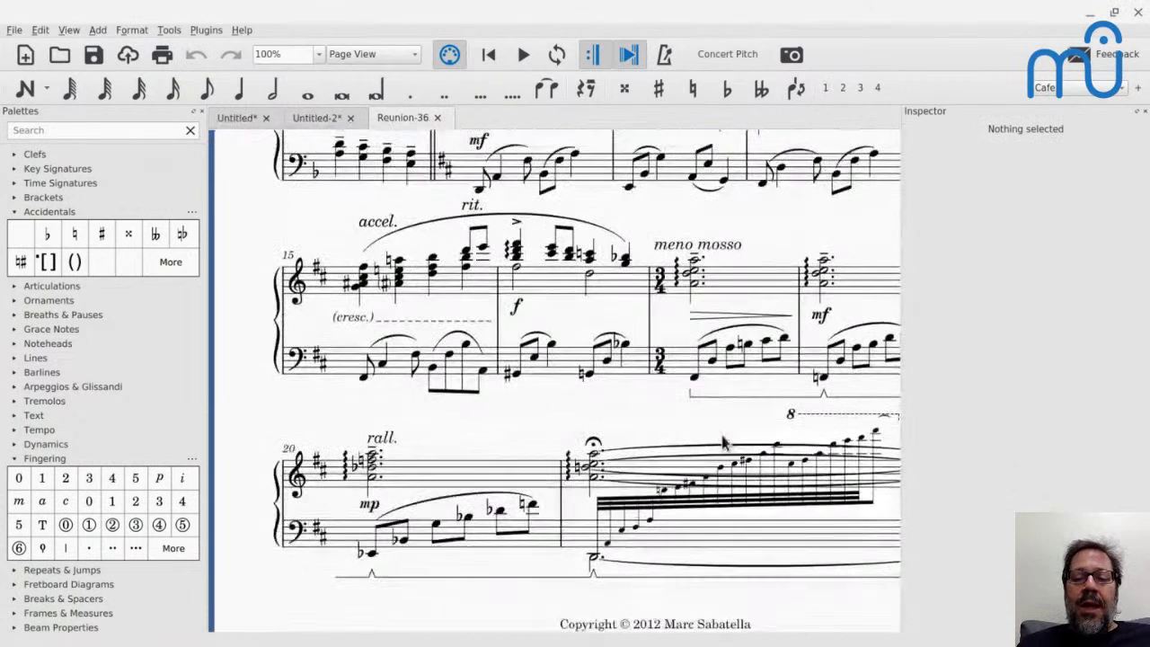
scroll(724, 442, "right", 3)
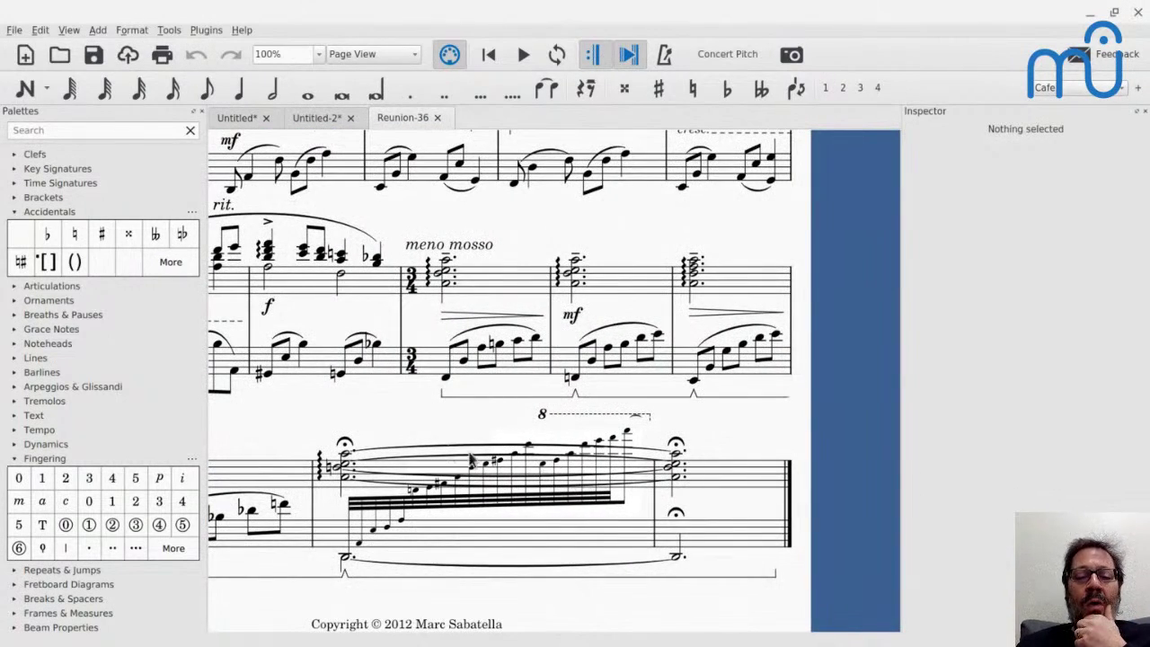
Try covering the slurs in measure 22 with the blank image at stacking order 1120, and undo the change
left_click(407, 473)
left_click(416, 424)
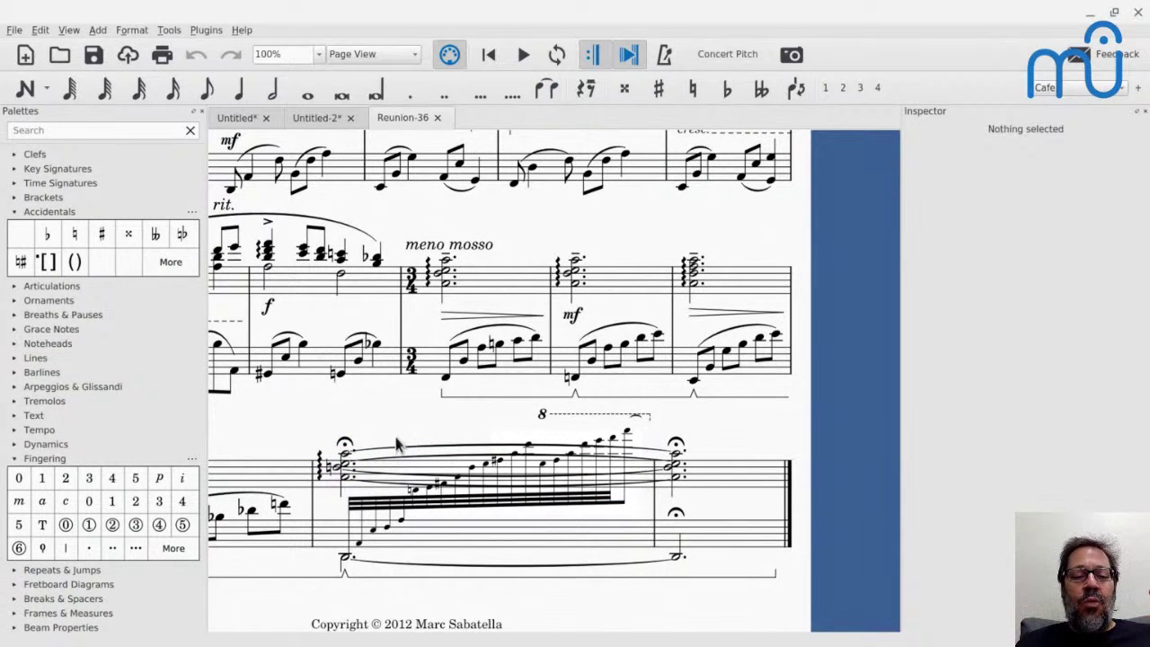
left_click(555, 442)
left_click_drag(506, 444, 469, 444)
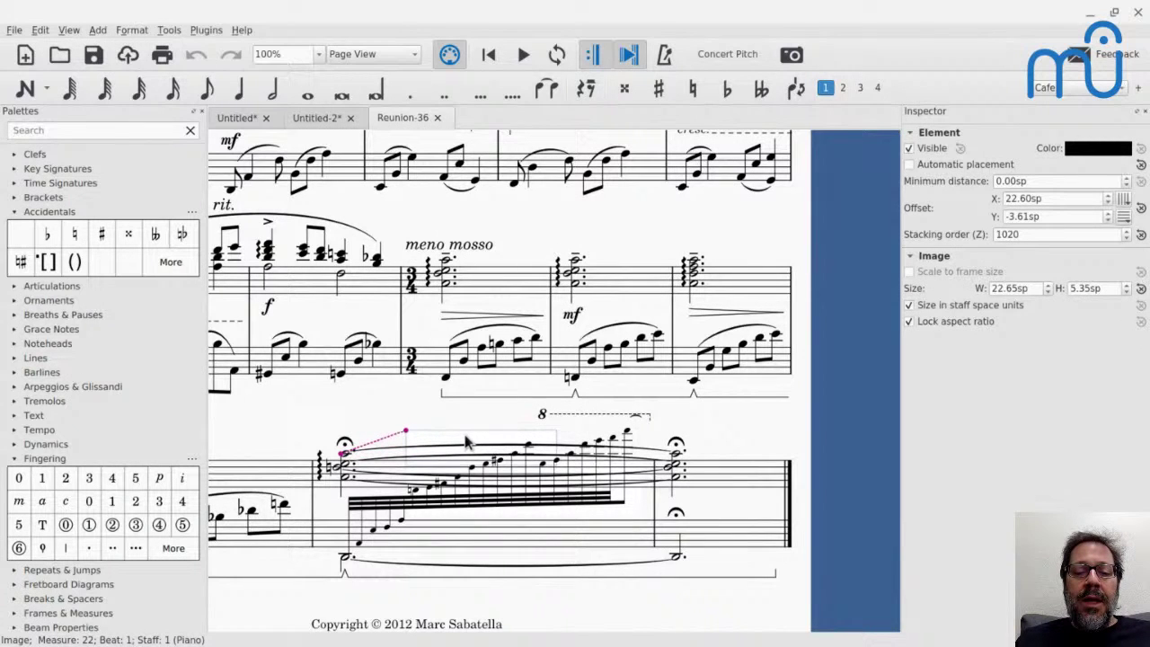
left_click(1070, 235)
key("Up")
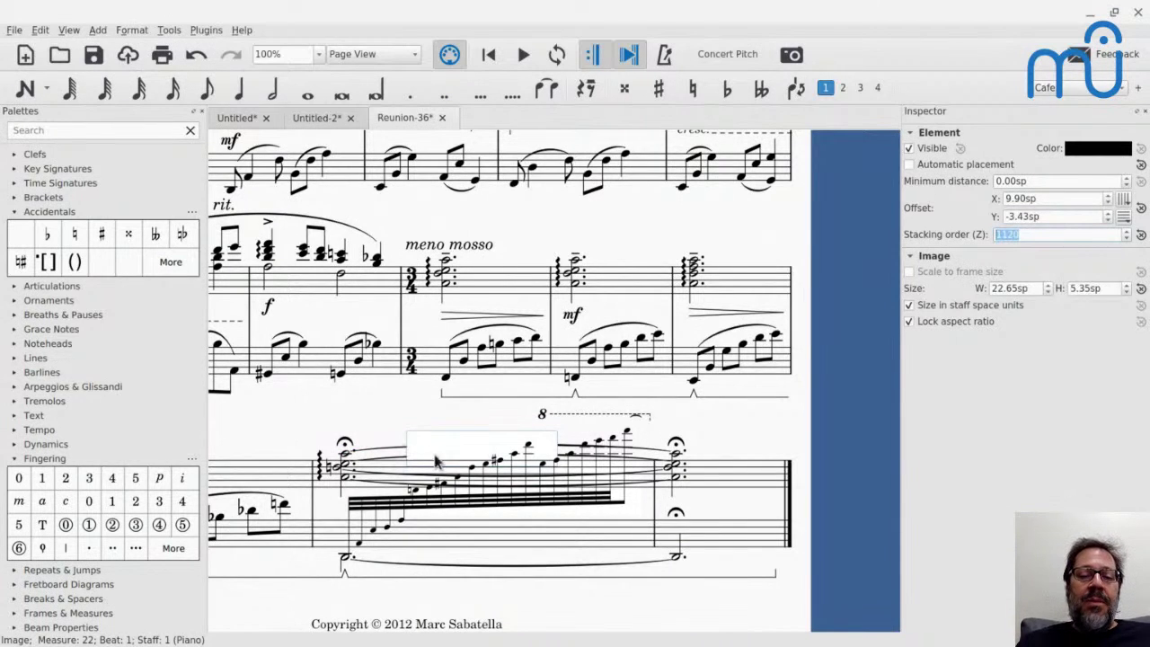
mouse_move(436, 463)
left_mouse_down()
mouse_move(402, 467)
mouse_move(459, 464)
mouse_move(443, 461)
left_mouse_up()
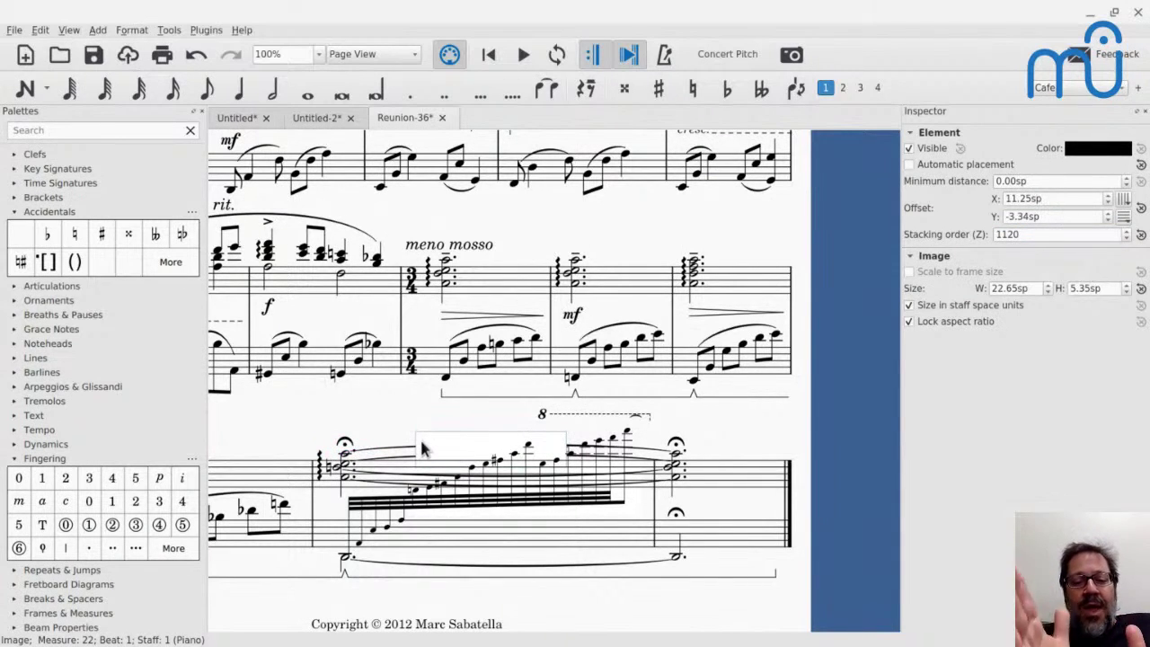
key("ctrl+z")
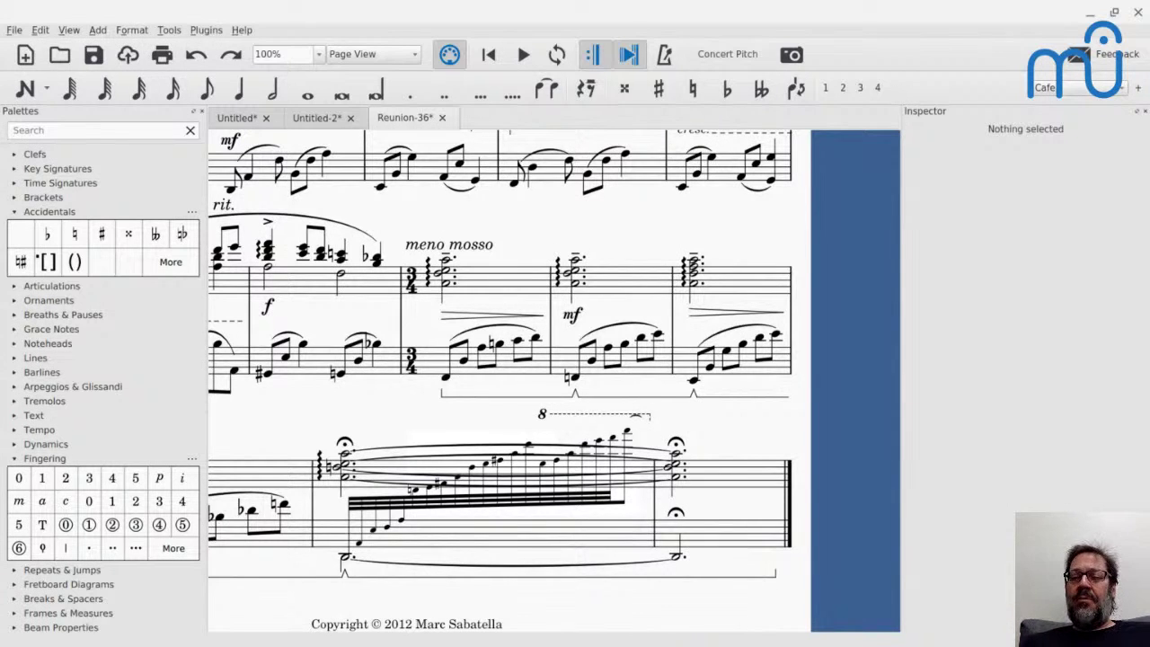
Switch to the browser, open the Mastering MuseScore School site in a new tab, and copy its address
key("alt+Tab")
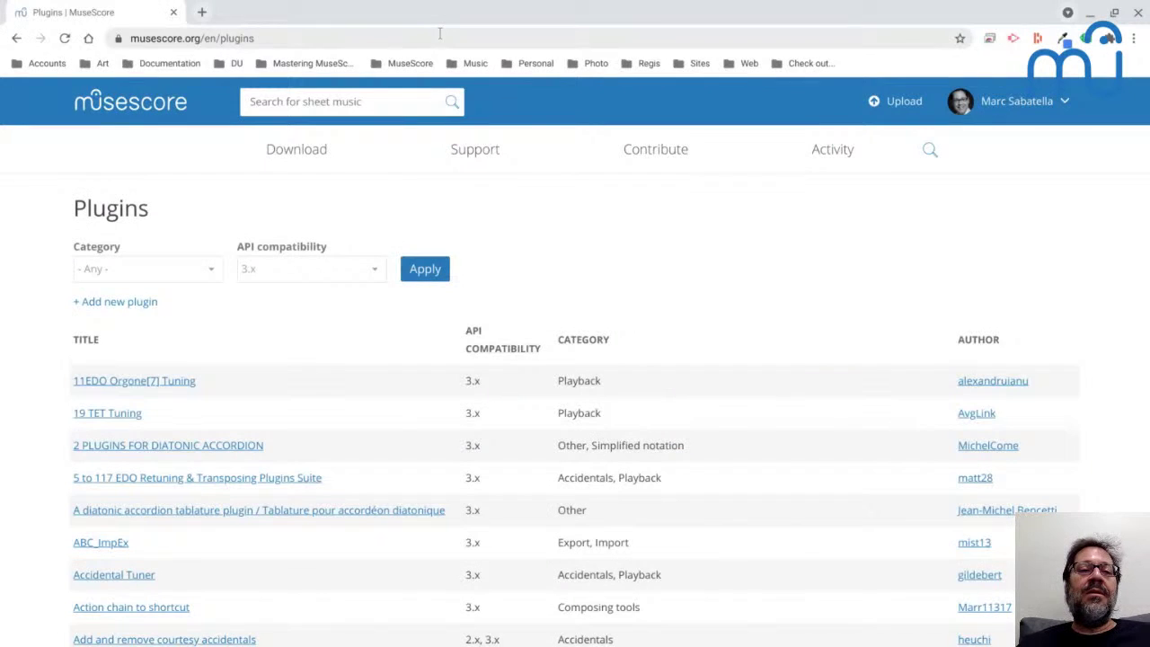
left_click(201, 13)
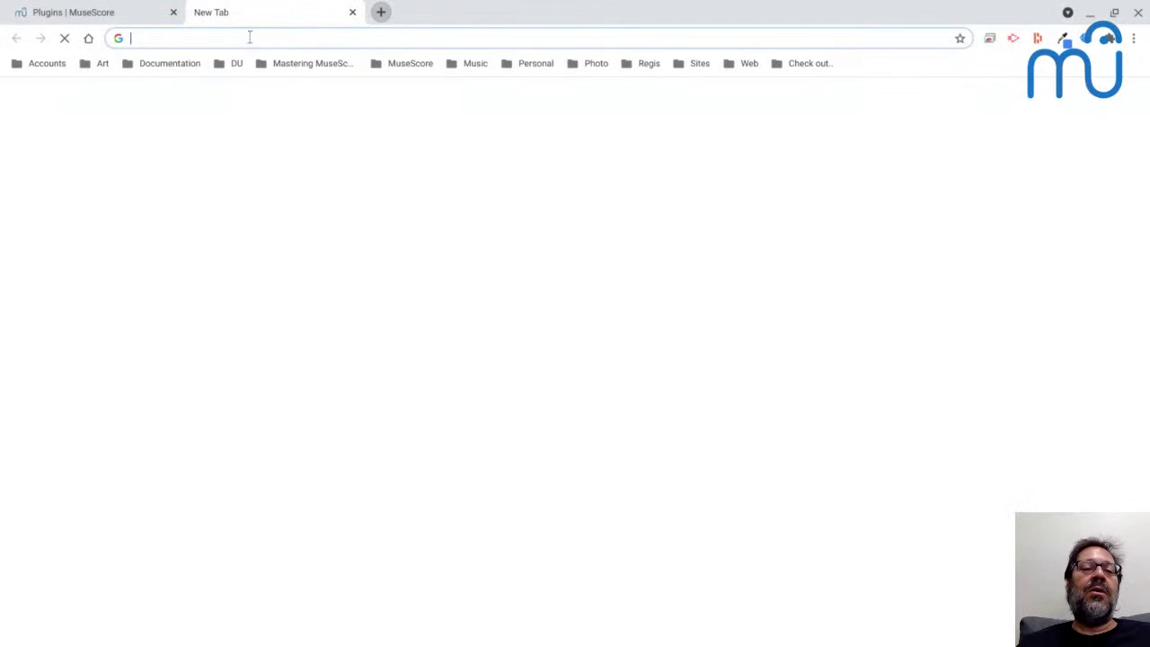
left_click(307, 66)
left_click(312, 91)
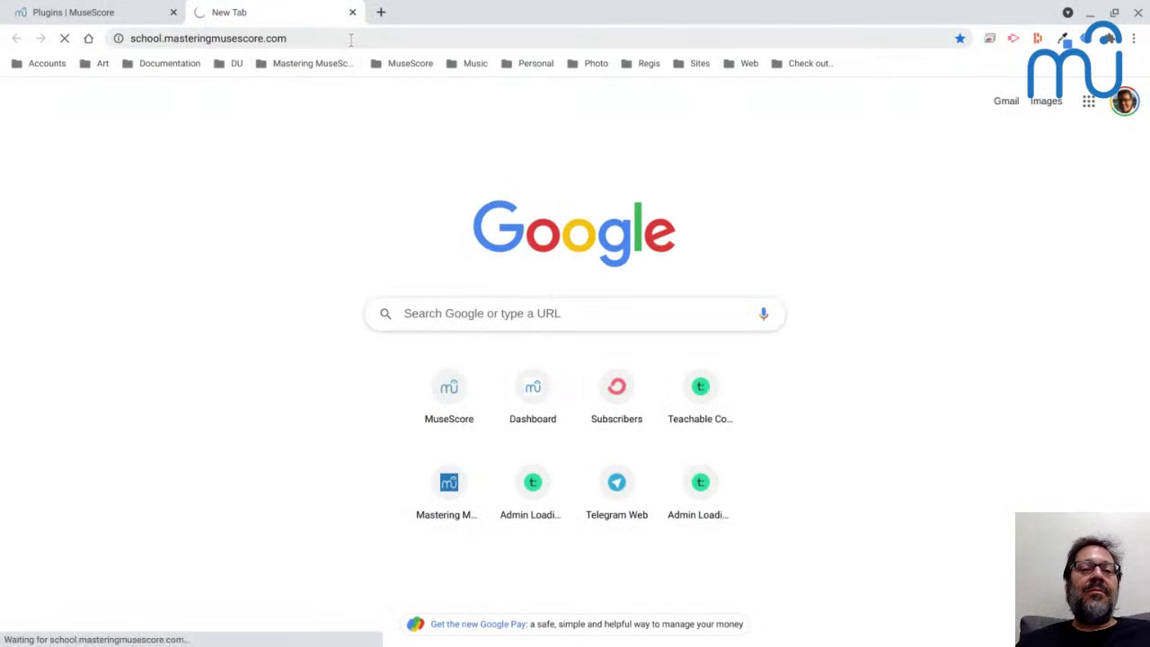
left_click(350, 38)
key("ctrl+c")
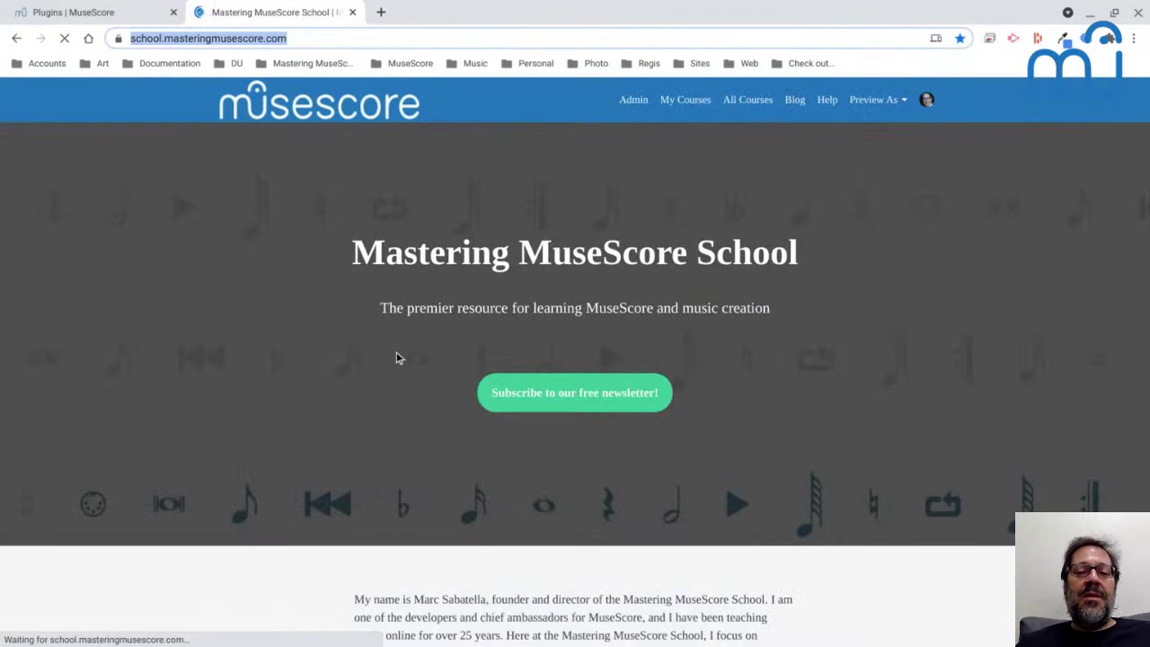
Look through the school's home page down to the Featured Courses
scroll(397, 352, "down", 8)
scroll(396, 358, "down", 1)
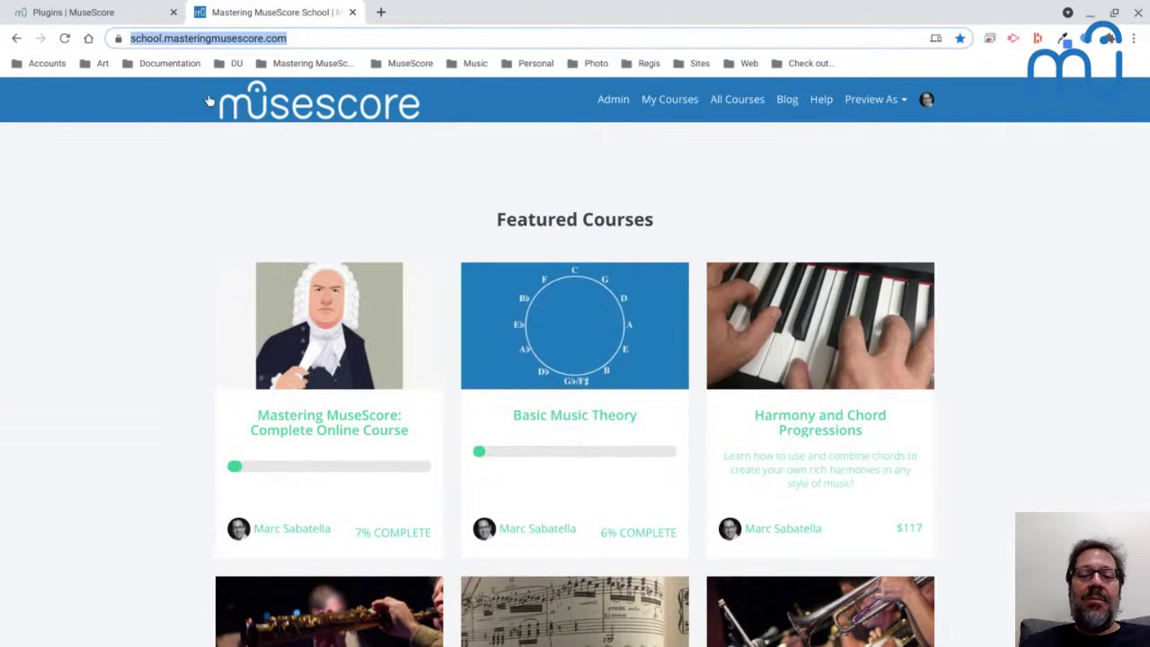
key("alt+Tab")
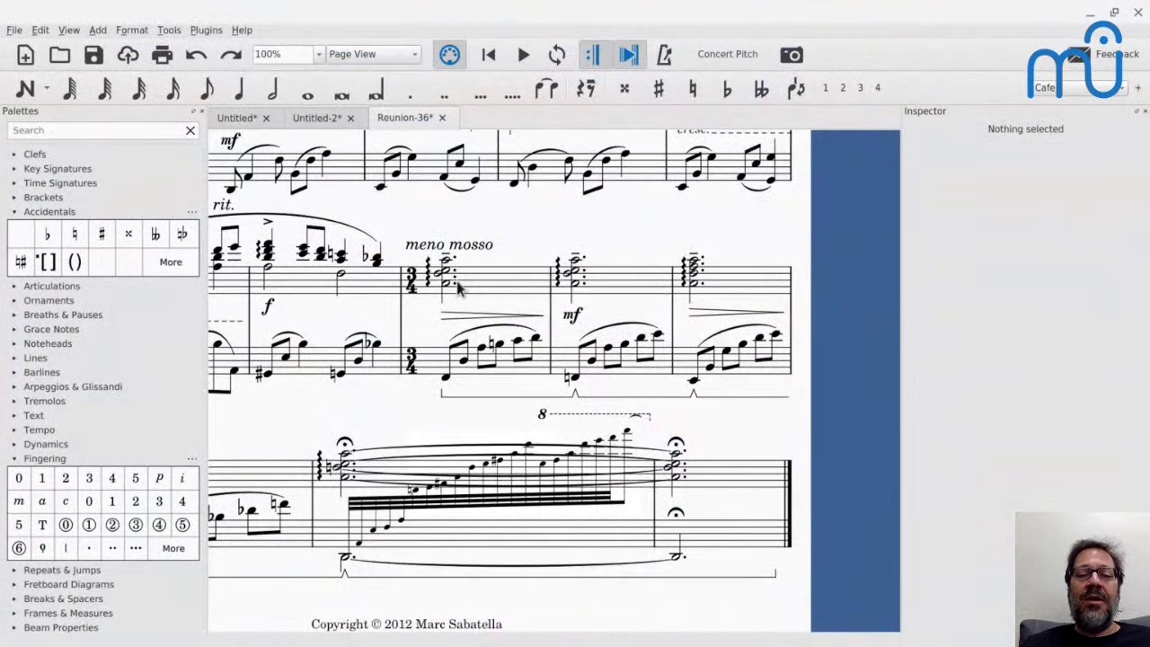
key("alt+Tab")
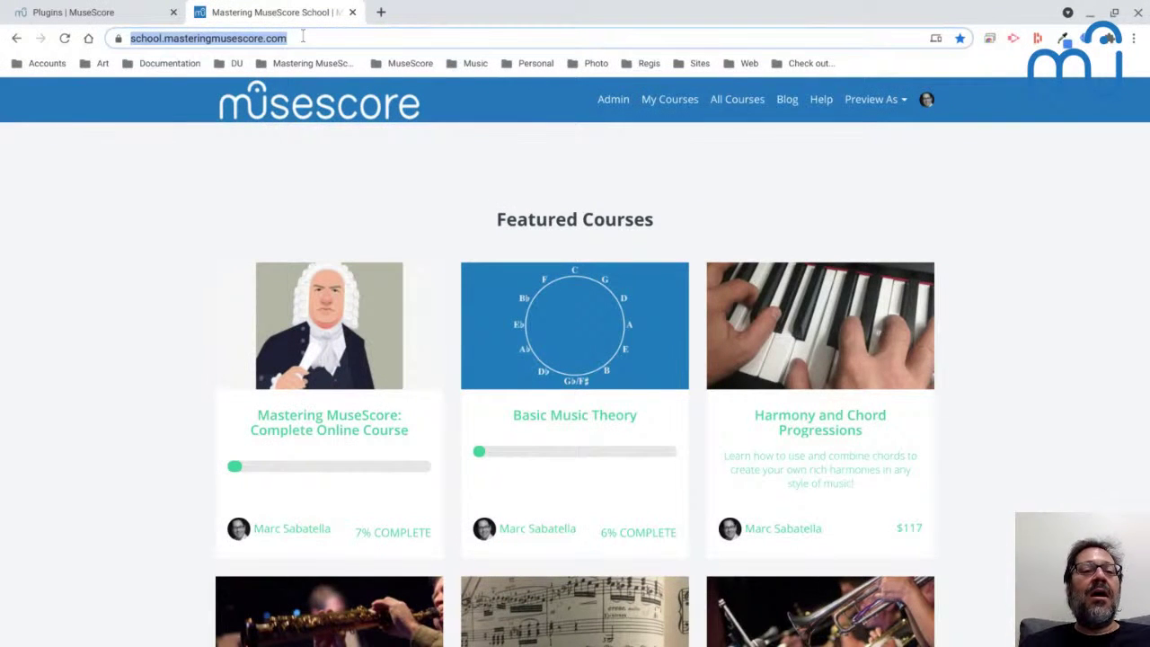
key("alt+Tab")
key("alt+Tab")
key("alt+Tab")
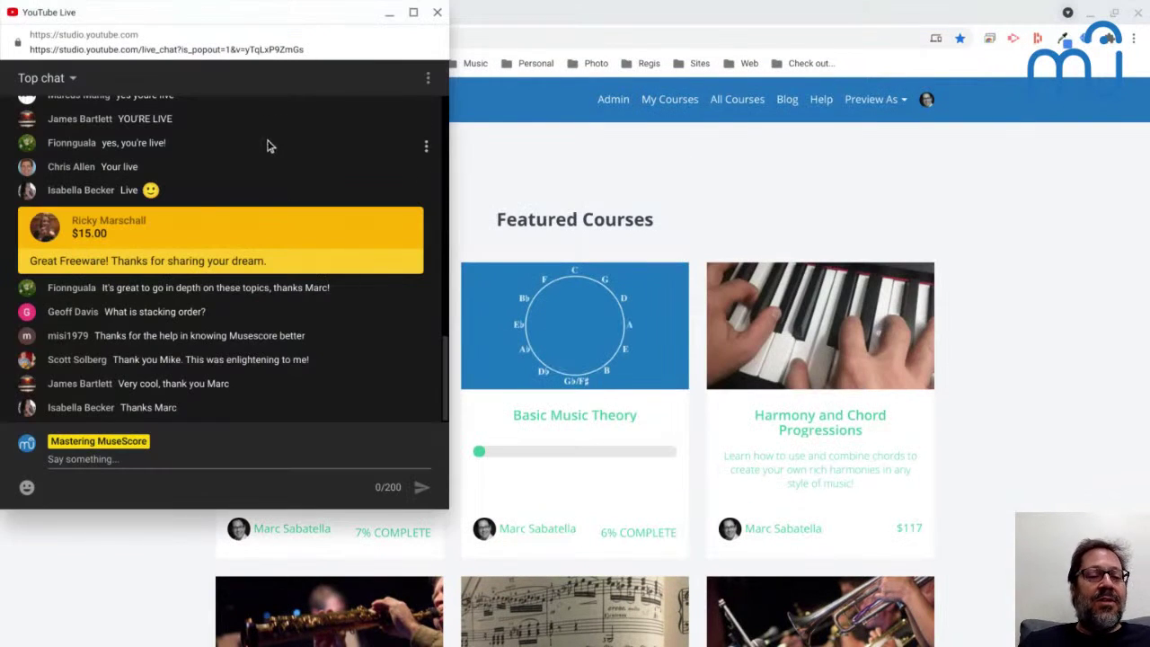
left_click(125, 460)
key("ctrl+v")
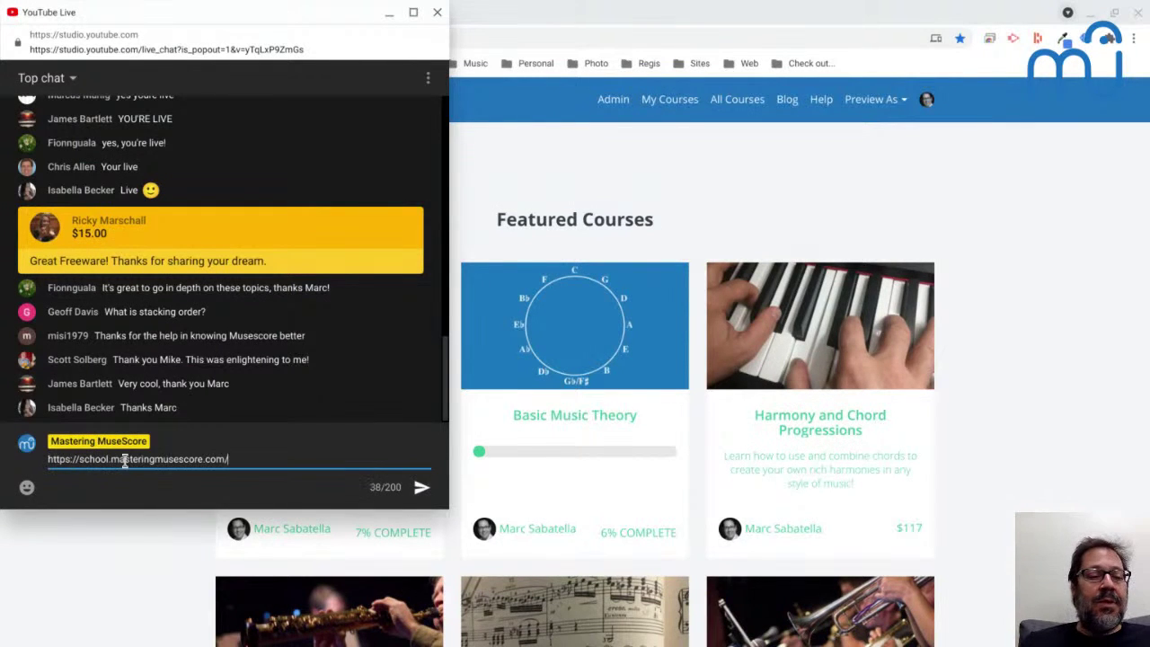
key("Return")
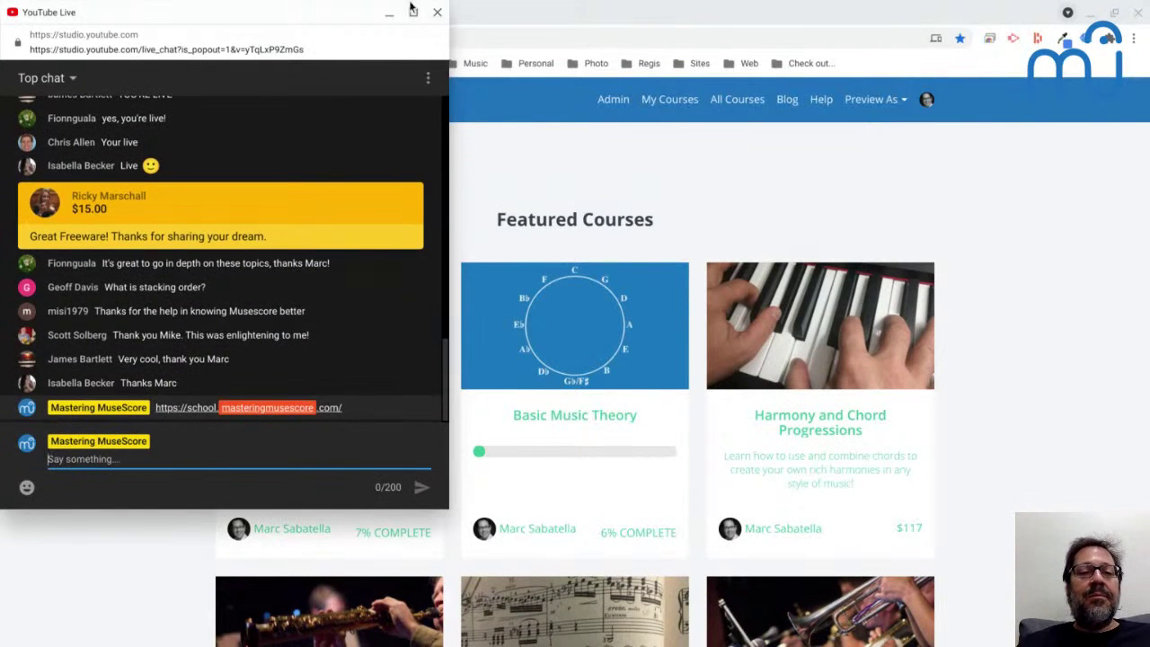
Minimize the live chat window and look over the remaining featured courses on the school site
double_click(345, 11)
left_click_drag(667, 67, 509, 35)
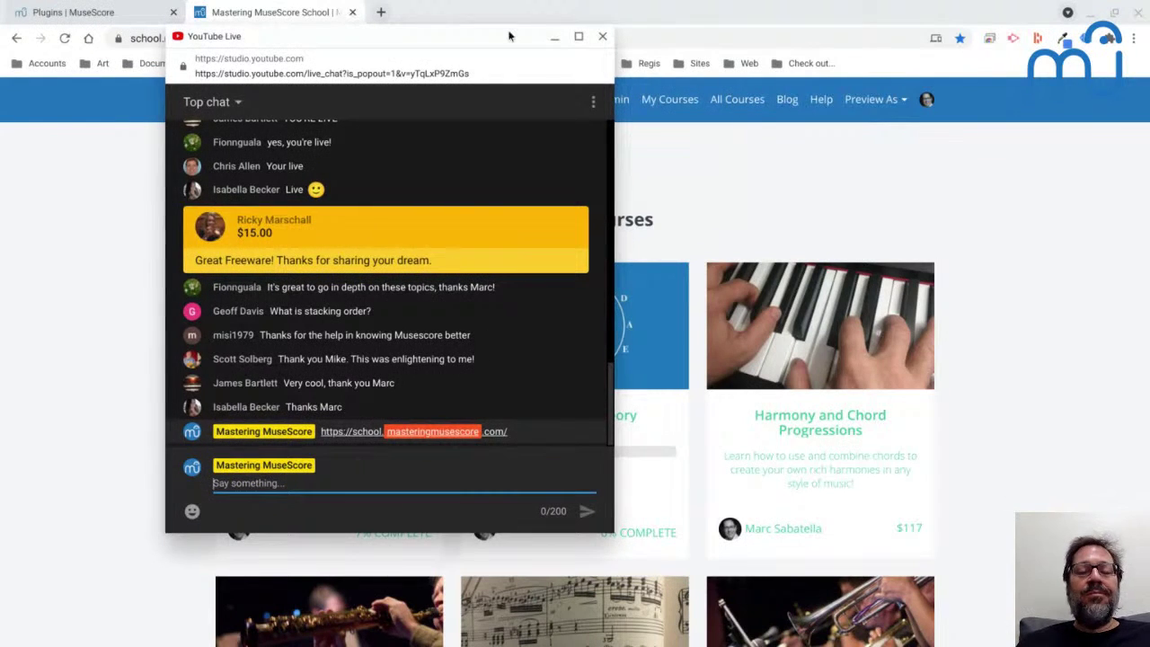
left_click(554, 36)
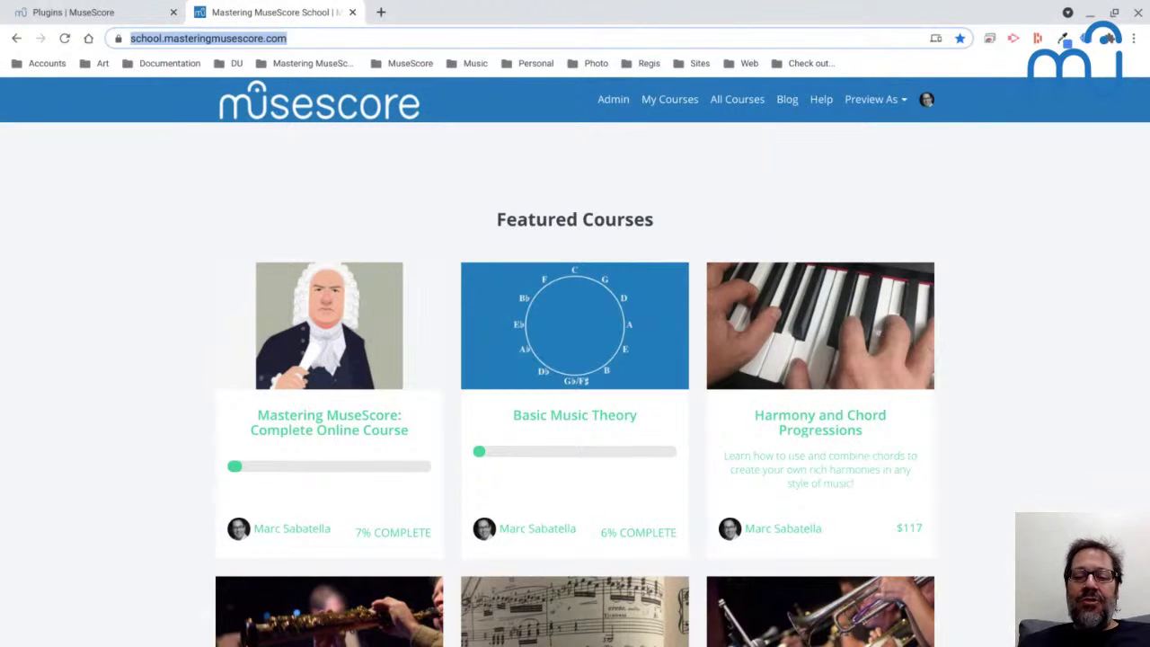
scroll(162, 331, "down", 2)
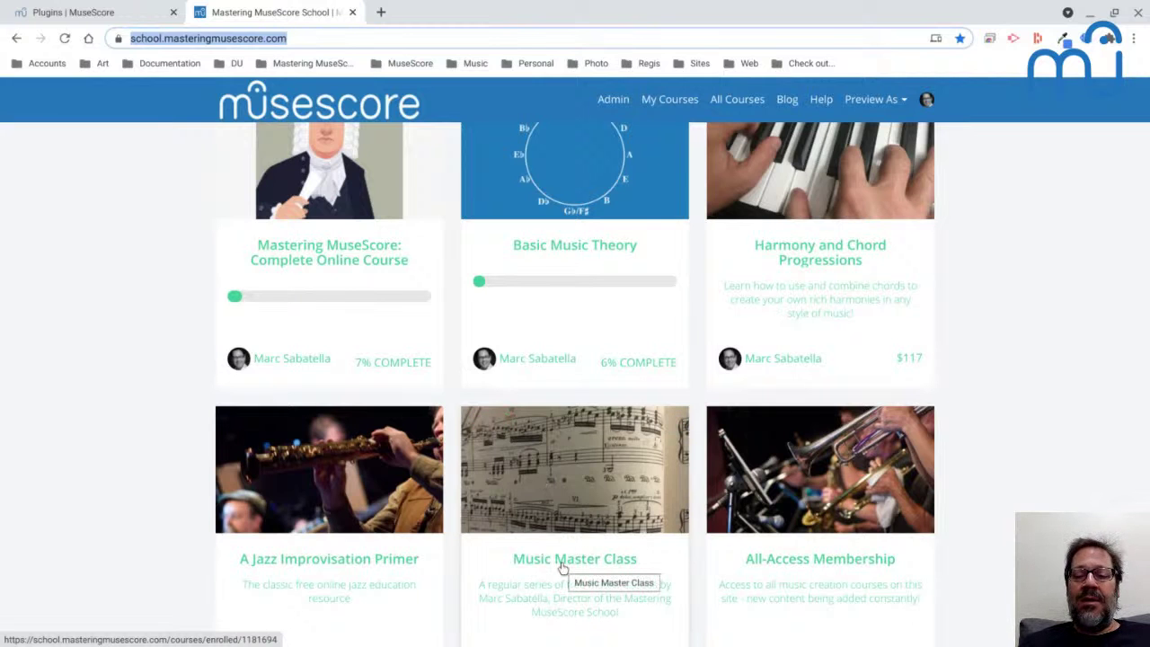
scroll(563, 568, "down", 2)
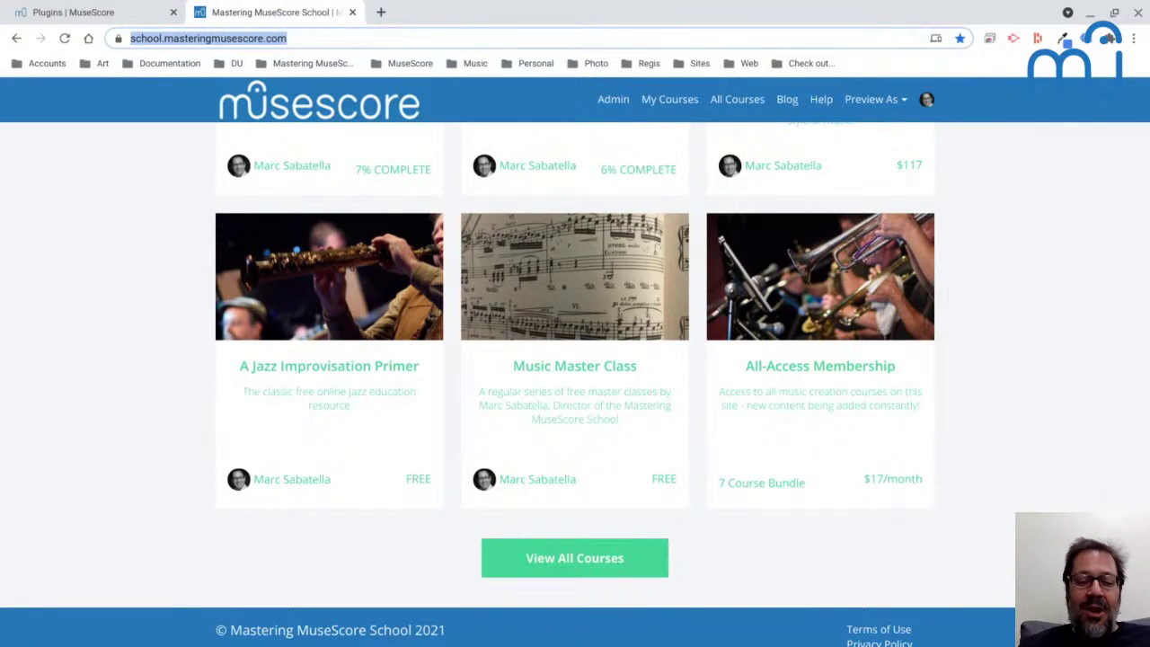
Switch to the YouTube Studio live streaming window and end the stream
key("alt+Tab")
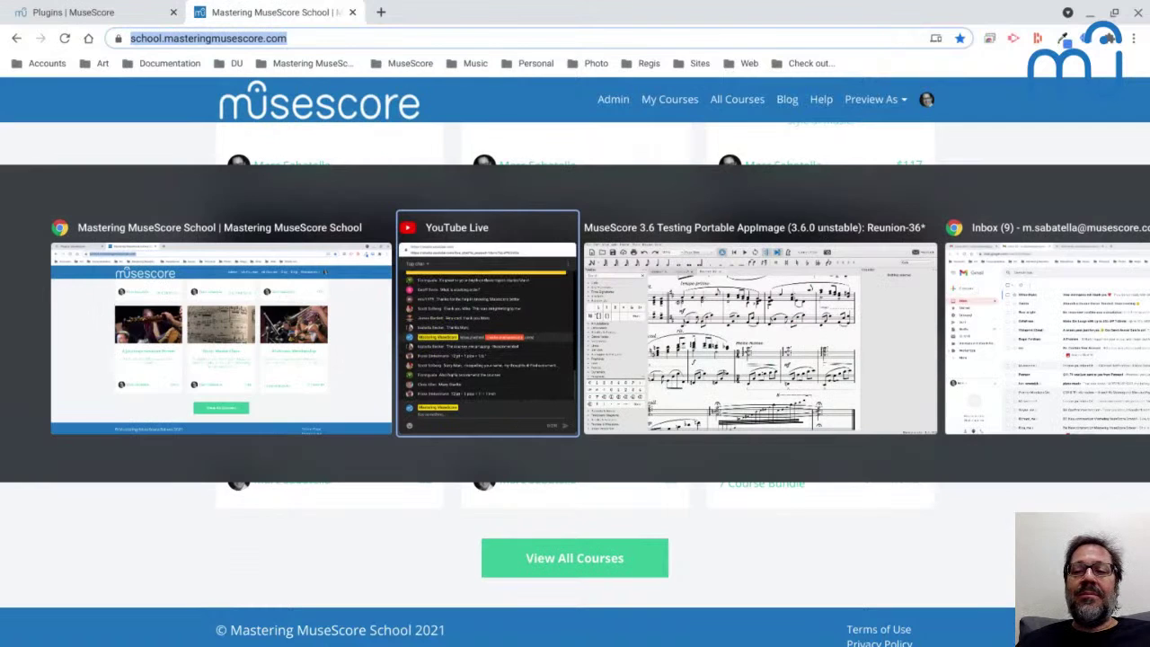
key("alt+Tab")
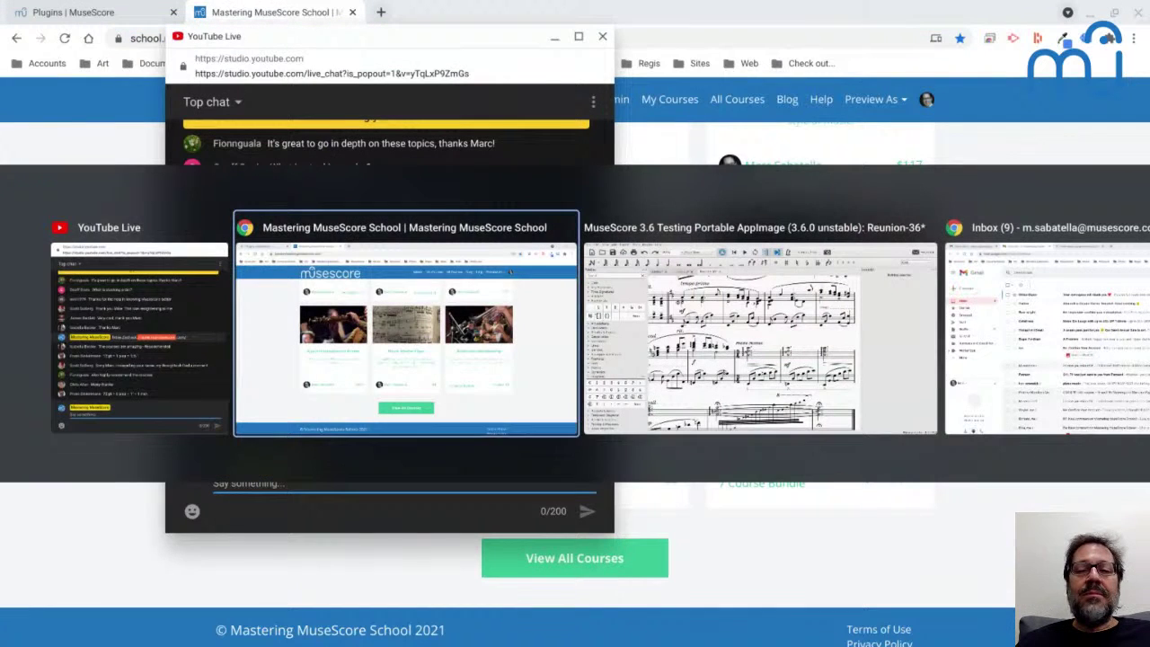
key("alt+Tab")
key("alt+Tab")
key("alt+Tab")
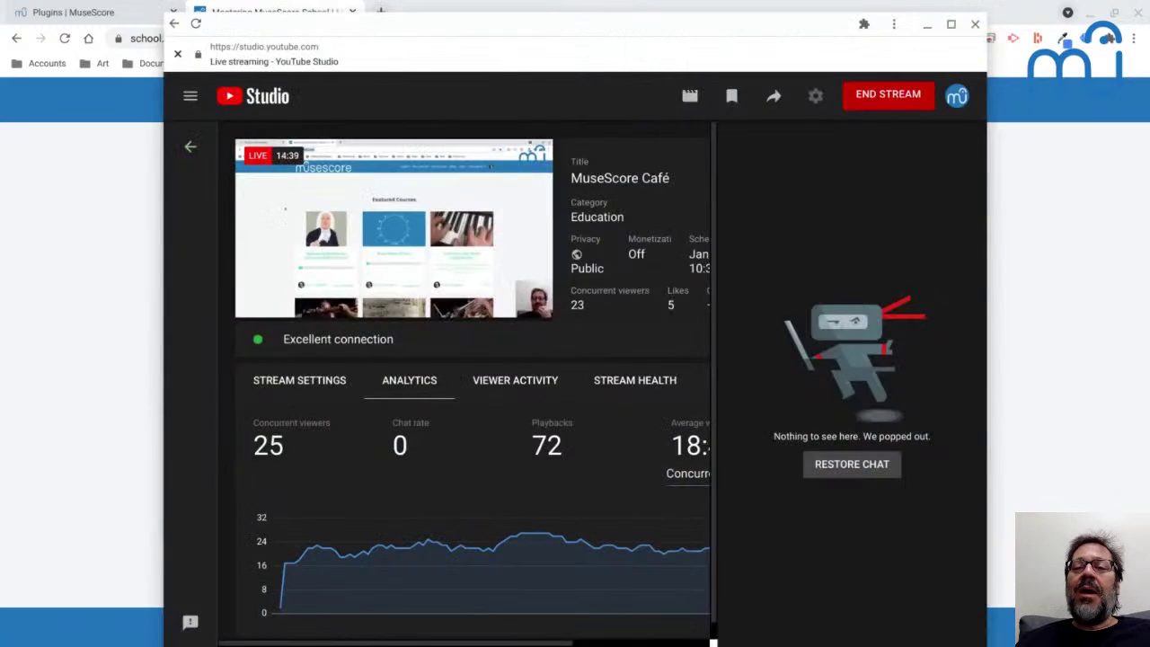
left_click(923, 100)
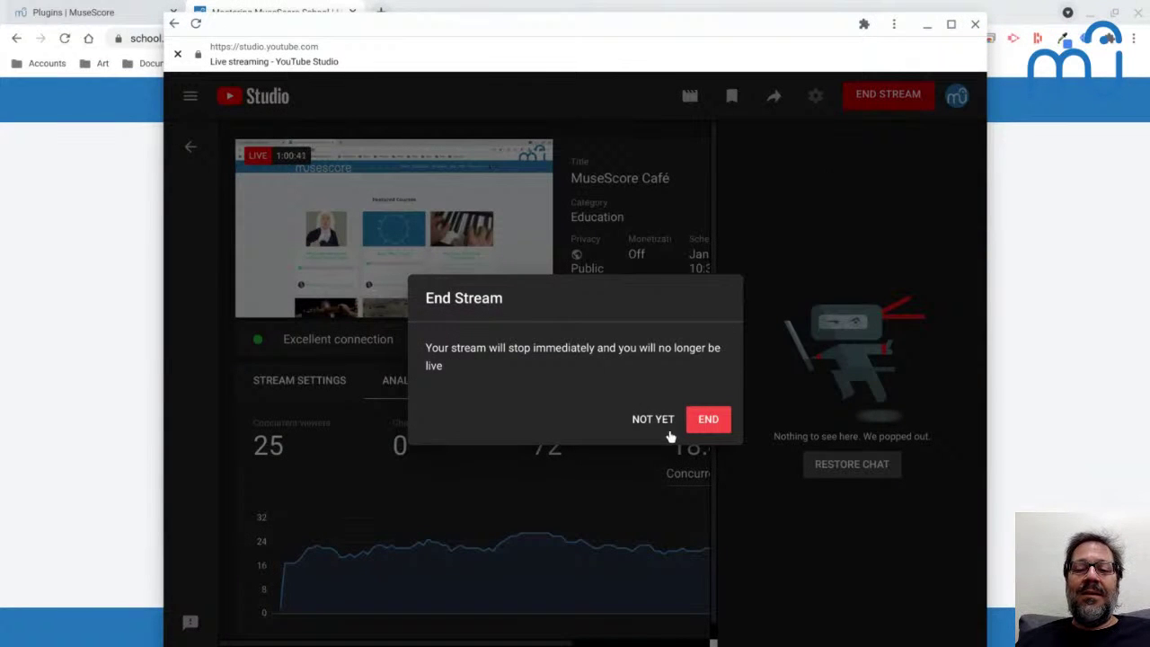
left_click(708, 420)
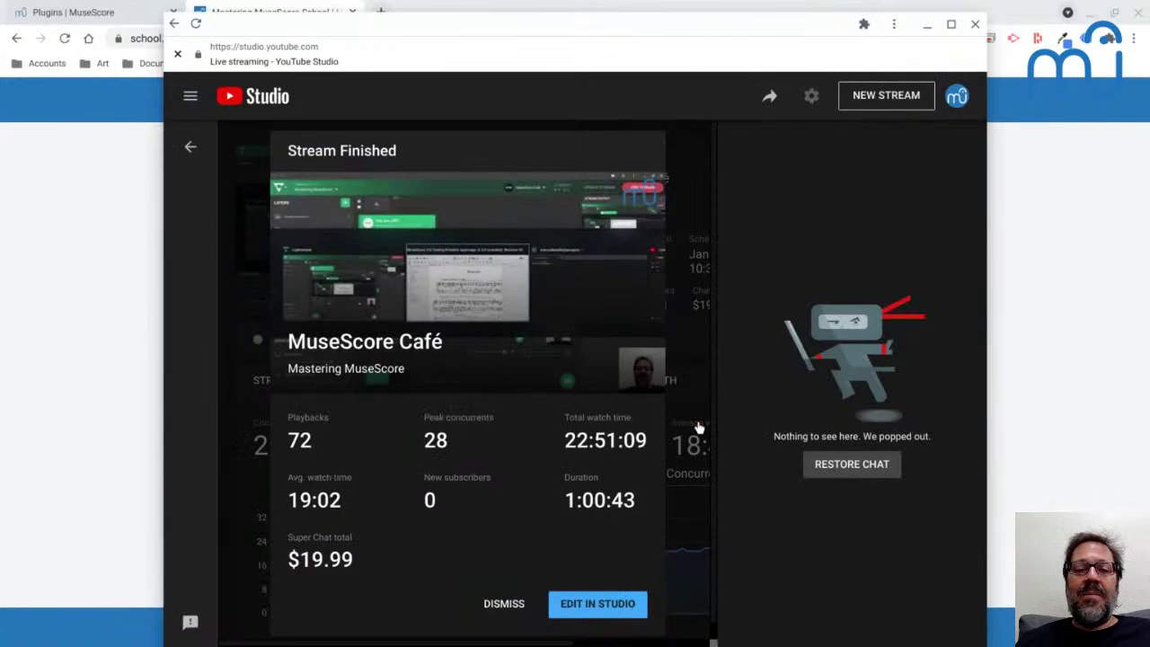